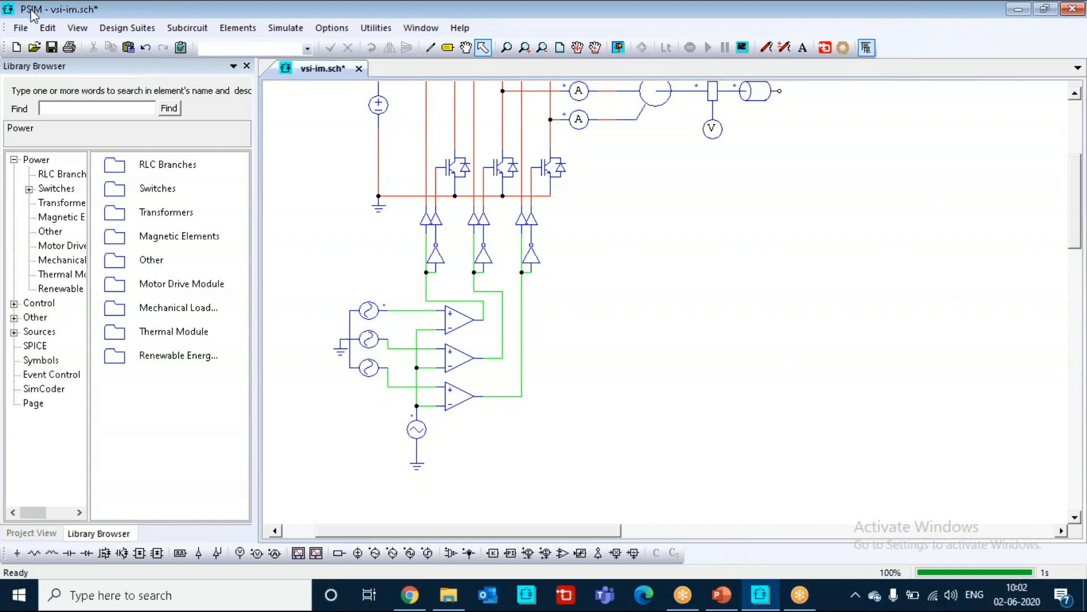
- Open the Boost.psimsch schematic from the Work from Home > TRAININGS > Simulations folder on the F: drive
{"action": "left_click", "coordinate": [34, 49]}
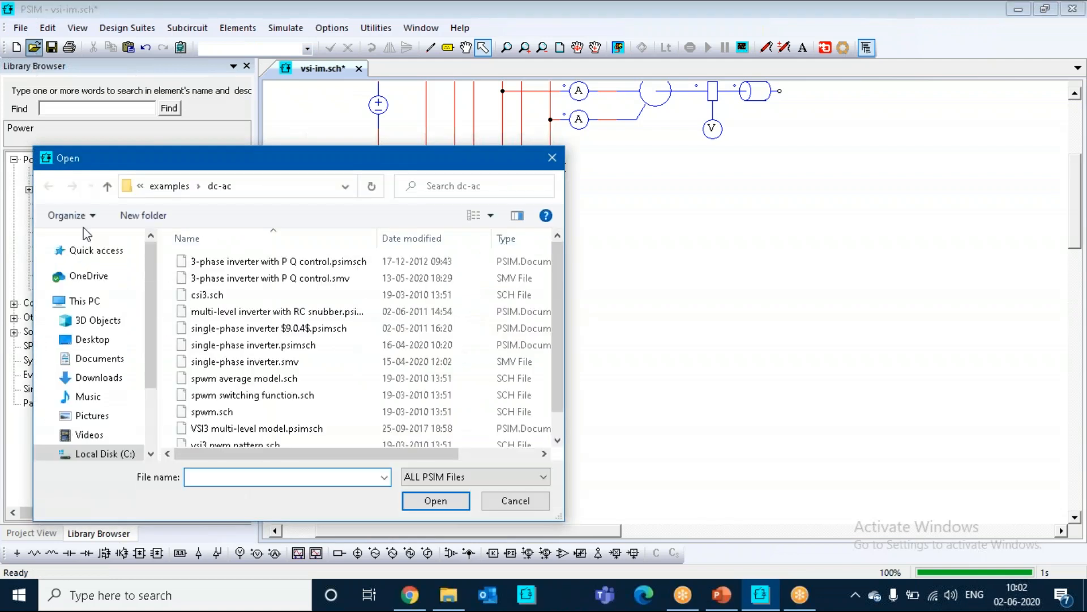
{"action": "scroll", "coordinate": [122, 430], "scroll_direction": "down", "scroll_amount": 3}
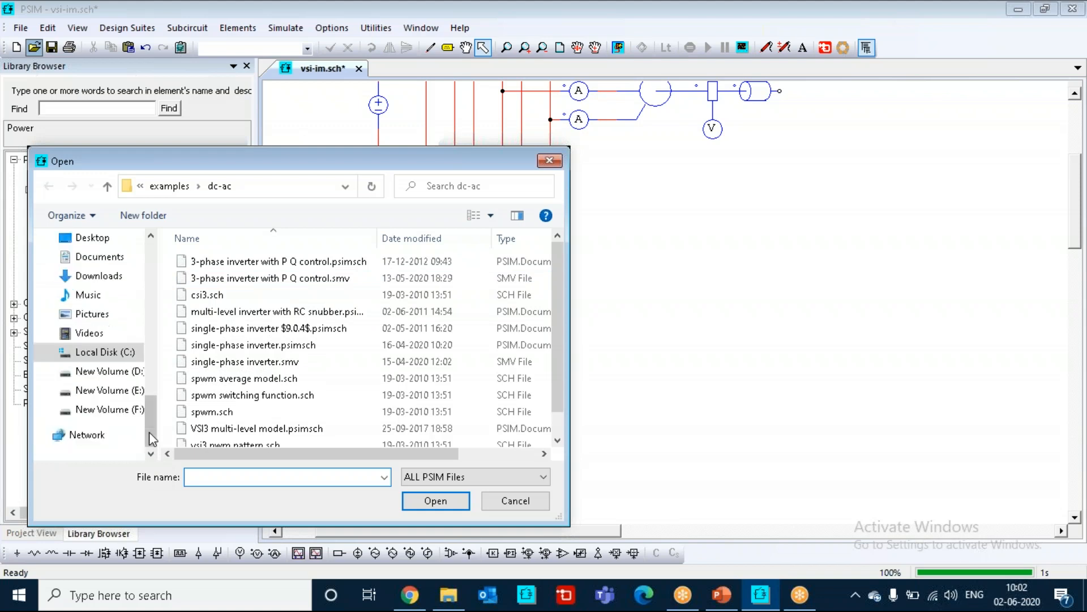
{"action": "left_click", "coordinate": [124, 412]}
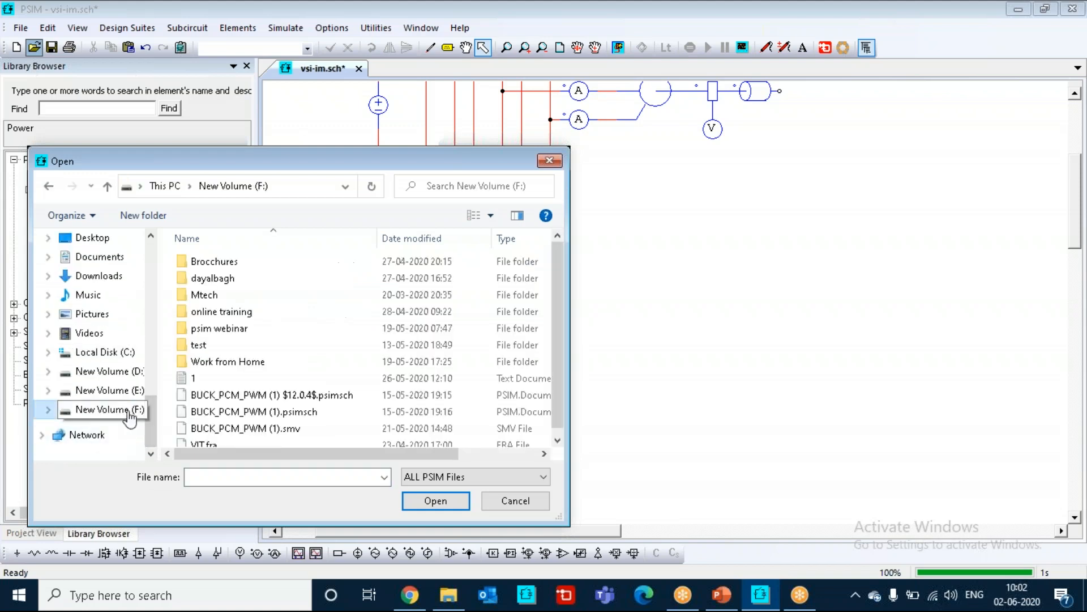
{"action": "double_click", "coordinate": [269, 366]}
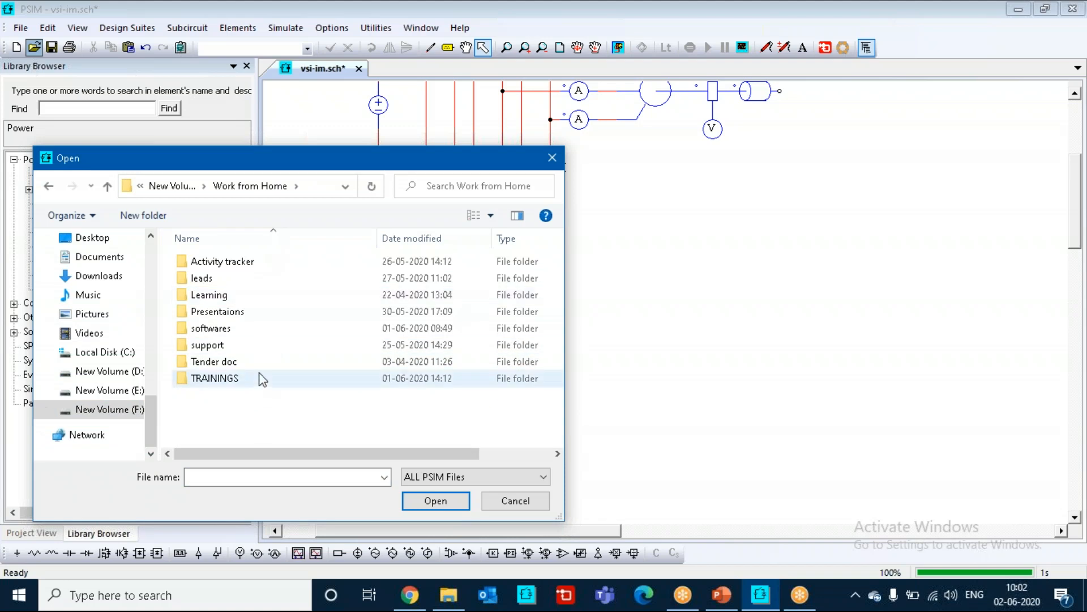
{"action": "double_click", "coordinate": [260, 377]}
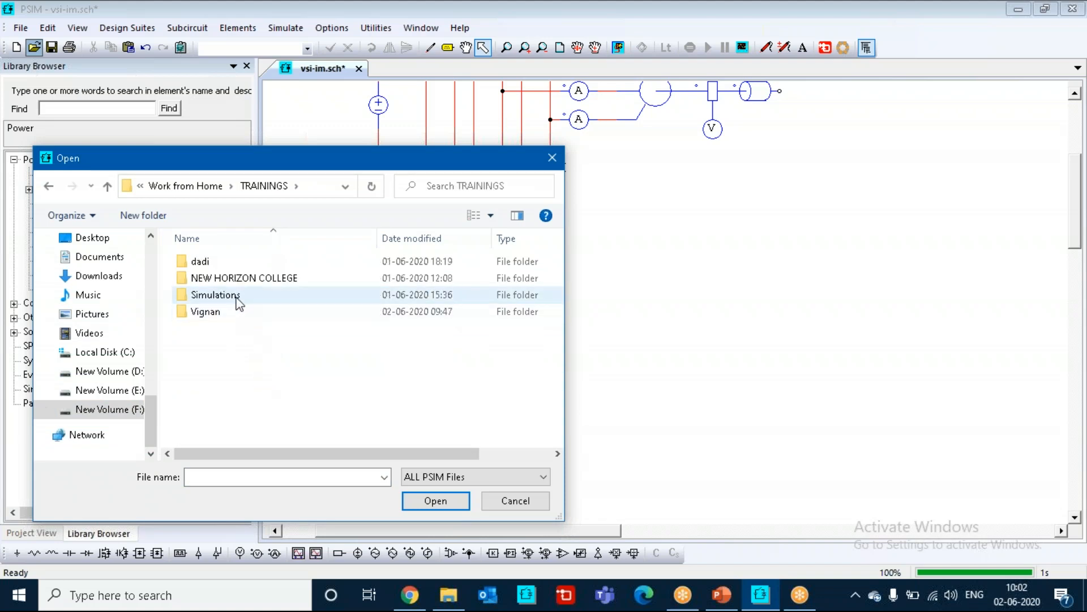
{"action": "double_click", "coordinate": [238, 297]}
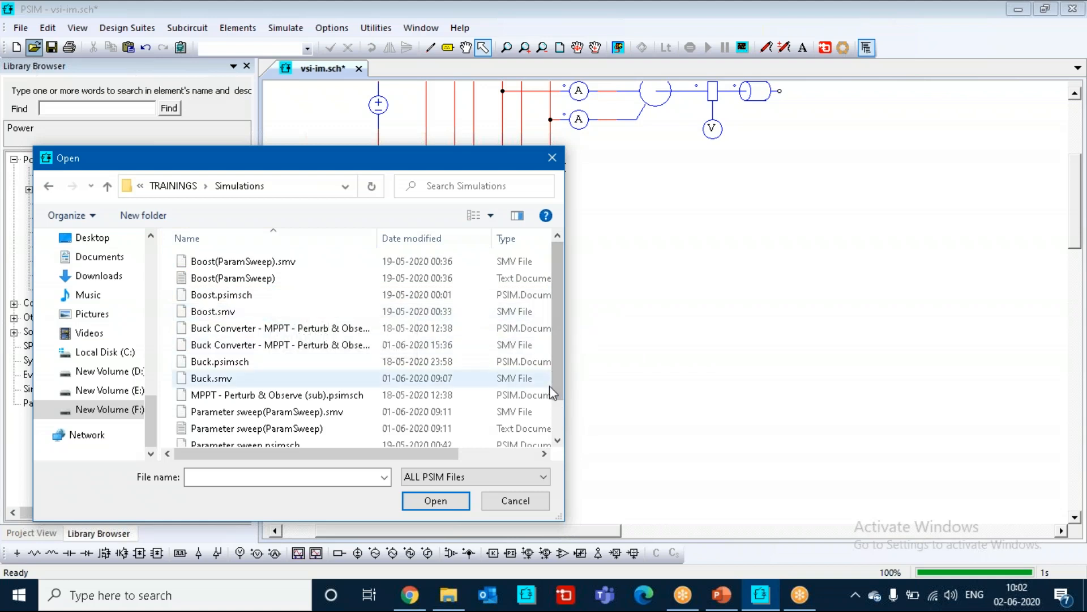
{"action": "scroll", "coordinate": [559, 416], "scroll_direction": "down", "scroll_amount": 1}
{"action": "scroll", "coordinate": [559, 417], "scroll_direction": "down", "scroll_amount": 1}
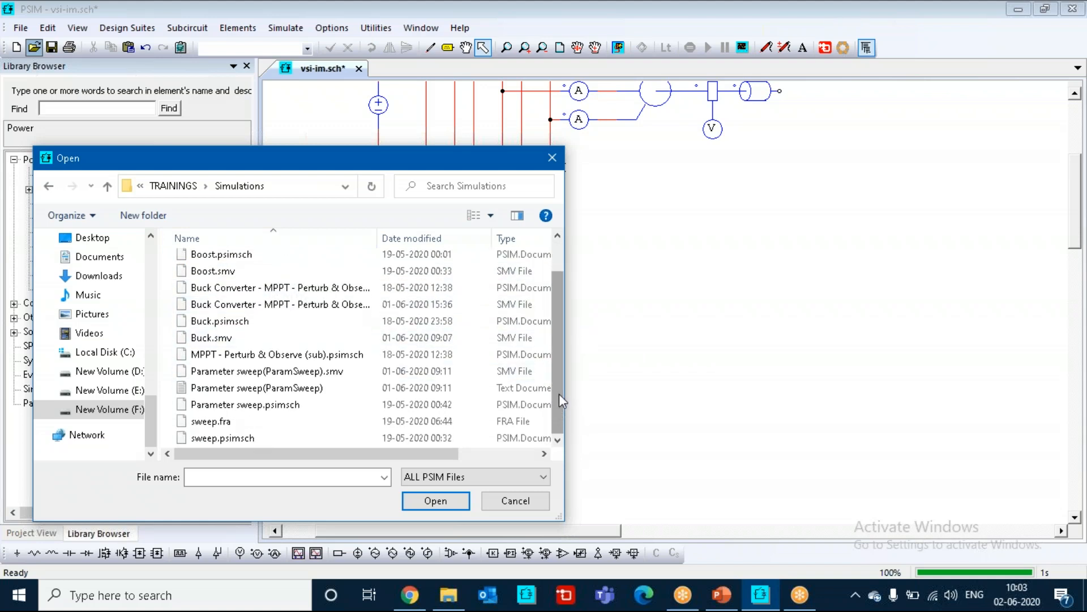
{"action": "left_click_drag", "start_coordinate": [557, 384], "coordinate": [551, 326]}
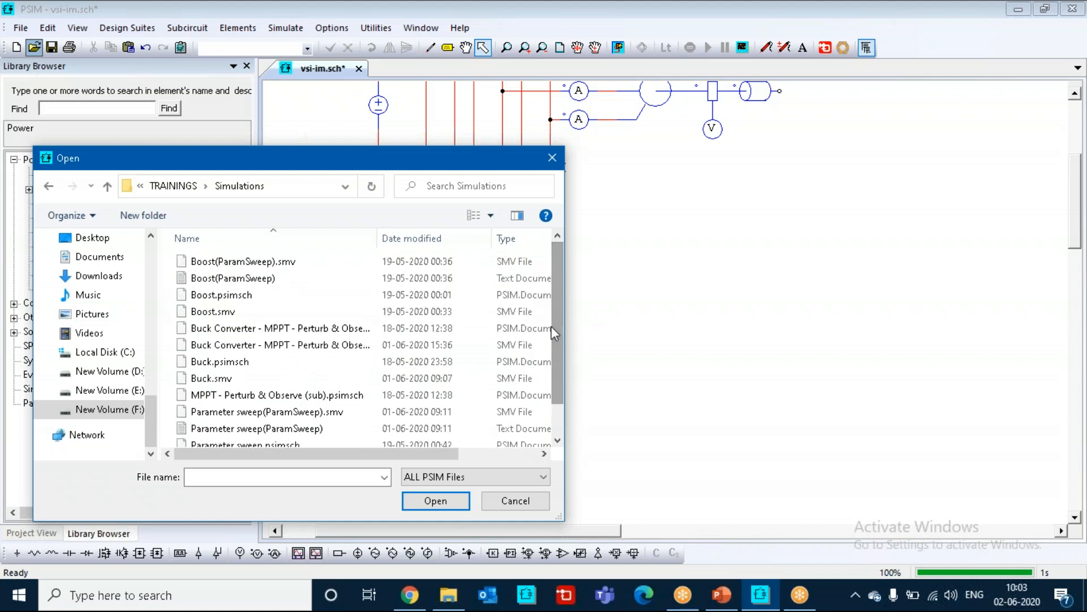
{"action": "double_click", "coordinate": [221, 295]}
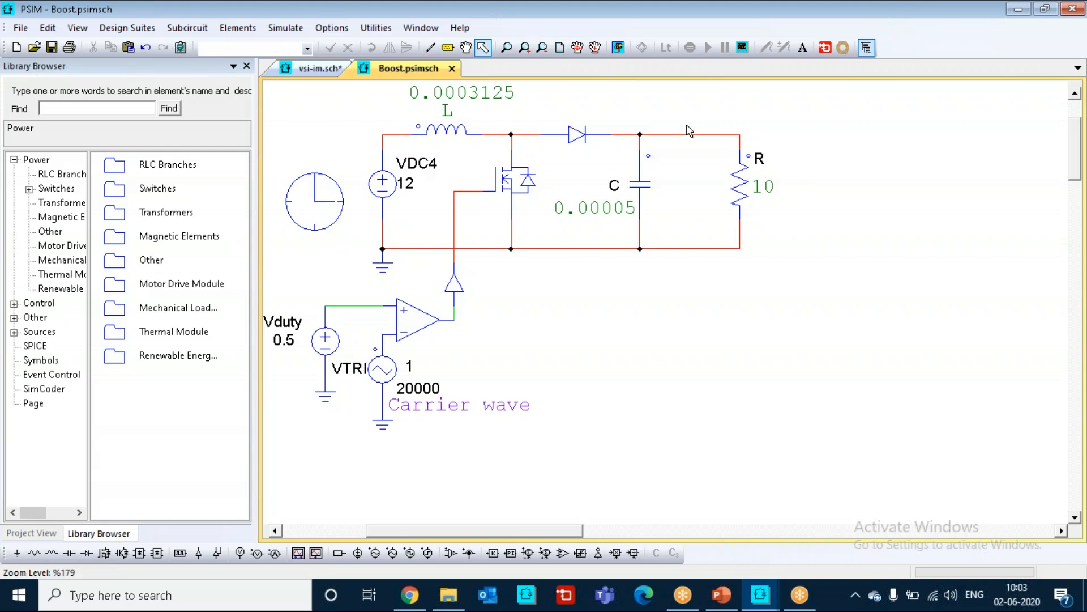
- Run the boost converter simulation, accept the curve properties without adding a curve, and return to the schematic
{"action": "left_click", "coordinate": [619, 53]}
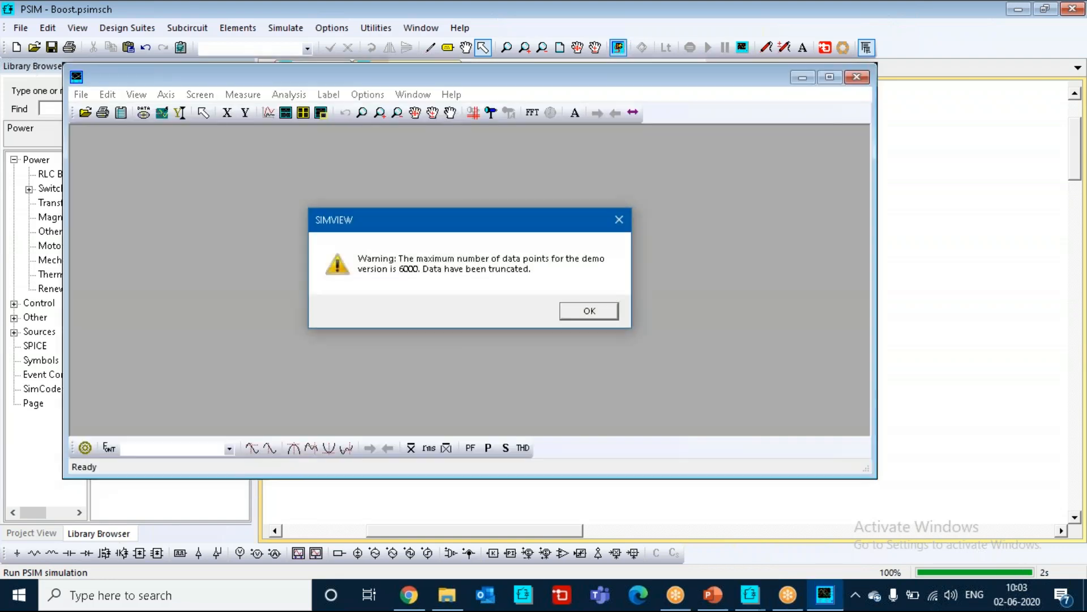
{"action": "left_click", "coordinate": [610, 312]}
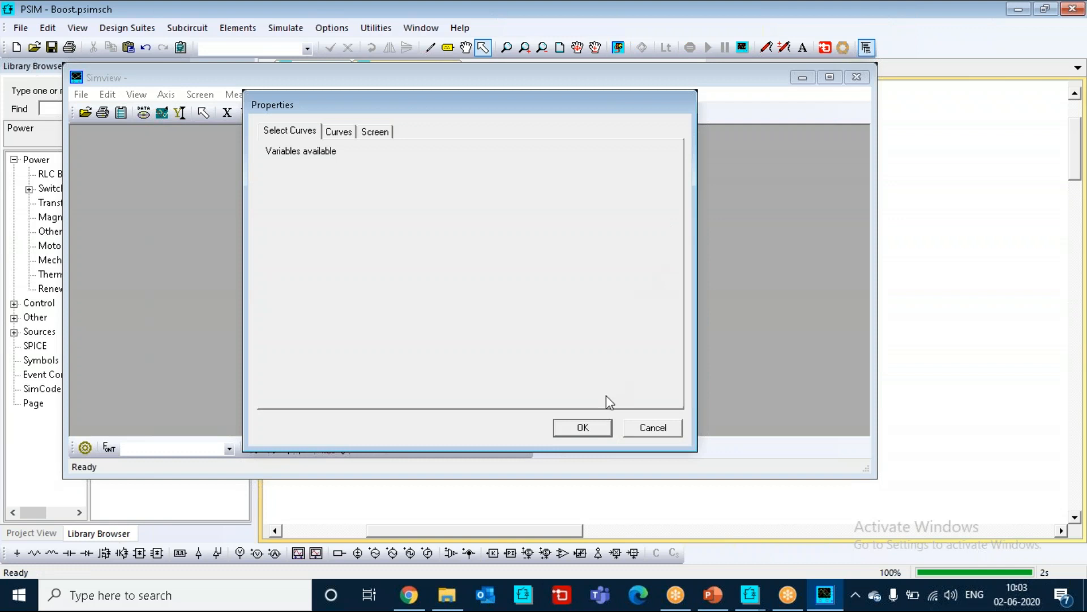
{"action": "left_click", "coordinate": [596, 426]}
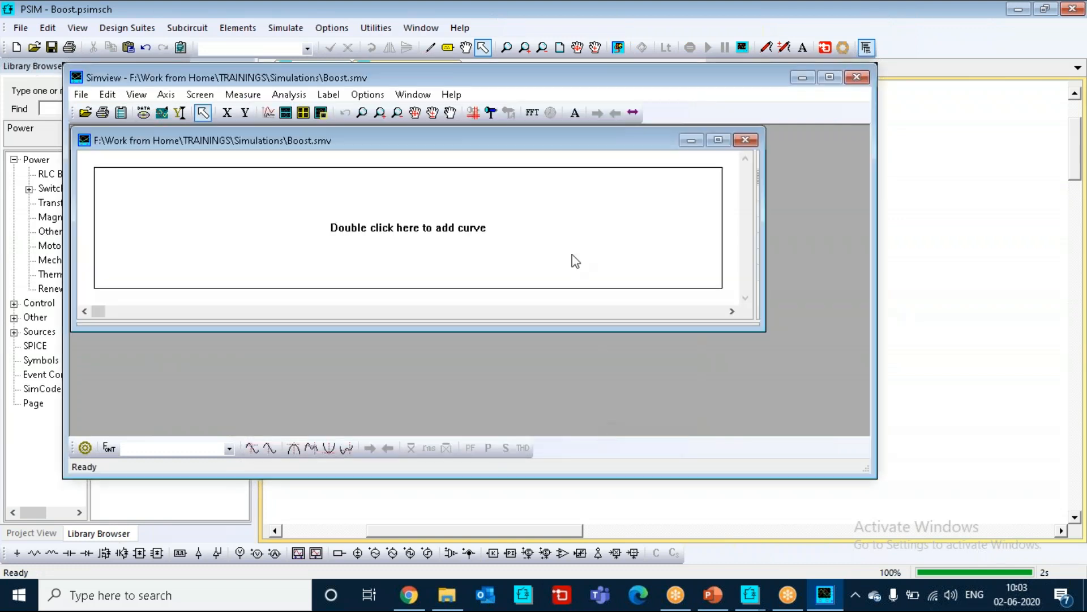
{"action": "key", "text": "alt+Tab"}
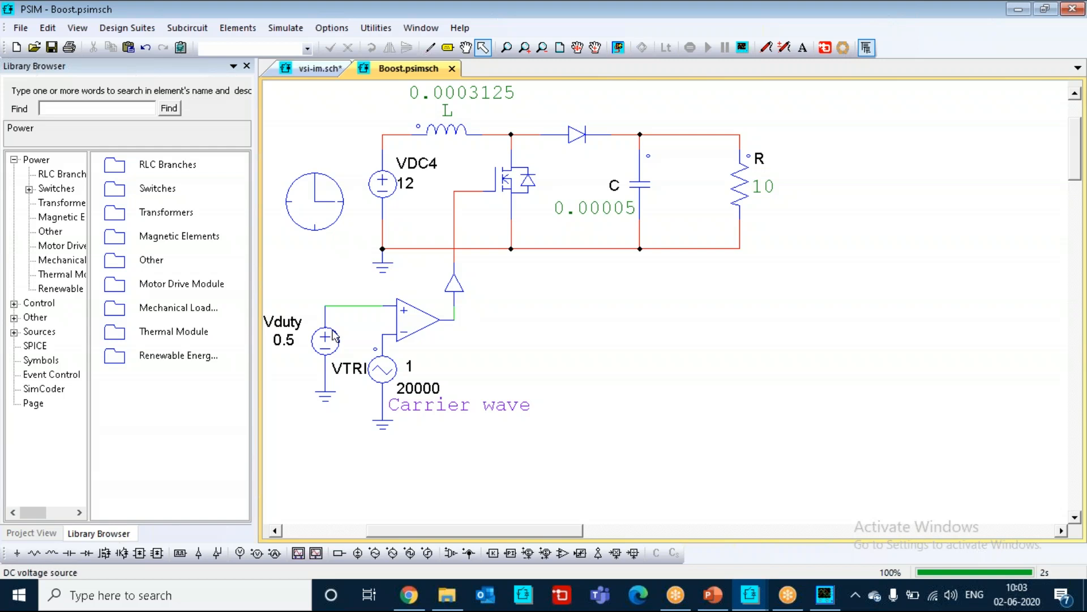
- Inspect the parameters of the Vduty DC voltage source, then close them unchanged
{"action": "double_click", "coordinate": [334, 337]}
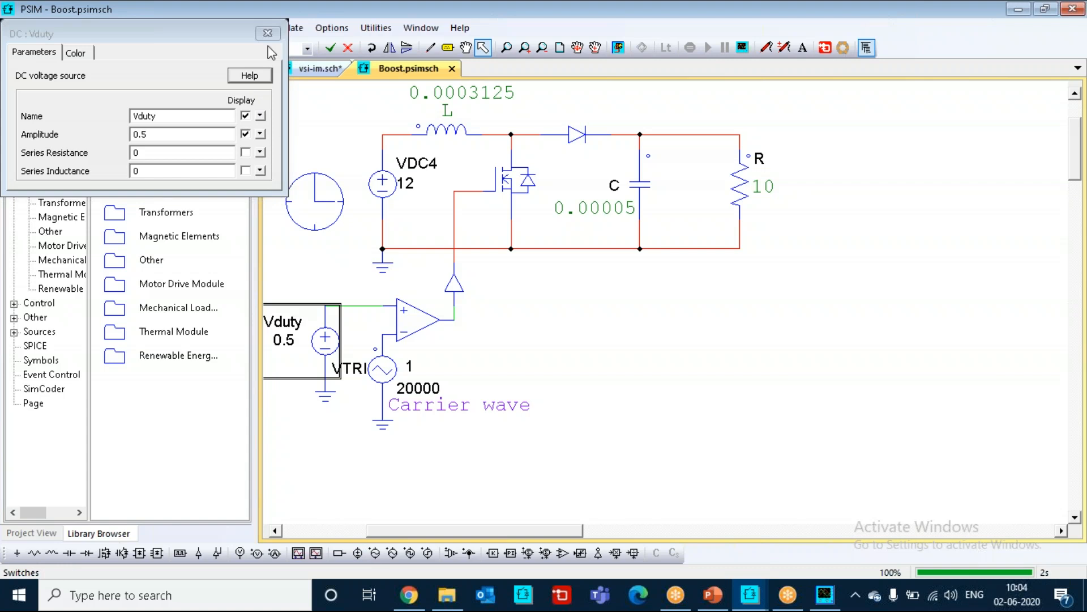
{"action": "left_click_drag", "start_coordinate": [184, 31], "coordinate": [208, 136]}
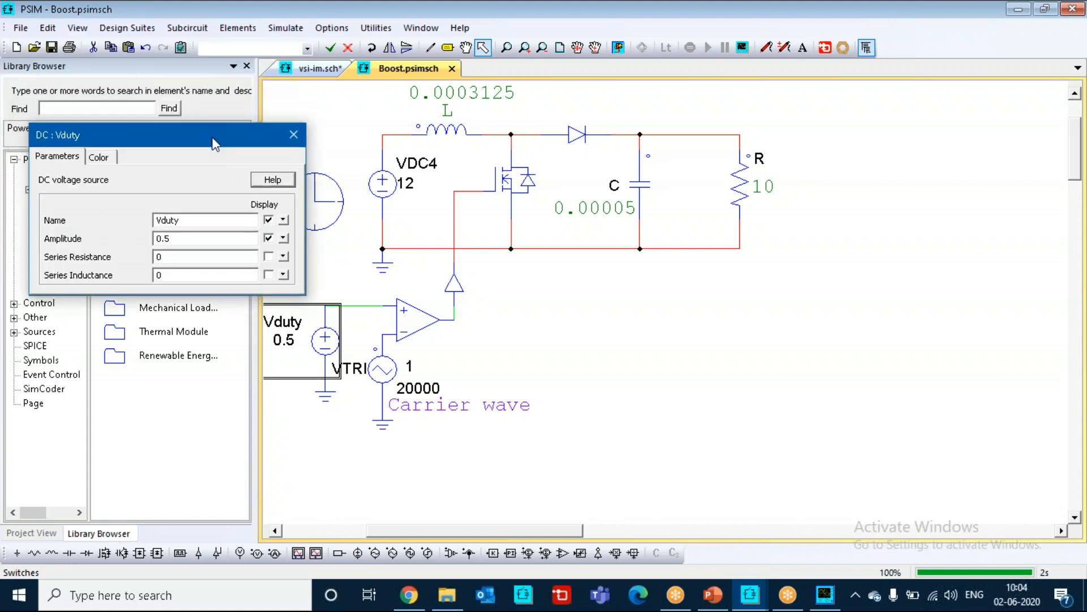
{"action": "left_click", "coordinate": [293, 144]}
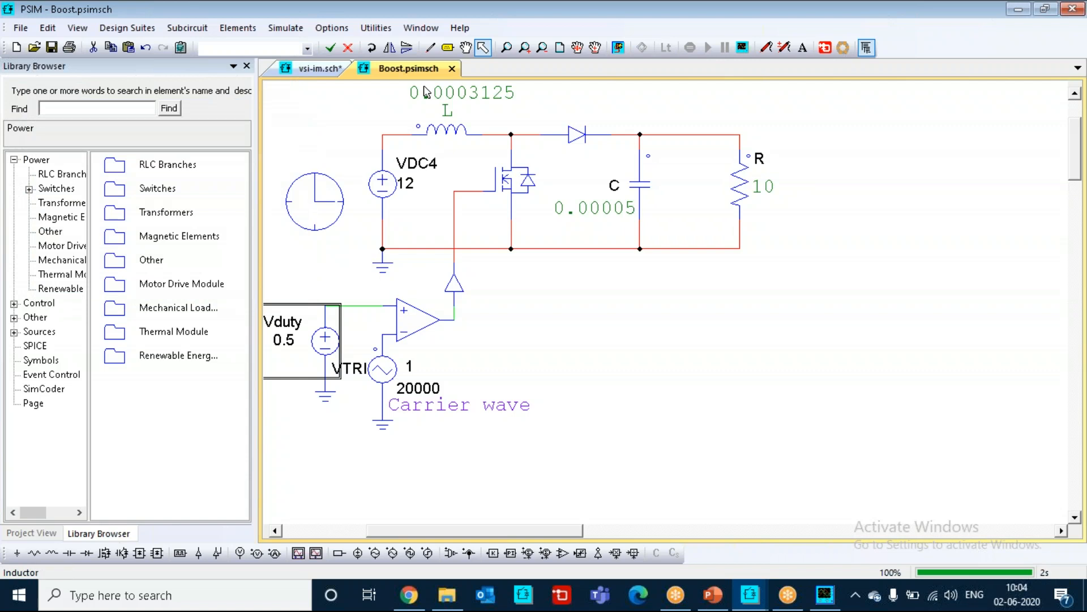
- Rerun the boost converter simulation and plot the load voltage V(R) in the empty graph
{"action": "left_click", "coordinate": [621, 52]}
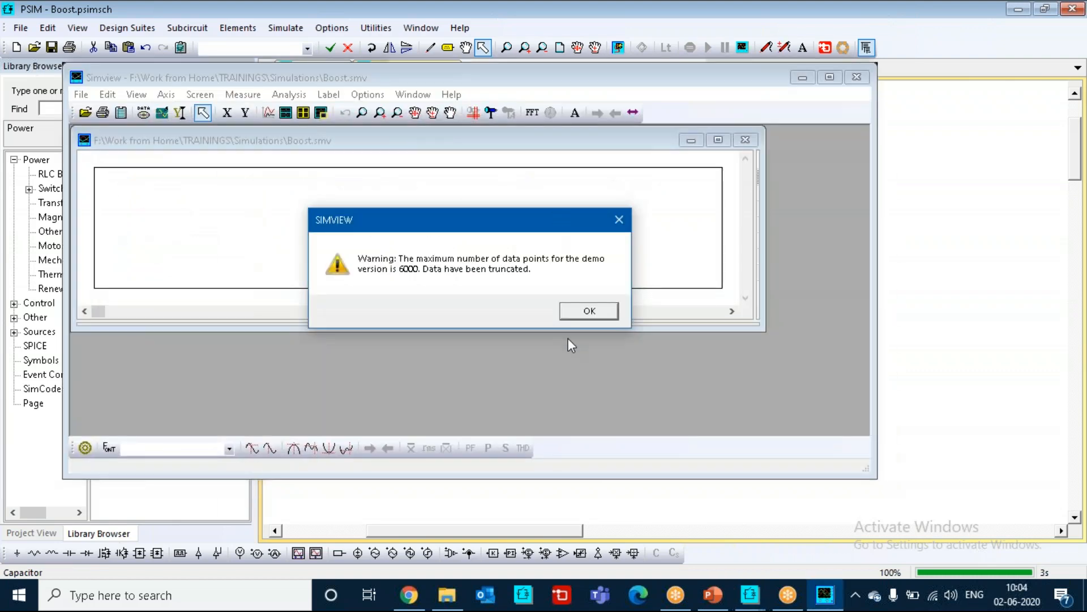
{"action": "left_click", "coordinate": [595, 309]}
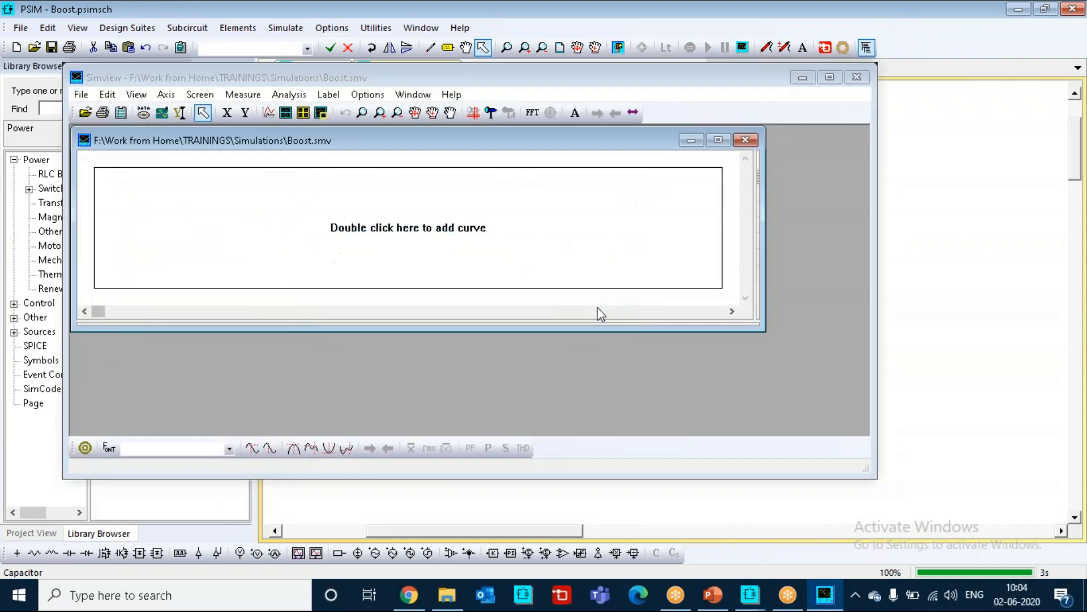
{"action": "double_click", "coordinate": [578, 242]}
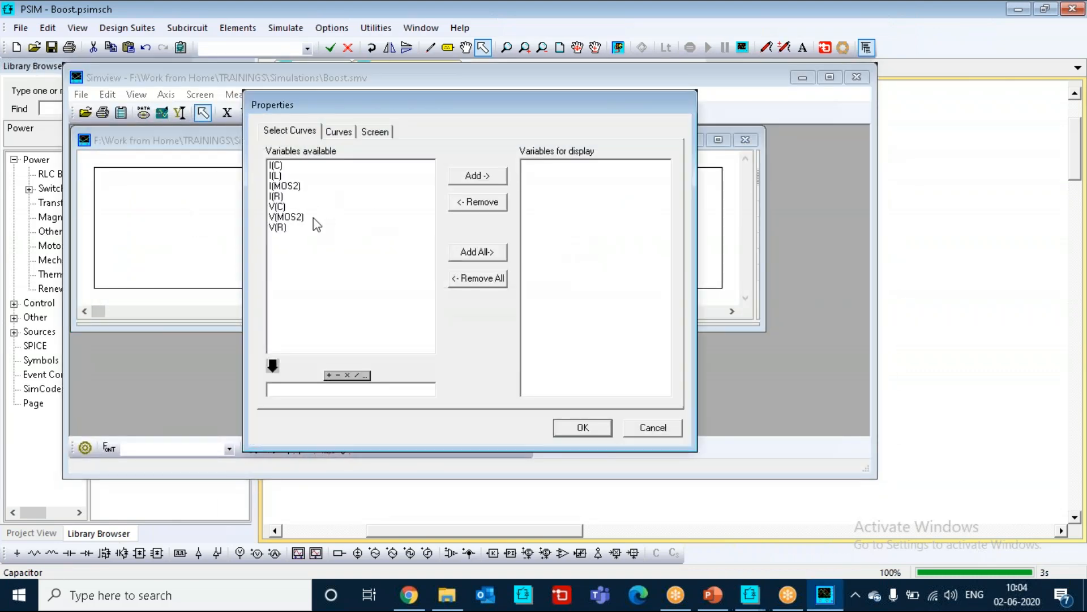
{"action": "left_click", "coordinate": [284, 229]}
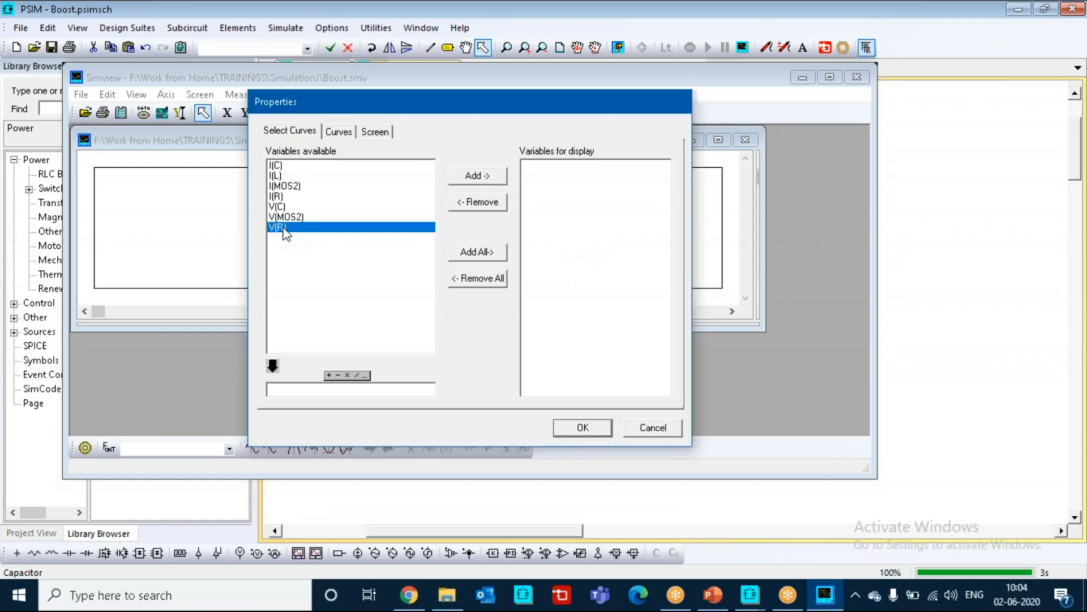
{"action": "left_click", "coordinate": [471, 180]}
{"action": "left_click", "coordinate": [580, 431]}
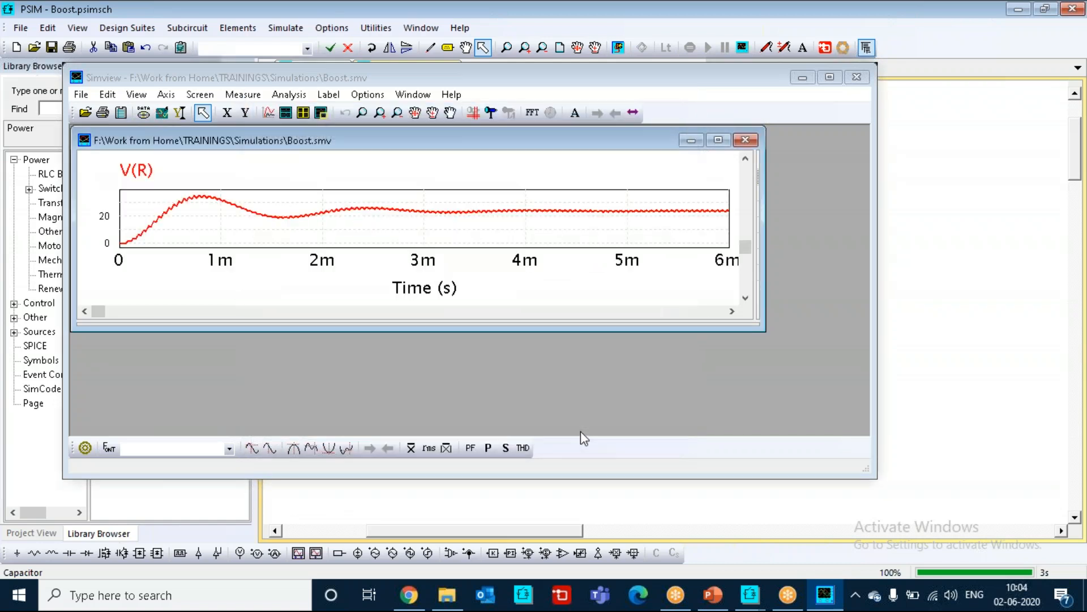
- Maximize the waveform view and add a second plot screen showing the inductor current I(L)
{"action": "left_click", "coordinate": [728, 144]}
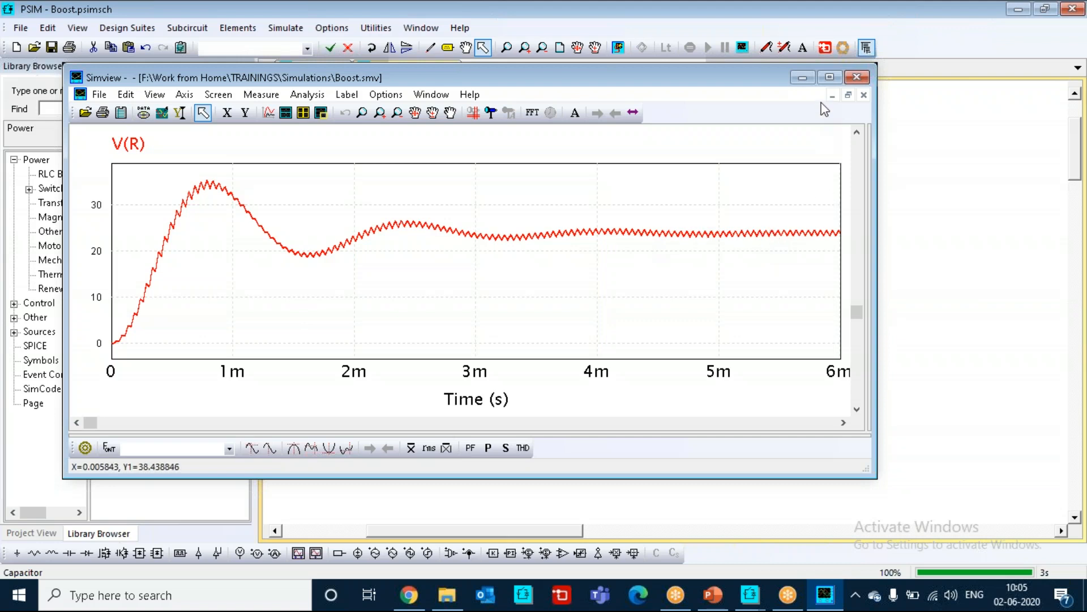
{"action": "left_click", "coordinate": [828, 77]}
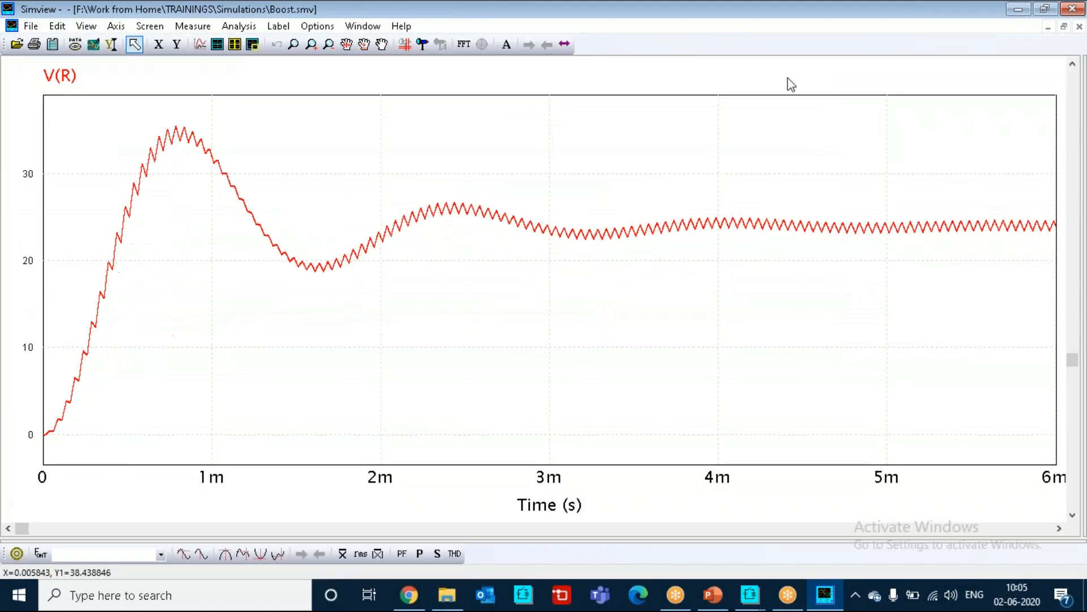
{"action": "left_click", "coordinate": [218, 46]}
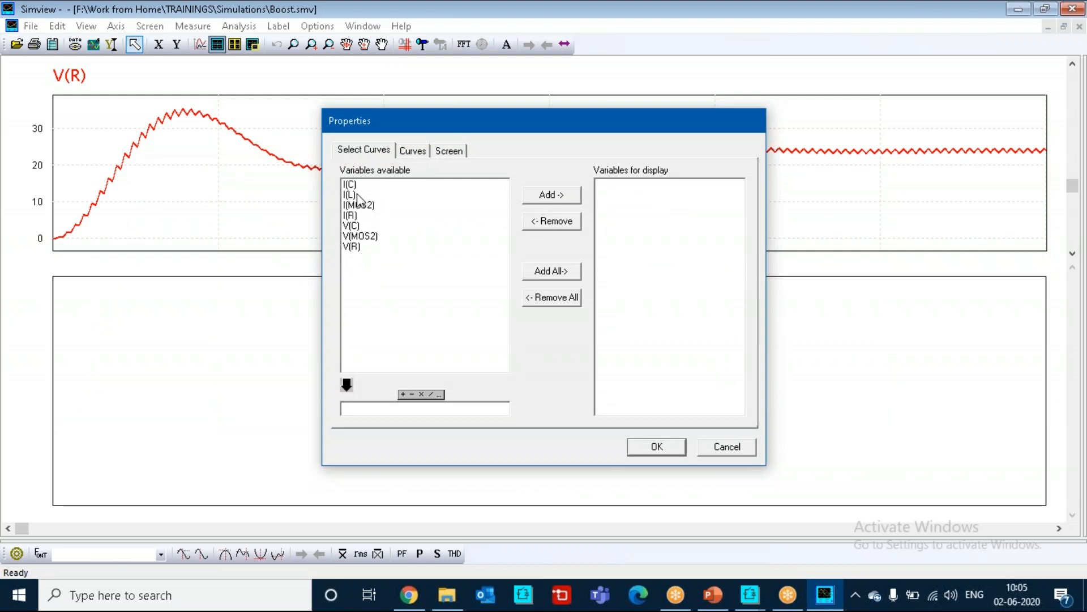
{"action": "left_click", "coordinate": [357, 194]}
{"action": "left_click", "coordinate": [554, 199]}
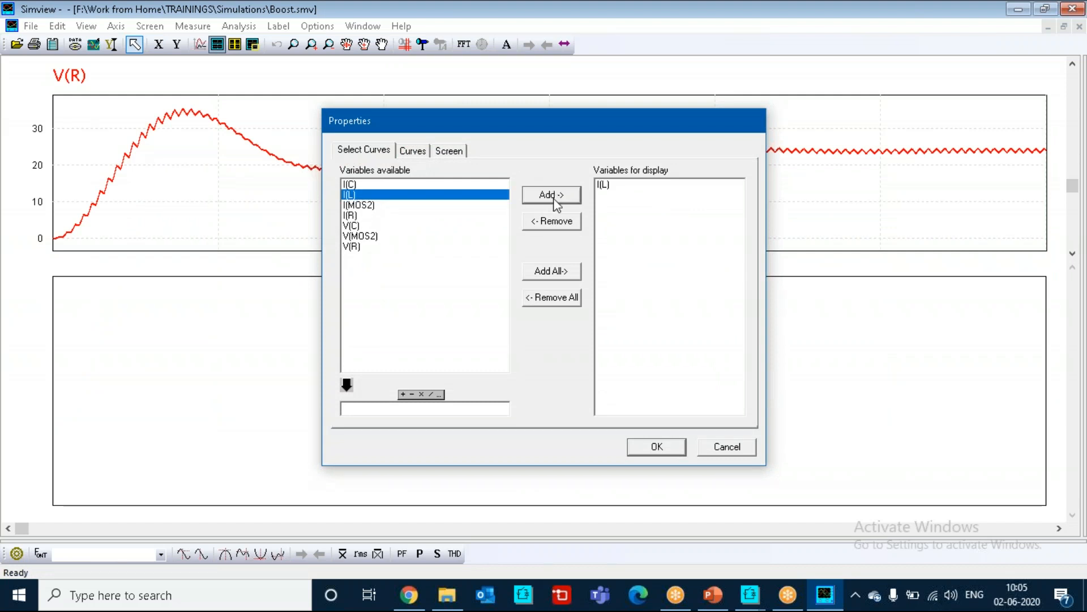
{"action": "left_click", "coordinate": [657, 446]}
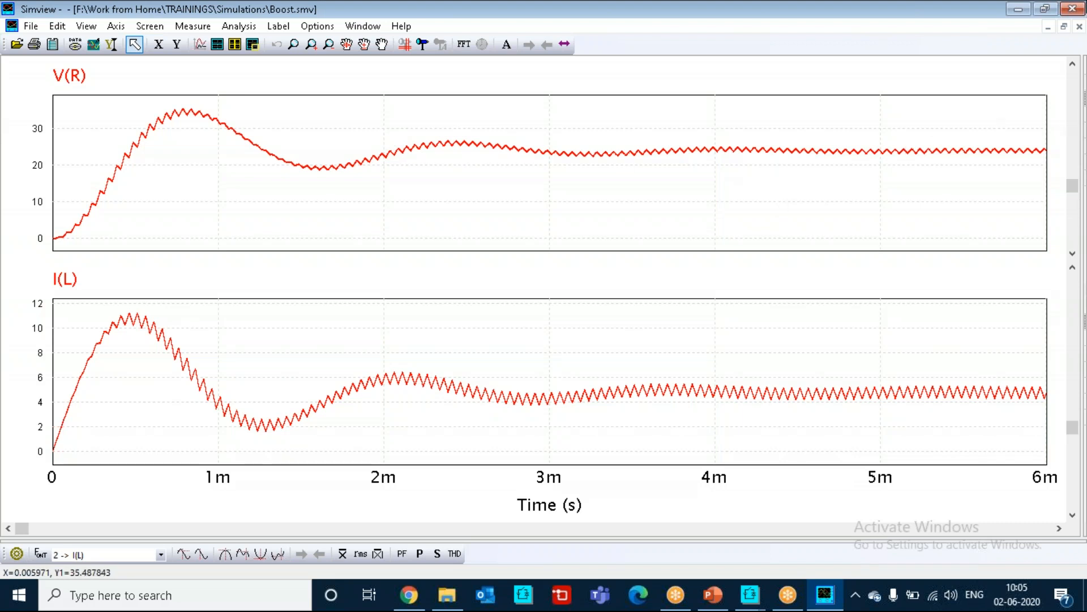
- Close the waveform viewer and set the simulation control's time step to 1E-005
{"action": "left_click", "coordinate": [1072, 8]}
{"action": "double_click", "coordinate": [322, 190]}
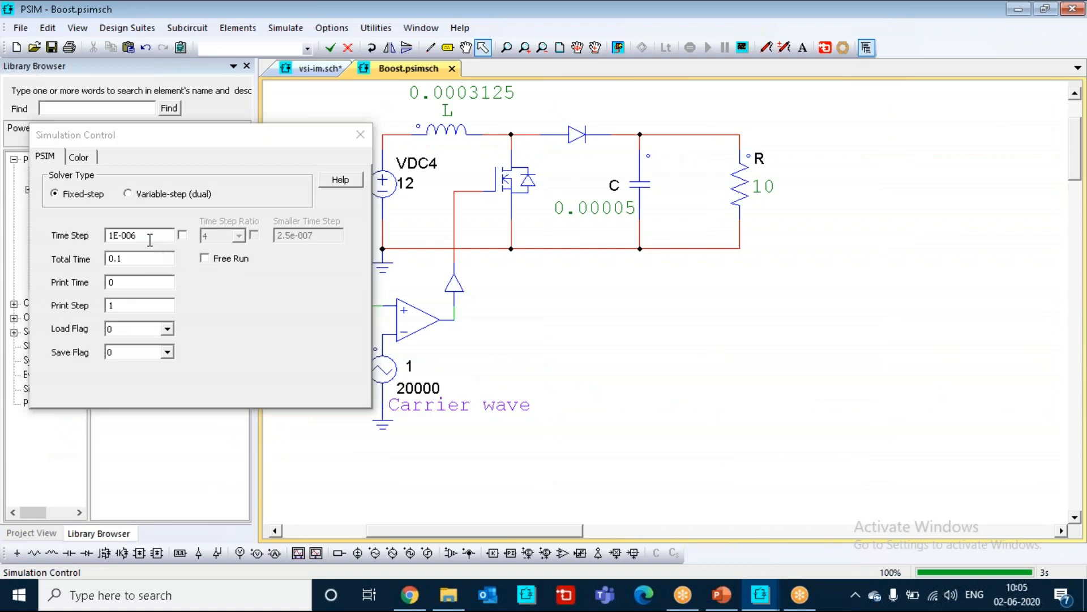
{"action": "left_click", "coordinate": [150, 240]}
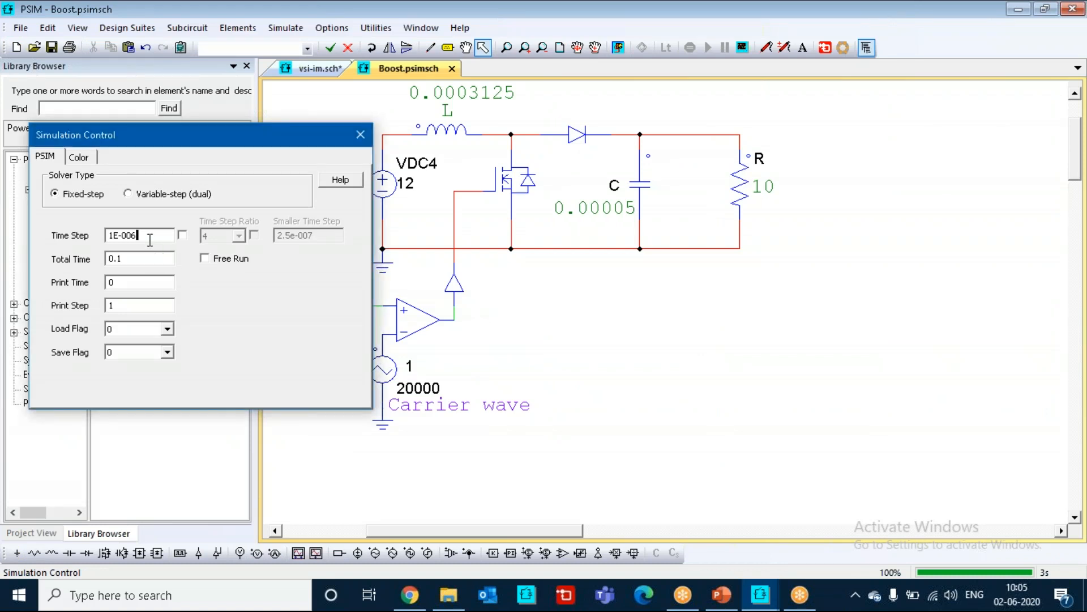
{"action": "key", "text": "BackSpace"}
{"action": "type", "text": "4"}
{"action": "key", "text": "BackSpace"}
{"action": "type", "text": "5"}
{"action": "left_click", "coordinate": [359, 137]}
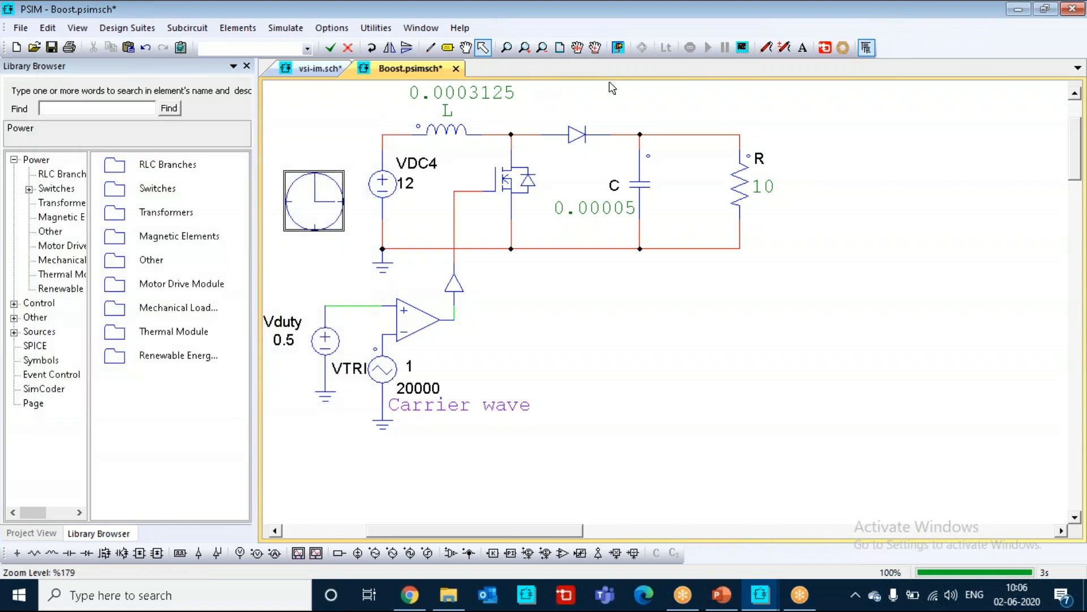
- Rerun the simulation, accept the time step notice, and close the waveform viewer and simulation message without plotting curves
{"action": "left_click", "coordinate": [618, 48]}
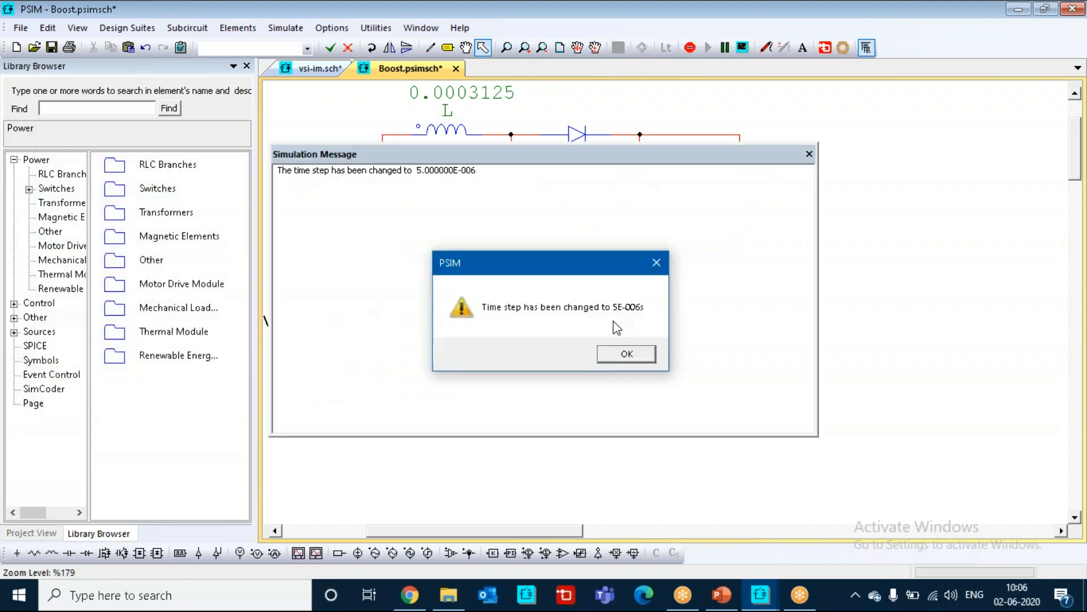
{"action": "left_click", "coordinate": [630, 354]}
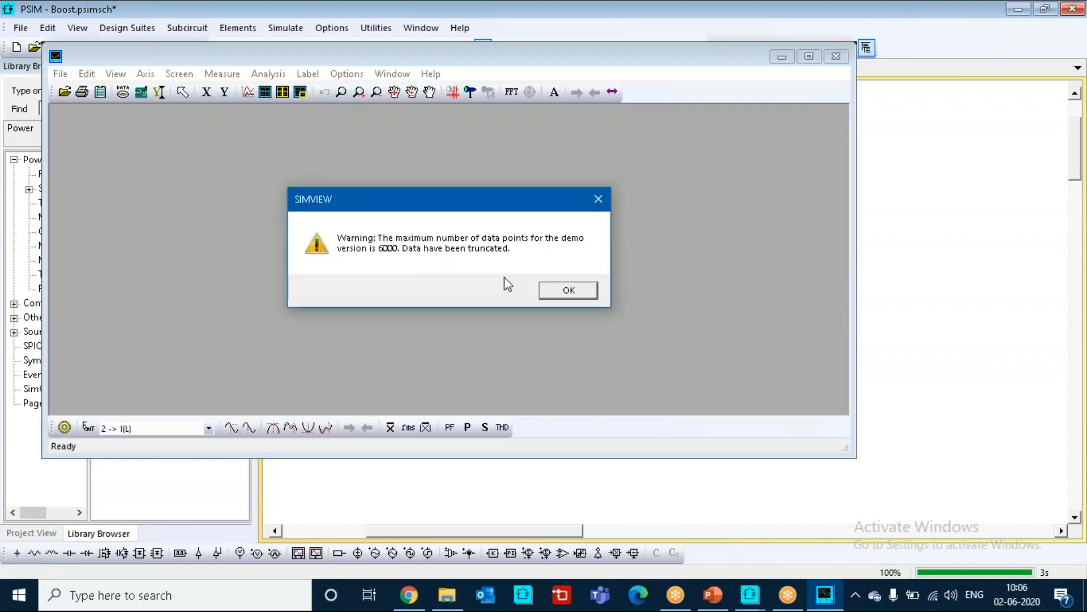
{"action": "key", "text": "Return"}
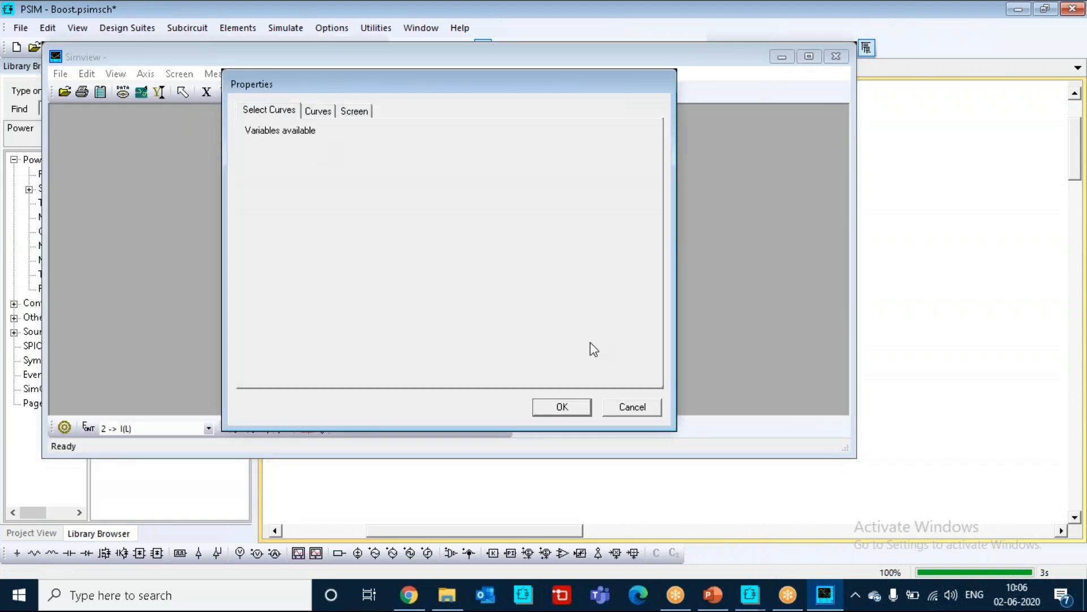
{"action": "left_click", "coordinate": [580, 405]}
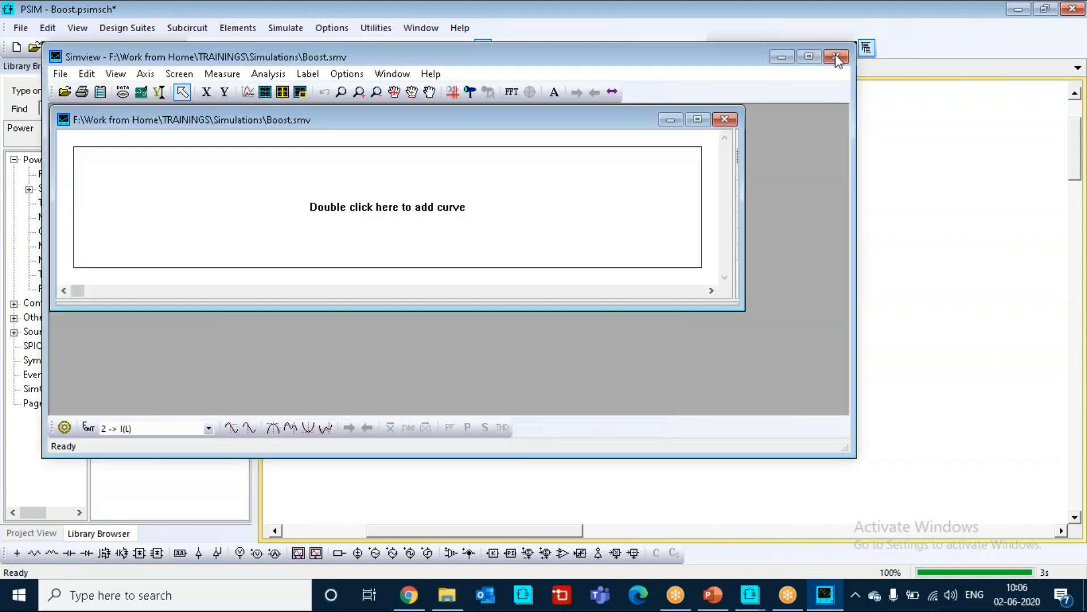
{"action": "left_click", "coordinate": [837, 56]}
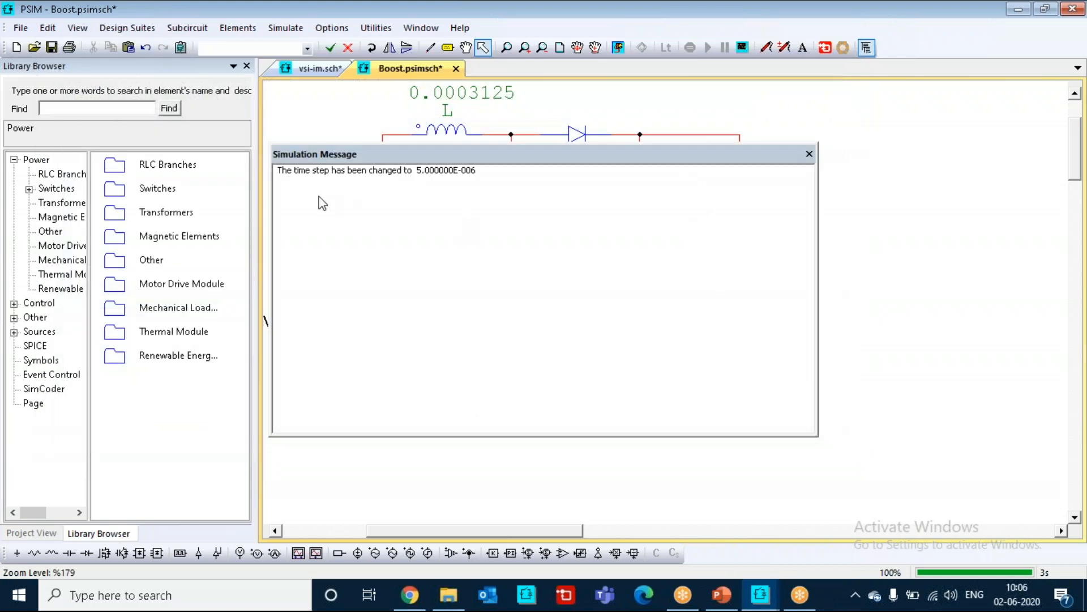
{"action": "left_click", "coordinate": [810, 154]}
- Set the simulation control's print step to 15 and close its settings
{"action": "double_click", "coordinate": [326, 205]}
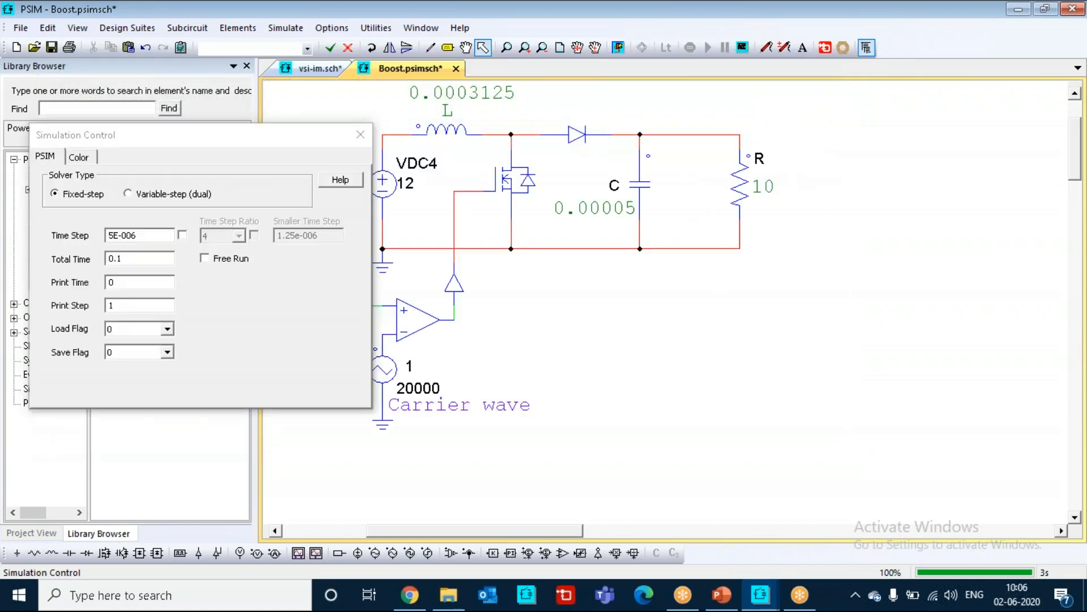
{"action": "left_click", "coordinate": [128, 306]}
{"action": "type", "text": "15"}
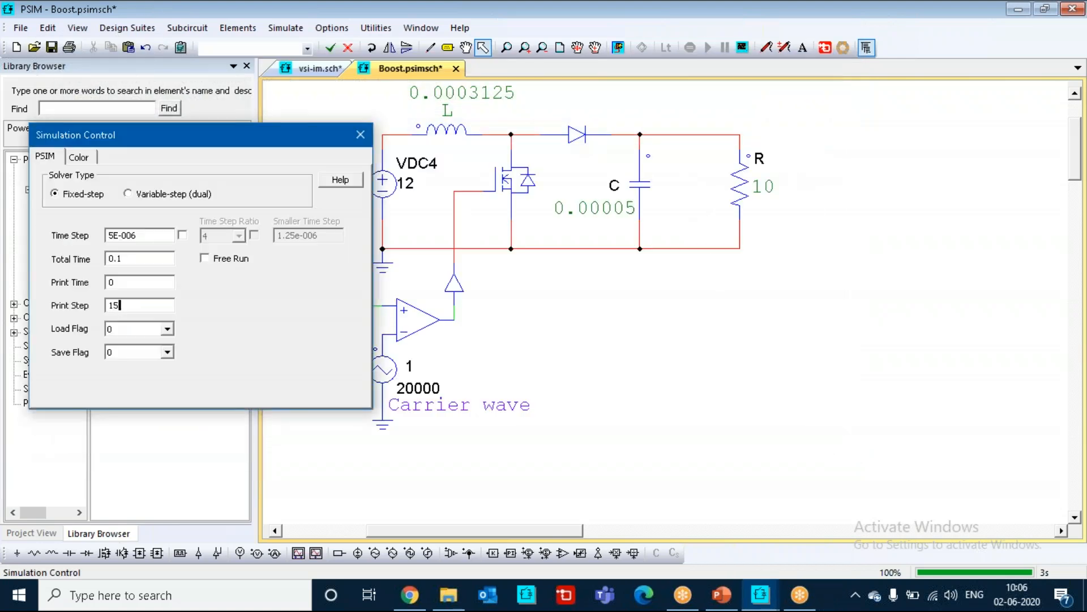
{"action": "left_click", "coordinate": [360, 135]}
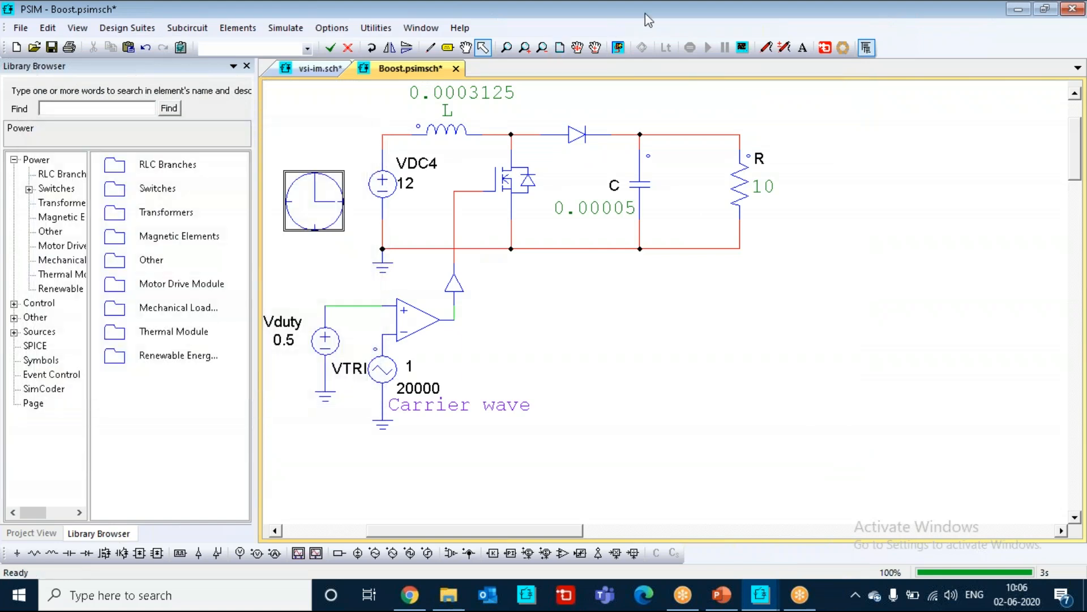
- Rerun the simulation, accept the data point warning, and plot the load voltage V(R) in a maximized waveform view
{"action": "left_click", "coordinate": [620, 47]}
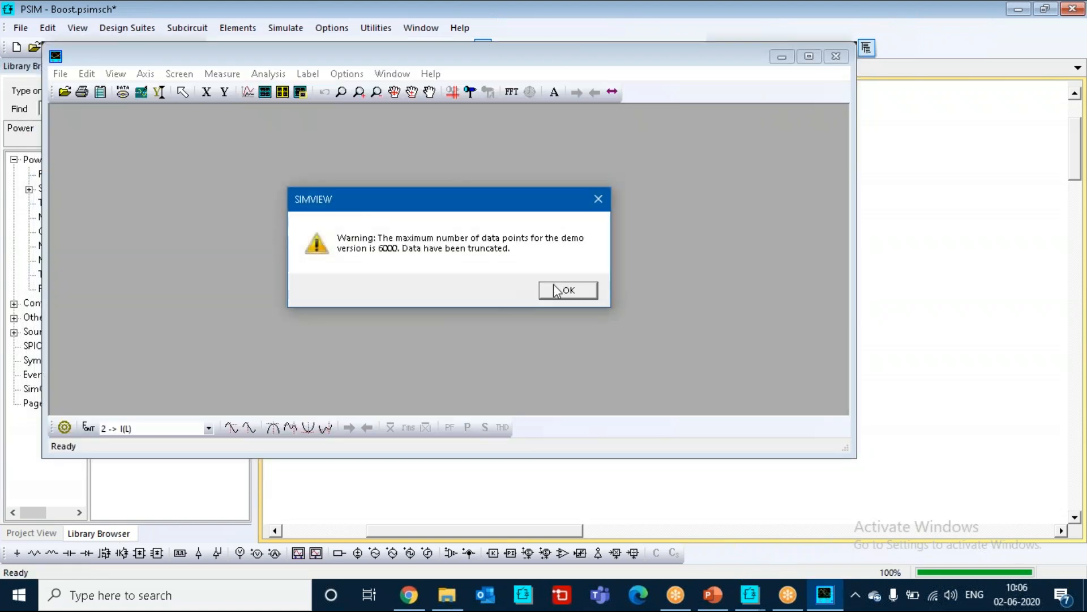
{"action": "left_click", "coordinate": [569, 291]}
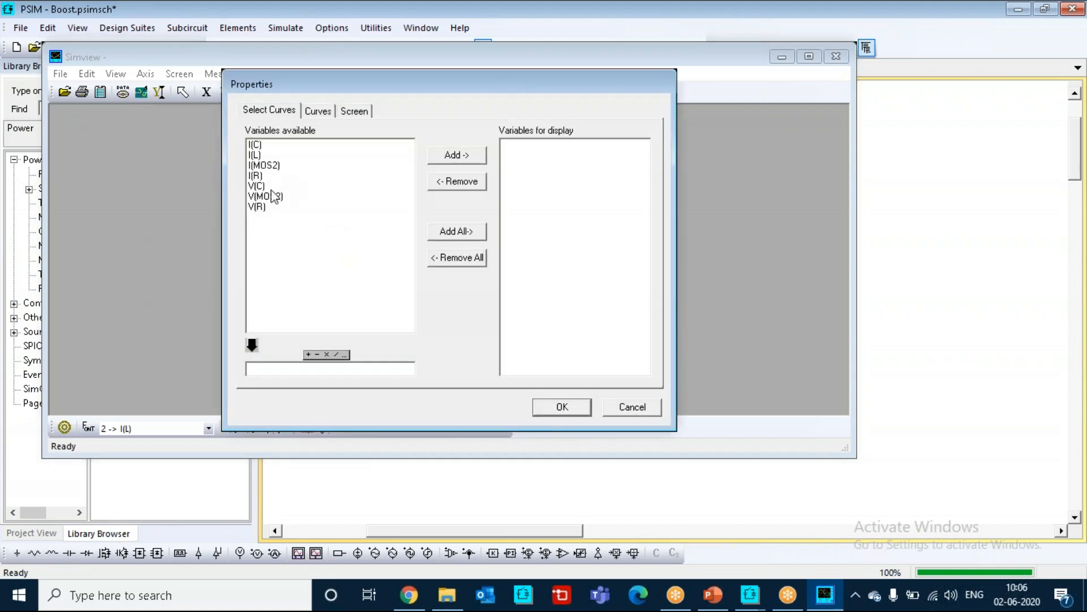
{"action": "left_click", "coordinate": [273, 207]}
{"action": "left_click", "coordinate": [457, 156]}
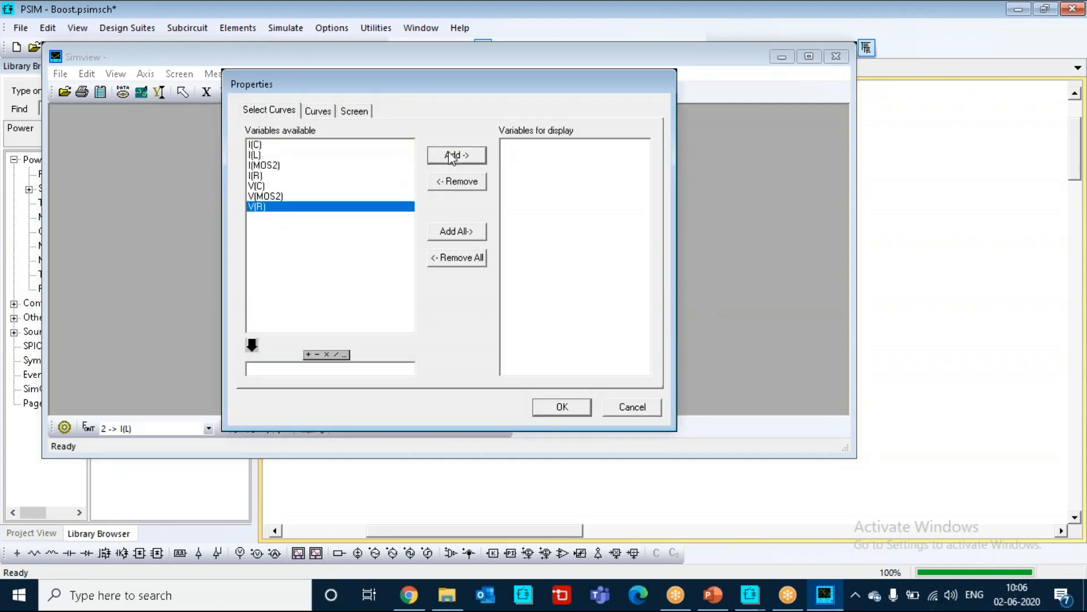
{"action": "left_click", "coordinate": [583, 407]}
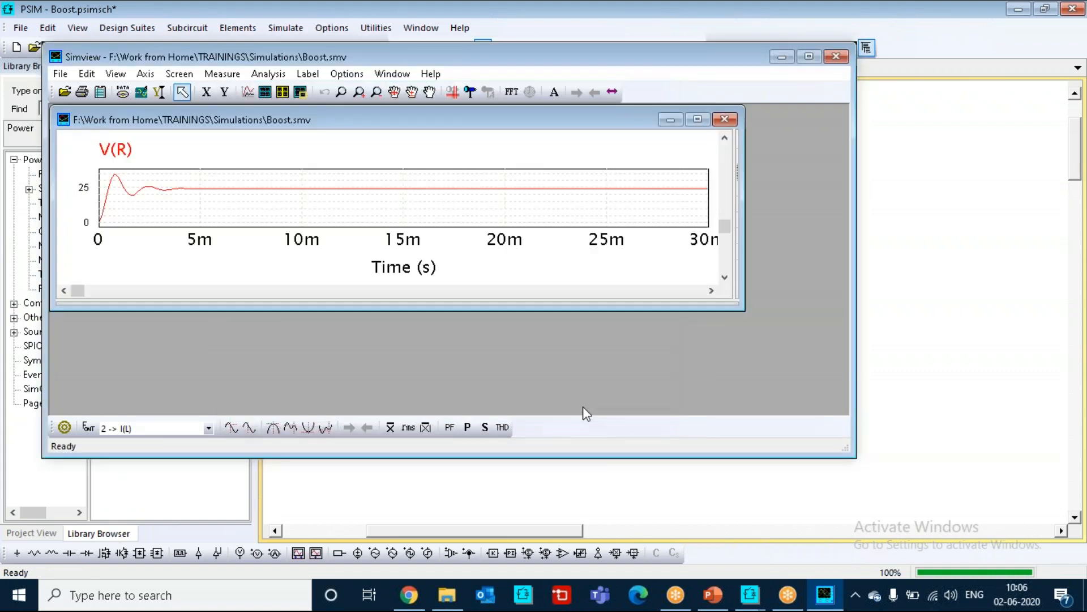
{"action": "left_click", "coordinate": [697, 120]}
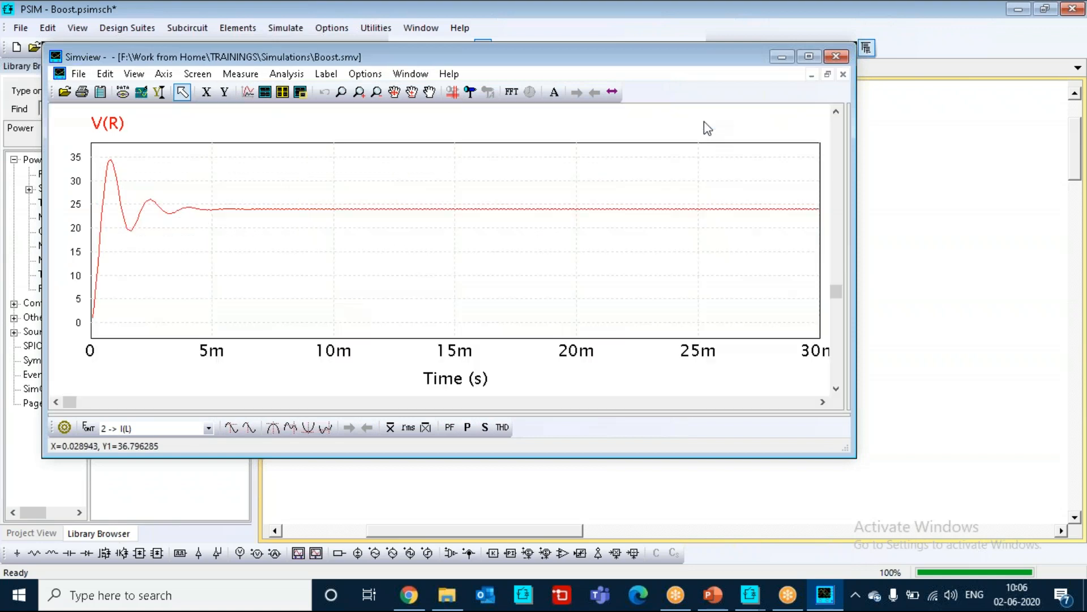
{"action": "left_click", "coordinate": [797, 62]}
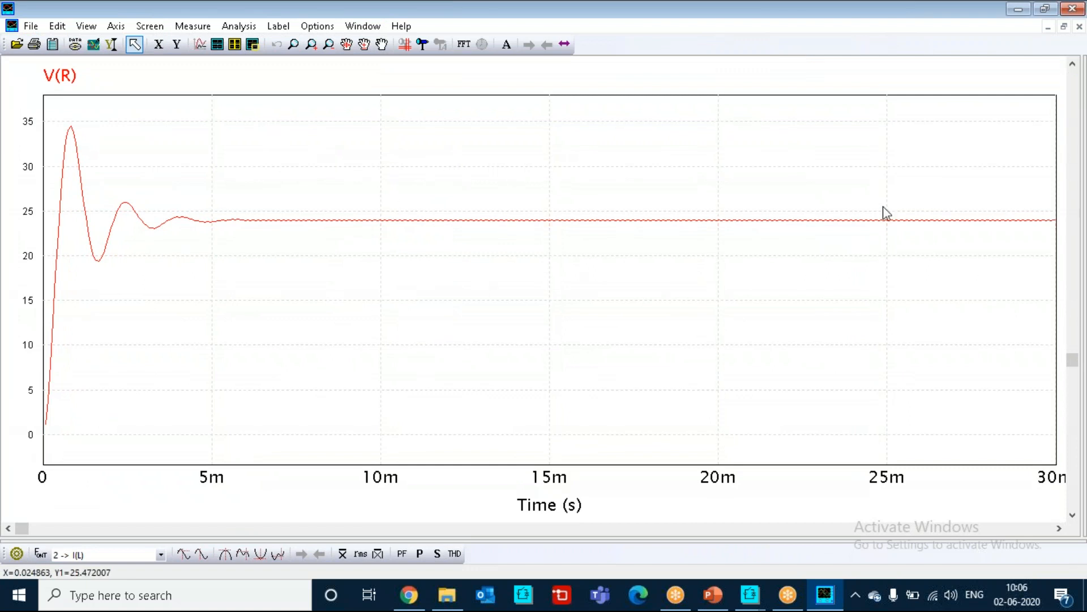
- Review the simulation control settings in the schematic and return to the maximized waveform viewer, accepting the data point warning
{"action": "left_click", "coordinate": [1018, 9]}
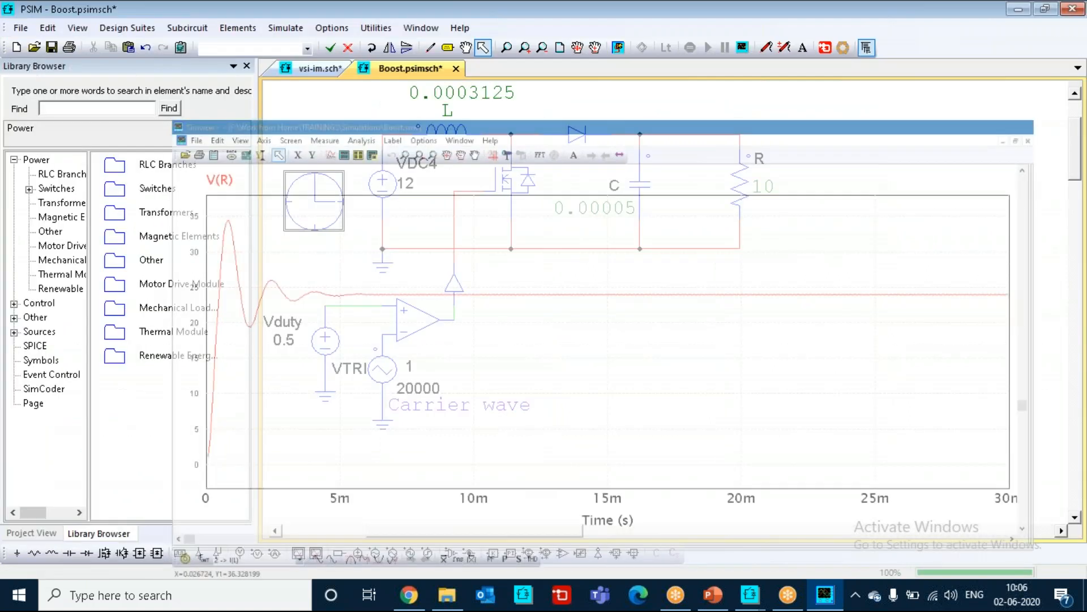
{"action": "double_click", "coordinate": [327, 191]}
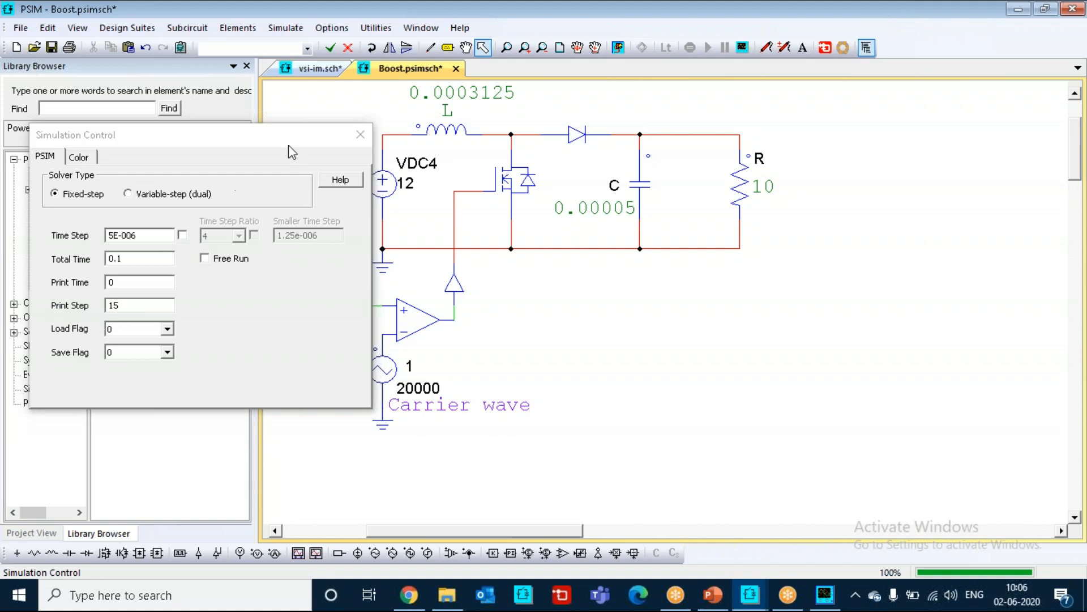
{"action": "left_click", "coordinate": [360, 135]}
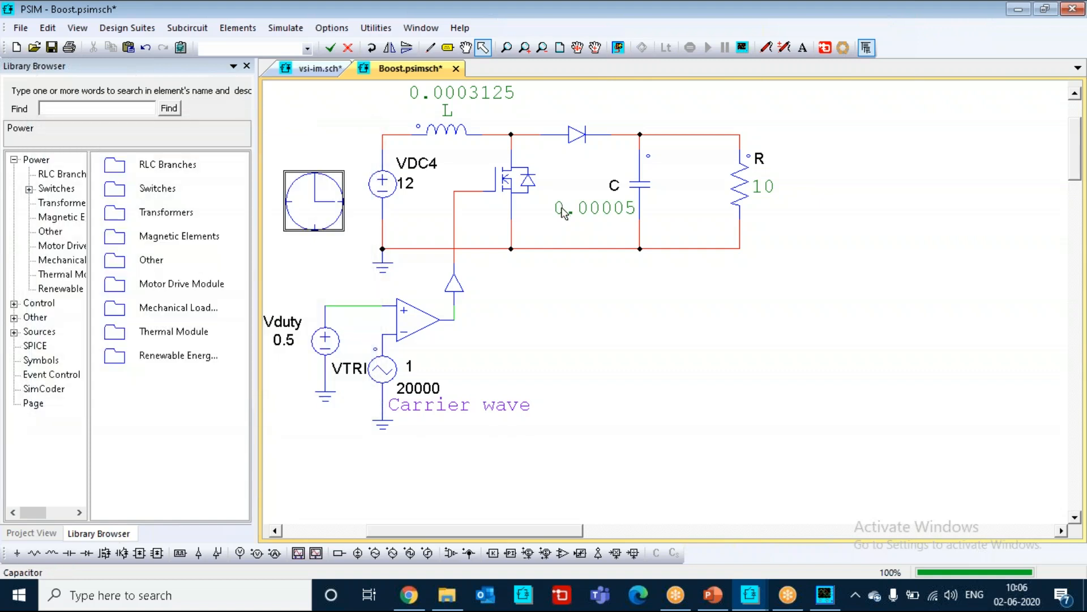
{"action": "left_click", "coordinate": [739, 52]}
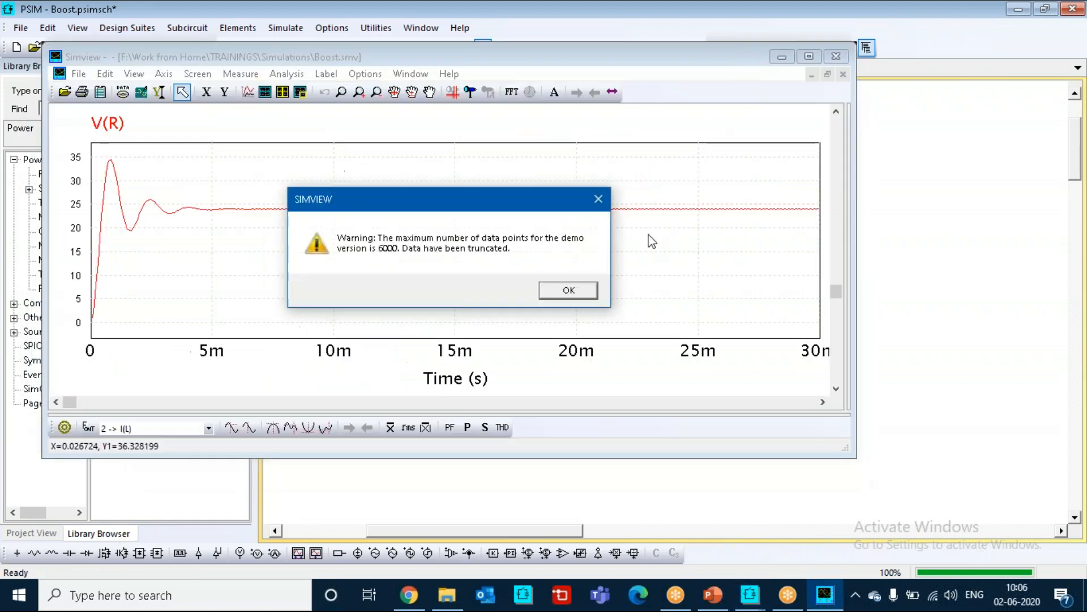
{"action": "left_click", "coordinate": [569, 289]}
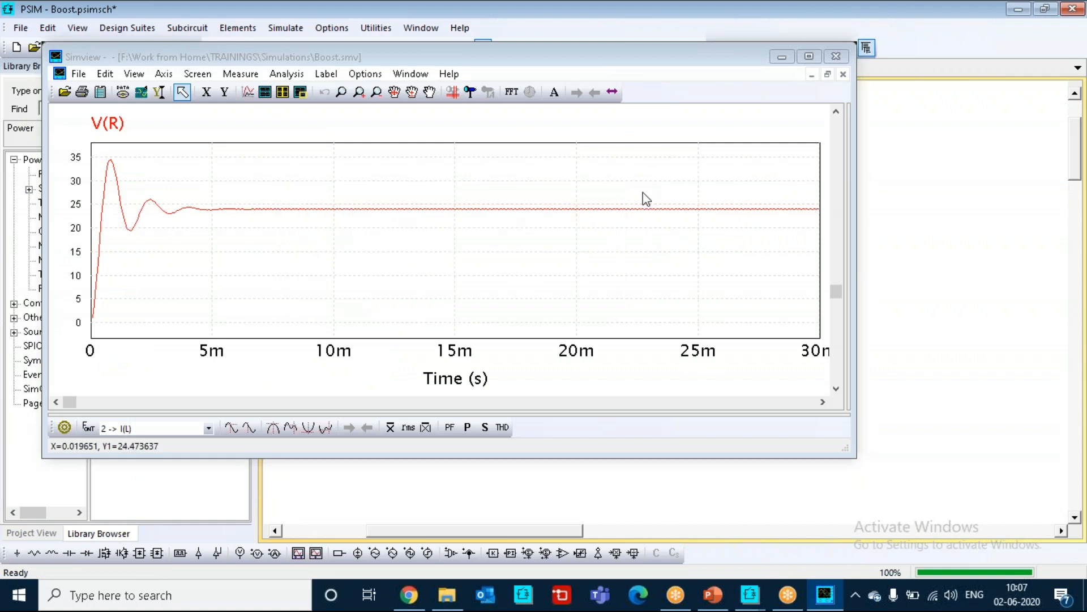
{"action": "left_click", "coordinate": [806, 55]}
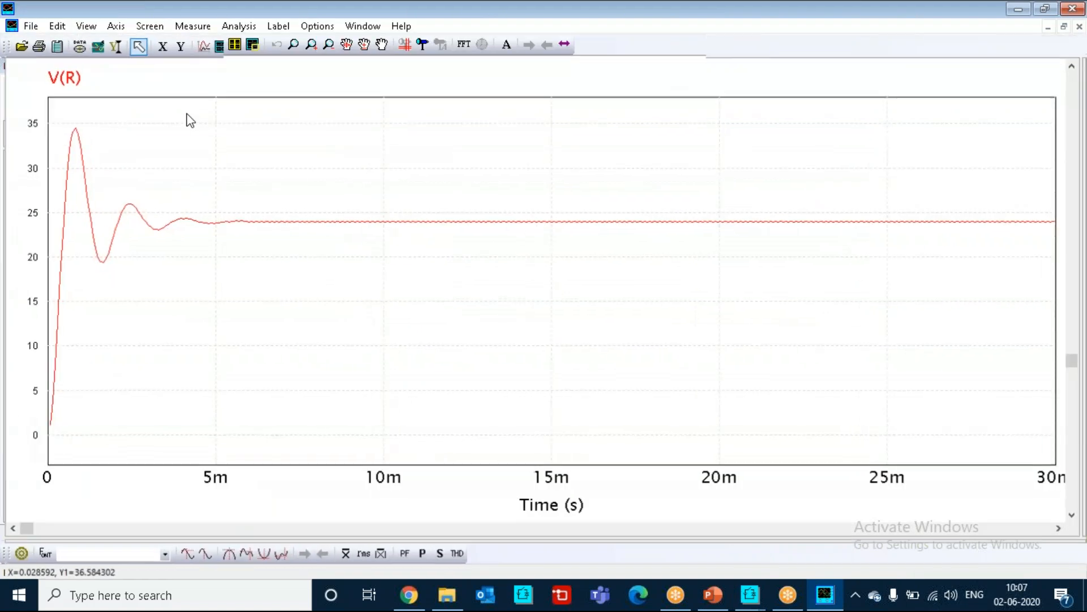
- Add a second plot screen showing the load current I(R)
{"action": "left_click", "coordinate": [217, 45]}
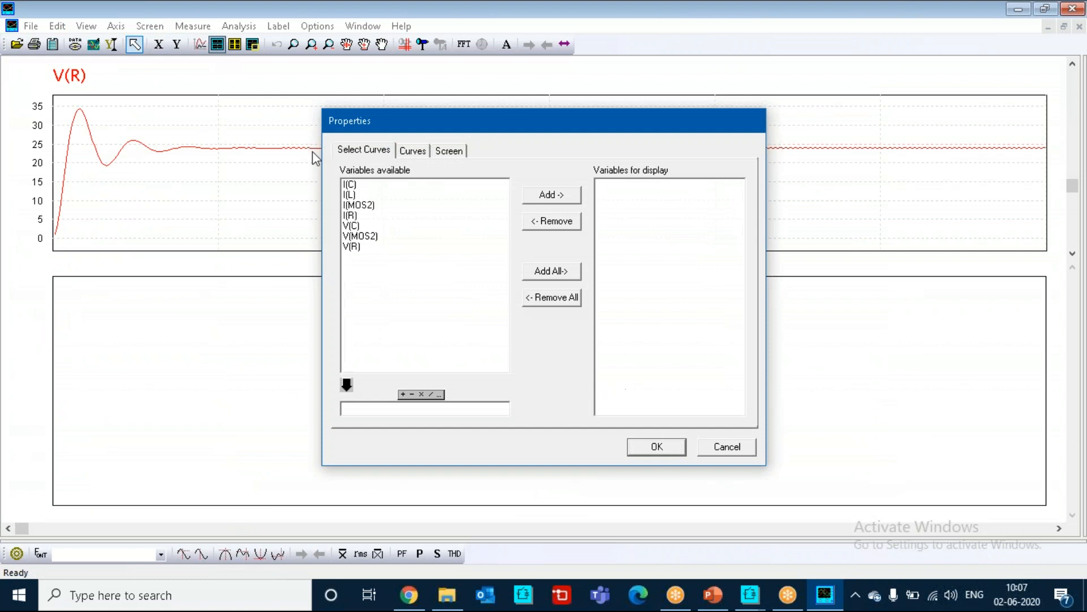
{"action": "left_click", "coordinate": [355, 217]}
{"action": "left_click", "coordinate": [560, 200]}
{"action": "left_click", "coordinate": [664, 450]}
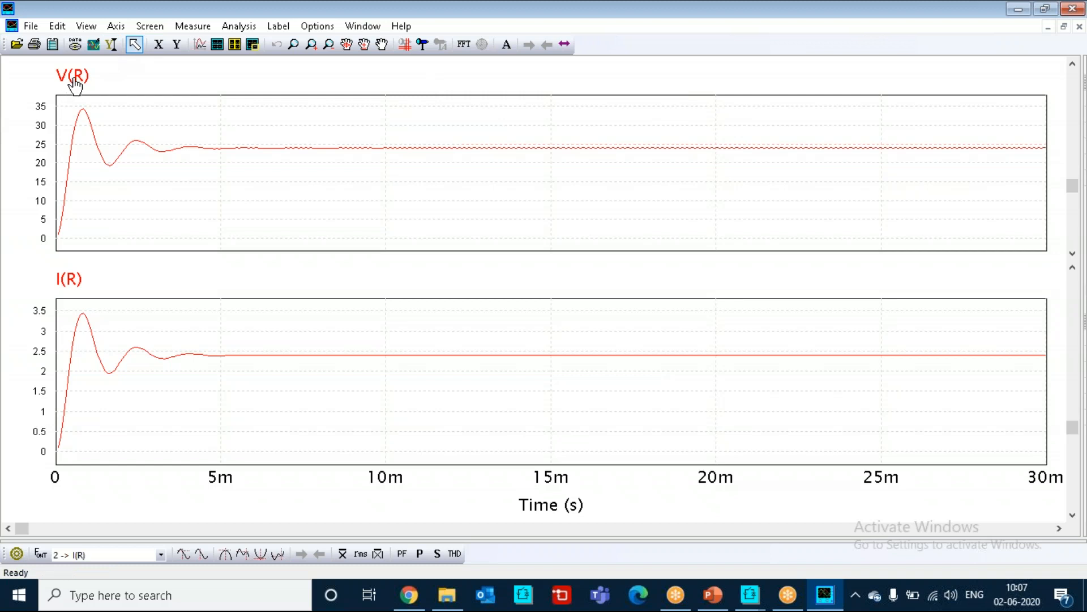
- Examine the available X-axis variables and the X-axis scale, range and grid settings without changing them
{"action": "left_click", "coordinate": [118, 30]}
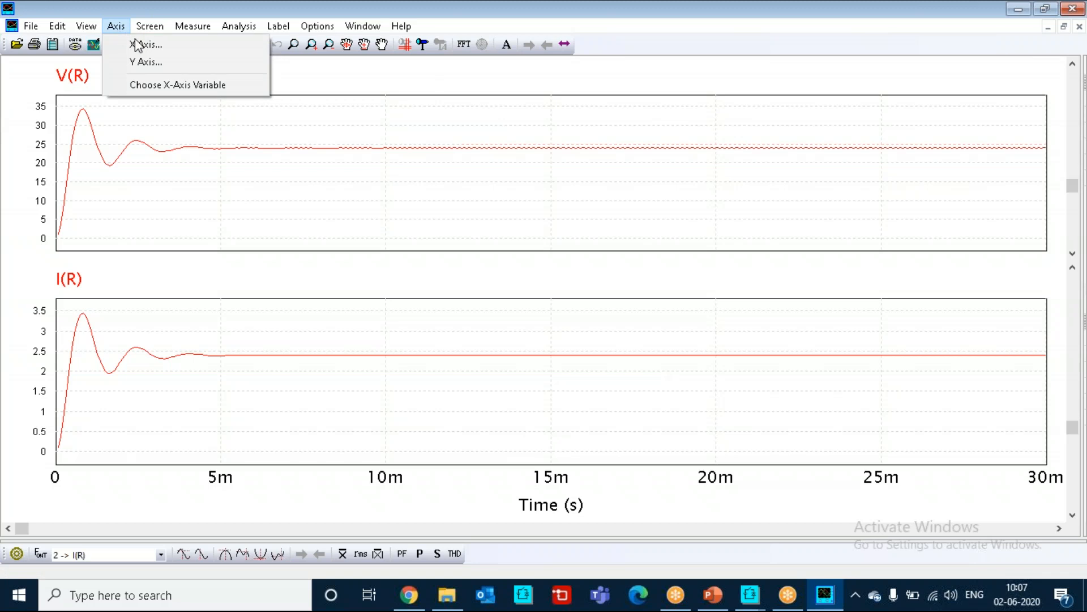
{"action": "left_click", "coordinate": [223, 86]}
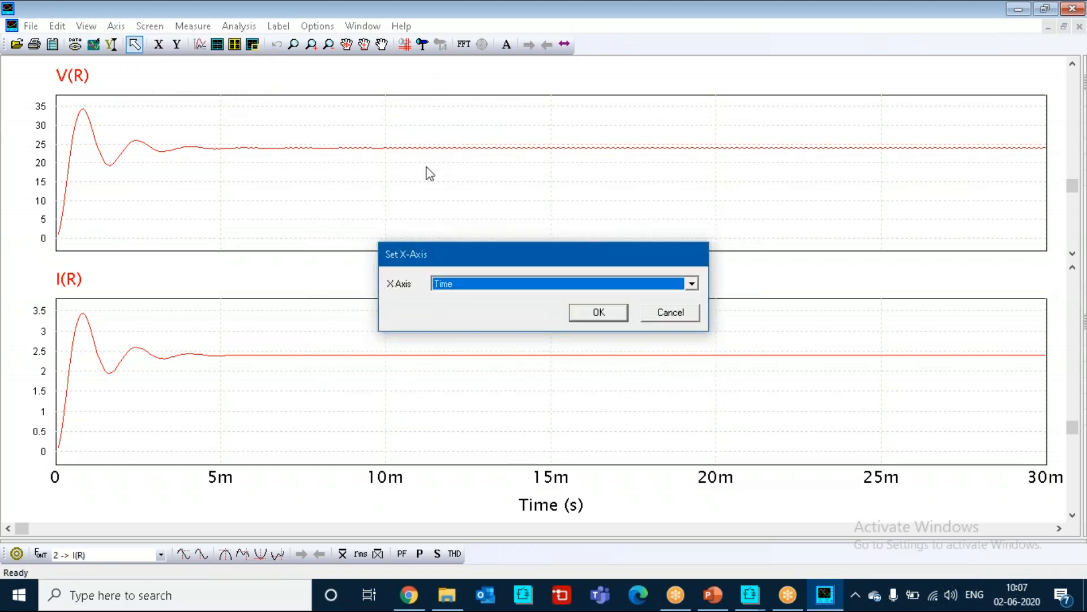
{"action": "left_click", "coordinate": [696, 281]}
{"action": "left_click", "coordinate": [696, 281]}
{"action": "left_click", "coordinate": [695, 281]}
{"action": "left_click", "coordinate": [689, 314]}
{"action": "left_click", "coordinate": [689, 313]}
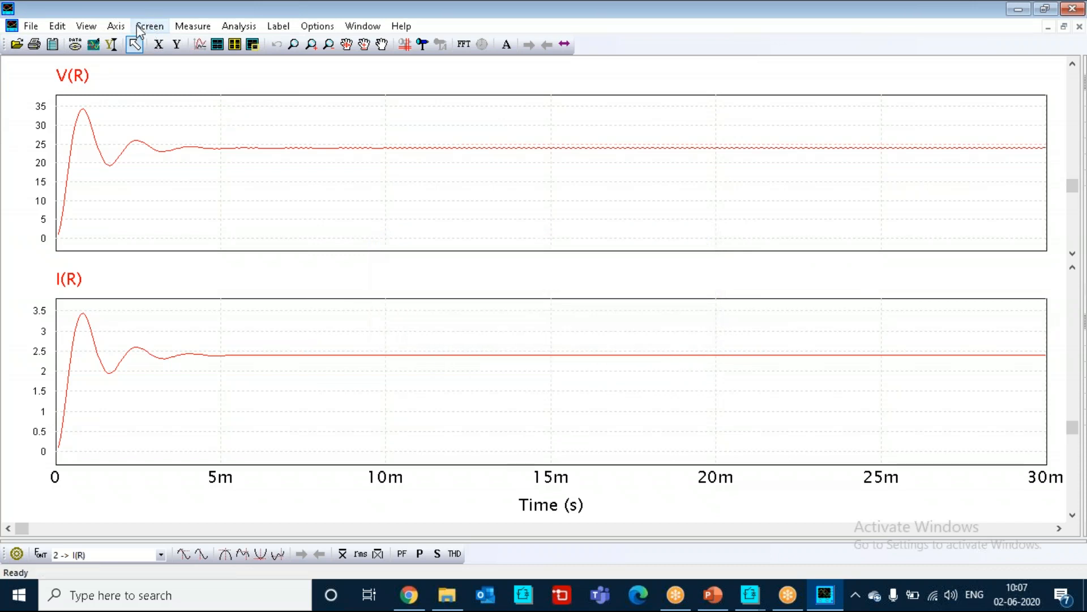
{"action": "left_click", "coordinate": [106, 28]}
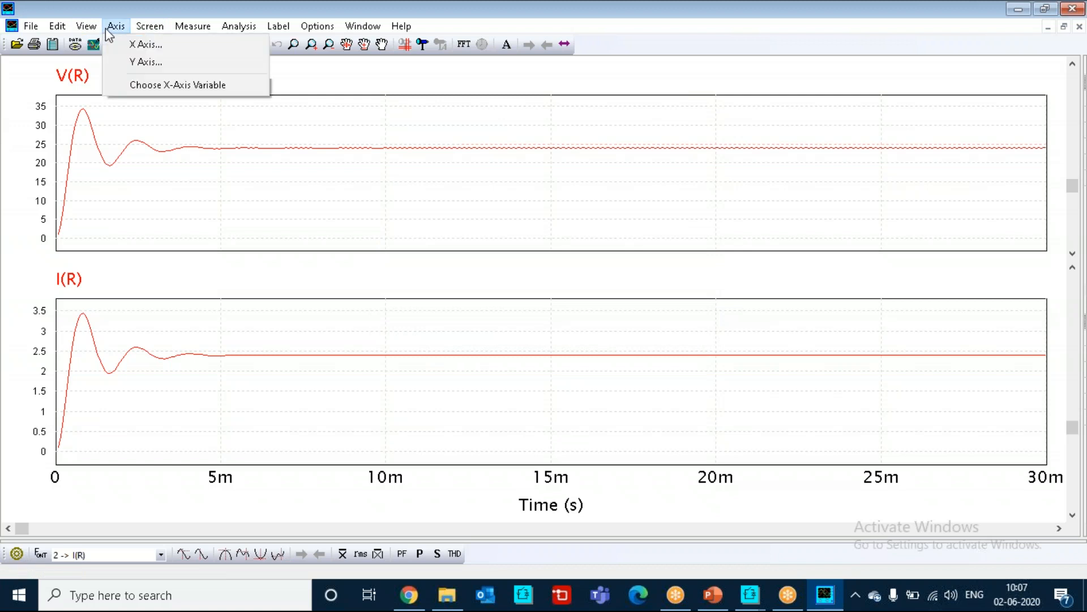
{"action": "left_click", "coordinate": [149, 47]}
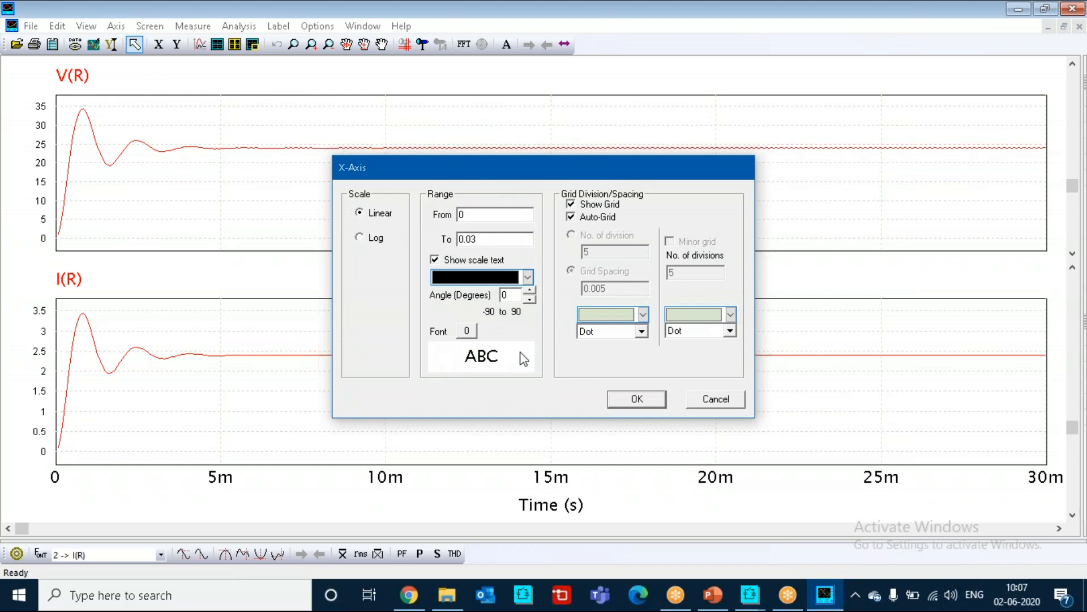
{"action": "left_click", "coordinate": [705, 399]}
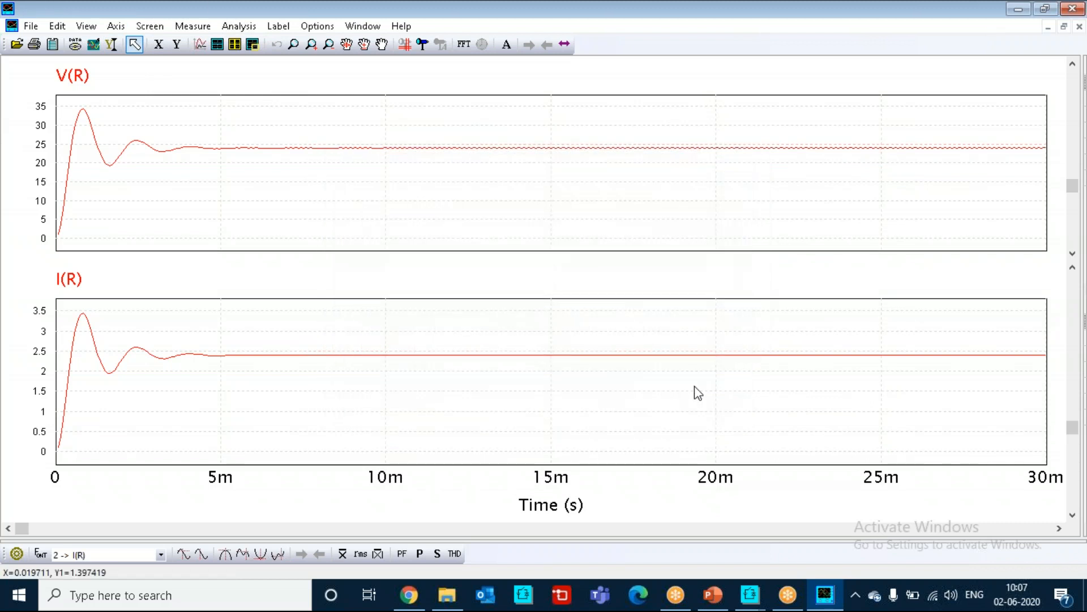
- Set the X-axis scale text font size to 20
{"action": "left_click", "coordinate": [309, 27]}
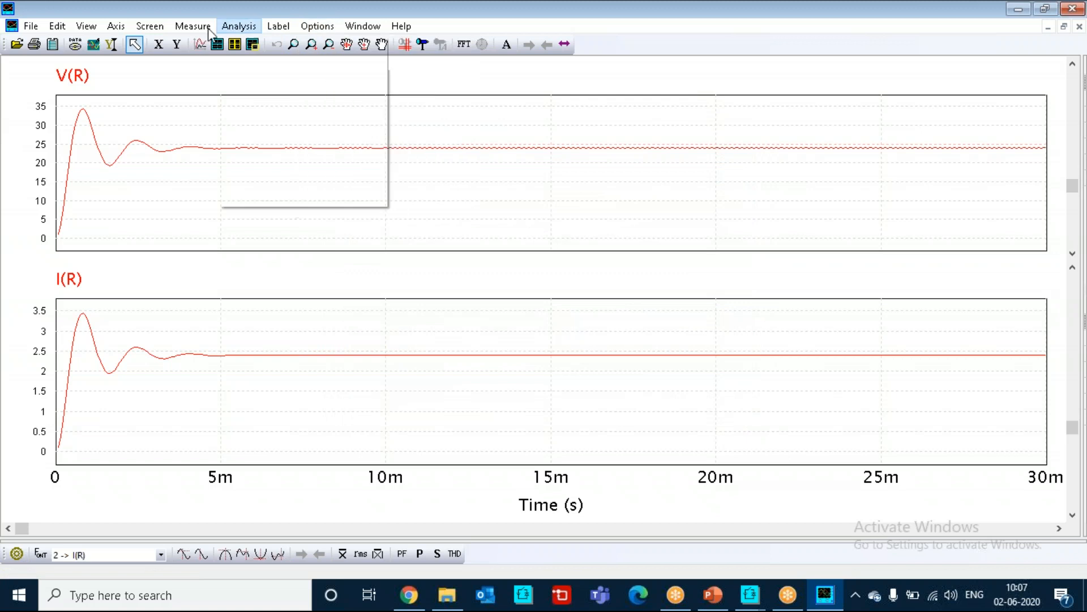
{"action": "left_click", "coordinate": [140, 41]}
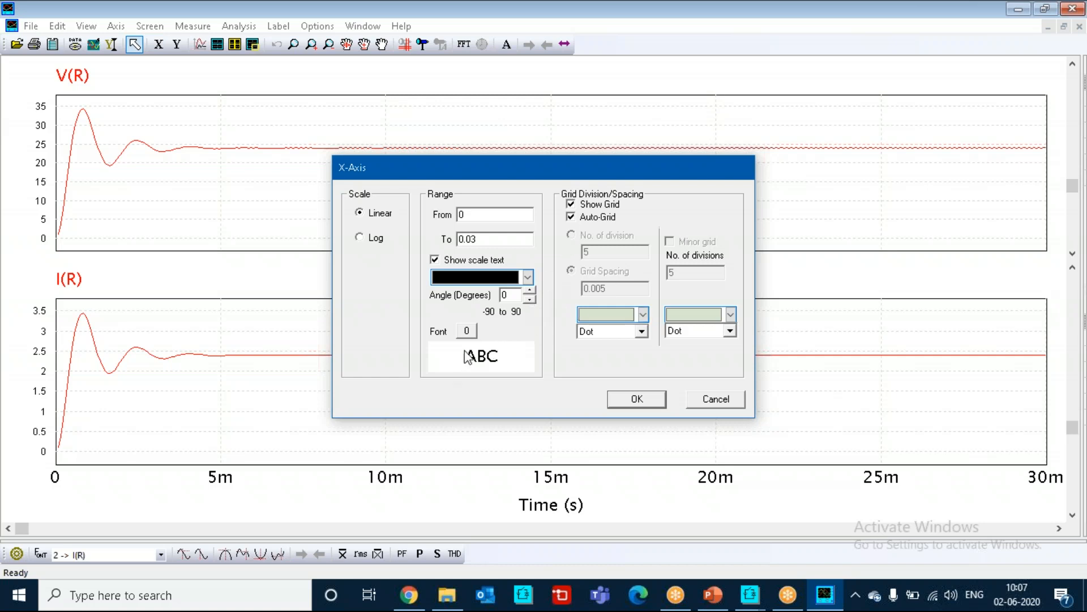
{"action": "left_click", "coordinate": [467, 333]}
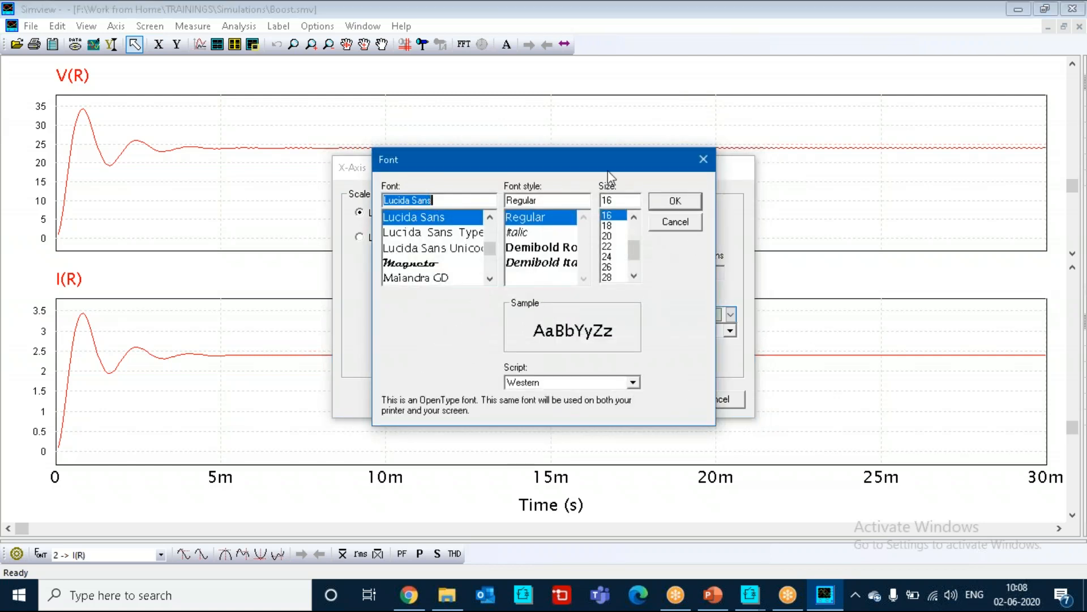
{"action": "left_click", "coordinate": [606, 236]}
{"action": "left_click", "coordinate": [677, 201]}
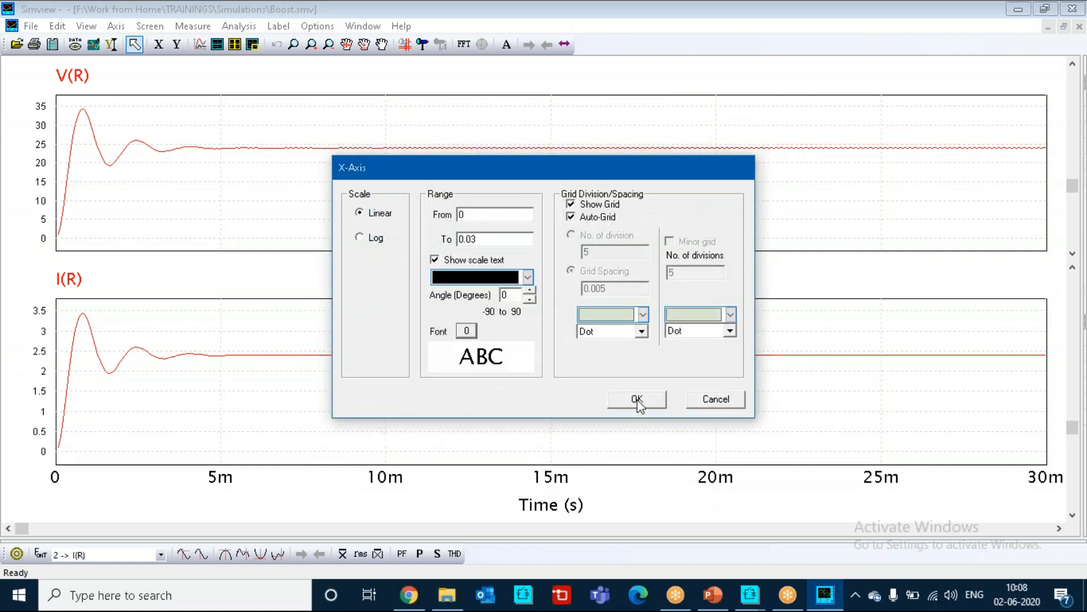
{"action": "left_click", "coordinate": [638, 399]}
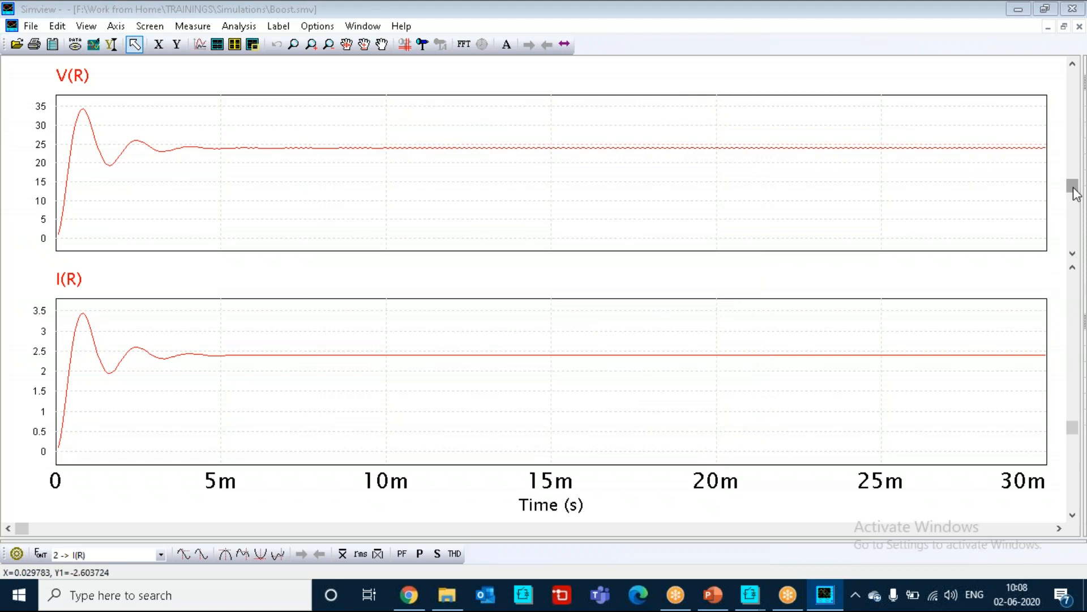
{"action": "scroll", "coordinate": [1076, 218], "scroll_direction": "up", "scroll_amount": 3}
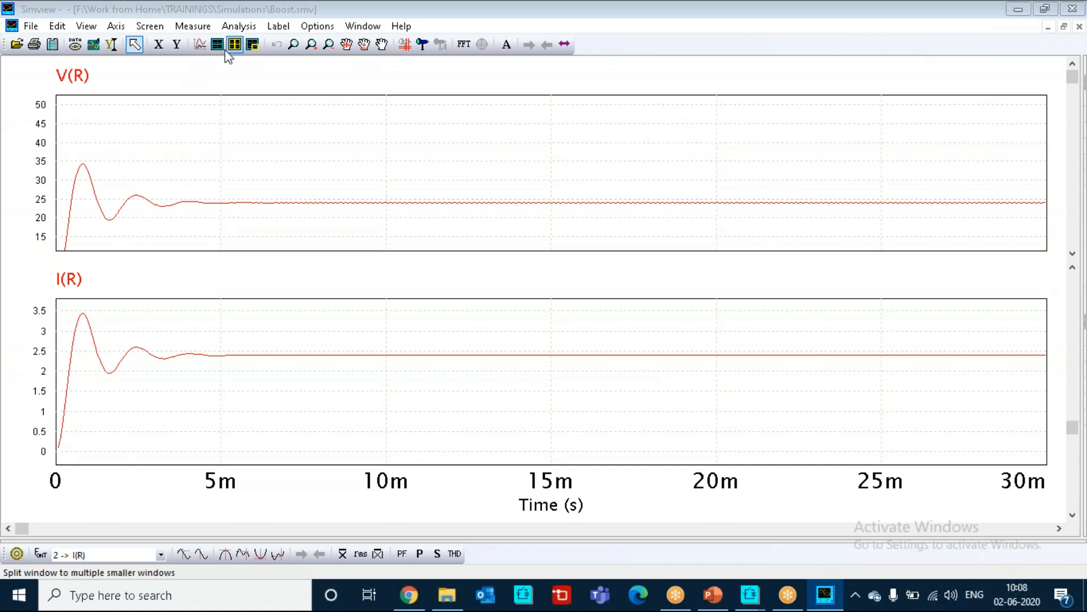
- Close and reopen the waveform viewer, accept the data point warning, and plot the load voltage V(R)
{"action": "left_click", "coordinate": [1069, 8]}
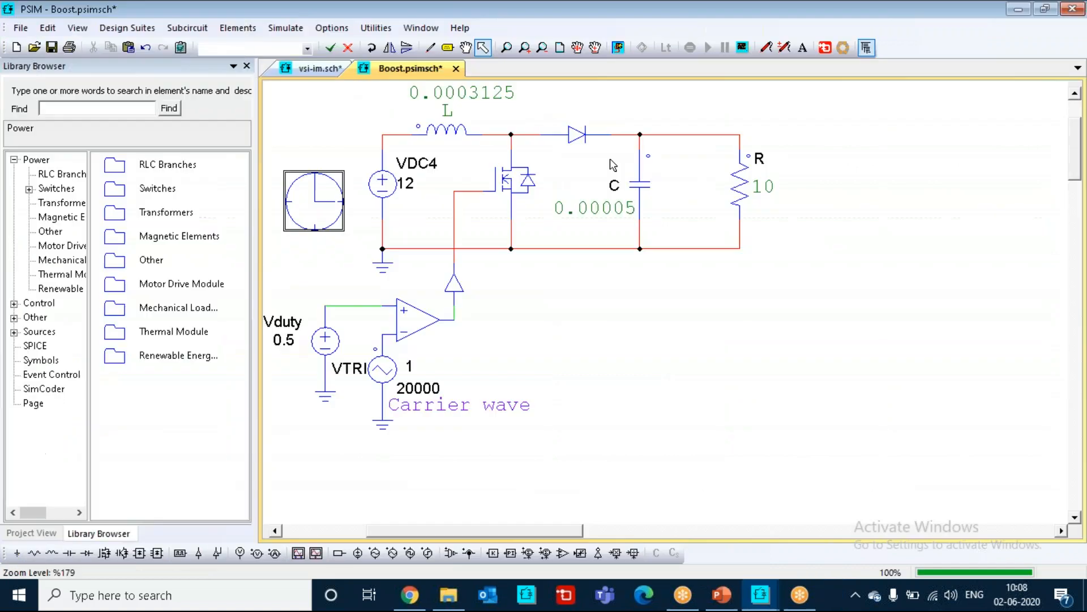
{"action": "left_click", "coordinate": [743, 48]}
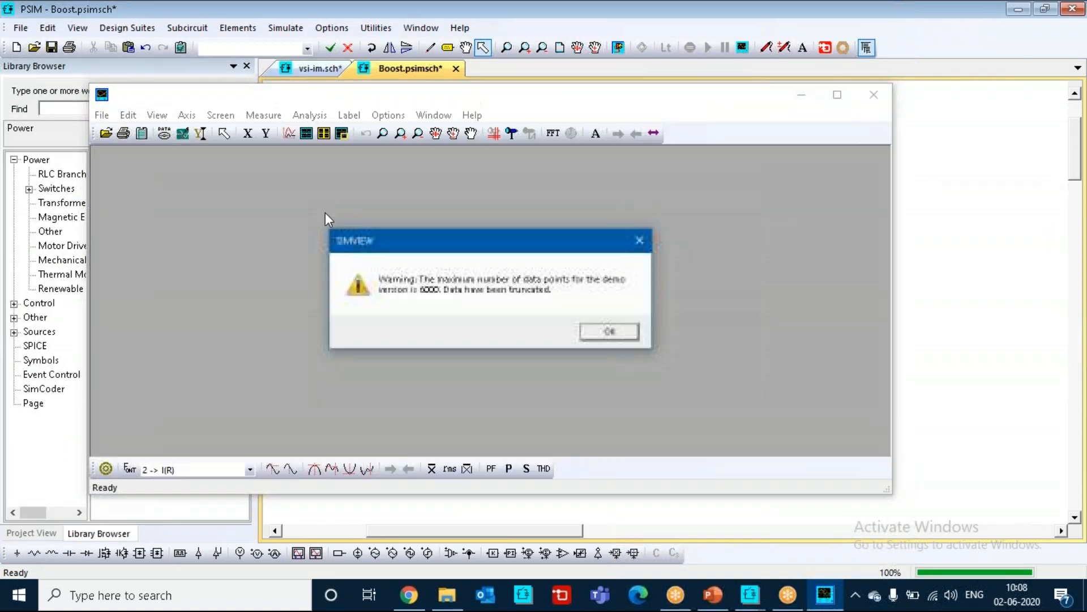
{"action": "left_click", "coordinate": [605, 331]}
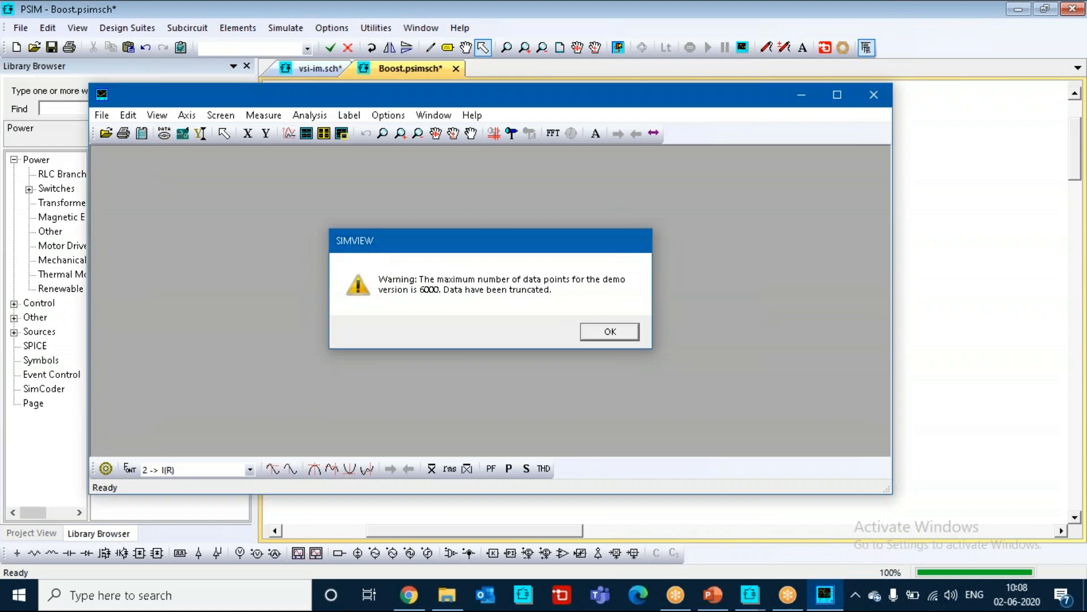
{"action": "left_click", "coordinate": [313, 247]}
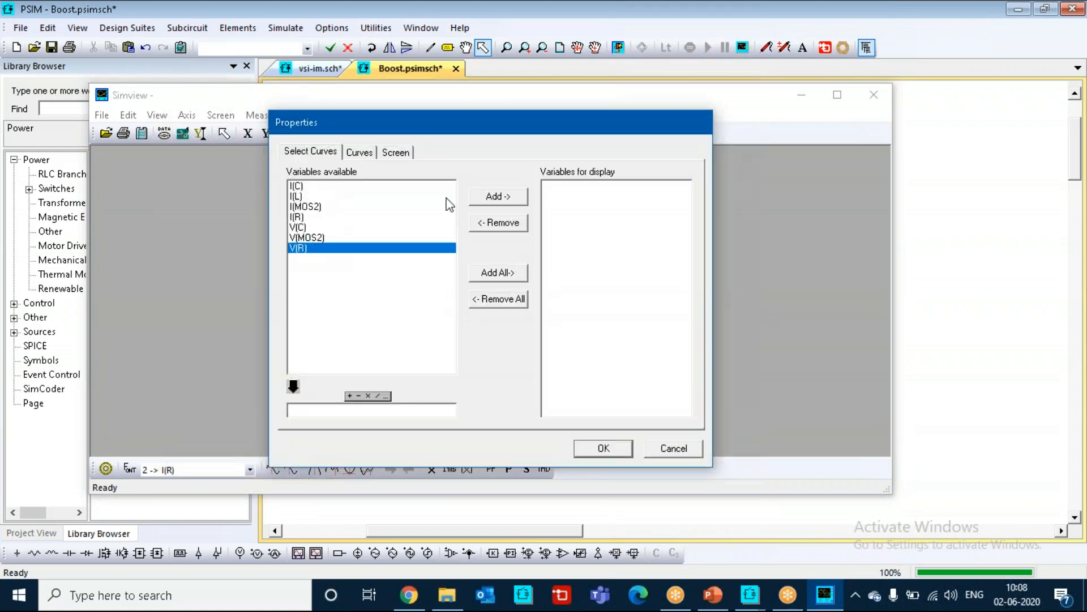
{"action": "left_click", "coordinate": [502, 198]}
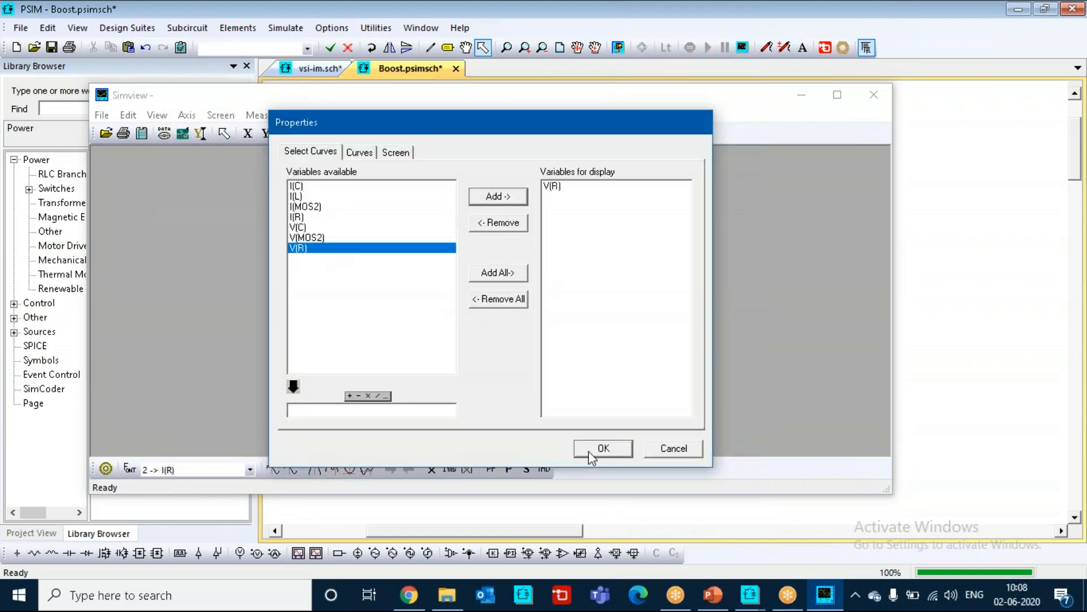
{"action": "left_click", "coordinate": [601, 449]}
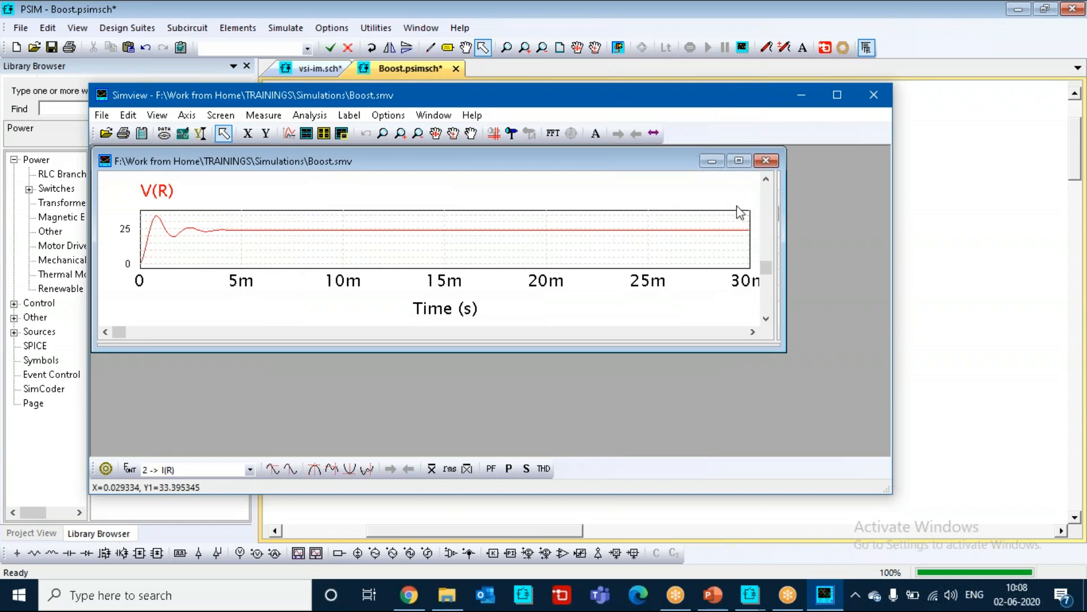
- Maximize the waveform display and add the inductor current I(L) to the V(R) plot
{"action": "left_click", "coordinate": [739, 160]}
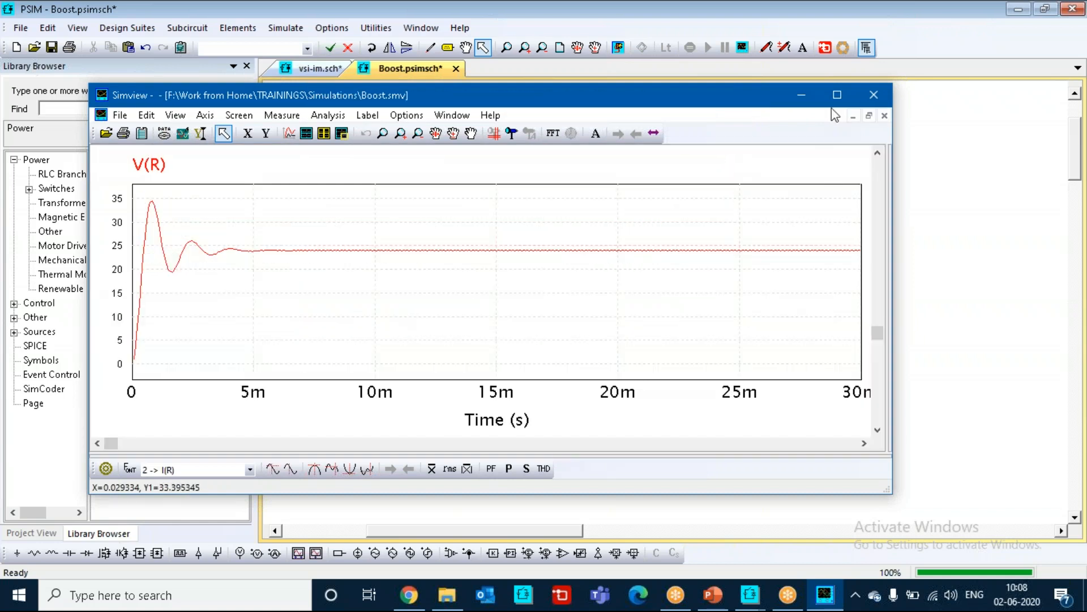
{"action": "left_click", "coordinate": [836, 103]}
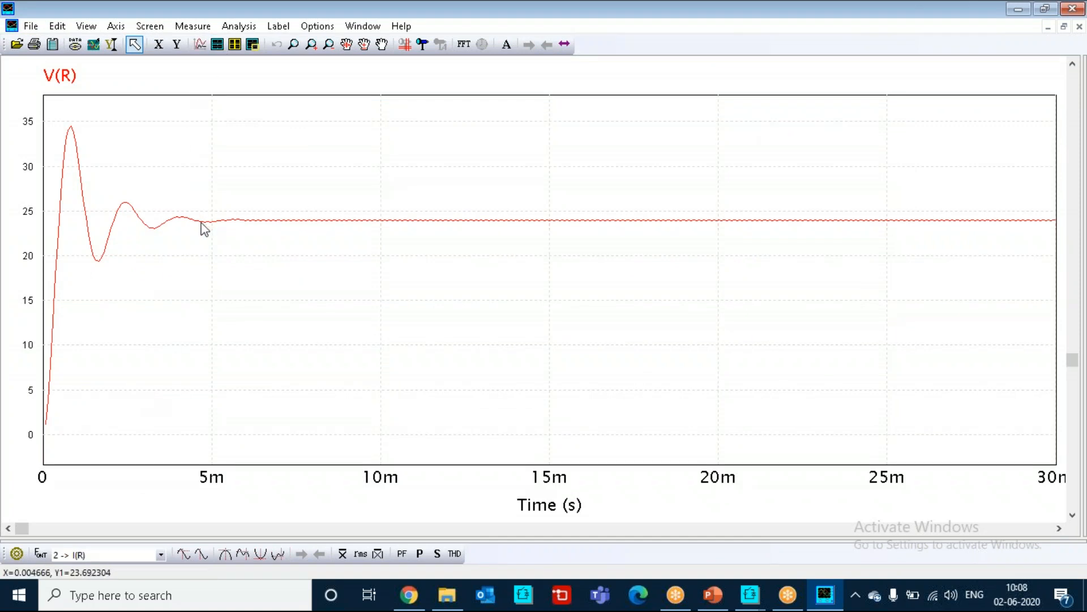
{"action": "double_click", "coordinate": [159, 180]}
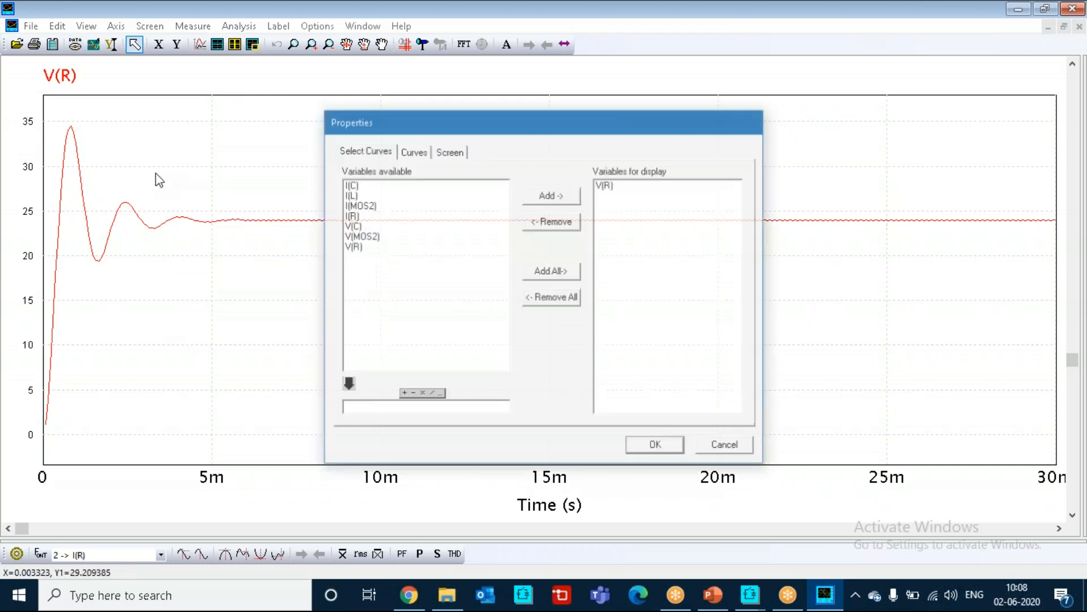
{"action": "left_click", "coordinate": [352, 195]}
{"action": "left_click", "coordinate": [559, 196]}
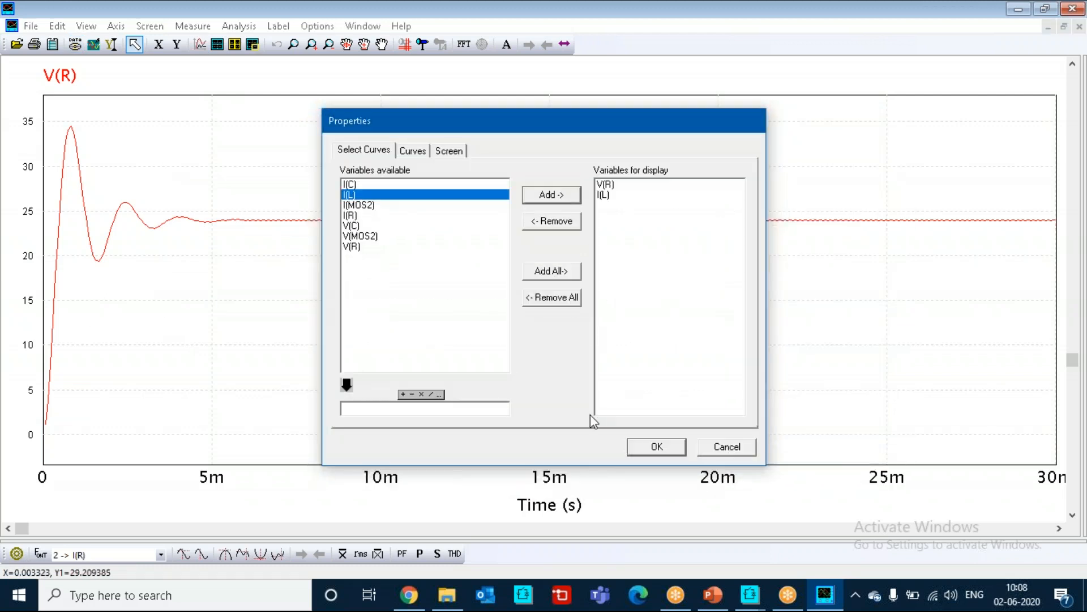
{"action": "left_click", "coordinate": [652, 446]}
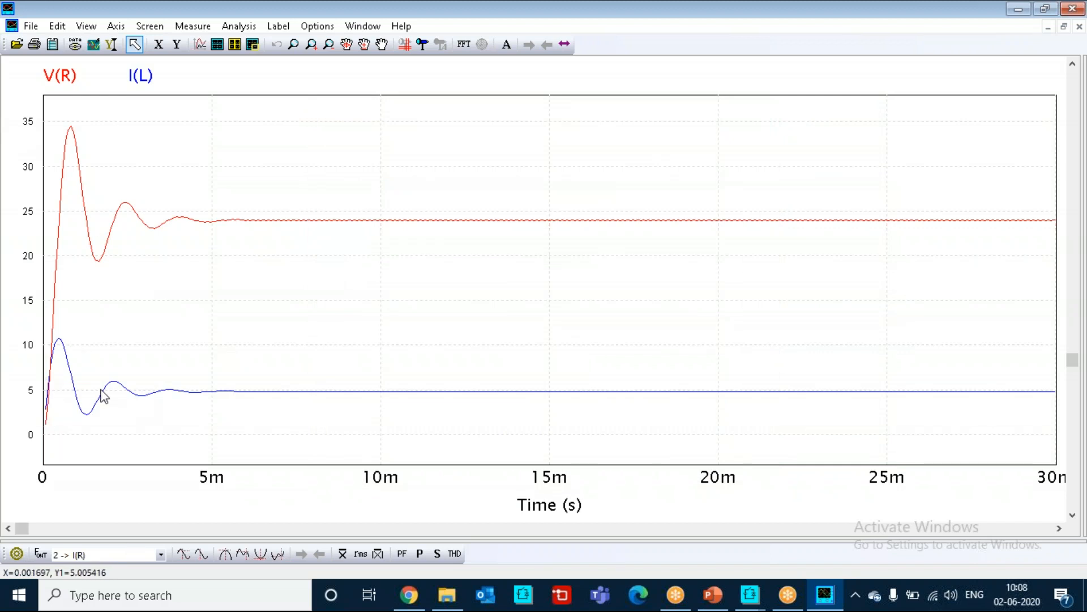
- Assign the I(L) curve to a new Y-axis, then close the waveform viewer
{"action": "right_click", "coordinate": [141, 76]}
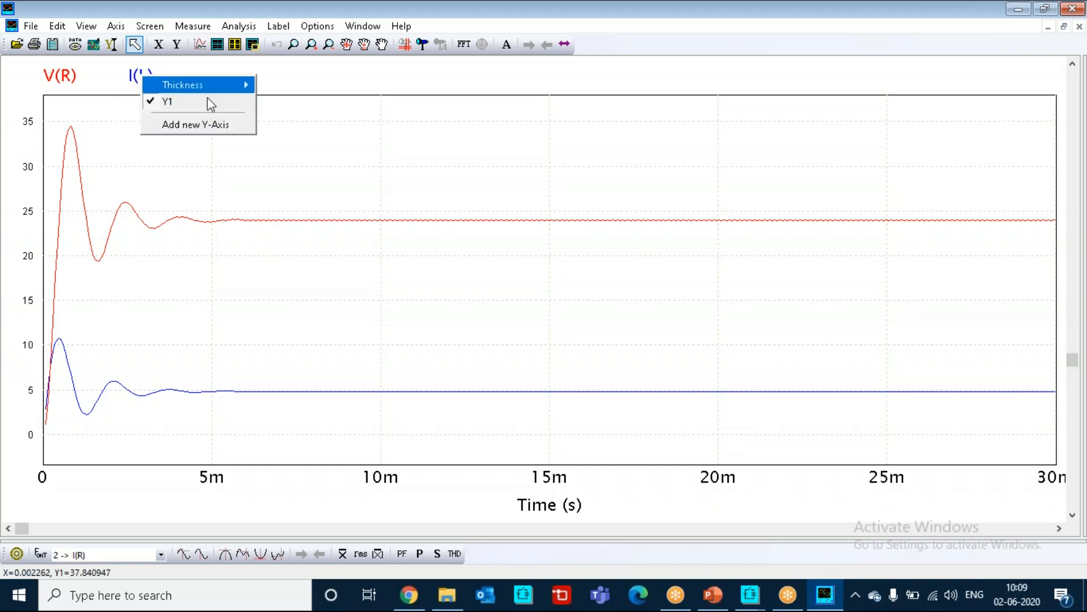
{"action": "left_click", "coordinate": [235, 125]}
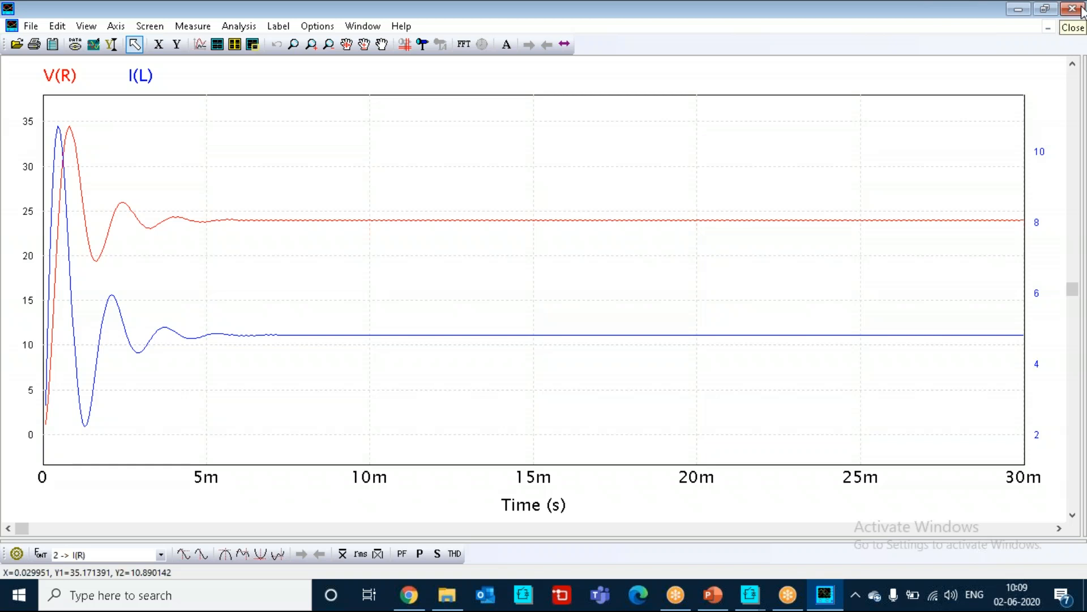
{"action": "left_click", "coordinate": [1072, 8]}
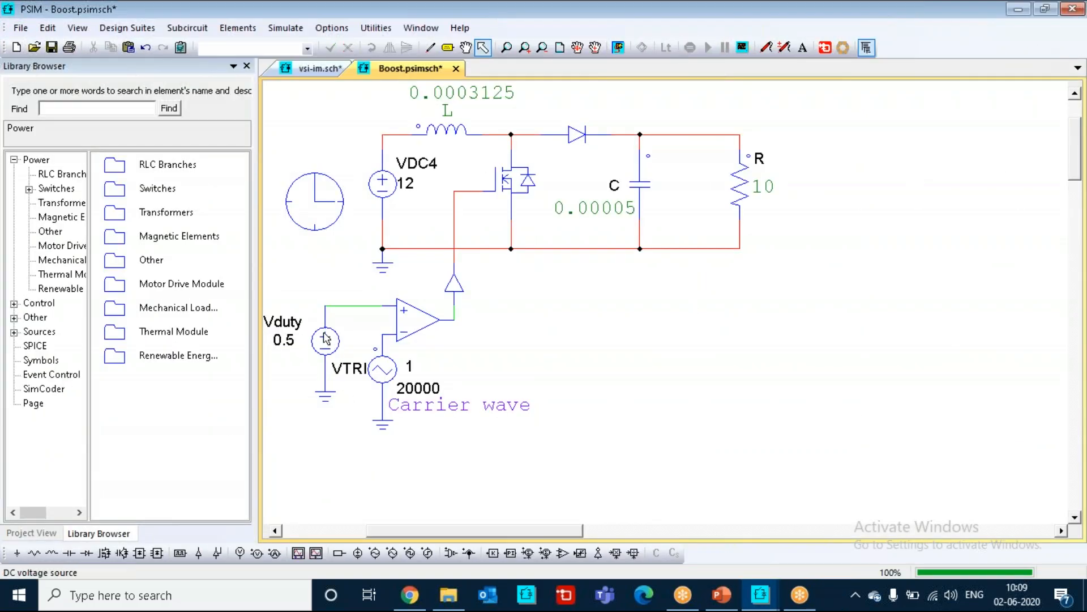
- Place a node-to-ground voltage probe on the wire between the Vduty source and the comparator's positive input
{"action": "left_click", "coordinate": [343, 307]}
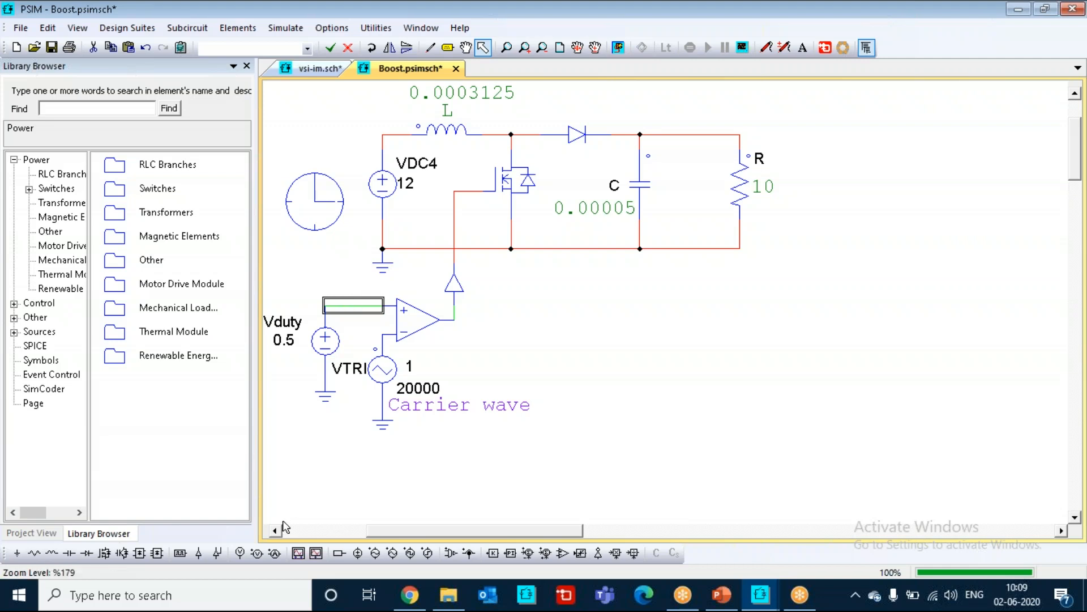
{"action": "left_click", "coordinate": [240, 553]}
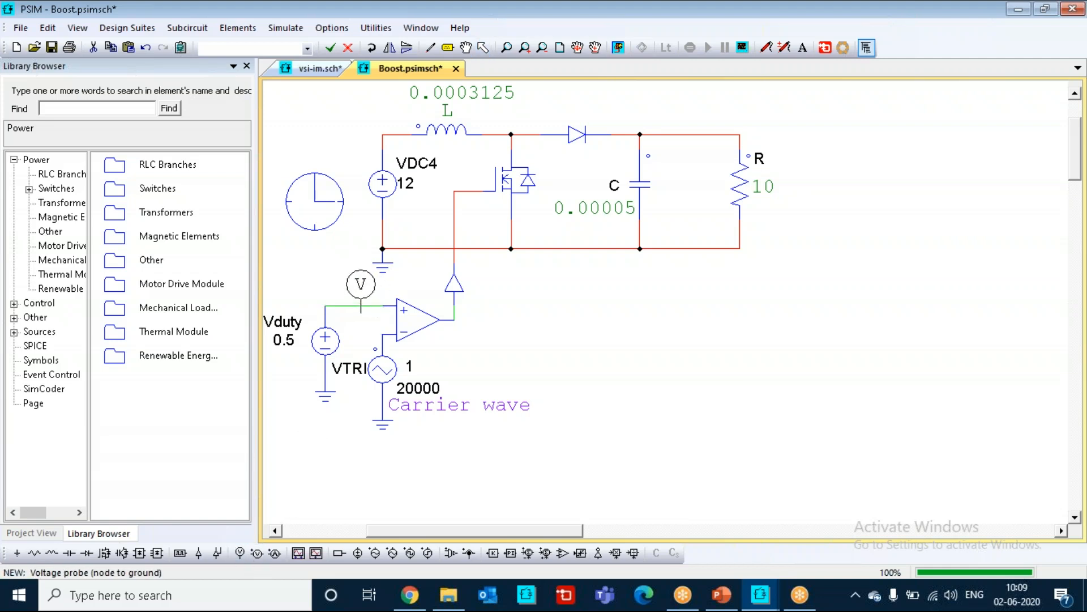
{"action": "left_click", "coordinate": [354, 306]}
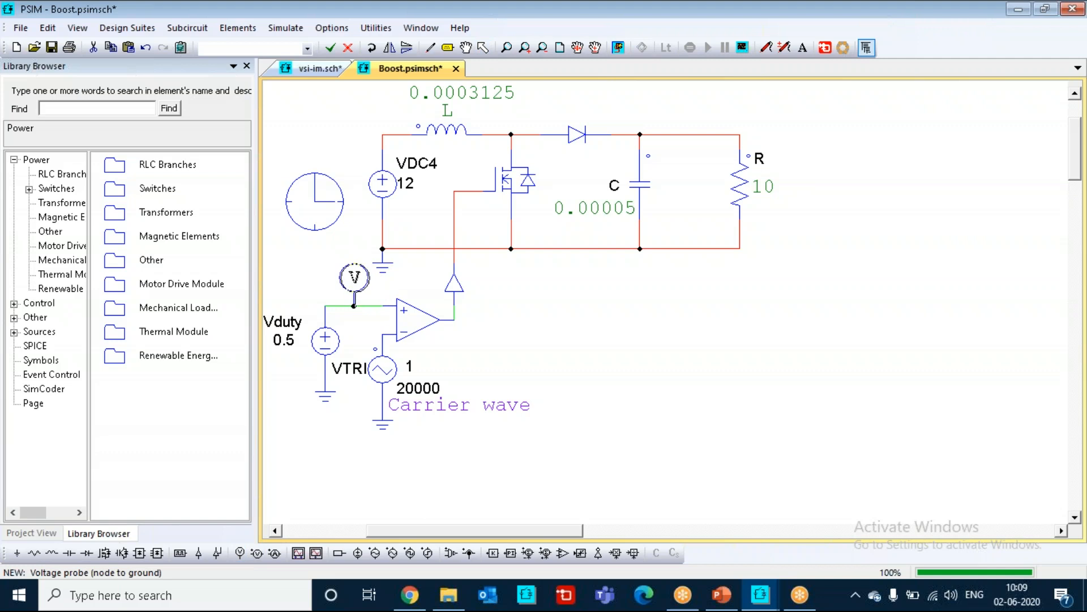
{"action": "key", "text": "Escape"}
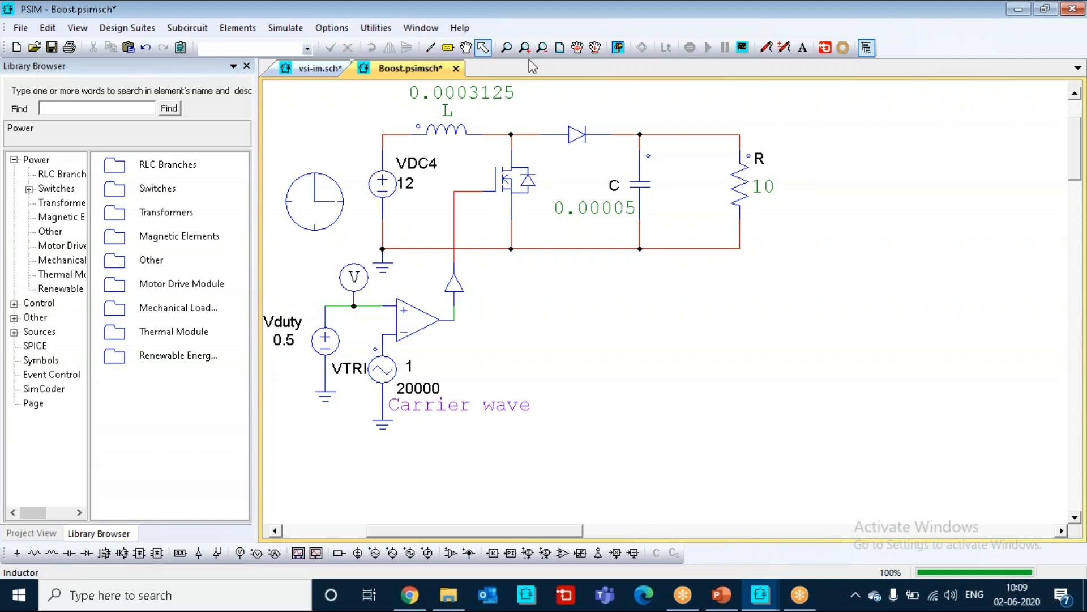
- Simulate the circuit, accept the data point warning, plot the probe voltage V4, and close the waveform viewer
{"action": "left_click", "coordinate": [619, 48]}
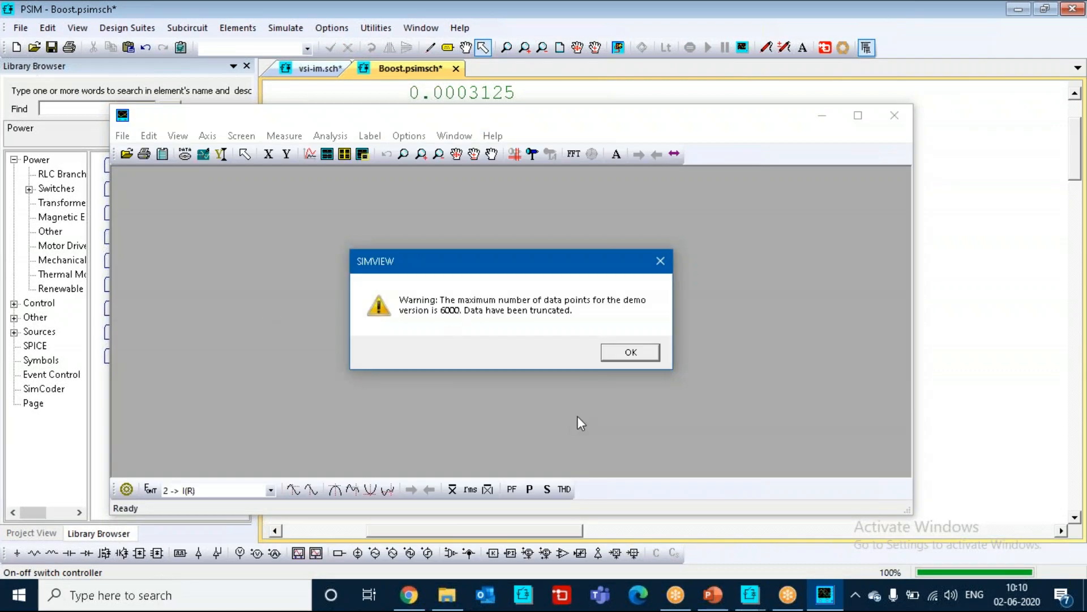
{"action": "left_click", "coordinate": [630, 352]}
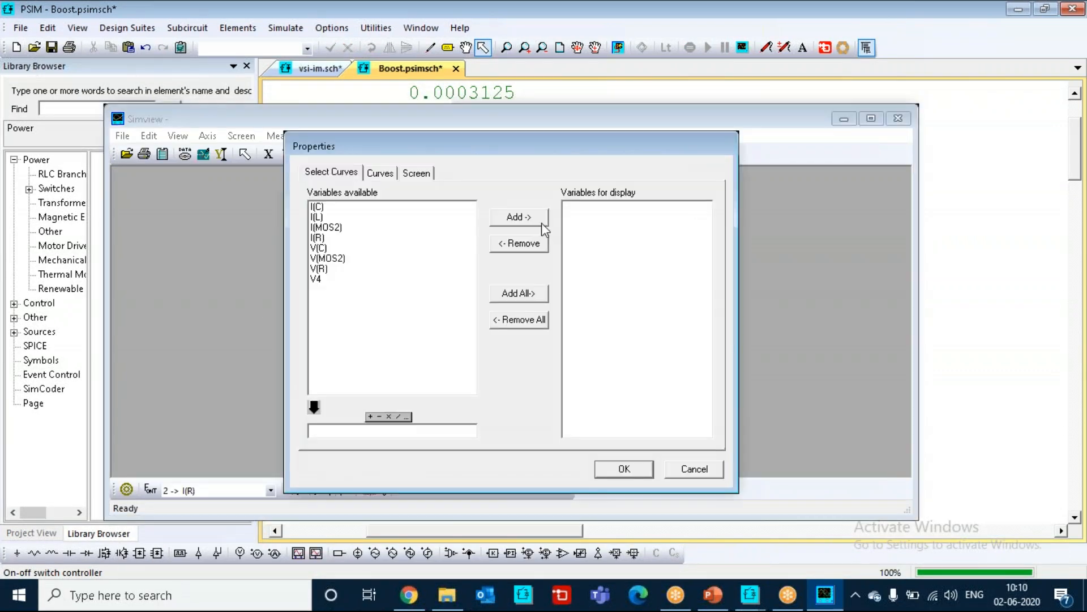
{"action": "left_click", "coordinate": [317, 280]}
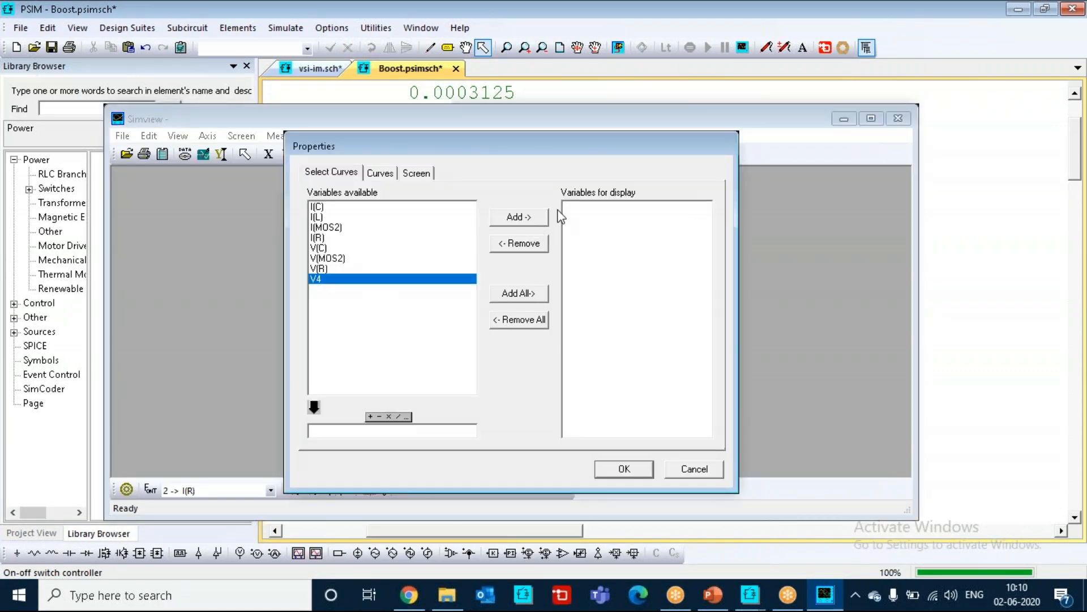
{"action": "left_click", "coordinate": [541, 219]}
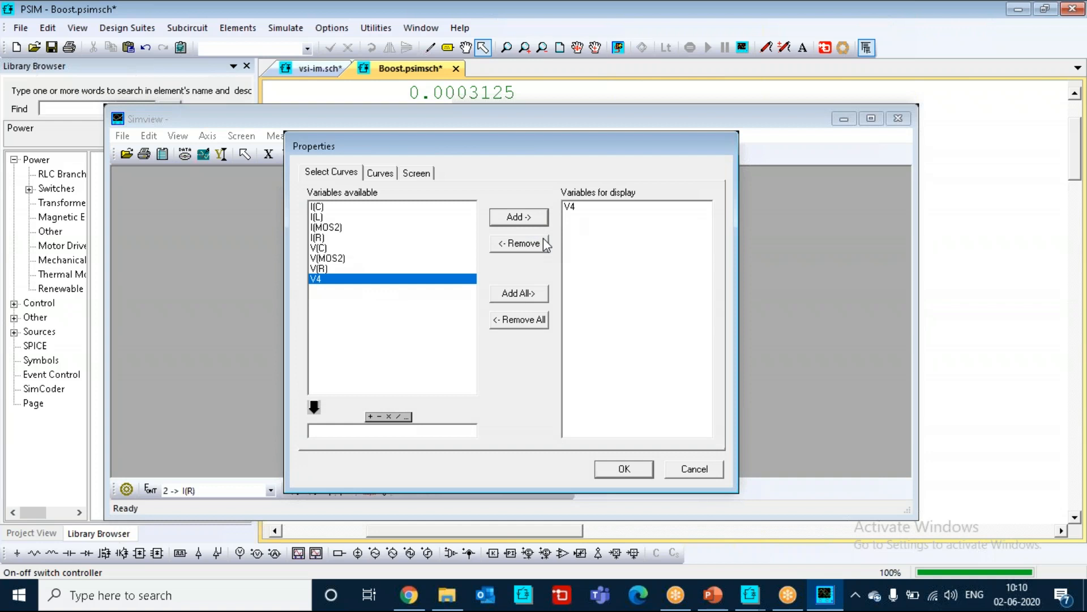
{"action": "left_click", "coordinate": [625, 470]}
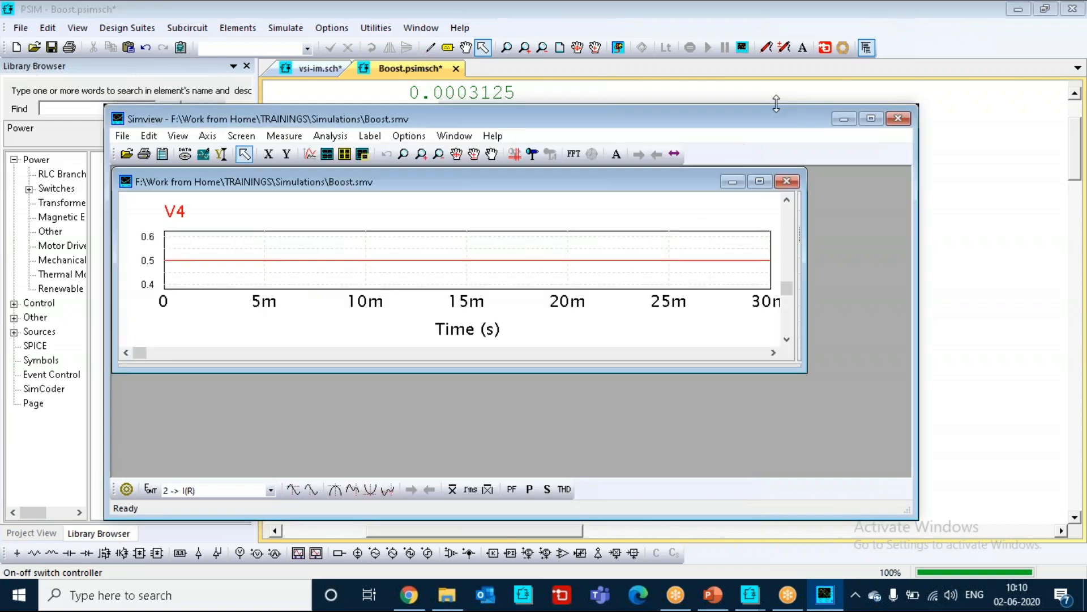
{"action": "left_click", "coordinate": [761, 180]}
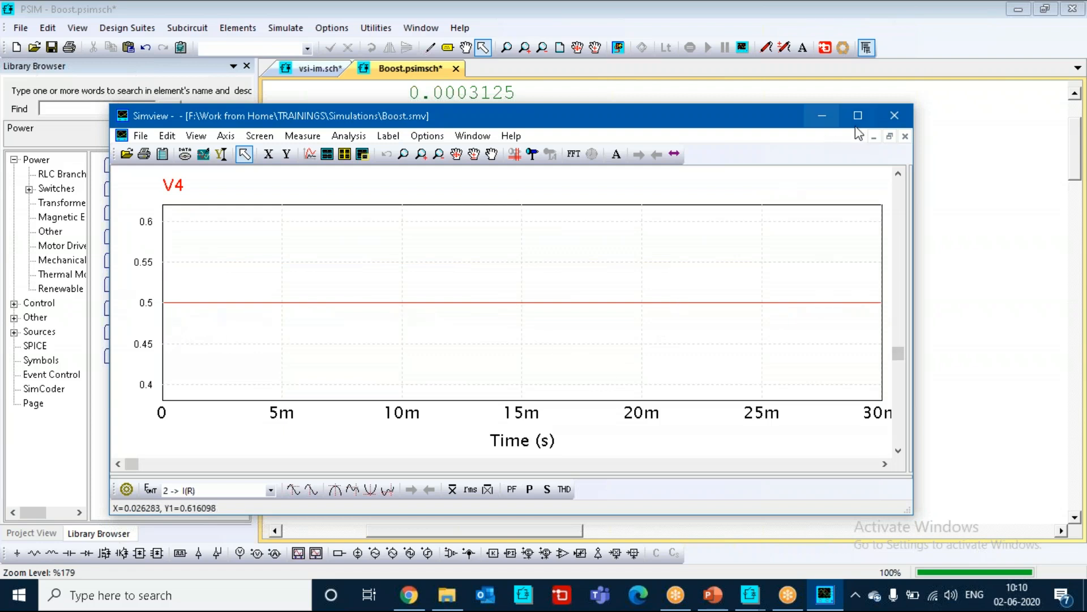
{"action": "left_click", "coordinate": [894, 116]}
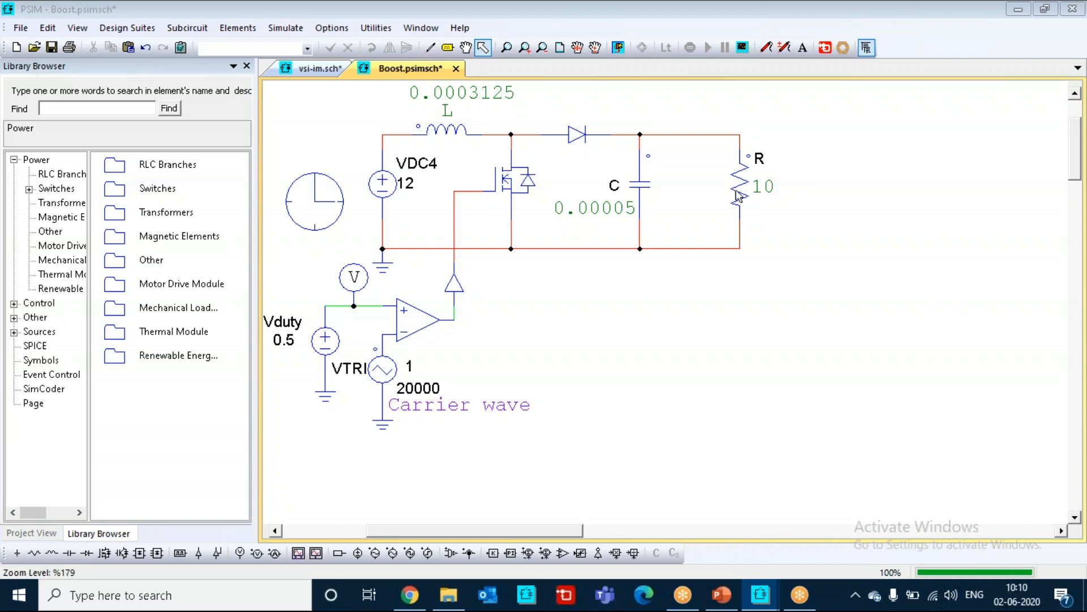
{"action": "left_click_drag", "start_coordinate": [702, 116], "coordinate": [806, 277]}
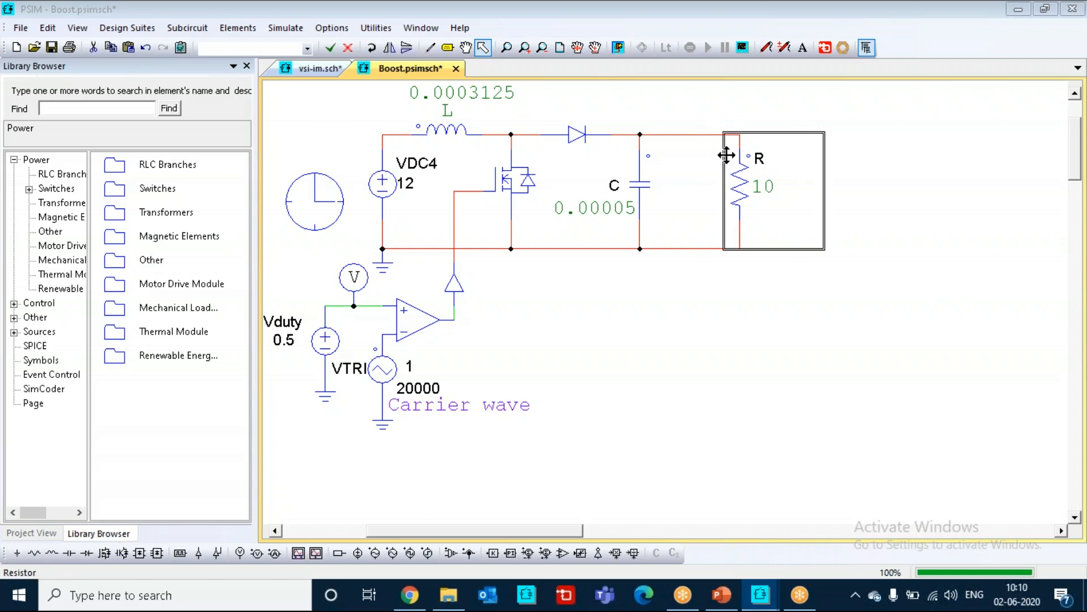
{"action": "left_click", "coordinate": [744, 285]}
{"action": "left_click", "coordinate": [739, 177]}
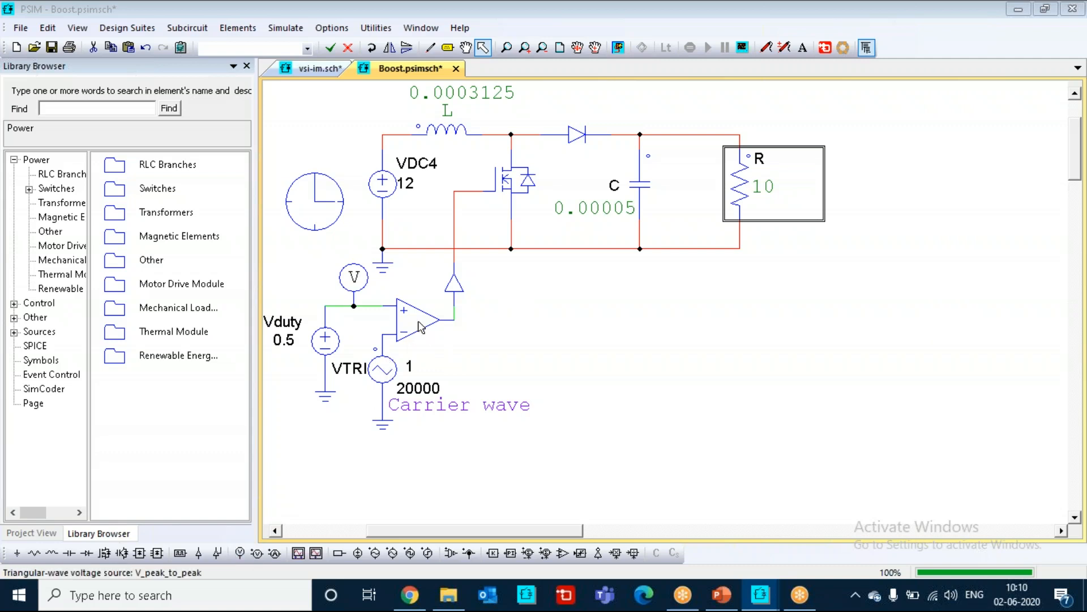
- Examine the parameters of the triangular carrier source VTRI without changing them
{"action": "double_click", "coordinate": [377, 371]}
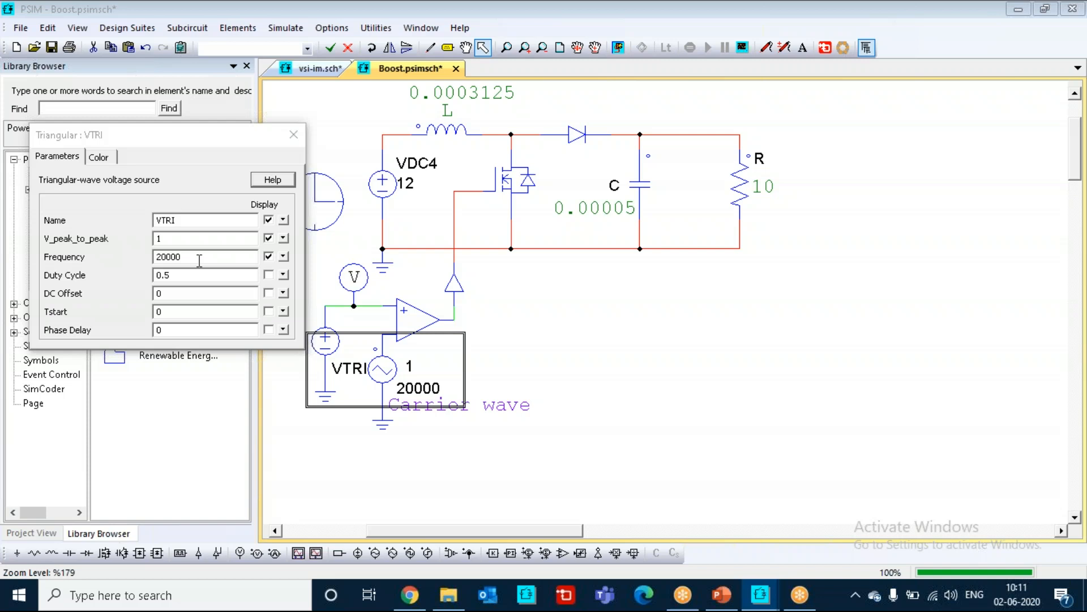
{"action": "left_click", "coordinate": [293, 134]}
{"action": "left_click_drag", "start_coordinate": [323, 132], "coordinate": [384, 307]}
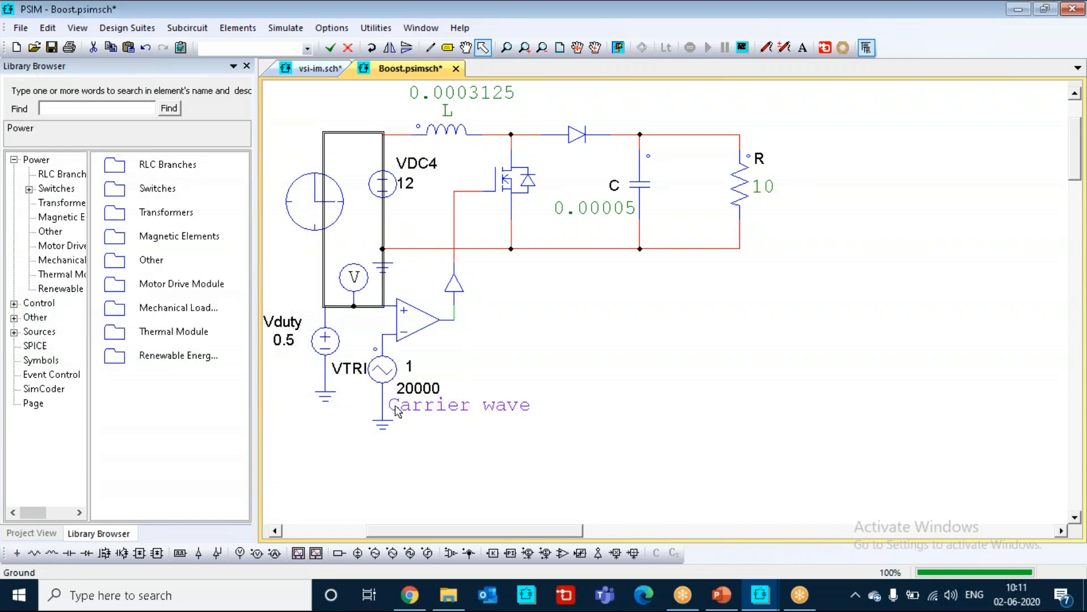
{"action": "double_click", "coordinate": [388, 365]}
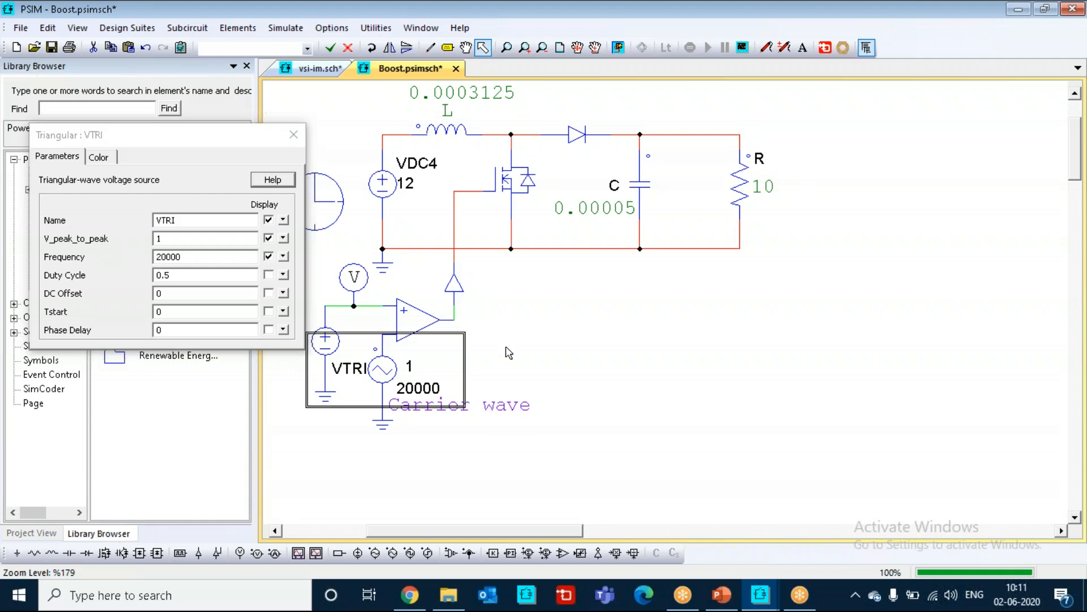
{"action": "left_click", "coordinate": [577, 352]}
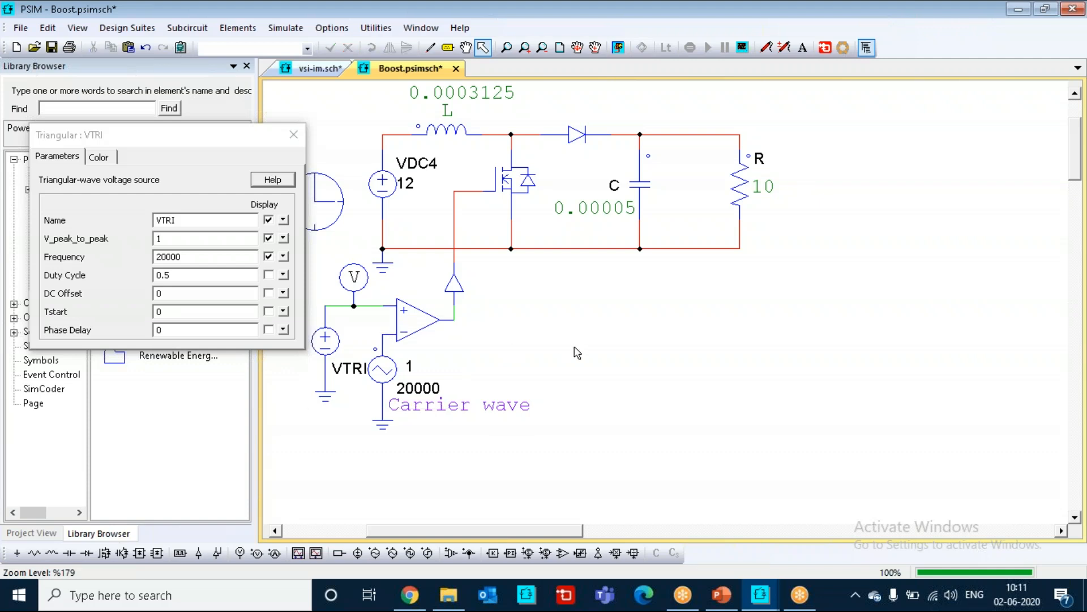
{"action": "left_click", "coordinate": [293, 134]}
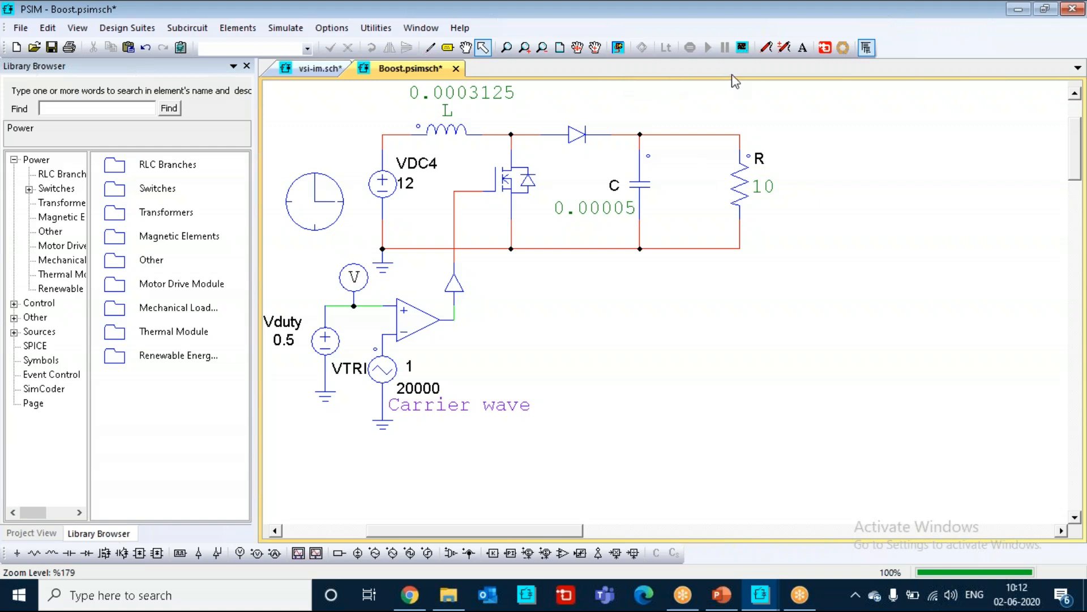
- Create a new blank schematic, and view the VSI inverter with induction machine slide in PowerPoint before returning to PSIM
{"action": "left_click", "coordinate": [16, 48]}
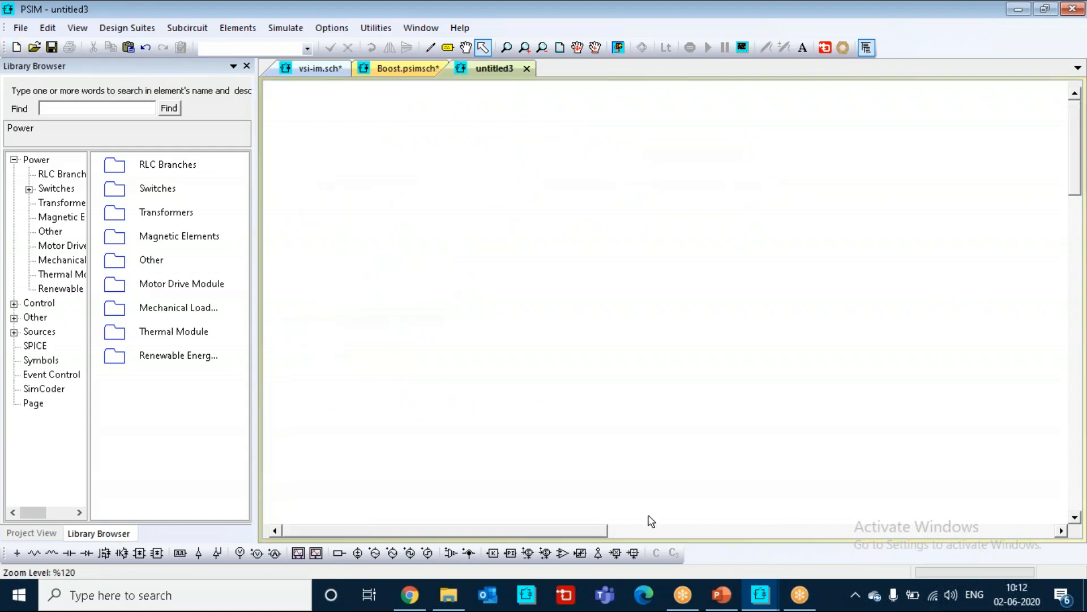
{"action": "left_click", "coordinate": [729, 596]}
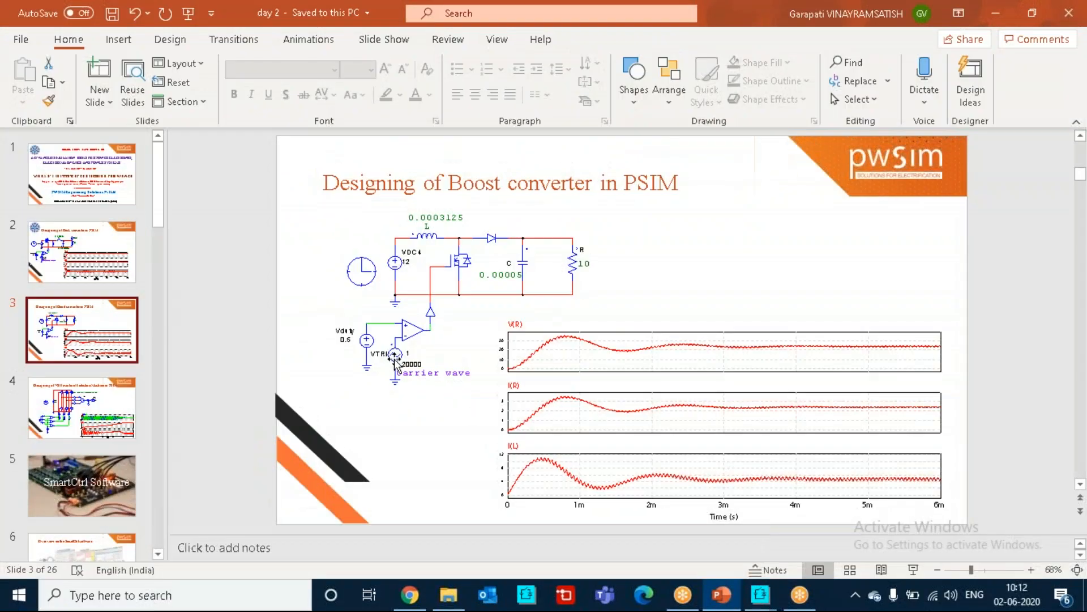
{"action": "key", "text": "Down"}
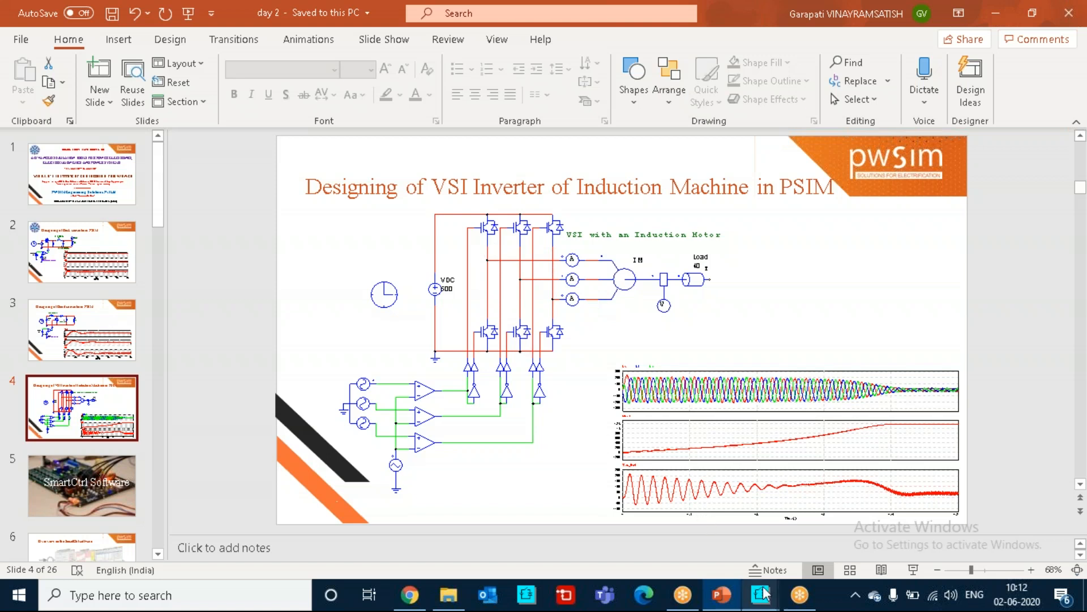
{"action": "mouse_move", "coordinate": [764, 593]}
{"action": "left_click", "coordinate": [868, 532]}
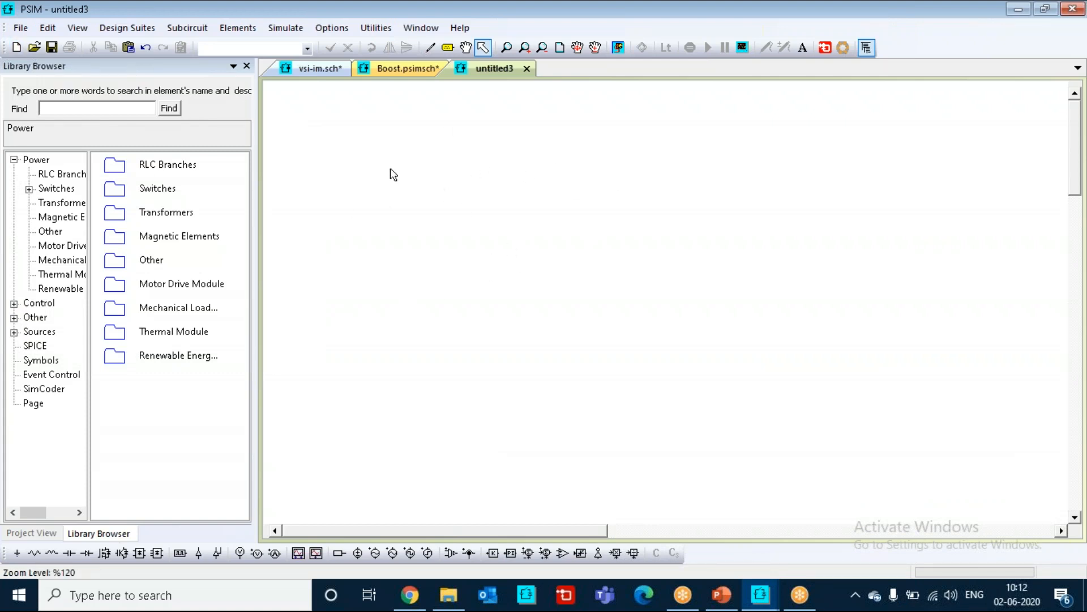
- Close the Library Browser and the Project View to free the schematic area
{"action": "left_click", "coordinate": [246, 65]}
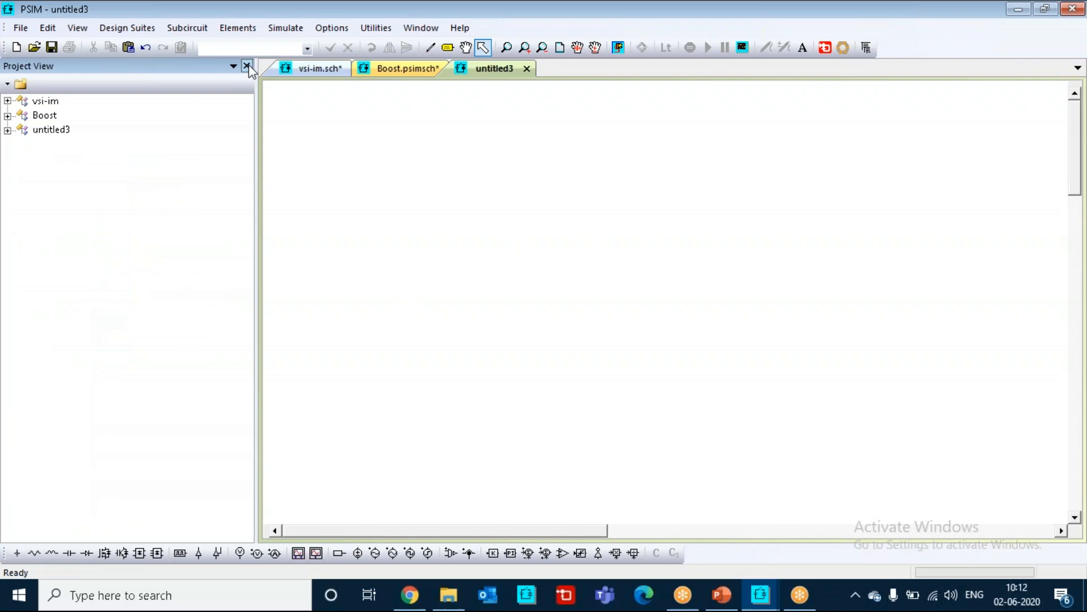
{"action": "left_click", "coordinate": [247, 65]}
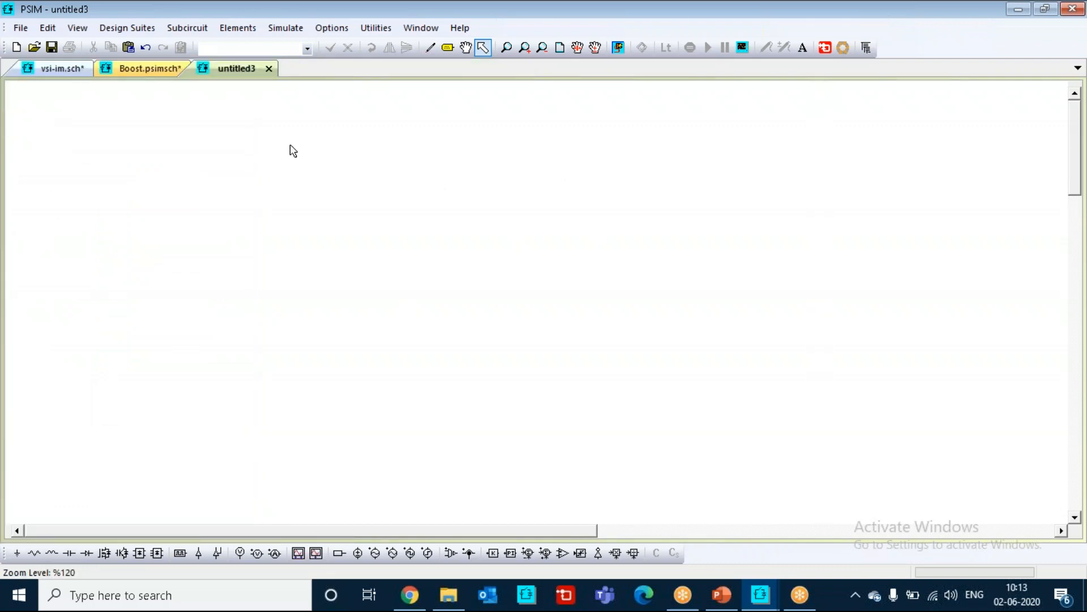
{"action": "left_click", "coordinate": [236, 29]}
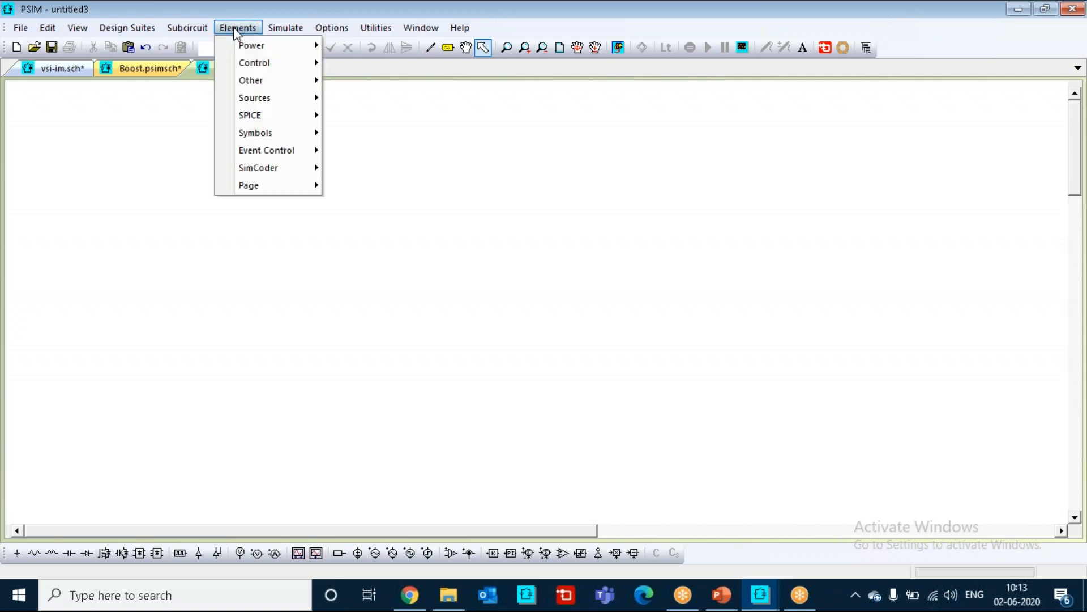
{"action": "mouse_move", "coordinate": [256, 47]}
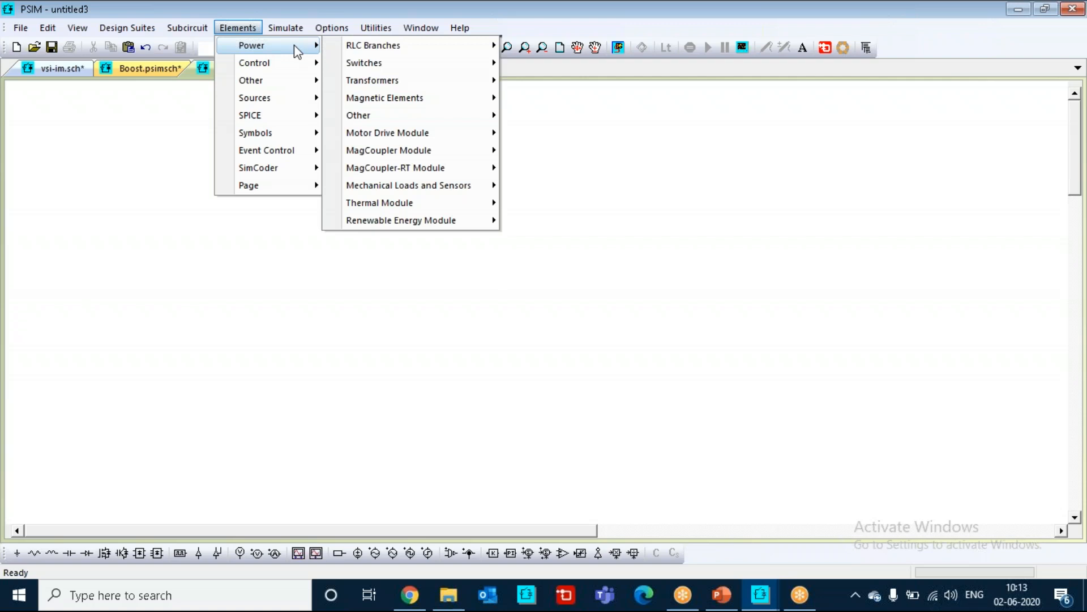
{"action": "mouse_move", "coordinate": [79, 29]}
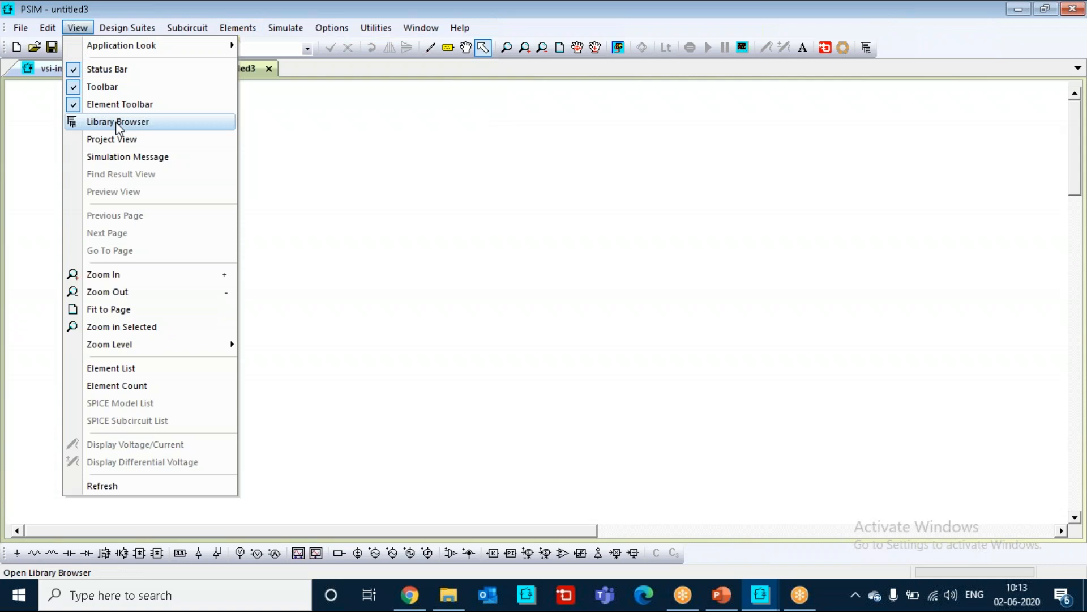
{"action": "mouse_move", "coordinate": [142, 48]}
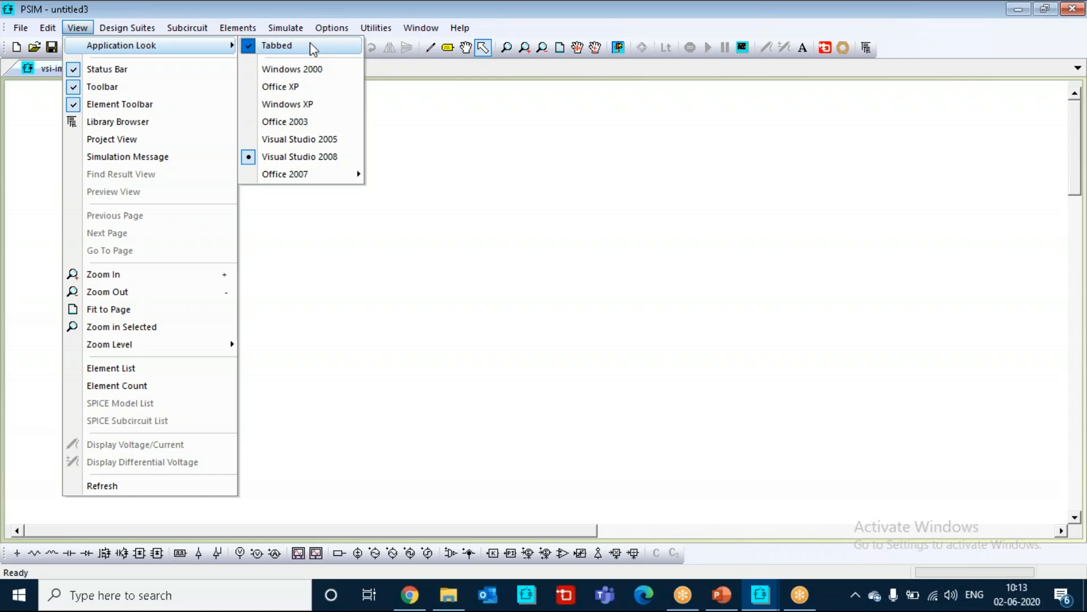
- Turn on the grid display in the general editing settings
{"action": "mouse_move", "coordinate": [371, 27]}
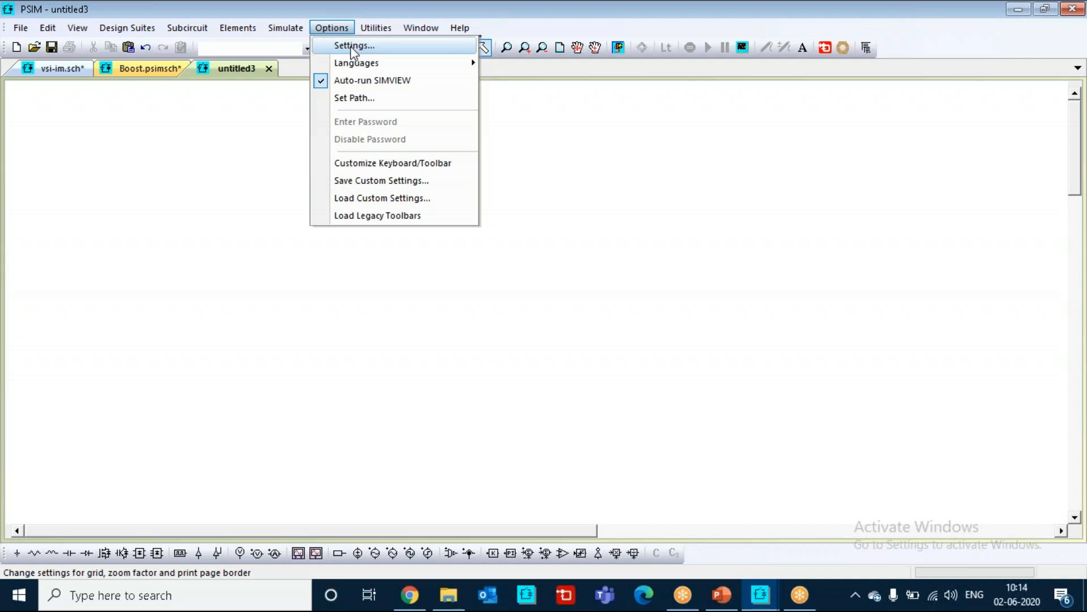
{"action": "left_click", "coordinate": [351, 46]}
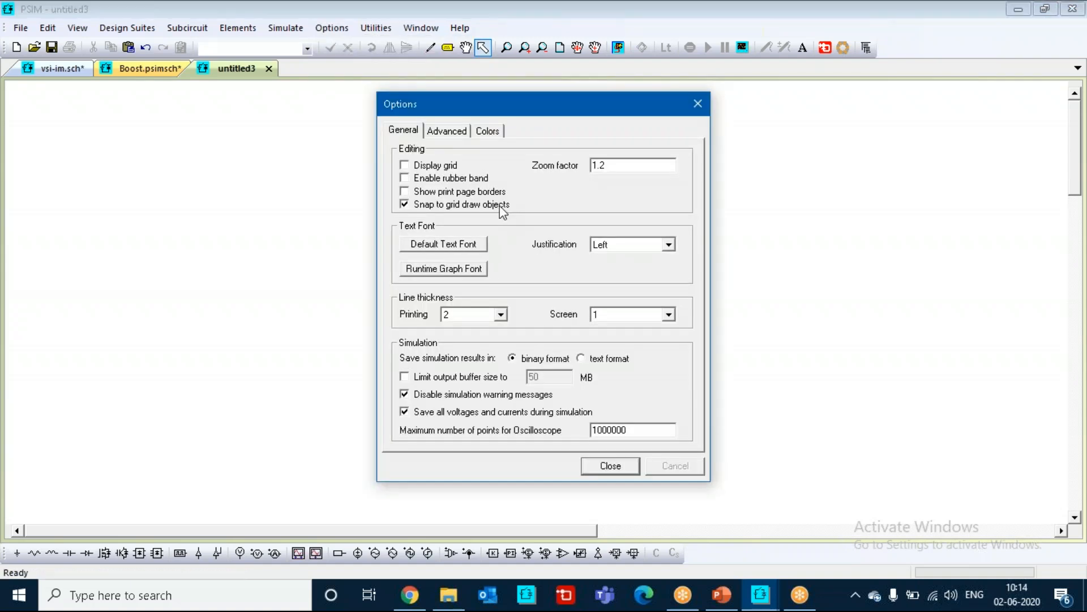
{"action": "left_click", "coordinate": [405, 165]}
{"action": "left_click", "coordinate": [598, 468]}
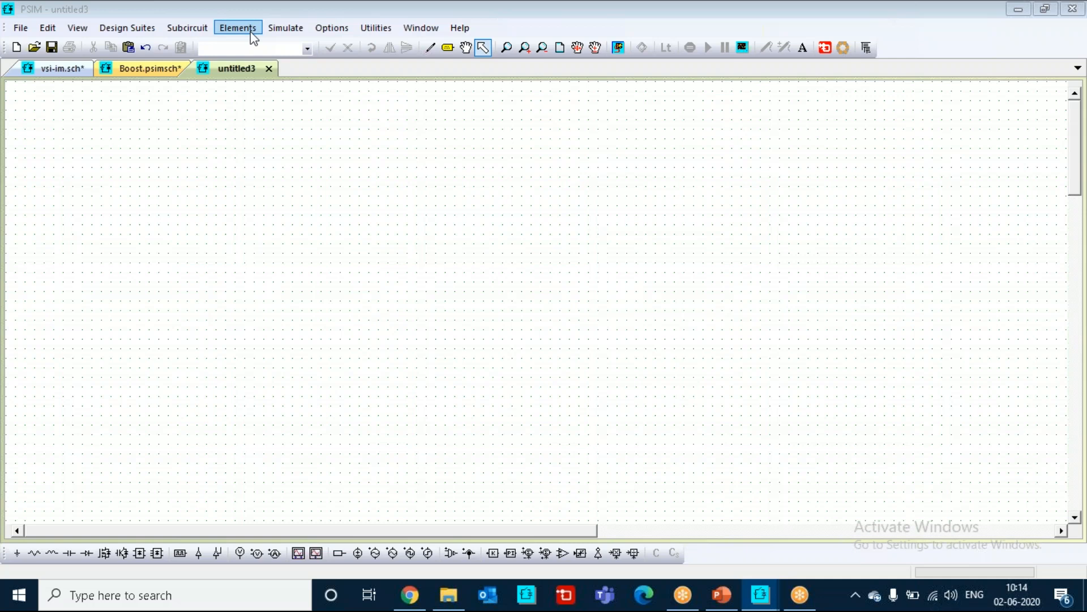
- Turn the schematic's grid display back off in the general editing settings
{"action": "left_click", "coordinate": [347, 34]}
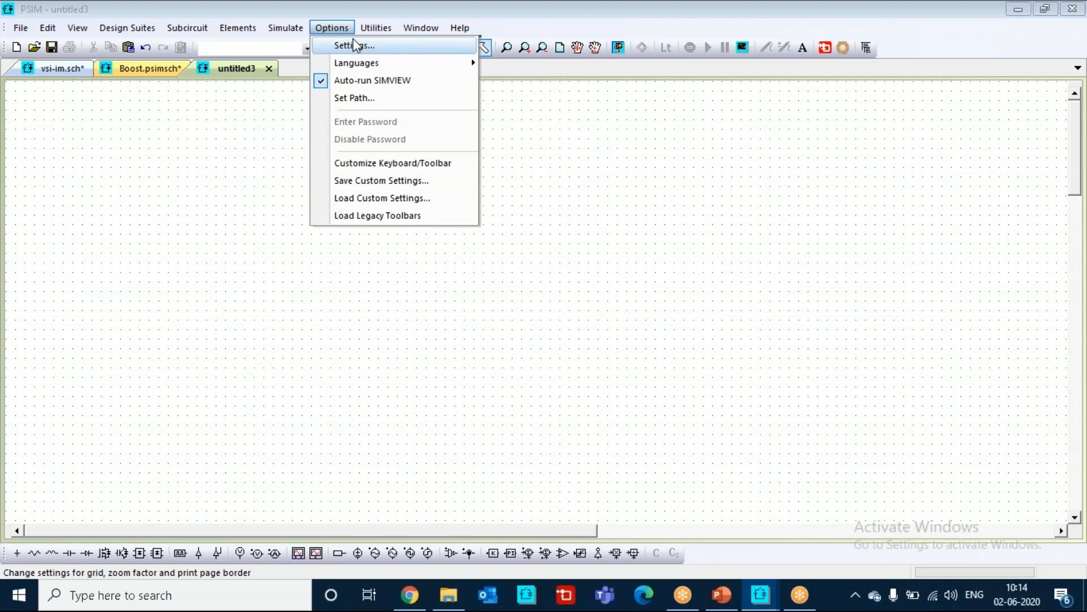
{"action": "left_click", "coordinate": [353, 41]}
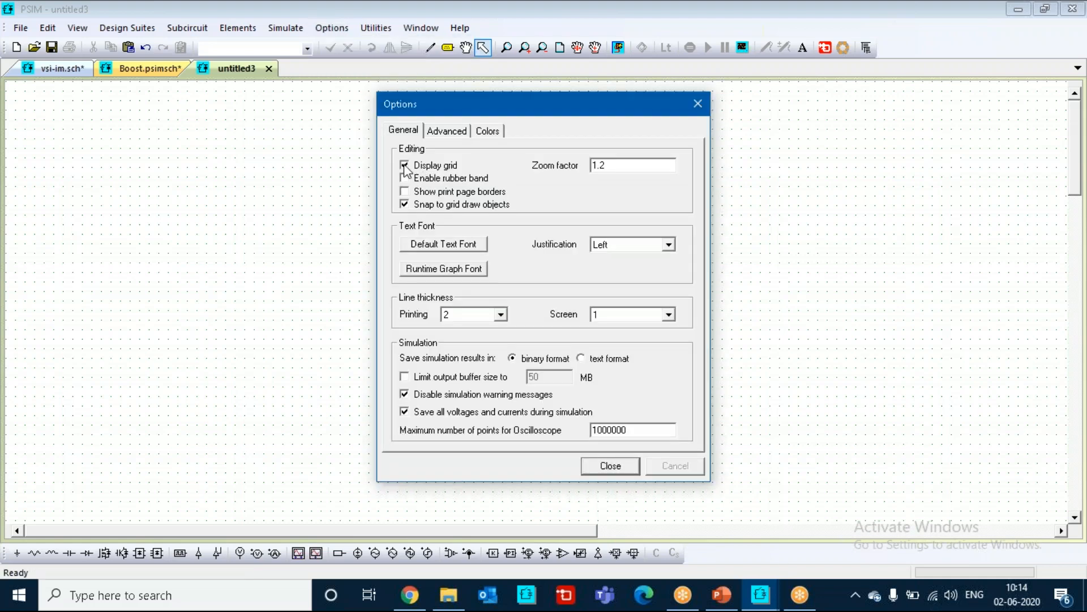
{"action": "left_click", "coordinate": [404, 165]}
{"action": "left_click", "coordinate": [610, 465]}
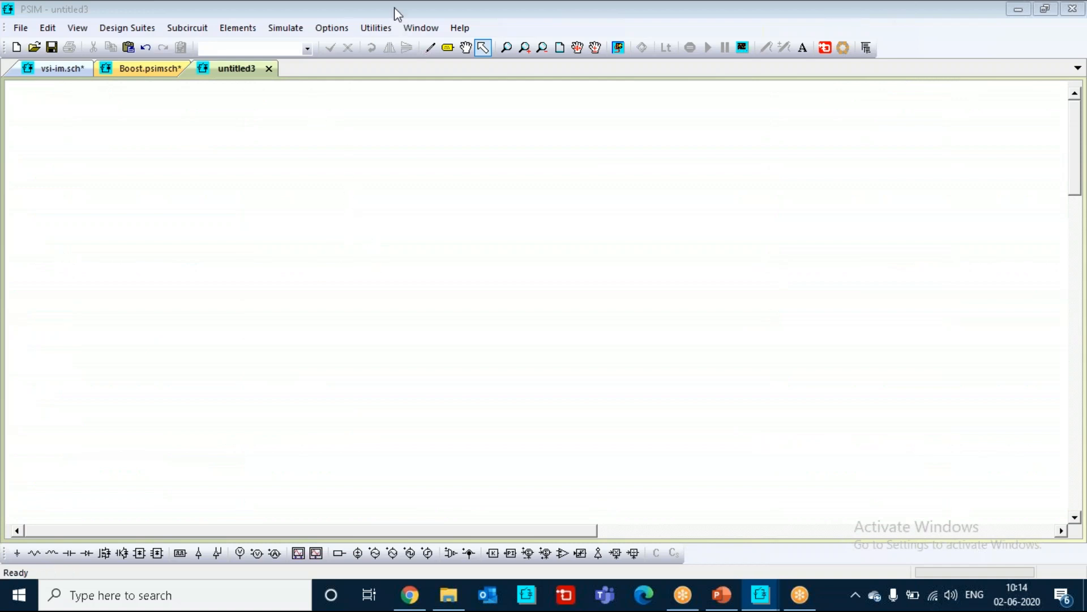
{"action": "left_click", "coordinate": [251, 36]}
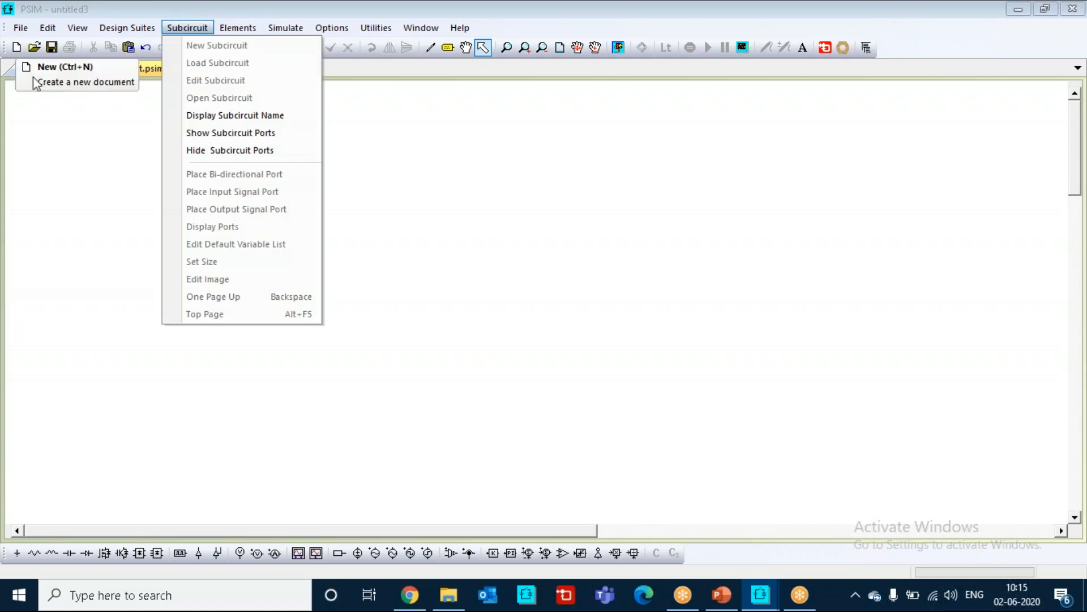
{"action": "left_click", "coordinate": [53, 146]}
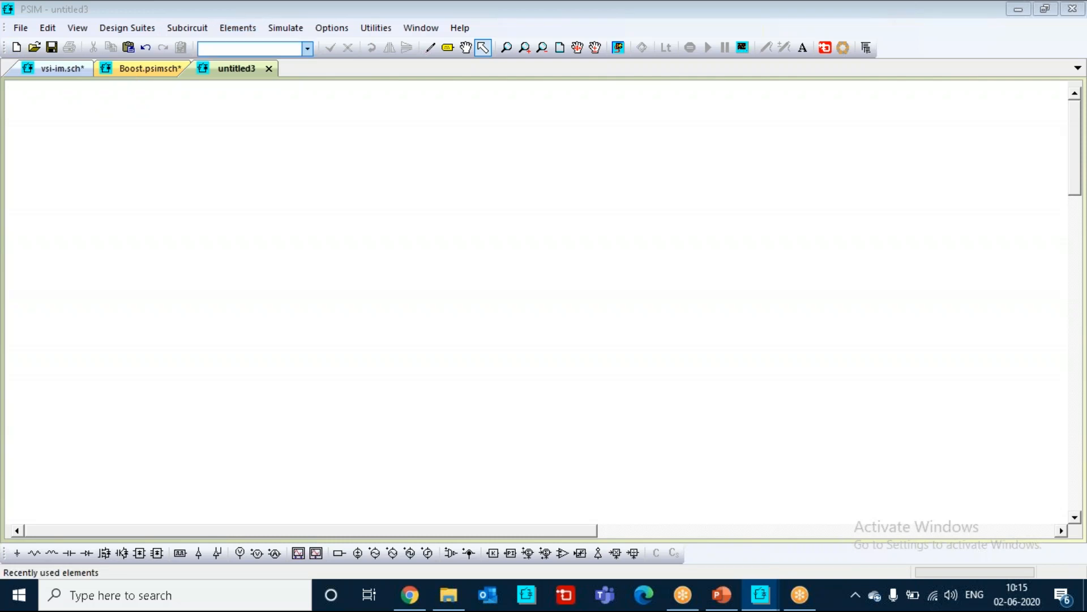
- Place one DC voltage source, oriented vertically, left of the centre of the blank schematic and end placement
{"action": "left_click", "coordinate": [227, 31]}
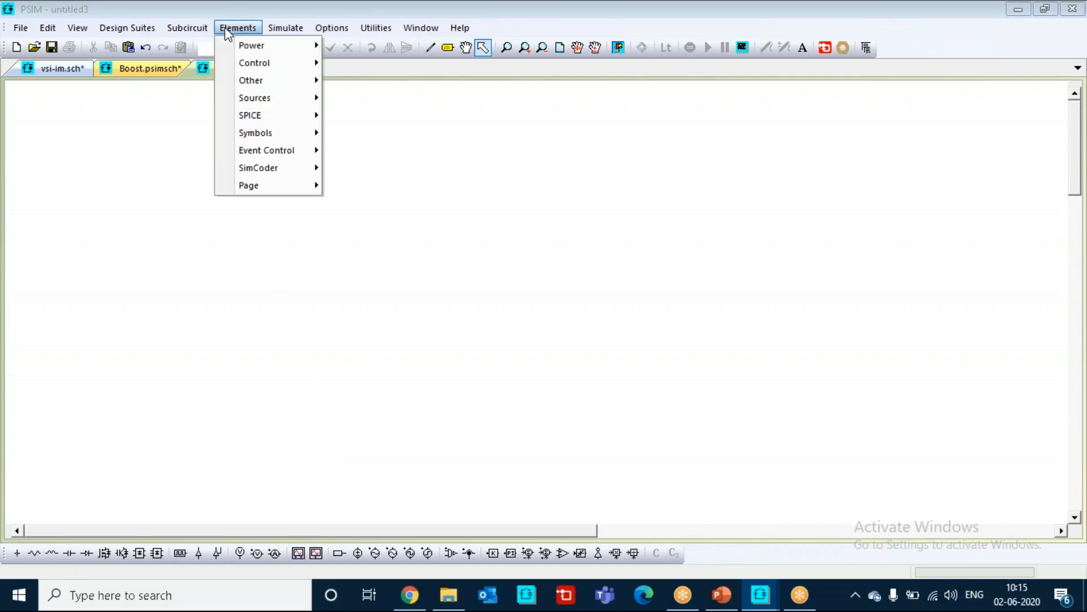
{"action": "mouse_move", "coordinate": [274, 98]}
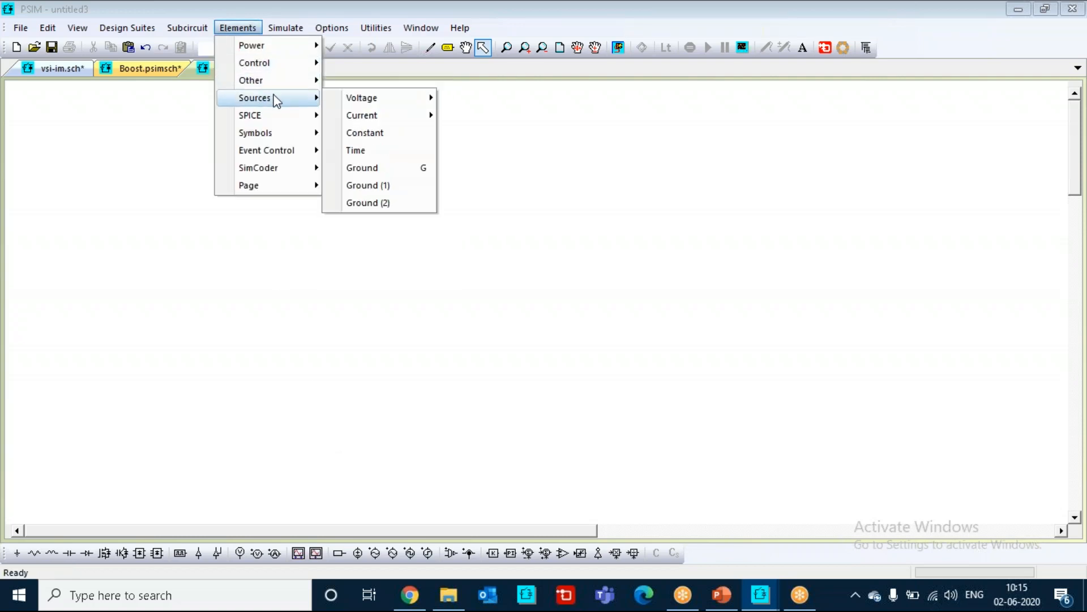
{"action": "mouse_move", "coordinate": [353, 102]}
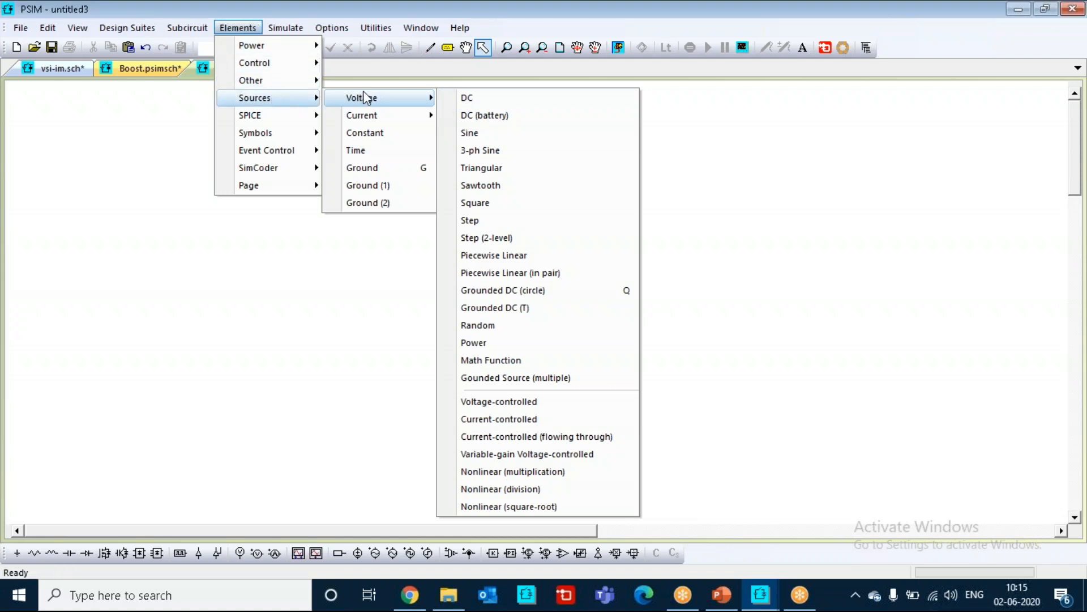
{"action": "left_click", "coordinate": [471, 98]}
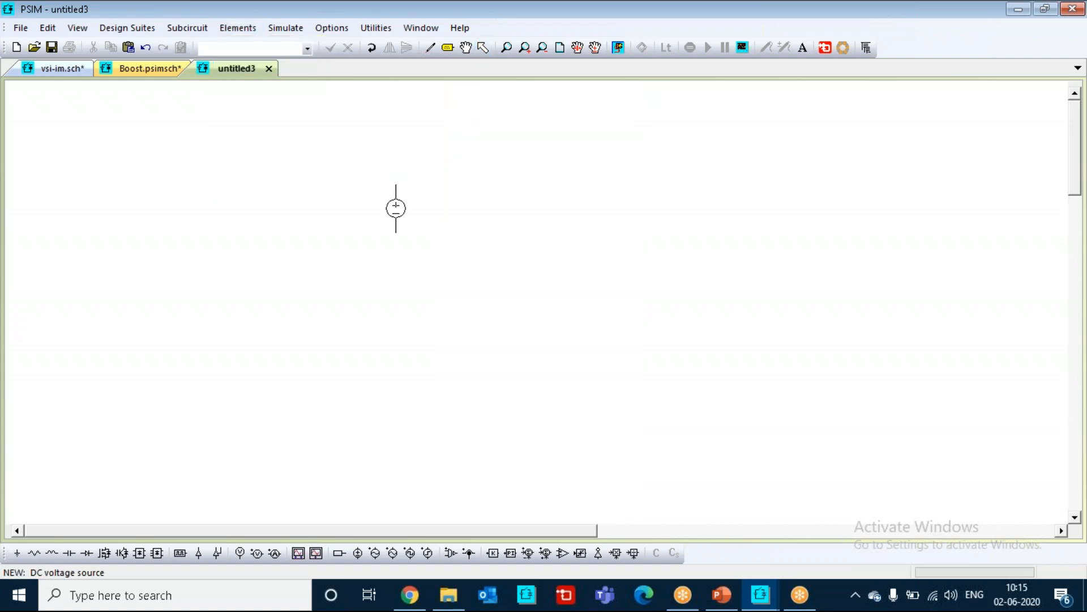
{"action": "left_click", "coordinate": [333, 269]}
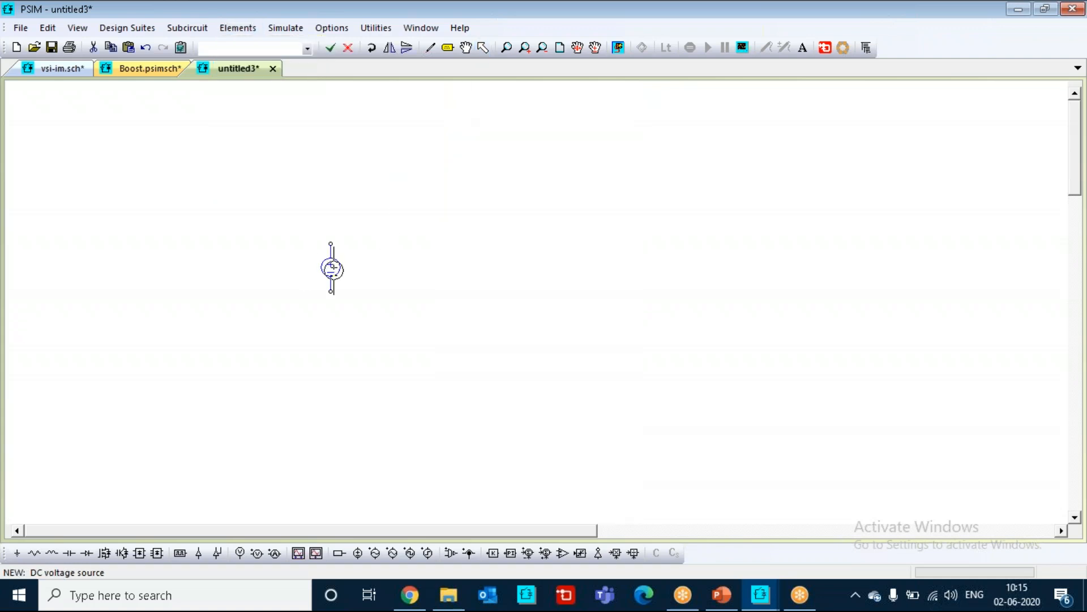
{"action": "key", "text": "Escape"}
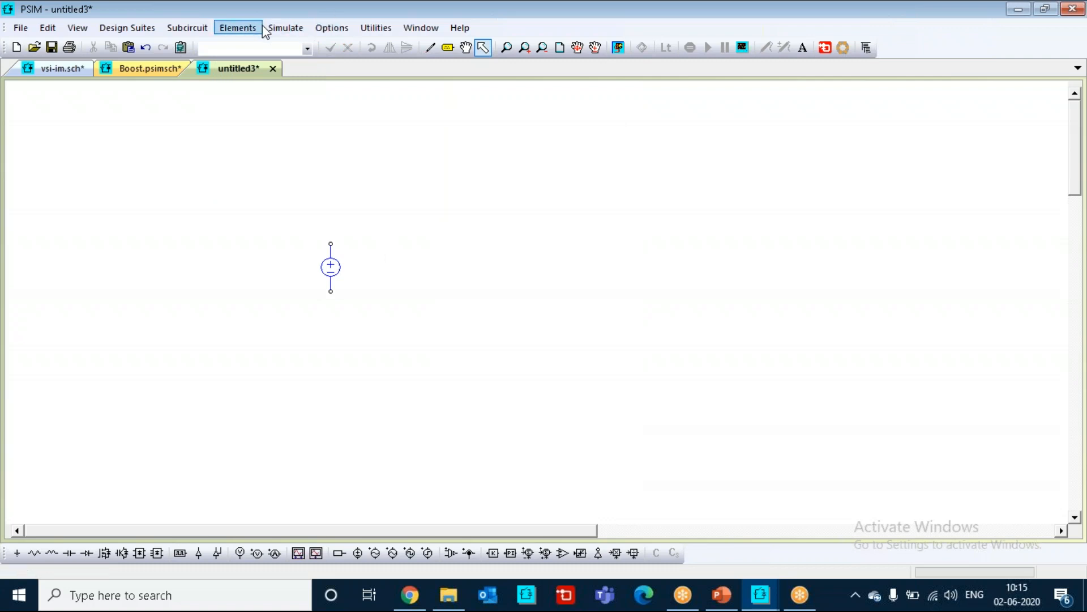
{"action": "left_click", "coordinate": [242, 29]}
{"action": "mouse_move", "coordinate": [251, 45]}
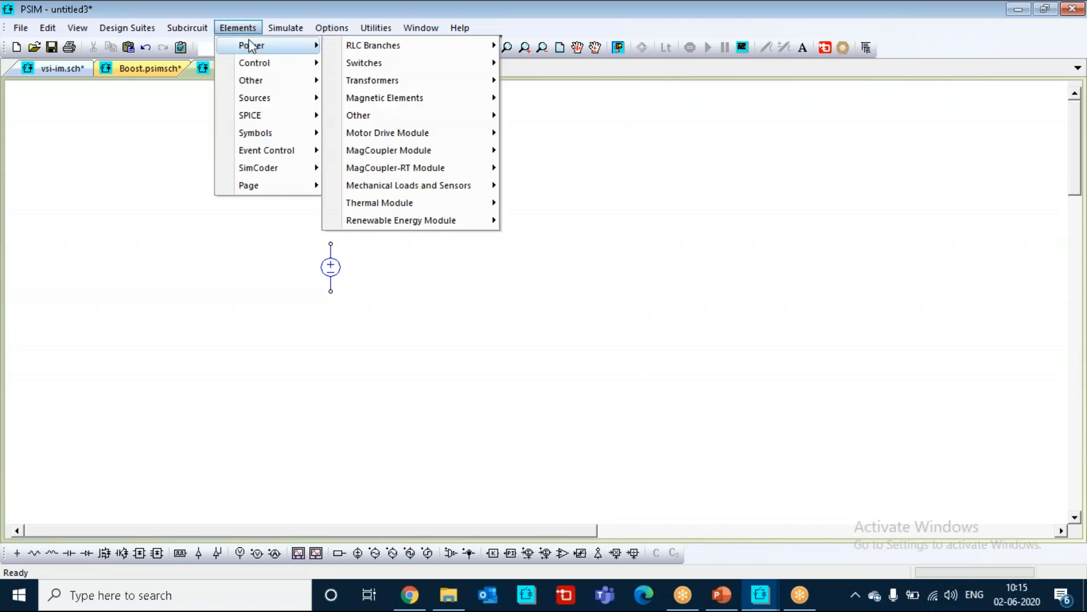
{"action": "mouse_move", "coordinate": [367, 52]}
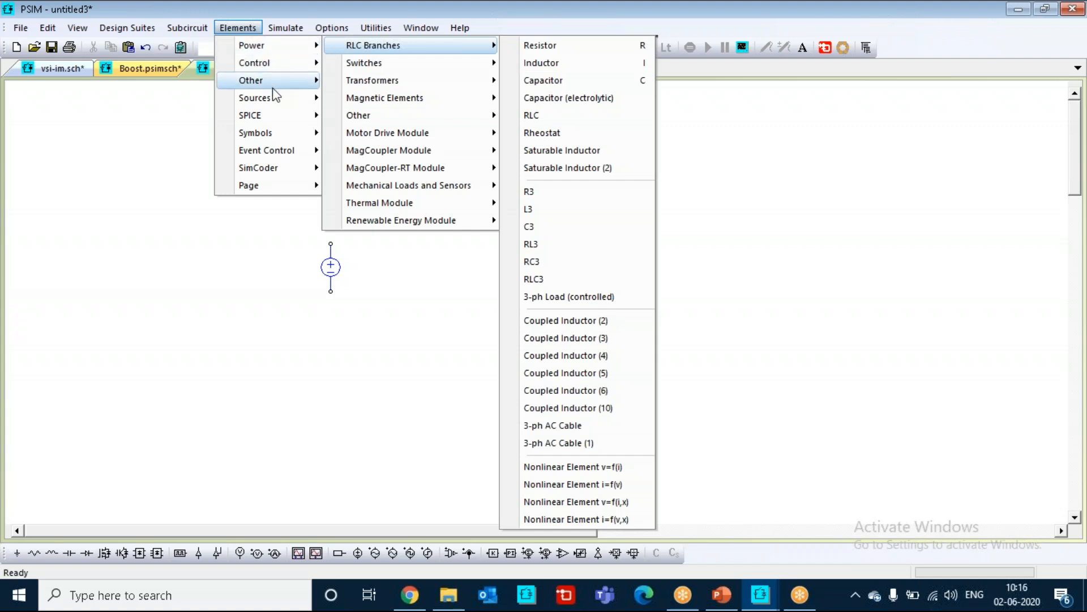
{"action": "mouse_move", "coordinate": [282, 99]}
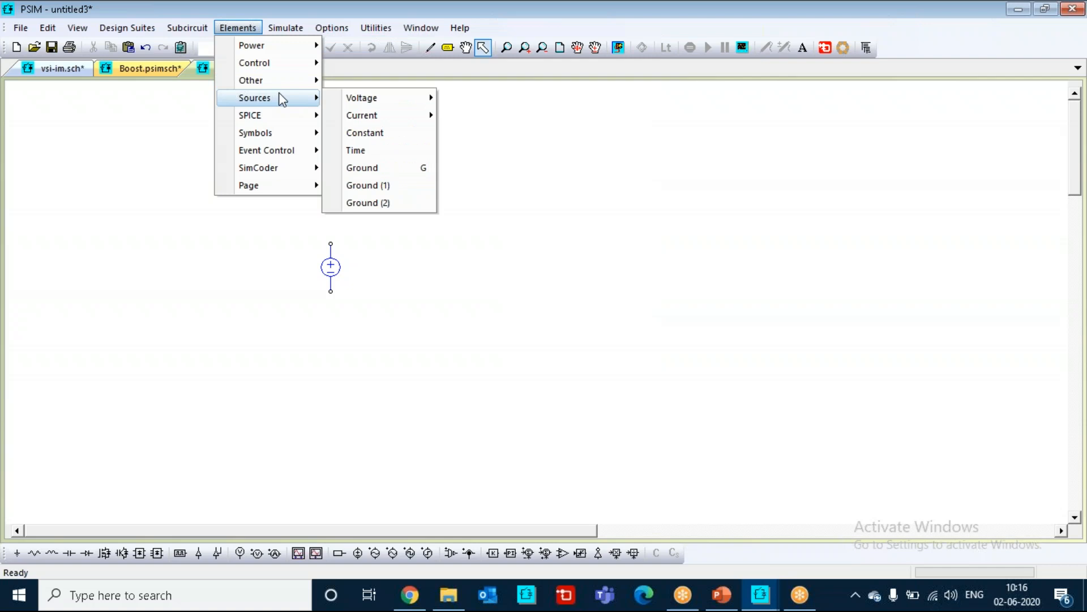
{"action": "mouse_move", "coordinate": [357, 98]}
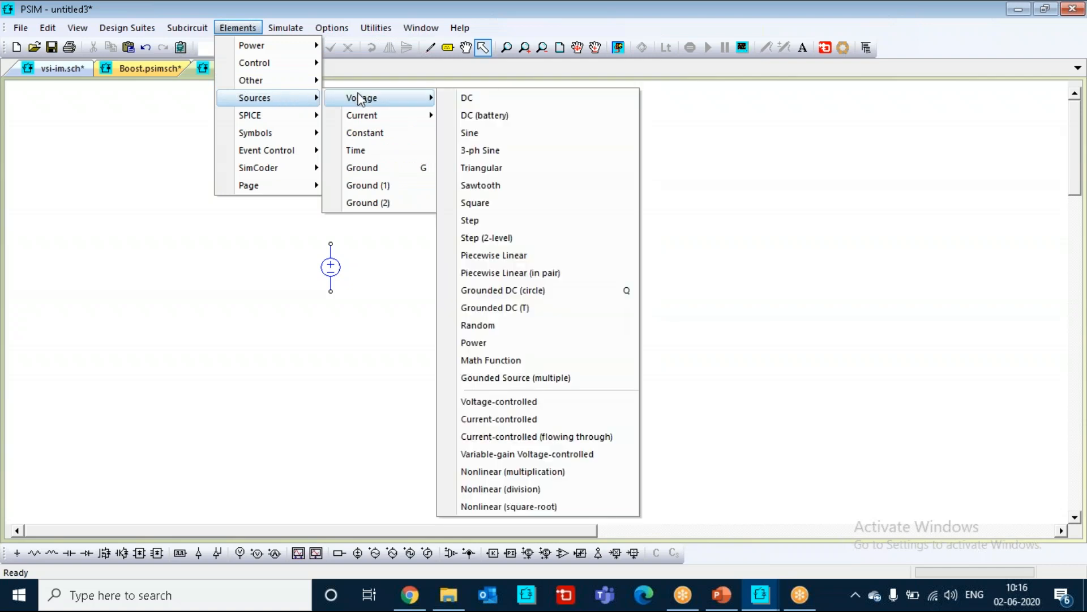
{"action": "left_click", "coordinate": [457, 99]}
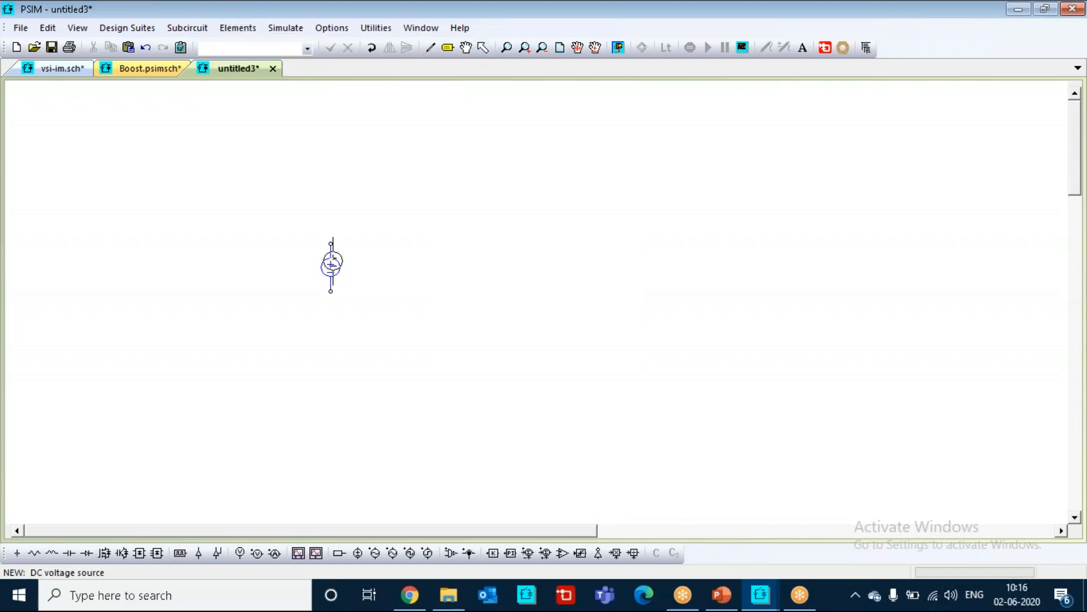
{"action": "left_click", "coordinate": [331, 267]}
{"action": "key", "text": "Escape"}
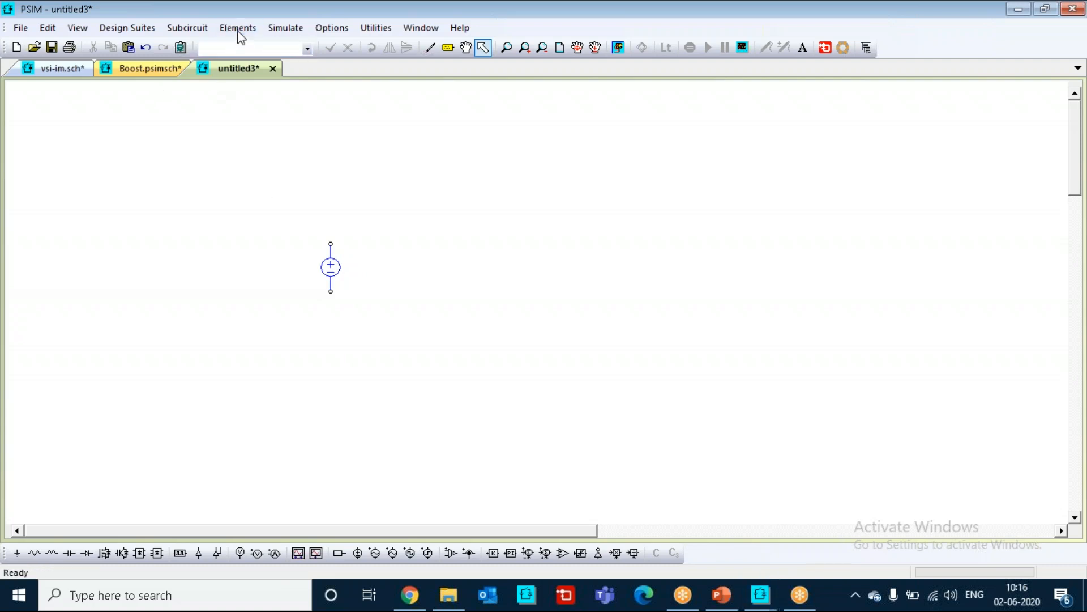
- Place two IGBT switches one above the other to the right of the DC source as the first inverter leg
{"action": "left_click", "coordinate": [222, 29]}
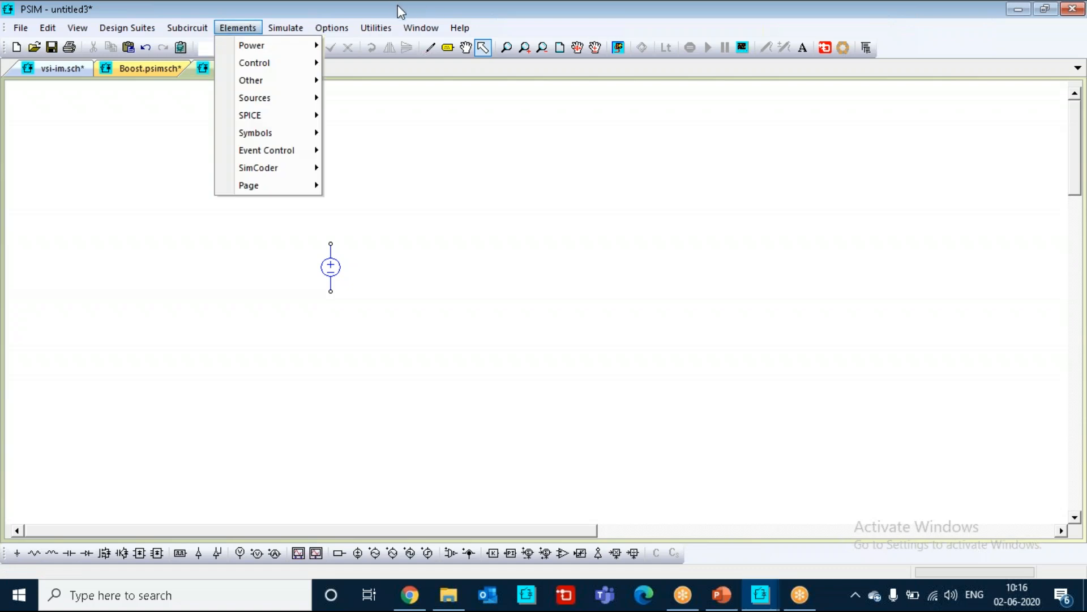
{"action": "left_click", "coordinate": [241, 30]}
{"action": "left_click", "coordinate": [240, 30]}
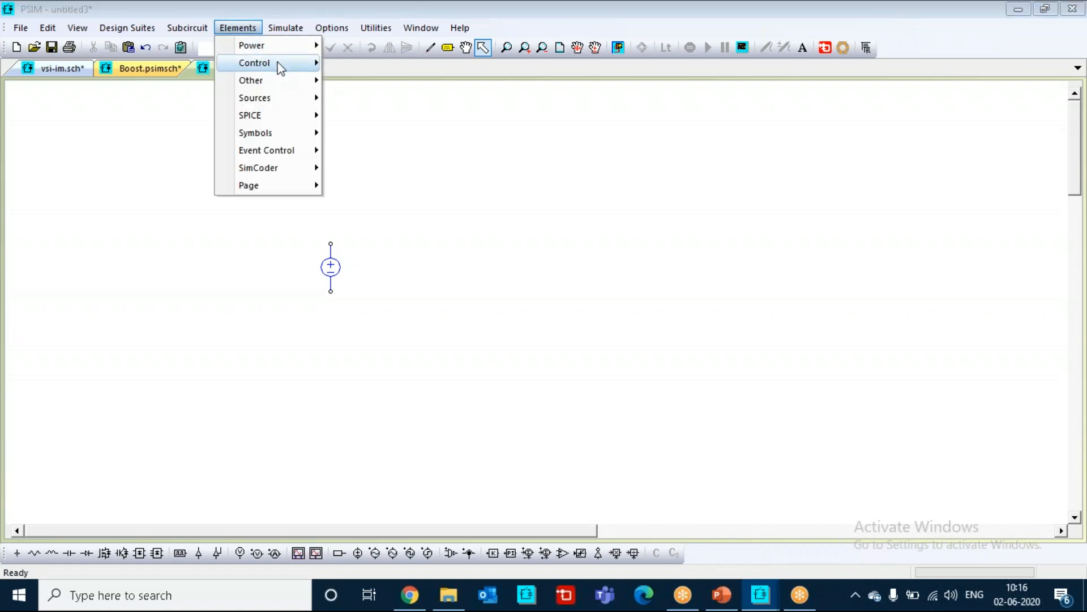
{"action": "mouse_move", "coordinate": [282, 63]}
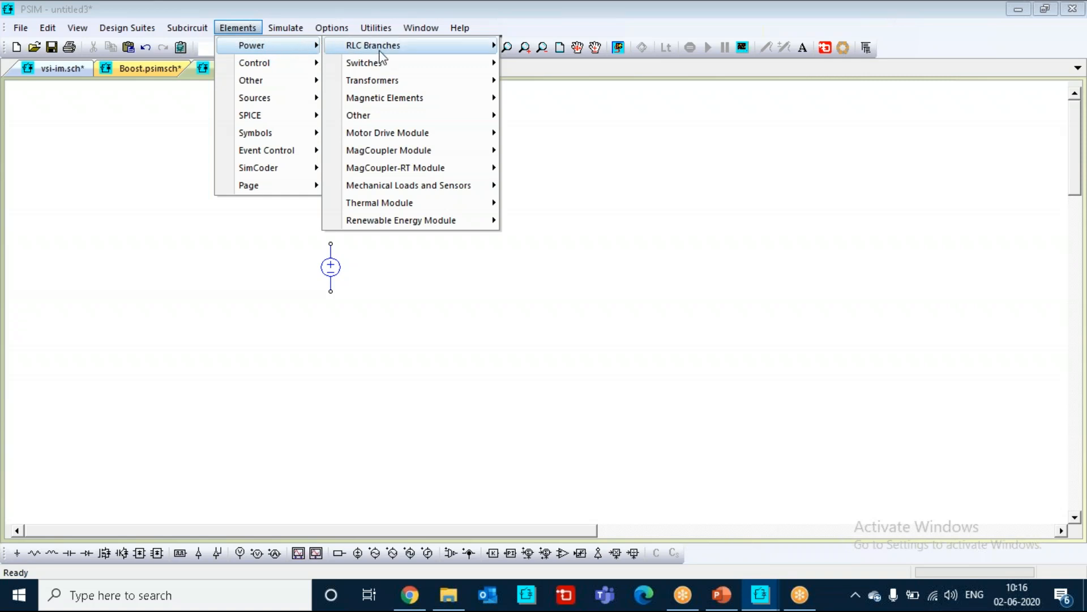
{"action": "mouse_move", "coordinate": [395, 64]}
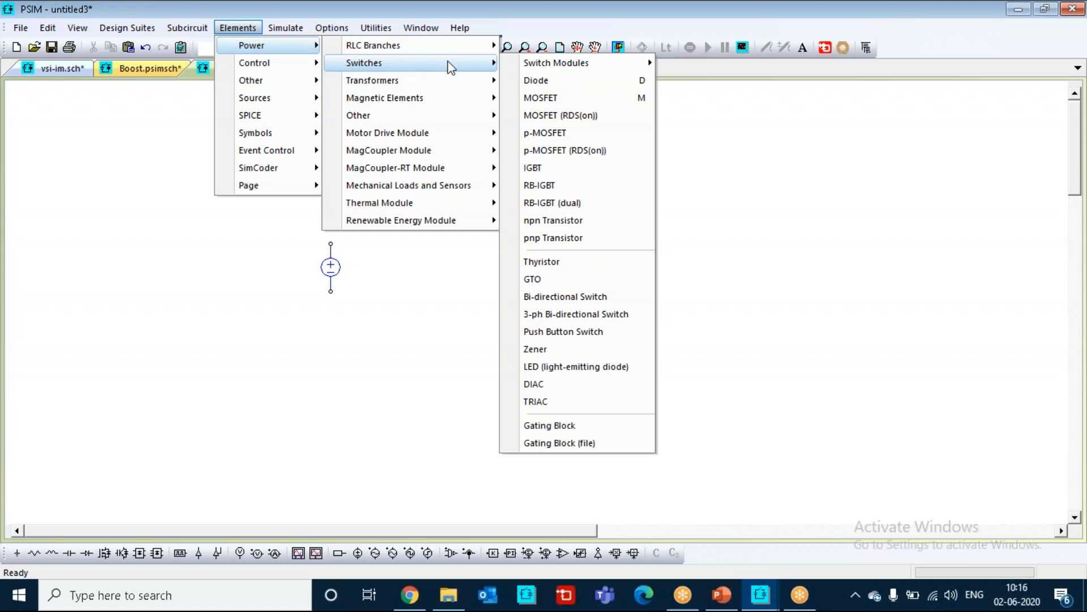
{"action": "left_click", "coordinate": [542, 167]}
{"action": "left_click", "coordinate": [453, 187]}
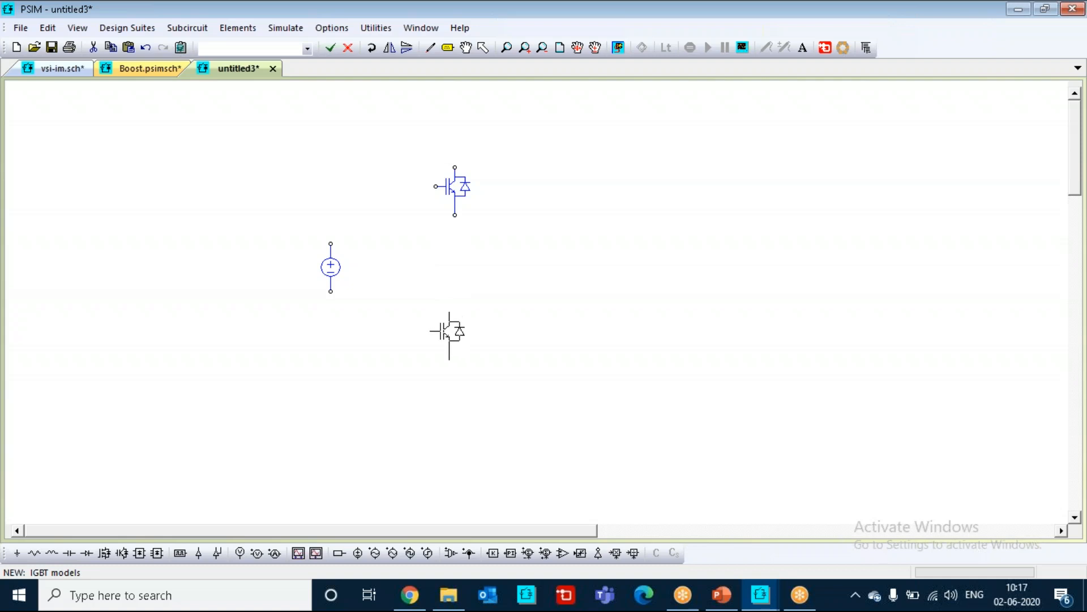
{"action": "left_click", "coordinate": [451, 330]}
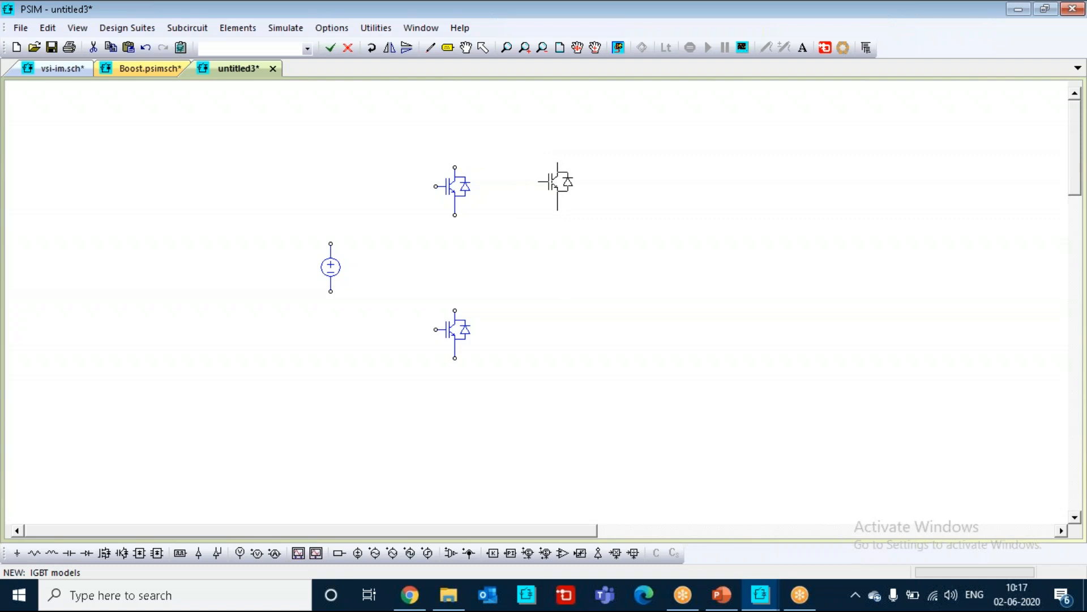
- Place four more IGBTs in two vertical pairs aligned with the first leg, completing the six-switch inverter layout, and end placement
{"action": "left_click", "coordinate": [538, 187]}
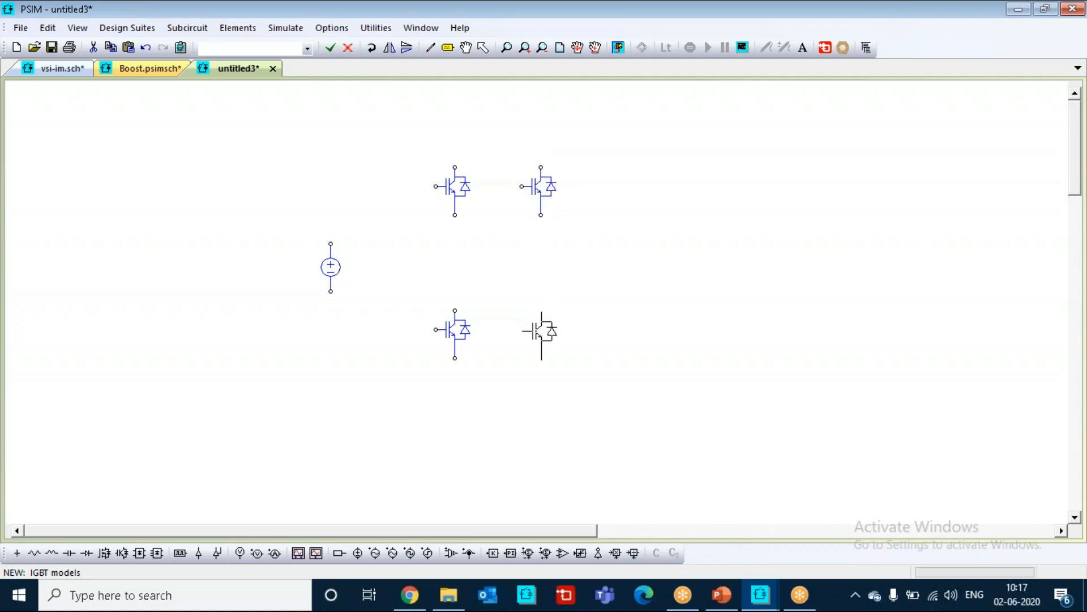
{"action": "left_click", "coordinate": [538, 330]}
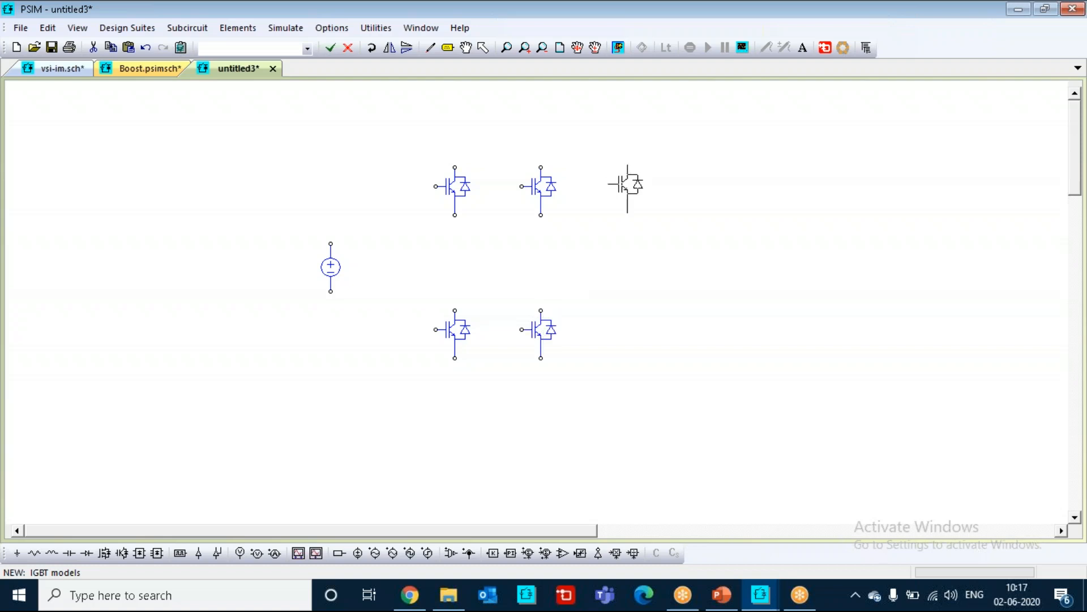
{"action": "left_click", "coordinate": [616, 187]}
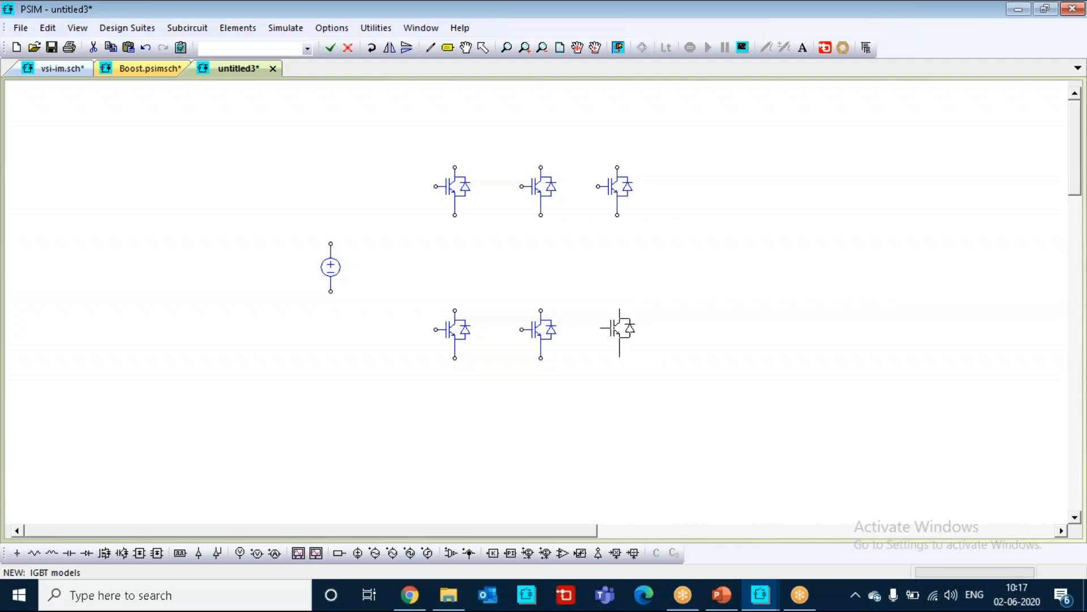
{"action": "left_click", "coordinate": [617, 329]}
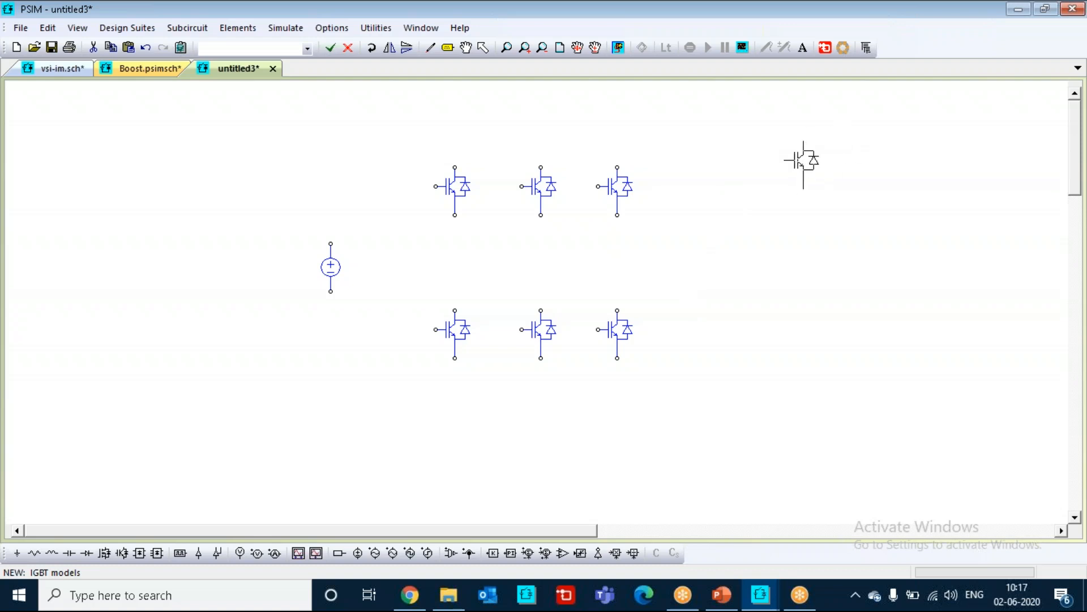
{"action": "key", "text": "Escape"}
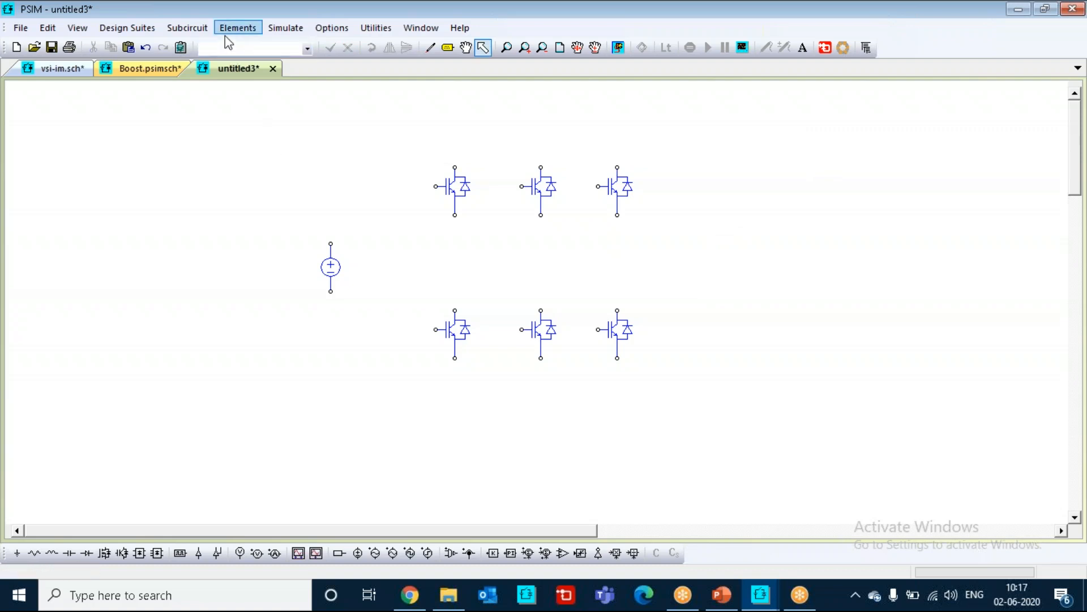
{"action": "left_click", "coordinate": [247, 28]}
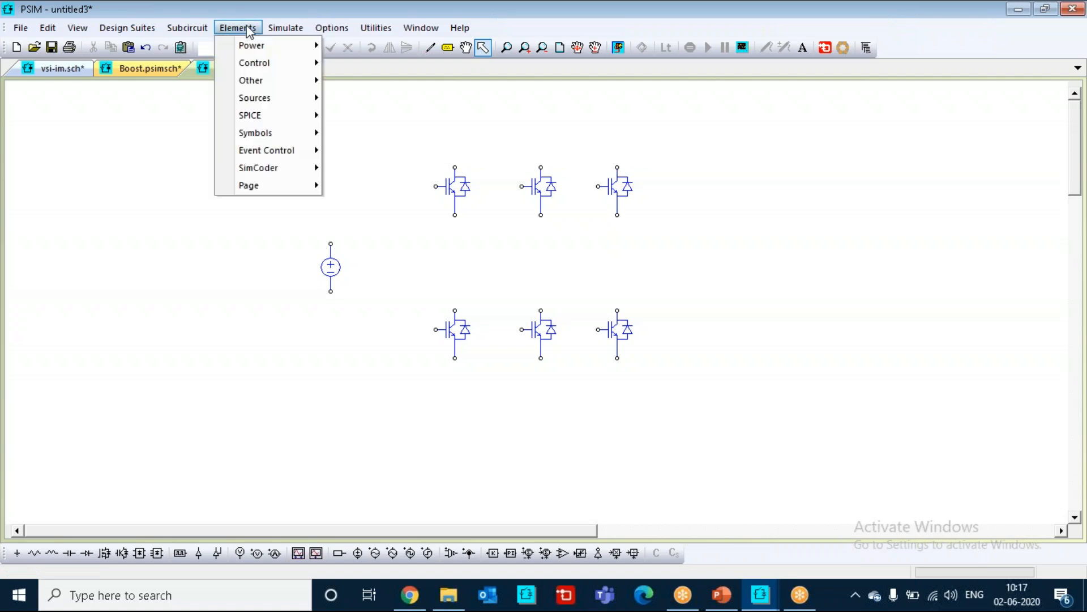
{"action": "mouse_move", "coordinate": [260, 46]}
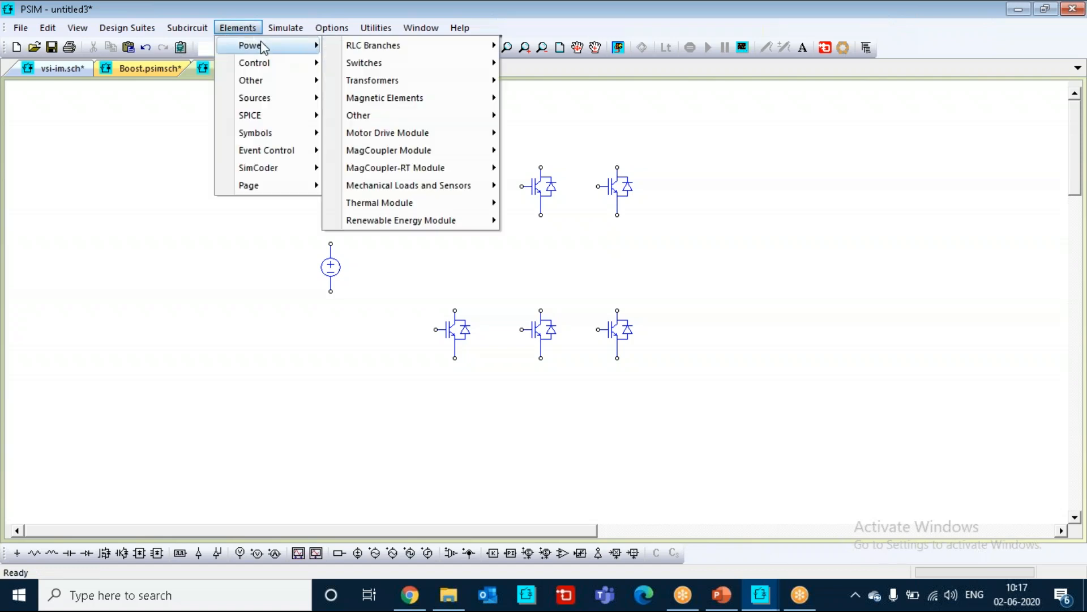
{"action": "mouse_move", "coordinate": [398, 46]}
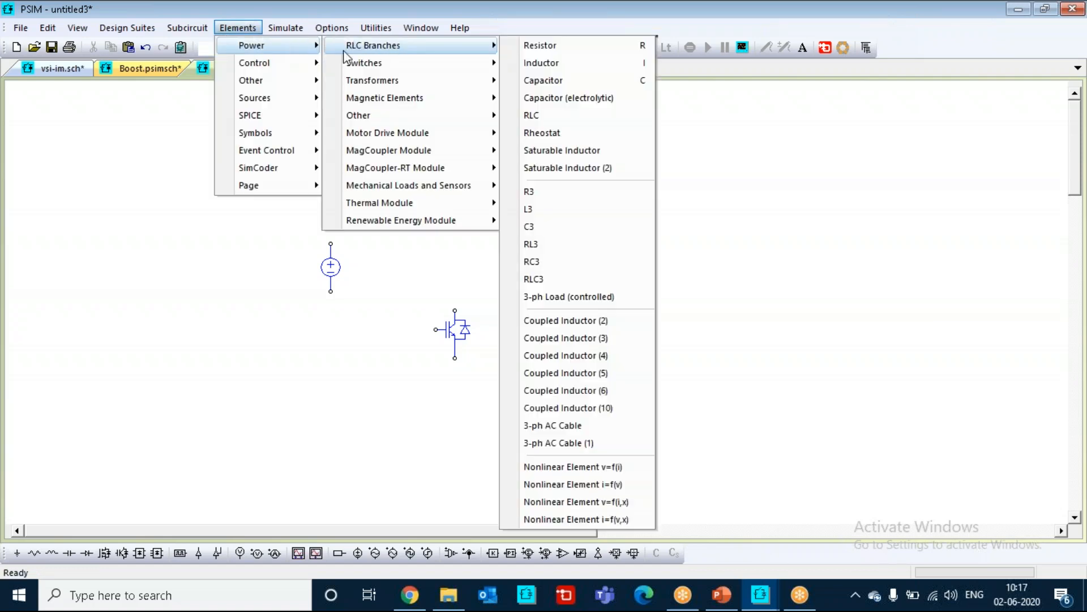
{"action": "mouse_move", "coordinate": [380, 66]}
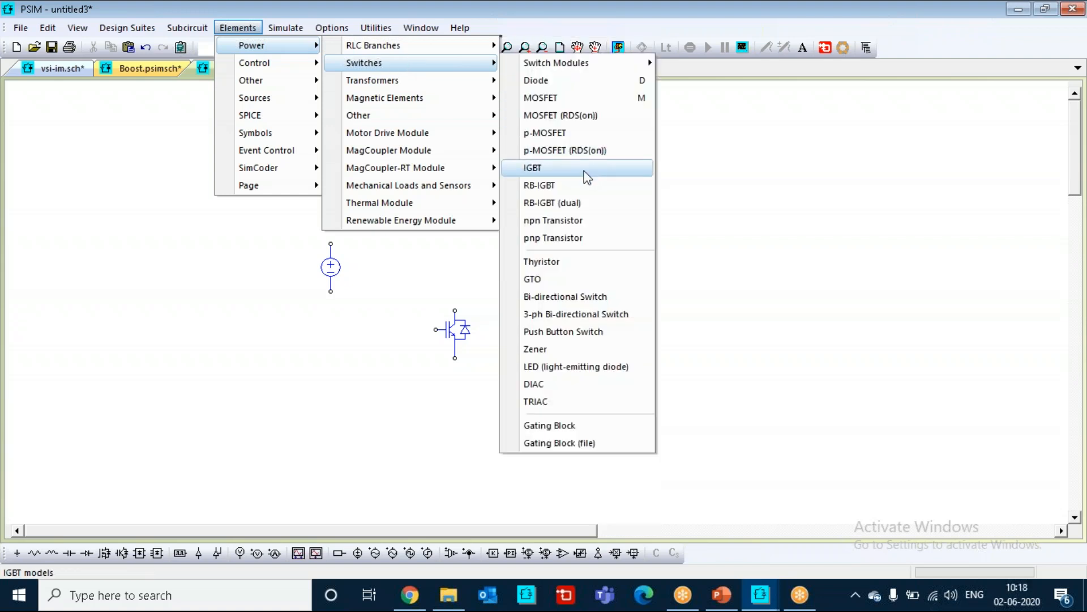
{"action": "left_click", "coordinate": [627, 170]}
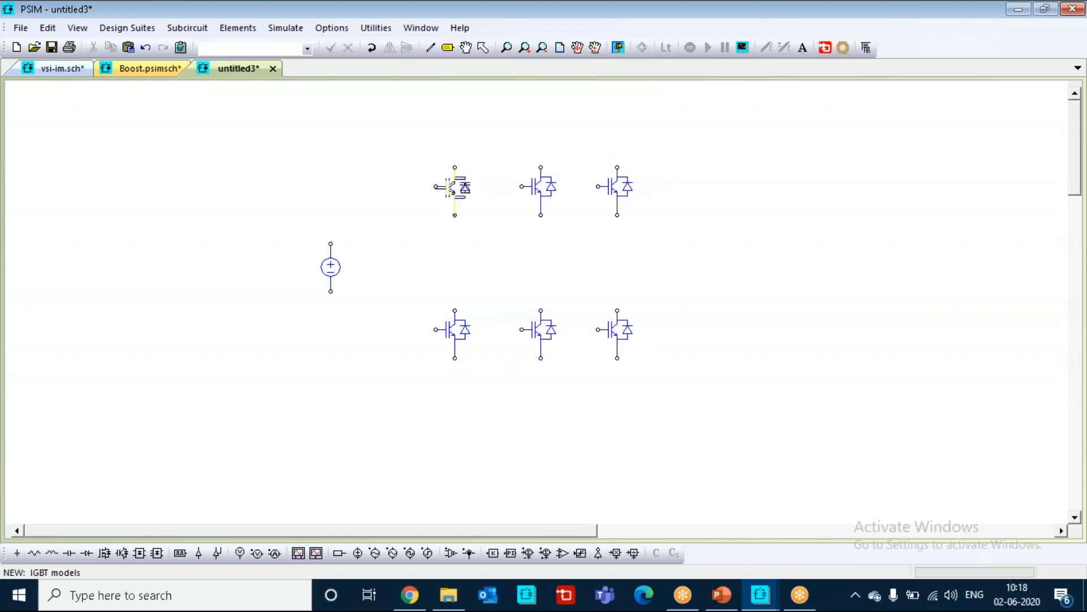
{"action": "key", "text": "Escape"}
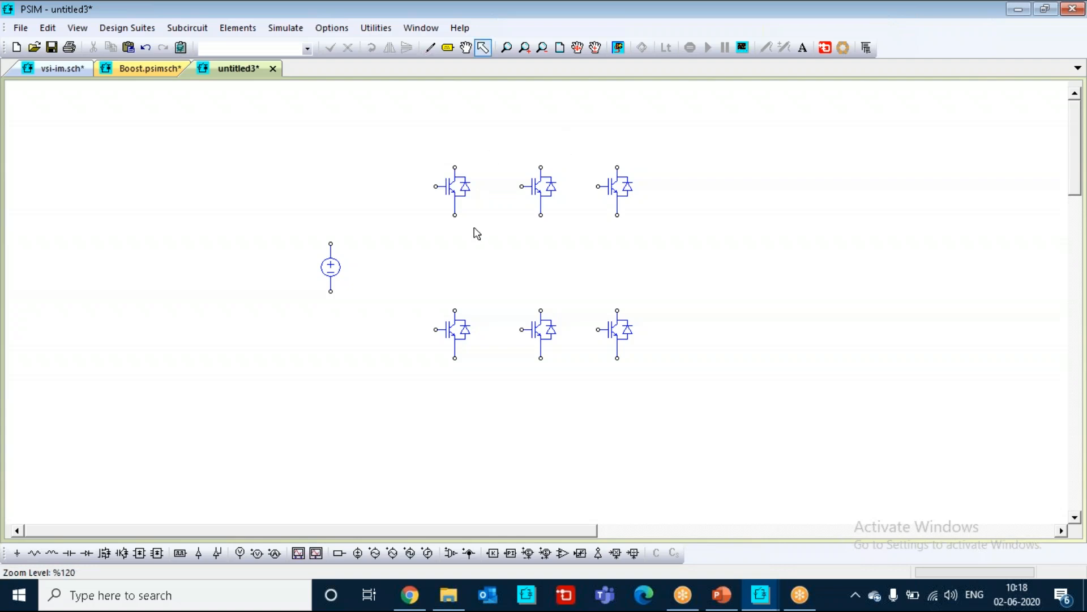
- Wire the upper IGBT's lower terminal to the lower IGBT's upper terminal in each of the three inverter legs
{"action": "left_click", "coordinate": [429, 48]}
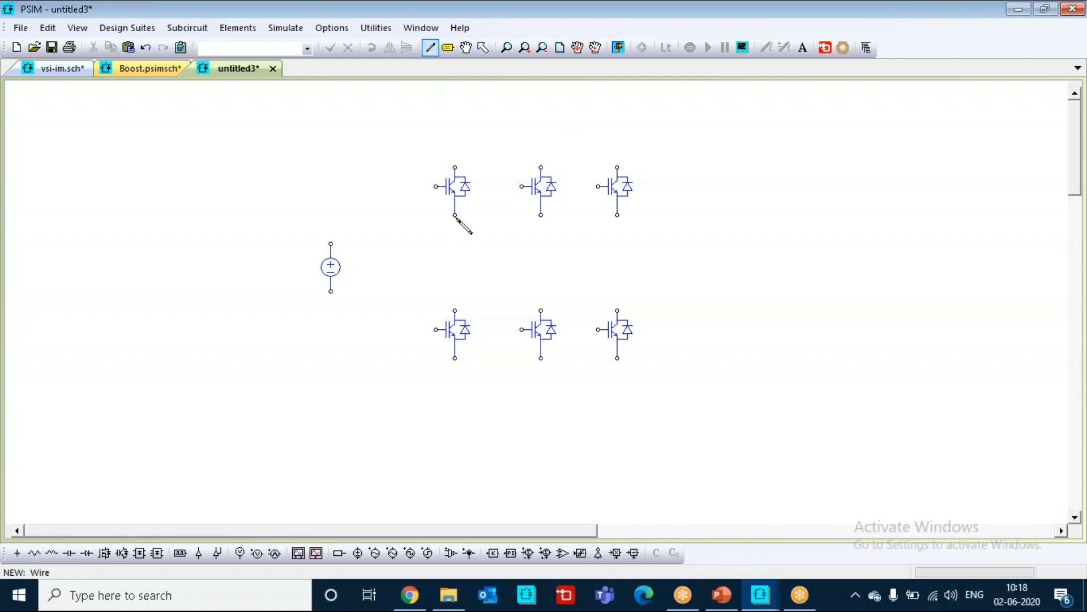
{"action": "left_click", "coordinate": [433, 50]}
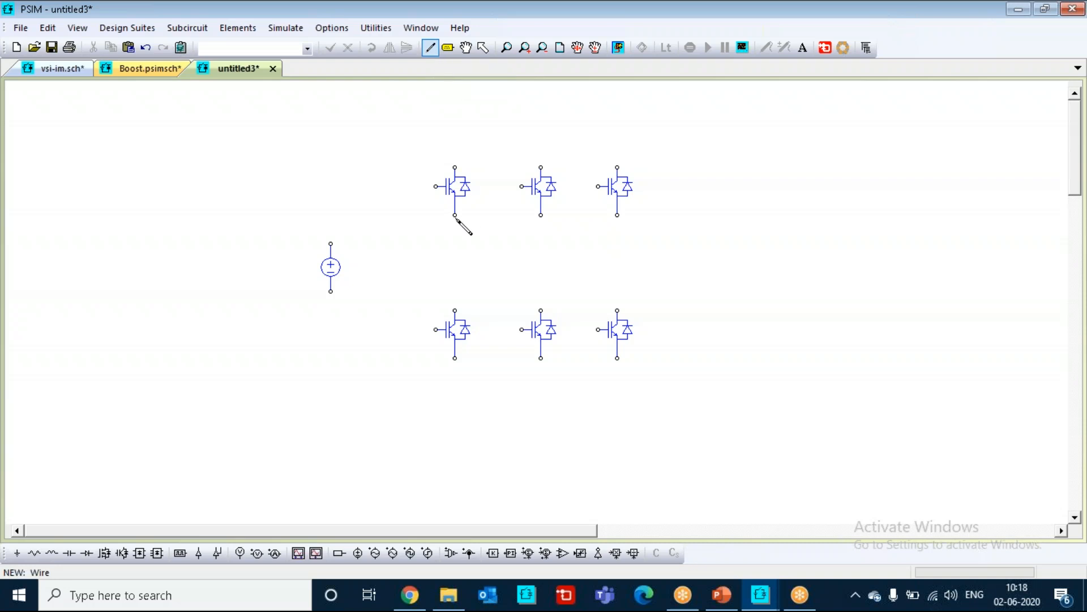
{"action": "left_click_drag", "start_coordinate": [455, 215], "coordinate": [455, 311]}
{"action": "left_click_drag", "start_coordinate": [541, 216], "coordinate": [541, 311]}
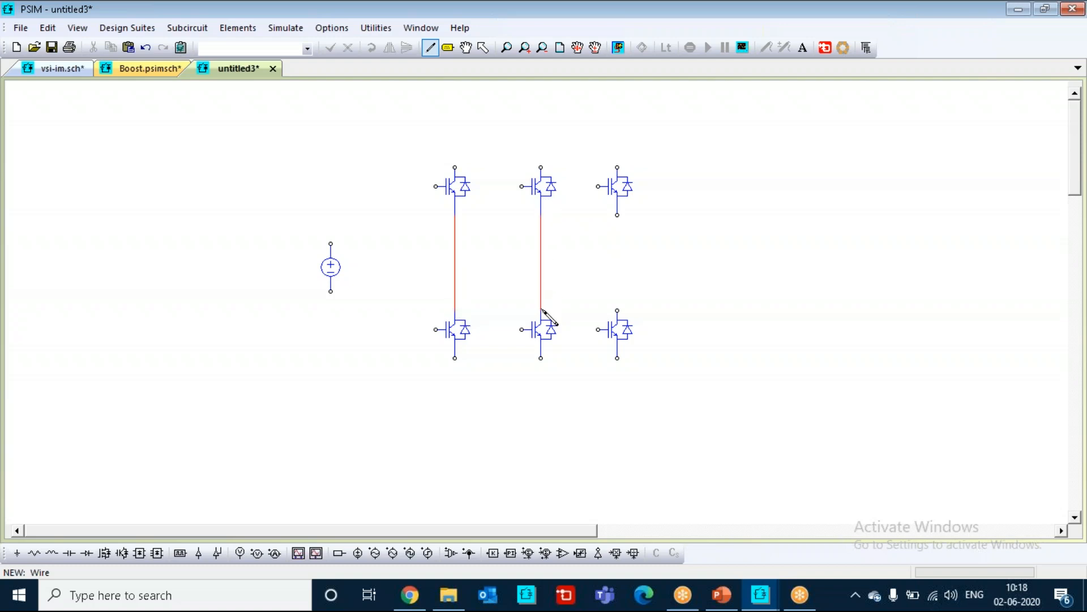
{"action": "left_click_drag", "start_coordinate": [617, 216], "coordinate": [618, 311]}
- Wire the DC source's positive terminal over the top of the inverter to the upper terminals of all three upper IGBTs
{"action": "mouse_move", "coordinate": [331, 244]}
{"action": "left_mouse_down"}
{"action": "mouse_move", "coordinate": [343, 136]}
{"action": "mouse_move", "coordinate": [368, 110]}
{"action": "mouse_move", "coordinate": [505, 92]}
{"action": "mouse_move", "coordinate": [617, 150]}
{"action": "mouse_move", "coordinate": [617, 167]}
{"action": "left_mouse_up"}
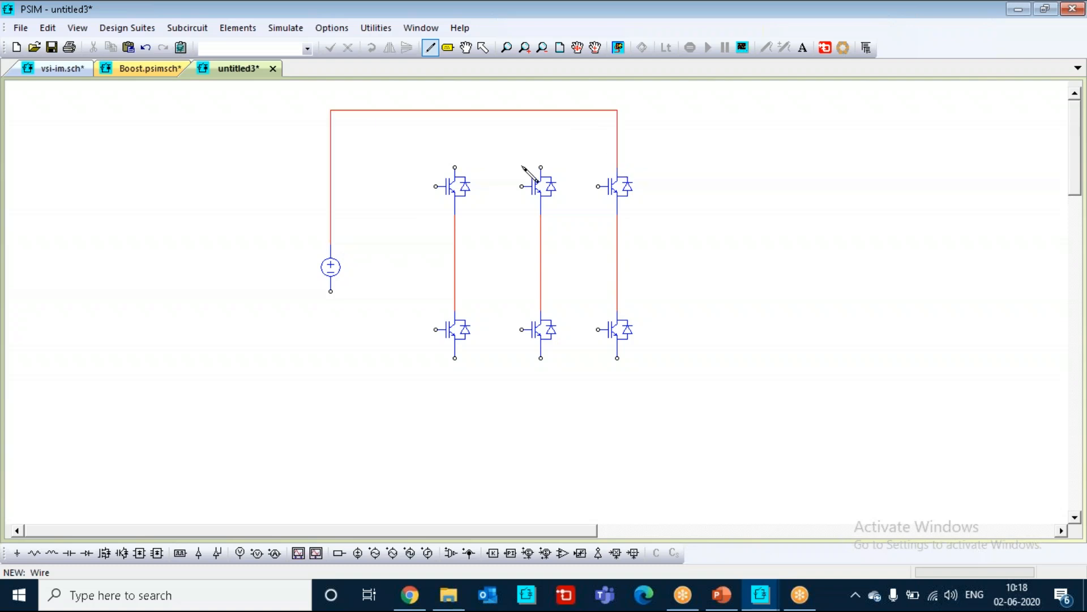
{"action": "left_click_drag", "start_coordinate": [541, 167], "coordinate": [541, 110]}
{"action": "left_click_drag", "start_coordinate": [455, 168], "coordinate": [455, 110]}
- Switch to PowerPoint, examine the reference VSI induction motor circuit in full-screen view, and return to the untitled3 schematic in PSIM
{"action": "left_click", "coordinate": [723, 595]}
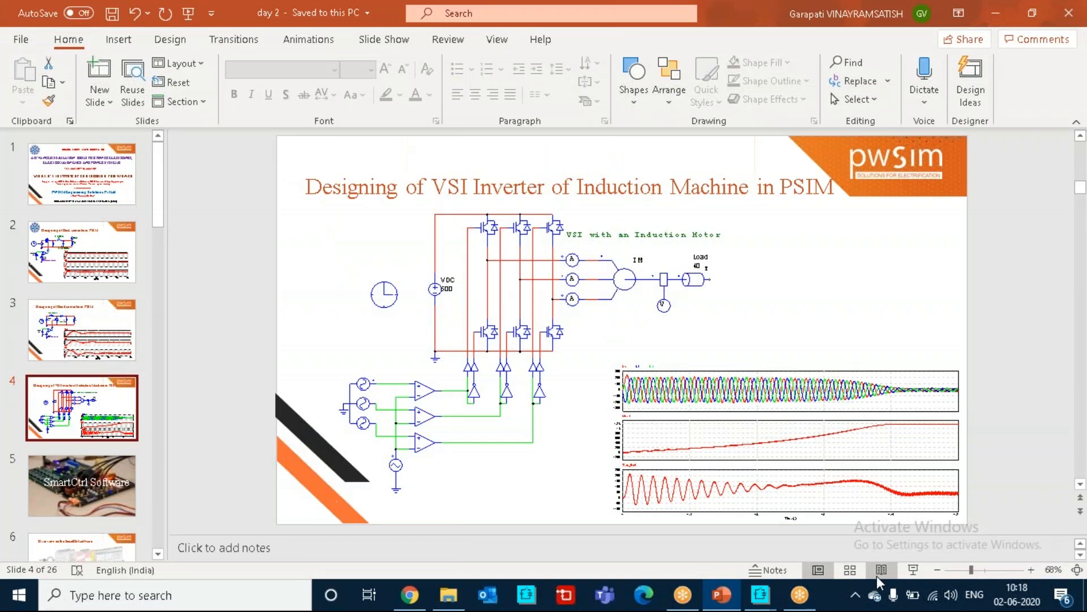
{"action": "left_click", "coordinate": [909, 570]}
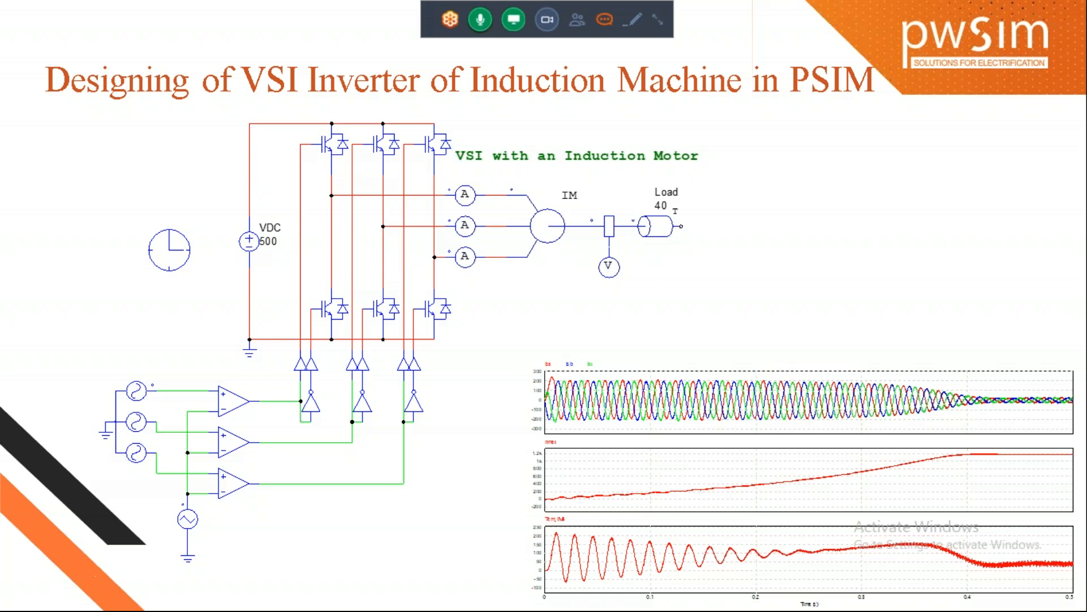
{"action": "key", "text": "Escape"}
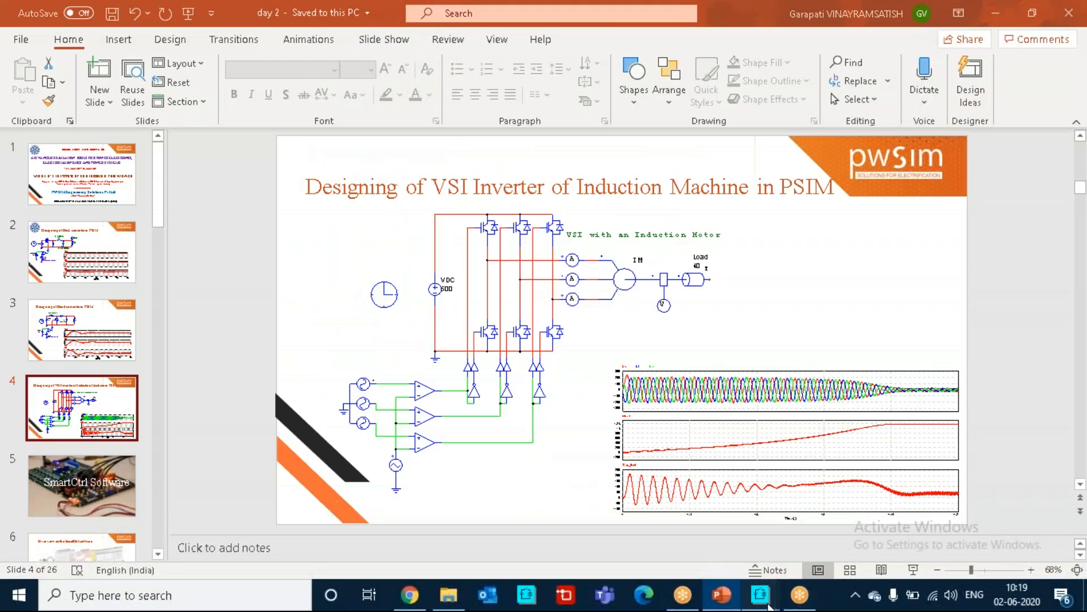
{"action": "mouse_move", "coordinate": [761, 595]}
{"action": "left_click", "coordinate": [802, 549]}
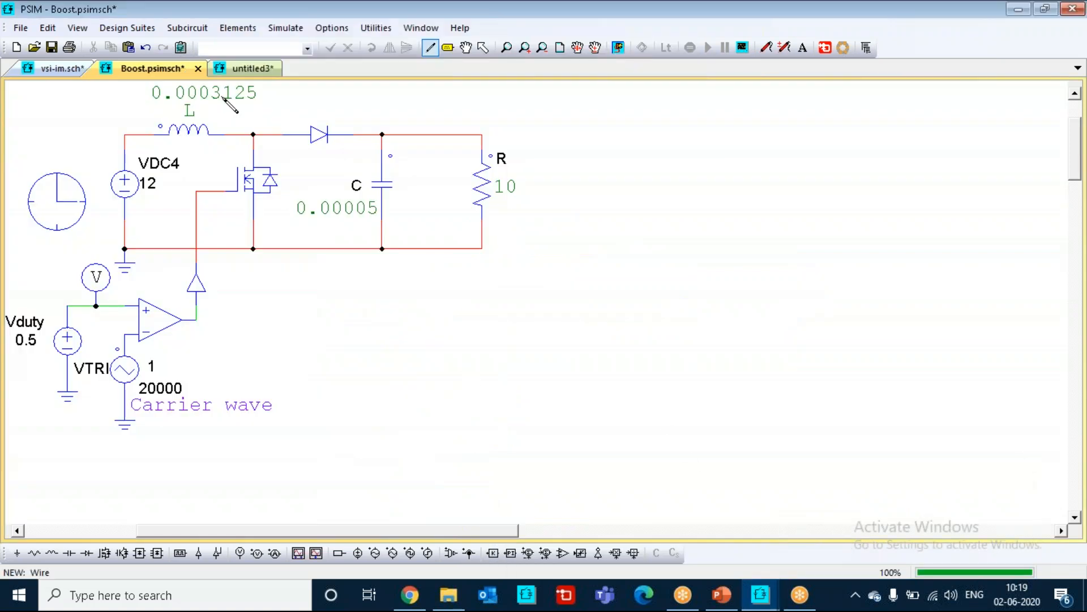
{"action": "left_click", "coordinate": [250, 67]}
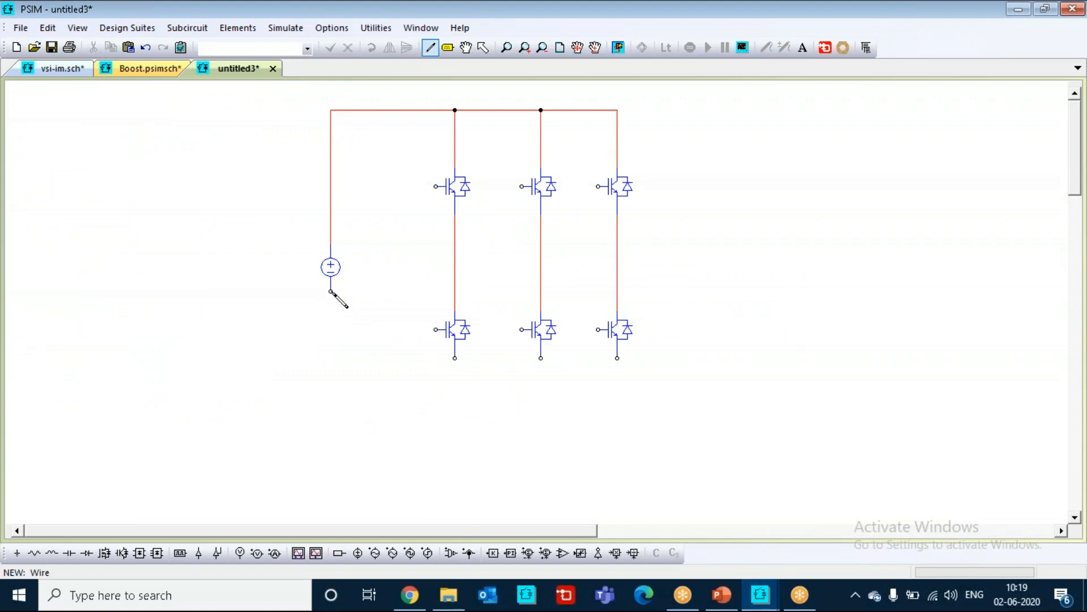
- Wire the DC source's negative terminal below the inverter to the lower terminals of all three lower IGBTs and end wiring
{"action": "left_click_drag", "start_coordinate": [331, 291], "coordinate": [454, 396]}
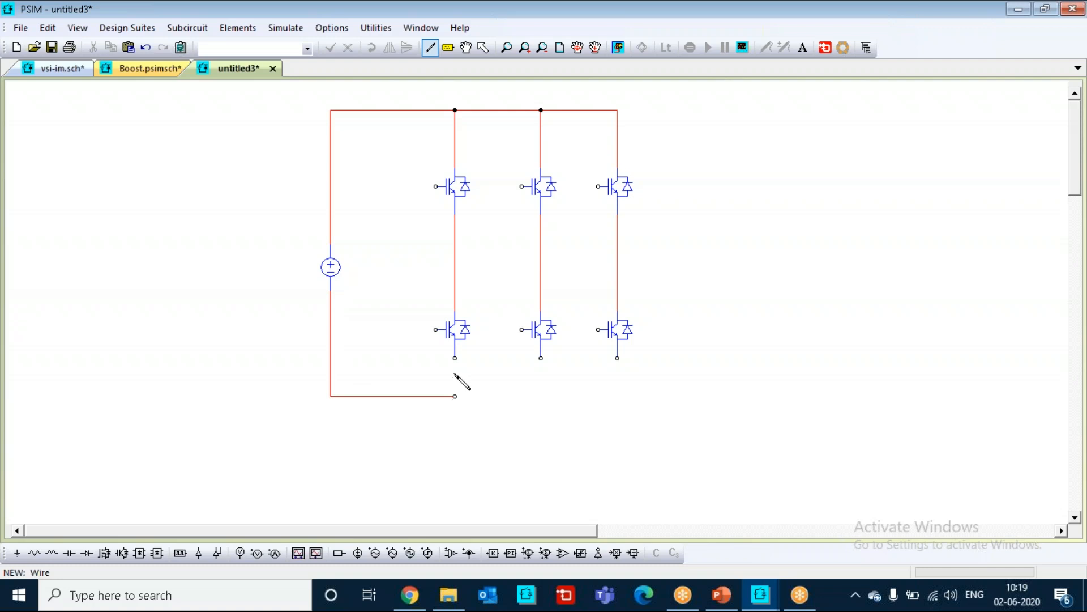
{"action": "left_click_drag", "start_coordinate": [455, 358], "coordinate": [617, 359]}
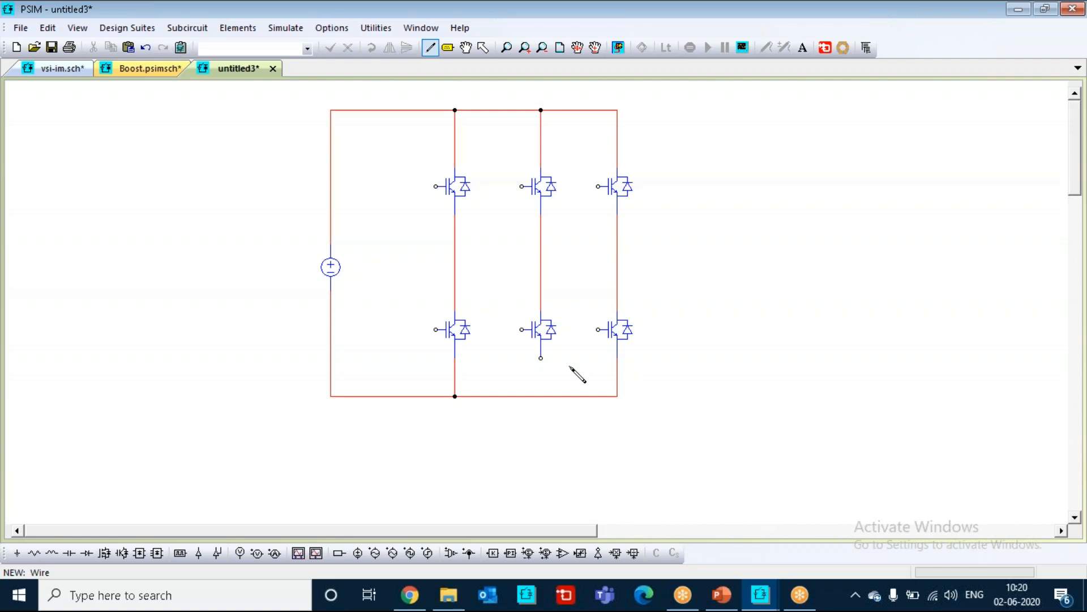
{"action": "left_click_drag", "start_coordinate": [541, 358], "coordinate": [541, 396]}
{"action": "key", "text": "Escape"}
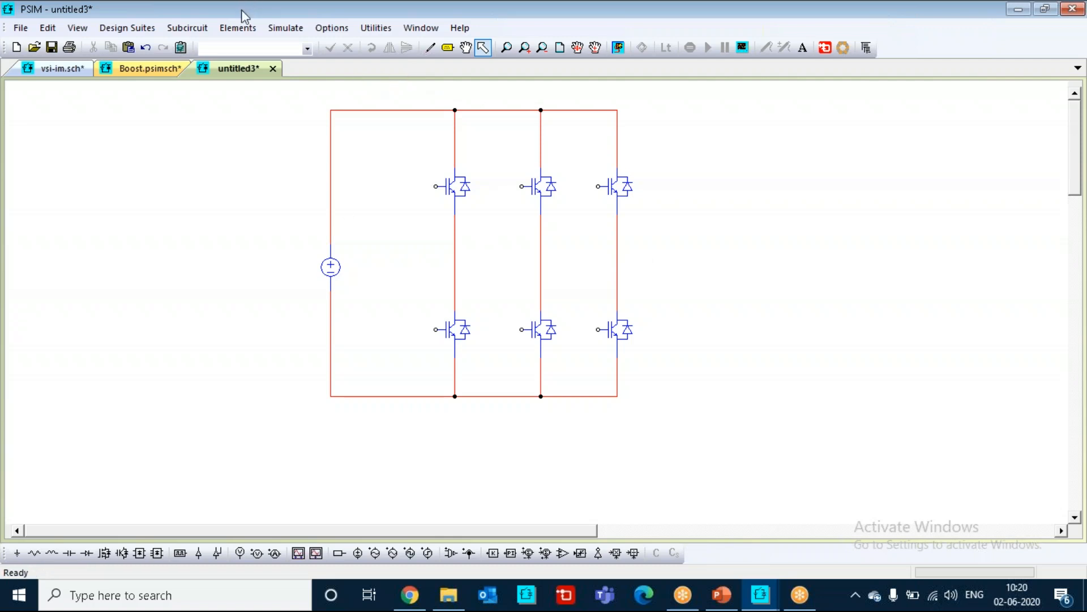
{"action": "left_click", "coordinate": [242, 29]}
{"action": "mouse_move", "coordinate": [260, 99]}
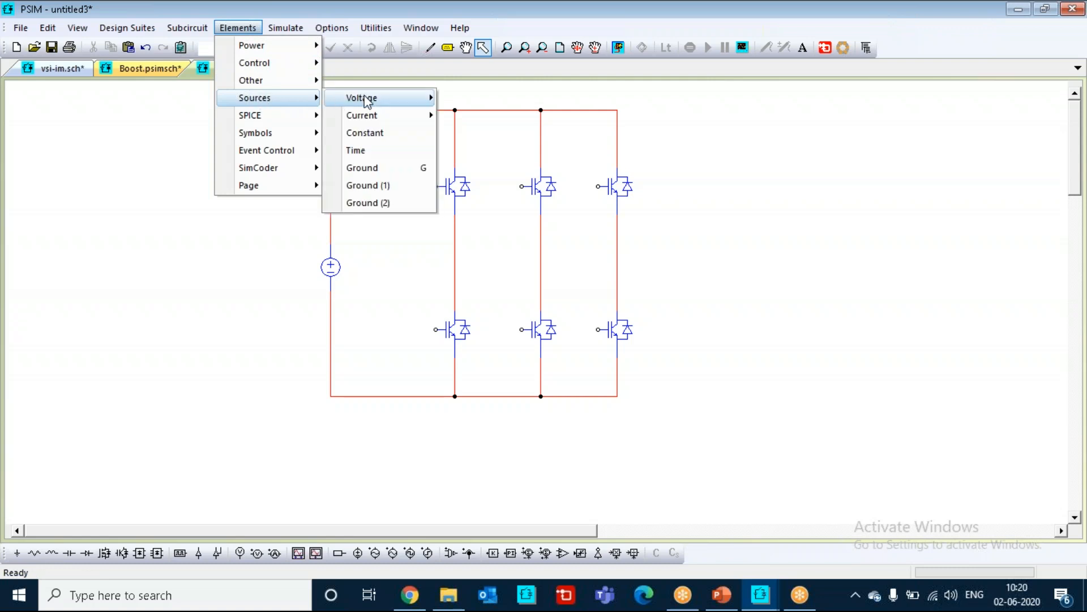
{"action": "mouse_move", "coordinate": [374, 101]}
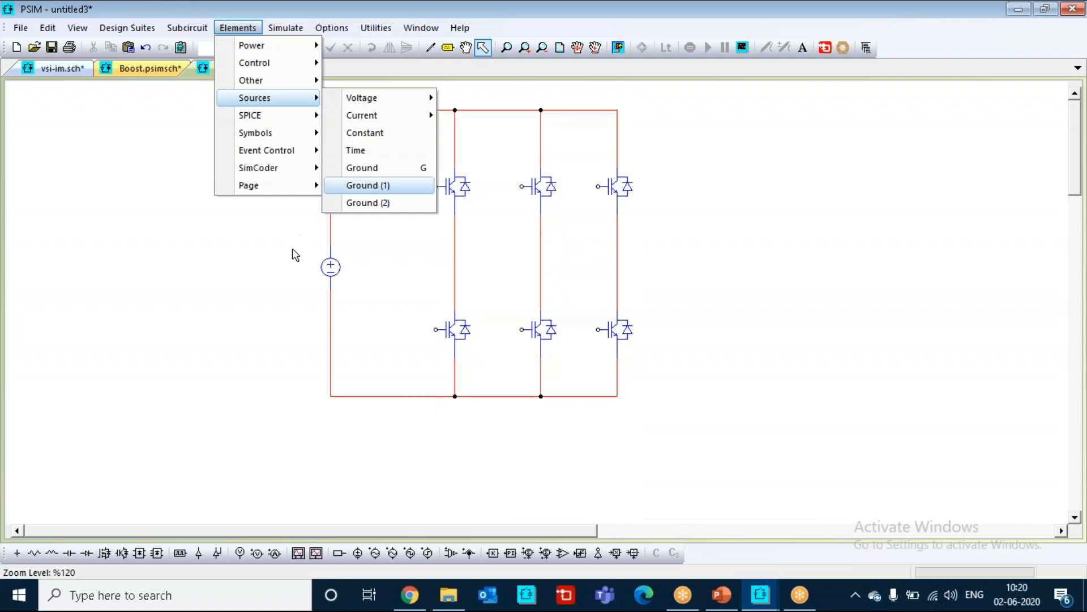
{"action": "left_click", "coordinate": [296, 281]}
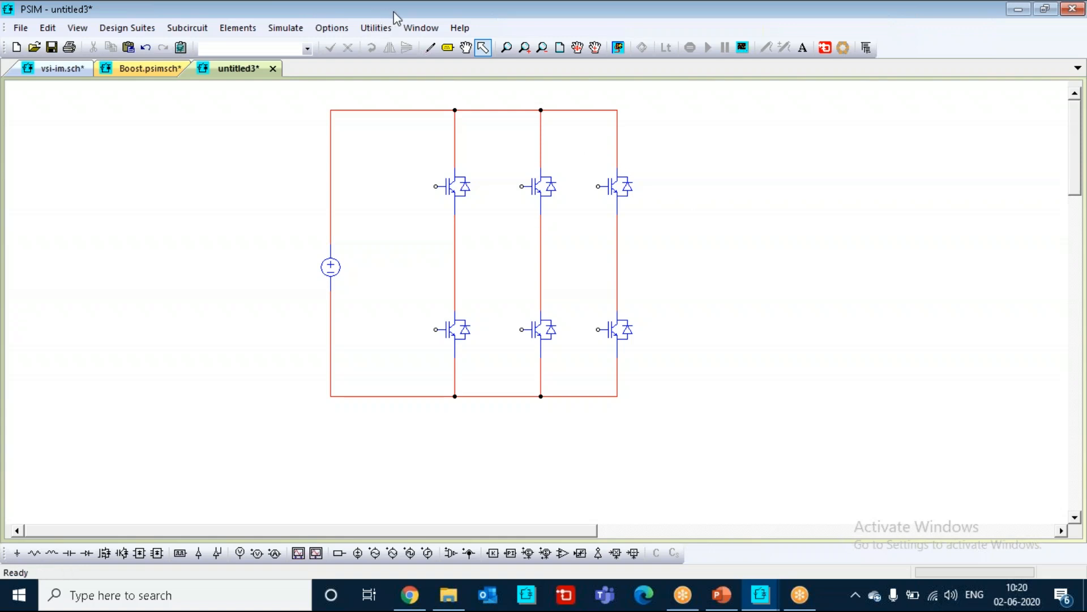
{"action": "left_click", "coordinate": [252, 27]}
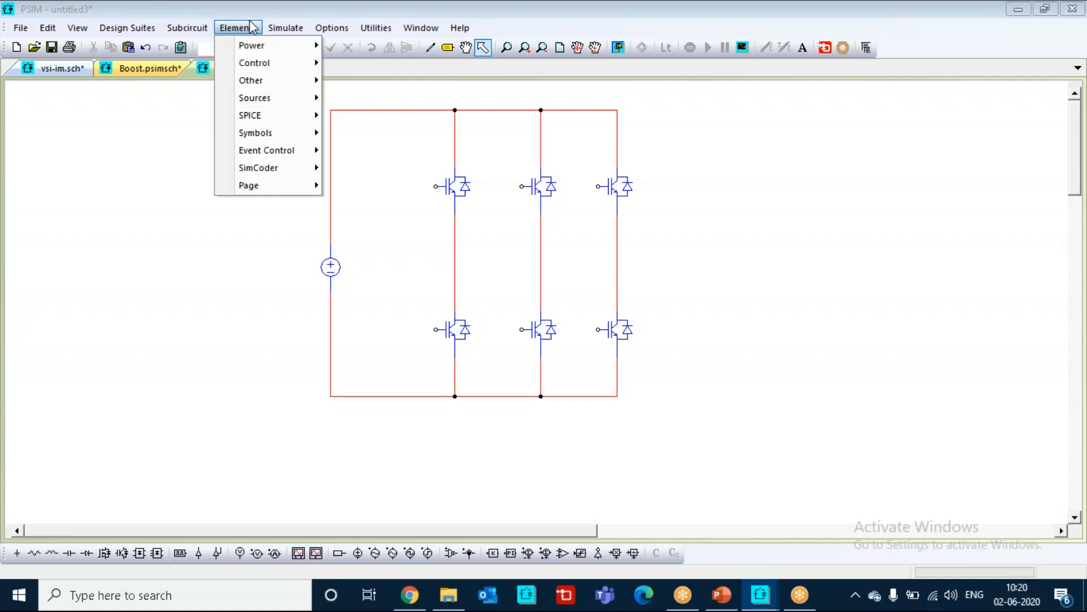
{"action": "left_click", "coordinate": [276, 474]}
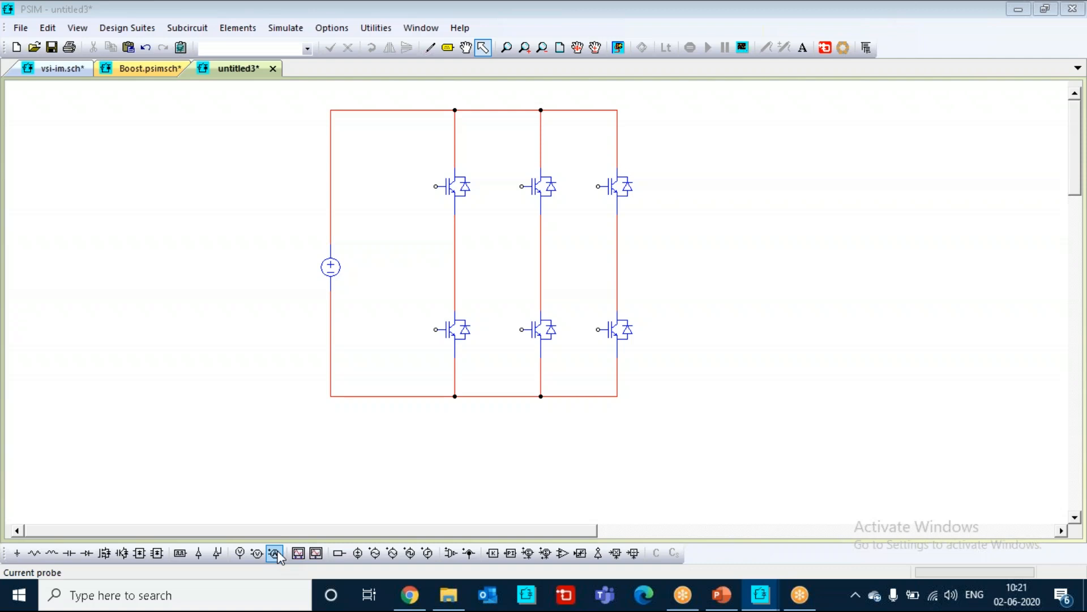
- Place three current probes in a descending staggered row beside the third inverter leg and end placement
{"action": "left_click", "coordinate": [275, 553]}
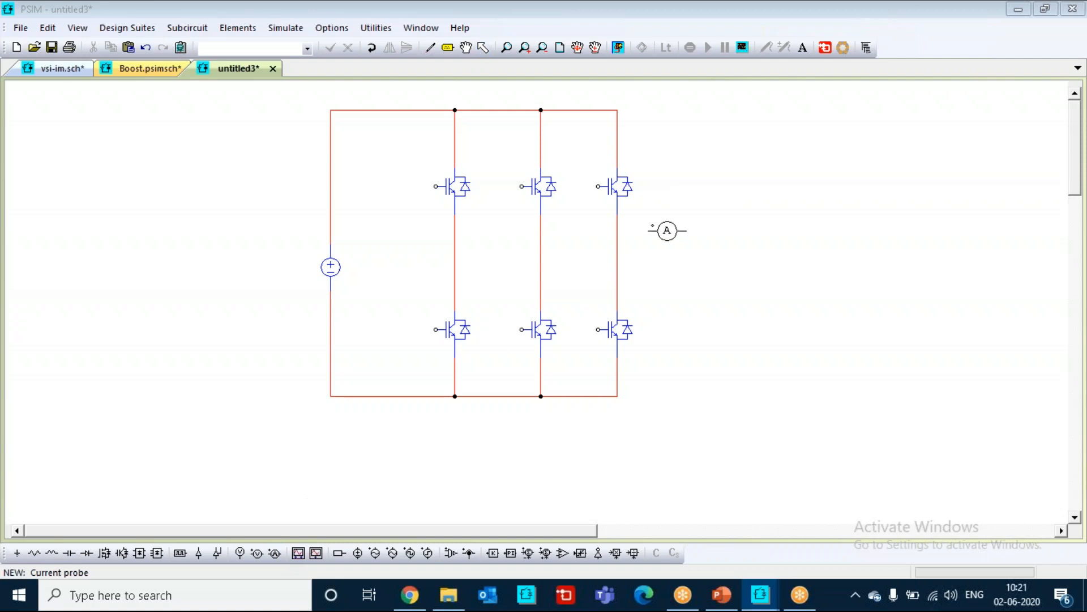
{"action": "left_click", "coordinate": [664, 223]}
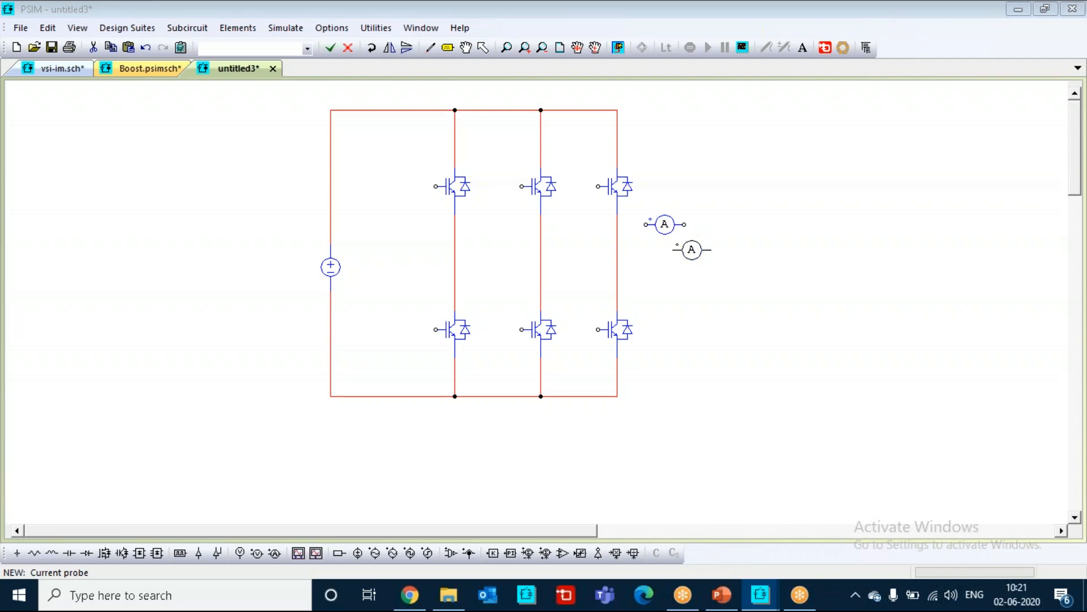
{"action": "left_click", "coordinate": [693, 253]}
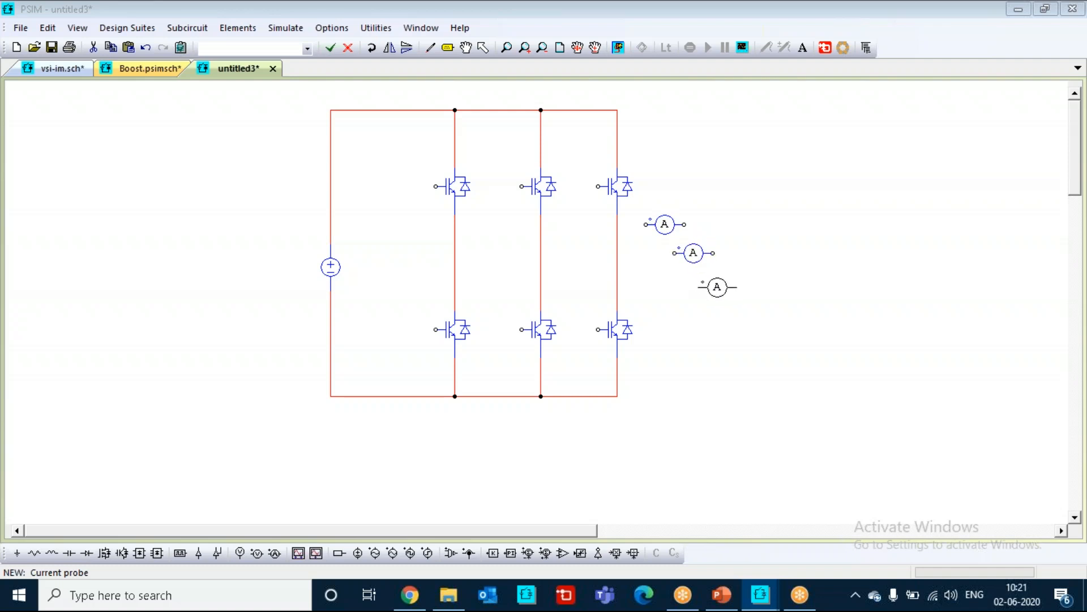
{"action": "left_click", "coordinate": [721, 282]}
{"action": "key", "text": "Escape"}
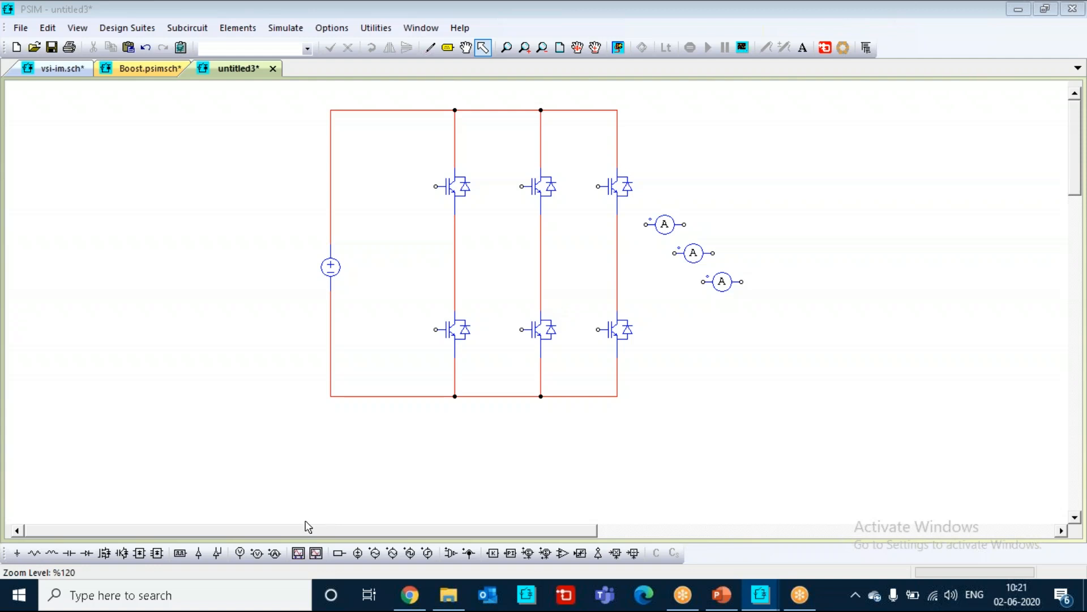
{"action": "left_click", "coordinate": [276, 554]}
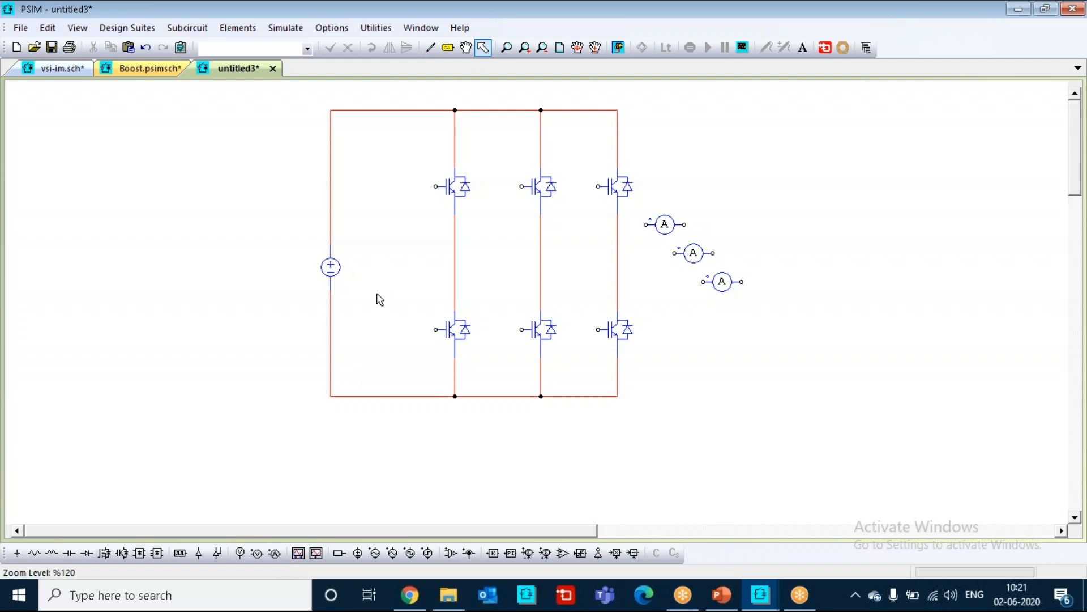
- Wire the upper, middle and lower current probes to the midpoints of the first, second and third inverter legs respectively
{"action": "left_click", "coordinate": [429, 49]}
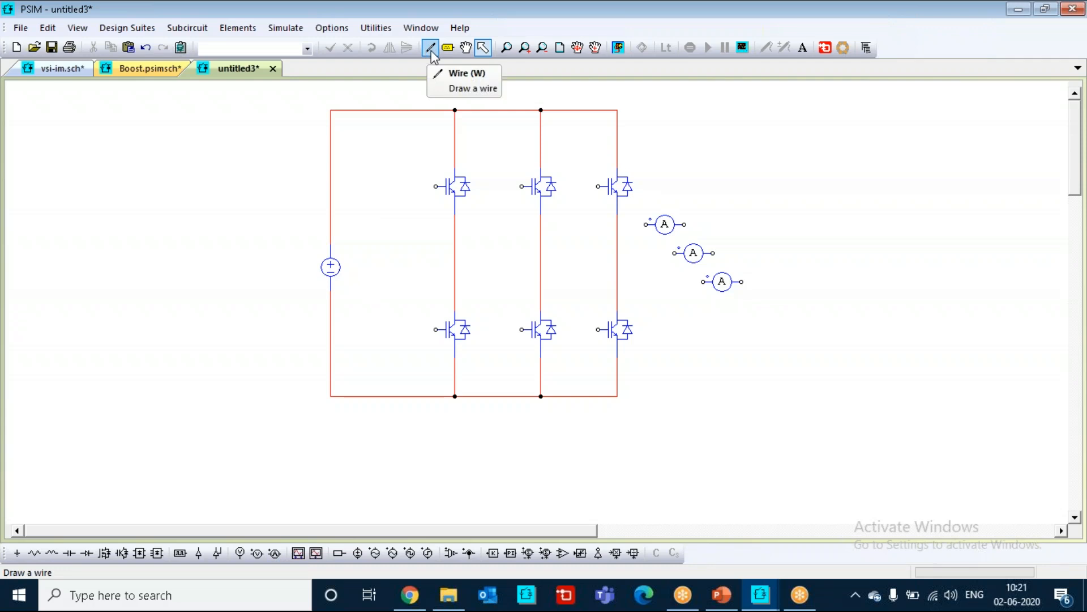
{"action": "left_click", "coordinate": [431, 50]}
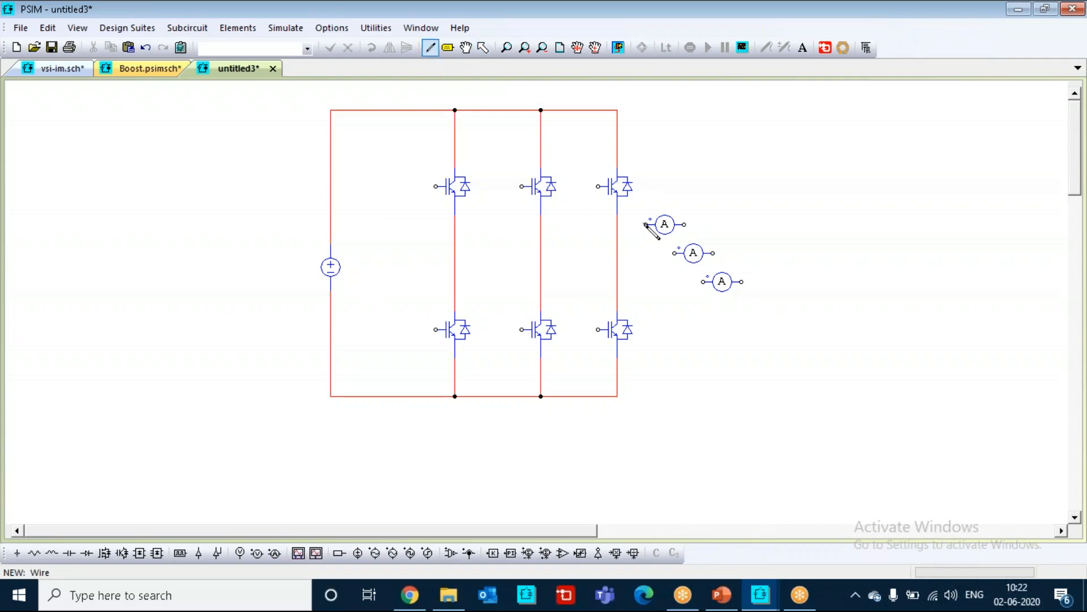
{"action": "left_click_drag", "start_coordinate": [646, 224], "coordinate": [456, 225]}
{"action": "left_click_drag", "start_coordinate": [674, 253], "coordinate": [541, 253]}
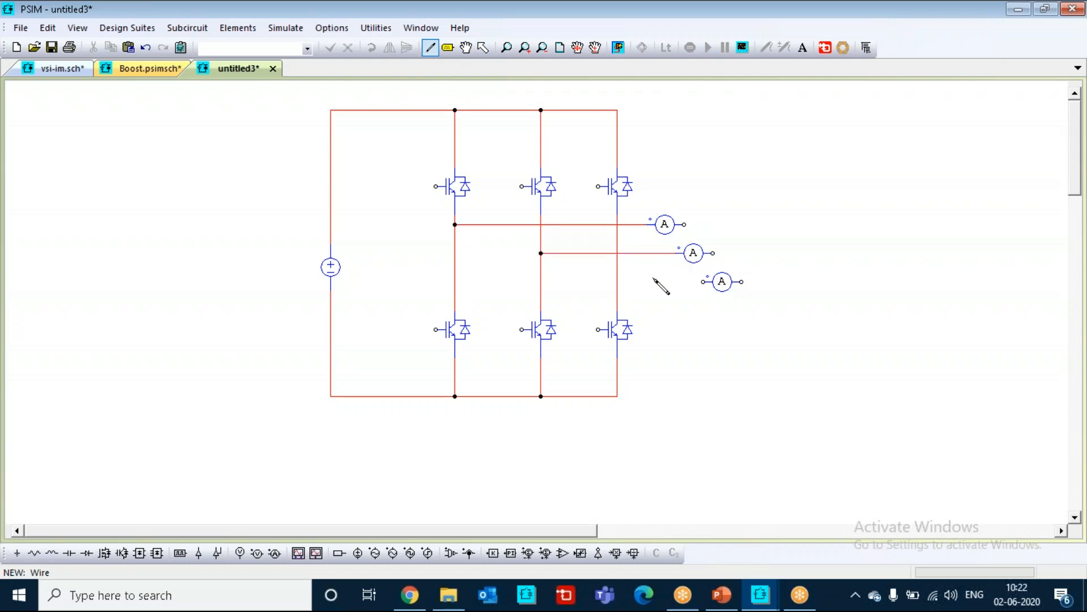
{"action": "mouse_move", "coordinate": [703, 281]}
{"action": "left_mouse_down"}
{"action": "mouse_move", "coordinate": [606, 294]}
{"action": "mouse_move", "coordinate": [617, 281]}
{"action": "left_mouse_up"}
{"action": "key", "text": "Escape"}
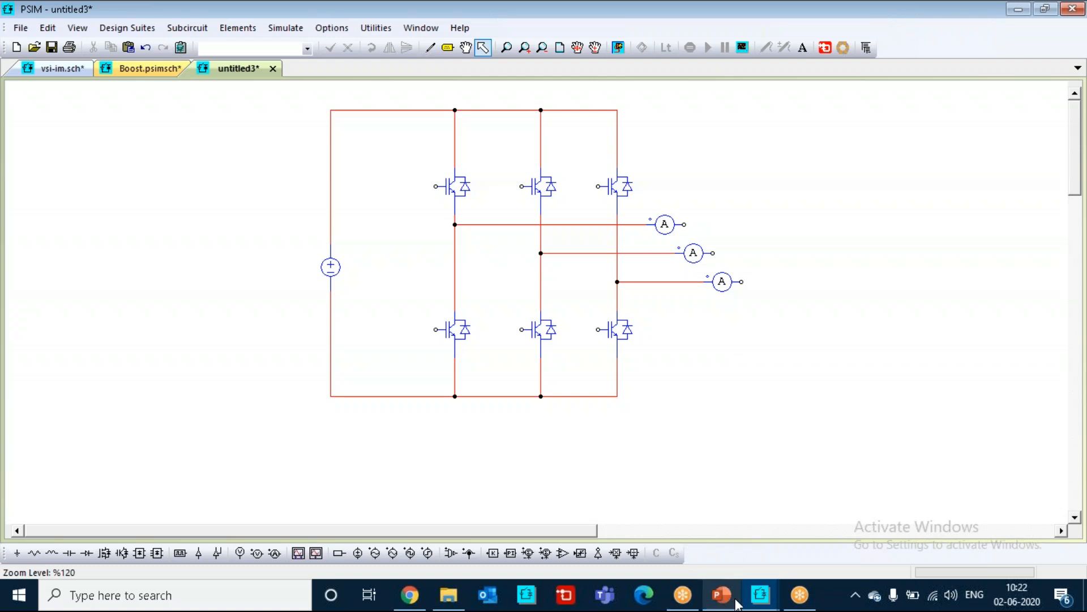
- Check the reference motor drive circuit on the PowerPoint slide and return to the untitled3 schematic in PSIM
{"action": "left_click", "coordinate": [734, 600]}
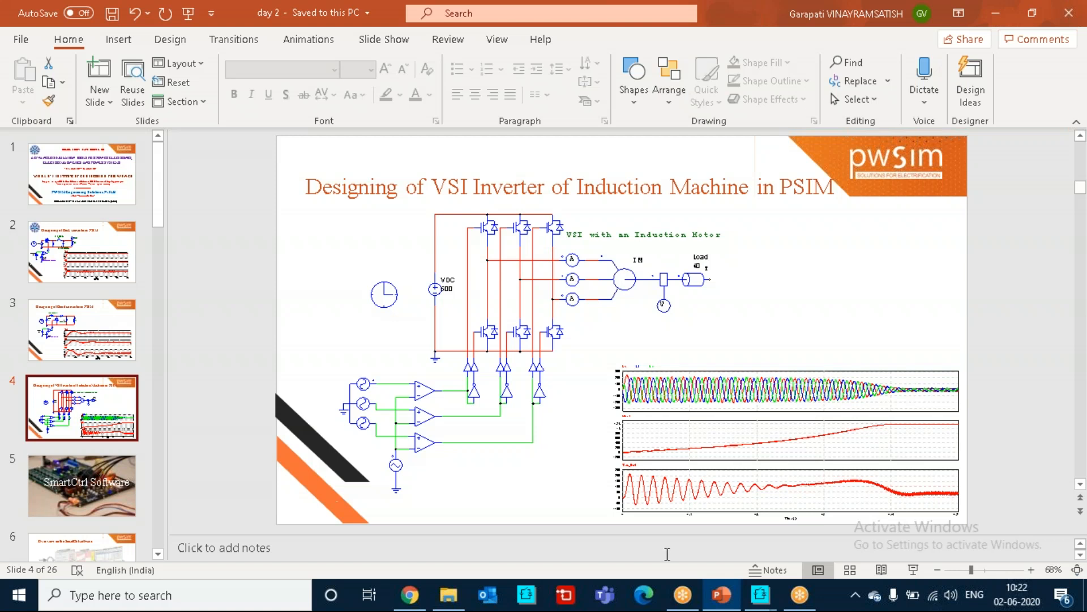
{"action": "mouse_move", "coordinate": [763, 607]}
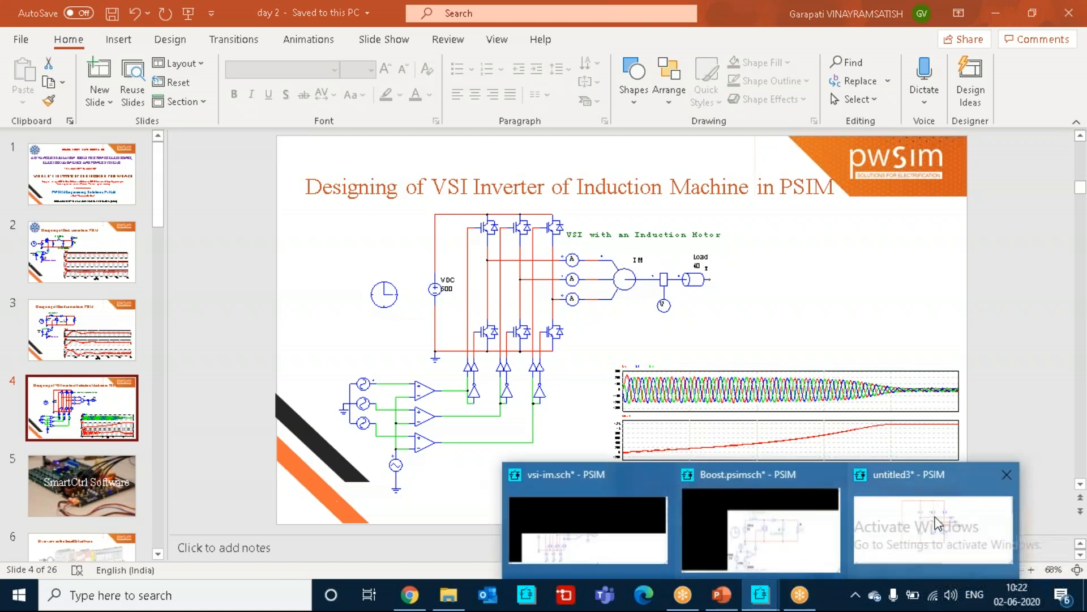
{"action": "left_click", "coordinate": [932, 518]}
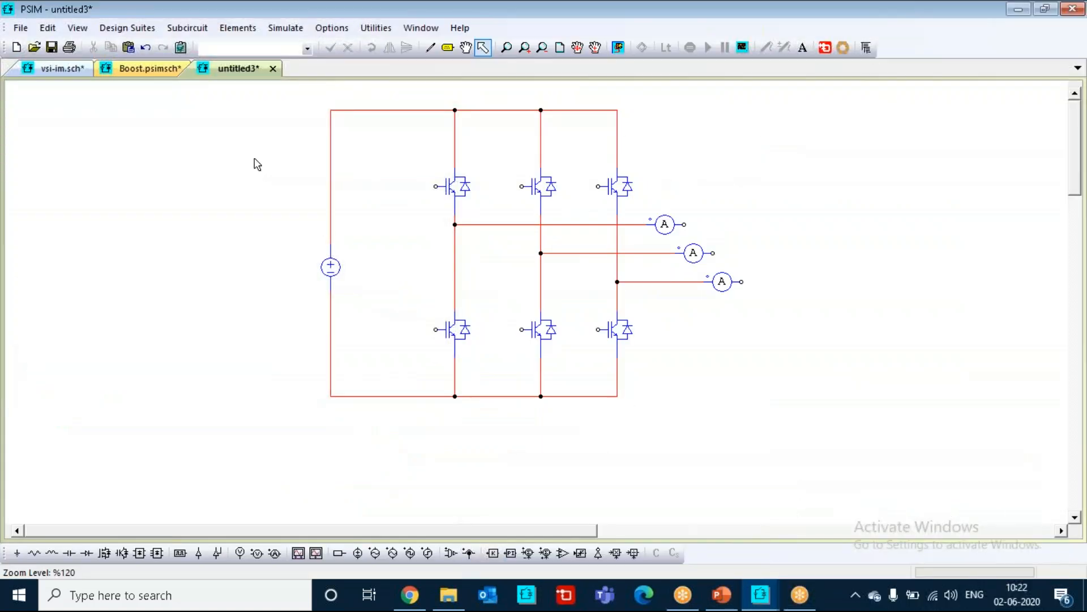
- Place a squirrel-cage induction machine beside the three current probes, aligning its phase terminals with them, and end placement
{"action": "left_click", "coordinate": [241, 28]}
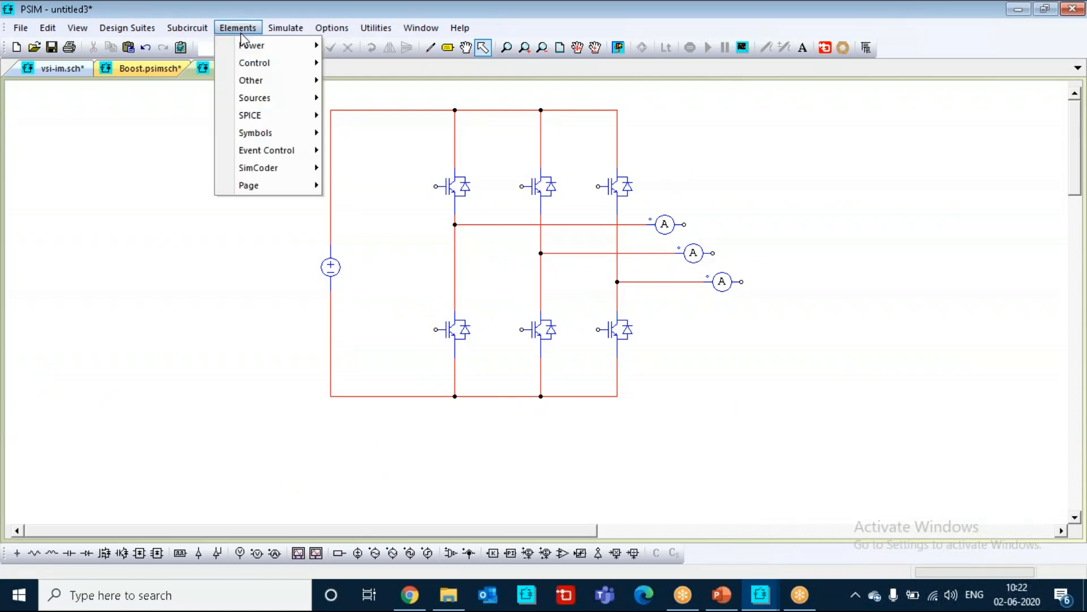
{"action": "mouse_move", "coordinate": [247, 44]}
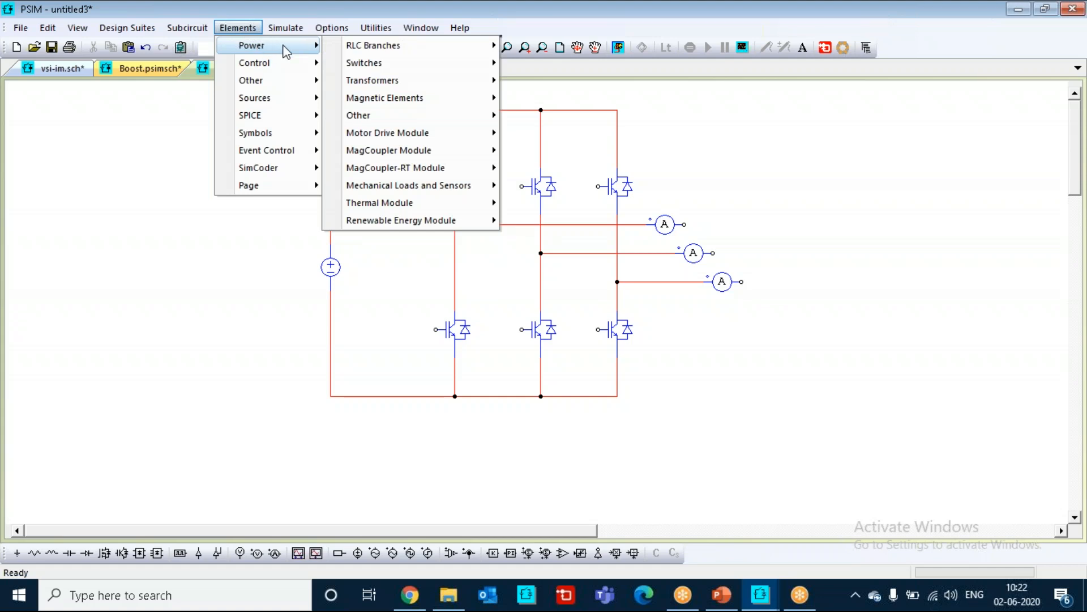
{"action": "mouse_move", "coordinate": [360, 46]}
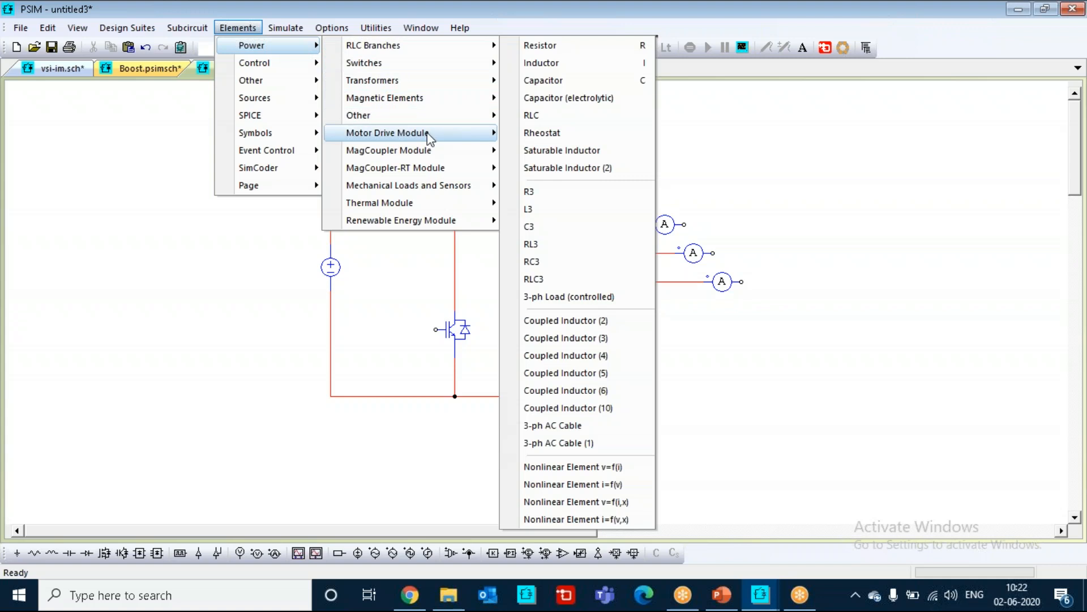
{"action": "mouse_move", "coordinate": [428, 136]}
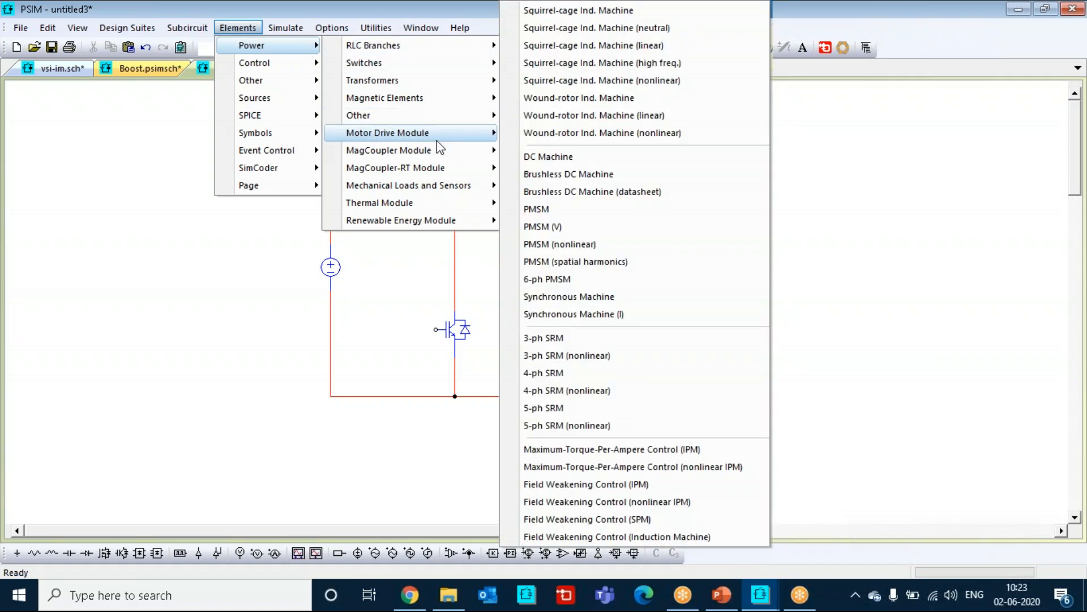
{"action": "left_click", "coordinate": [615, 11]}
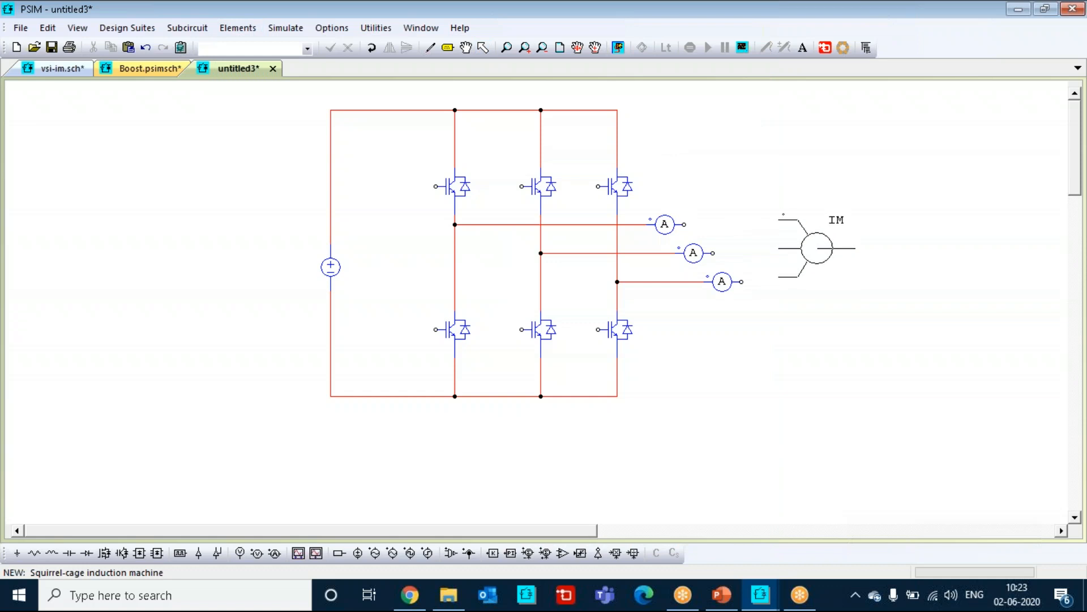
{"action": "left_click", "coordinate": [818, 253]}
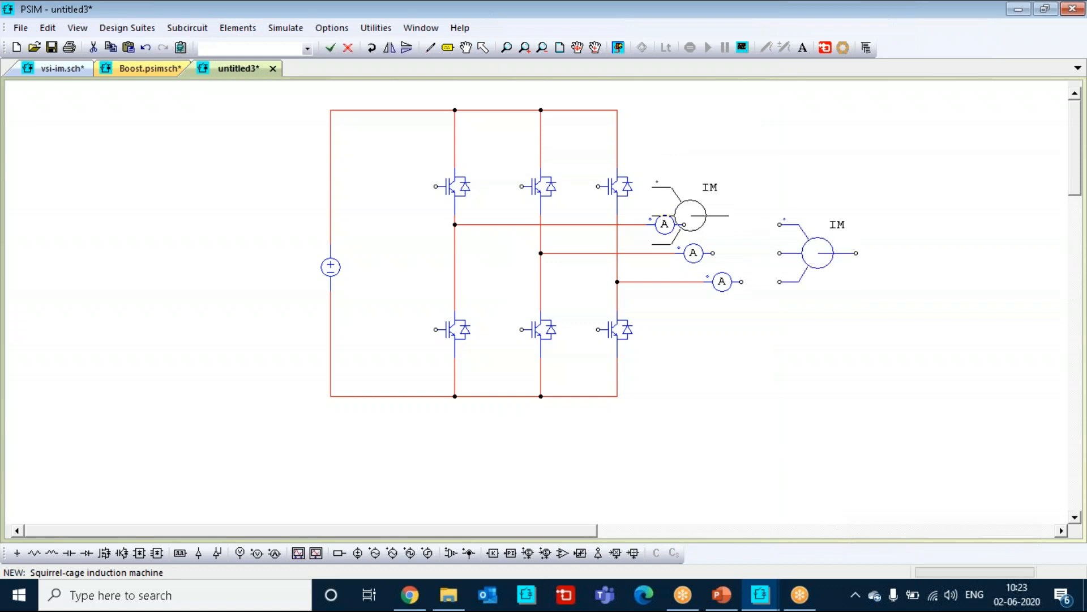
{"action": "key", "text": "Escape"}
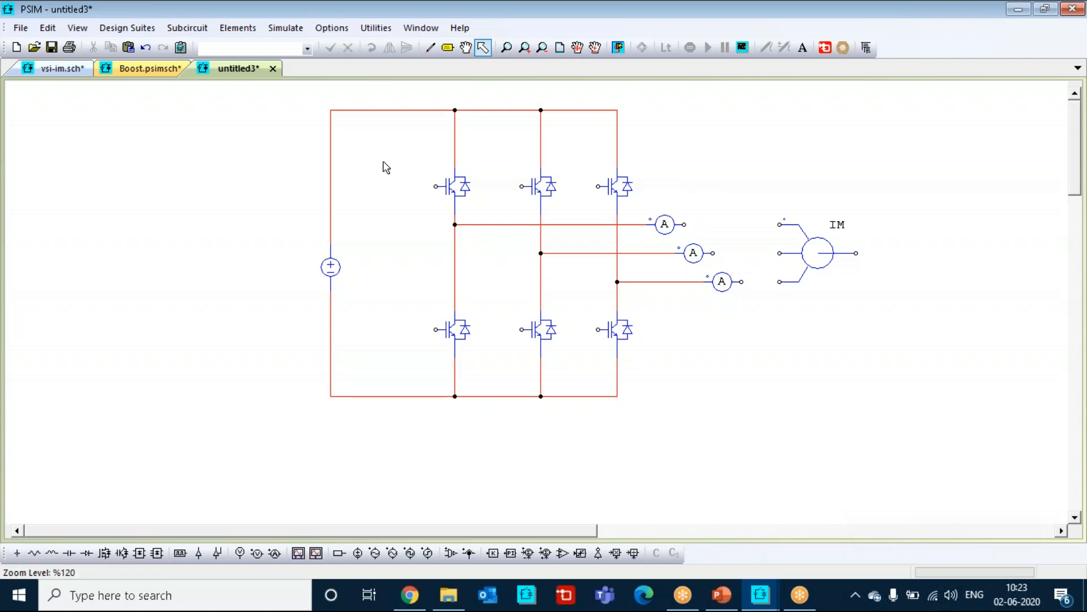
{"action": "left_click", "coordinate": [248, 31]}
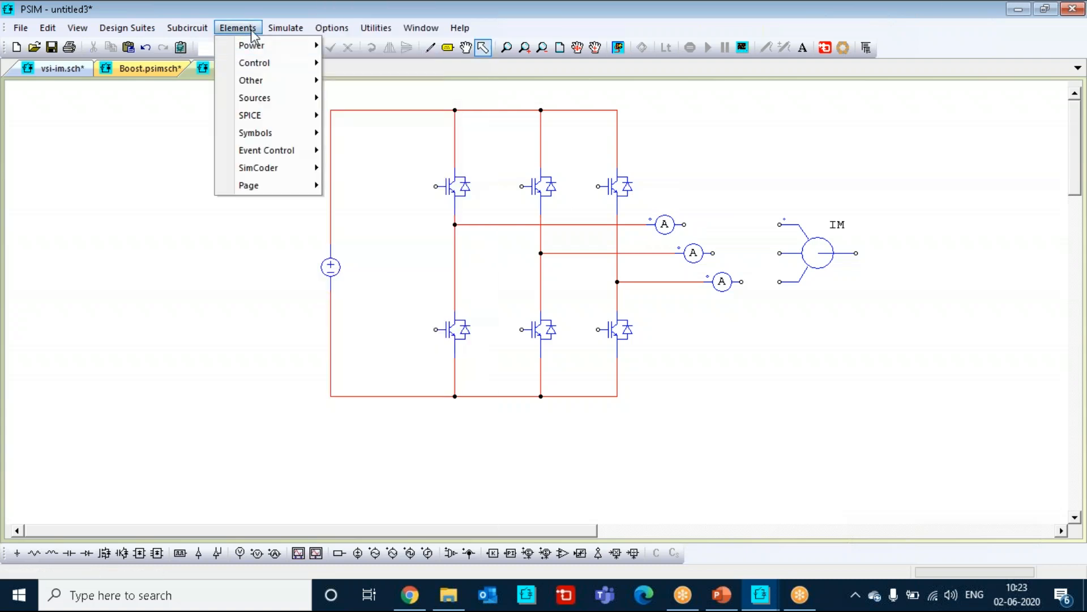
{"action": "mouse_move", "coordinate": [273, 83]}
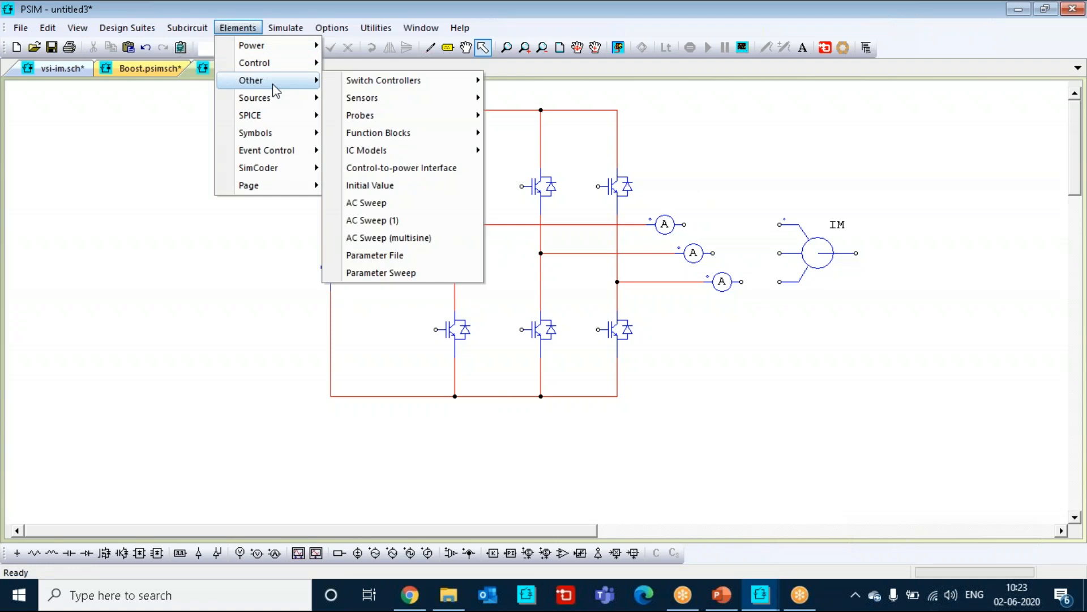
{"action": "mouse_move", "coordinate": [296, 48]}
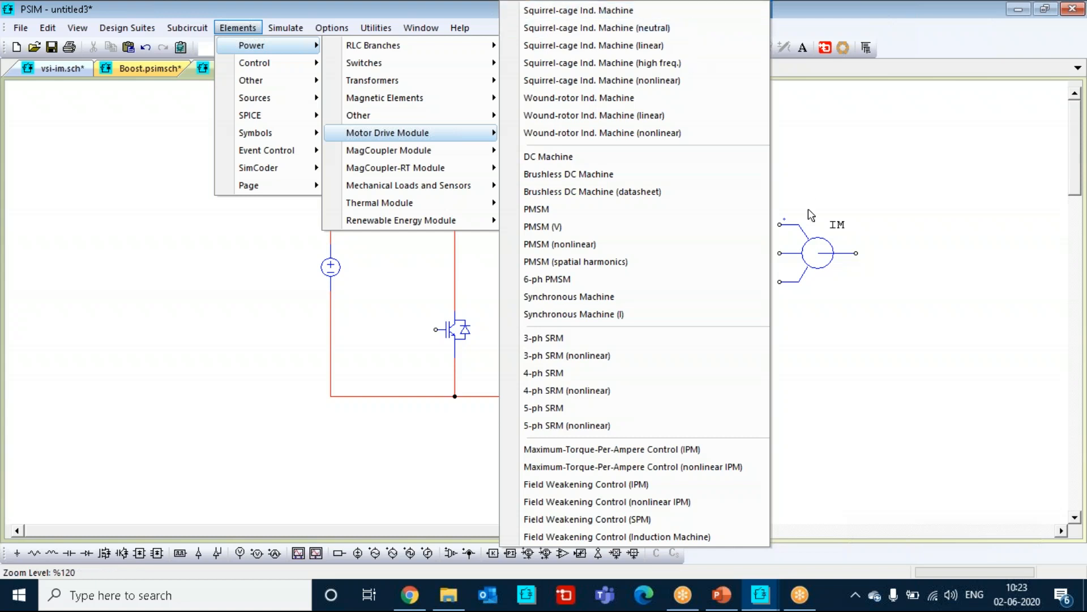
{"action": "left_click", "coordinate": [683, 11]}
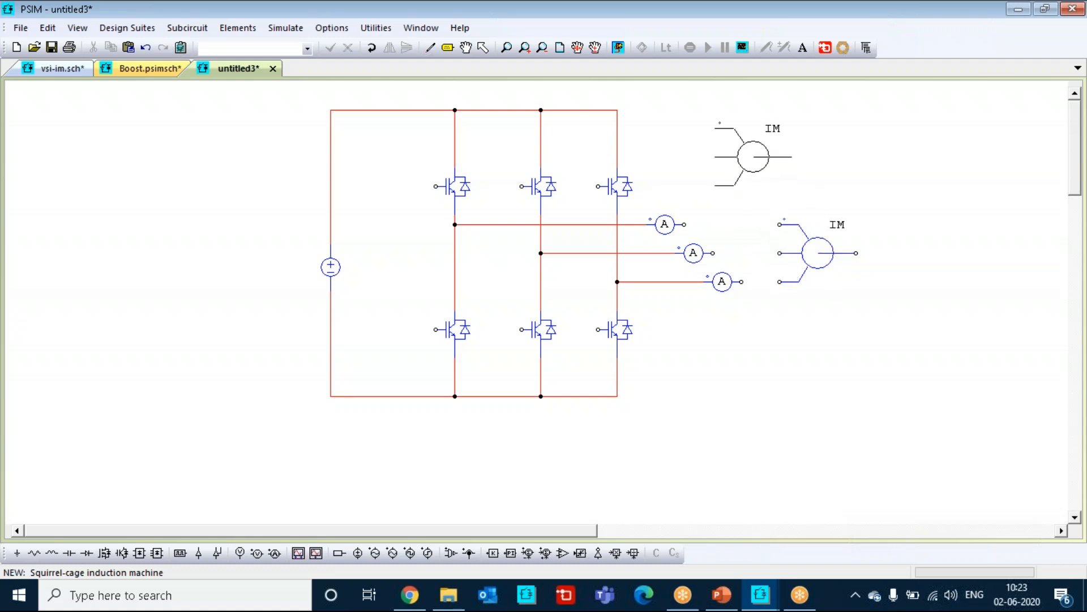
{"action": "key", "text": "Escape"}
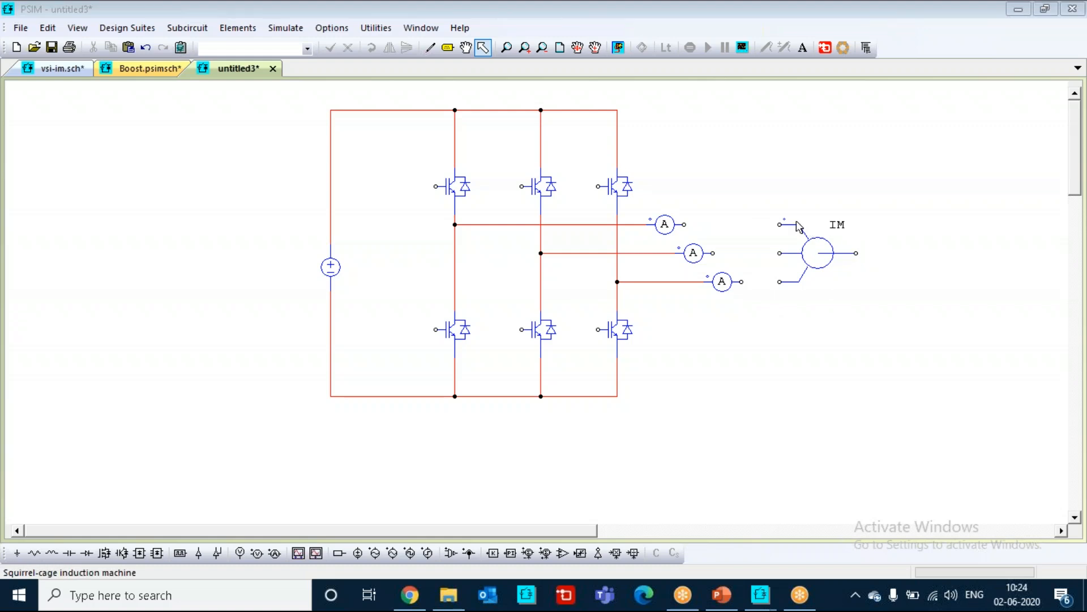
- Place a speed sensor beside the induction motor, in line with its shaft terminal, and end placement
{"action": "left_click", "coordinate": [236, 33]}
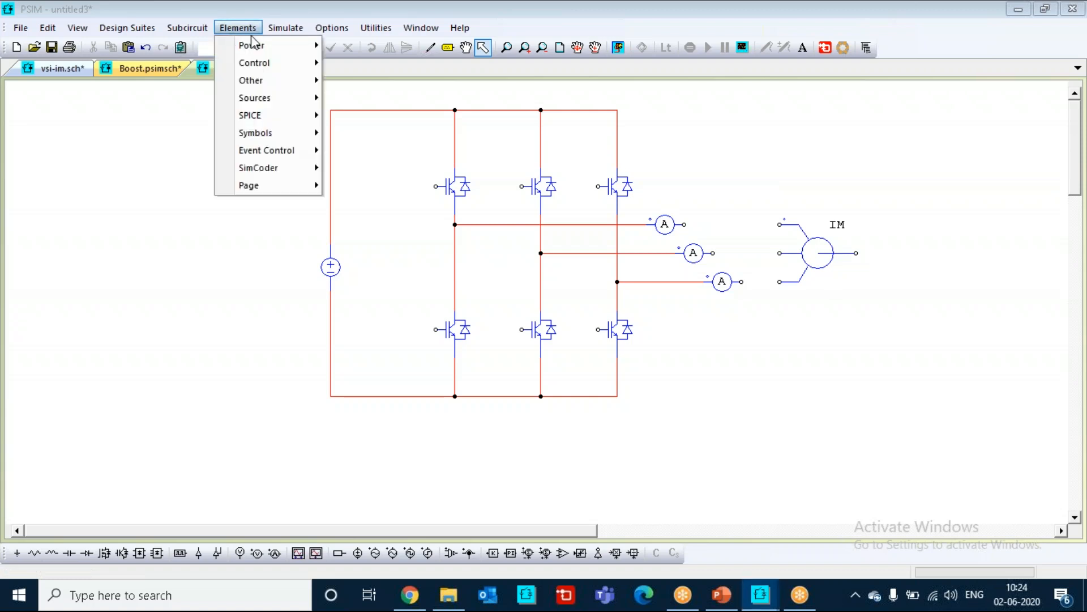
{"action": "mouse_move", "coordinate": [261, 46]}
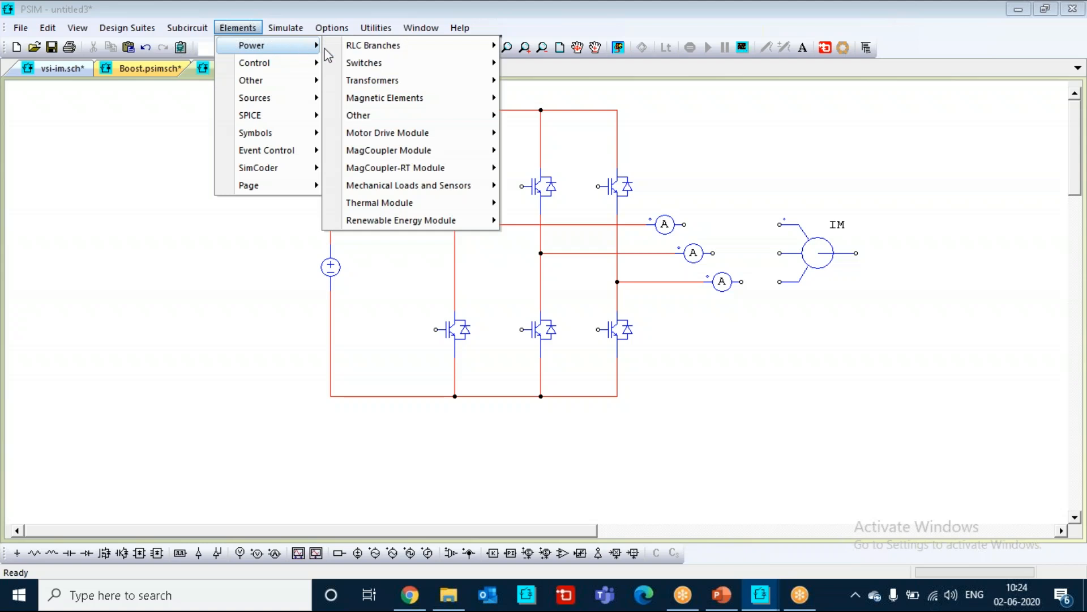
{"action": "mouse_move", "coordinate": [448, 189]}
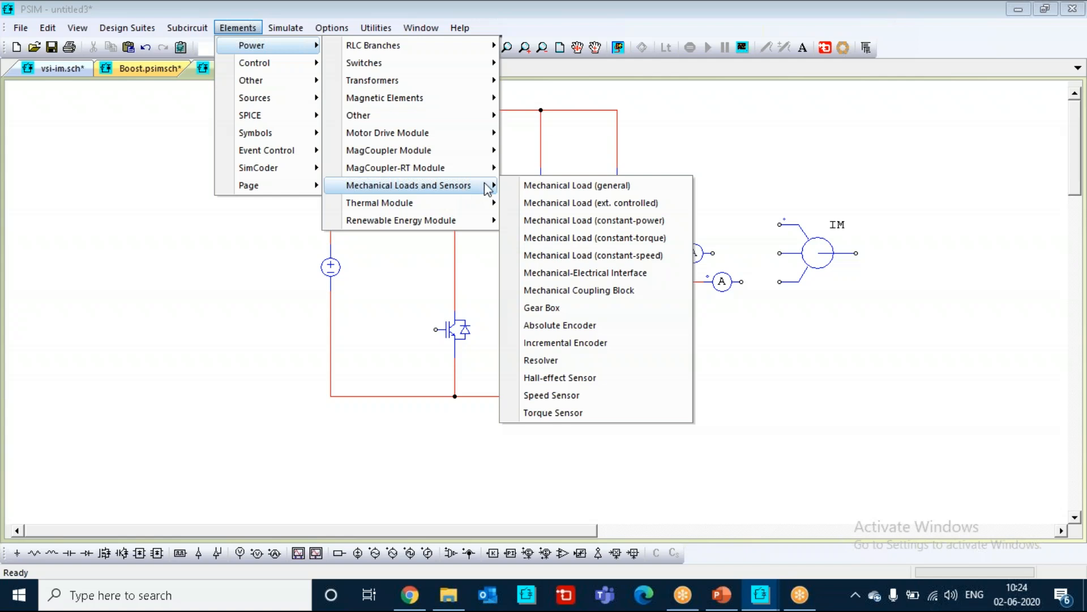
{"action": "left_click", "coordinate": [591, 400]}
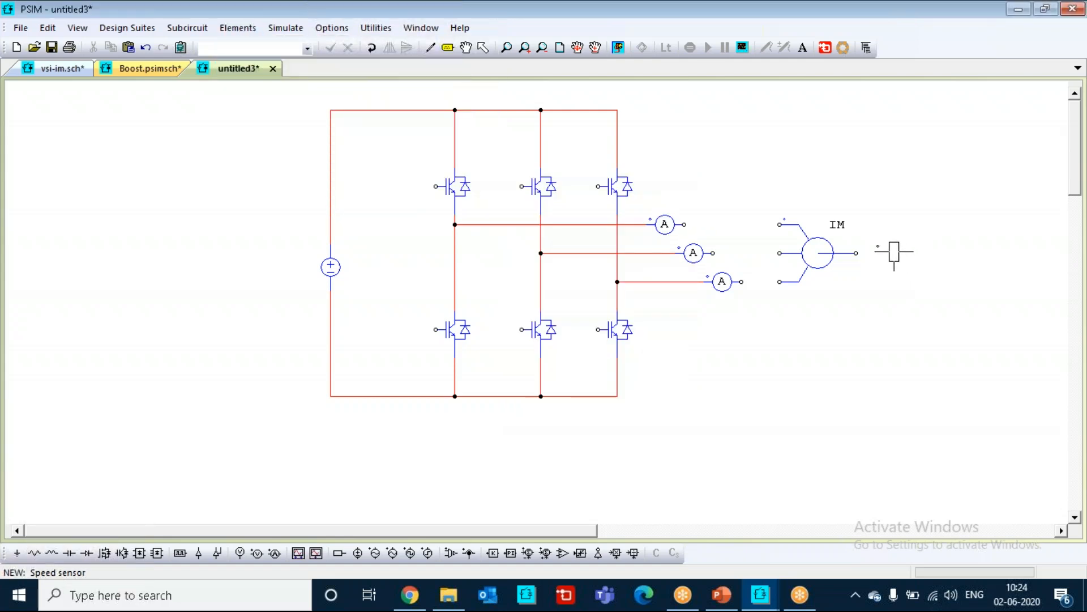
{"action": "left_click", "coordinate": [893, 253]}
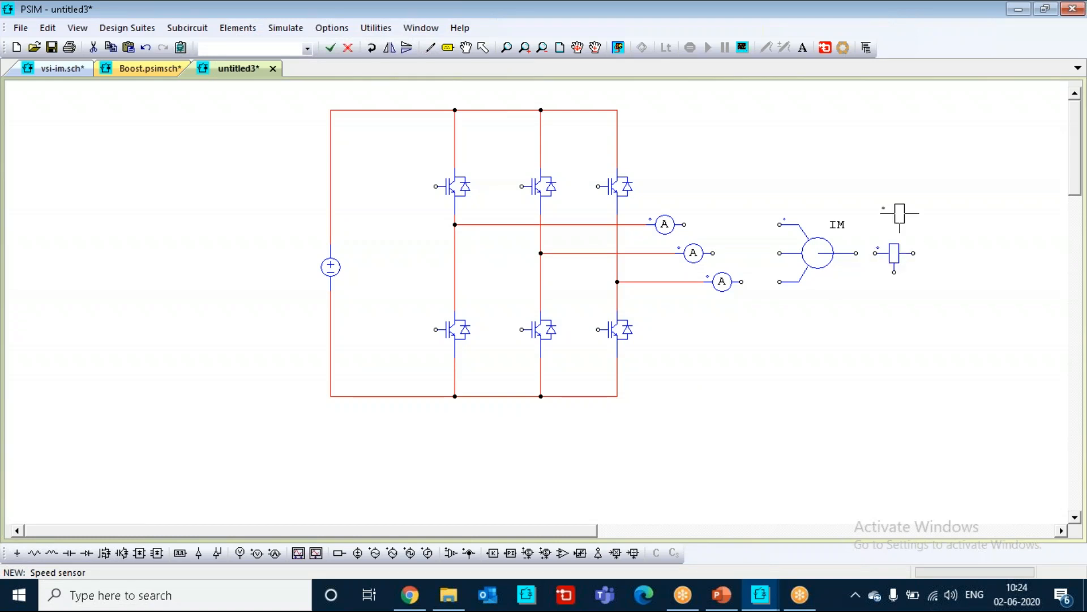
{"action": "key", "text": "Escape"}
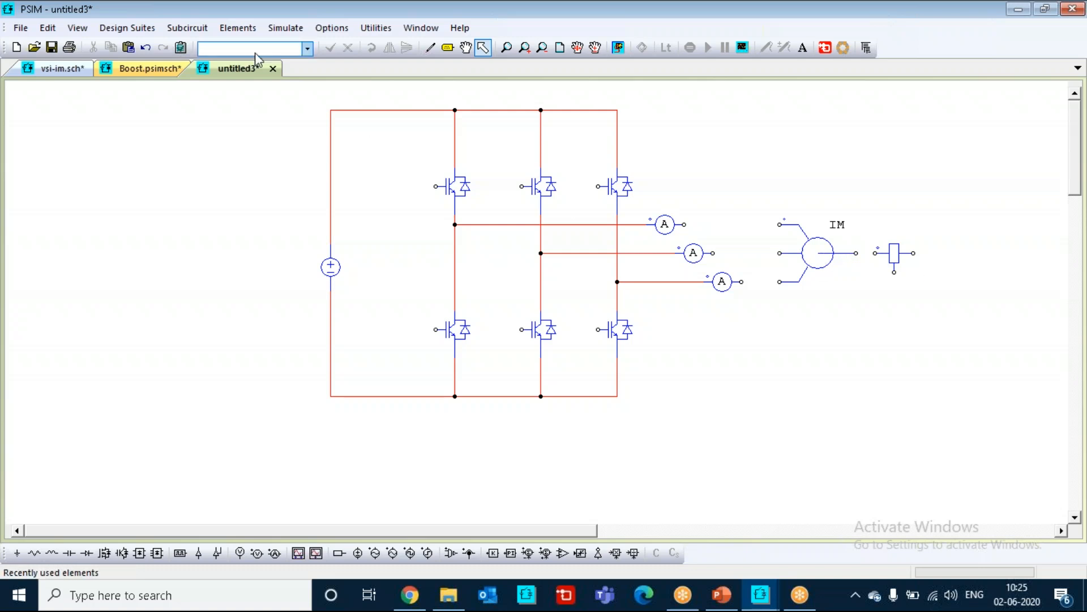
- Place a constant-torque mechanical load beside the speed sensor, in line with the motor shaft, and end placement
{"action": "left_click", "coordinate": [237, 29]}
{"action": "mouse_move", "coordinate": [265, 51]}
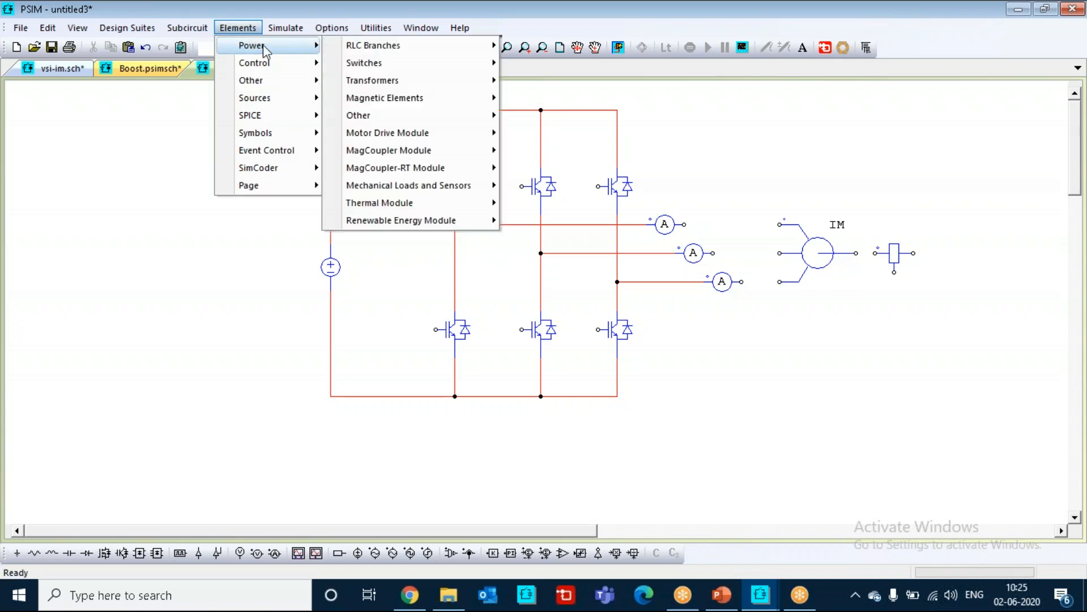
{"action": "mouse_move", "coordinate": [454, 138]}
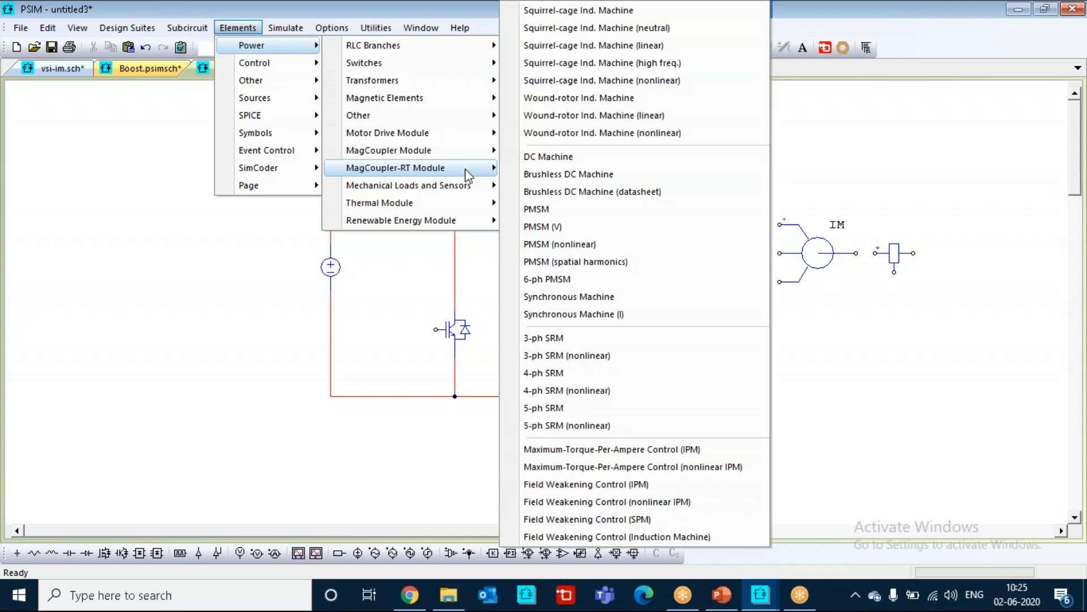
{"action": "mouse_move", "coordinate": [475, 186]}
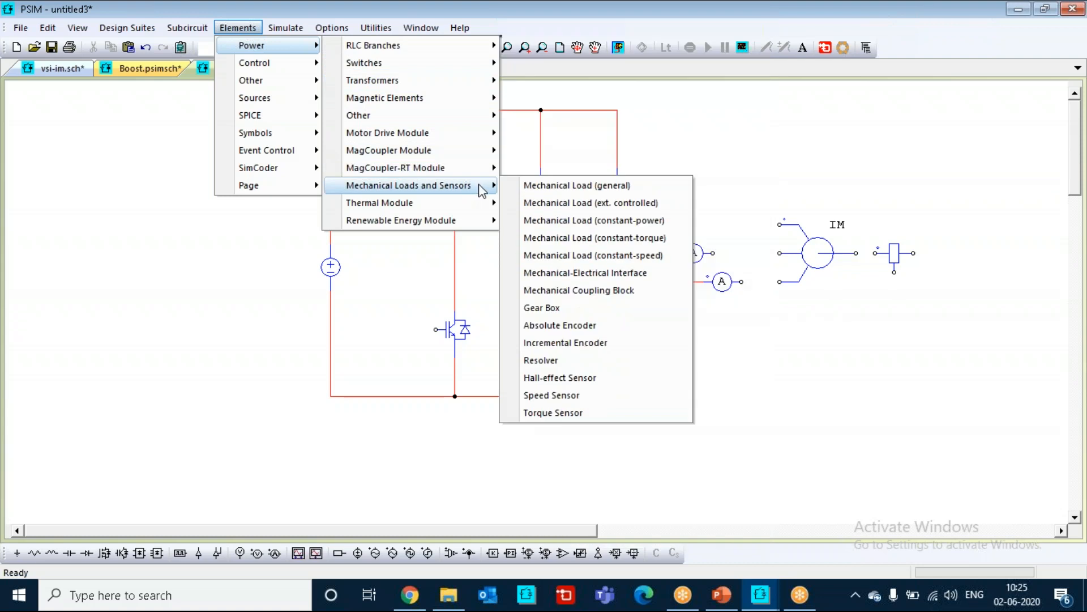
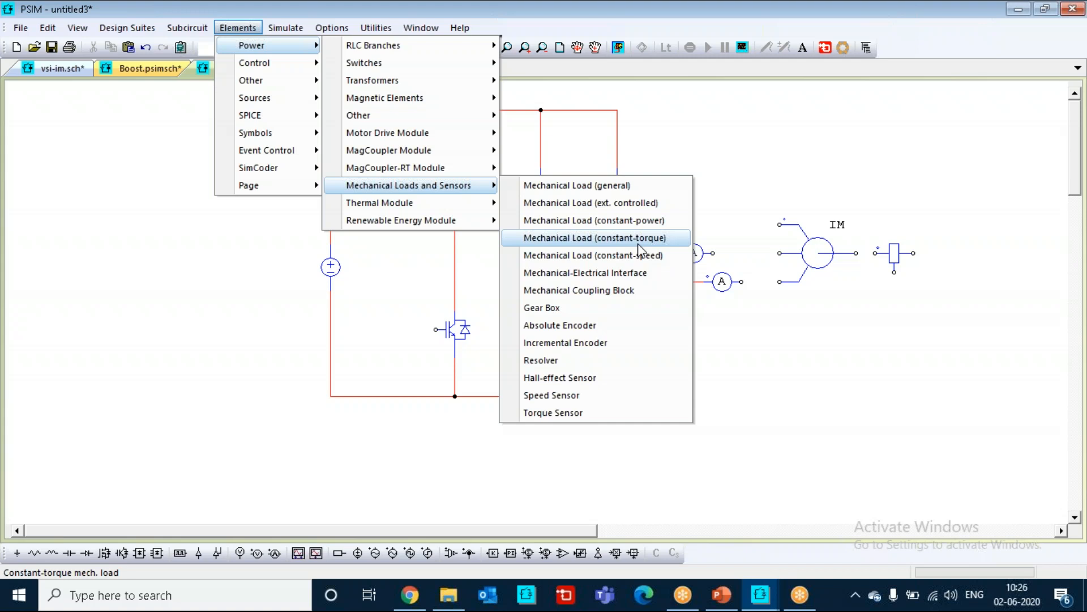
{"action": "left_click", "coordinate": [638, 246]}
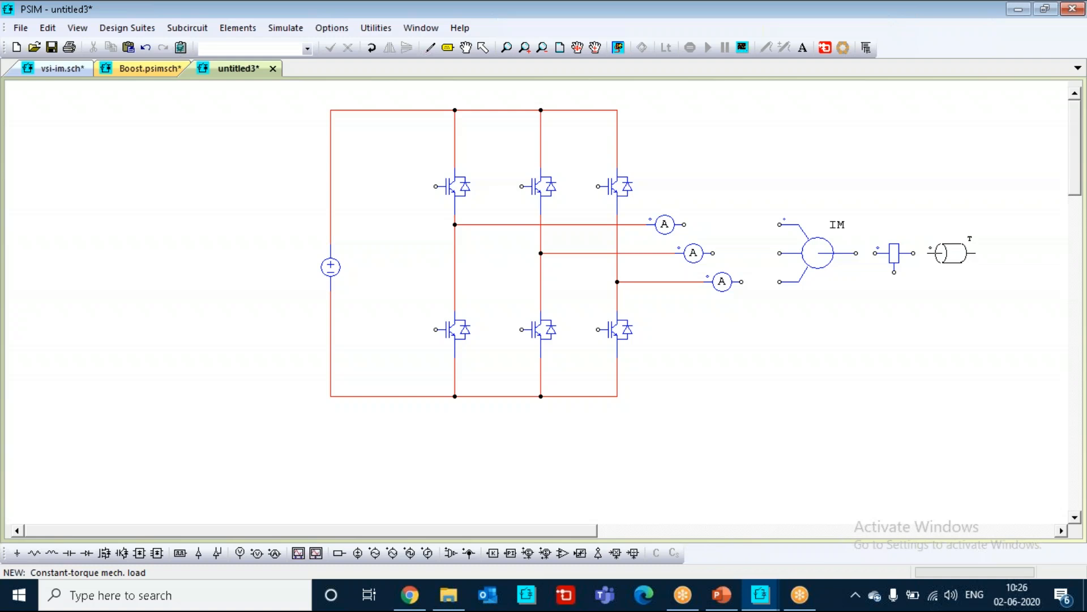
{"action": "left_click", "coordinate": [946, 252]}
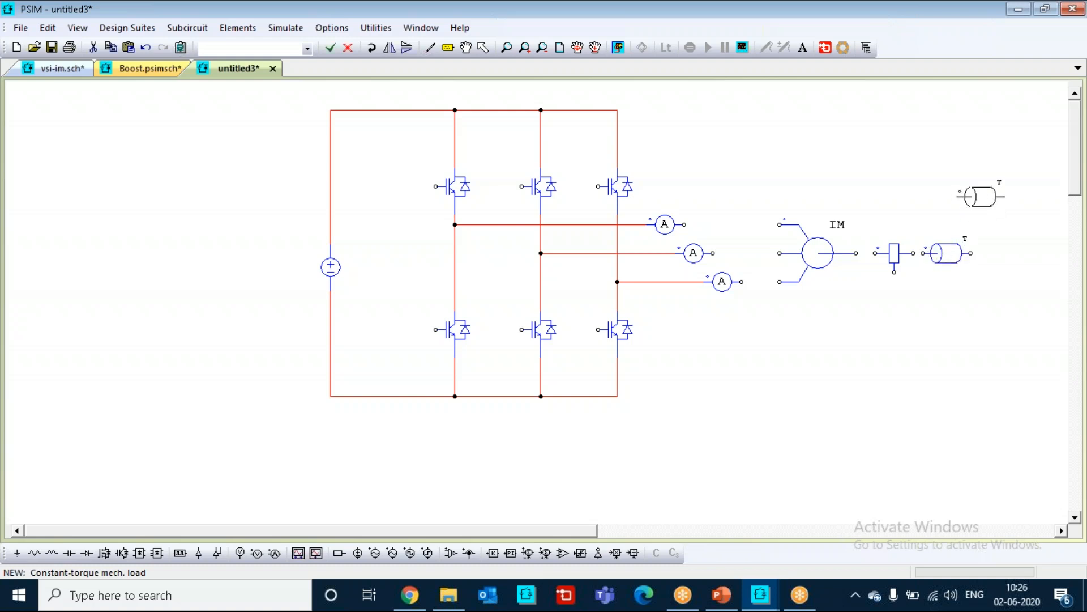
{"action": "key", "text": "Escape"}
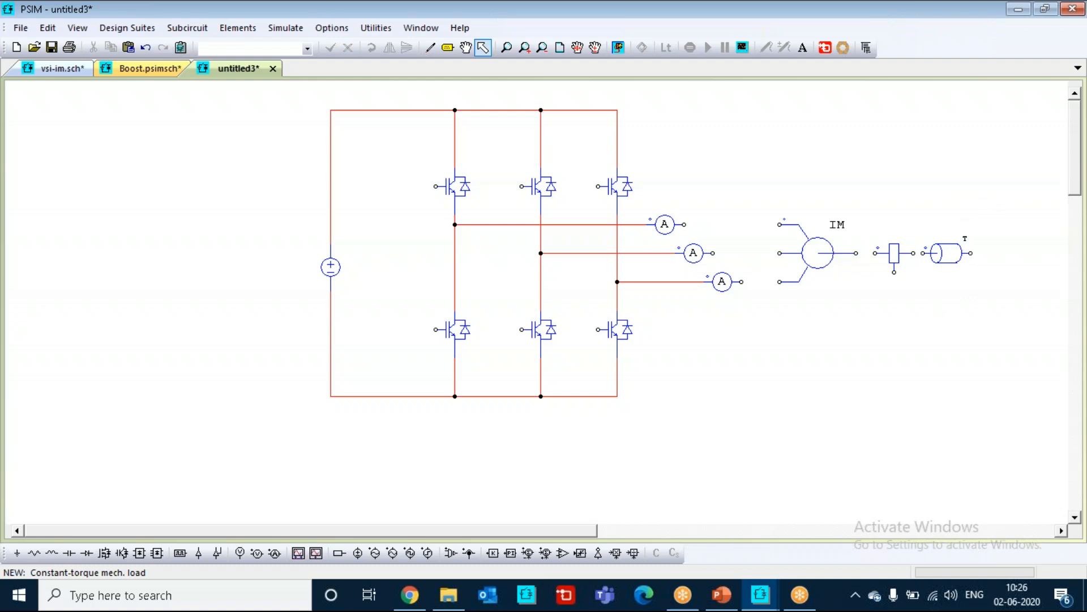
- Wire the free terminals of the three current probes to the corresponding phase terminals of the induction motor
{"action": "left_click", "coordinate": [432, 50]}
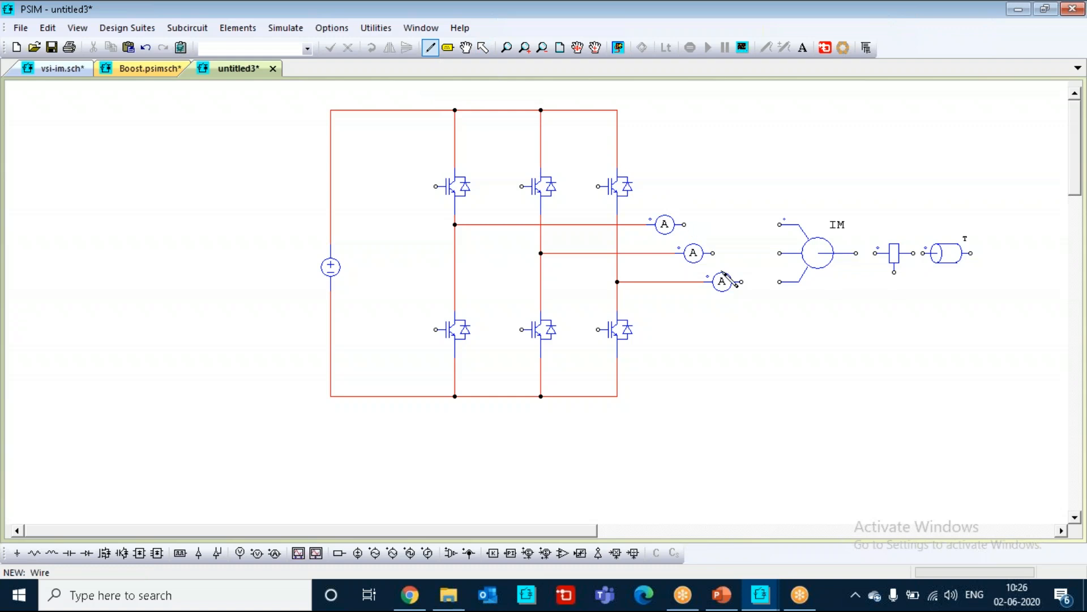
{"action": "left_click_drag", "start_coordinate": [713, 254], "coordinate": [780, 254]}
{"action": "left_click_drag", "start_coordinate": [742, 282], "coordinate": [779, 282]}
{"action": "left_click_drag", "start_coordinate": [684, 224], "coordinate": [779, 225]}
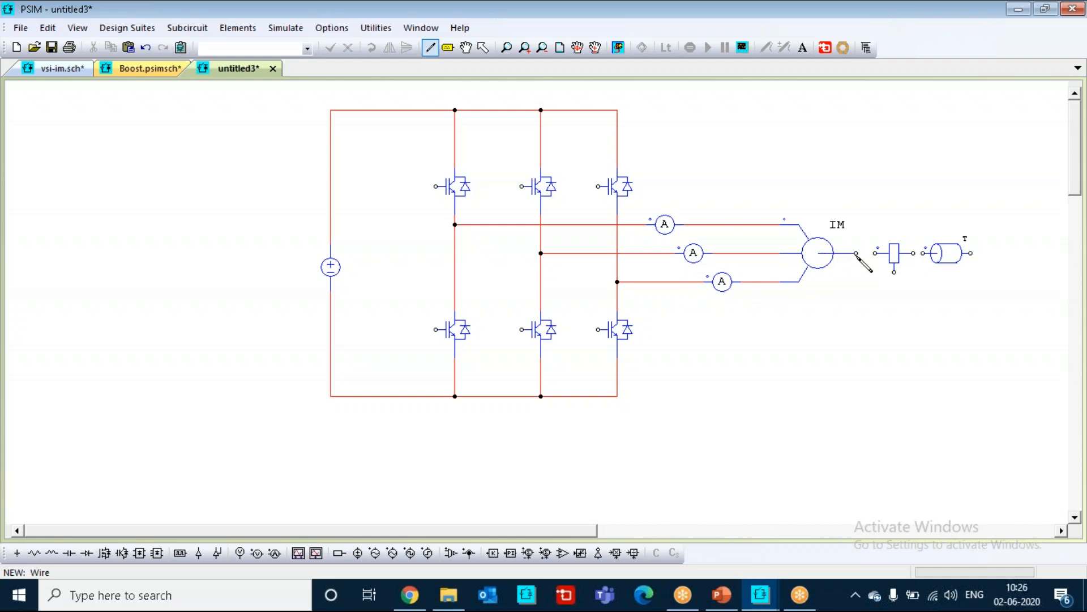
- Wire the motor shaft to the speed sensor and the sensor to the constant-torque load, and end wiring
{"action": "left_click_drag", "start_coordinate": [857, 255], "coordinate": [876, 255]}
{"action": "left_click_drag", "start_coordinate": [923, 254], "coordinate": [914, 254]}
{"action": "key", "text": "Escape"}
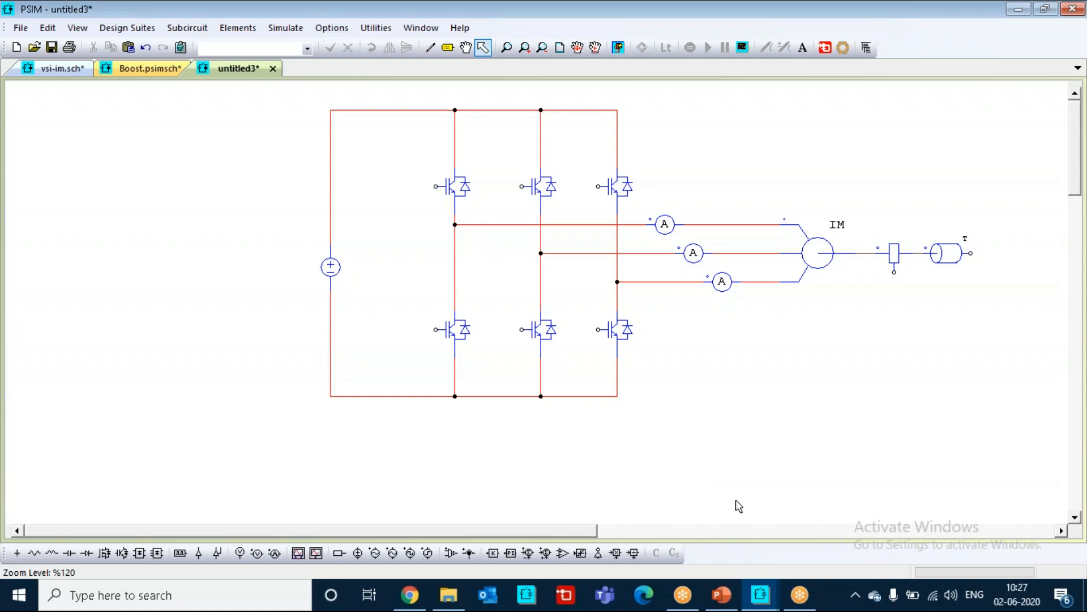
- Examine the gating and control circuit on the PowerPoint reference slide and return to the untitled3 schematic in PSIM
{"action": "left_click", "coordinate": [720, 595]}
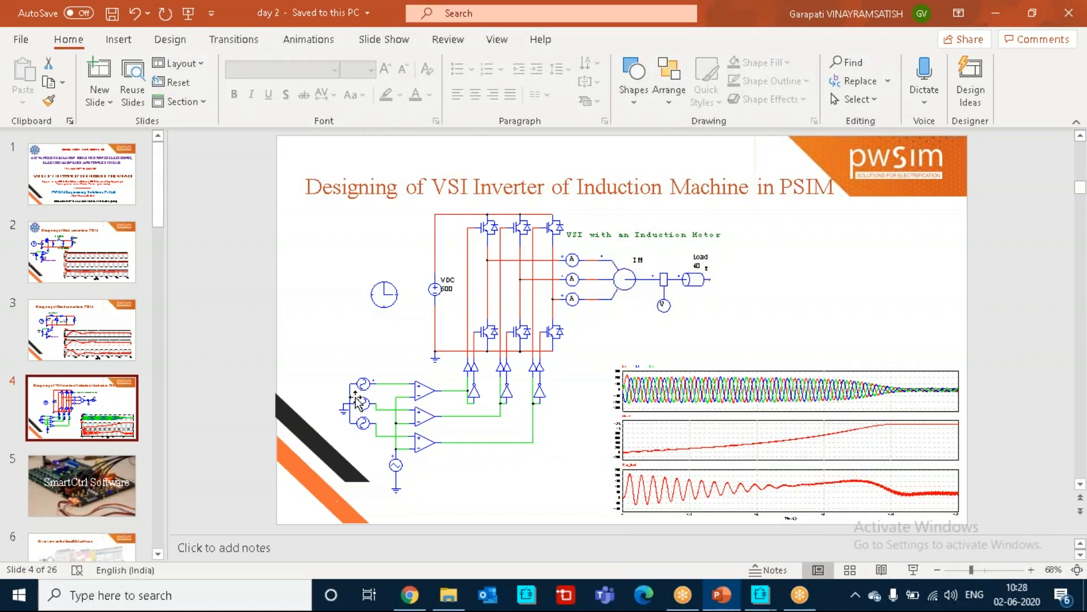
{"action": "mouse_move", "coordinate": [761, 596]}
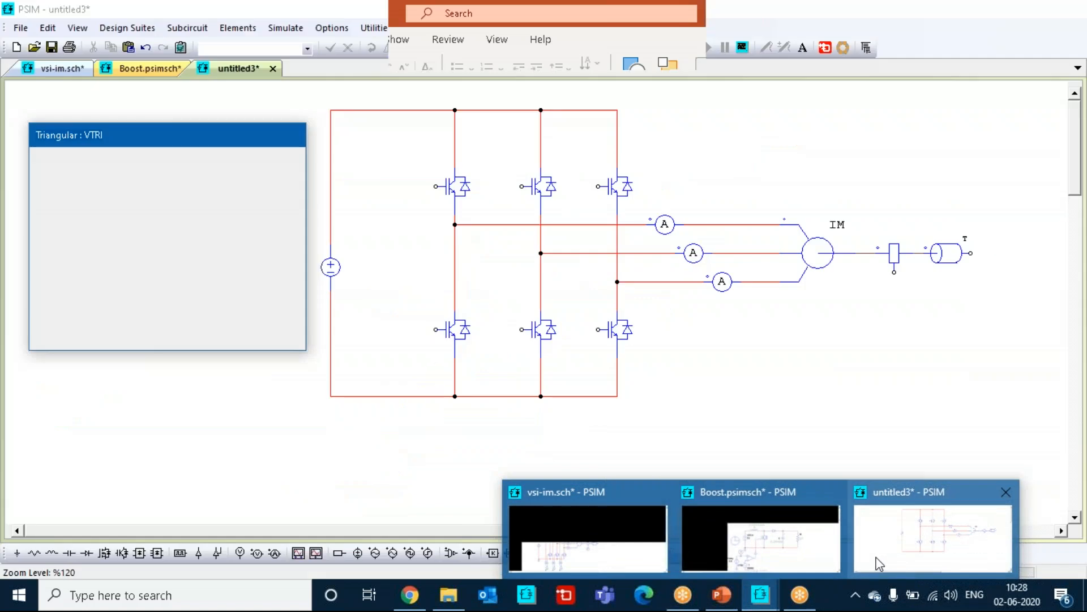
{"action": "left_click", "coordinate": [879, 564]}
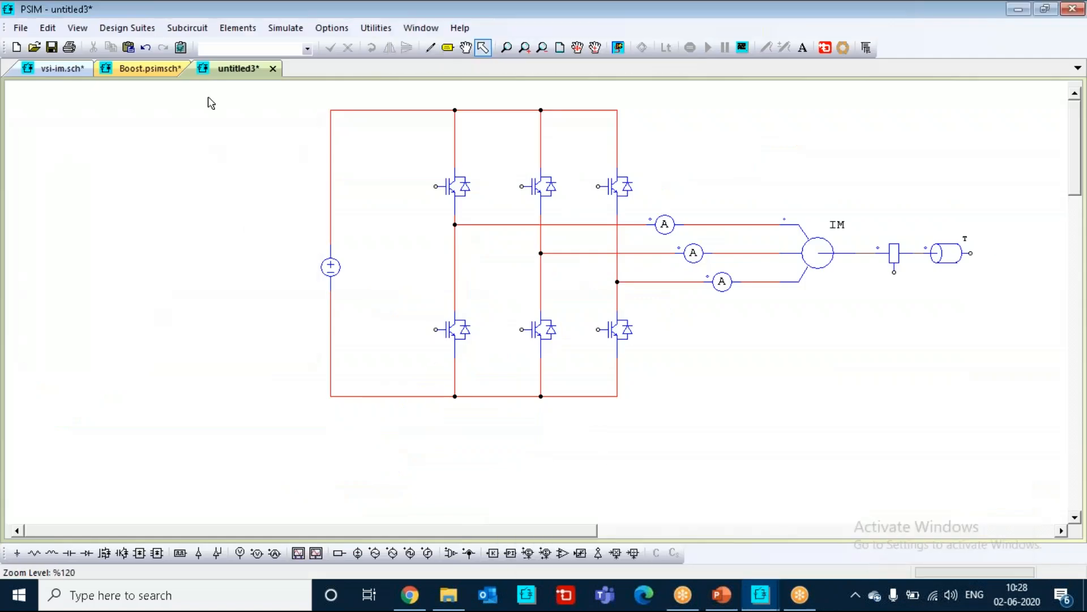
- Place a 3-ph Sine voltage source below and beside the inverter's DC source, and end placement
{"action": "left_click", "coordinate": [238, 27]}
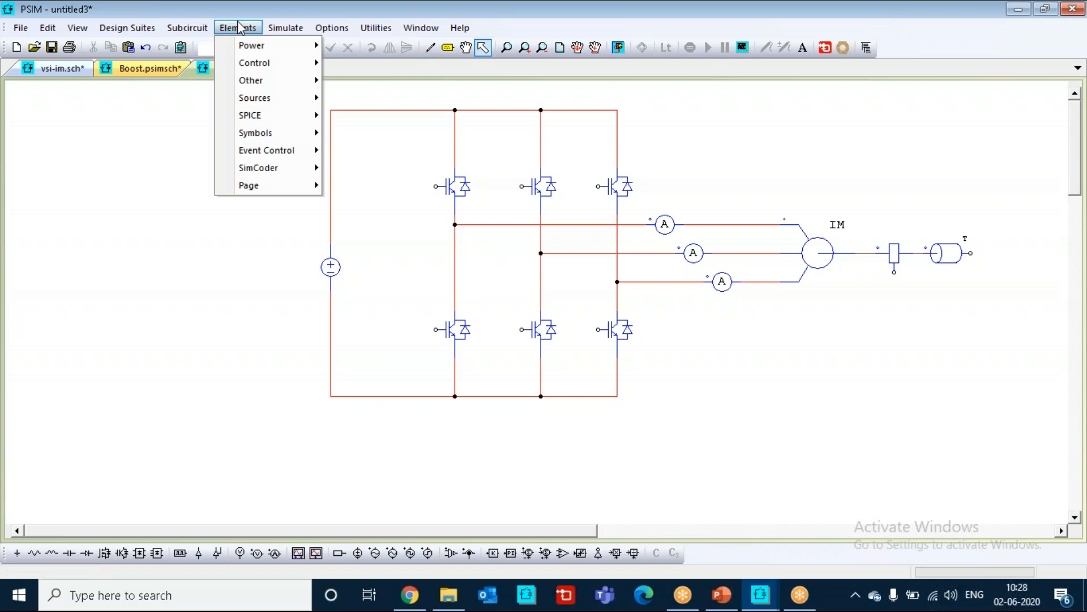
{"action": "mouse_move", "coordinate": [269, 102]}
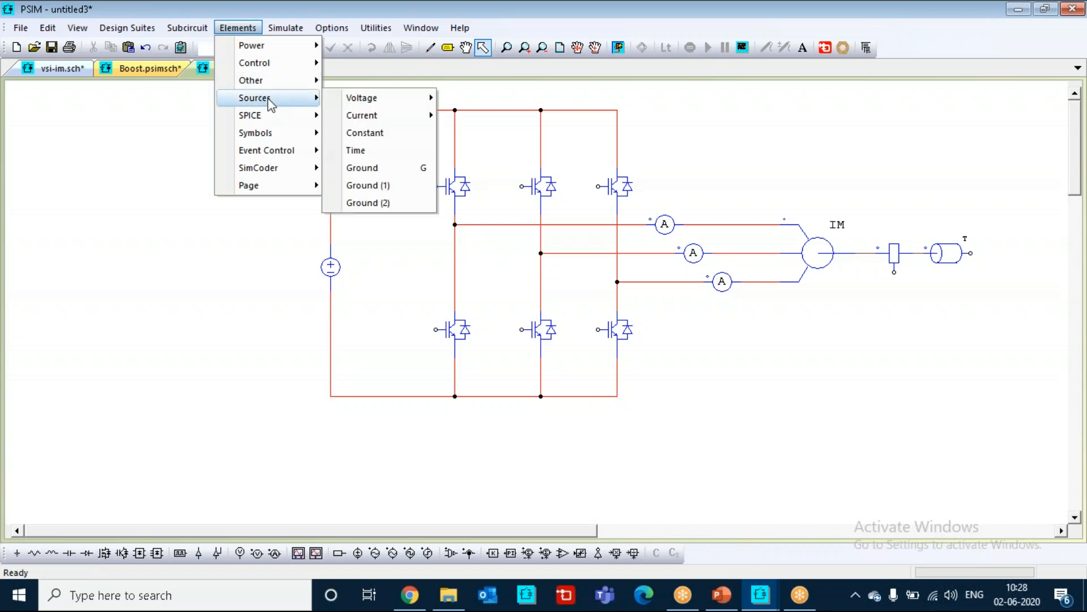
{"action": "mouse_move", "coordinate": [358, 107]}
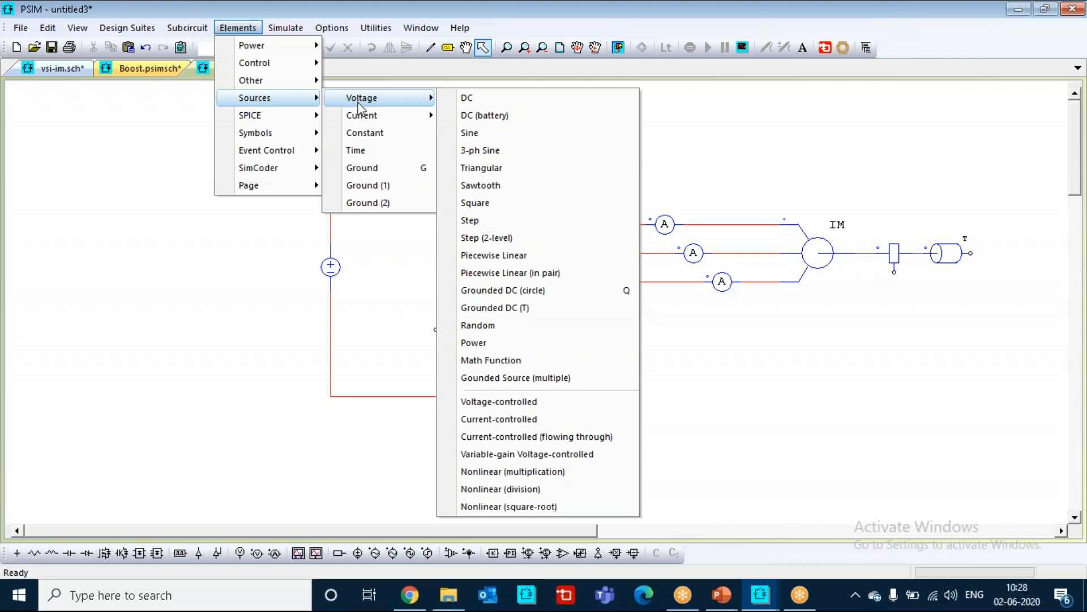
{"action": "left_click", "coordinate": [532, 149]}
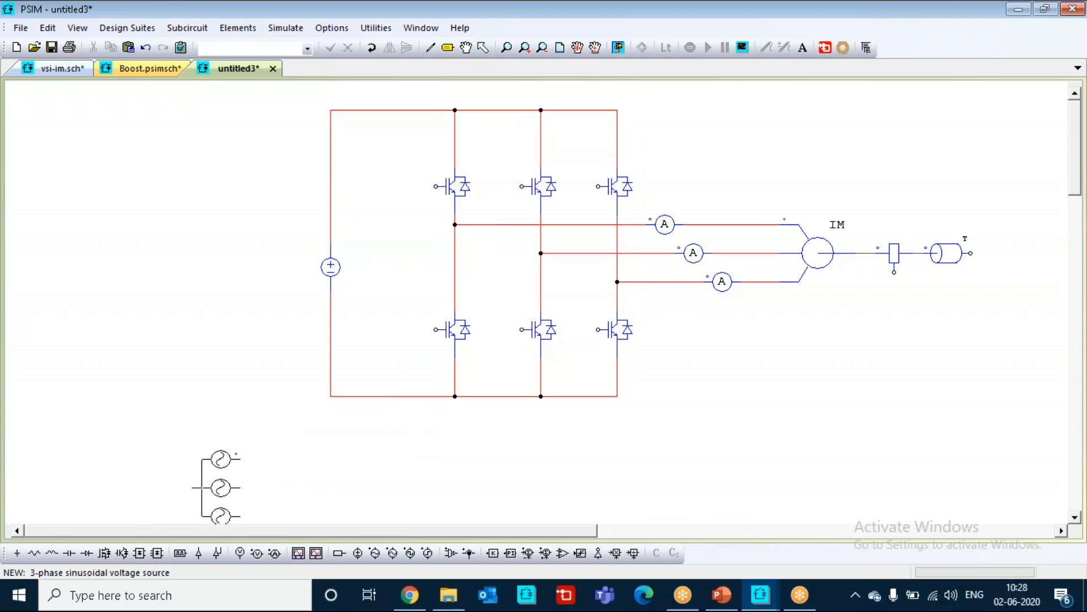
{"action": "left_click", "coordinate": [225, 490]}
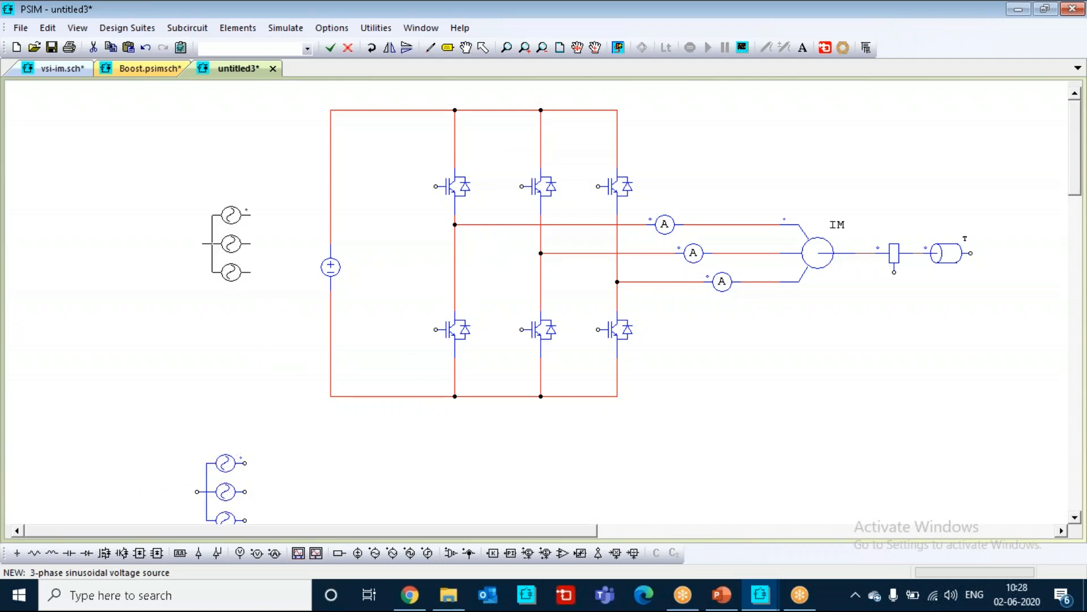
{"action": "key", "text": "Escape"}
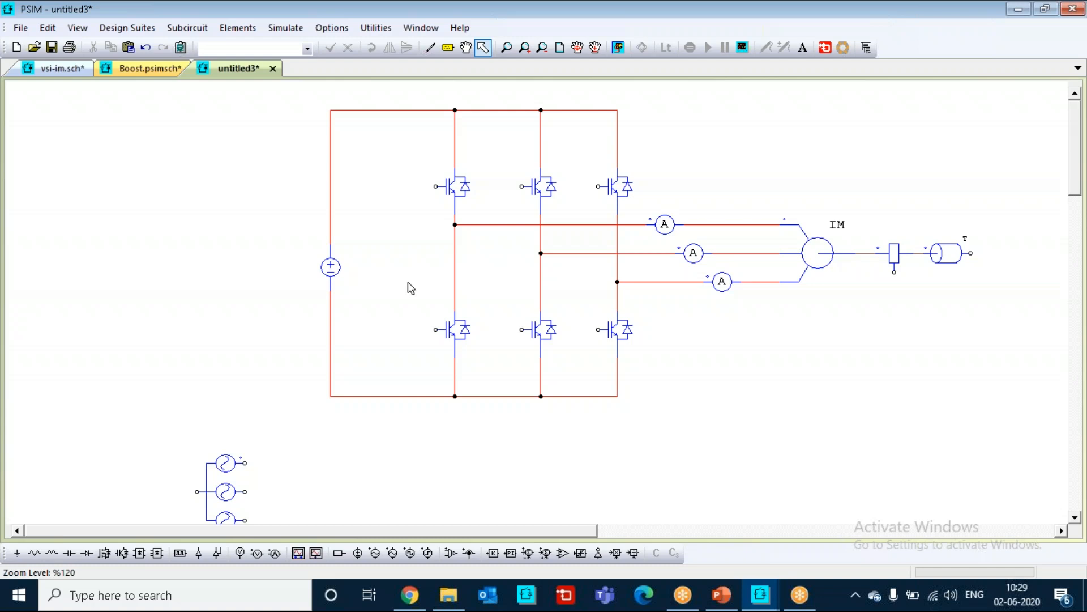
{"action": "left_click", "coordinate": [559, 55]}
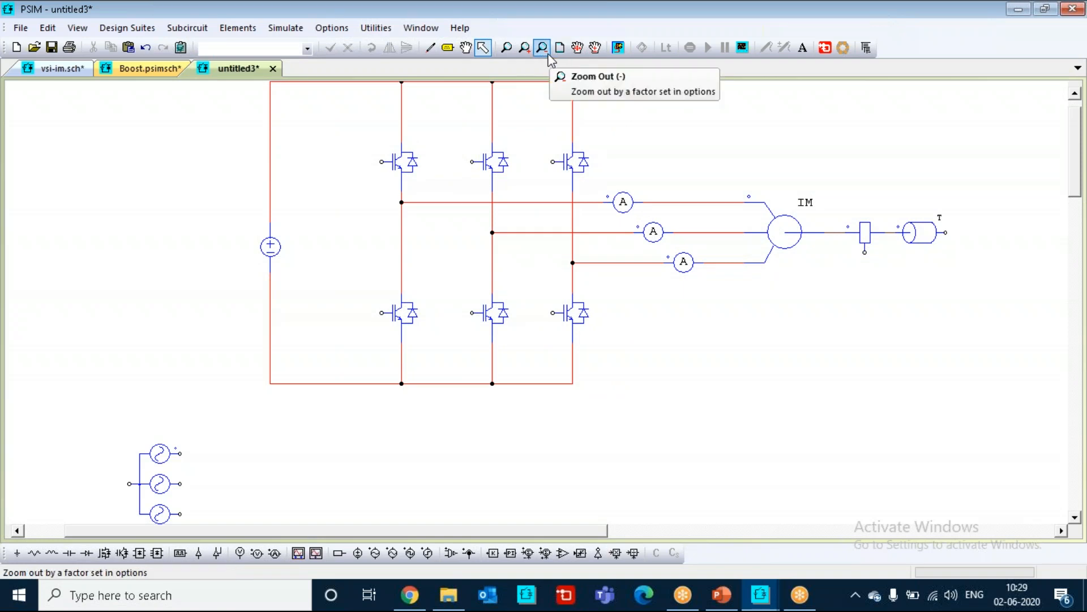
{"action": "left_click", "coordinate": [549, 55]}
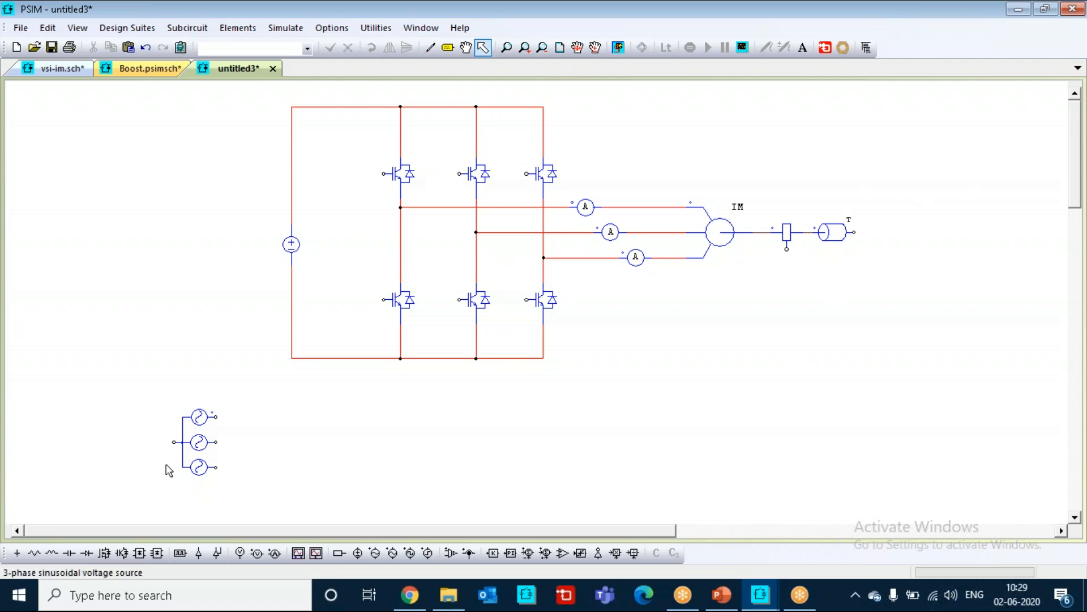
{"action": "left_click", "coordinate": [256, 29]}
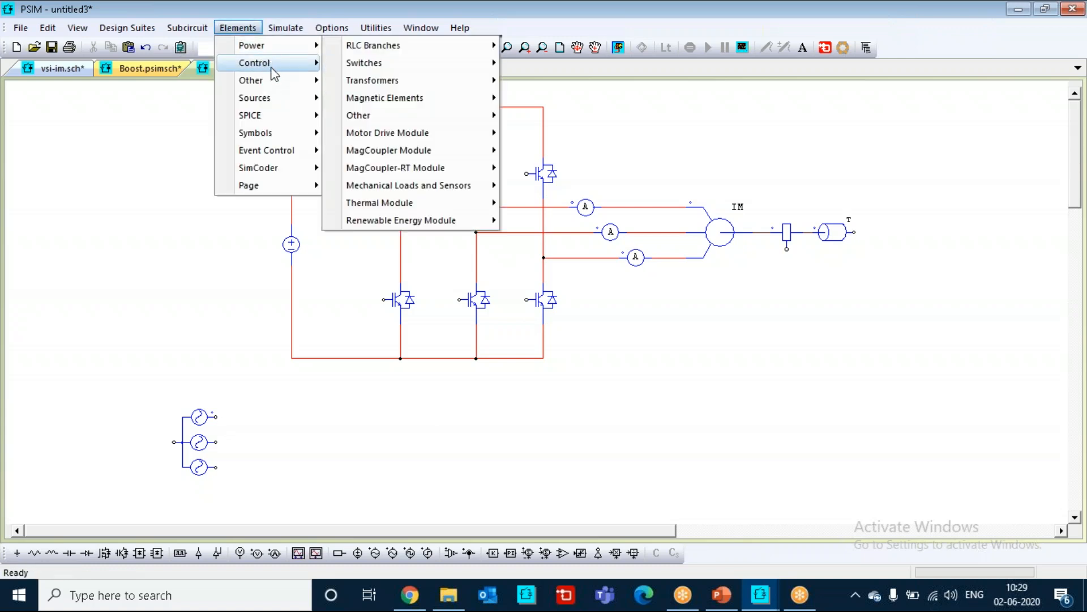
{"action": "mouse_move", "coordinate": [306, 98]}
{"action": "mouse_move", "coordinate": [348, 104]}
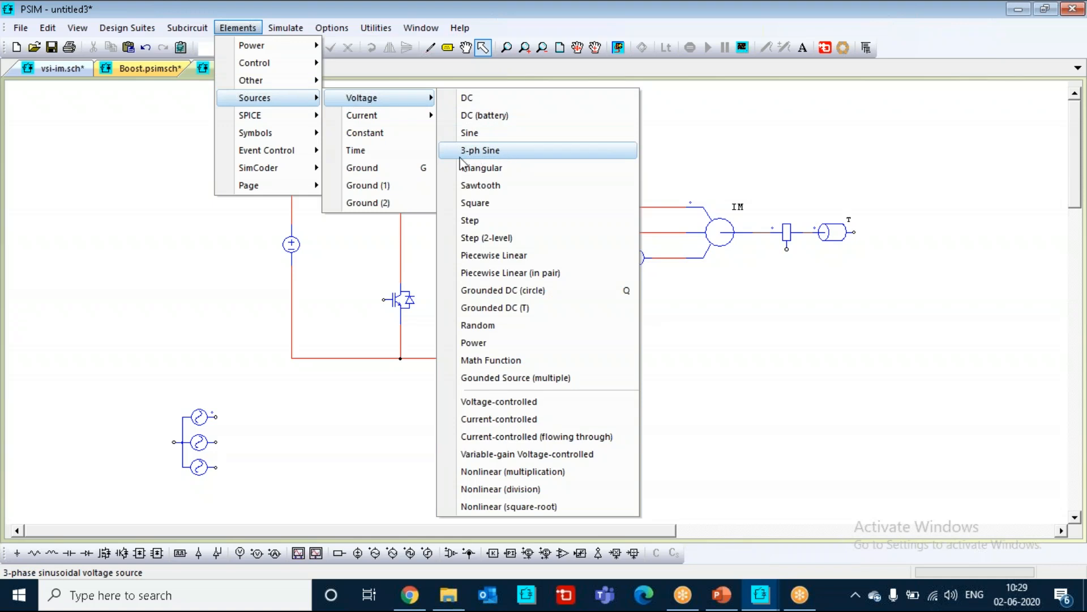
{"action": "left_click", "coordinate": [317, 461]}
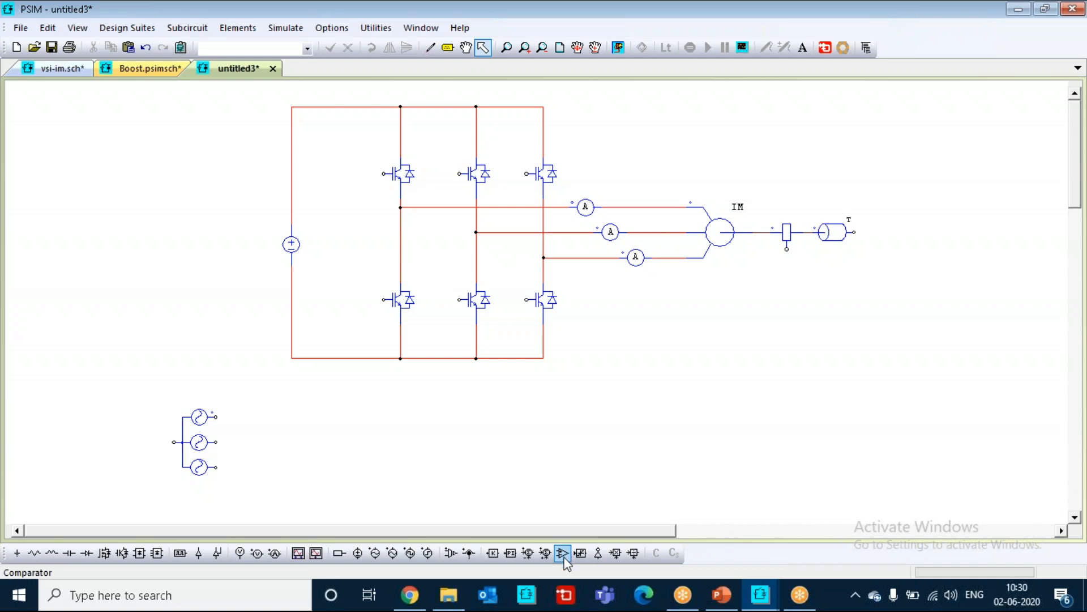
- Place three comparators in a vertical column beside the three-phase sine source, and end placement
{"action": "left_click", "coordinate": [563, 553]}
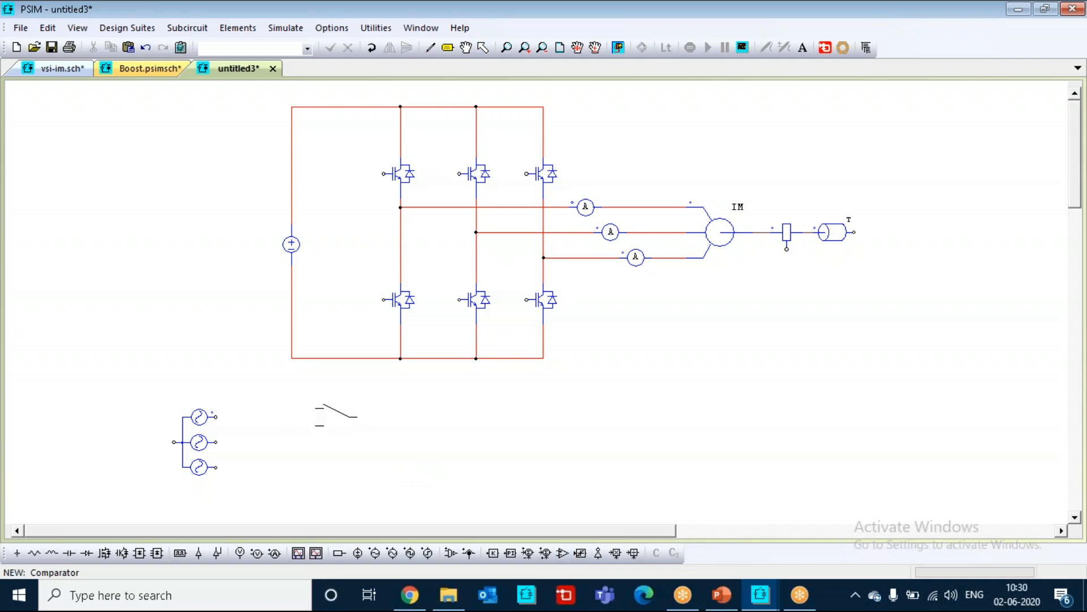
{"action": "left_click", "coordinate": [320, 408]}
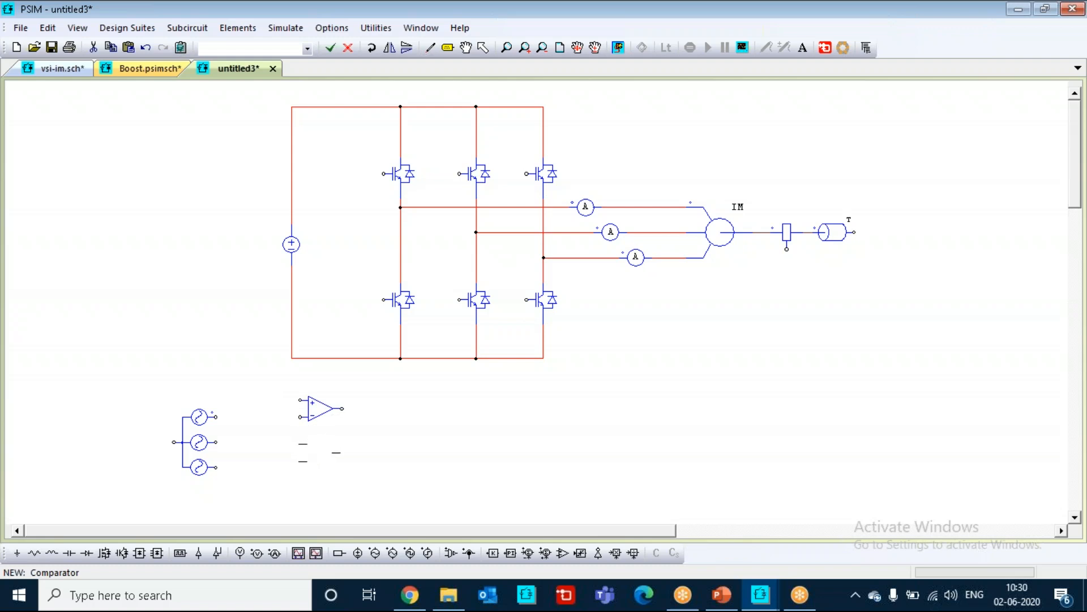
{"action": "left_click", "coordinate": [320, 450]}
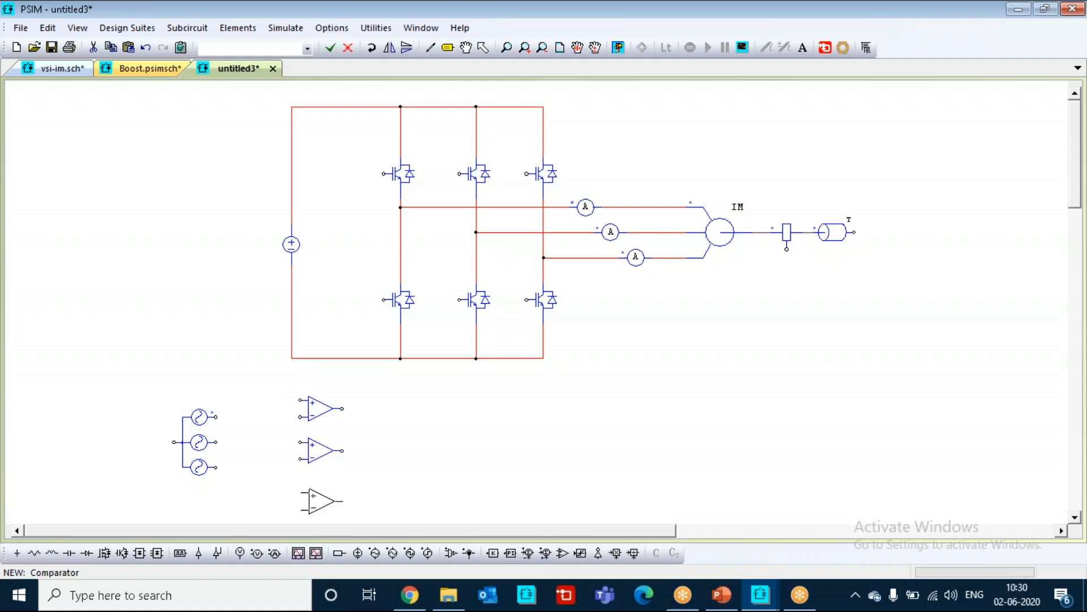
{"action": "left_click", "coordinate": [321, 493]}
{"action": "key", "text": "Escape"}
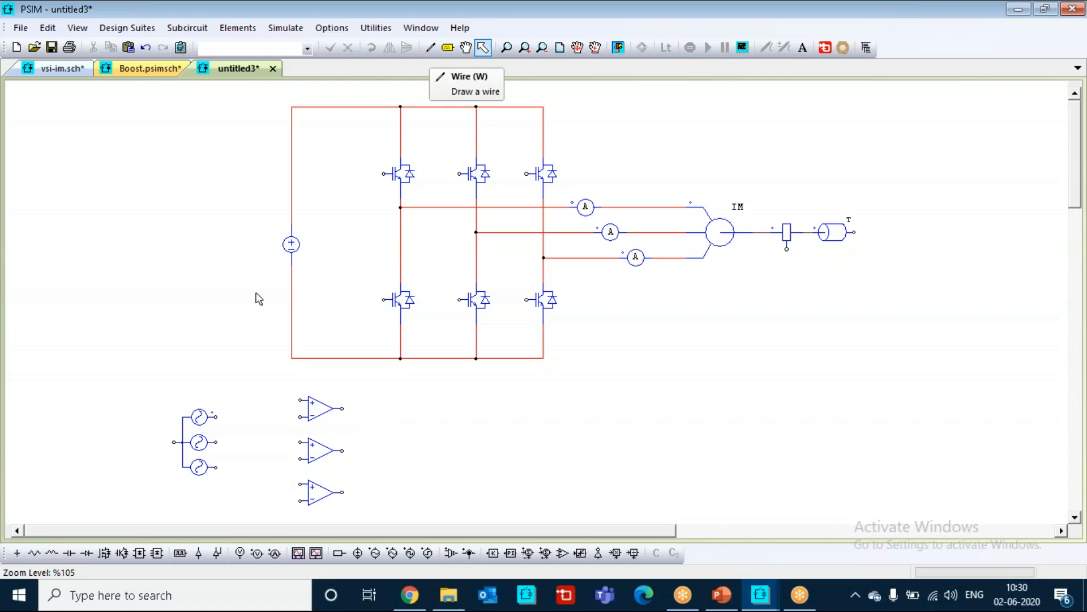
- Ground the inverter's negative DC rail at the source corner and the three-phase sine source's neutral terminal
{"action": "left_click", "coordinate": [19, 554]}
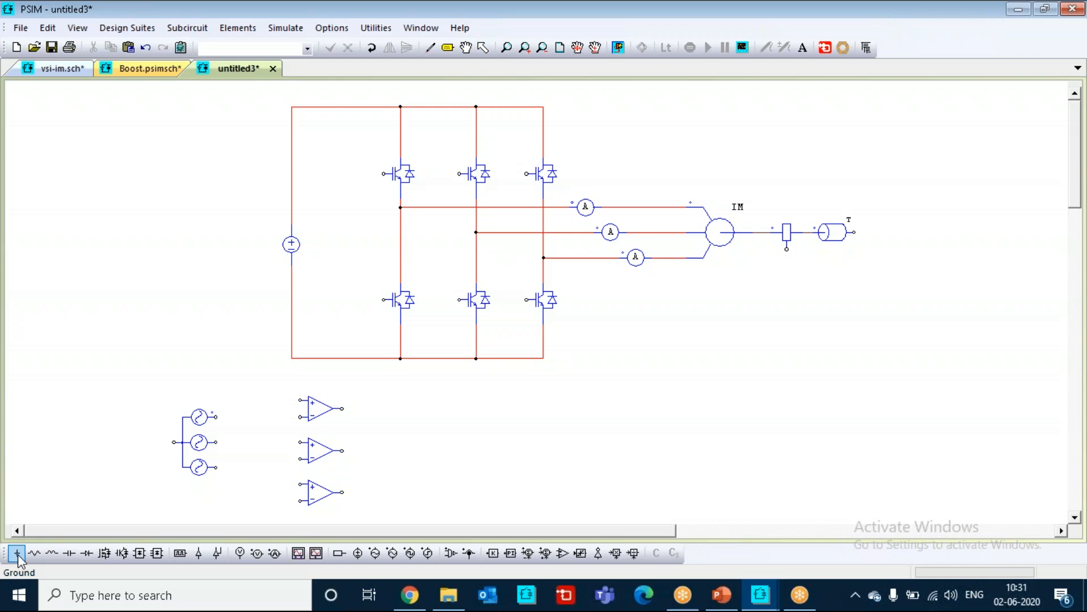
{"action": "left_click", "coordinate": [18, 554]}
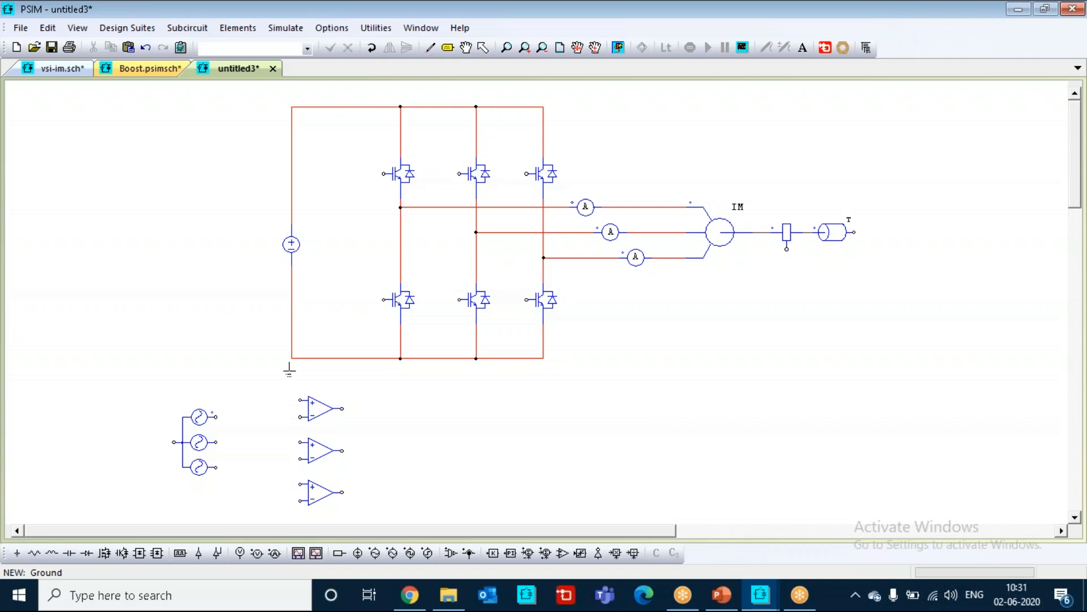
{"action": "left_click", "coordinate": [292, 363]}
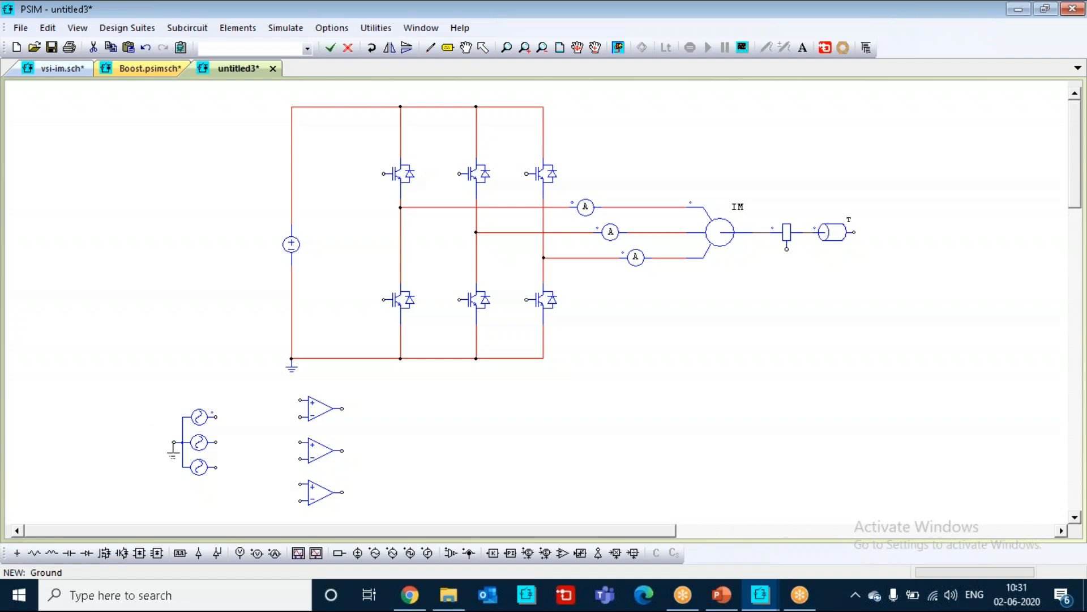
{"action": "left_click", "coordinate": [174, 444]}
{"action": "key", "text": "Escape"}
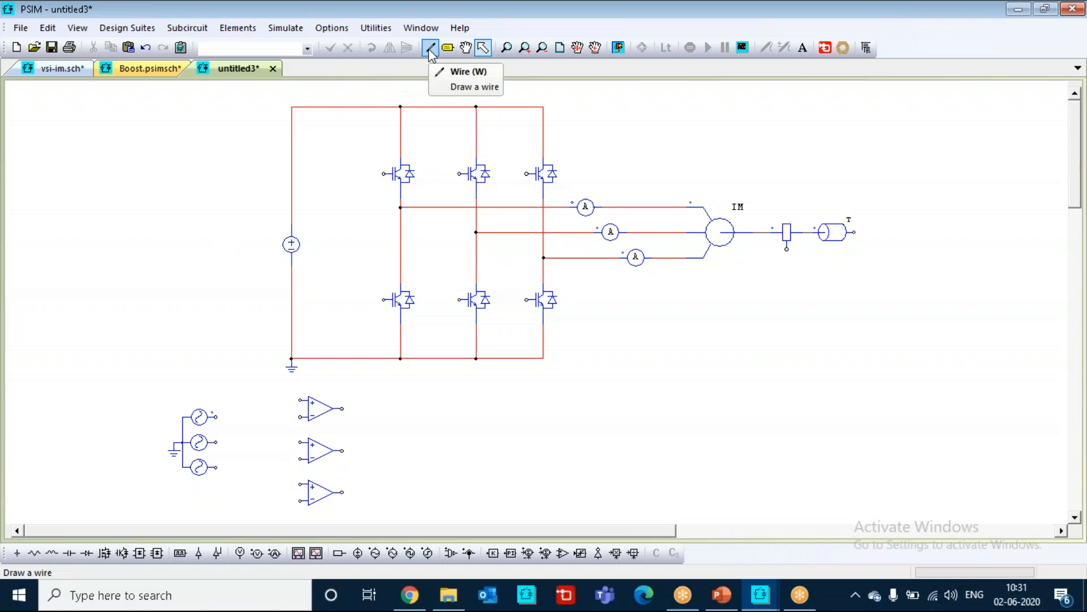
- Wire each phase output of the three-phase sine source to the non-inverting input of its corresponding comparator, and end wiring
{"action": "left_click", "coordinate": [430, 49]}
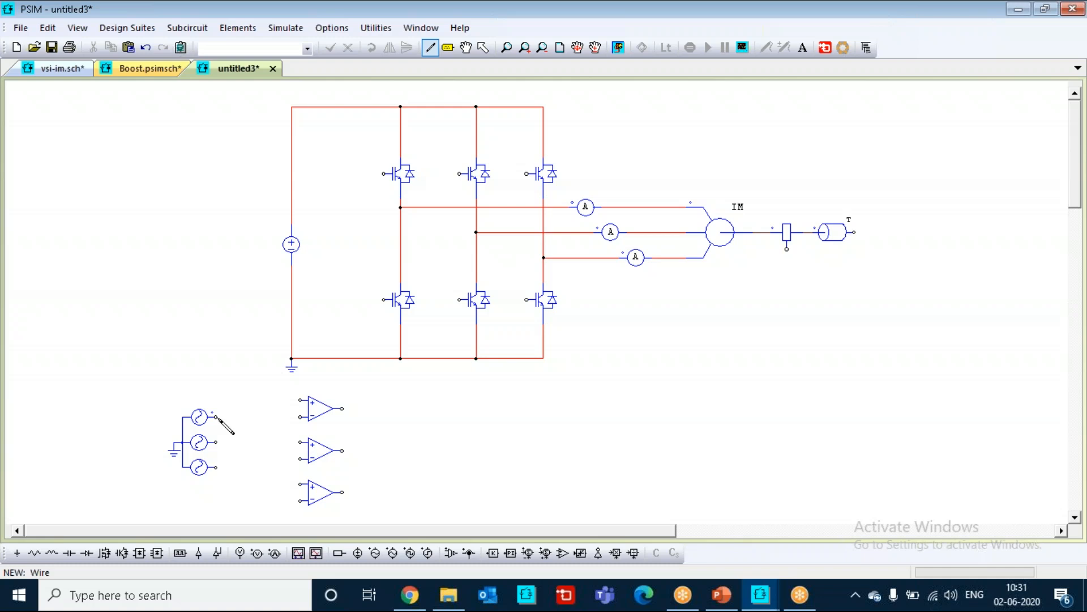
{"action": "left_click_drag", "start_coordinate": [216, 418], "coordinate": [301, 400]}
{"action": "left_click_drag", "start_coordinate": [216, 443], "coordinate": [300, 443]}
{"action": "left_click_drag", "start_coordinate": [215, 472], "coordinate": [300, 485]}
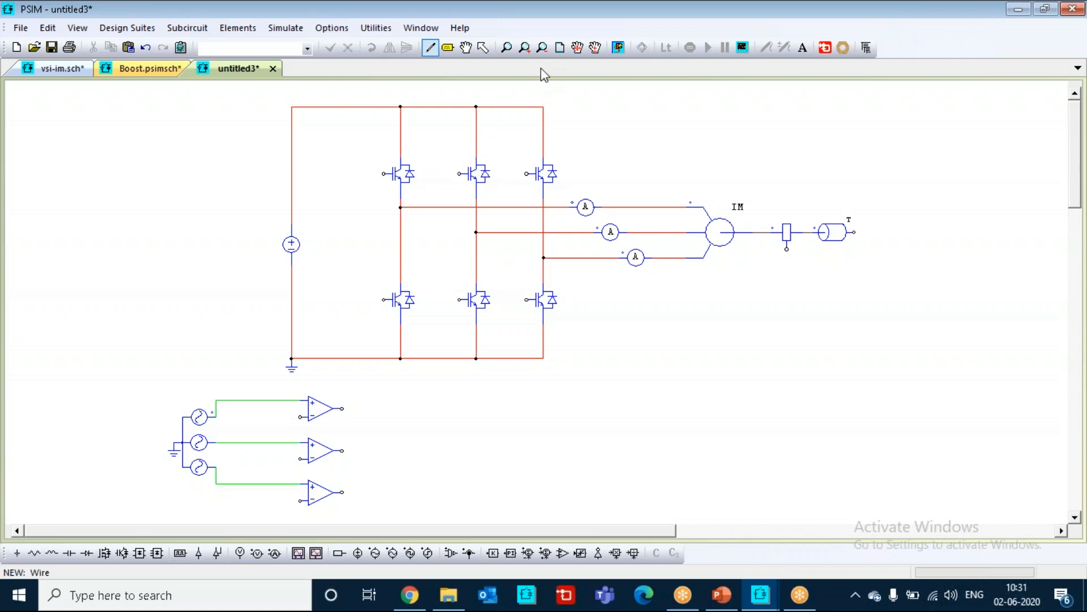
{"action": "left_click", "coordinate": [543, 47]}
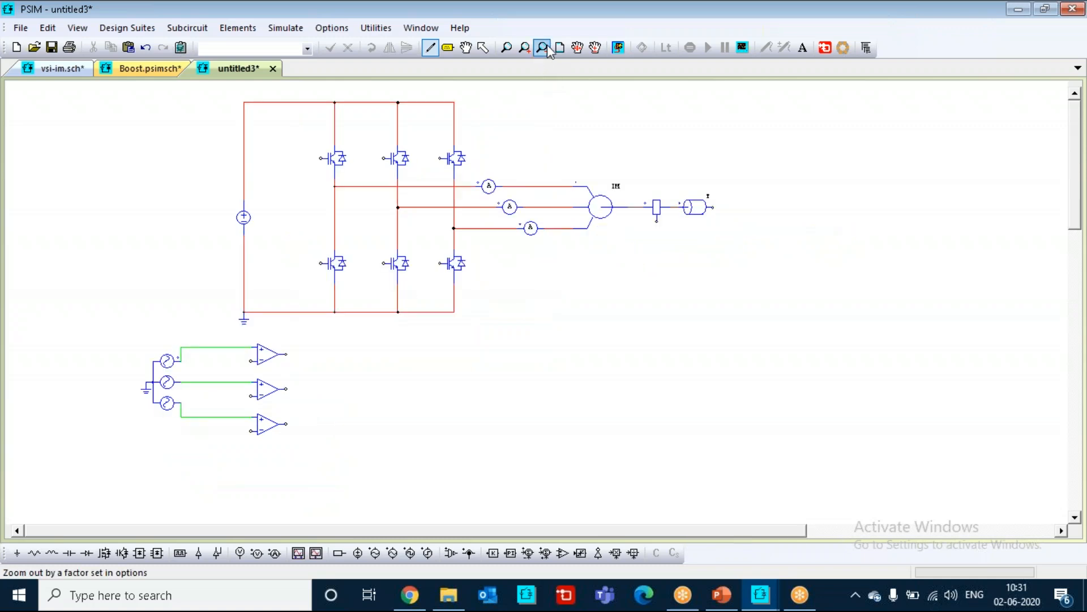
{"action": "left_click", "coordinate": [525, 47]}
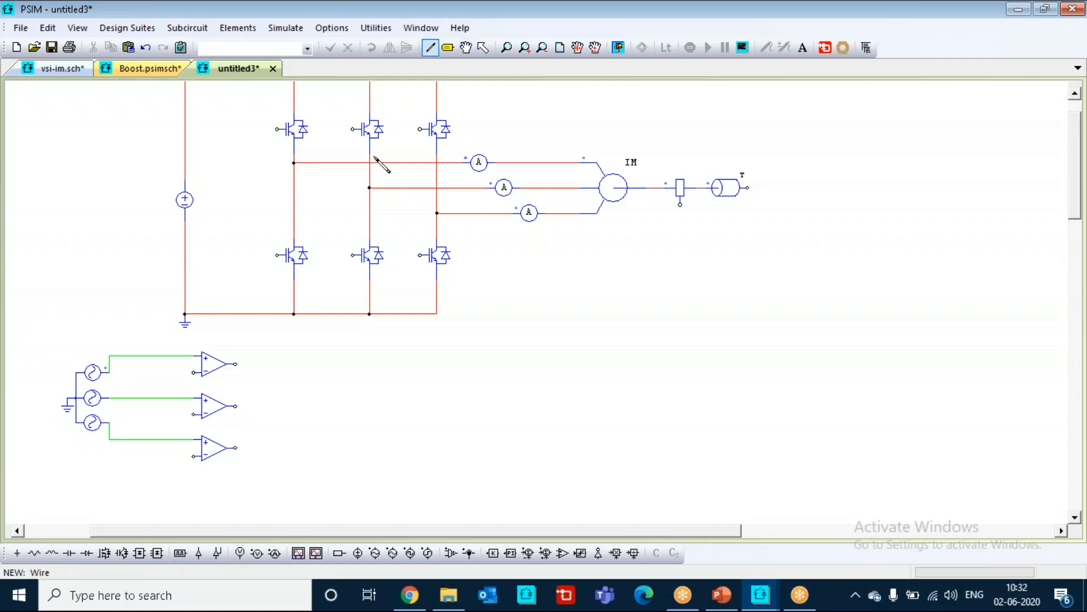
{"action": "key", "text": "Escape"}
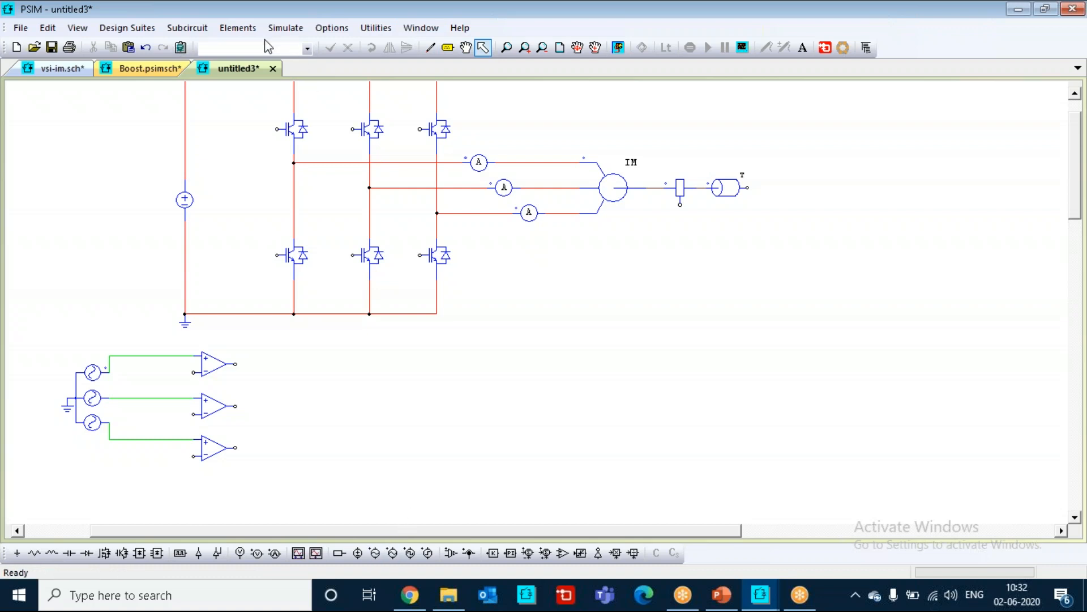
- Place a Triangular voltage source below the three-phase sine source and comparators, and end placement
{"action": "left_click", "coordinate": [238, 28]}
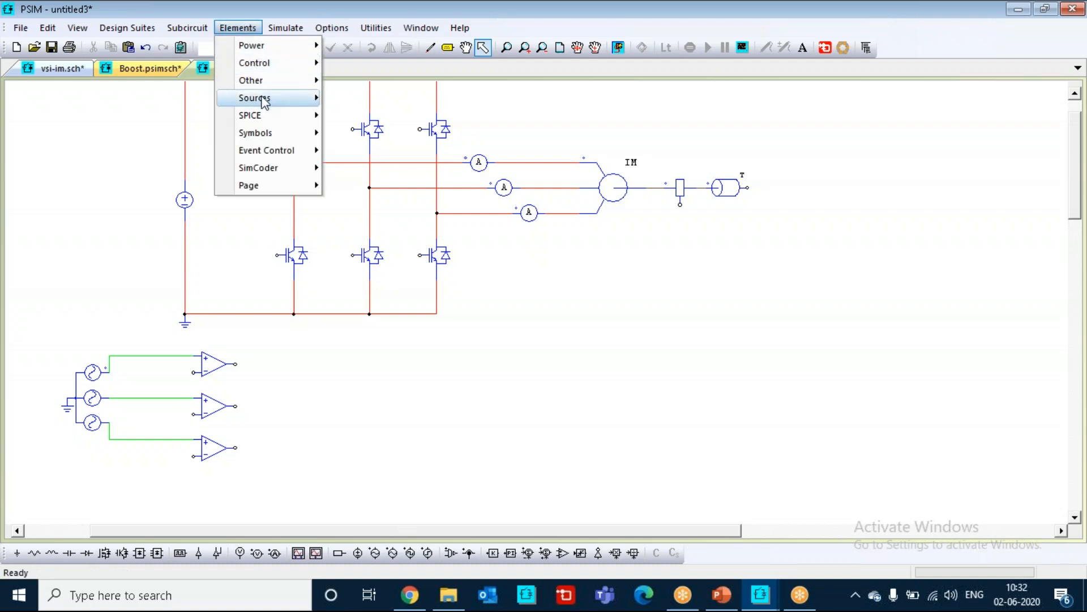
{"action": "mouse_move", "coordinate": [264, 97]}
{"action": "mouse_move", "coordinate": [385, 101]}
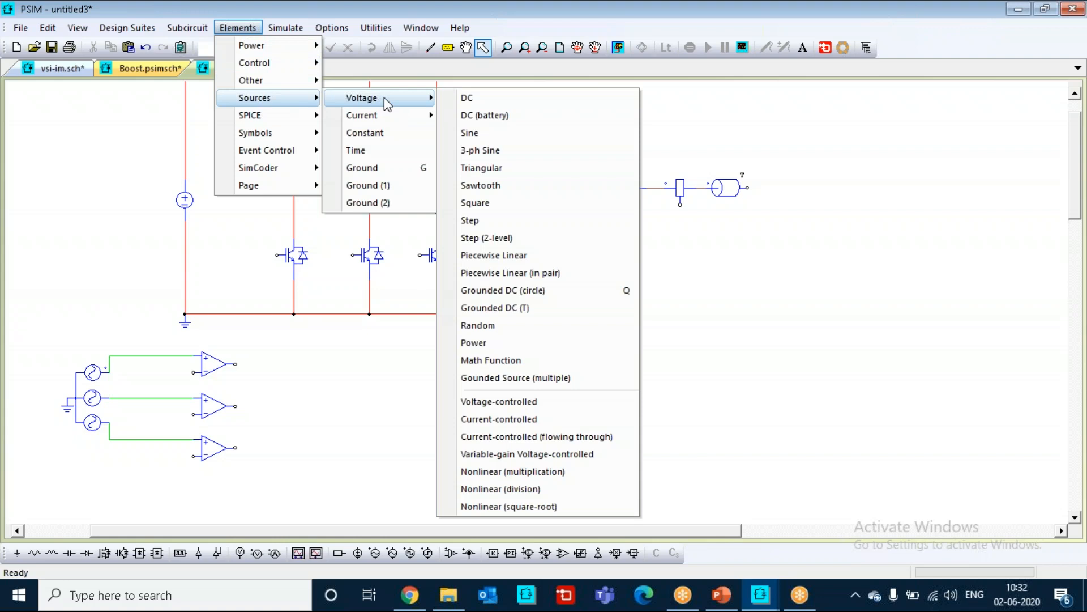
{"action": "left_click", "coordinate": [500, 166]}
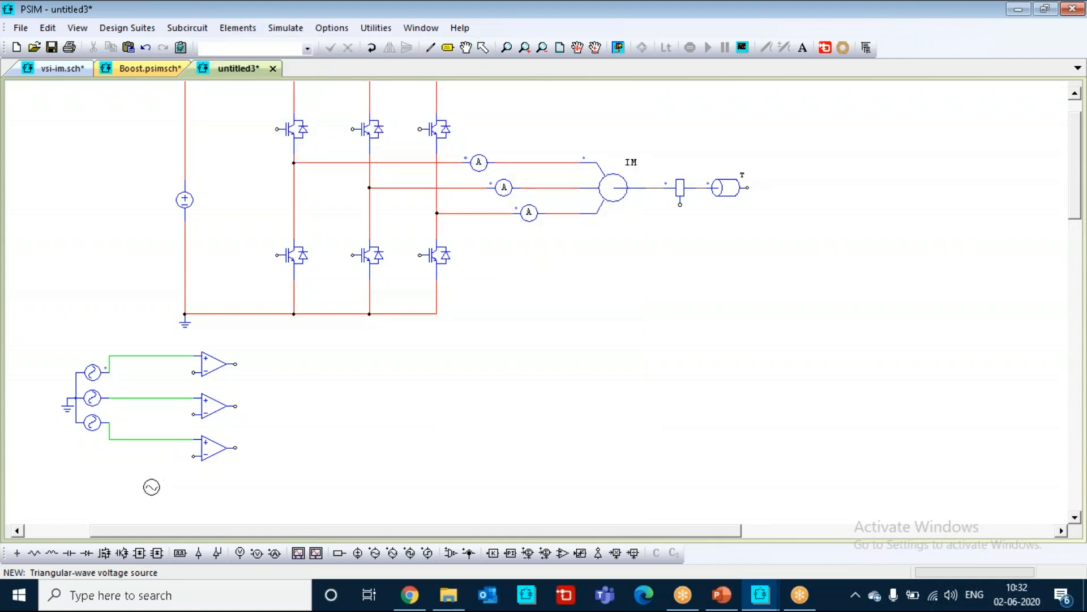
{"action": "left_click", "coordinate": [151, 484]}
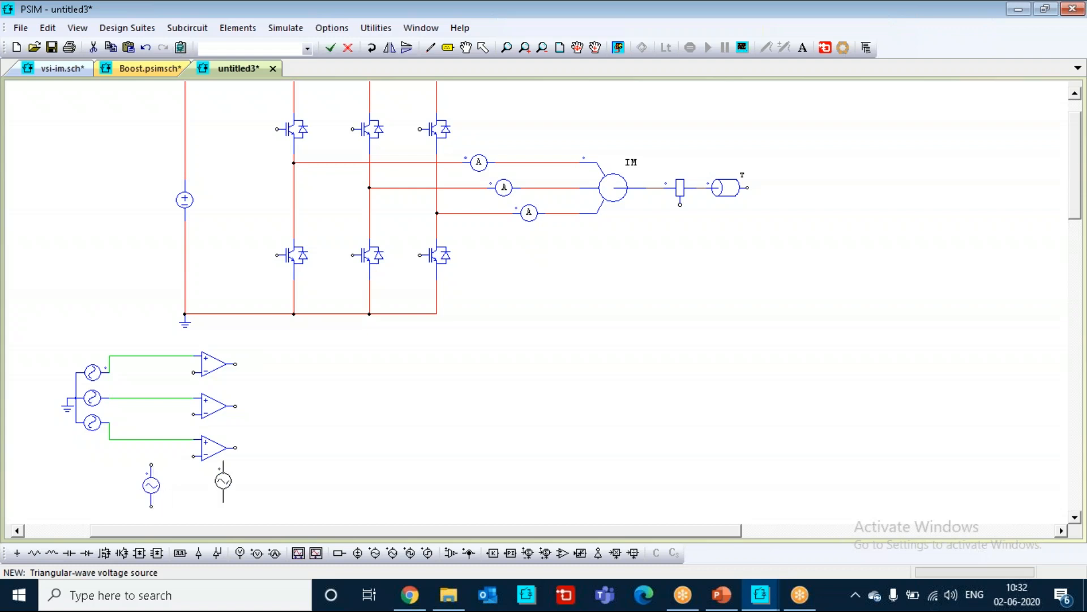
{"action": "key", "text": "Escape"}
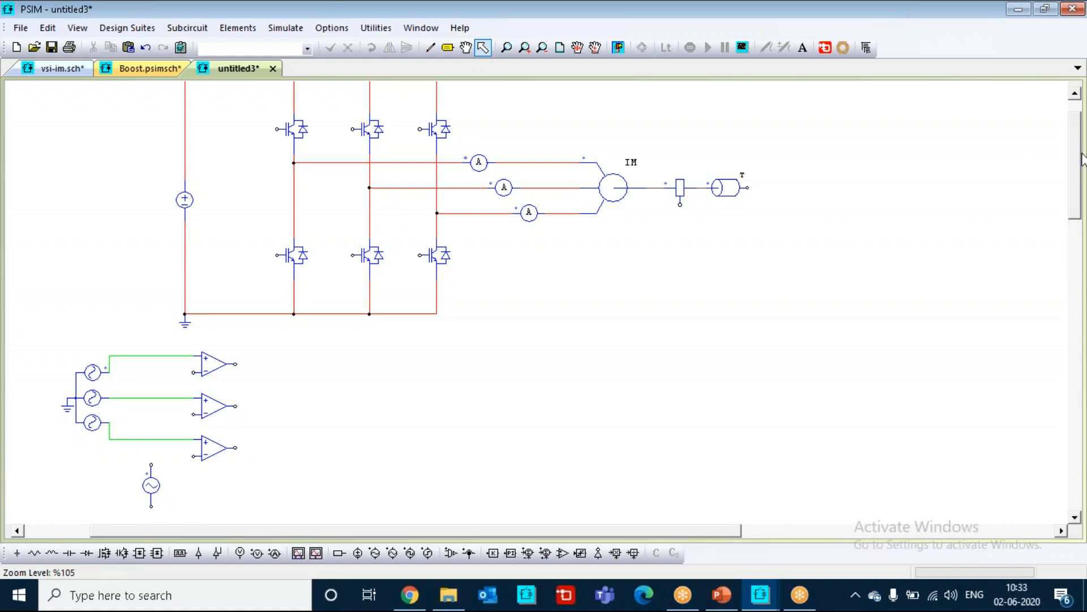
- Attach a ground to the lower terminal of the triangular voltage source
{"action": "scroll", "coordinate": [654, 221], "scroll_direction": "down", "scroll_amount": 1}
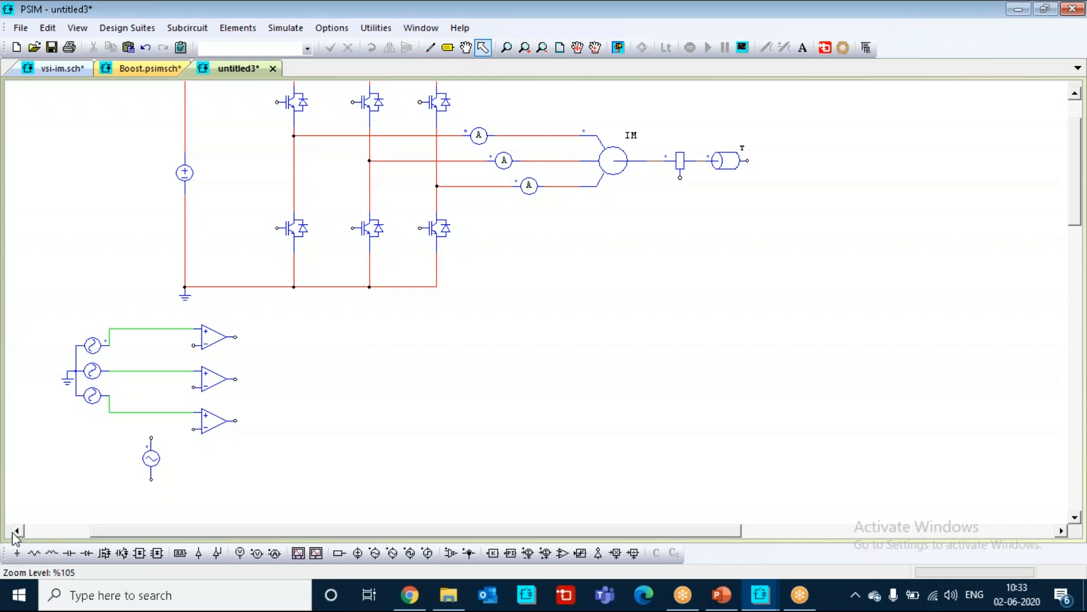
{"action": "left_click", "coordinate": [17, 552]}
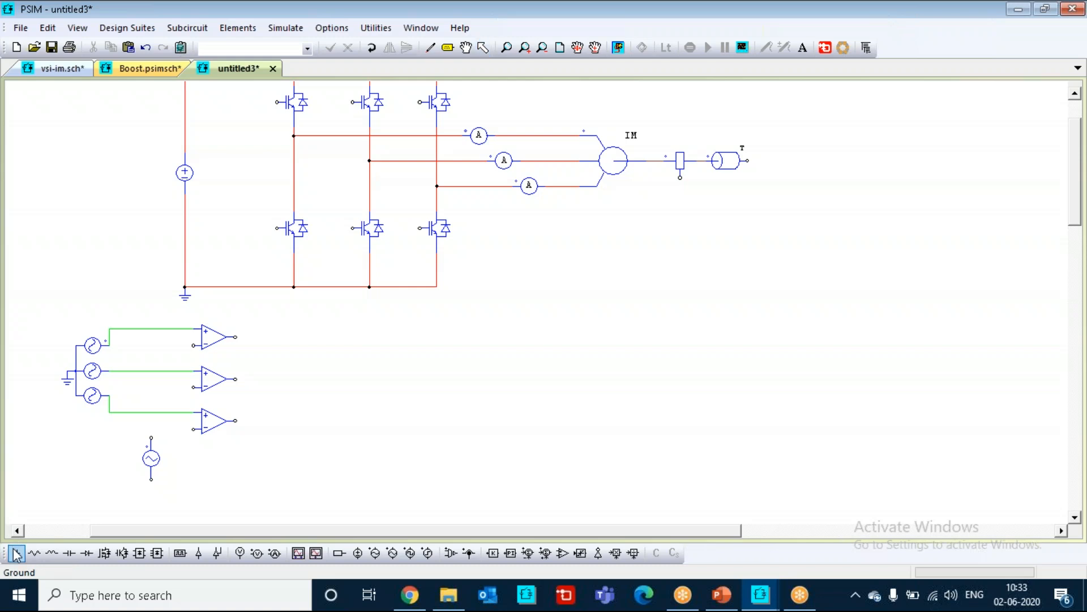
{"action": "left_click", "coordinate": [151, 480]}
{"action": "key", "text": "Escape"}
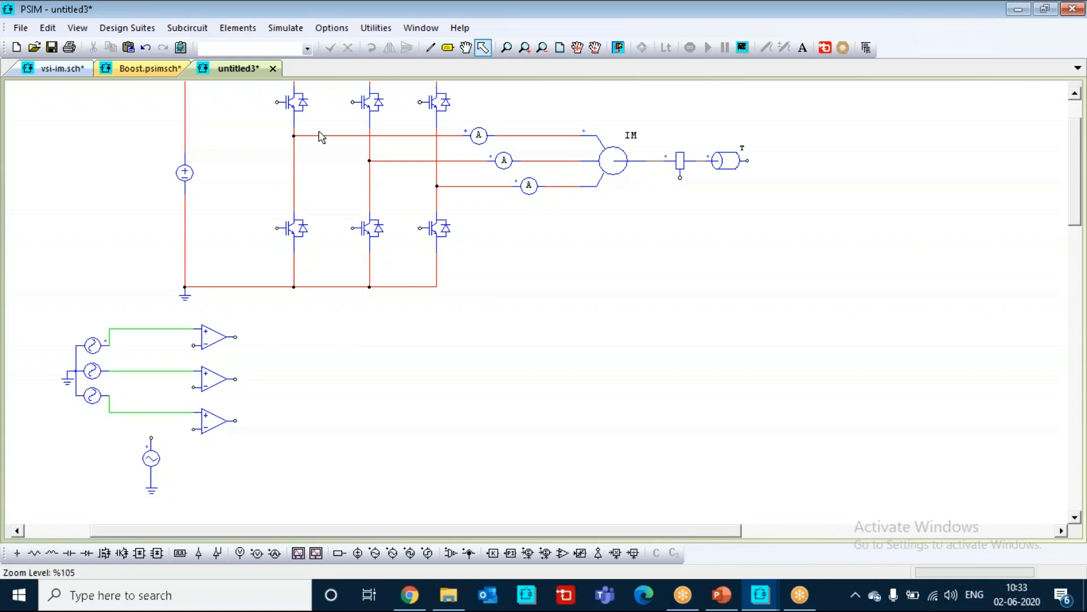
- Wire the triangular source's upper terminal to the inverting inputs of all three comparators, and end wiring
{"action": "left_click", "coordinate": [430, 48]}
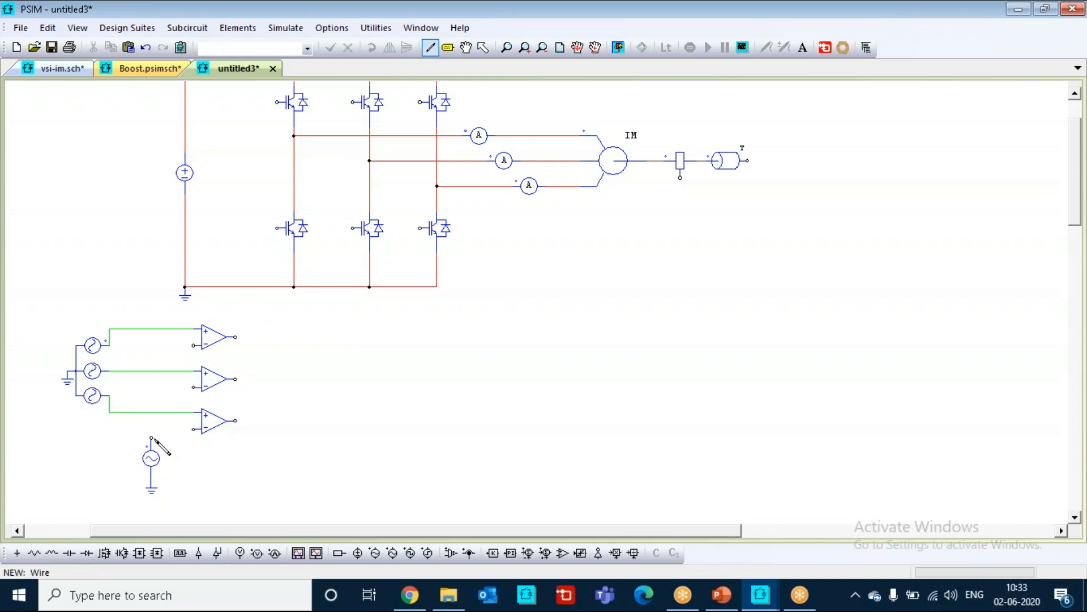
{"action": "left_click_drag", "start_coordinate": [151, 436], "coordinate": [193, 350]}
{"action": "left_click_drag", "start_coordinate": [194, 429], "coordinate": [151, 429]}
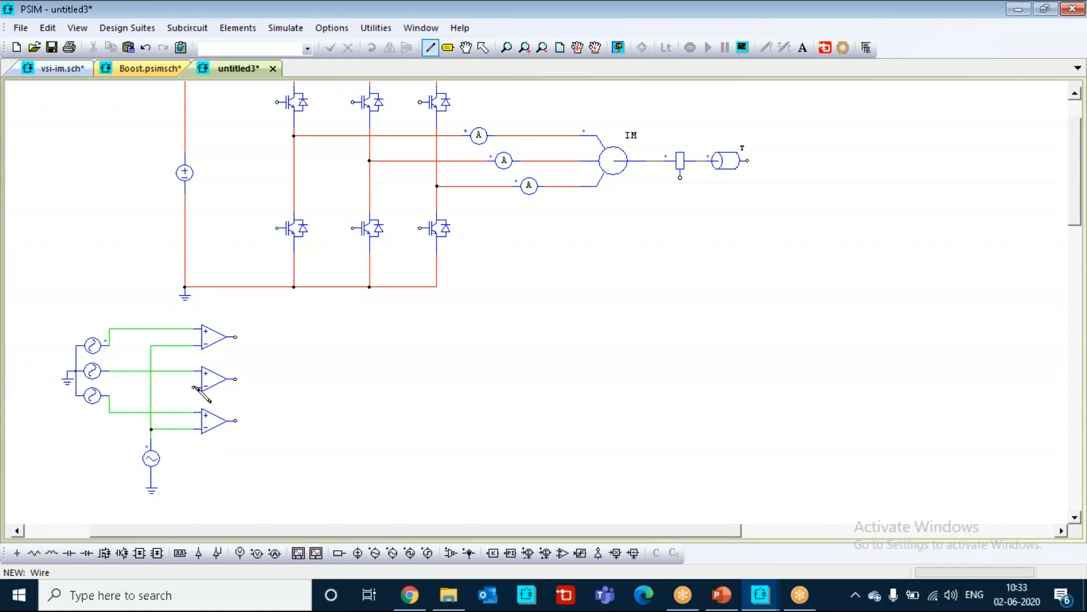
{"action": "left_click_drag", "start_coordinate": [193, 388], "coordinate": [151, 387]}
{"action": "key", "text": "Escape"}
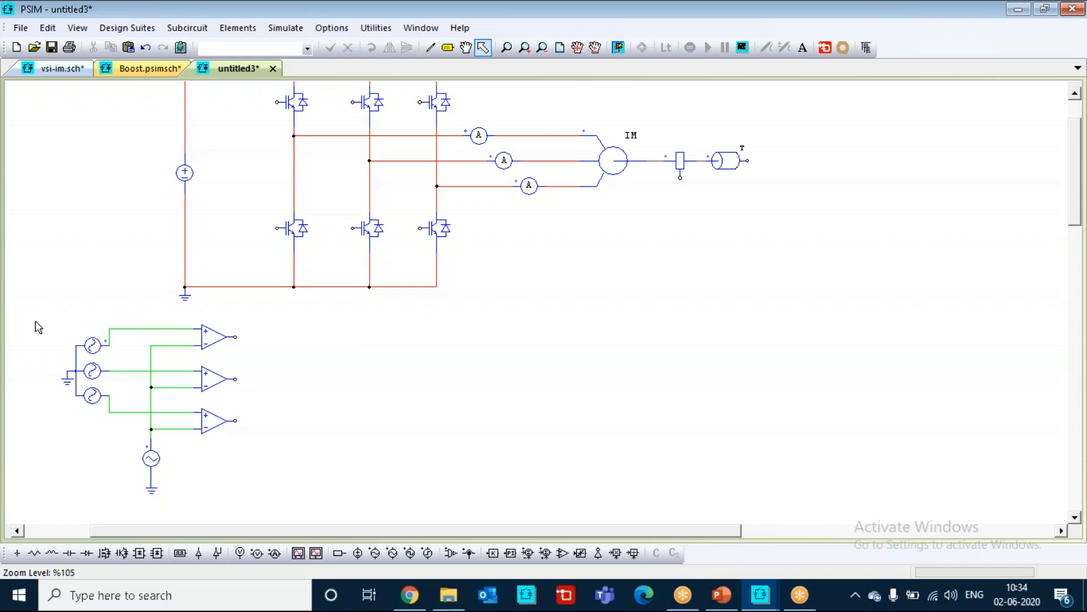
{"action": "left_click_drag", "start_coordinate": [328, 514], "coordinate": [316, 505]}
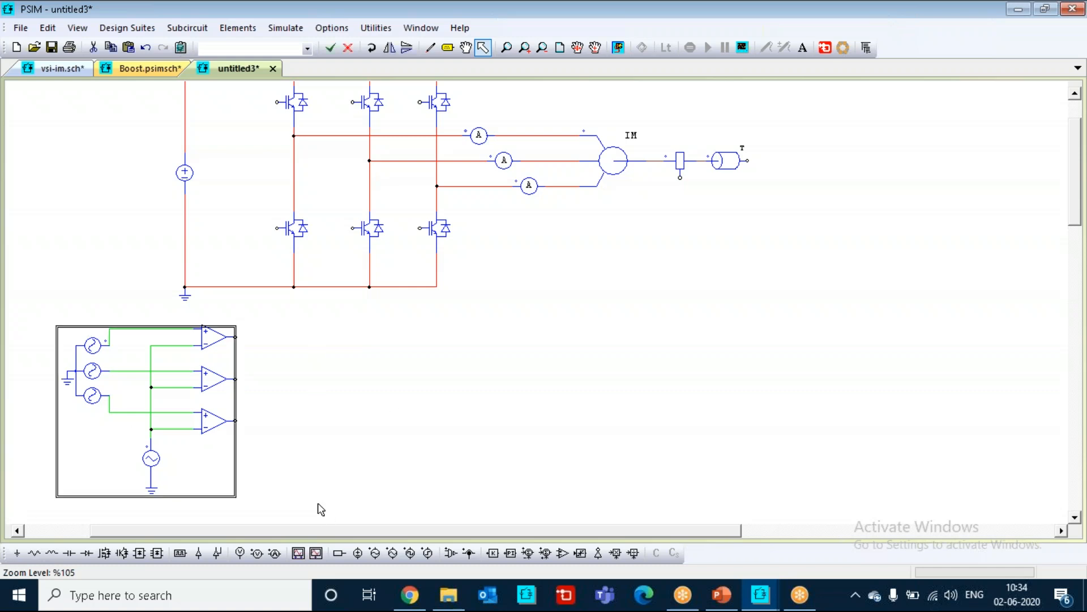
{"action": "left_click_drag", "start_coordinate": [134, 396], "coordinate": [111, 404]}
{"action": "key", "text": "ctrl+z"}
{"action": "left_click", "coordinate": [65, 294]}
- Select the whole sine source, comparator and triangular source circuit and move it down and left, clear of the inverter
{"action": "left_click_drag", "start_coordinate": [36, 305], "coordinate": [328, 524]}
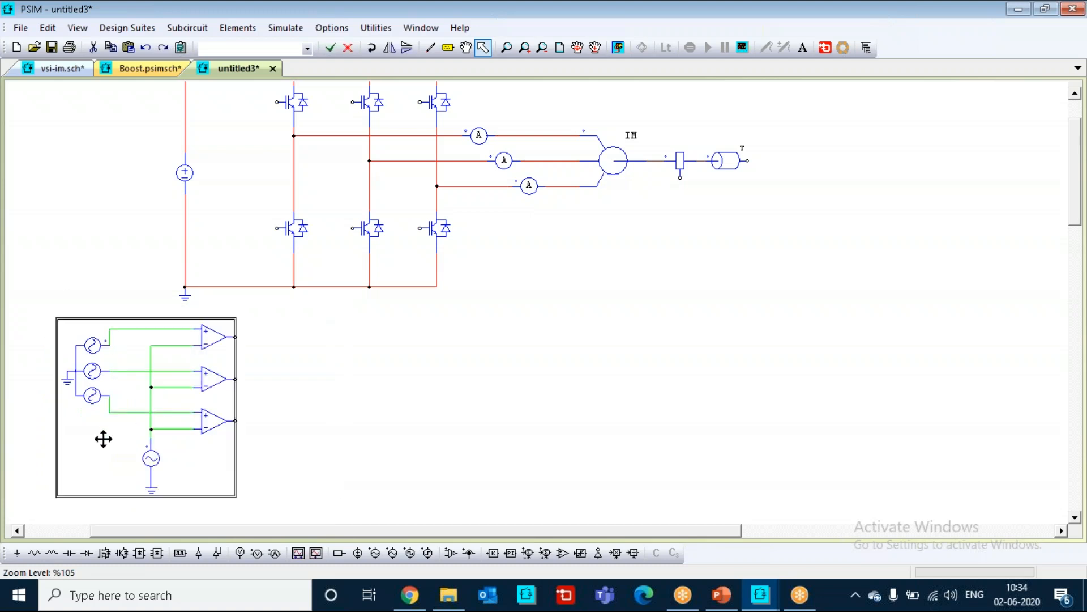
{"action": "left_click_drag", "start_coordinate": [121, 439], "coordinate": [81, 456]}
{"action": "left_click", "coordinate": [345, 438]}
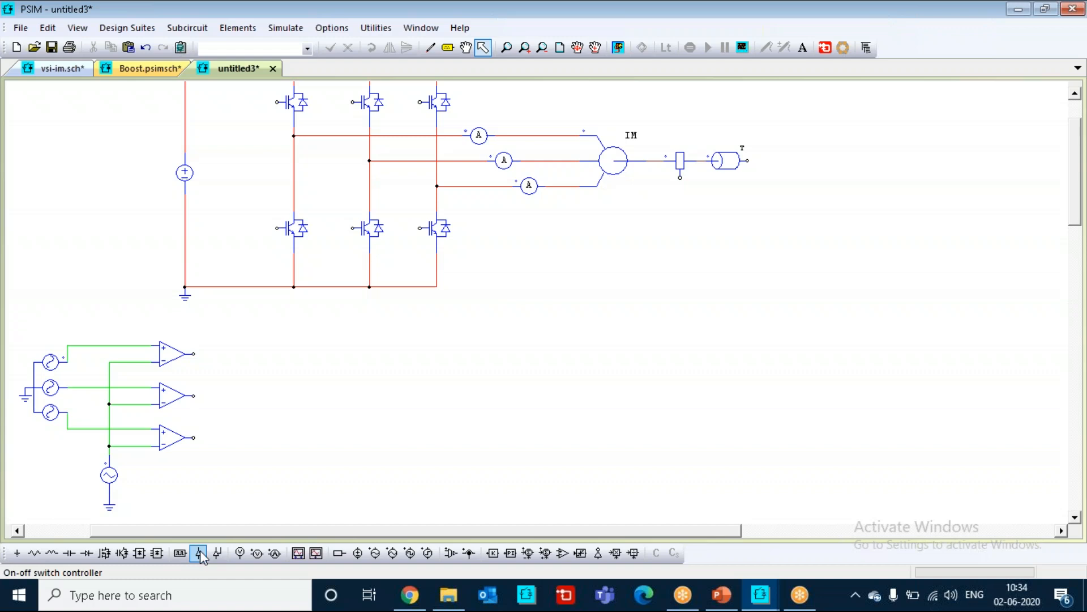
- Place six on-off switch controllers in a row below the lower IGBTs, two per inverter leg, and end placement
{"action": "left_click", "coordinate": [199, 549]}
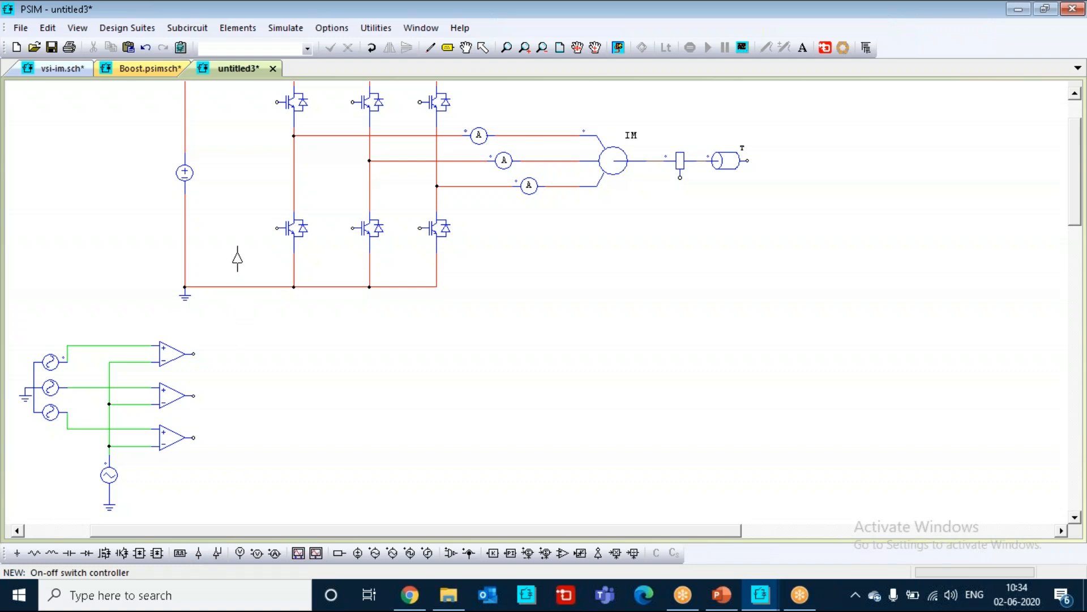
{"action": "left_click", "coordinate": [235, 265]}
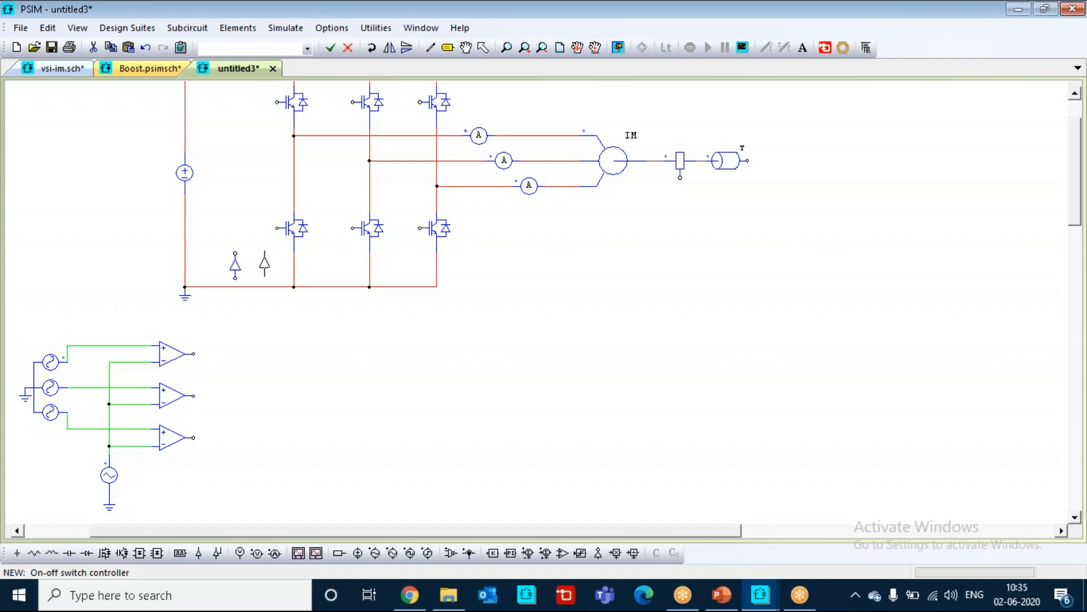
{"action": "left_click", "coordinate": [269, 265]}
{"action": "left_click", "coordinate": [319, 265]}
{"action": "left_click", "coordinate": [353, 265]}
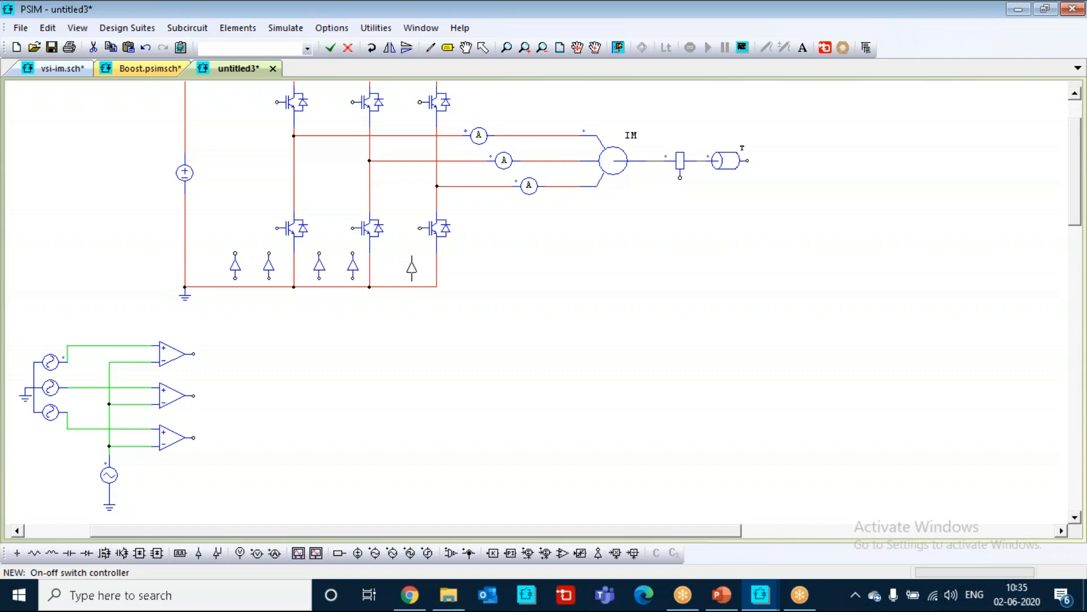
{"action": "left_click", "coordinate": [420, 264]}
{"action": "left_click", "coordinate": [395, 265]}
{"action": "key", "text": "Escape"}
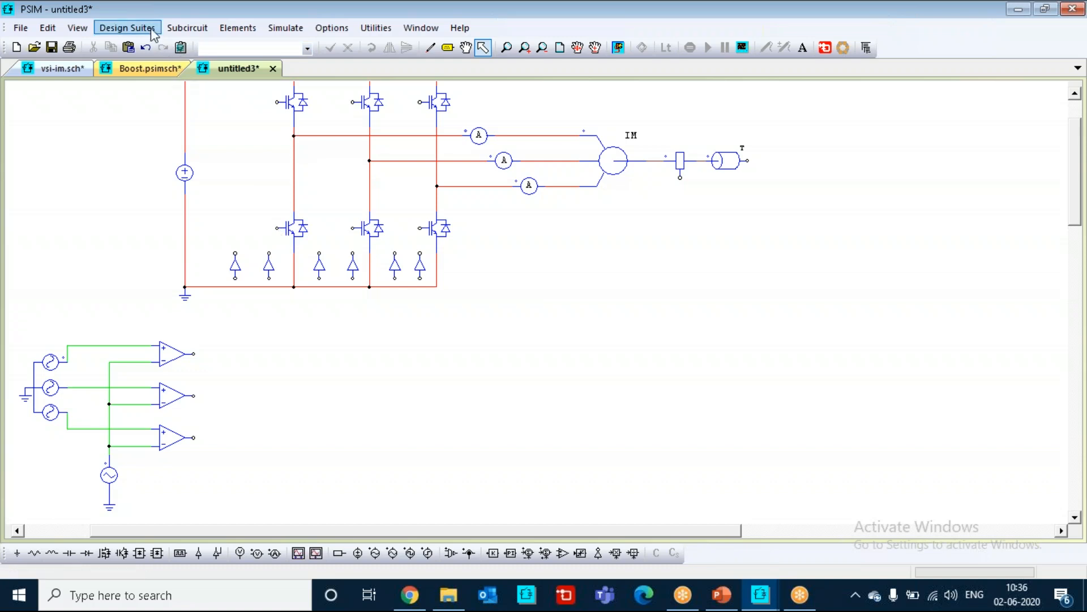
- Place three NOT gates below the switch controllers, with the second and third rotated to face upward, and end placement
{"action": "left_click", "coordinate": [246, 28]}
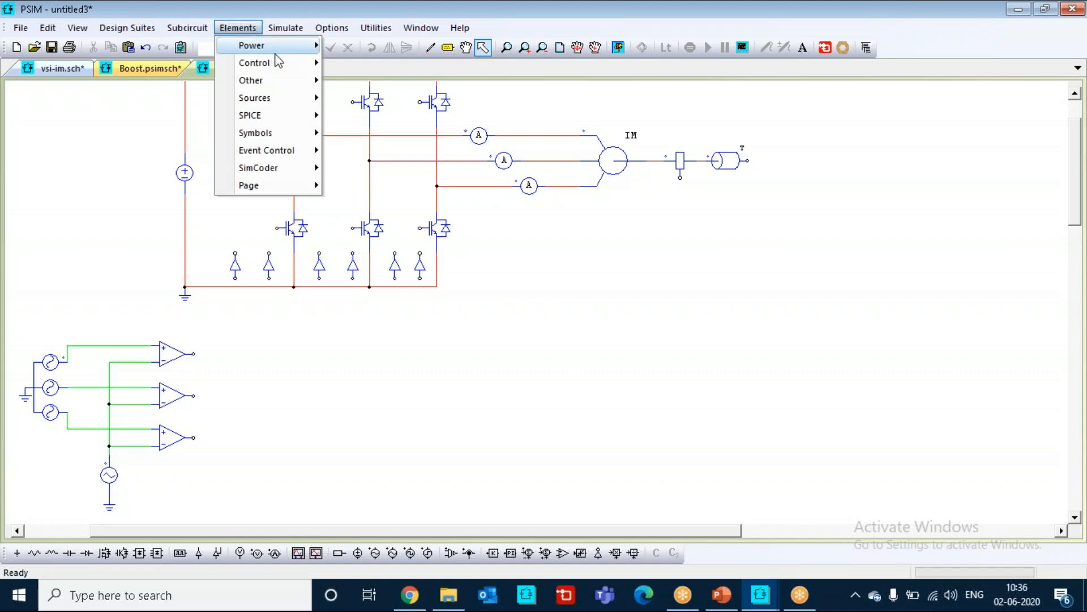
{"action": "mouse_move", "coordinate": [280, 62]}
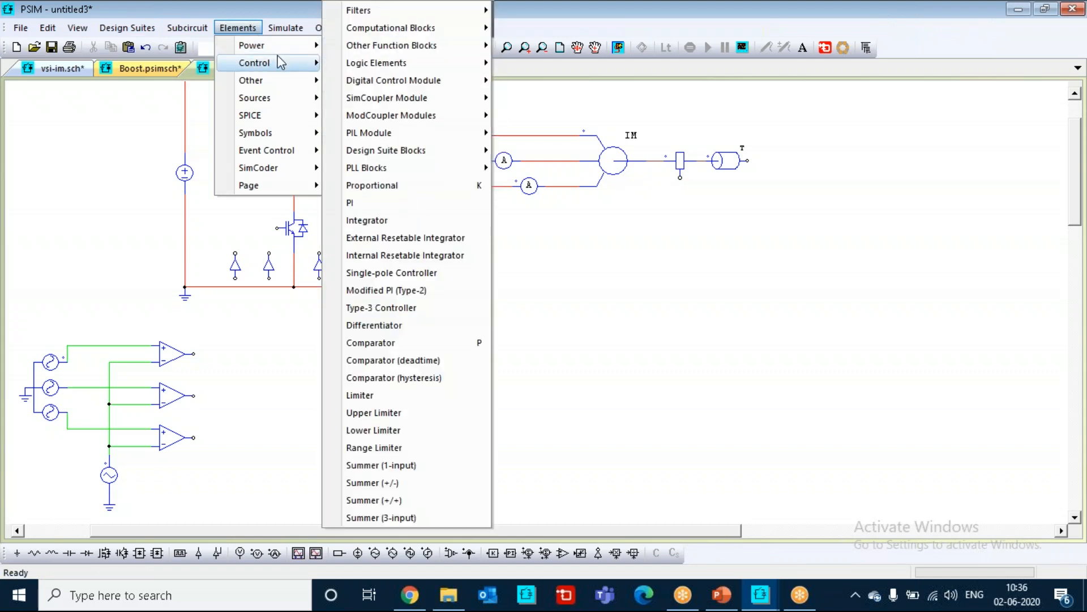
{"action": "mouse_move", "coordinate": [399, 57]}
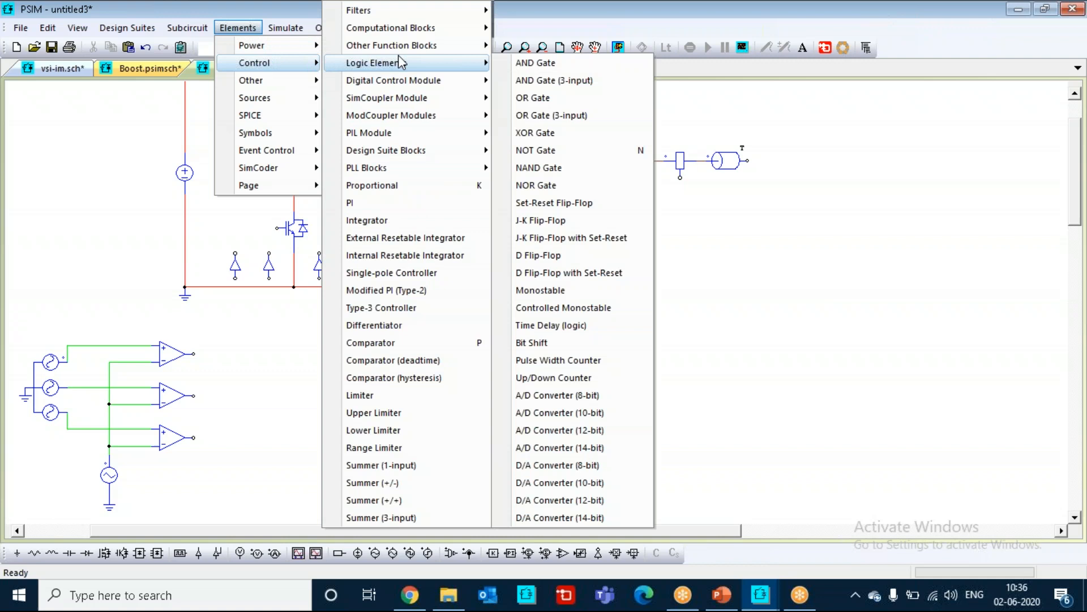
{"action": "left_click", "coordinate": [547, 152]}
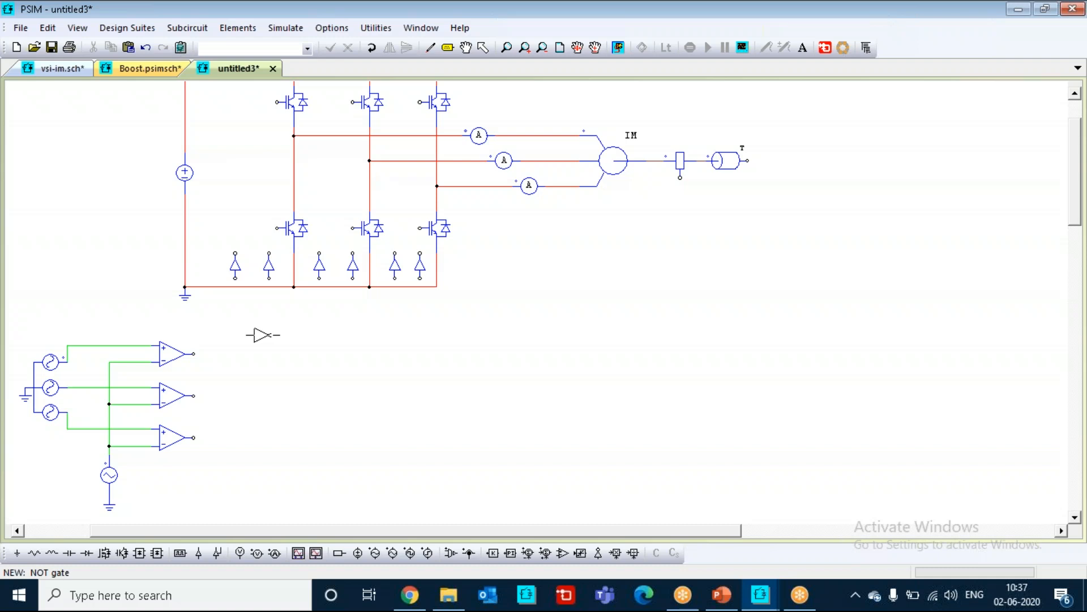
{"action": "left_click", "coordinate": [261, 337]}
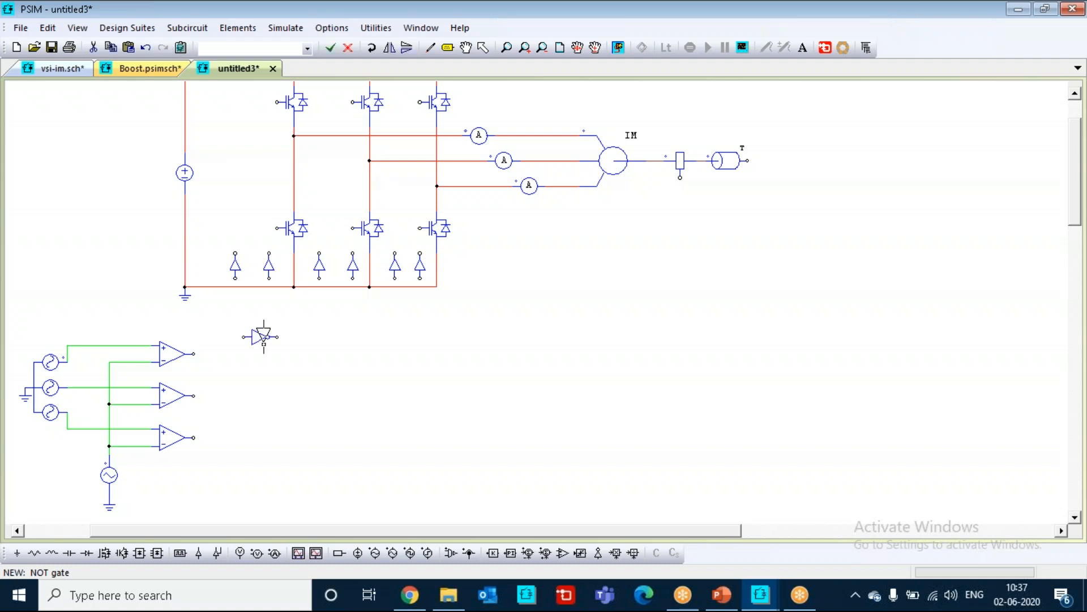
{"action": "right_click", "coordinate": [264, 337]}
{"action": "right_click", "coordinate": [263, 336]}
{"action": "left_click", "coordinate": [353, 320]}
{"action": "left_click", "coordinate": [419, 311]}
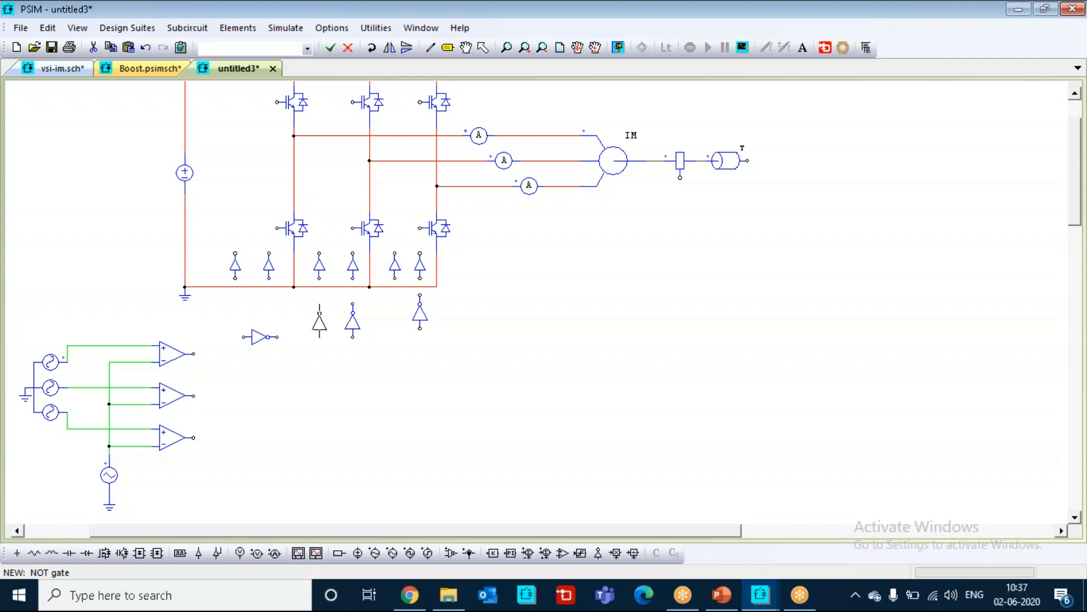
{"action": "key", "text": "Escape"}
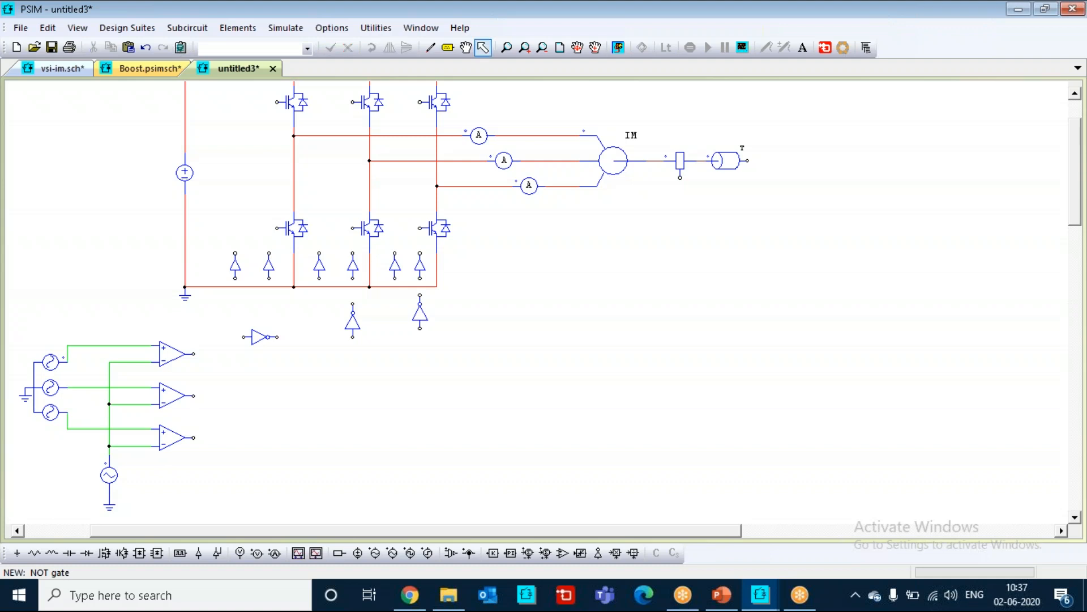
- Rotate the first NOT gate to face upward and align the NOT gates in a row under each pair's second switch controller
{"action": "left_click", "coordinate": [266, 336]}
{"action": "left_click", "coordinate": [371, 54]}
{"action": "left_click", "coordinate": [371, 54]}
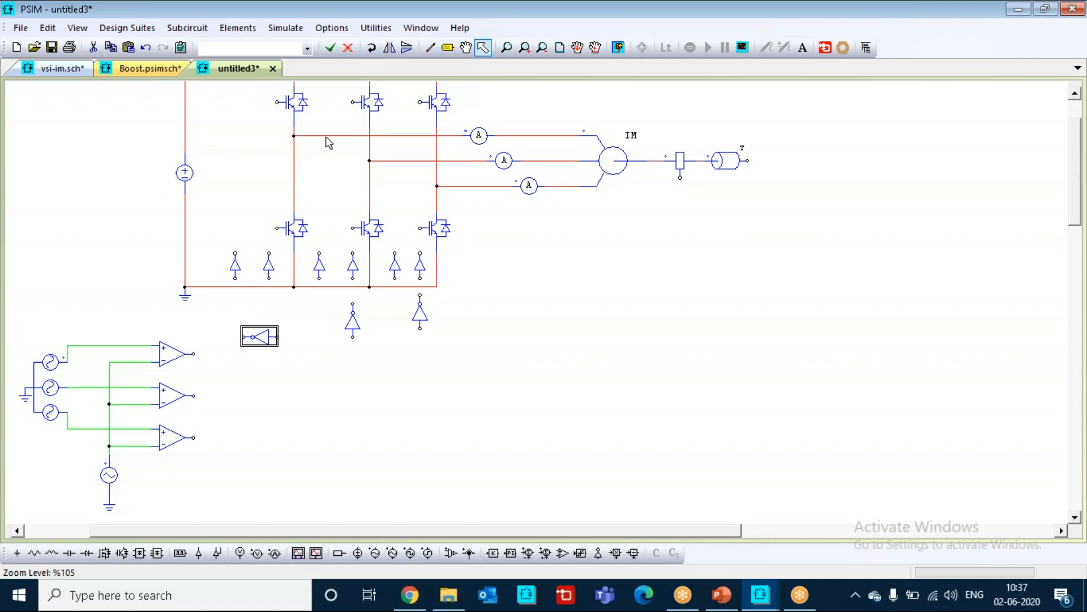
{"action": "left_click", "coordinate": [371, 52]}
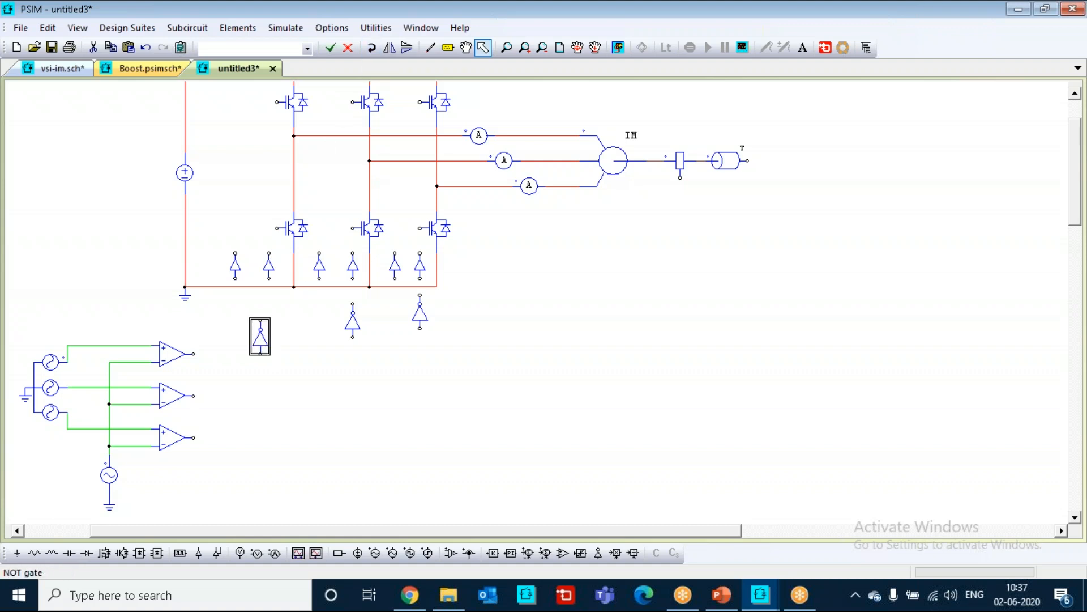
{"action": "left_click_drag", "start_coordinate": [260, 333], "coordinate": [269, 323]}
{"action": "left_click", "coordinate": [384, 327]}
{"action": "left_click_drag", "start_coordinate": [423, 315], "coordinate": [421, 323]}
{"action": "left_click", "coordinate": [506, 325]}
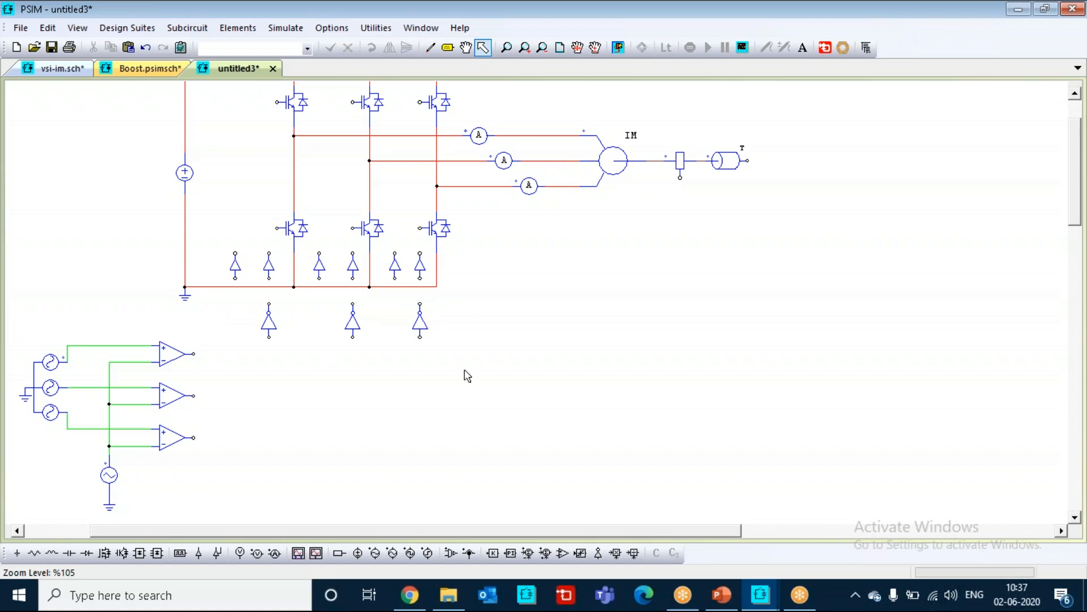
- Wire the output of each of the six switch controllers to the gate of its upper or lower IGBT
{"action": "left_click", "coordinate": [403, 287]}
{"action": "left_click", "coordinate": [483, 263]}
{"action": "left_click", "coordinate": [430, 49]}
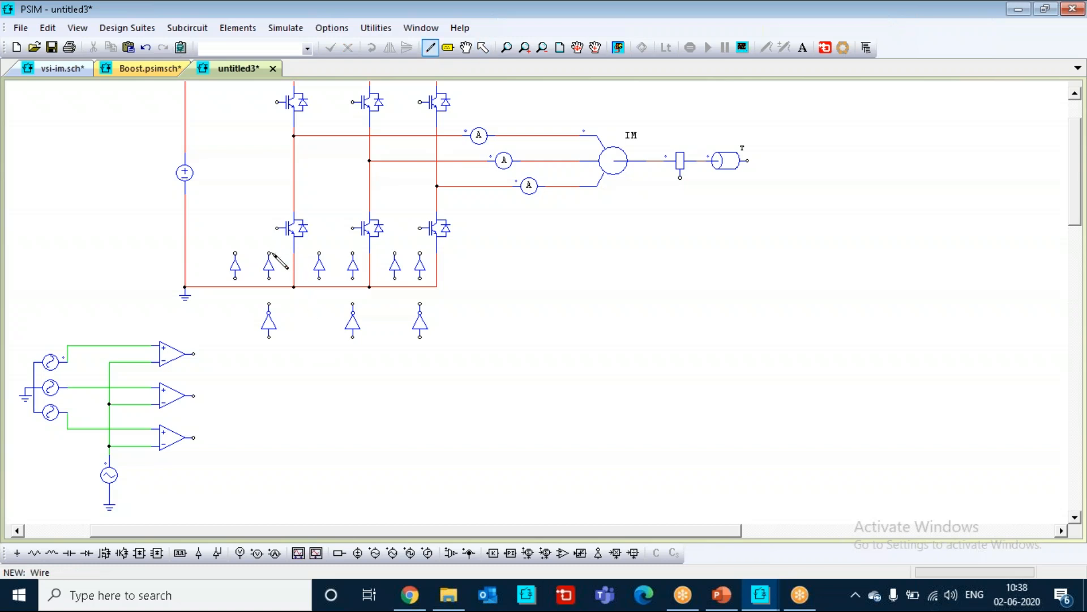
{"action": "left_click_drag", "start_coordinate": [269, 254], "coordinate": [278, 228]}
{"action": "mouse_move", "coordinate": [235, 254]}
{"action": "left_mouse_down"}
{"action": "mouse_move", "coordinate": [264, 103]}
{"action": "mouse_move", "coordinate": [286, 111]}
{"action": "mouse_move", "coordinate": [278, 103]}
{"action": "left_mouse_up"}
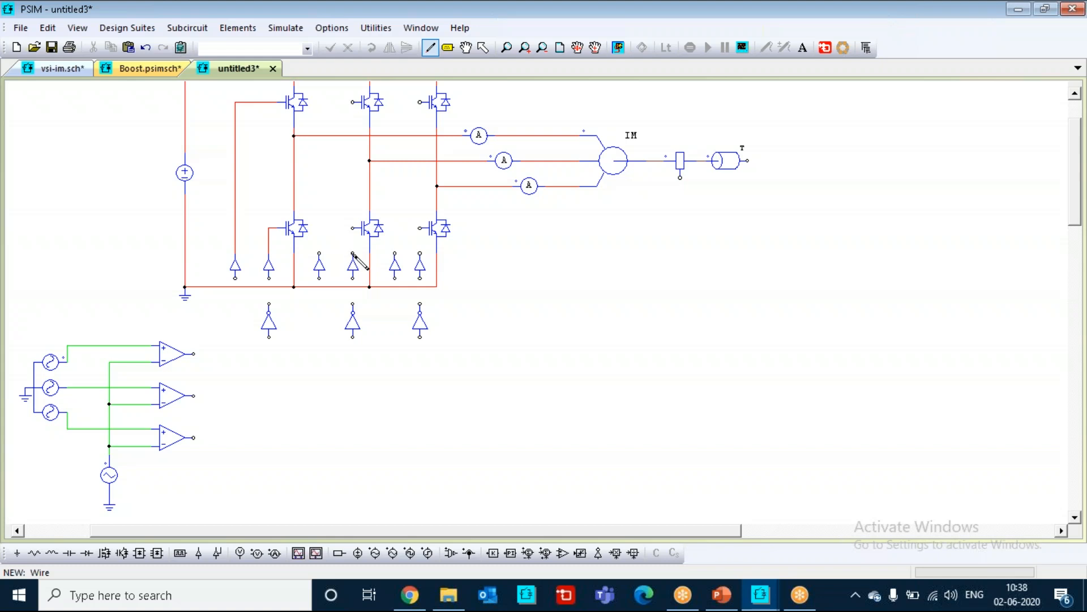
{"action": "left_click_drag", "start_coordinate": [352, 254], "coordinate": [352, 103]}
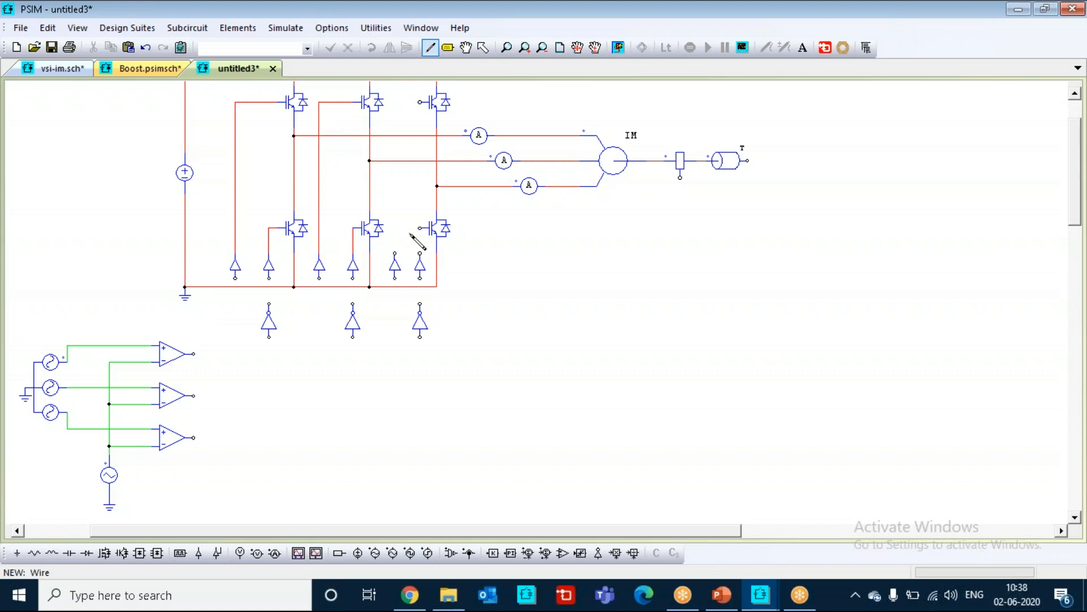
{"action": "left_click_drag", "start_coordinate": [395, 256], "coordinate": [420, 102]}
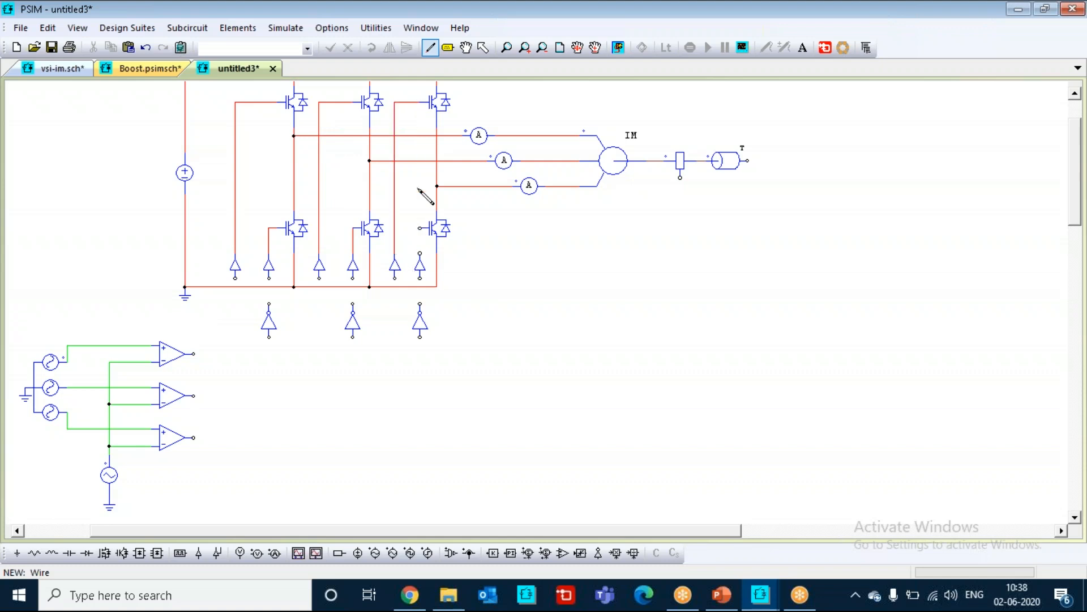
{"action": "left_click_drag", "start_coordinate": [420, 253], "coordinate": [420, 229]}
- Check the reference VSI induction machine schematic in PowerPoint, return to the untitled3 schematic in PSIM, and end wiring
{"action": "left_click", "coordinate": [721, 595]}
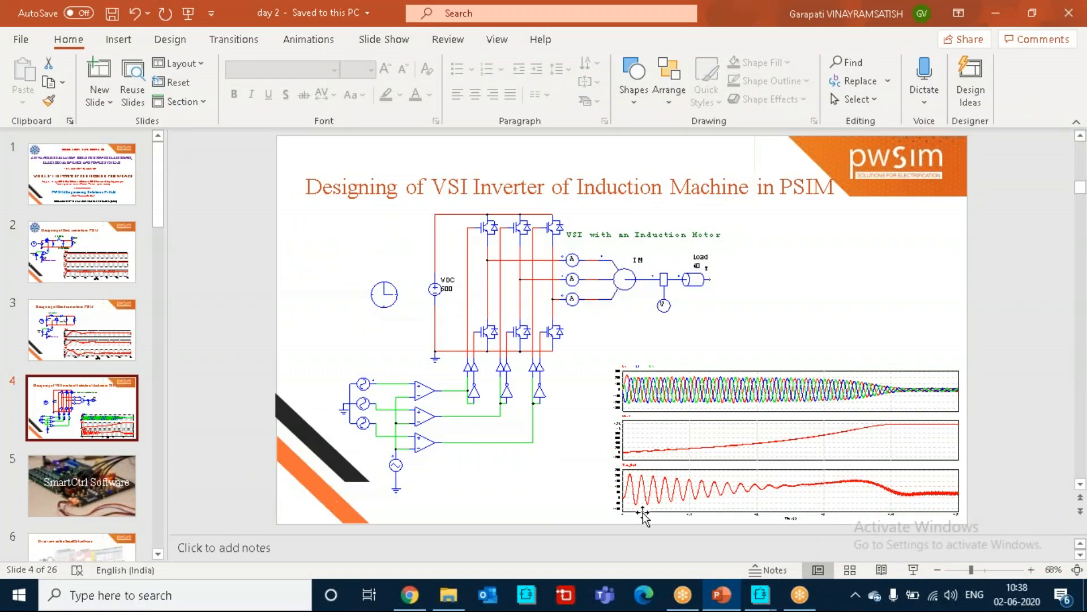
{"action": "mouse_move", "coordinate": [759, 596]}
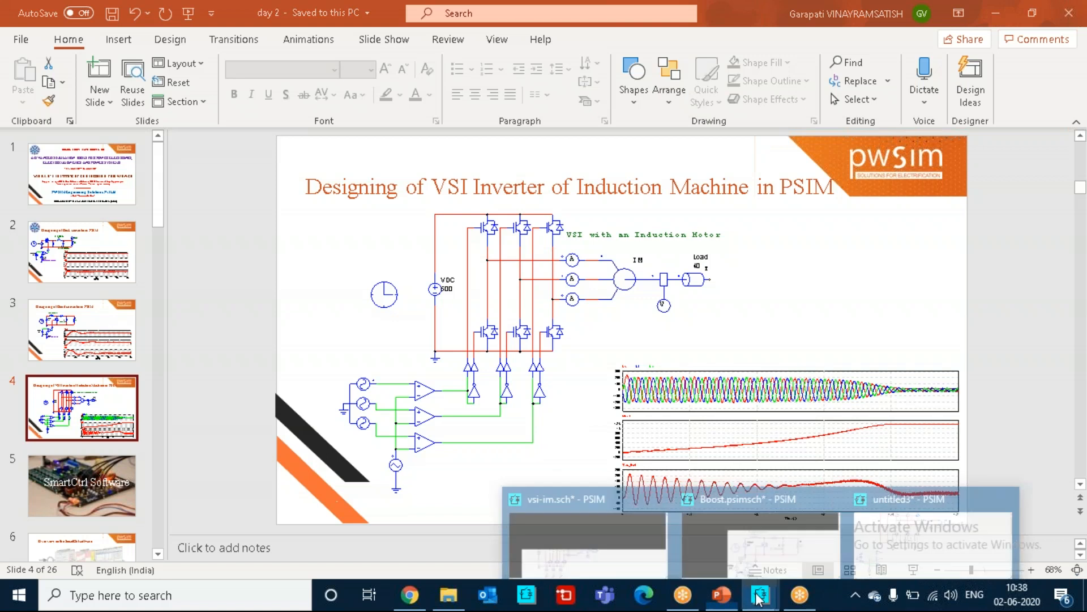
{"action": "left_click", "coordinate": [874, 553]}
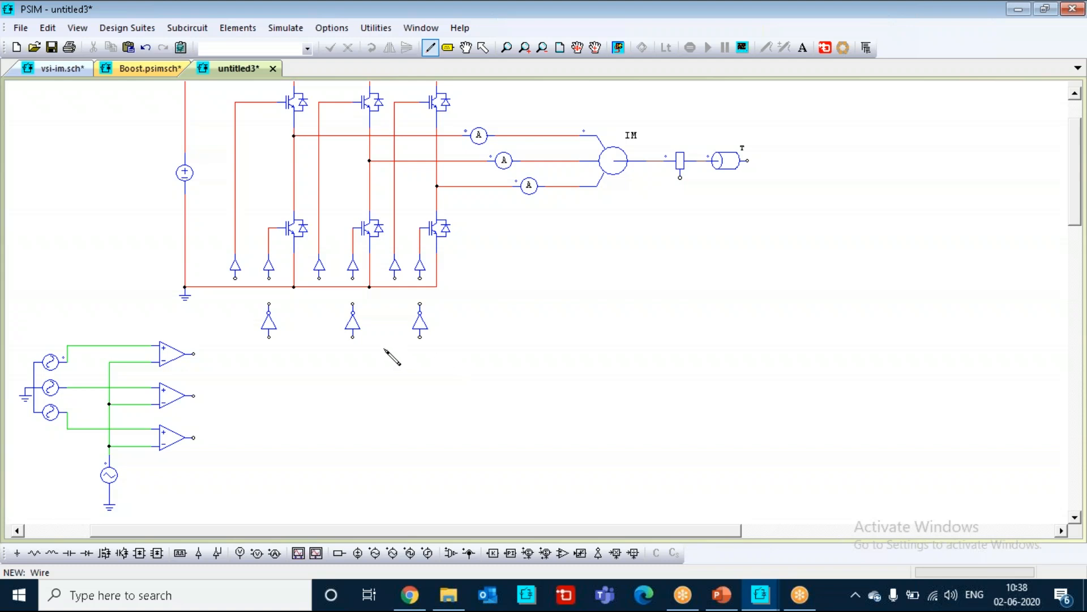
{"action": "key", "text": "Escape"}
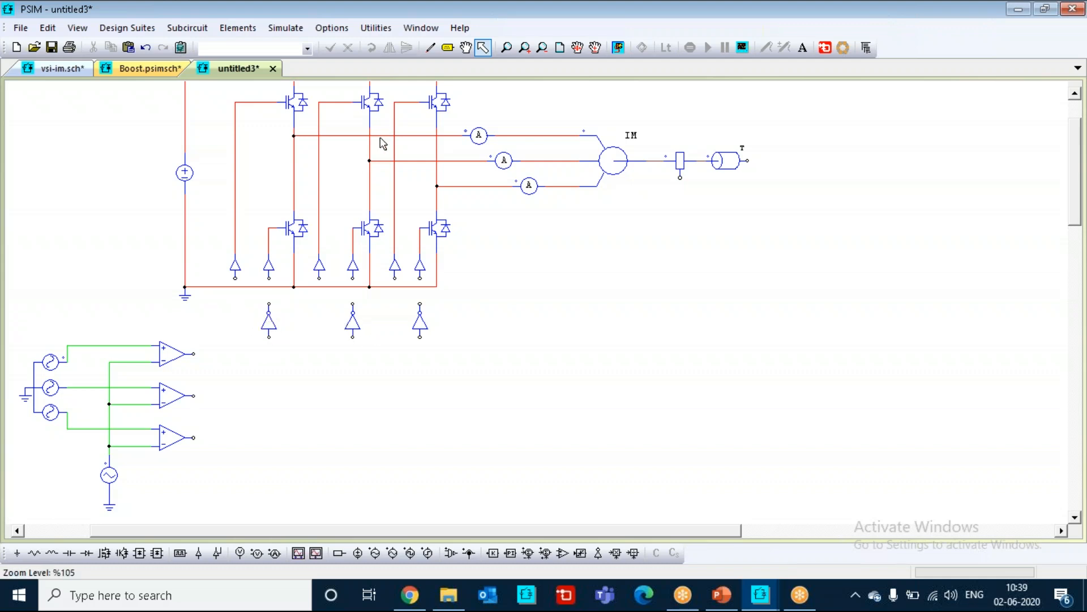
- Wire each NOT gate's output to the input of the lower-IGBT switch controller directly above it
{"action": "left_click", "coordinate": [431, 48]}
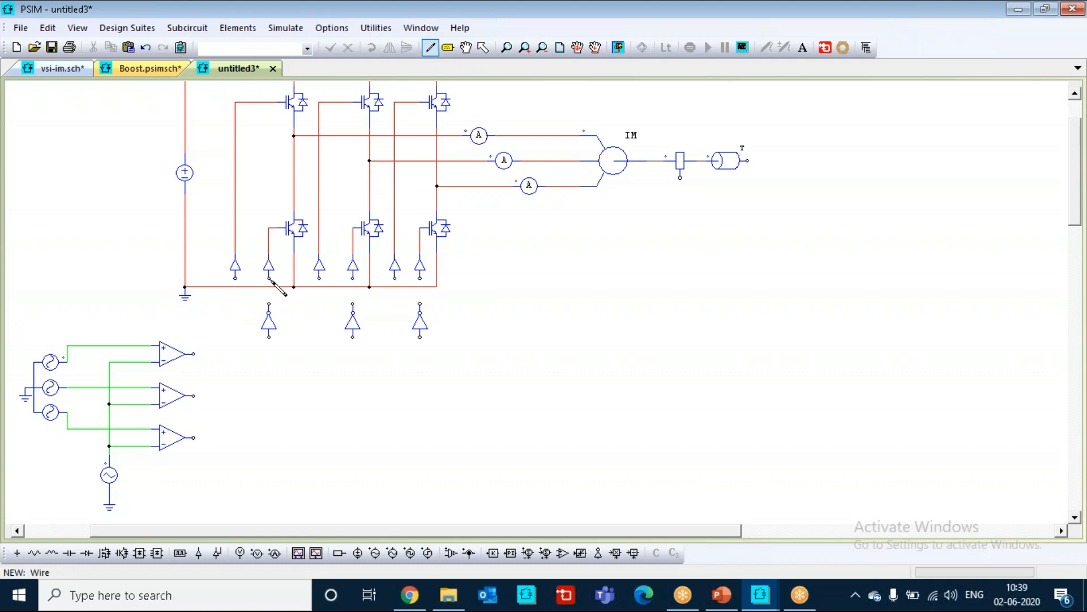
{"action": "left_click_drag", "start_coordinate": [269, 278], "coordinate": [269, 305]}
{"action": "left_click_drag", "start_coordinate": [352, 277], "coordinate": [353, 295]}
{"action": "left_click_drag", "start_coordinate": [420, 277], "coordinate": [421, 304]}
{"action": "left_click_drag", "start_coordinate": [352, 294], "coordinate": [352, 311]}
- Wire the input of each upper-IGBT switch controller to the input of the NOT gate in the same inverter leg
{"action": "mouse_move", "coordinate": [235, 277]}
{"action": "left_mouse_down"}
{"action": "mouse_move", "coordinate": [245, 334]}
{"action": "mouse_move", "coordinate": [269, 338]}
{"action": "left_mouse_up"}
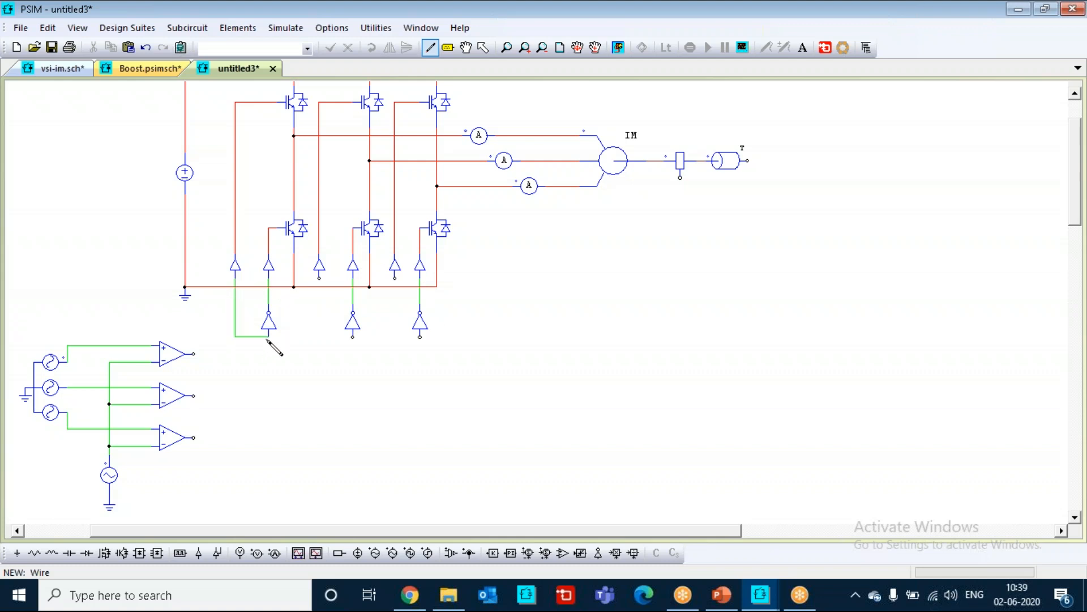
{"action": "mouse_move", "coordinate": [320, 277]}
{"action": "left_mouse_down"}
{"action": "mouse_move", "coordinate": [340, 342]}
{"action": "mouse_move", "coordinate": [353, 337]}
{"action": "left_mouse_up"}
{"action": "left_click_drag", "start_coordinate": [395, 276], "coordinate": [421, 338]}
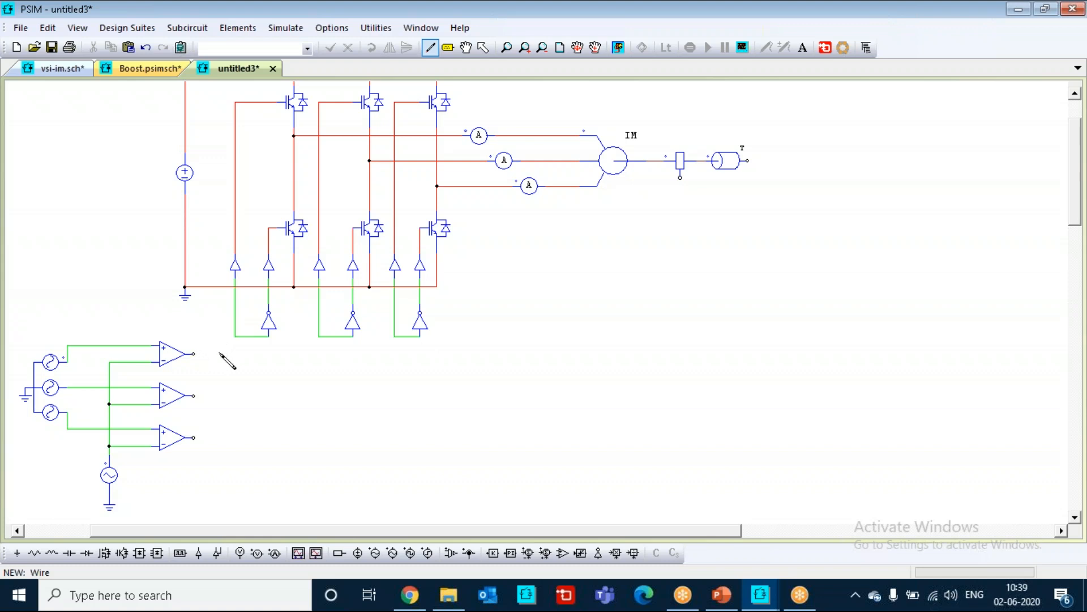
- Wire each comparator output to the shared NOT gate and switch controller input of its corresponding inverter leg, and end wiring
{"action": "left_click_drag", "start_coordinate": [195, 354], "coordinate": [249, 339]}
{"action": "left_click_drag", "start_coordinate": [195, 396], "coordinate": [337, 336]}
{"action": "left_click_drag", "start_coordinate": [194, 437], "coordinate": [403, 337]}
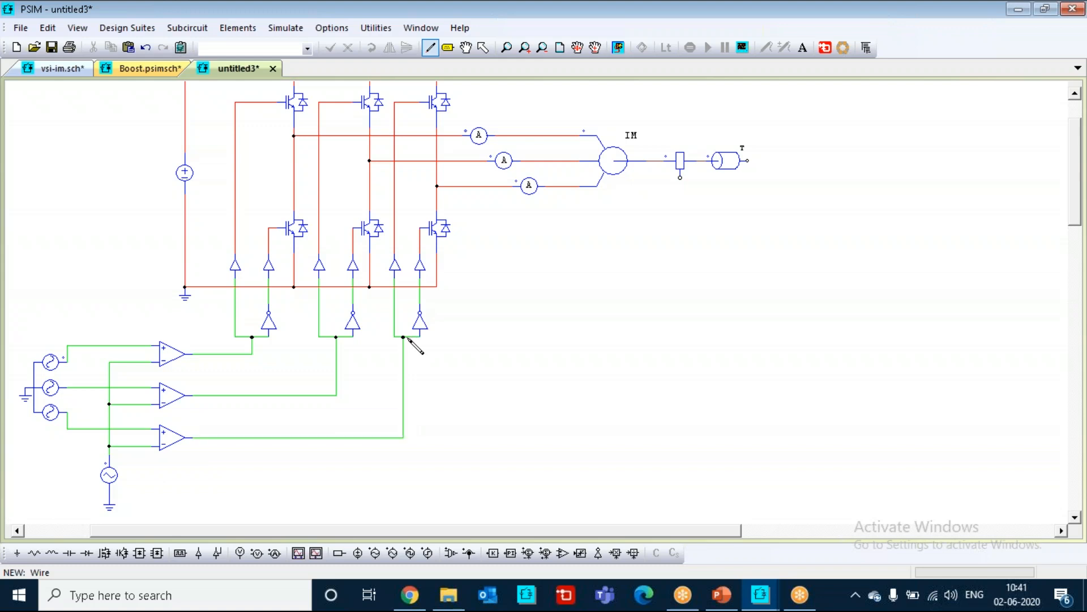
{"action": "key", "text": "Escape"}
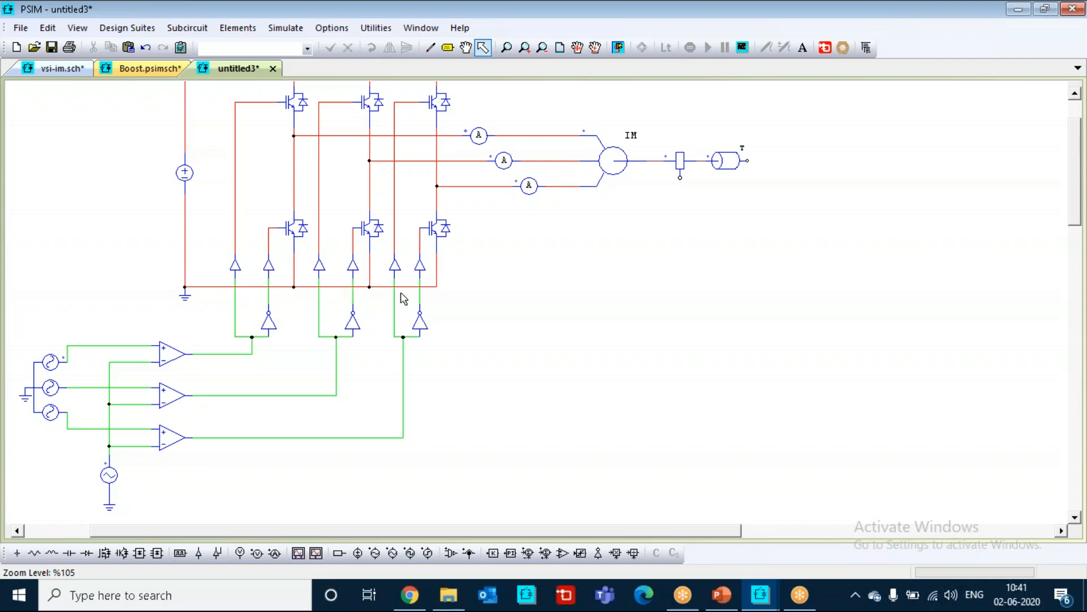
{"action": "left_click", "coordinate": [269, 325]}
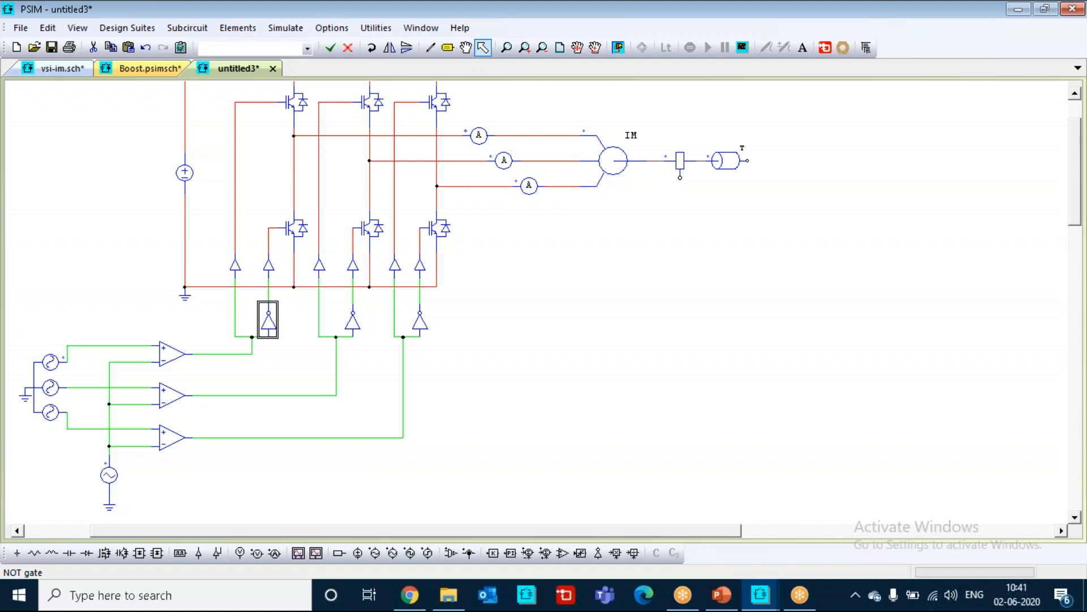
{"action": "left_click", "coordinate": [232, 29]}
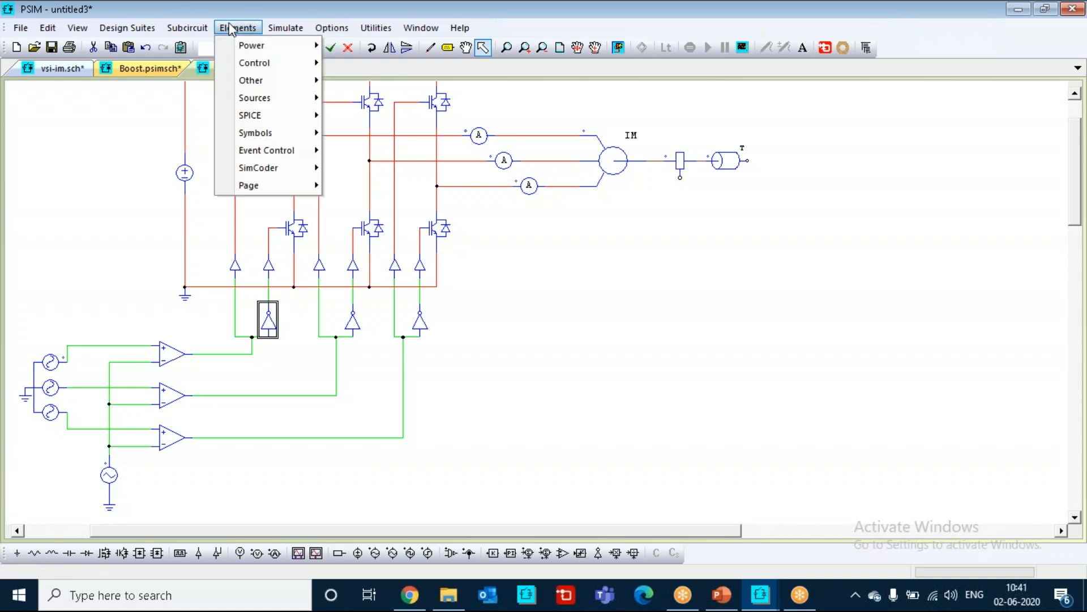
{"action": "mouse_move", "coordinate": [264, 68]}
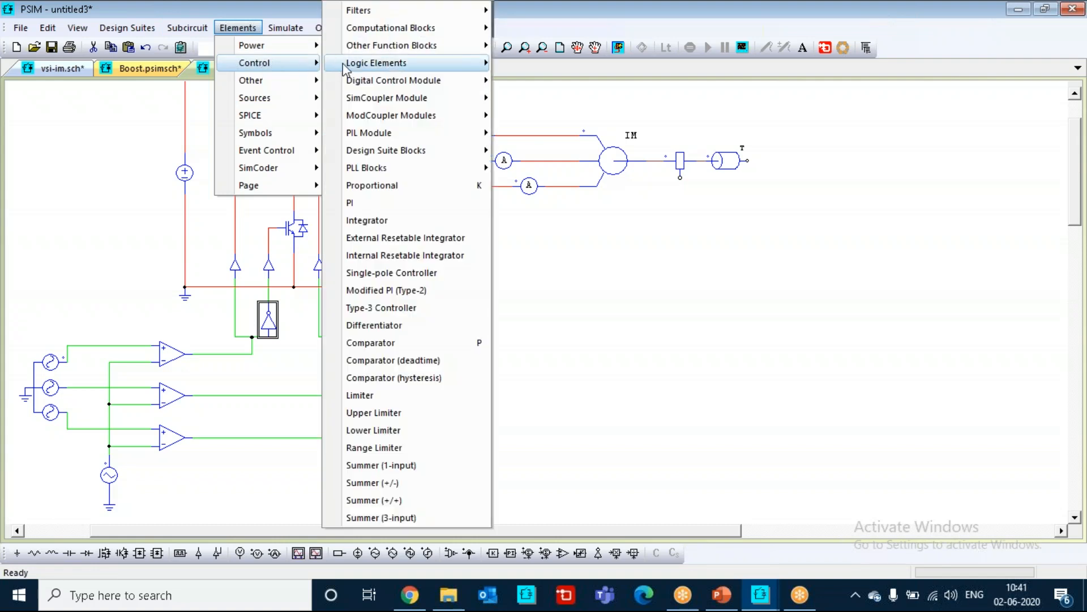
{"action": "mouse_move", "coordinate": [346, 67]}
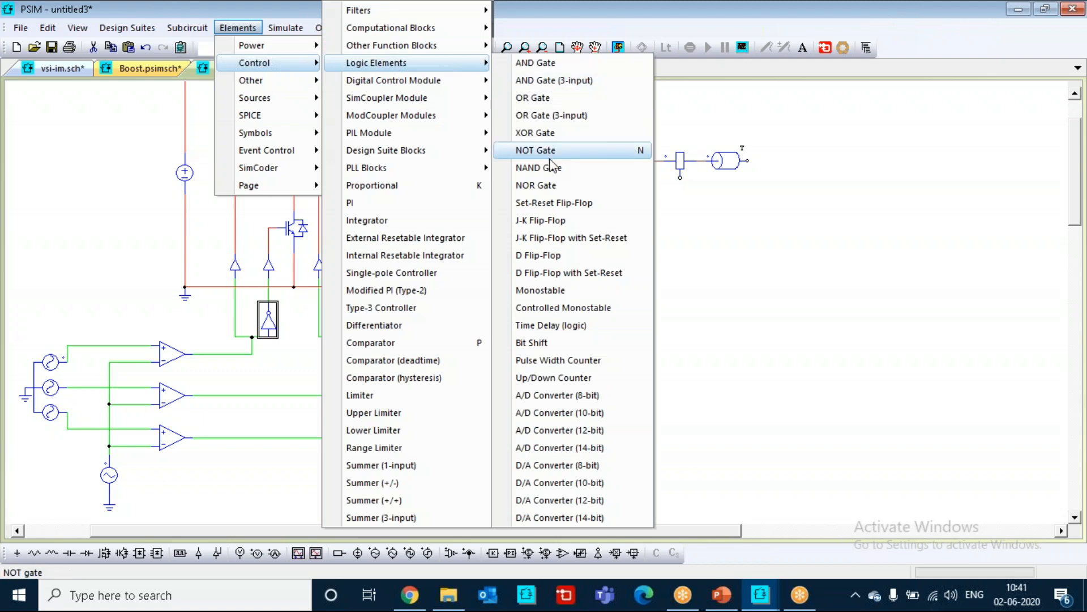
{"action": "left_click", "coordinate": [619, 150]}
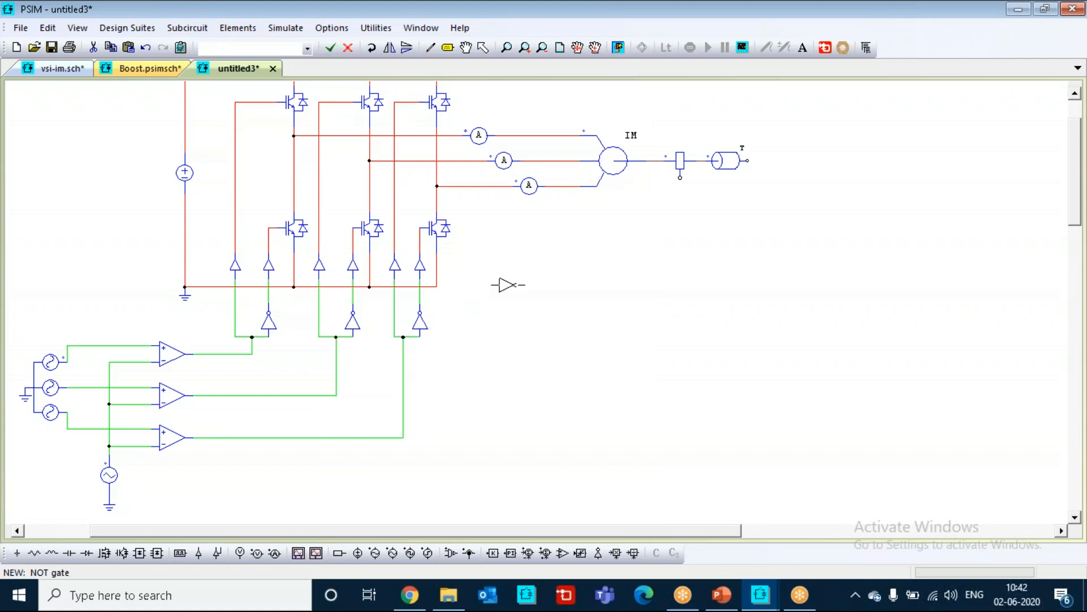
{"action": "right_click", "coordinate": [508, 285]}
{"action": "right_click", "coordinate": [508, 285]}
{"action": "right_click", "coordinate": [508, 286]}
{"action": "key", "text": "Escape"}
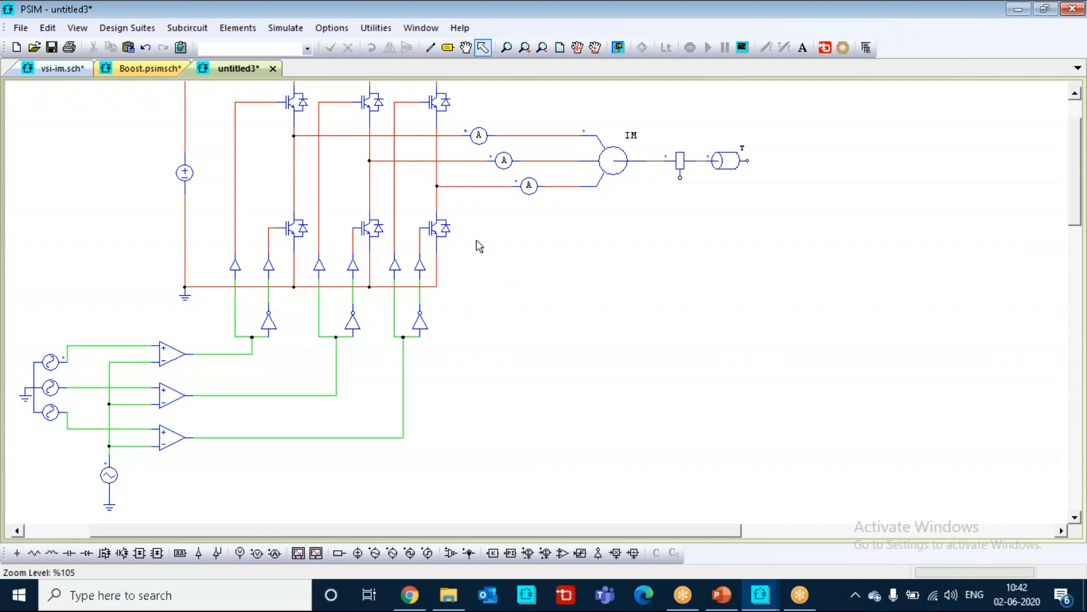
{"action": "left_click", "coordinate": [558, 48]}
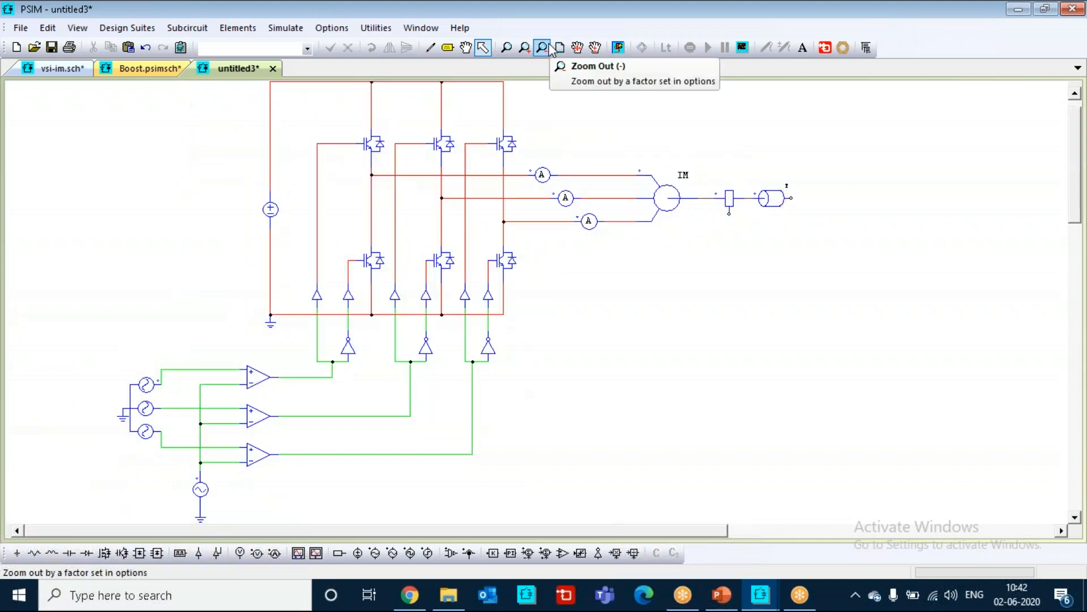
{"action": "left_click", "coordinate": [542, 48]}
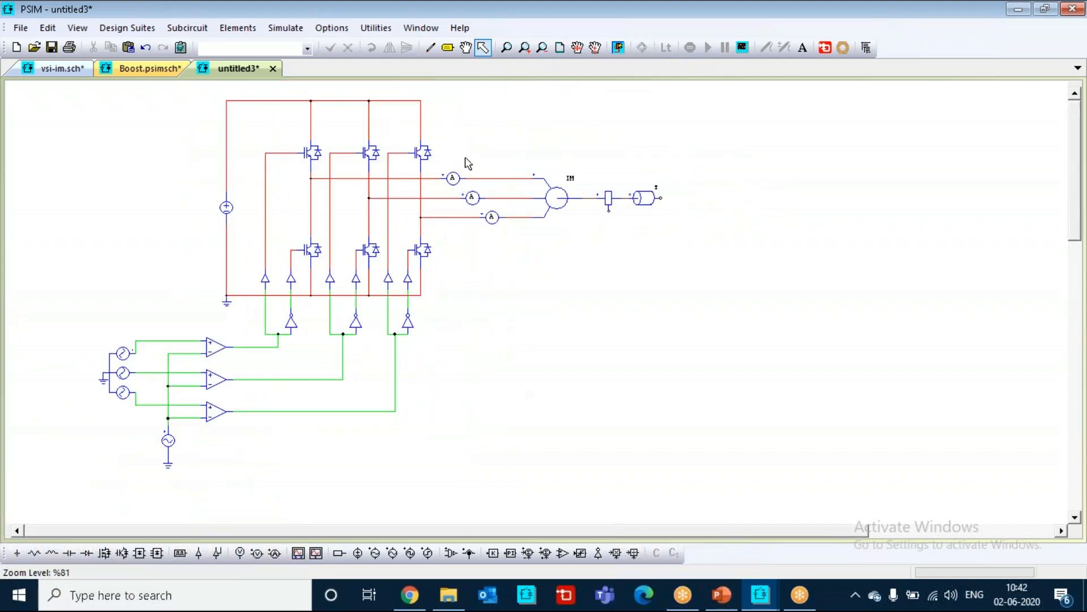
{"action": "left_click", "coordinate": [523, 50]}
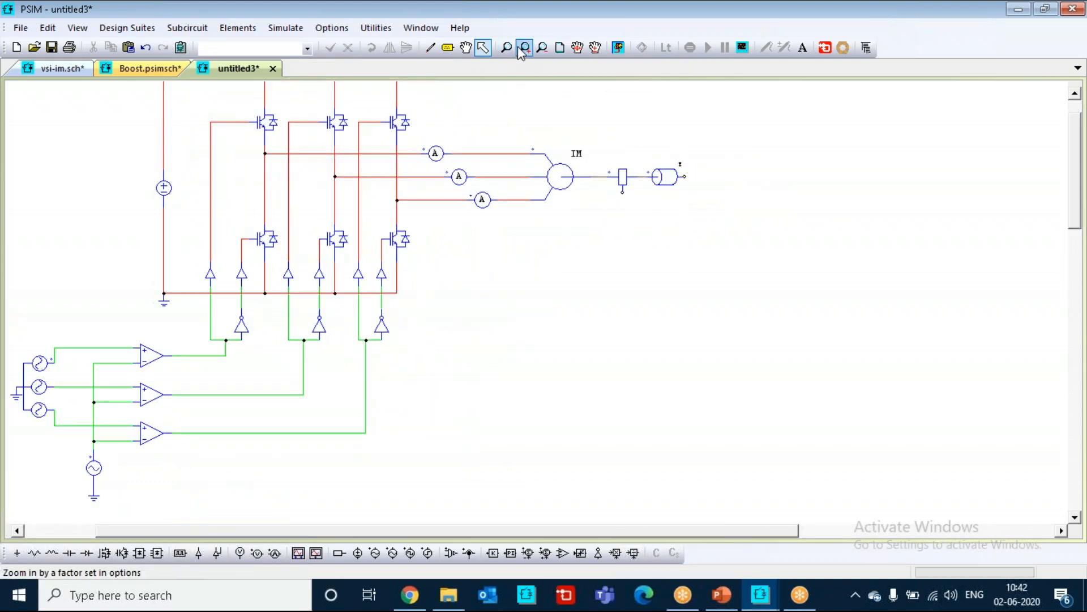
{"action": "left_click", "coordinate": [559, 50]}
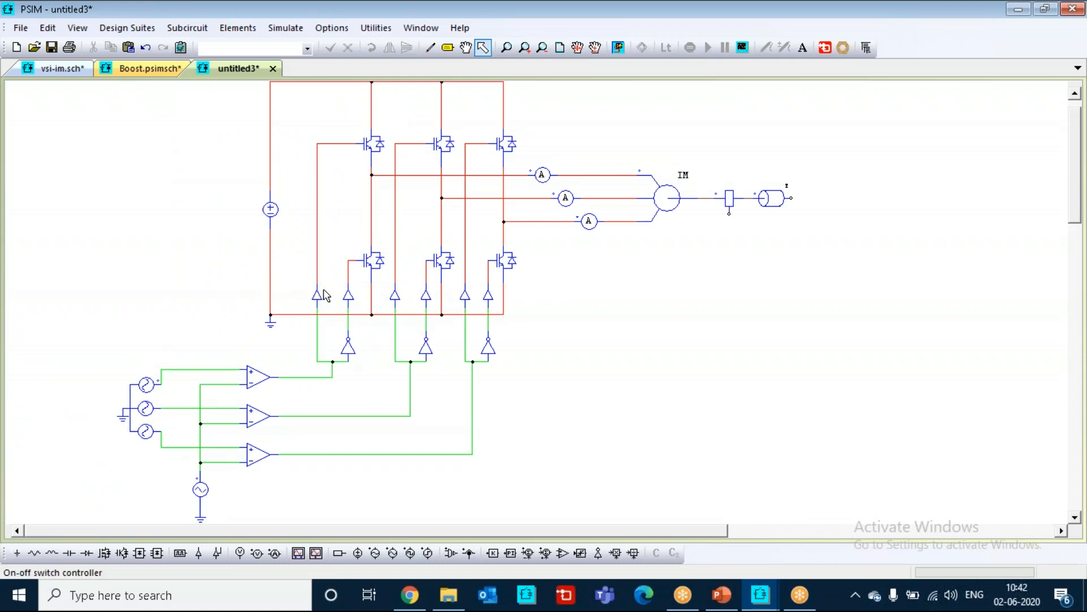
{"action": "left_click_drag", "start_coordinate": [299, 274], "coordinate": [330, 309]}
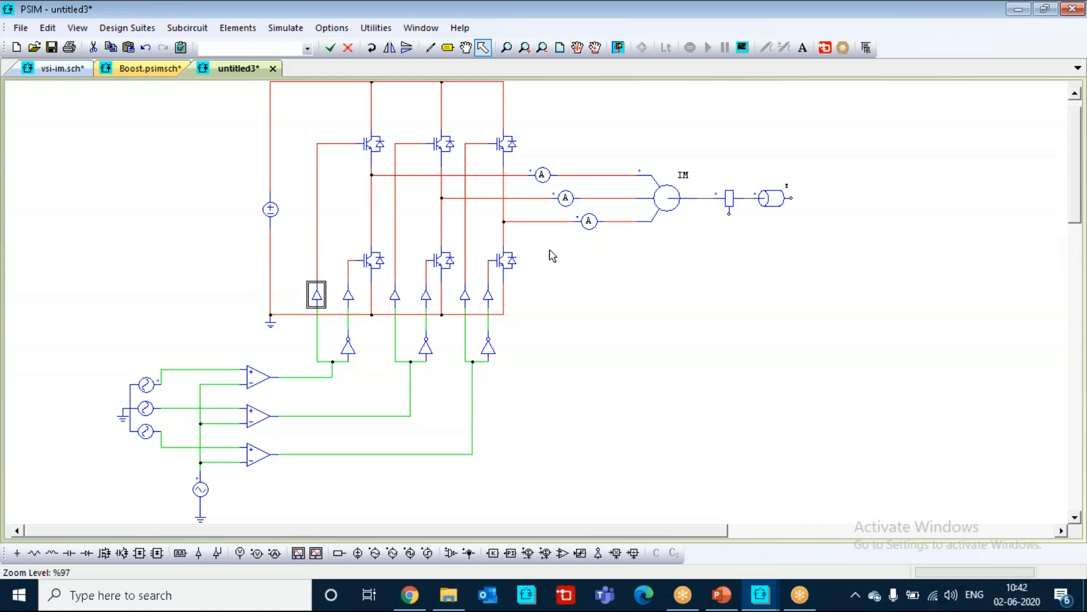
{"action": "left_click", "coordinate": [233, 33]}
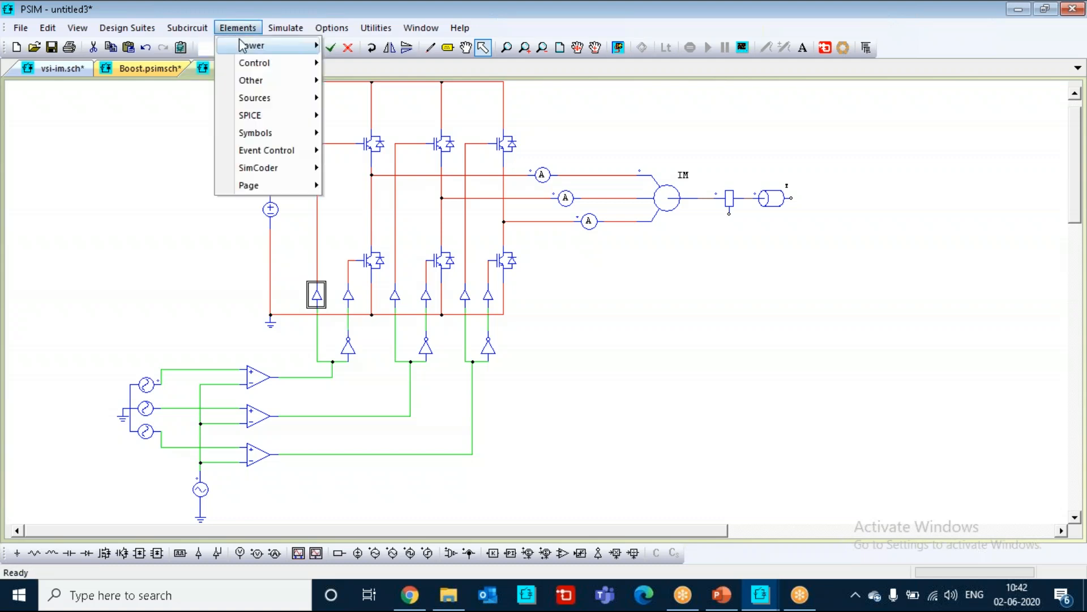
{"action": "mouse_move", "coordinate": [243, 46]}
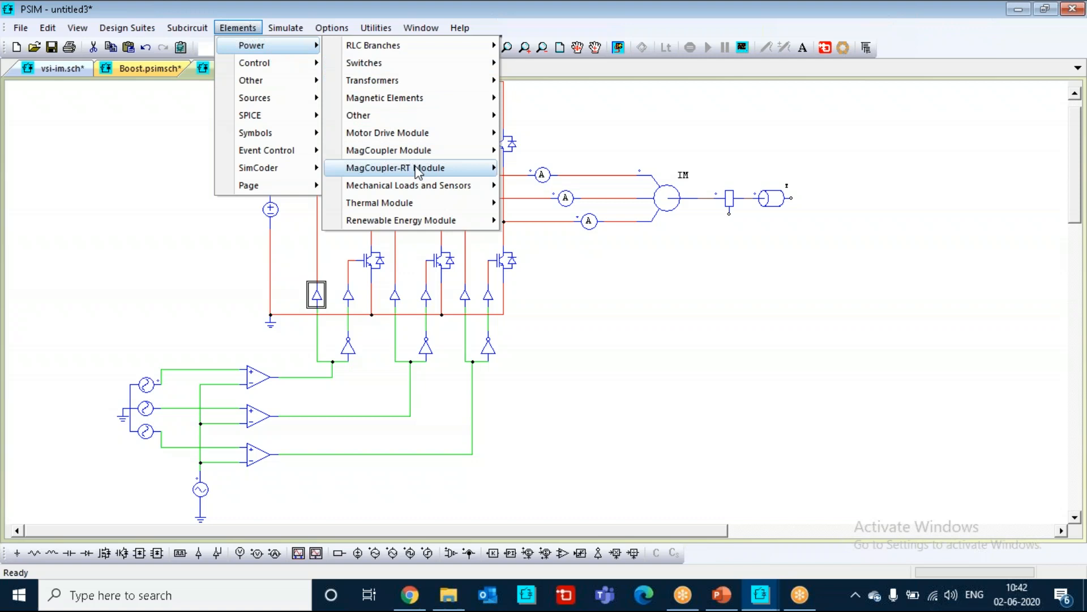
{"action": "mouse_move", "coordinate": [417, 167]}
{"action": "mouse_move", "coordinate": [437, 187]}
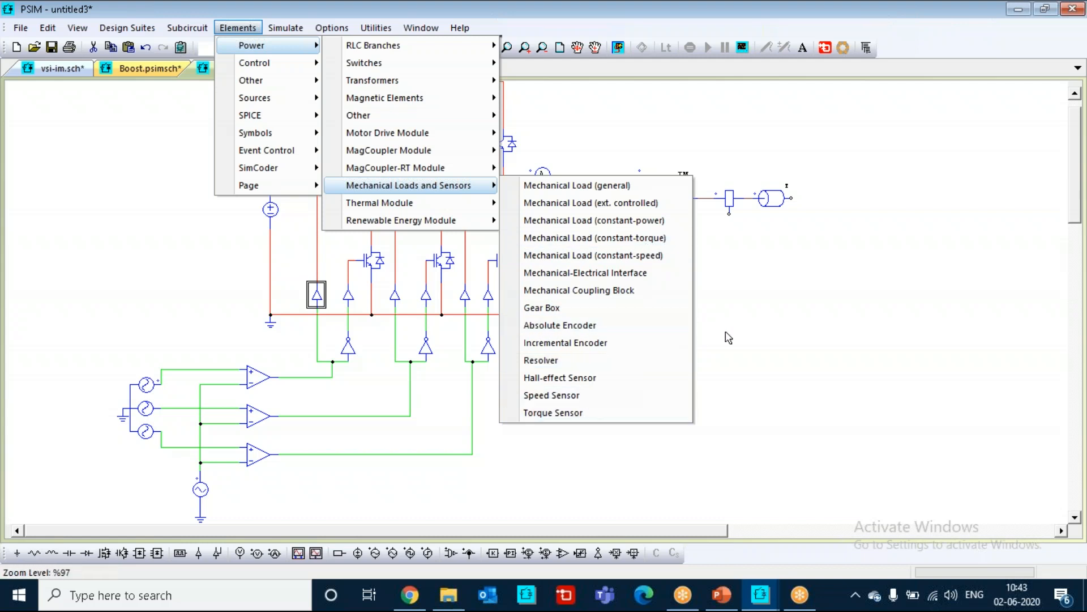
{"action": "left_click", "coordinate": [593, 403]}
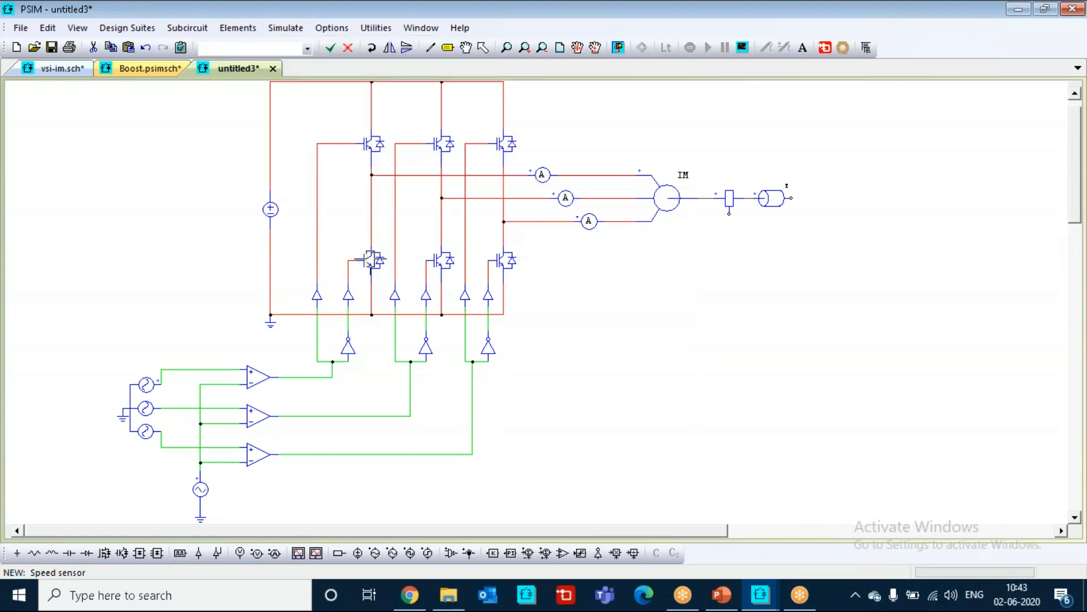
{"action": "key", "text": "Escape"}
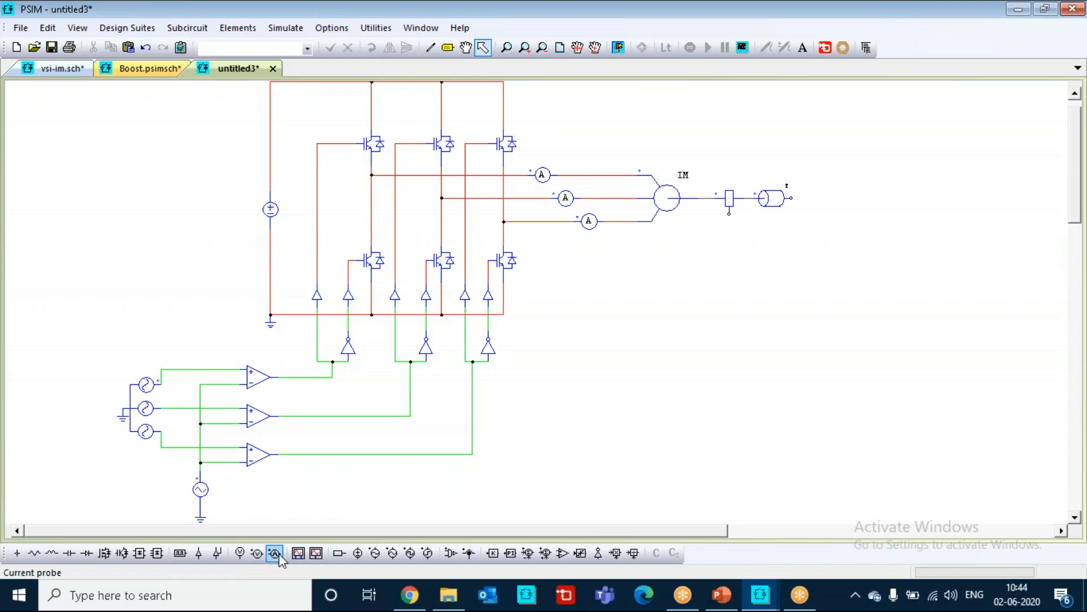
- Look through the available probe elements, including voltage and current probes, meters and scopes
{"action": "left_click", "coordinate": [248, 30]}
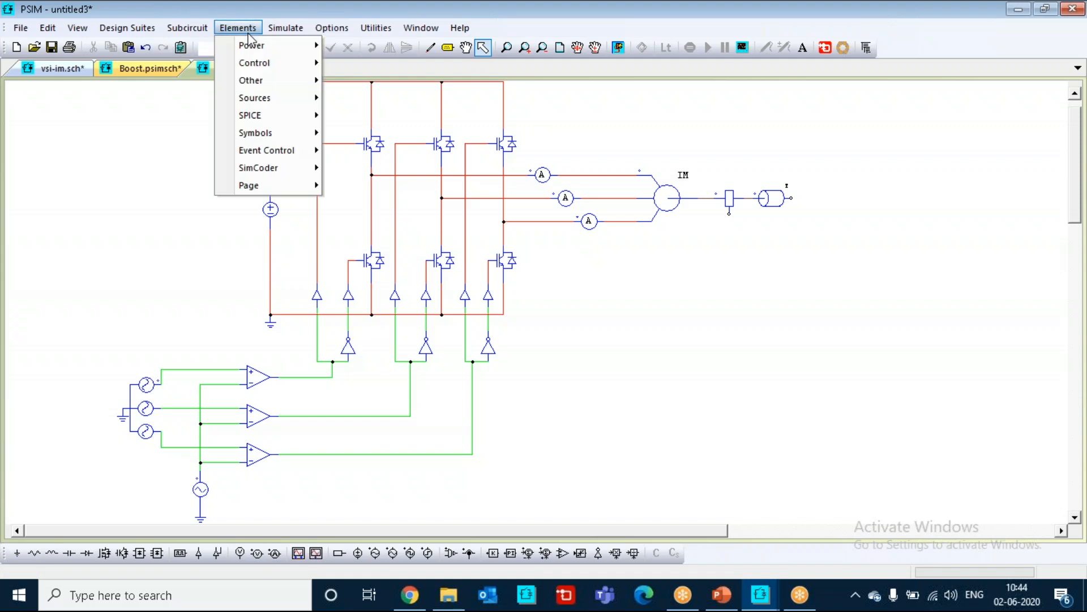
{"action": "mouse_move", "coordinate": [290, 86]}
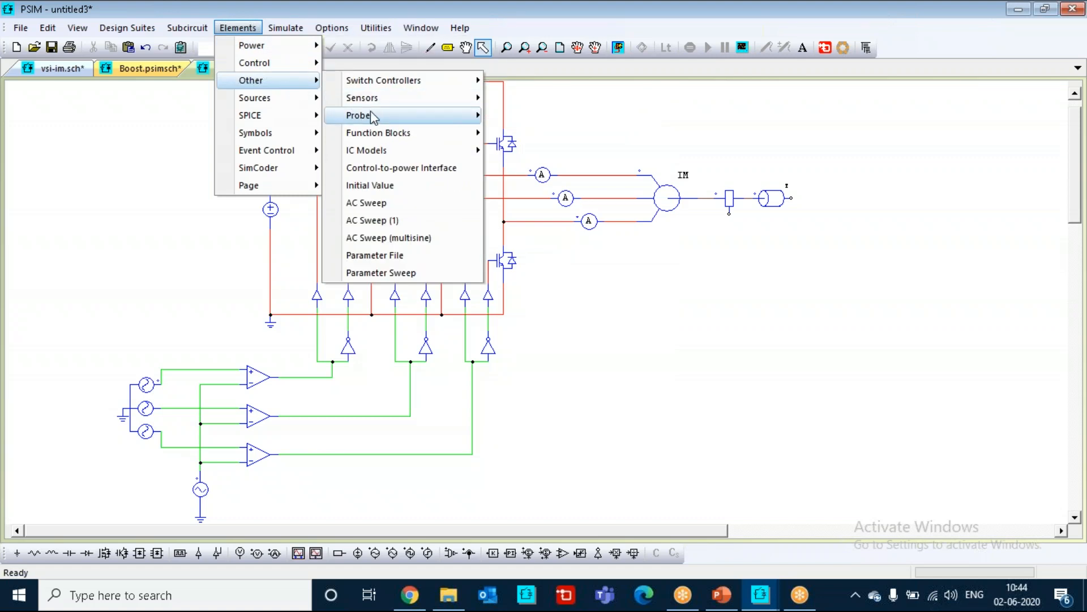
{"action": "mouse_move", "coordinate": [381, 117]}
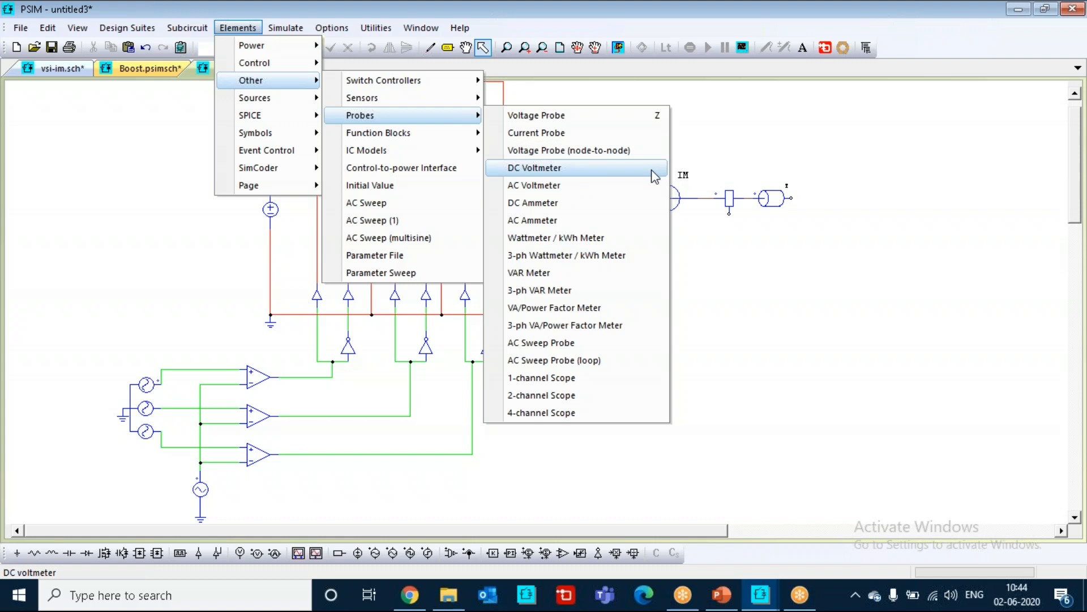
{"action": "left_click", "coordinate": [726, 80]}
- Check the wire color settings by circuit type in the program options, including the control wire color choices, without changing them
{"action": "left_click", "coordinate": [348, 33]}
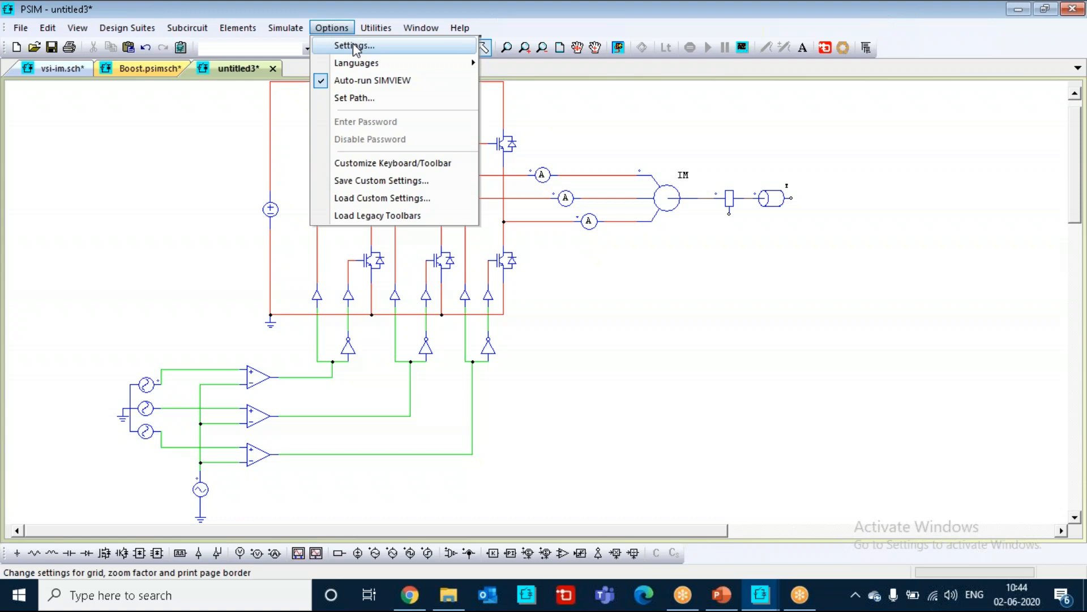
{"action": "left_click", "coordinate": [355, 46]}
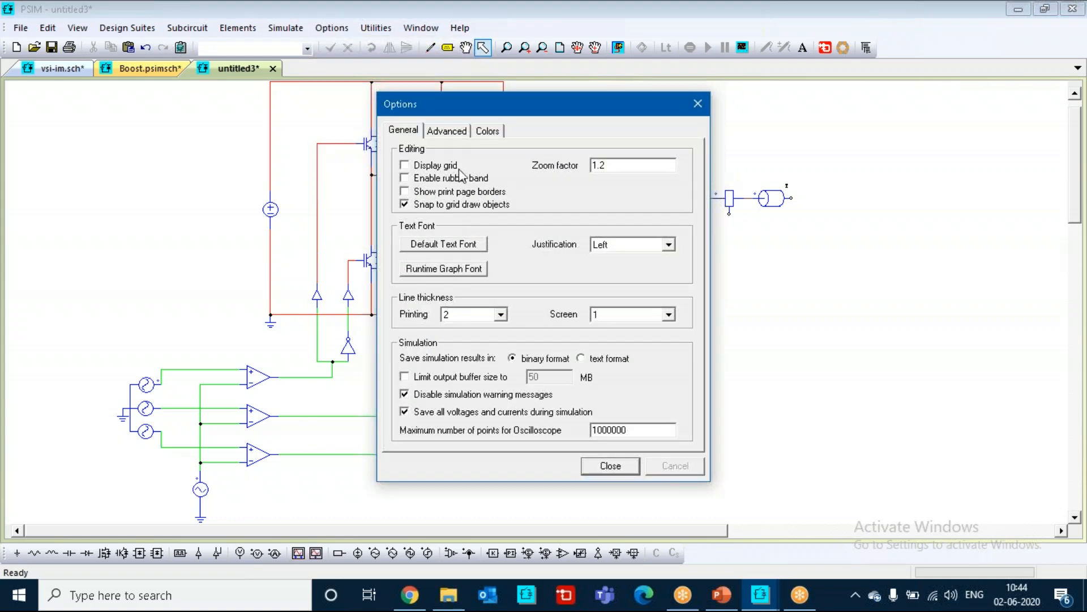
{"action": "left_click", "coordinate": [483, 135]}
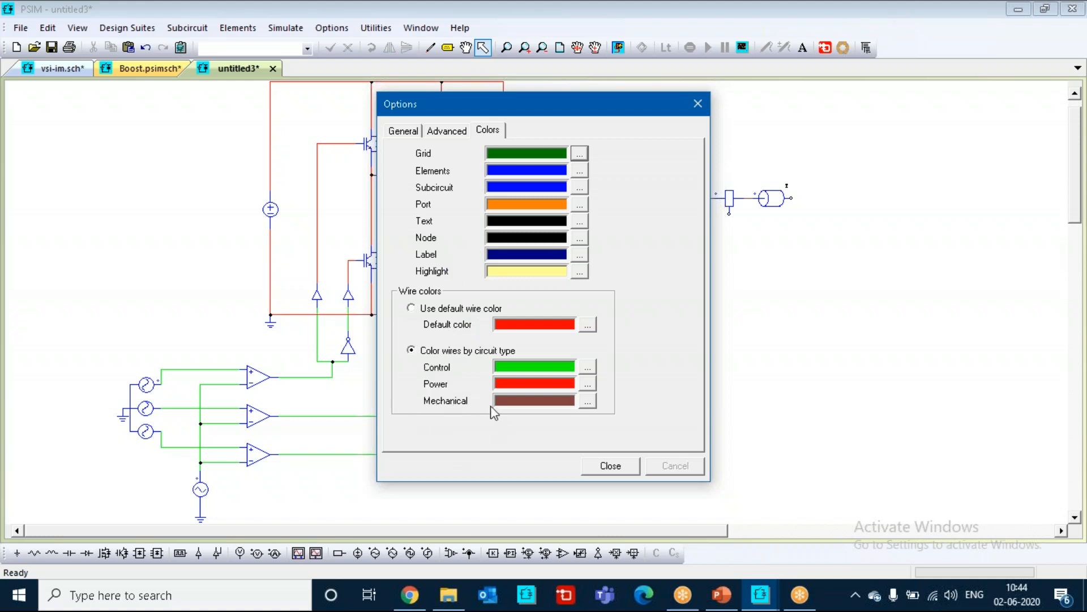
{"action": "left_click", "coordinate": [588, 373]}
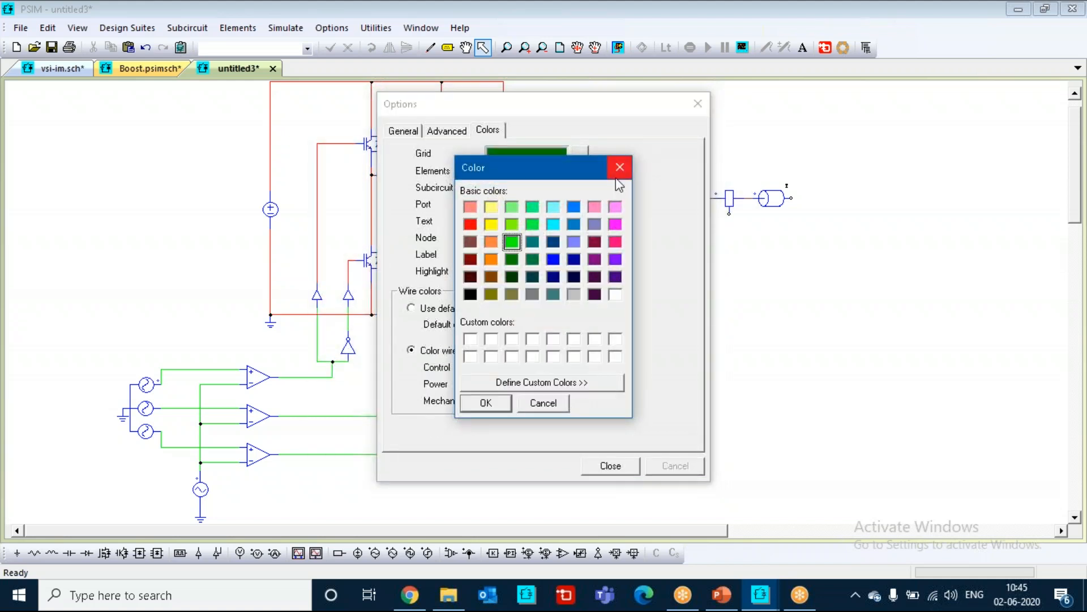
{"action": "left_click", "coordinate": [619, 173]}
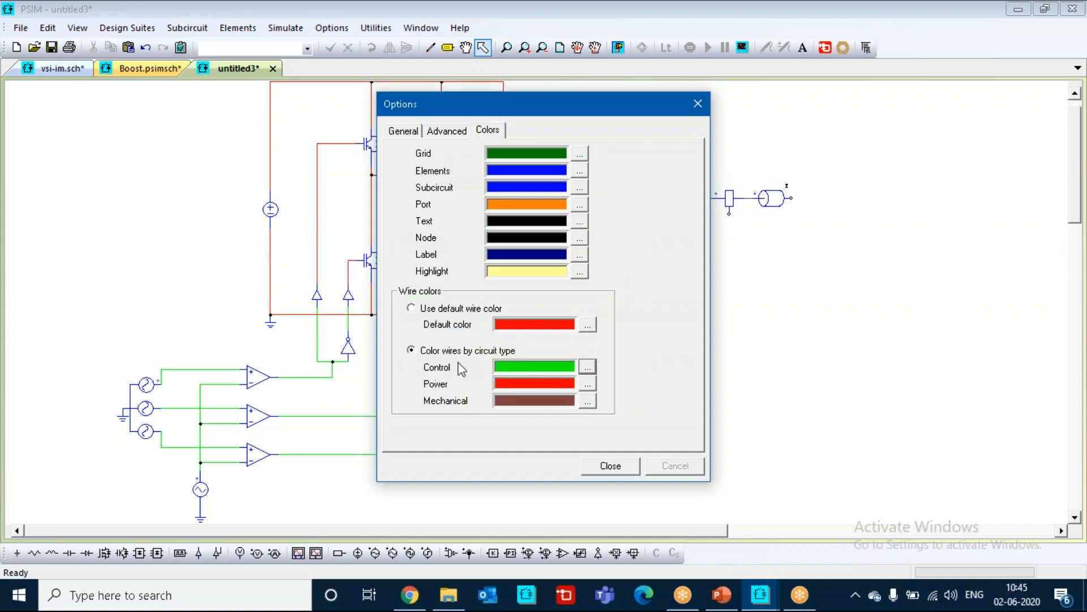
{"action": "left_click", "coordinate": [616, 473]}
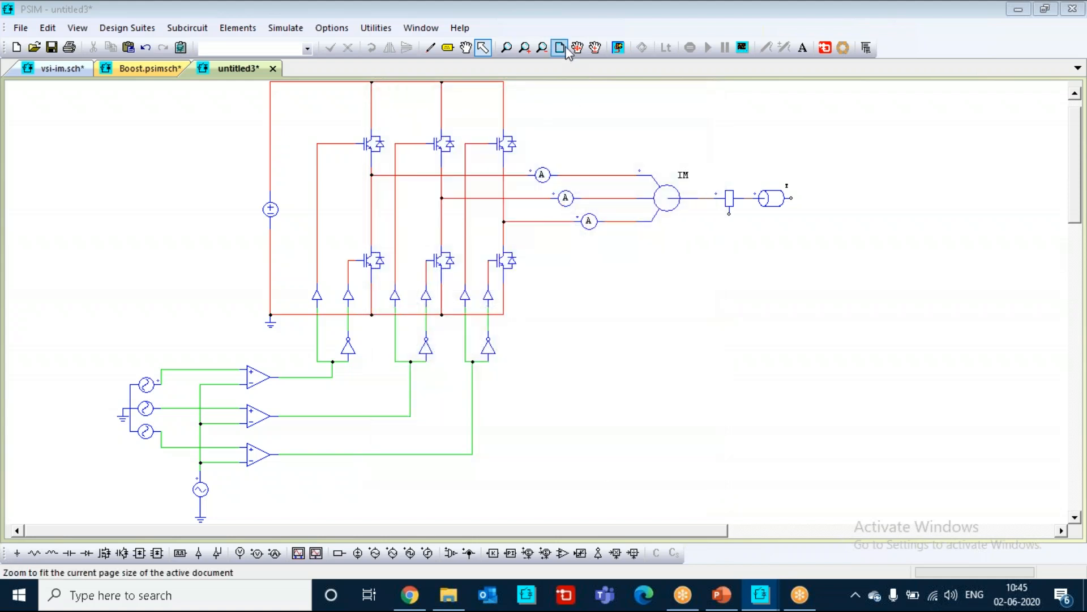
- Place a node-to-ground voltage probe on the output of the speed sensor between the induction motor and the mechanical load
{"action": "left_click", "coordinate": [542, 47]}
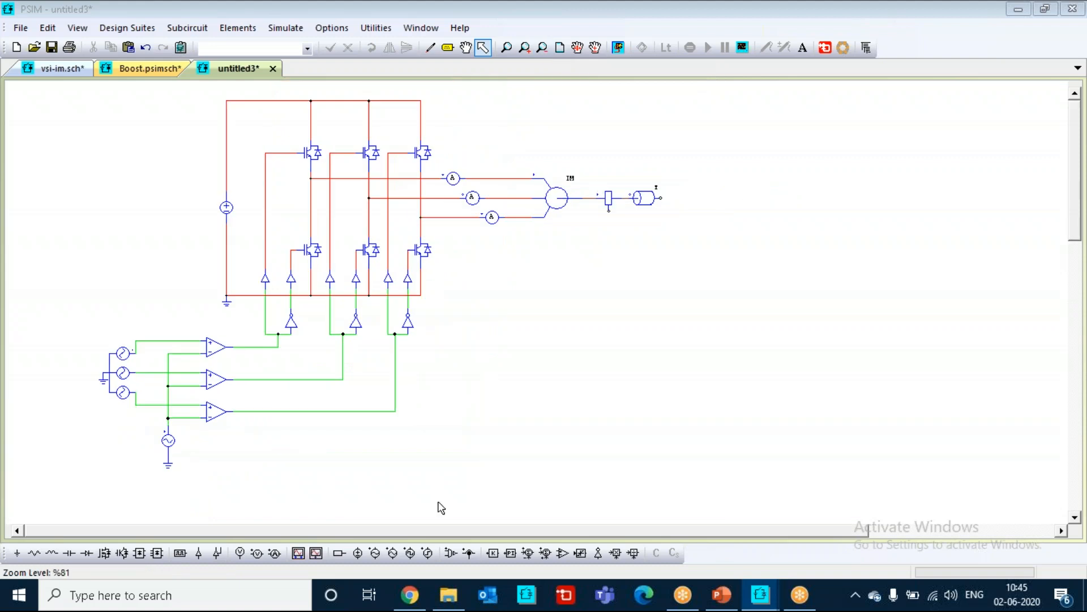
{"action": "left_click", "coordinate": [240, 552]}
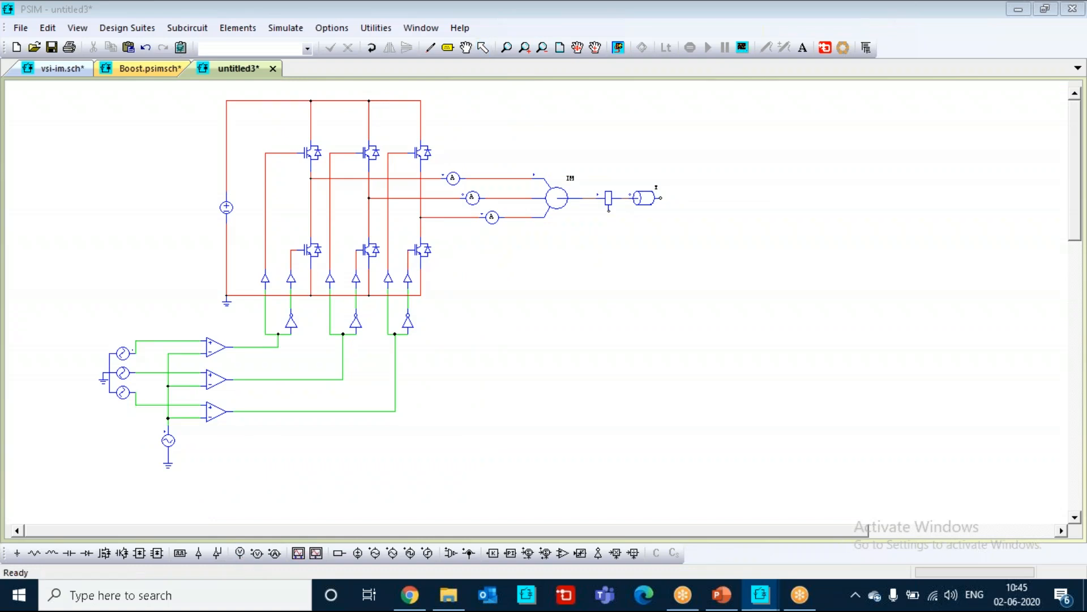
{"action": "right_click", "coordinate": [622, 235]}
{"action": "right_click", "coordinate": [622, 235]}
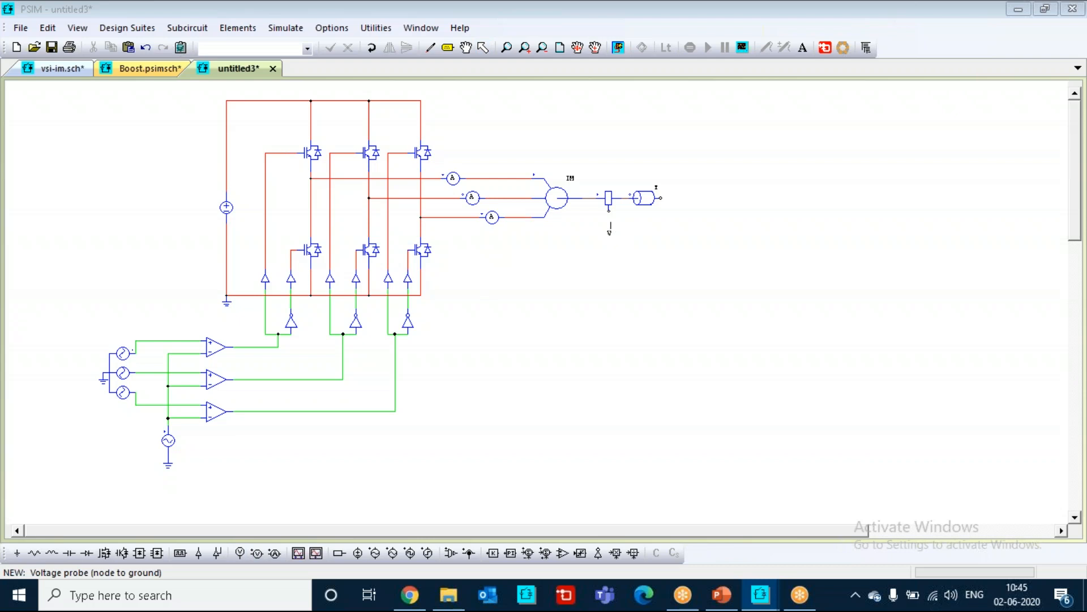
{"action": "left_click", "coordinate": [609, 225]}
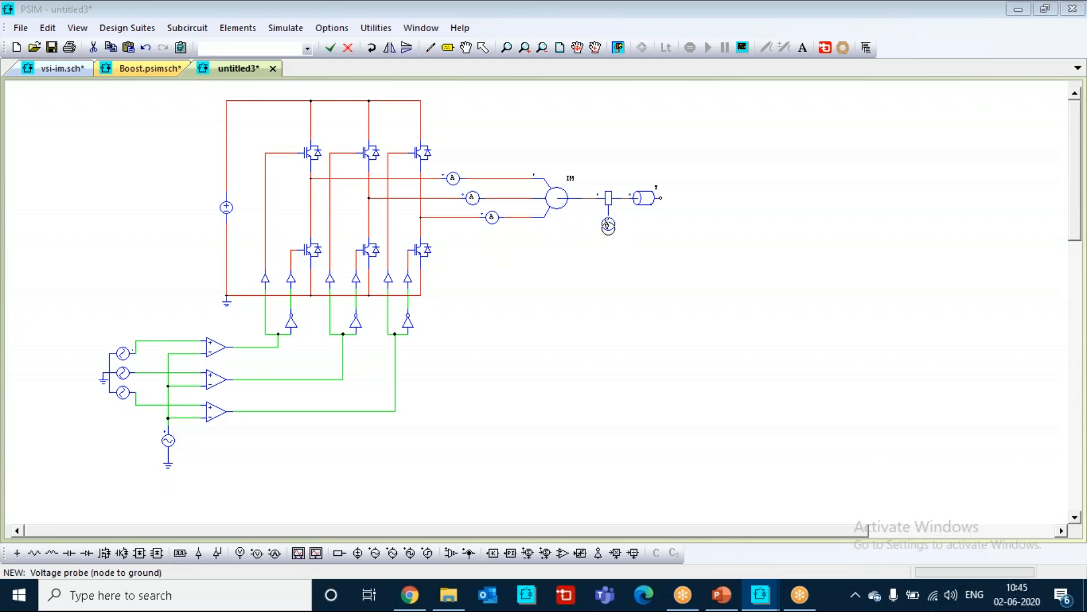
{"action": "key", "text": "Escape"}
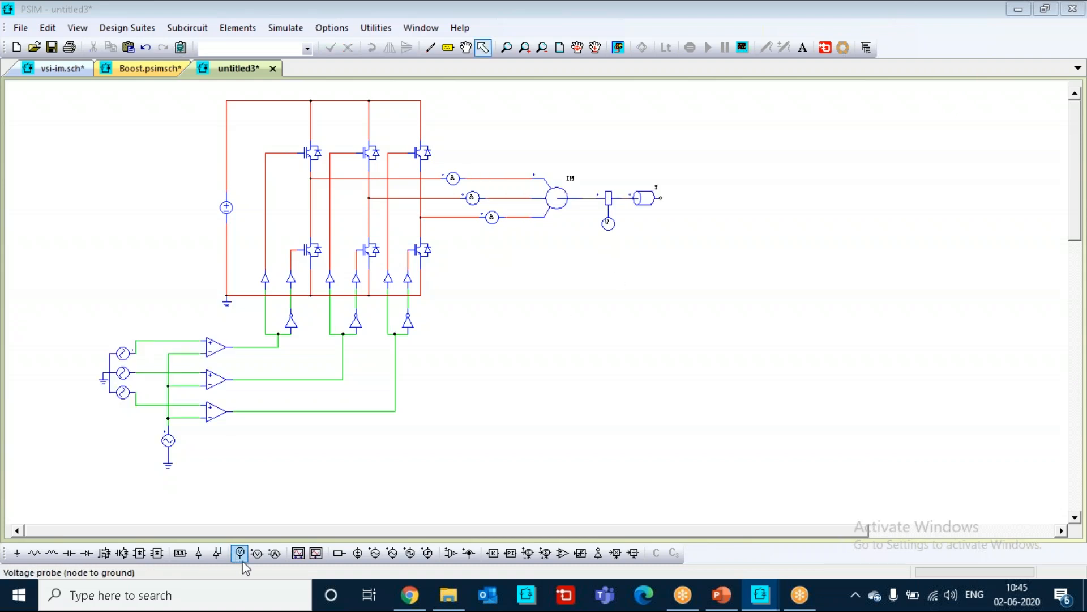
{"action": "left_click", "coordinate": [613, 226]}
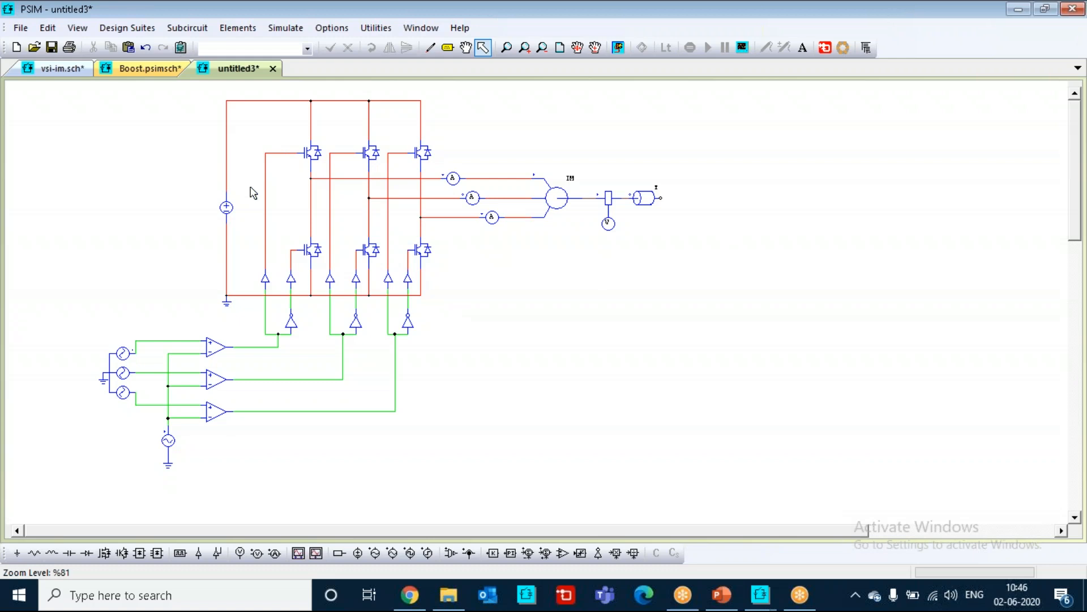
- Name the DC voltage source VDC, set its amplitude to 500, and display both its name and amplitude on the schematic
{"action": "double_click", "coordinate": [231, 212]}
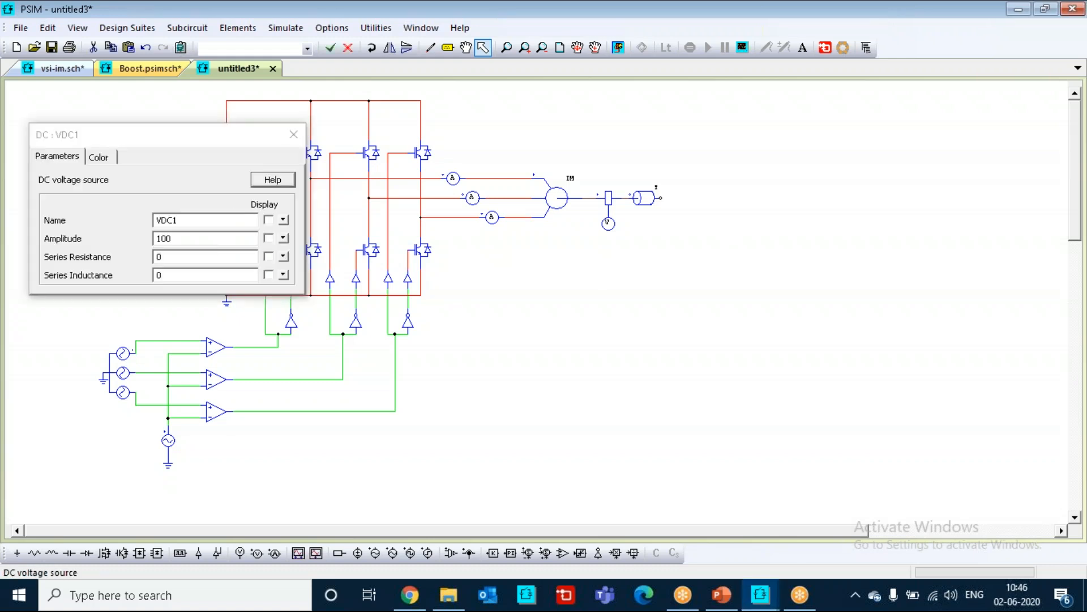
{"action": "key", "text": "BackSpace"}
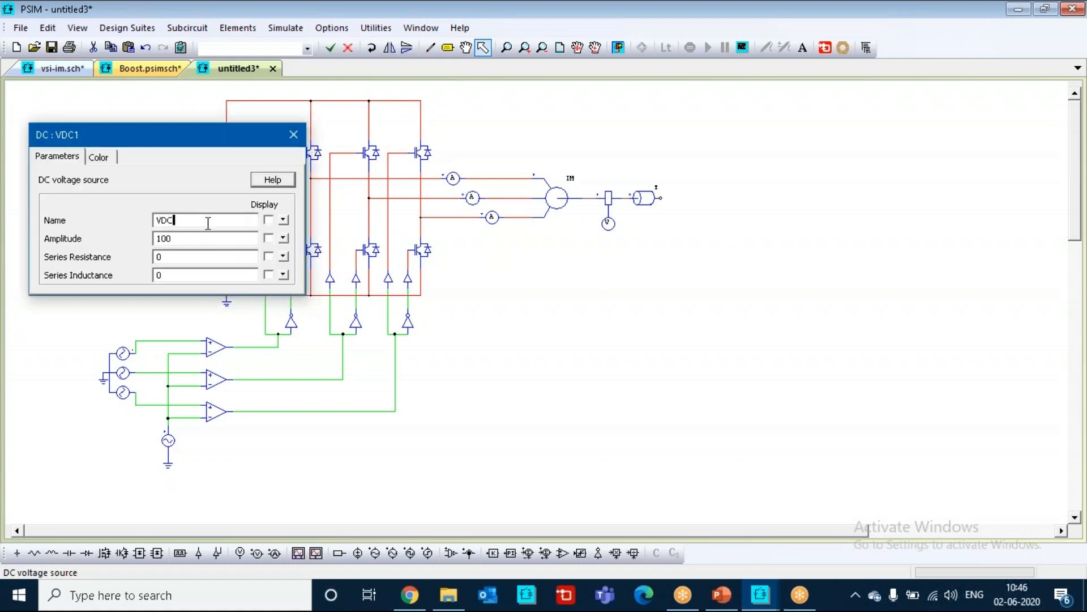
{"action": "left_click", "coordinate": [191, 240]}
{"action": "key", "text": "BackSpace"}
{"action": "key", "text": "BackSpace"}
{"action": "key", "text": "BackSpace"}
{"action": "type", "text": "500"}
{"action": "left_click", "coordinate": [269, 238]}
{"action": "left_click", "coordinate": [269, 220]}
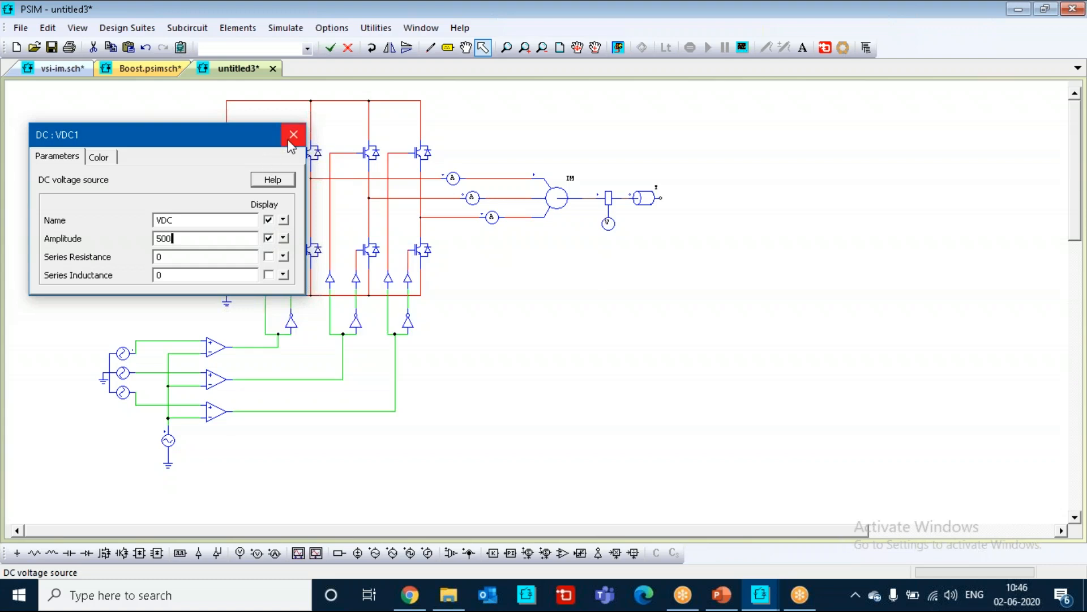
{"action": "left_click_drag", "start_coordinate": [219, 136], "coordinate": [121, 119]}
{"action": "left_click", "coordinate": [499, 313]}
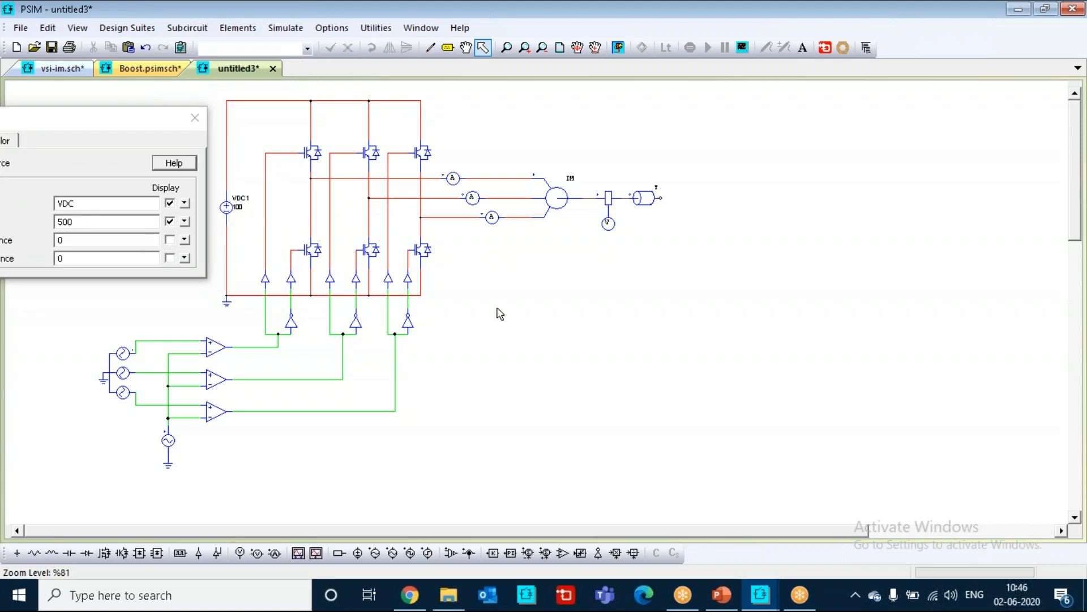
{"action": "left_click", "coordinate": [240, 553]}
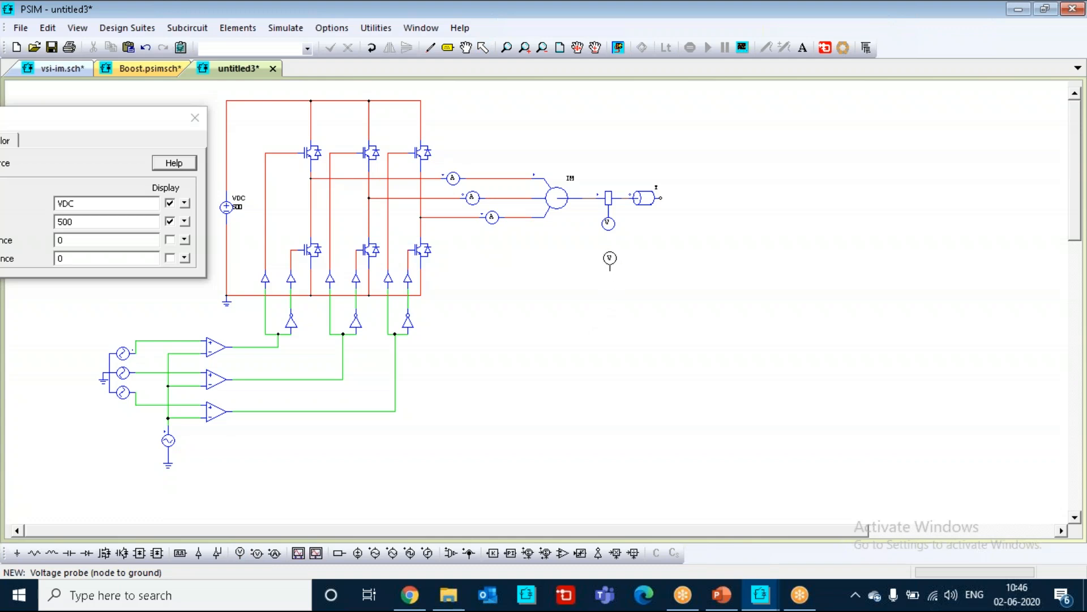
{"action": "right_click", "coordinate": [610, 259]}
{"action": "right_click", "coordinate": [610, 261]}
{"action": "key", "text": "Escape"}
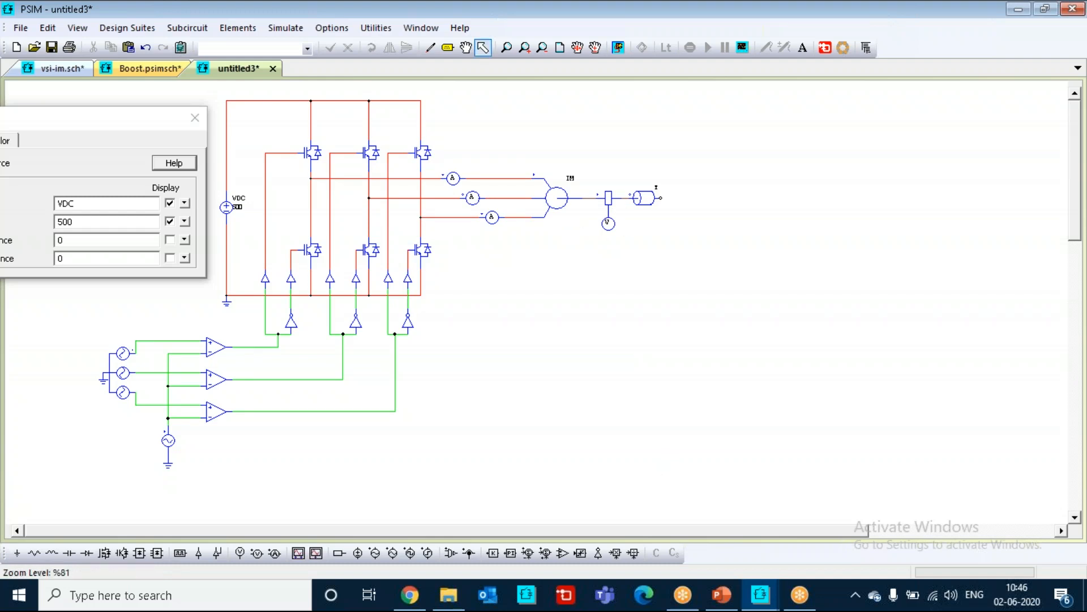
- Review the wire colors assigned to control, power and mechanical circuits in the program options
{"action": "left_click", "coordinate": [343, 30]}
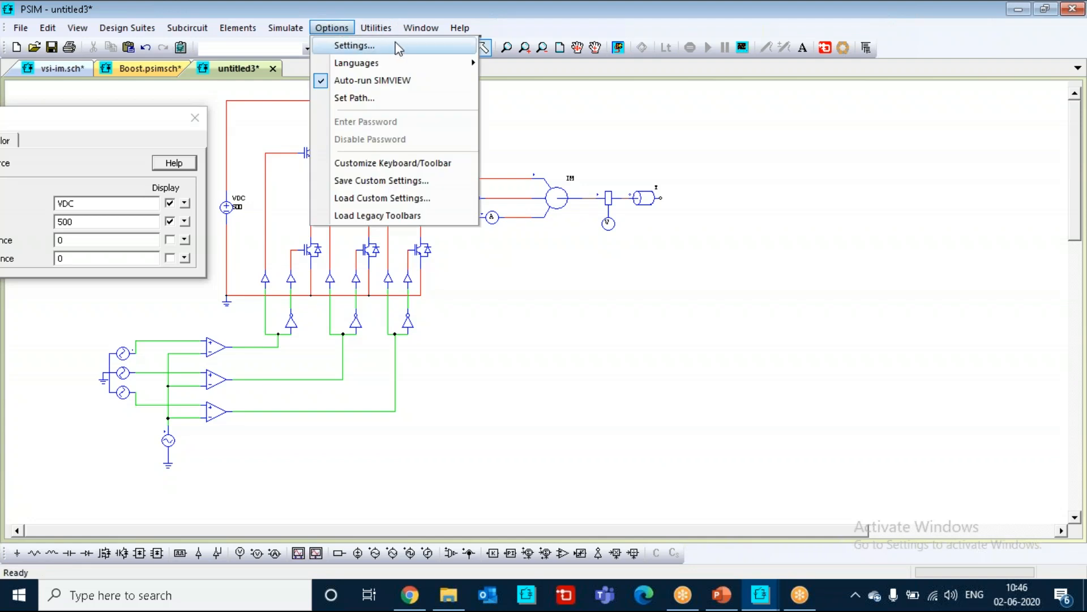
{"action": "left_click", "coordinate": [354, 46]}
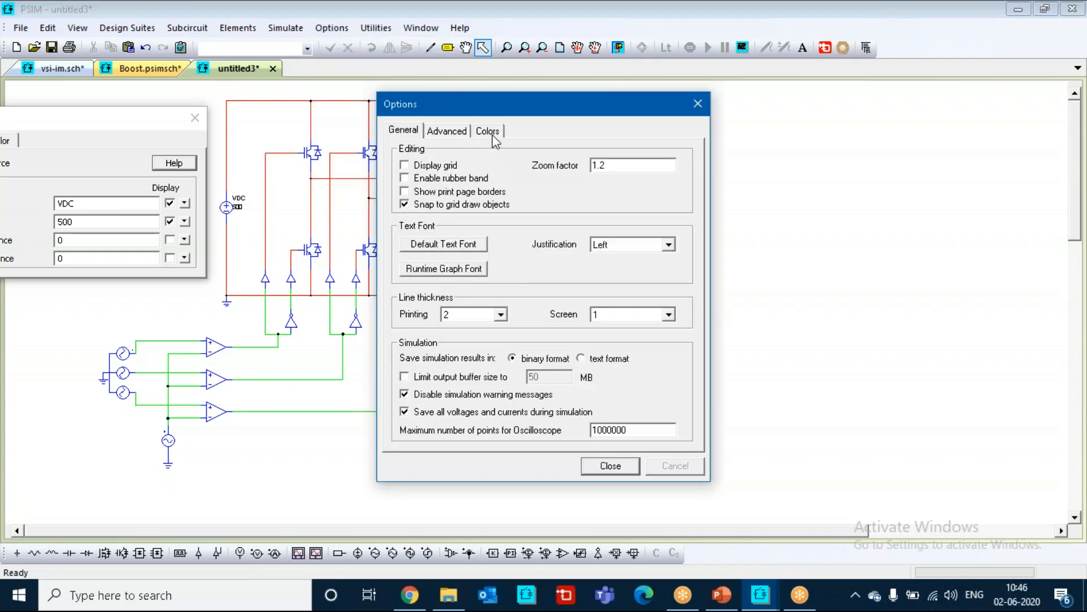
{"action": "left_click", "coordinate": [489, 131]}
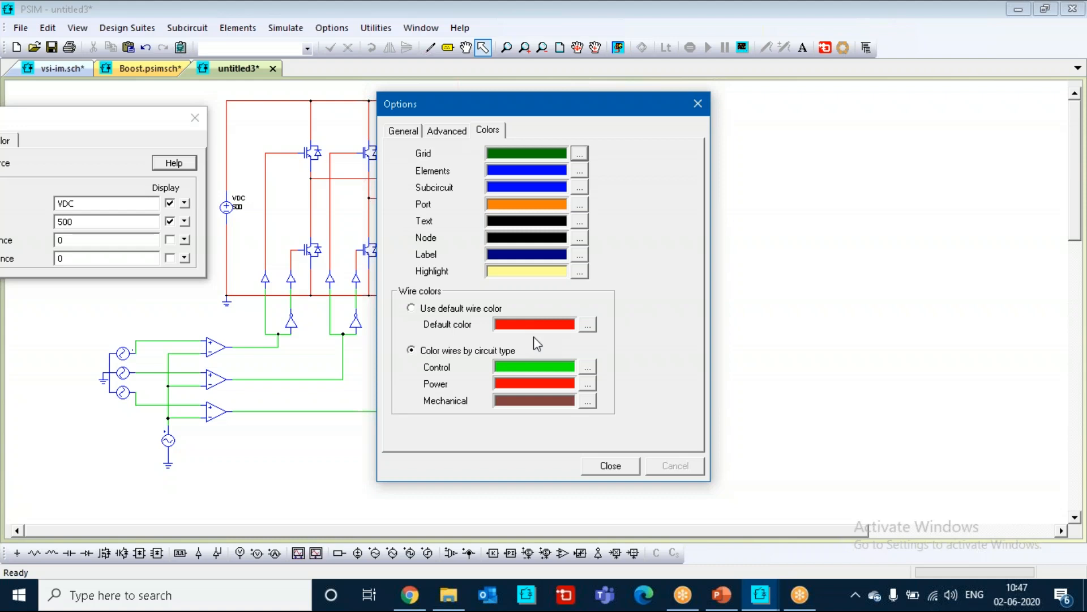
{"action": "left_click", "coordinate": [612, 465]}
- Bring the DC voltage source's parameter window fully into view and close it
{"action": "left_click_drag", "start_coordinate": [124, 113], "coordinate": [171, 124]}
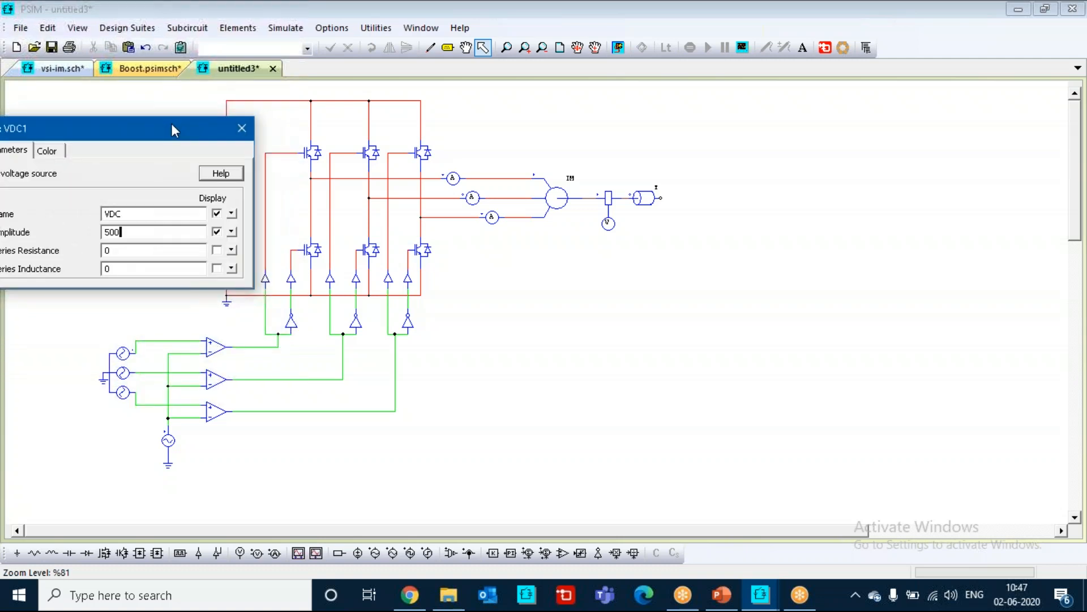
{"action": "left_click_drag", "start_coordinate": [90, 136], "coordinate": [126, 127]}
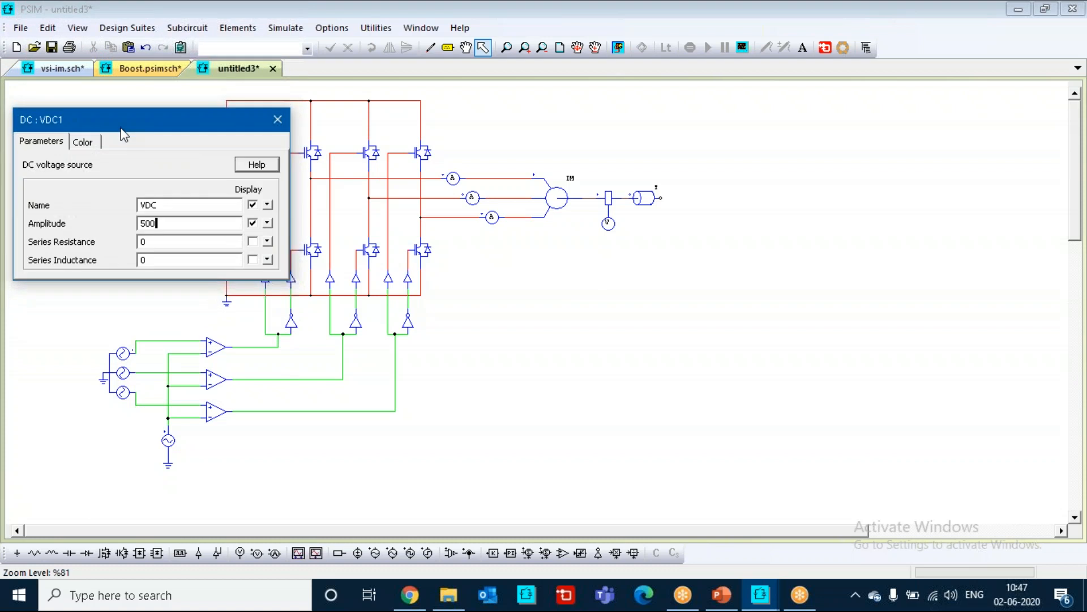
{"action": "left_click", "coordinate": [277, 121]}
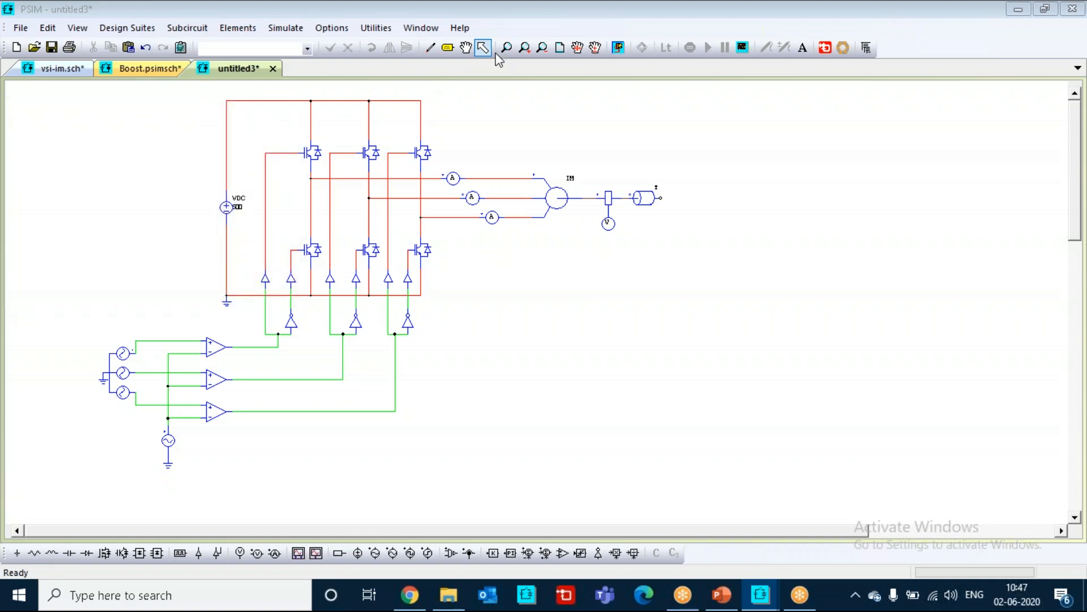
- Rename the constant-torque mechanical load as Load
{"action": "left_click", "coordinate": [559, 47]}
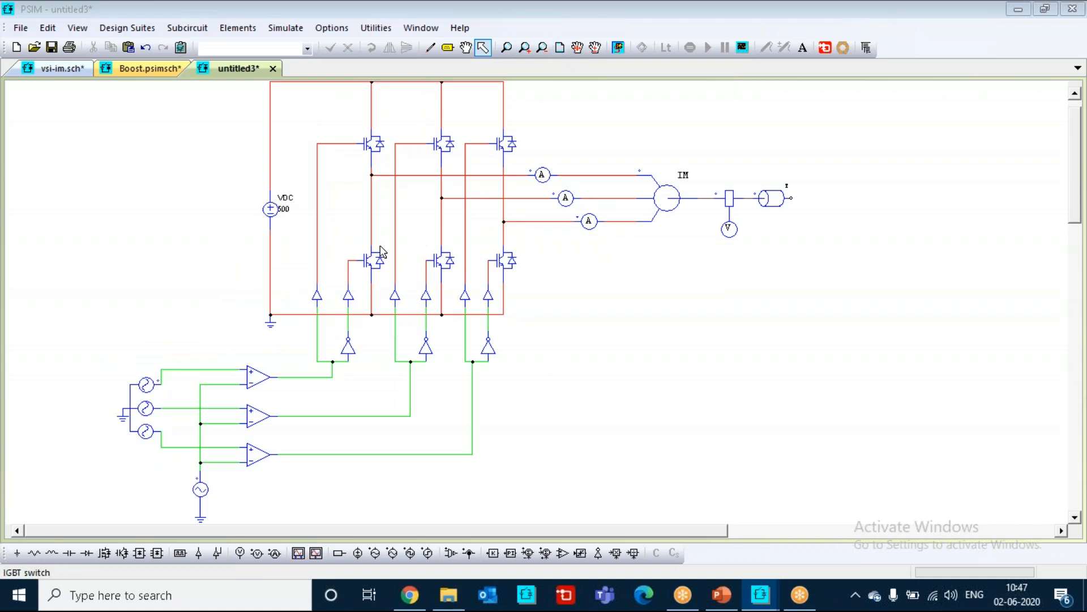
{"action": "double_click", "coordinate": [773, 198]}
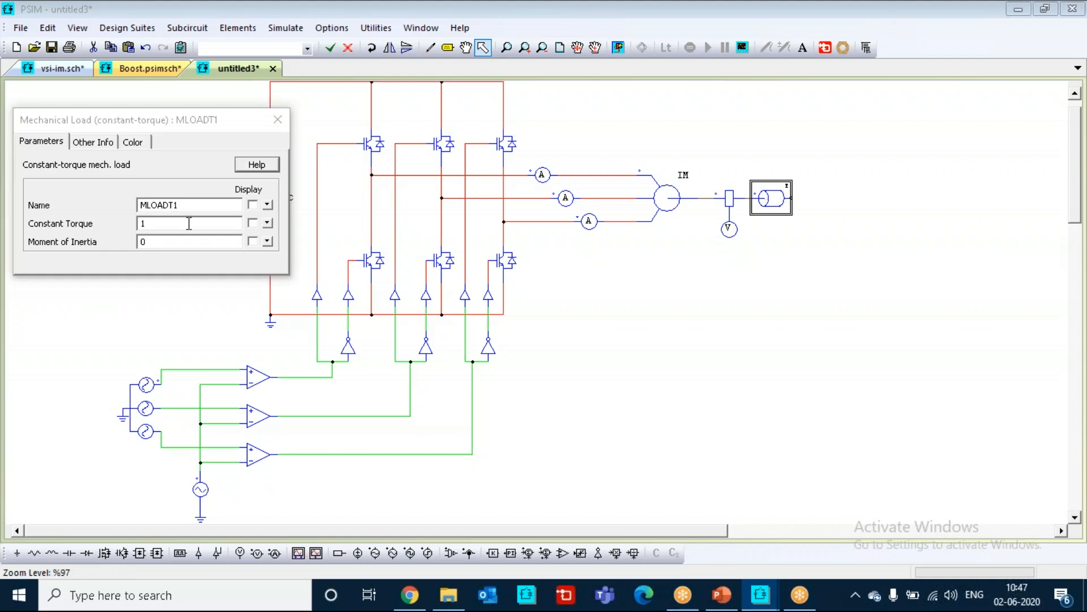
{"action": "left_click", "coordinate": [186, 206]}
{"action": "key", "text": "BackSpace"}
{"action": "key", "text": "BackSpace"}
{"action": "key", "text": "BackSpace"}
{"action": "key", "text": "BackSpace"}
{"action": "key", "text": "BackSpace"}
{"action": "key", "text": "BackSpace"}
{"action": "key", "text": "BackSpace"}
{"action": "type", "text": "Load"}
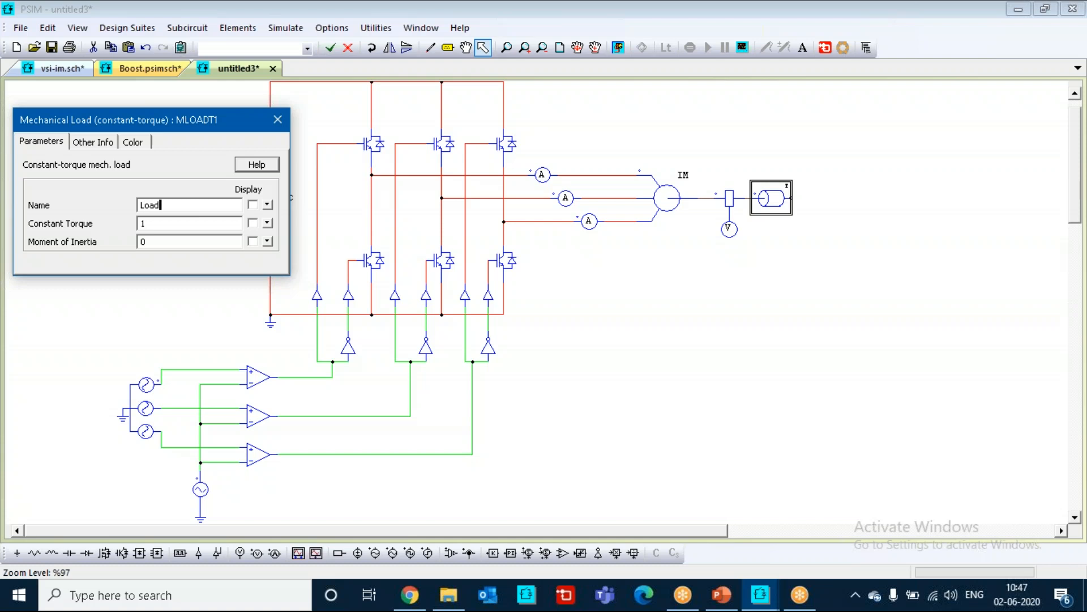
- Set the mechanical load's constant torque to 40 and display both its name and torque on the schematic
{"action": "left_click", "coordinate": [204, 223]}
{"action": "key", "text": "BackSpace"}
{"action": "type", "text": "40"}
{"action": "left_click", "coordinate": [253, 223]}
{"action": "left_click", "coordinate": [252, 204]}
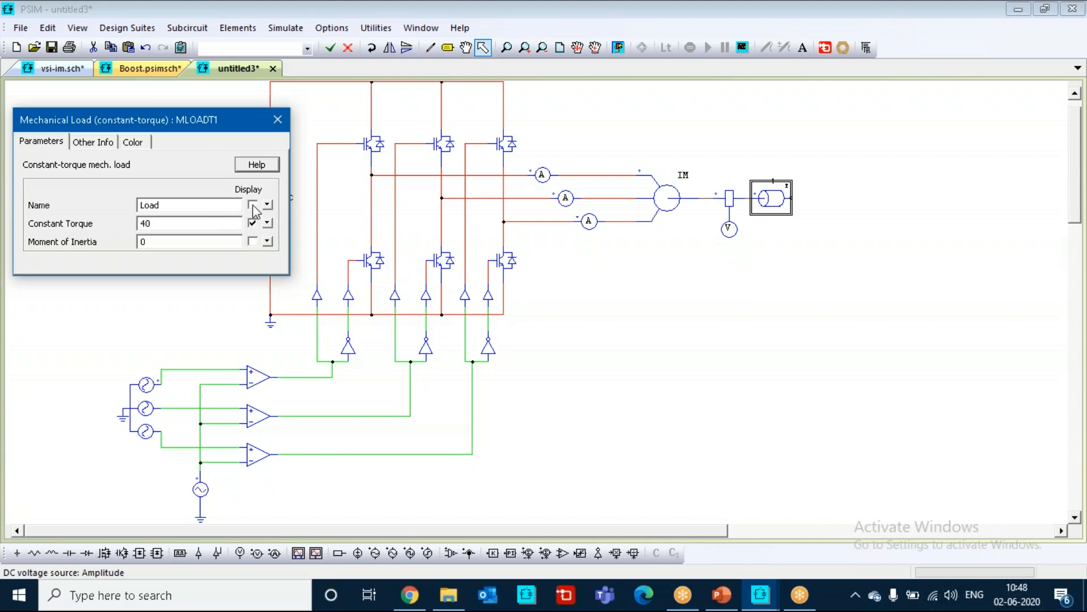
{"action": "left_click", "coordinate": [281, 122]}
{"action": "left_click", "coordinate": [750, 267]}
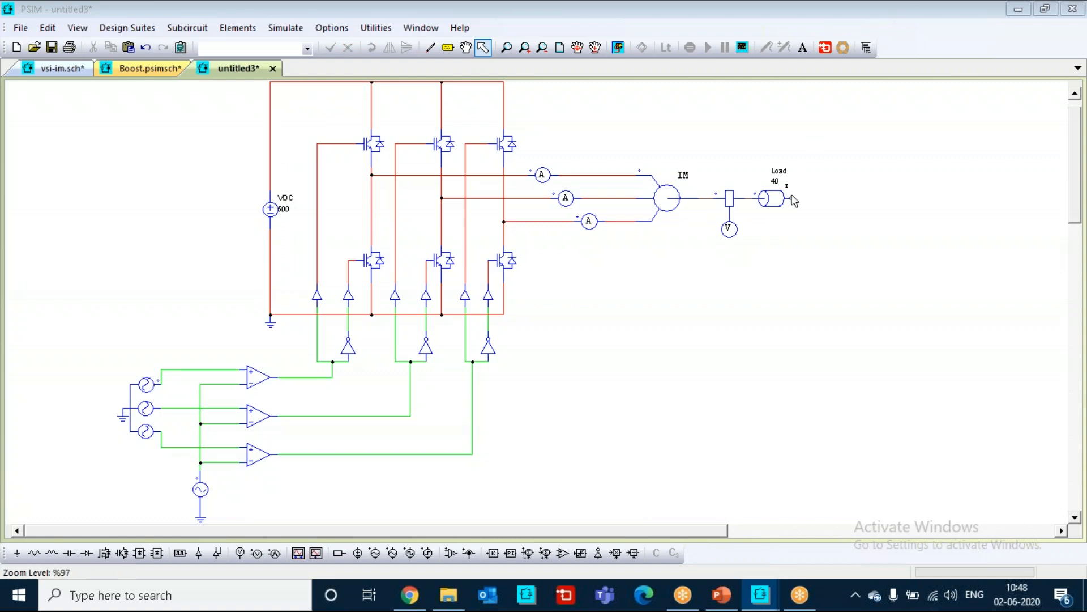
- Read the help page on the constant-torque mechanical load's parameters and their units
{"action": "double_click", "coordinate": [793, 196]}
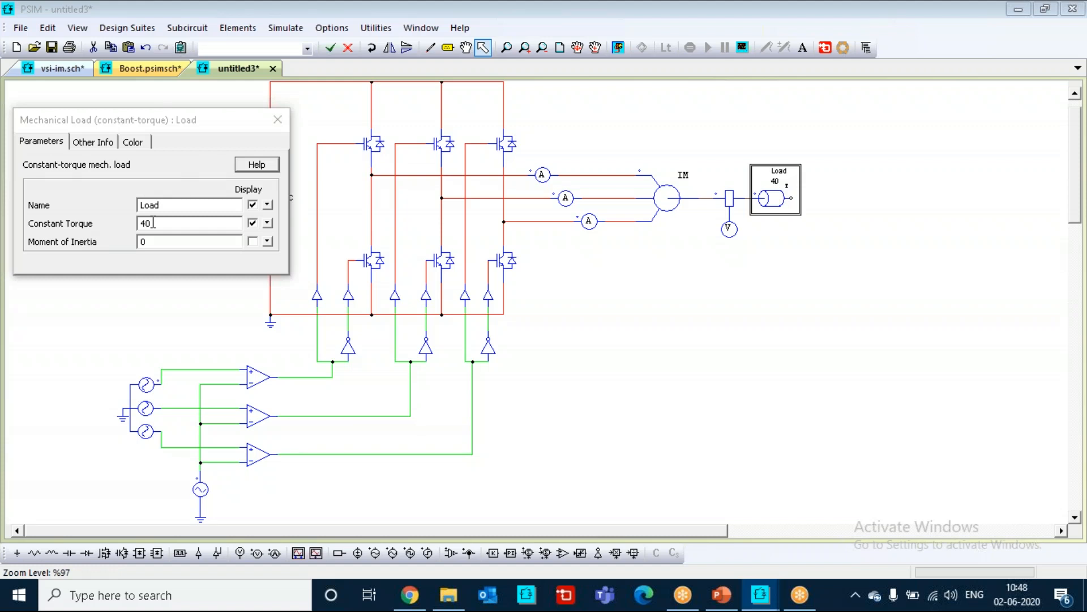
{"action": "left_click", "coordinate": [258, 165]}
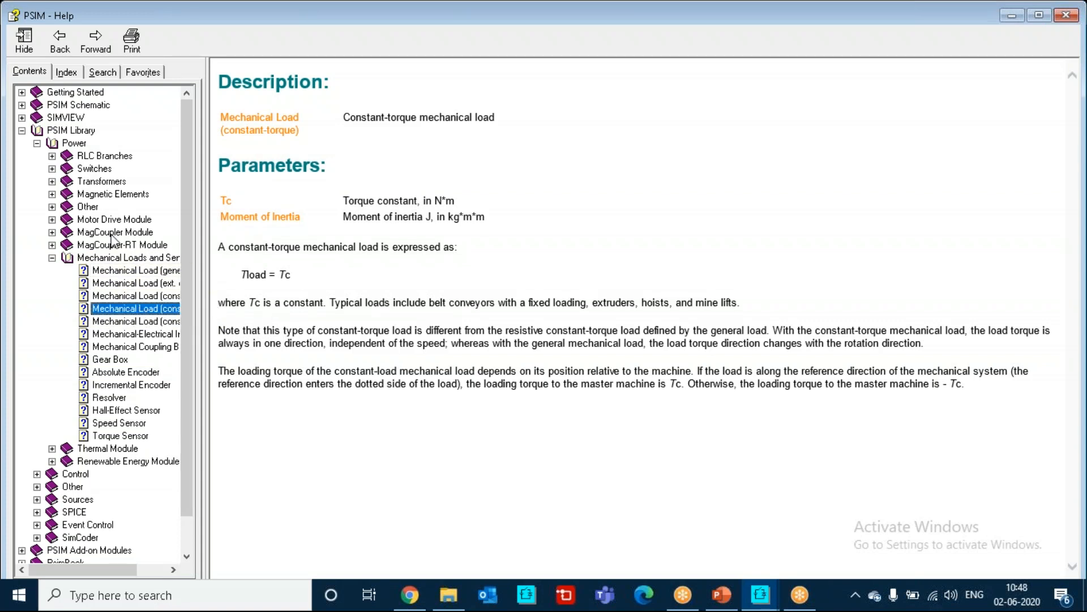
{"action": "left_click", "coordinate": [1067, 14]}
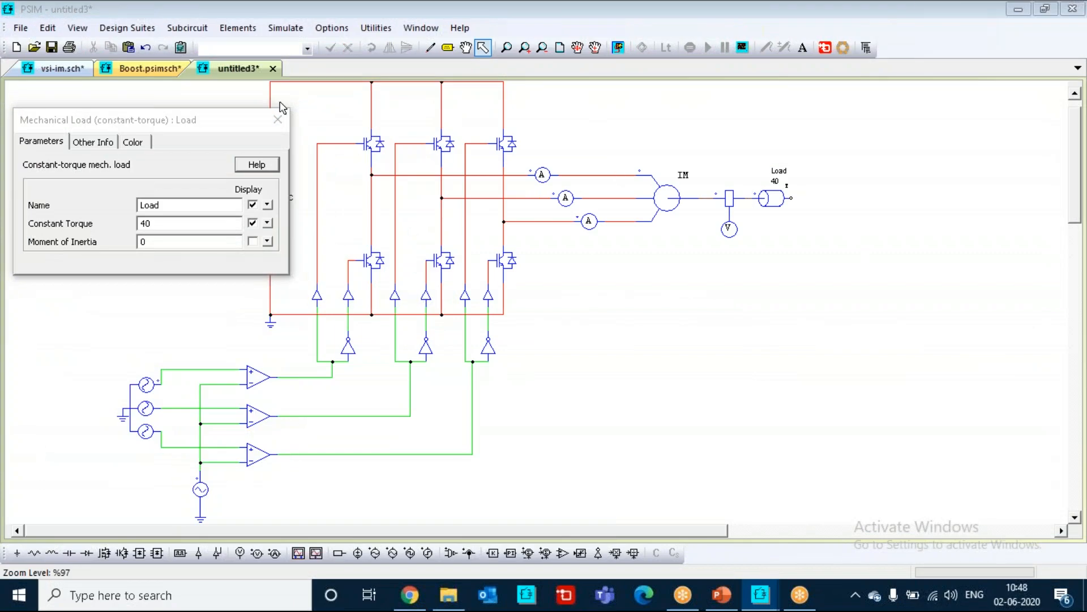
{"action": "left_click", "coordinate": [278, 119]}
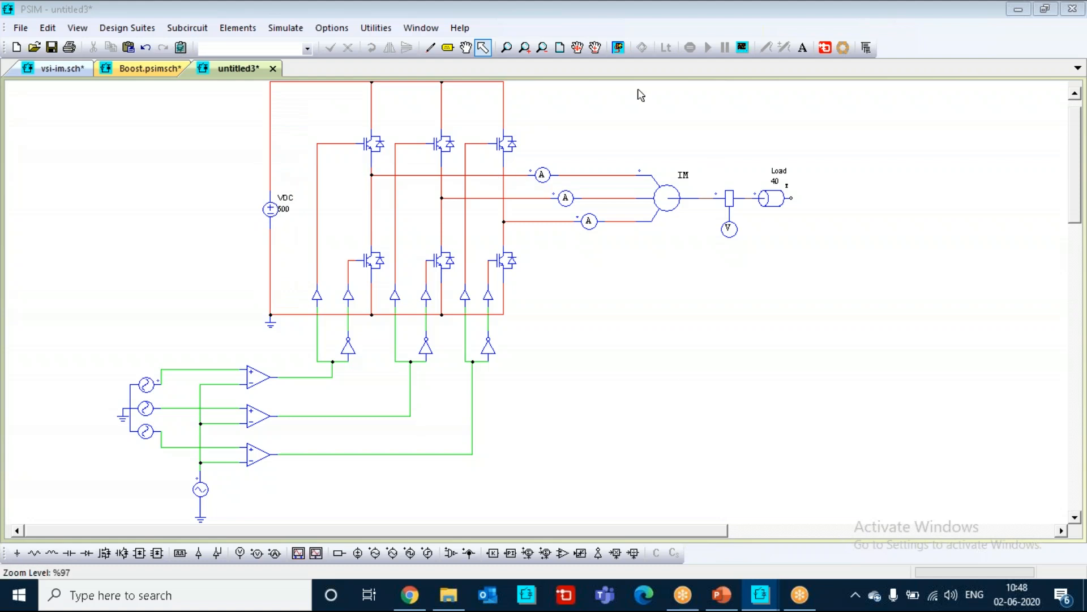
- Review the squirrel-cage induction machine's parameters and read its help page on their meanings and units
{"action": "left_click", "coordinate": [675, 205]}
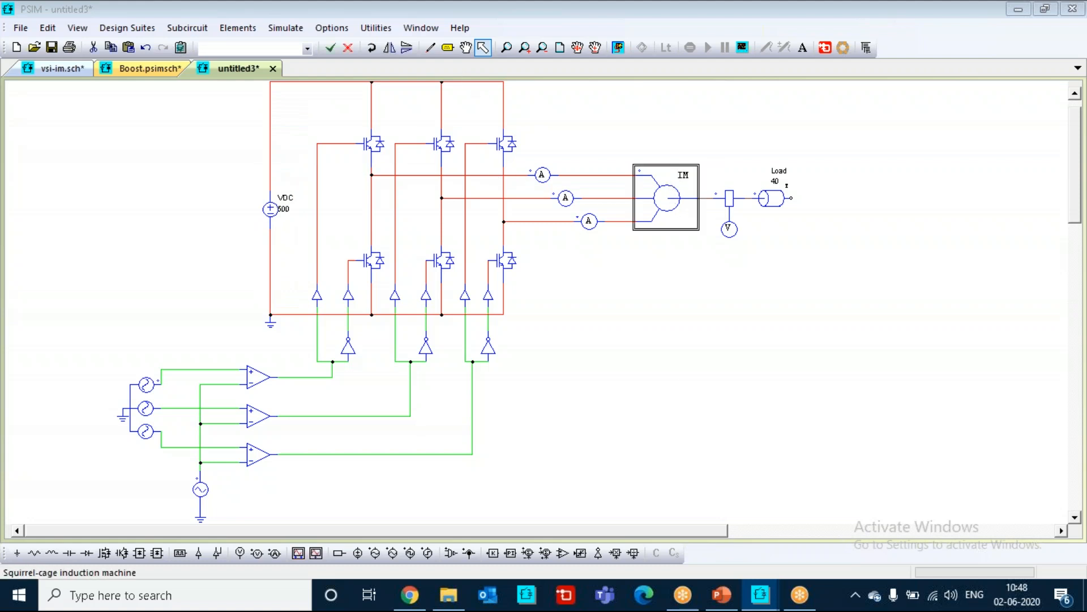
{"action": "left_click", "coordinate": [676, 259]}
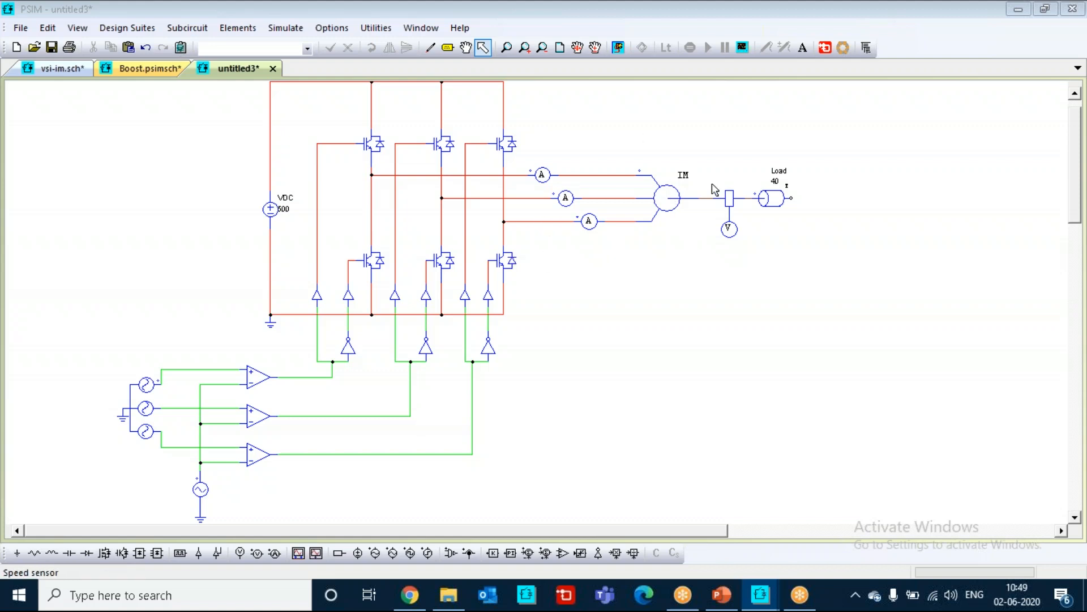
{"action": "double_click", "coordinate": [668, 195]}
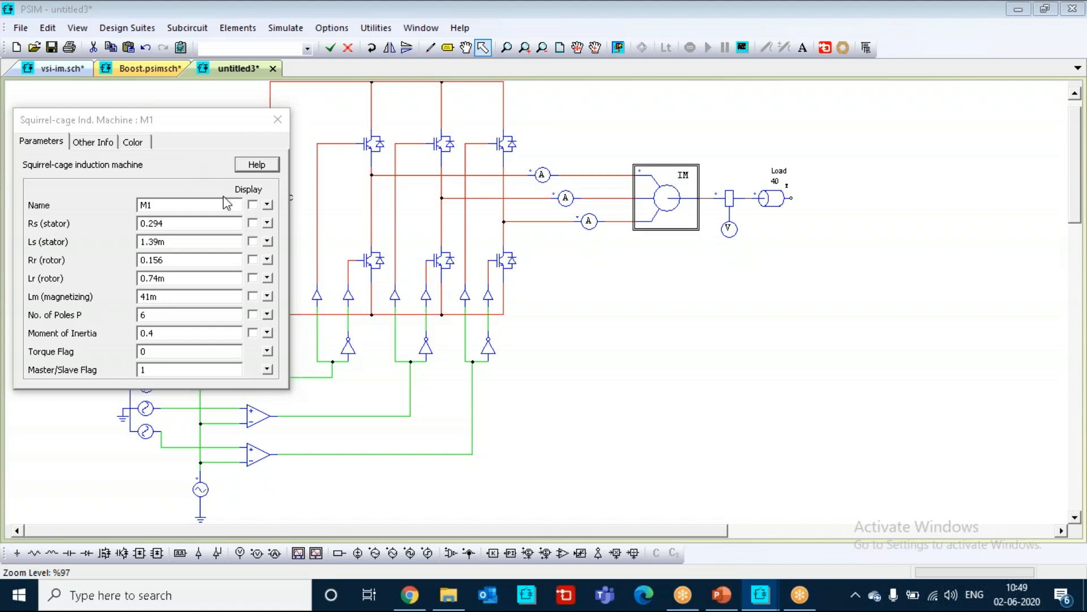
{"action": "left_click", "coordinate": [268, 166]}
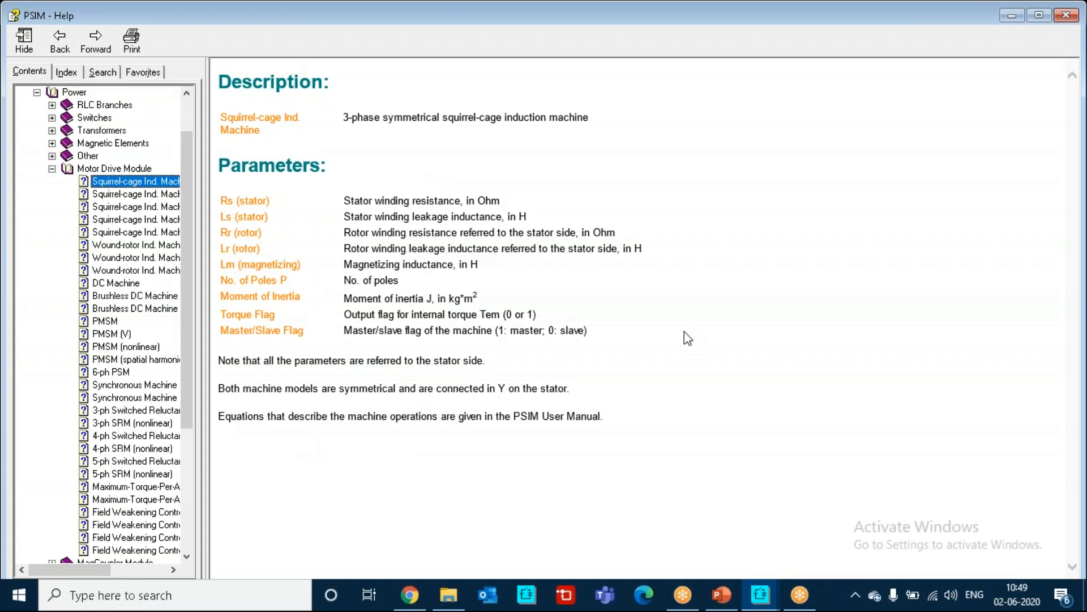
{"action": "left_click", "coordinate": [1066, 15]}
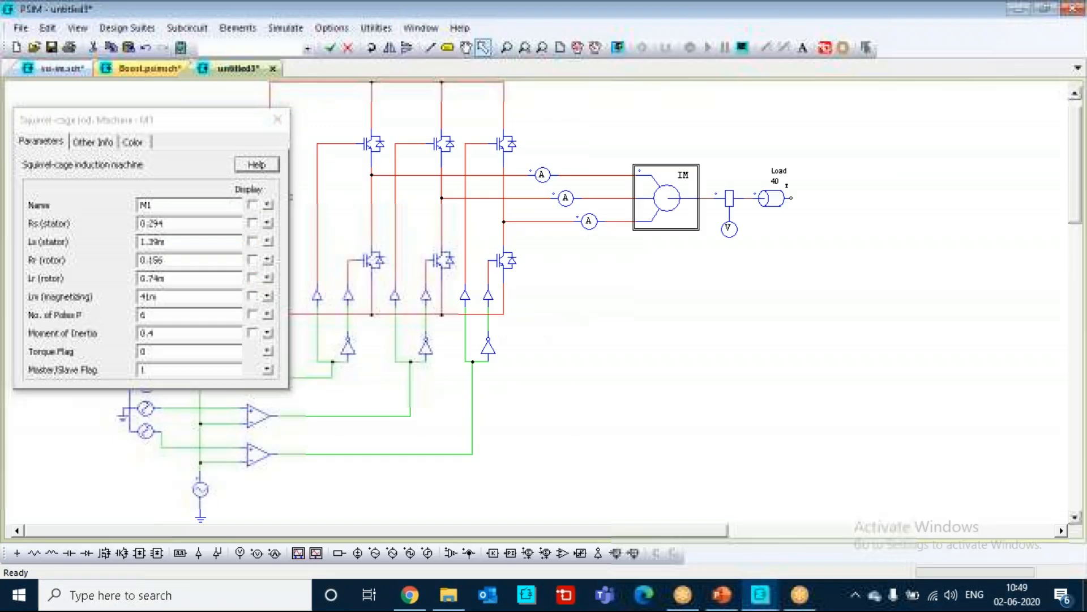
{"action": "left_click", "coordinate": [278, 120]}
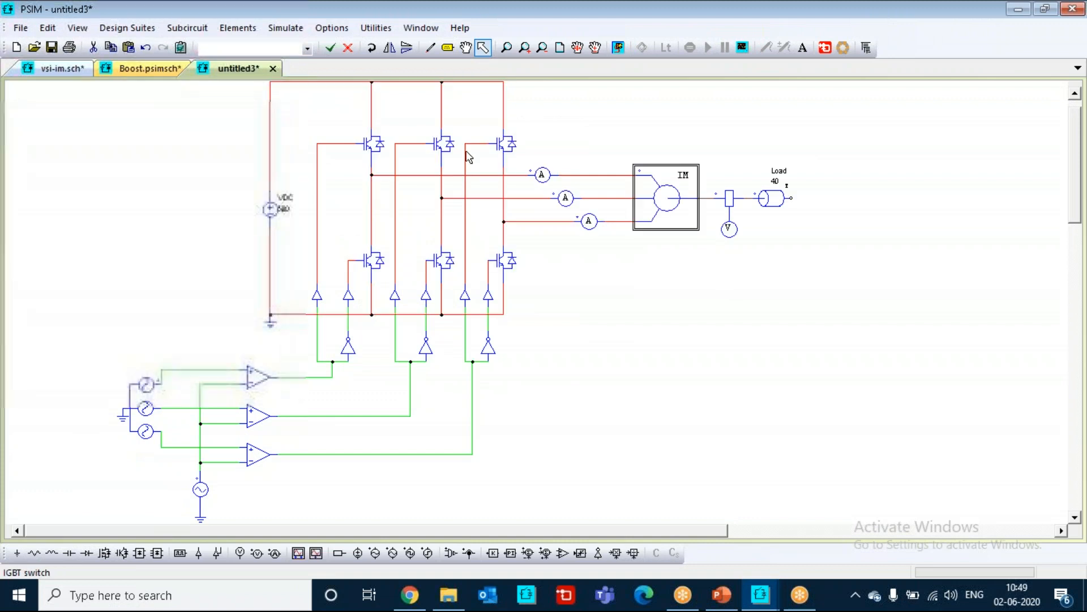
{"action": "left_click", "coordinate": [633, 290]}
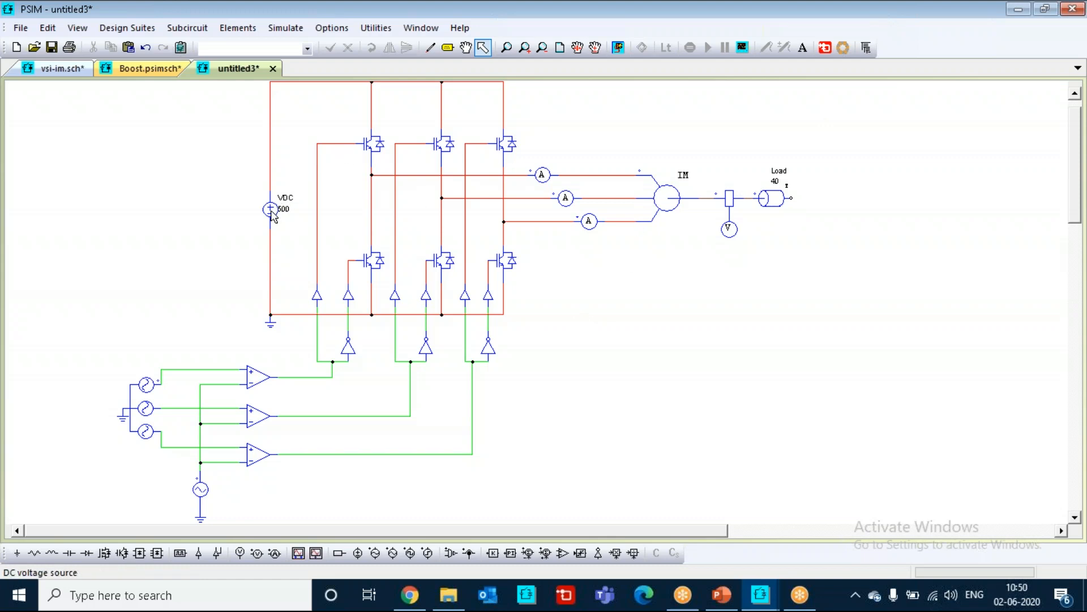
- Review the DC voltage source's name, amplitude and display settings
{"action": "double_click", "coordinate": [271, 208]}
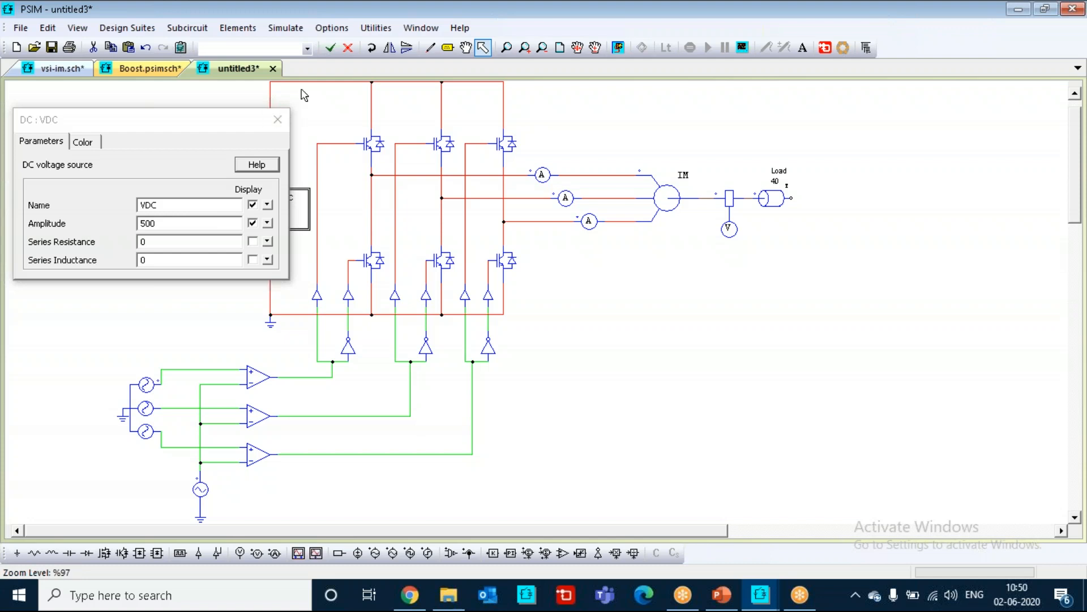
{"action": "left_click", "coordinate": [253, 205]}
{"action": "left_click", "coordinate": [252, 205]}
{"action": "left_click", "coordinate": [277, 119]}
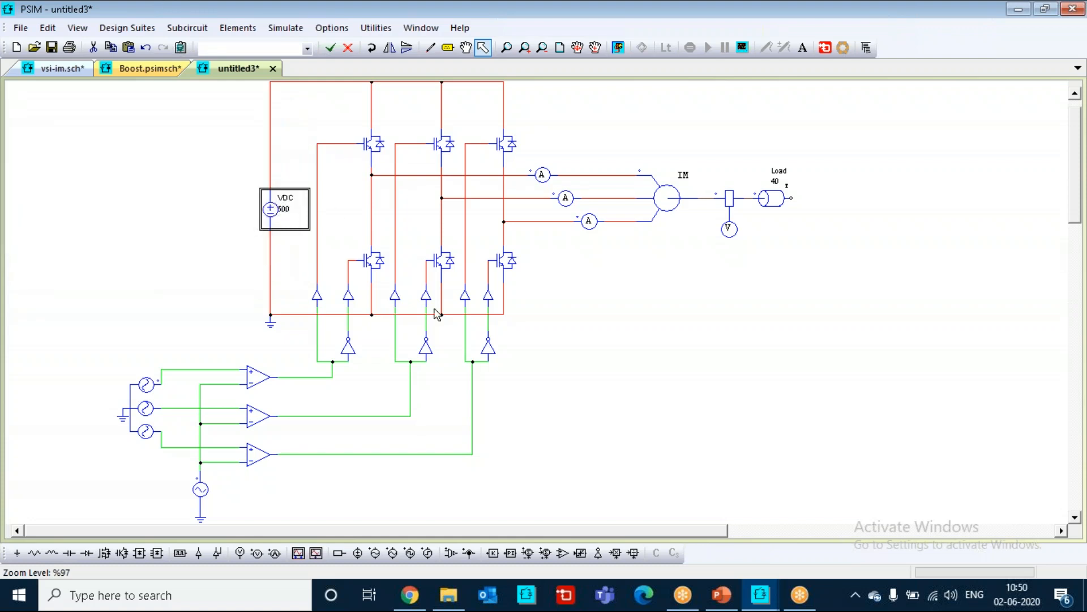
{"action": "left_click", "coordinate": [585, 369]}
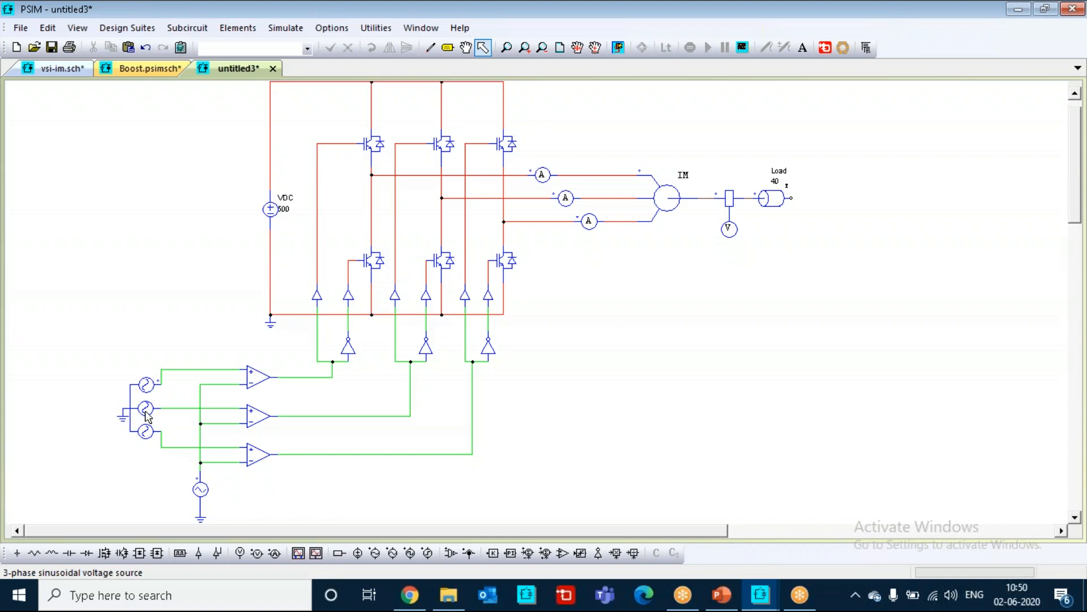
{"action": "double_click", "coordinate": [271, 209]}
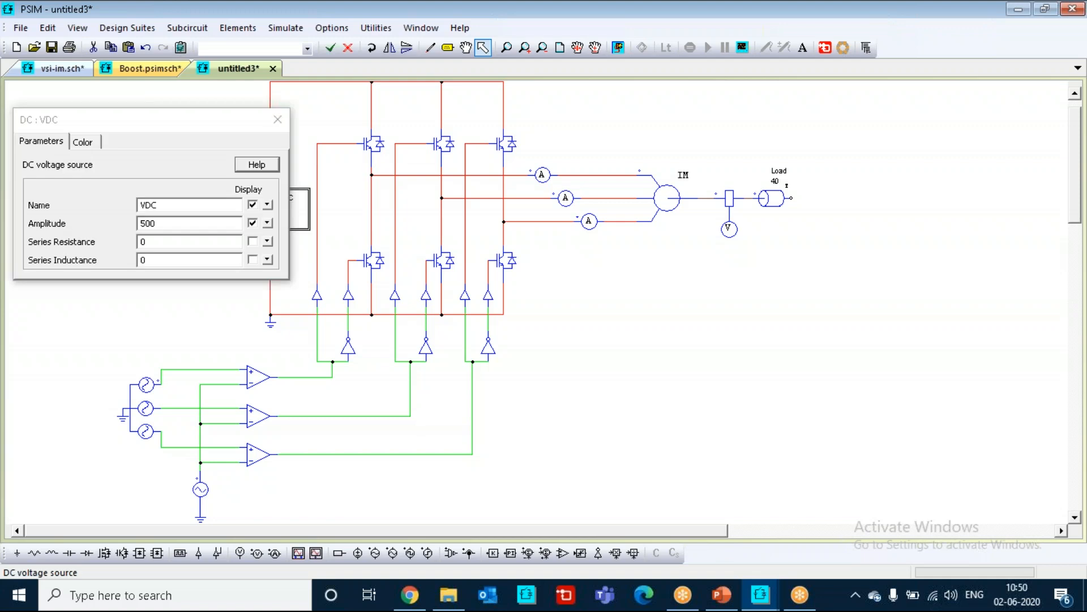
{"action": "left_click", "coordinate": [282, 121]}
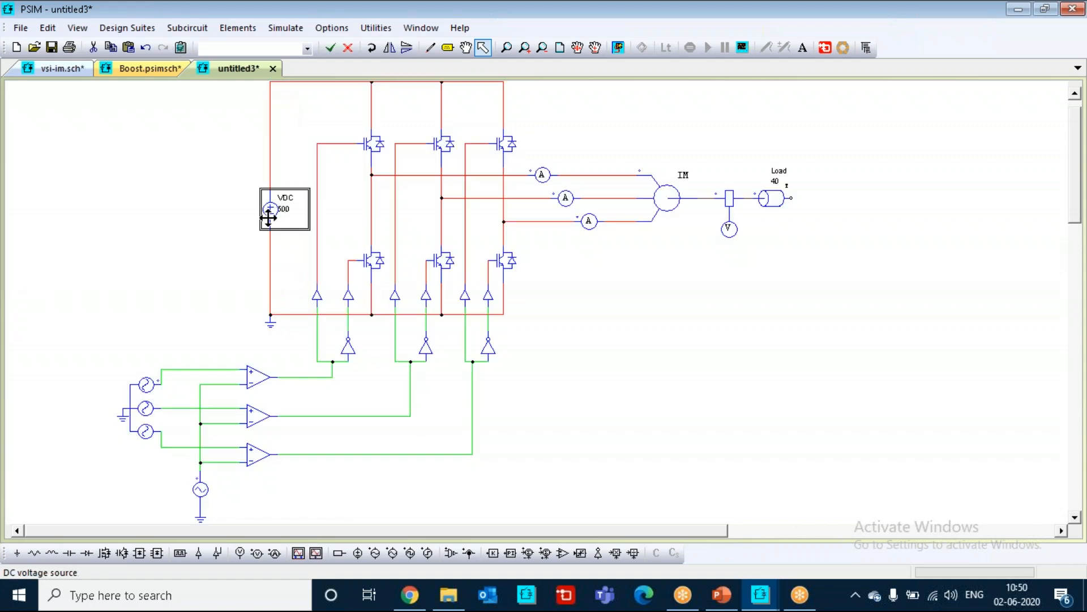
{"action": "left_click", "coordinate": [252, 217]}
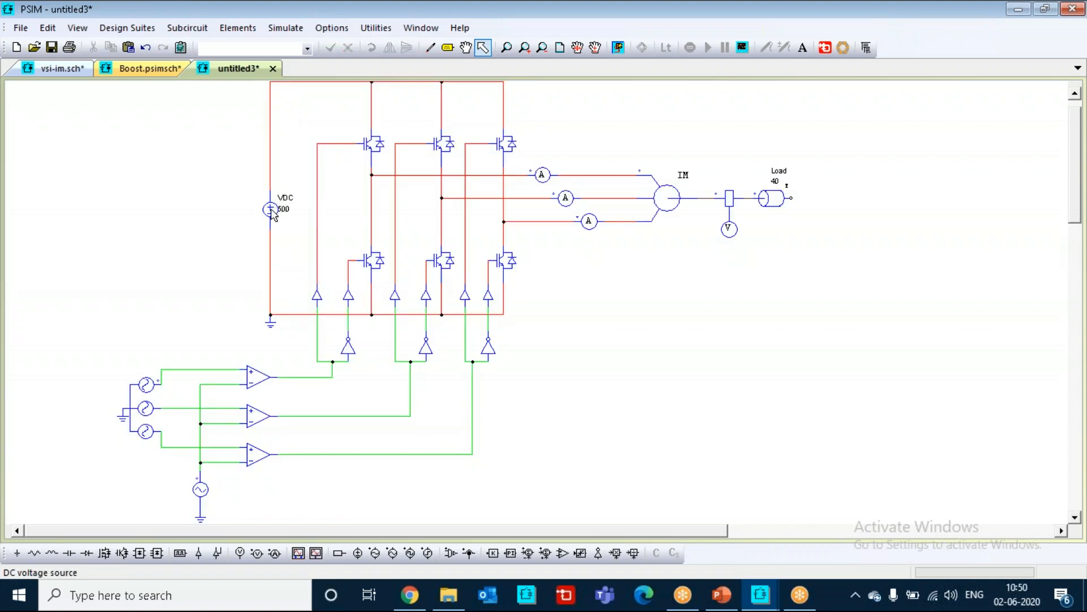
{"action": "double_click", "coordinate": [271, 210]}
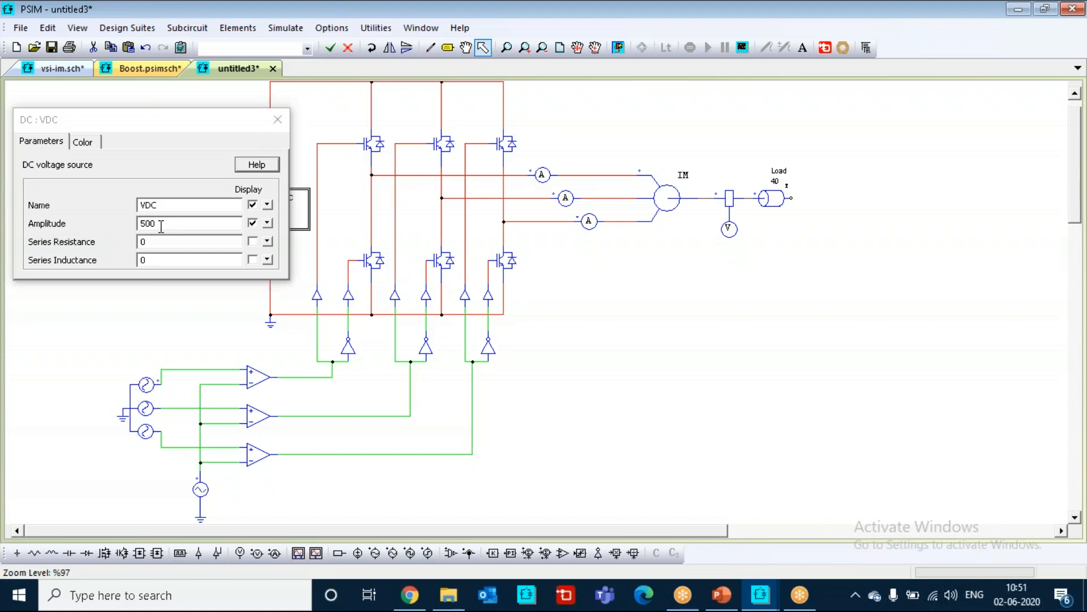
{"action": "left_click", "coordinate": [278, 120]}
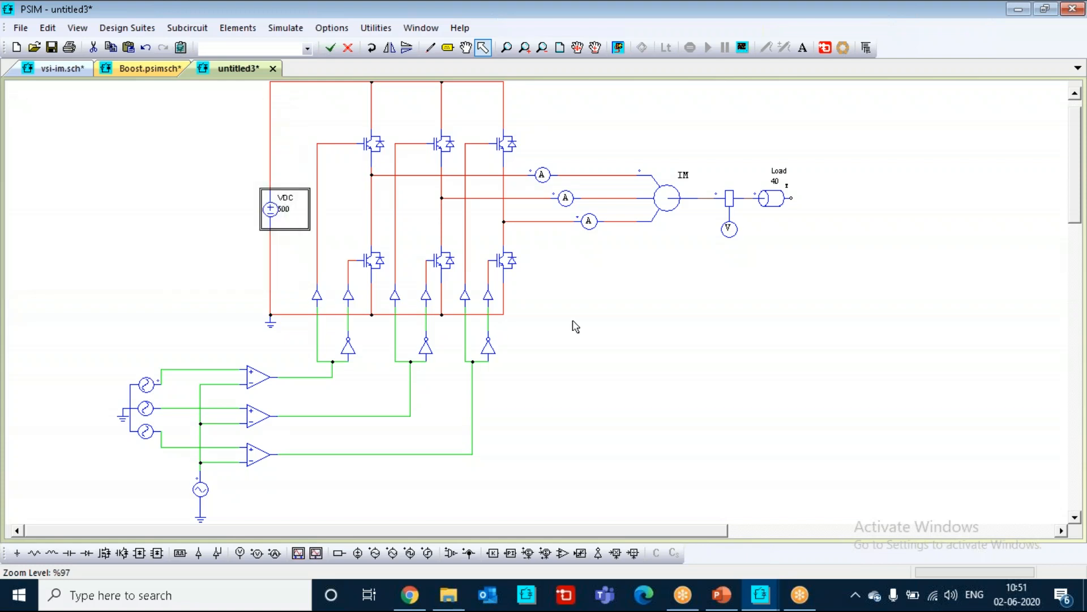
- Check the mechanical load's constant torque and moment of inertia settings
{"action": "double_click", "coordinate": [768, 199]}
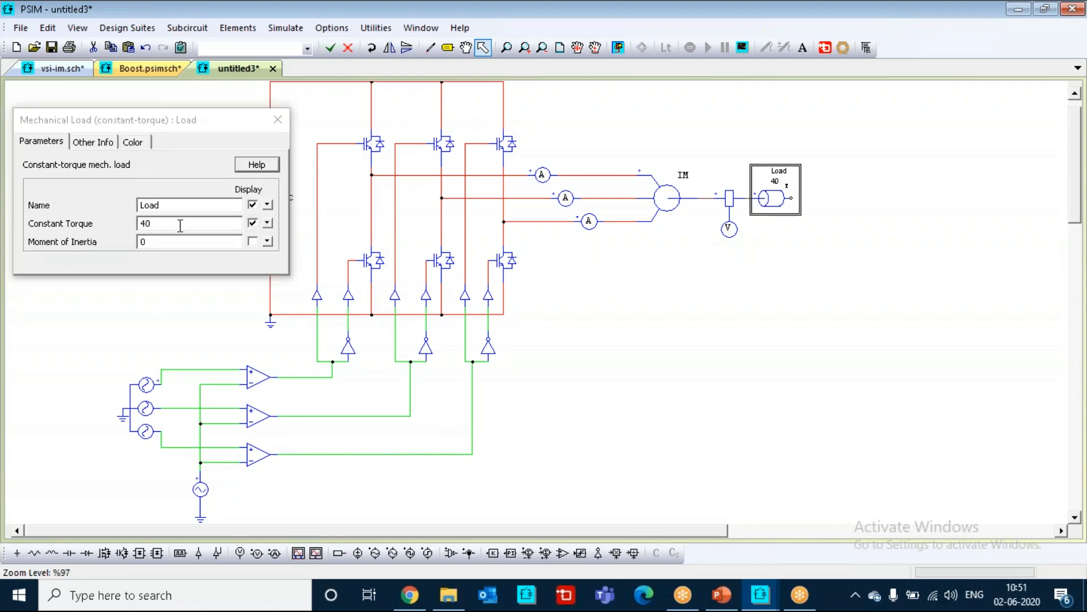
{"action": "left_click", "coordinate": [276, 120]}
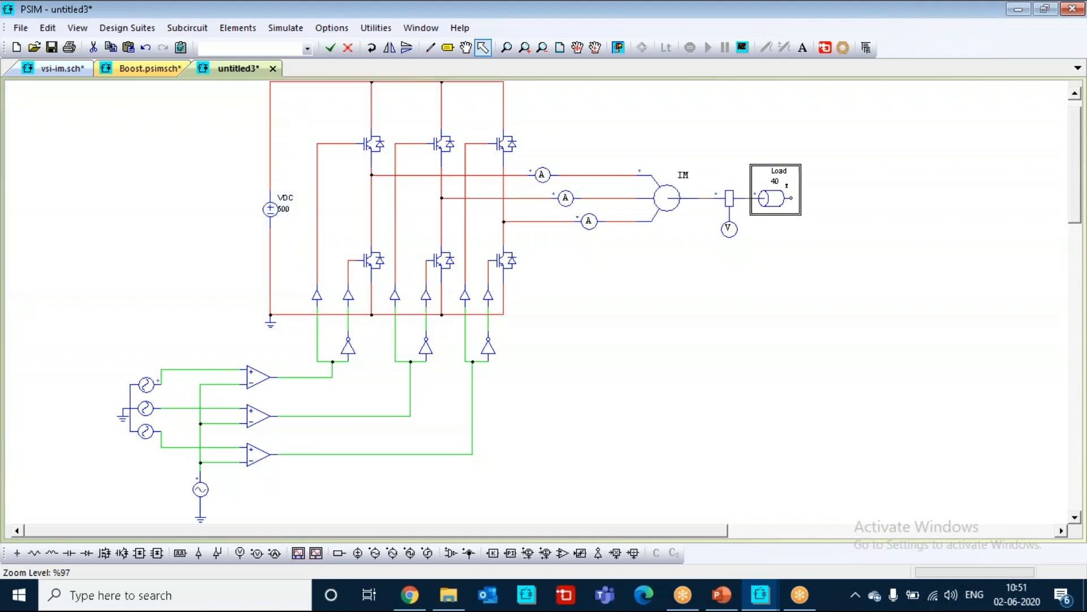
{"action": "left_click", "coordinate": [404, 445]}
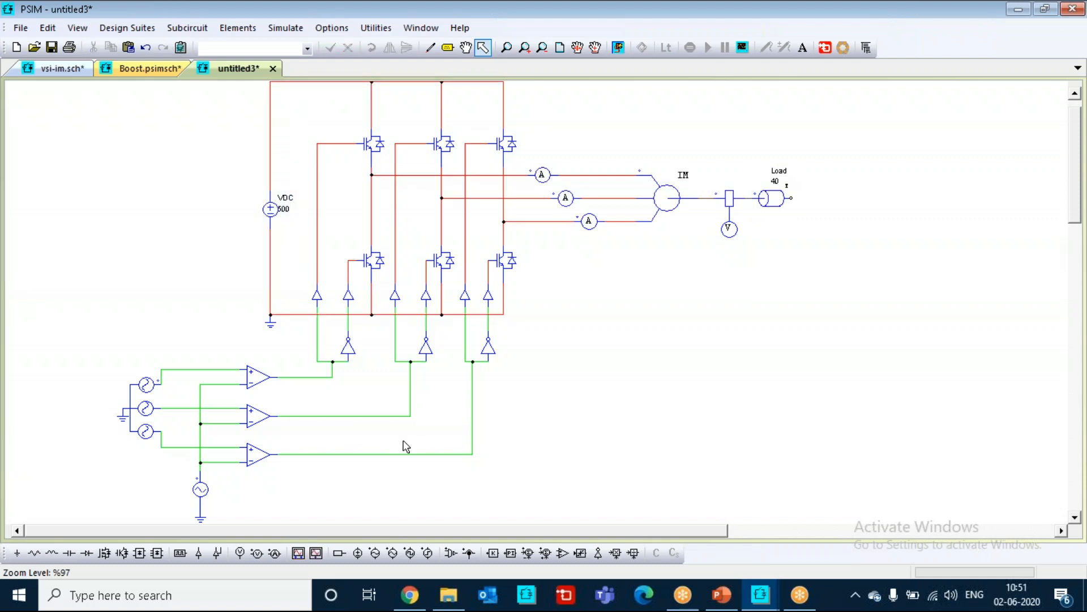
- Set the three-phase sinusoidal reference source to 0.9 V line-line rms and a frequency of 50
{"action": "double_click", "coordinate": [149, 396]}
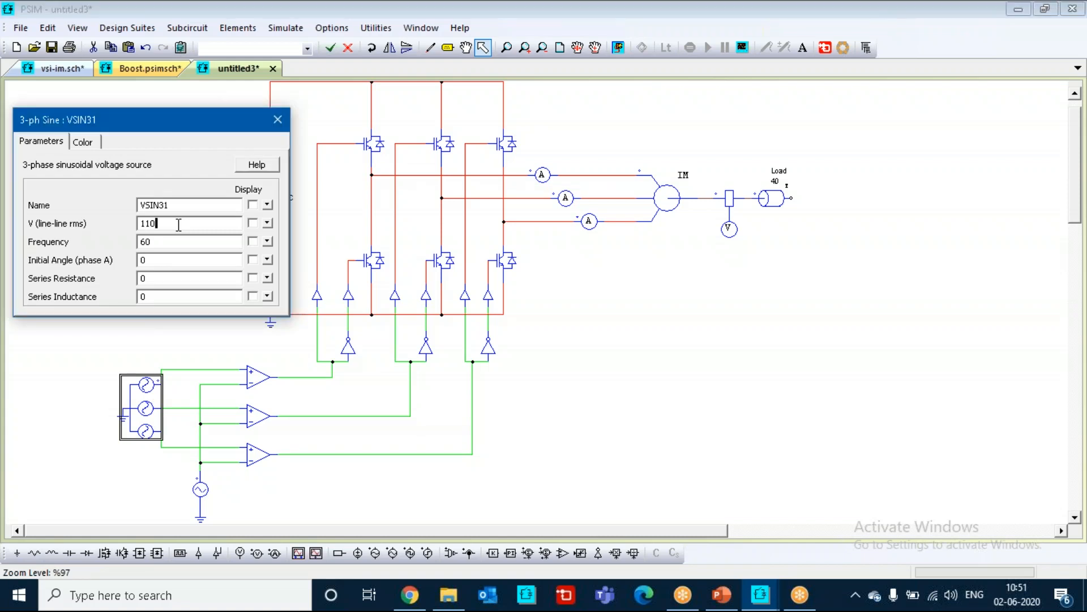
{"action": "key", "text": "BackSpace"}
{"action": "key", "text": "BackSpace"}
{"action": "key", "text": "BackSpace"}
{"action": "type", "text": "0.9"}
{"action": "left_click", "coordinate": [173, 241]}
{"action": "key", "text": "BackSpace"}
{"action": "key", "text": "BackSpace"}
{"action": "type", "text": "50"}
- Rename the three-phase sine source to VSIN and display its name, line-line voltage and frequency on the schematic
{"action": "left_click", "coordinate": [193, 206]}
{"action": "key", "text": "BackSpace"}
{"action": "key", "text": "BackSpace"}
{"action": "left_click", "coordinate": [253, 205]}
{"action": "left_click", "coordinate": [253, 223]}
{"action": "left_click", "coordinate": [253, 242]}
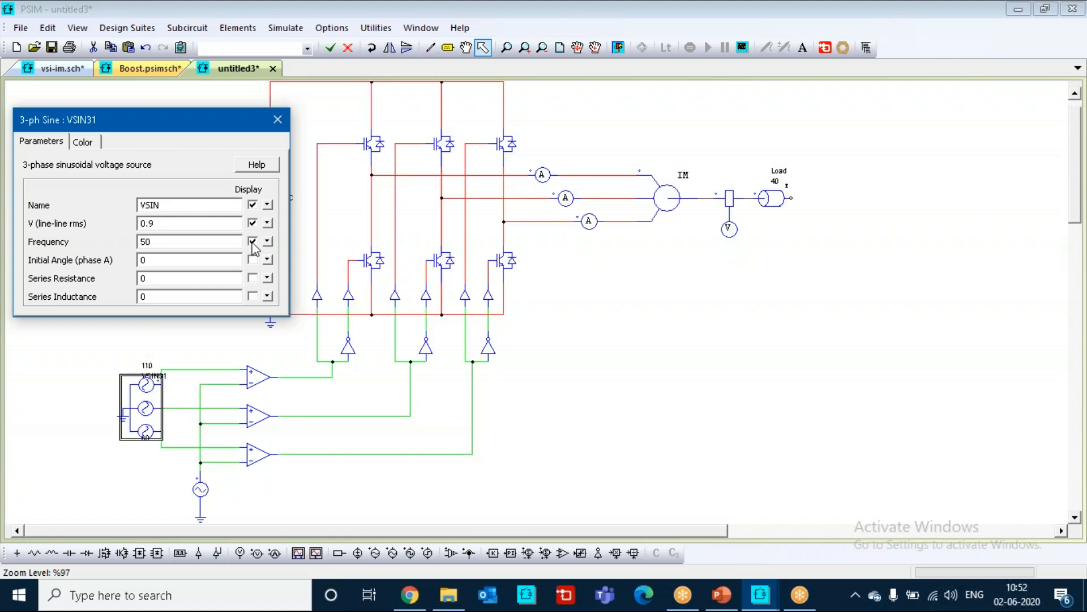
{"action": "left_click", "coordinate": [277, 120]}
{"action": "left_click", "coordinate": [175, 409]}
{"action": "left_click", "coordinate": [158, 467]}
{"action": "left_click", "coordinate": [146, 435]}
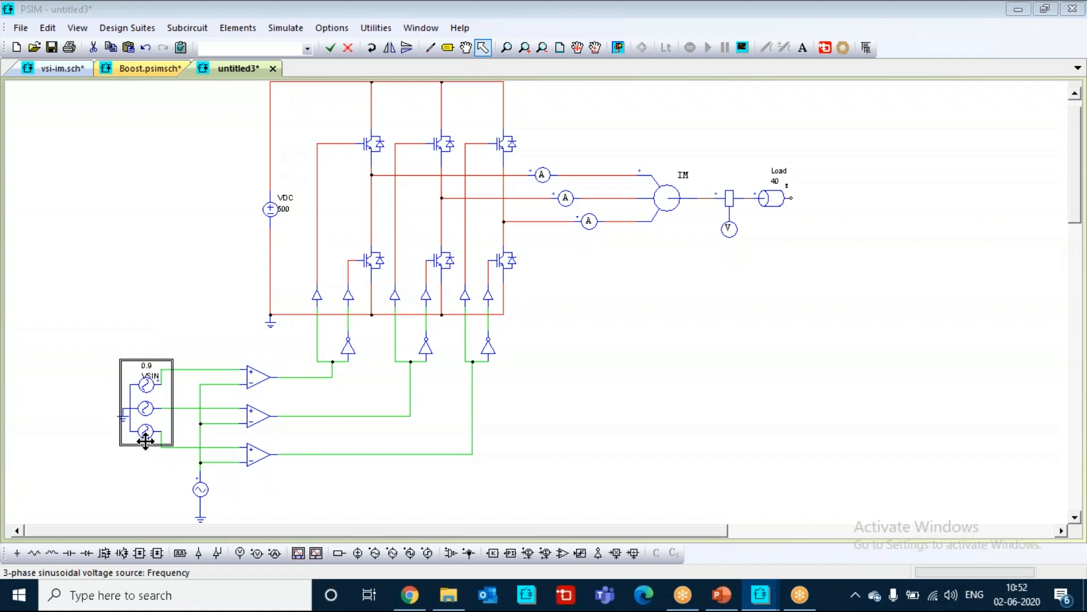
{"action": "left_click", "coordinate": [151, 460]}
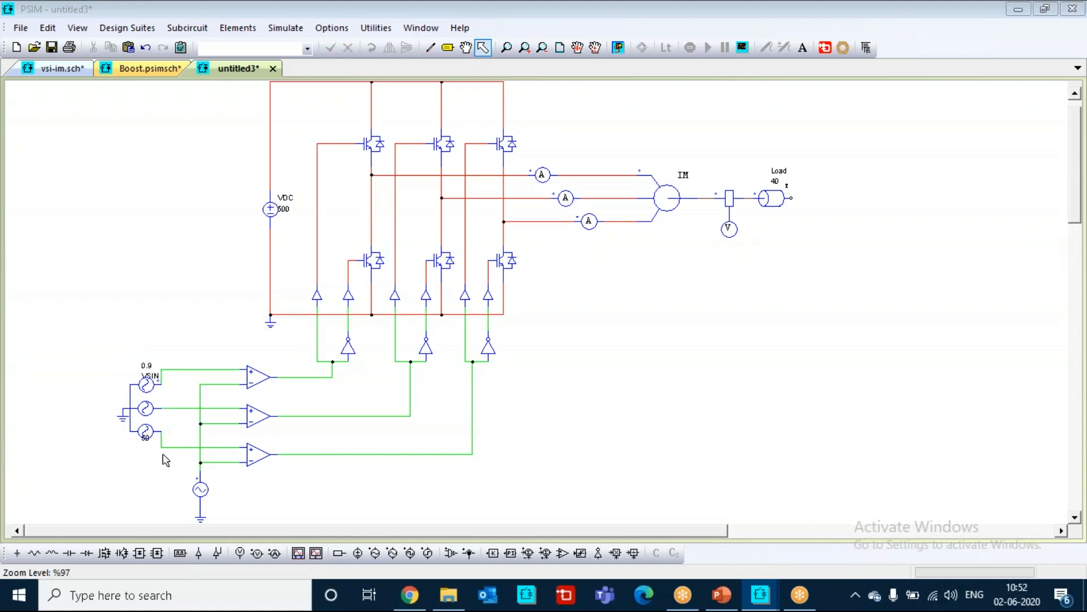
- Review the three-phase sine source's voltage, frequency and display settings
{"action": "double_click", "coordinate": [146, 385]}
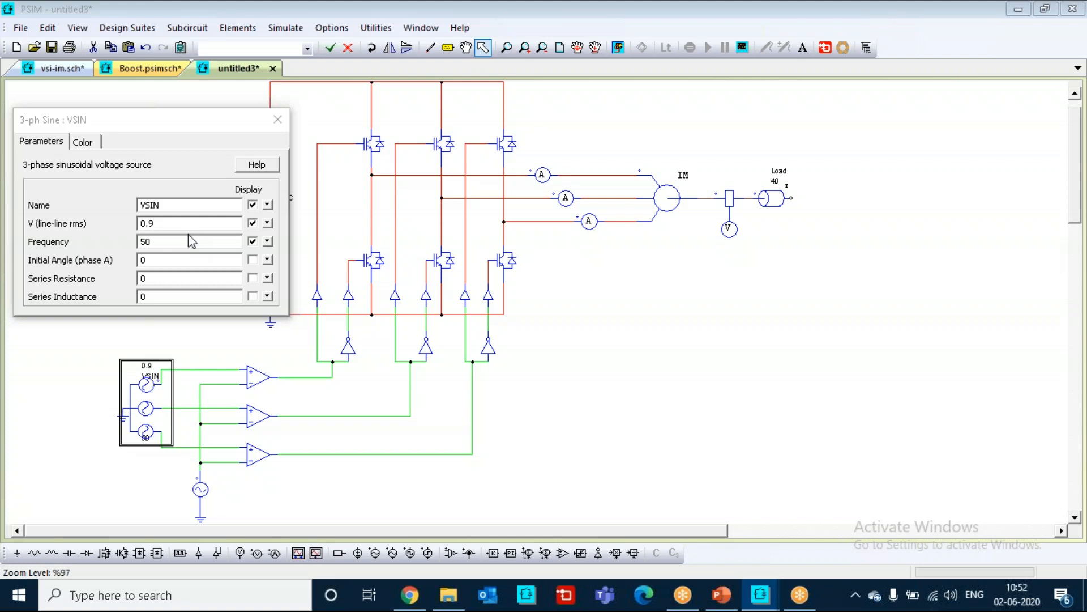
{"action": "left_click", "coordinate": [278, 120]}
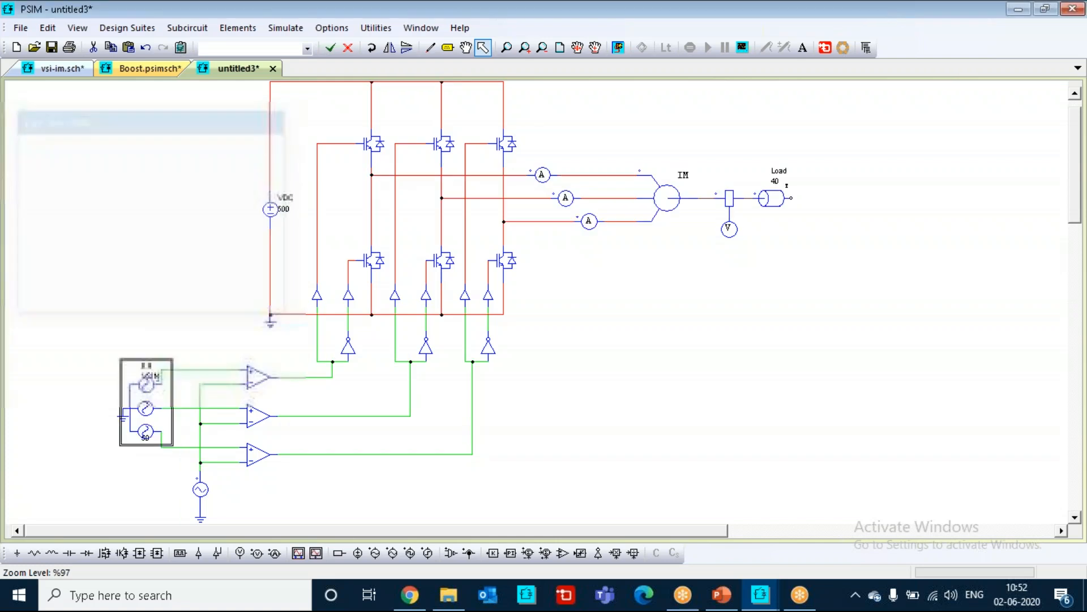
{"action": "left_click", "coordinate": [284, 307]}
- Rename the triangular carrier source to VTRI and set its frequency to 1500
{"action": "double_click", "coordinate": [202, 489]}
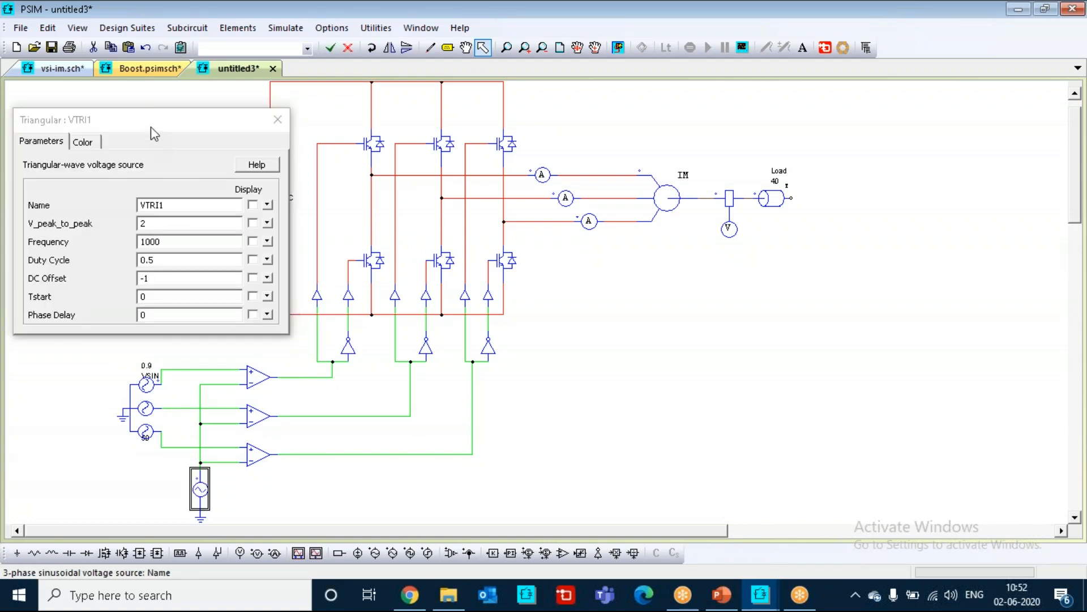
{"action": "left_click", "coordinate": [178, 205]}
{"action": "key", "text": "BackSpace"}
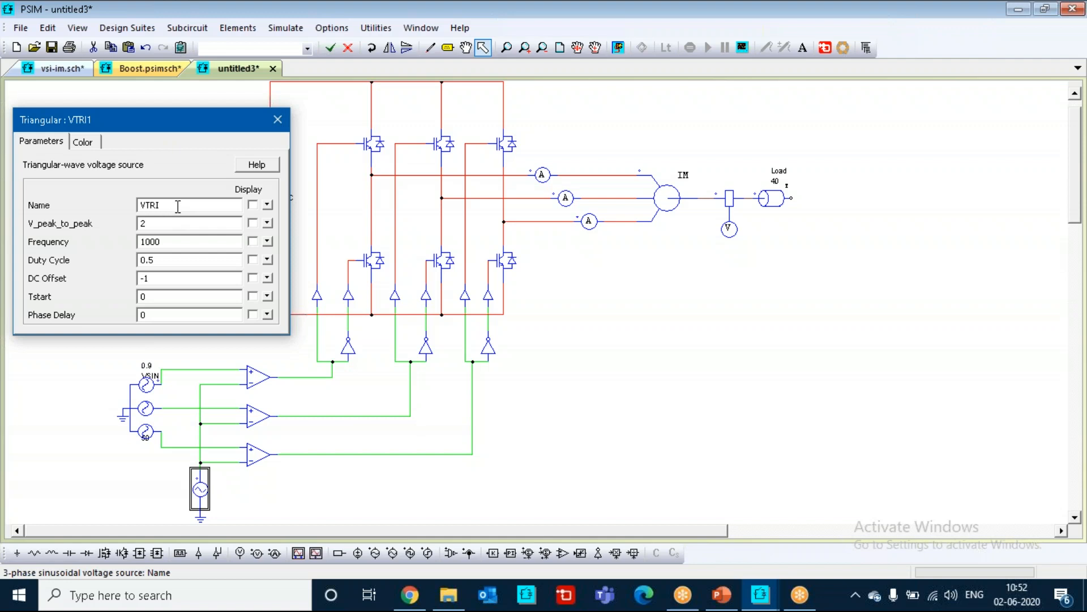
{"action": "left_click", "coordinate": [188, 226]}
{"action": "left_click", "coordinate": [181, 244]}
{"action": "key", "text": "BackSpace"}
{"action": "key", "text": "BackSpace"}
{"action": "key", "text": "BackSpace"}
{"action": "key", "text": "BackSpace"}
{"action": "type", "text": "1500"}
- Display the triangular source's name, peak-to-peak voltage, frequency, duty cycle and DC offset on the schematic
{"action": "left_click", "coordinate": [253, 204]}
{"action": "left_click", "coordinate": [253, 223]}
{"action": "left_click", "coordinate": [253, 241]}
{"action": "left_click", "coordinate": [252, 260]}
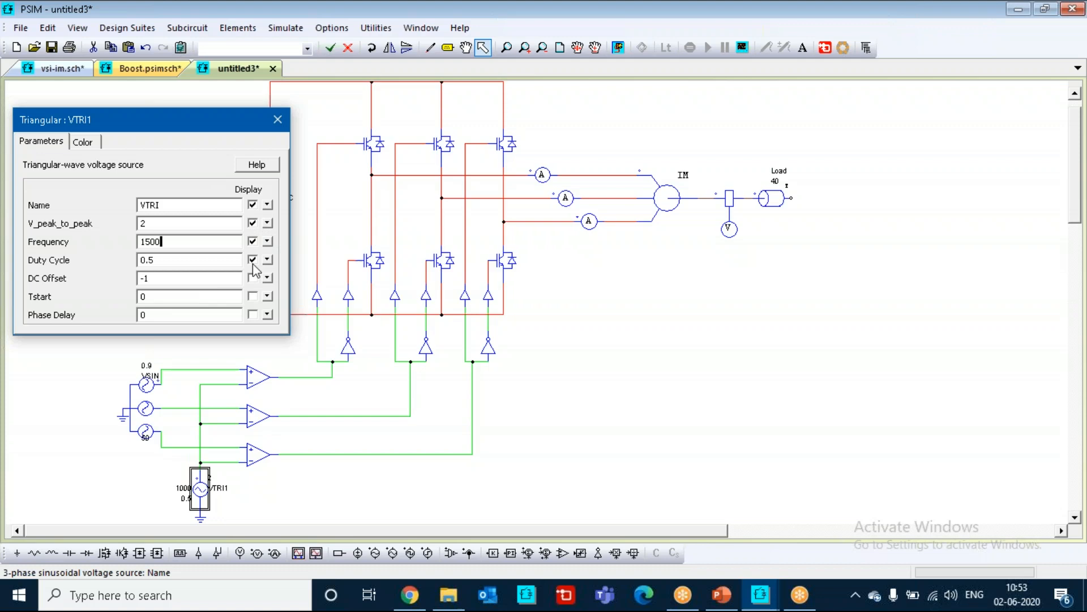
{"action": "left_click", "coordinate": [278, 119]}
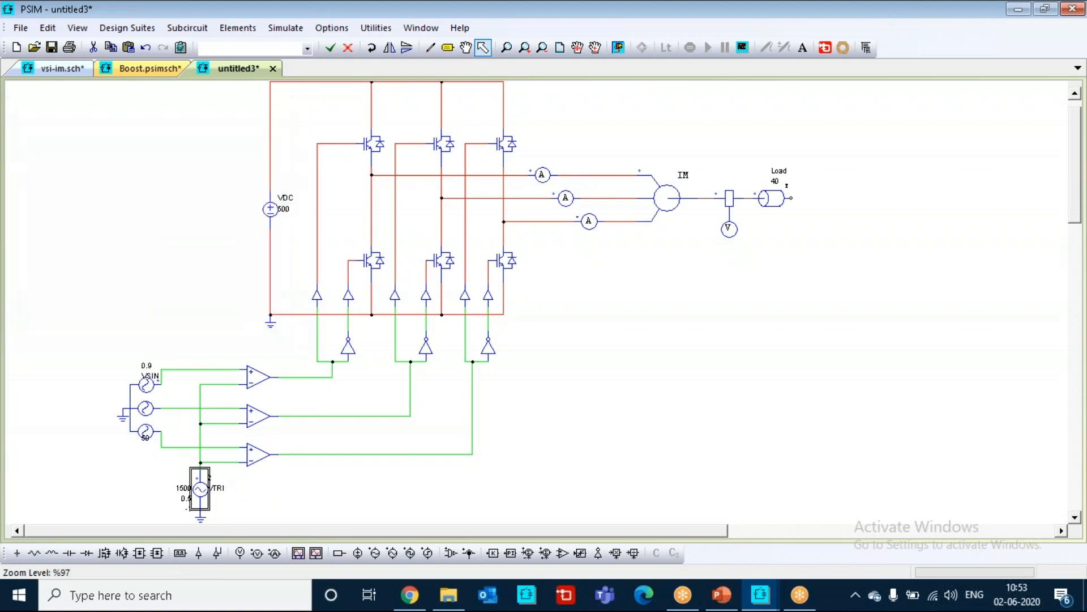
{"action": "left_click", "coordinate": [296, 493]}
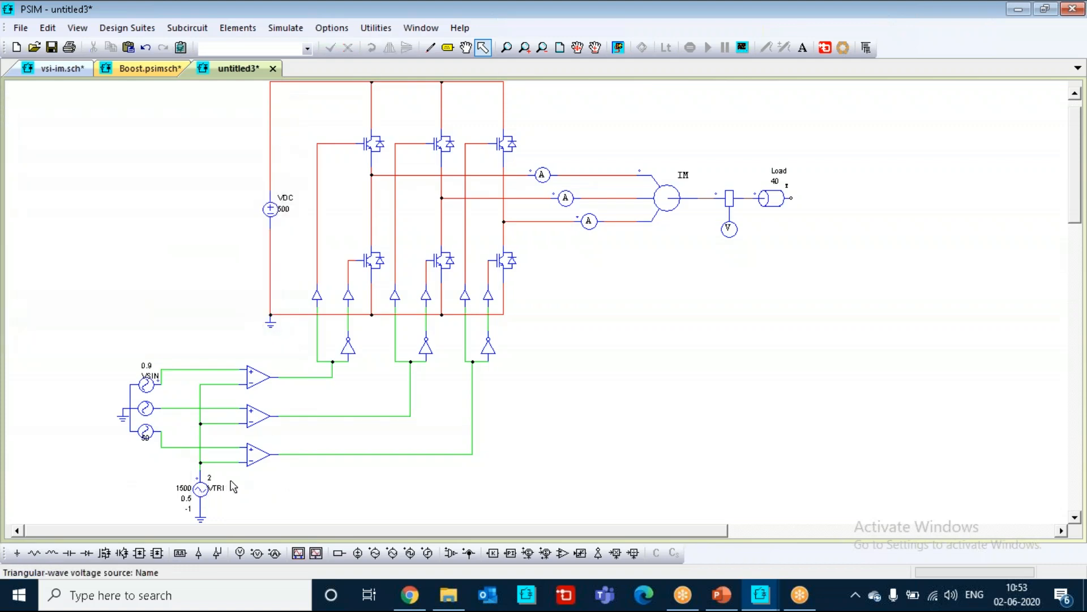
- Review the triangular carrier source's peak-to-peak voltage, frequency, duty cycle and DC offset settings
{"action": "double_click", "coordinate": [200, 492]}
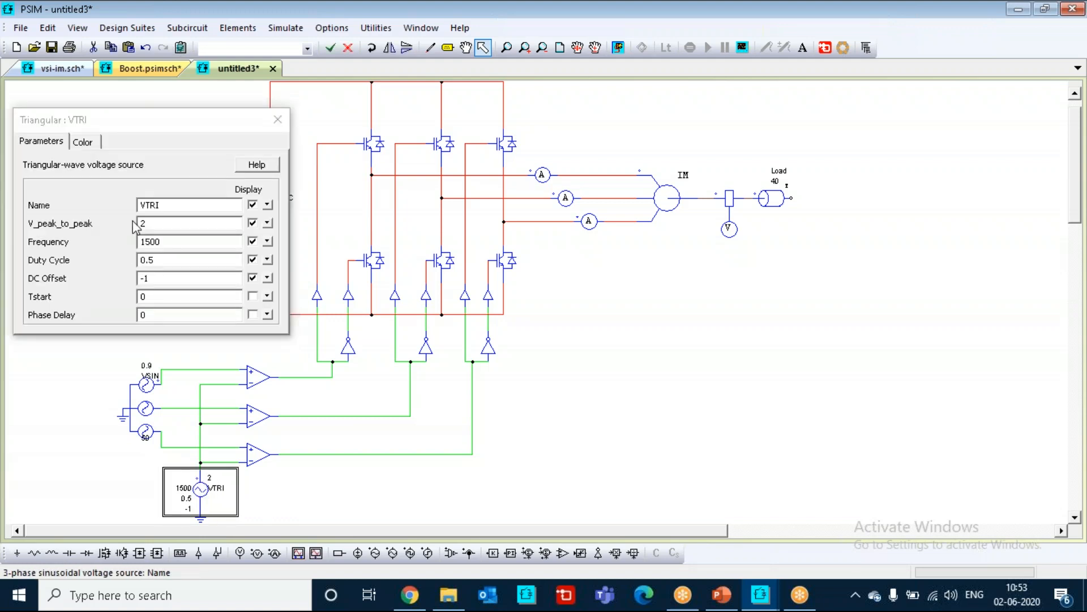
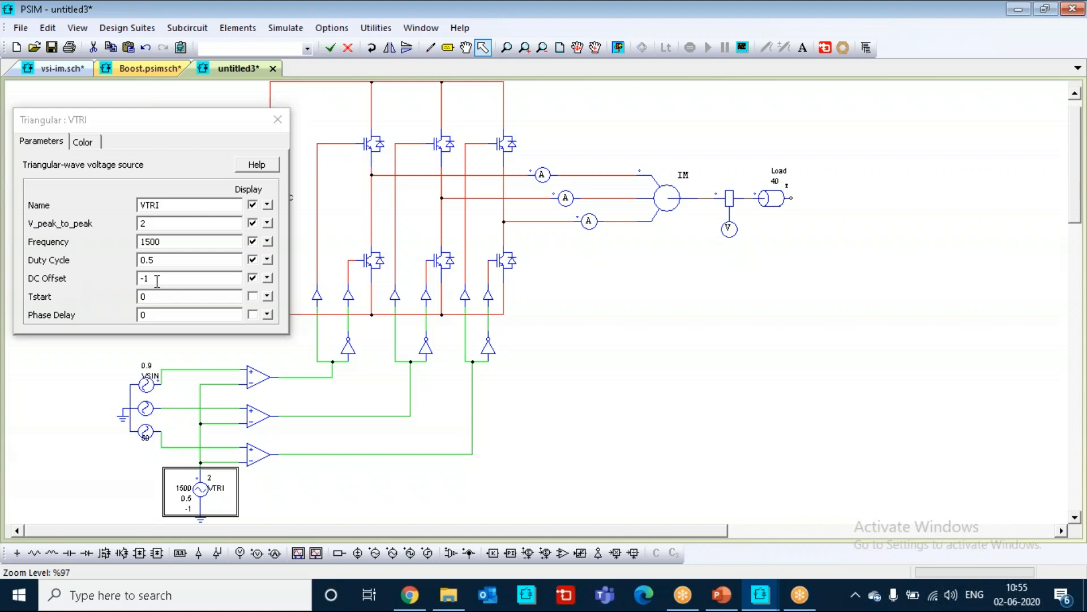
- Review the parameters of the three-phase sinusoidal source and the squirrel-cage induction machine
{"action": "left_click", "coordinate": [281, 119]}
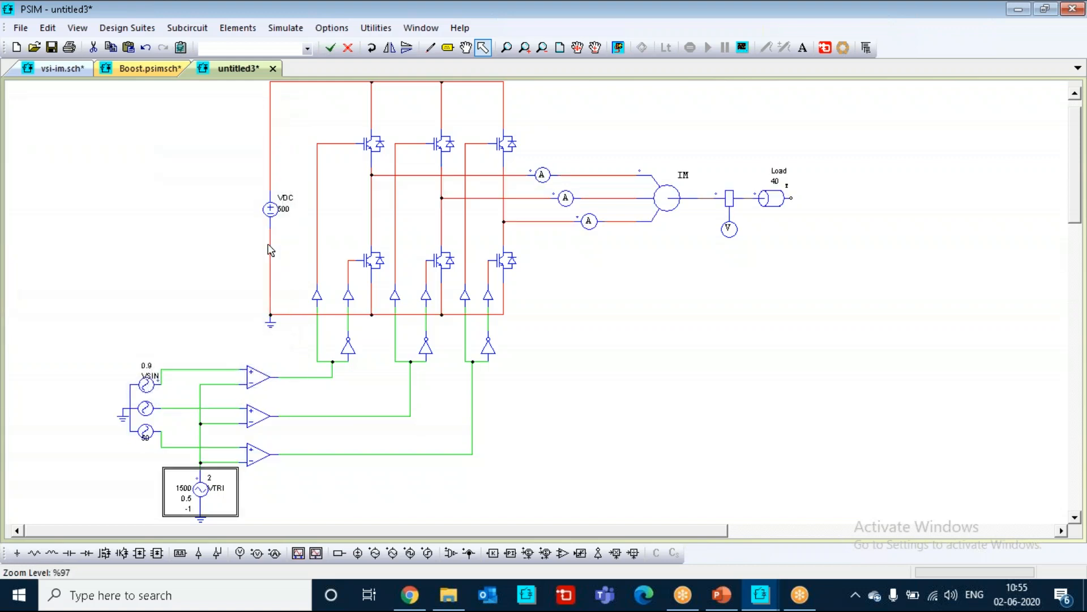
{"action": "left_click", "coordinate": [182, 304]}
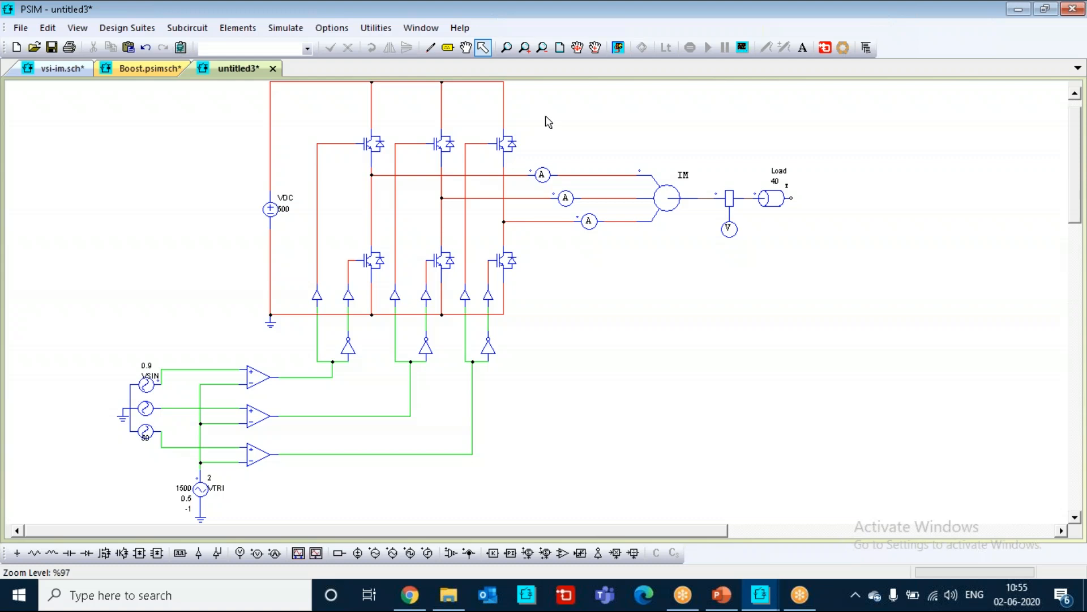
{"action": "left_click", "coordinate": [561, 47]}
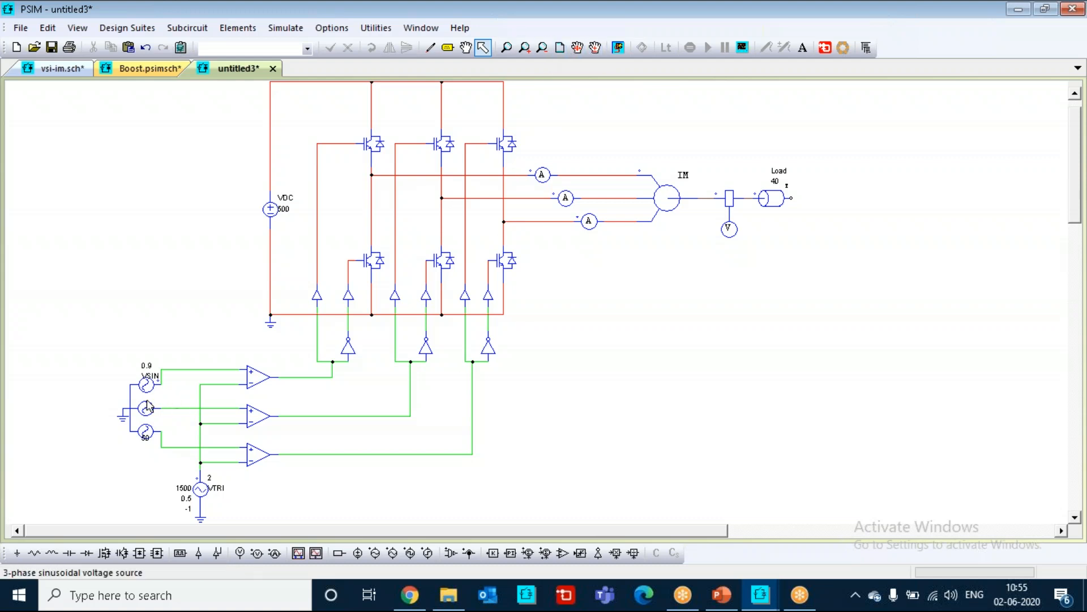
{"action": "double_click", "coordinate": [170, 400]}
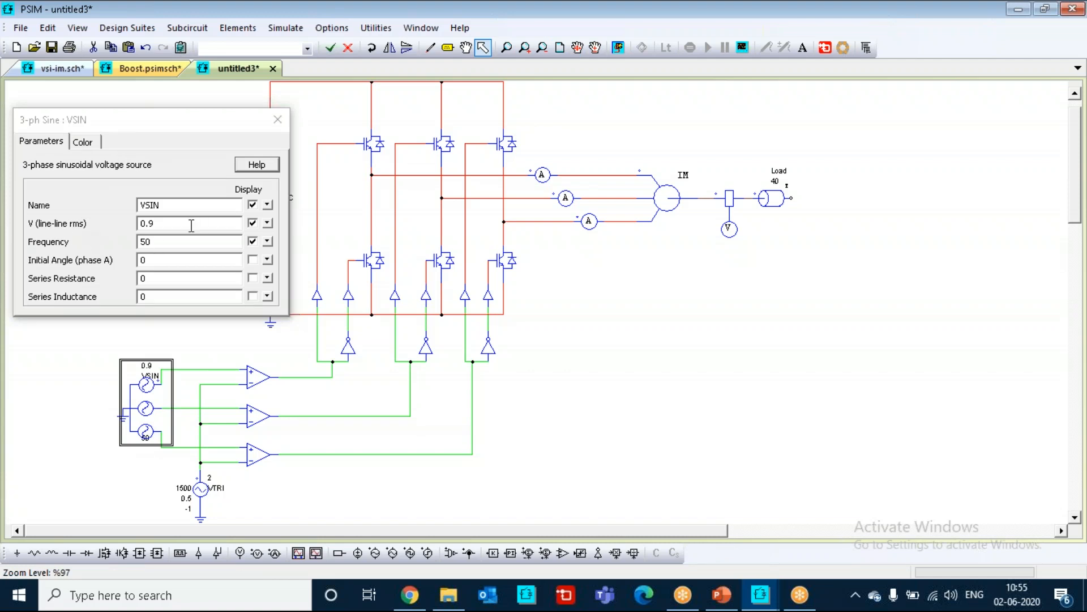
{"action": "left_click", "coordinate": [659, 205]}
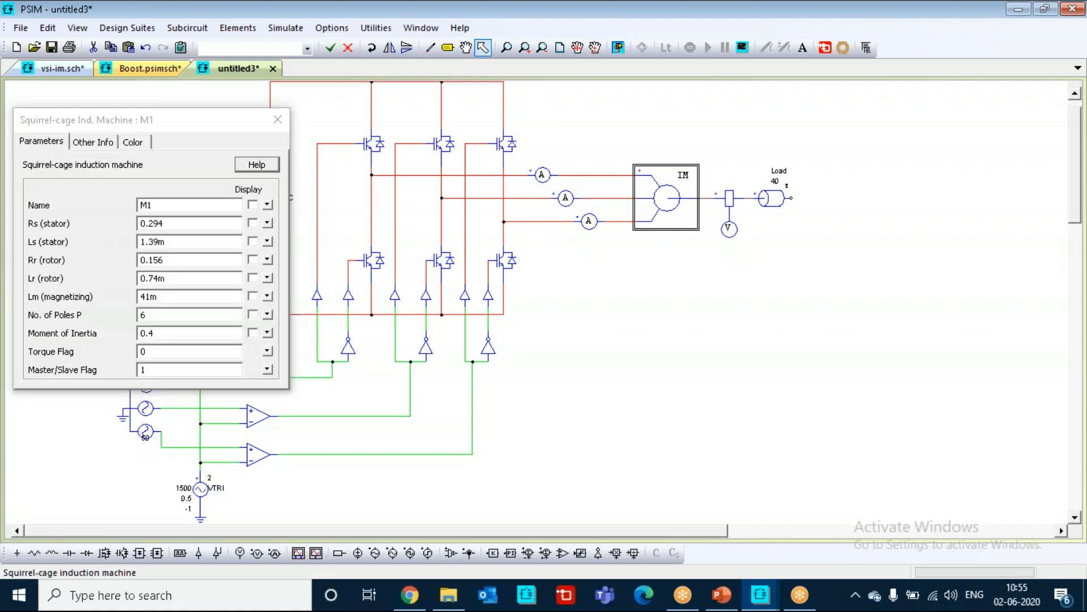
{"action": "left_click", "coordinate": [277, 113]}
- Compare the parameters of the three-phase sinusoidal reference source with those of the triangular carrier source
{"action": "double_click", "coordinate": [144, 433]}
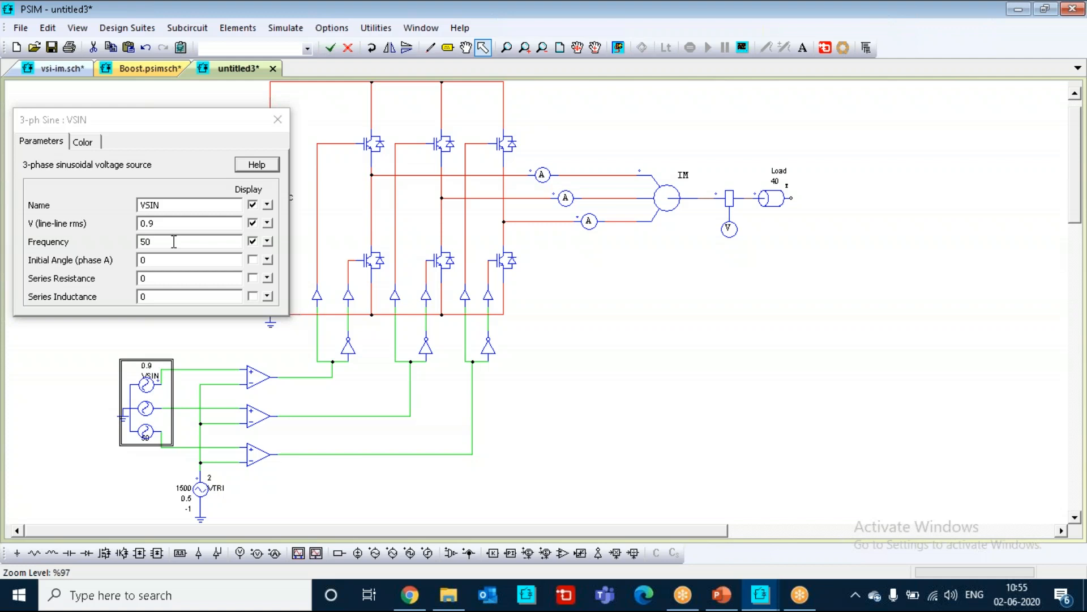
{"action": "double_click", "coordinate": [202, 489]}
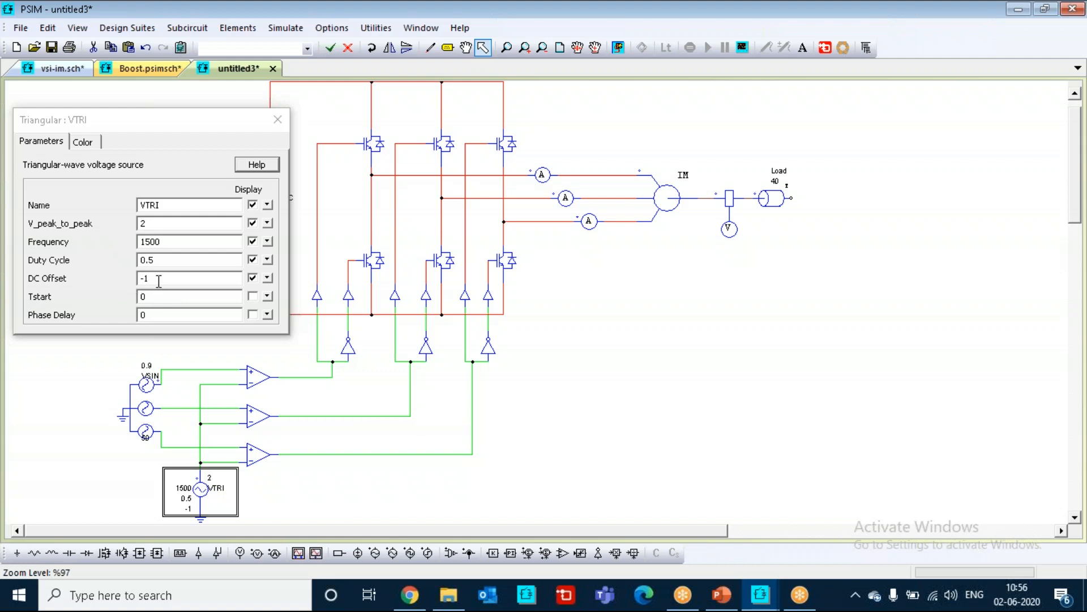
{"action": "left_click", "coordinate": [278, 121]}
{"action": "double_click", "coordinate": [143, 403]}
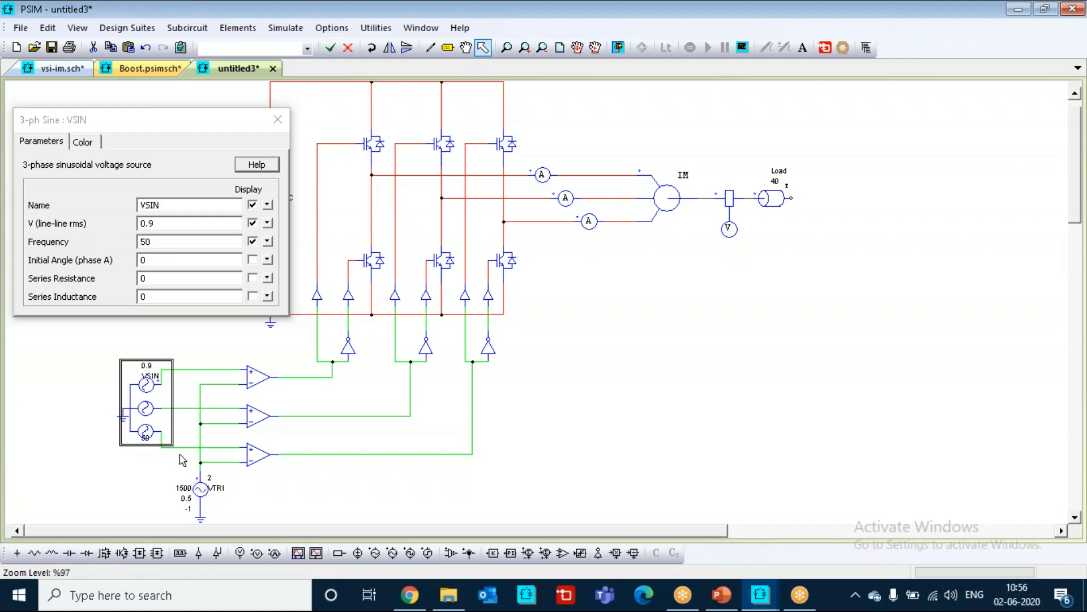
{"action": "left_click", "coordinate": [277, 119]}
{"action": "key", "text": "Escape"}
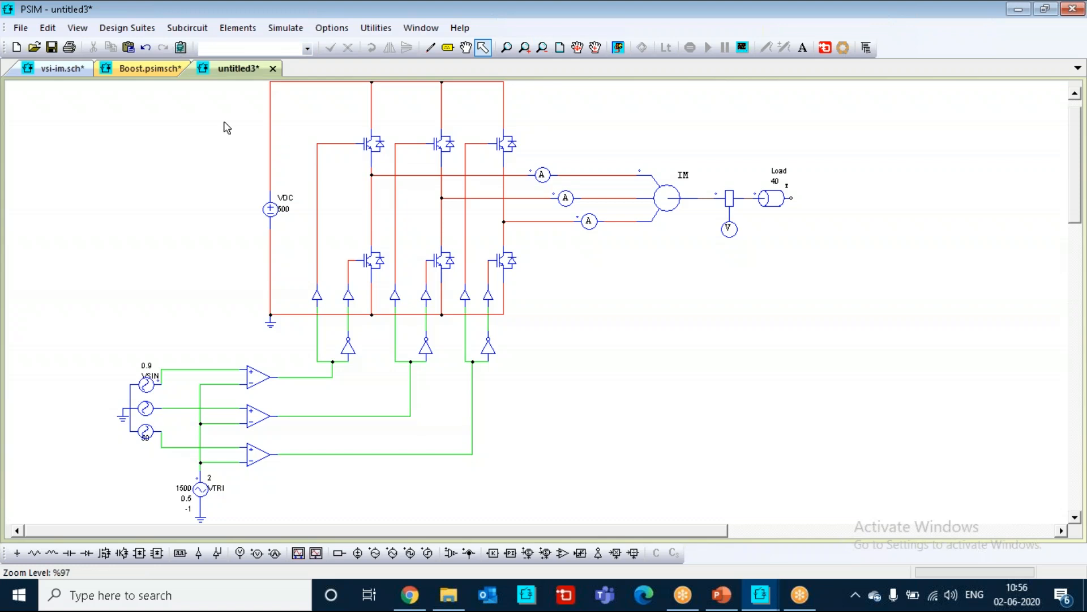
- Place a Simulation Control element in the empty area beside the DC source and check its solver and time settings
{"action": "left_click", "coordinate": [241, 29]}
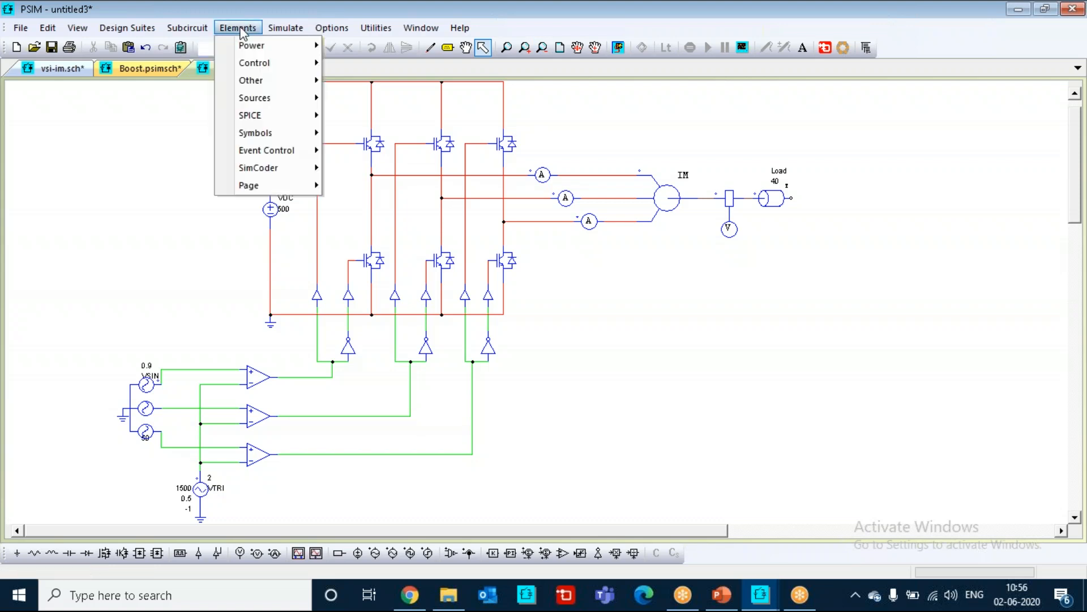
{"action": "mouse_move", "coordinate": [213, 33]}
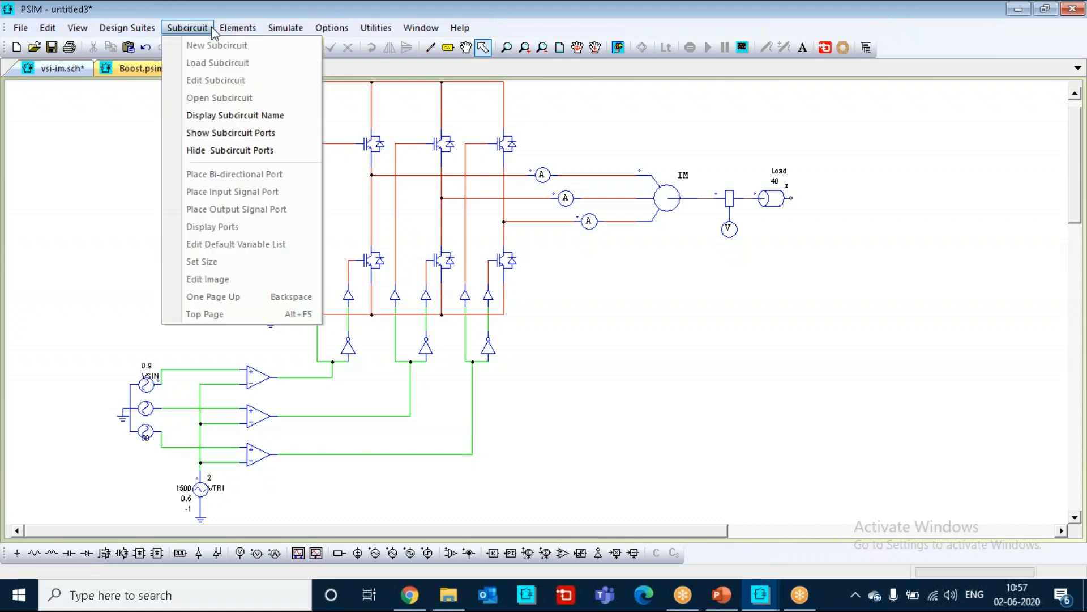
{"action": "left_click", "coordinate": [318, 41]}
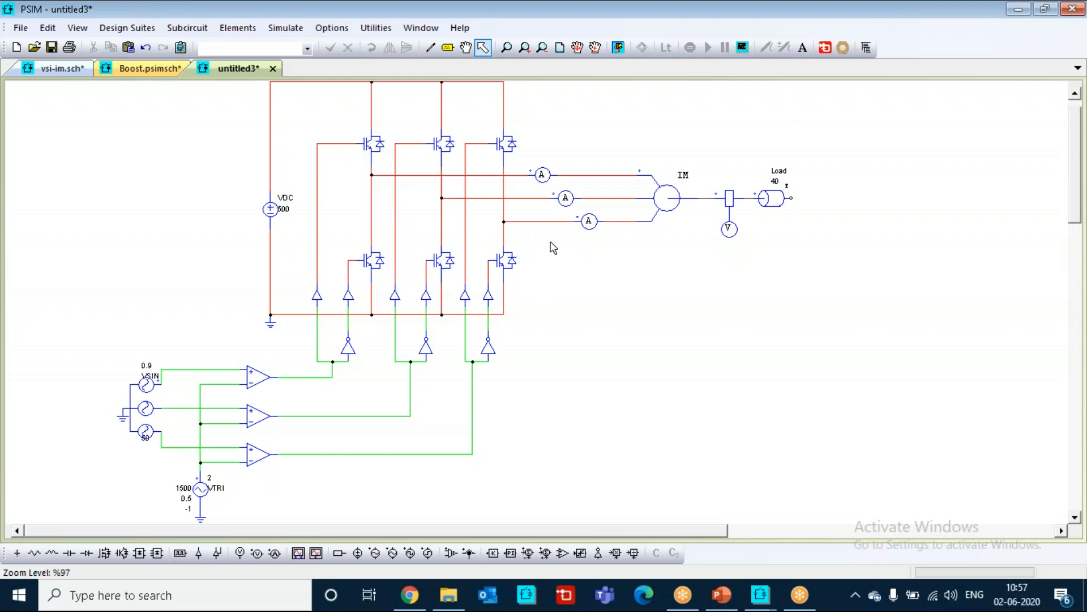
{"action": "left_click", "coordinate": [288, 32]}
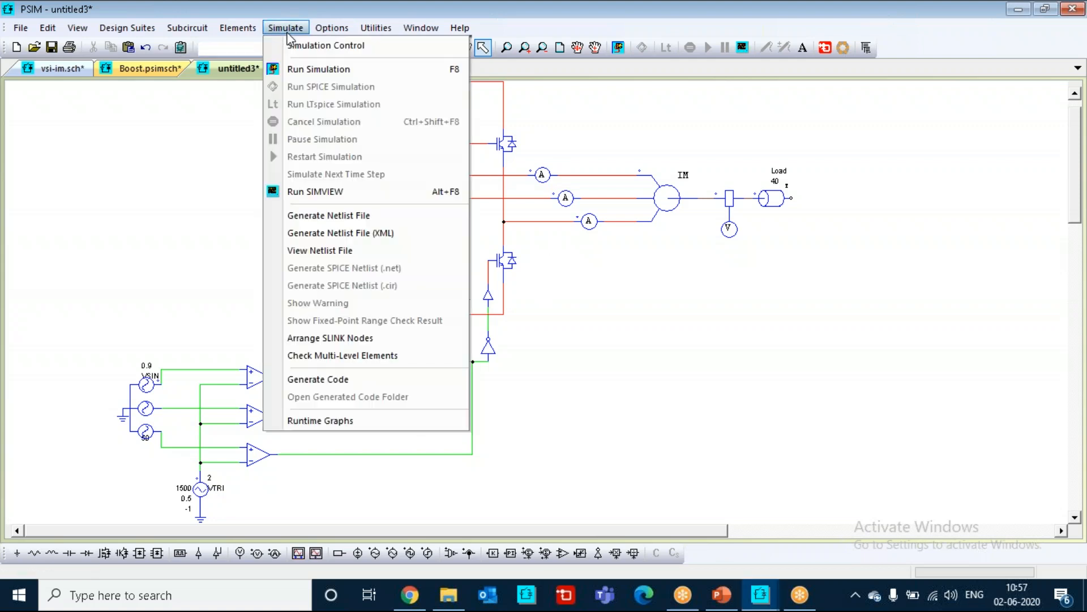
{"action": "left_click", "coordinate": [322, 48]}
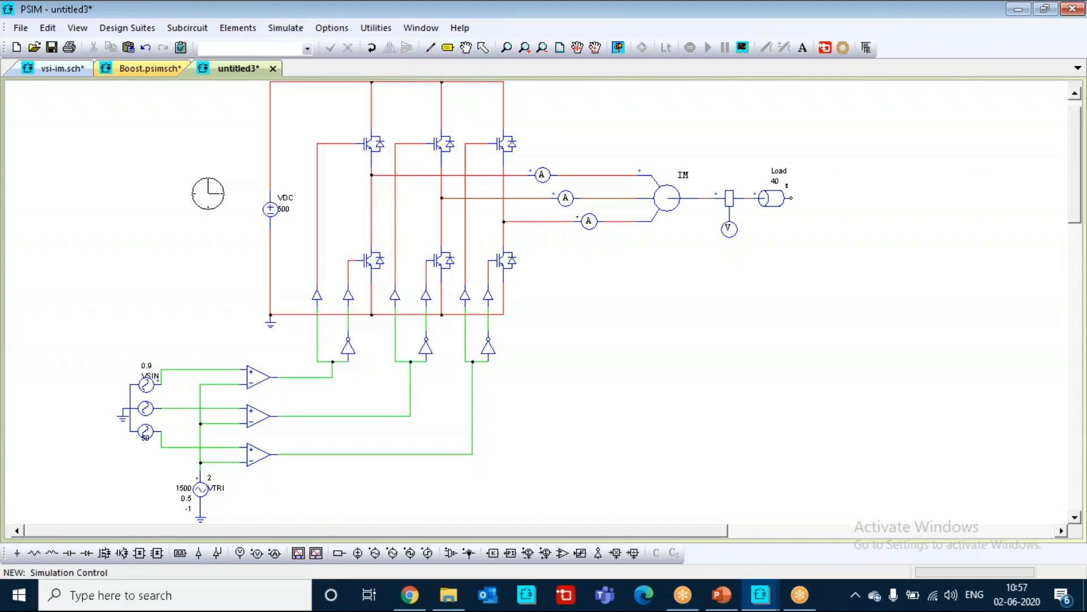
{"action": "left_click", "coordinate": [208, 209]}
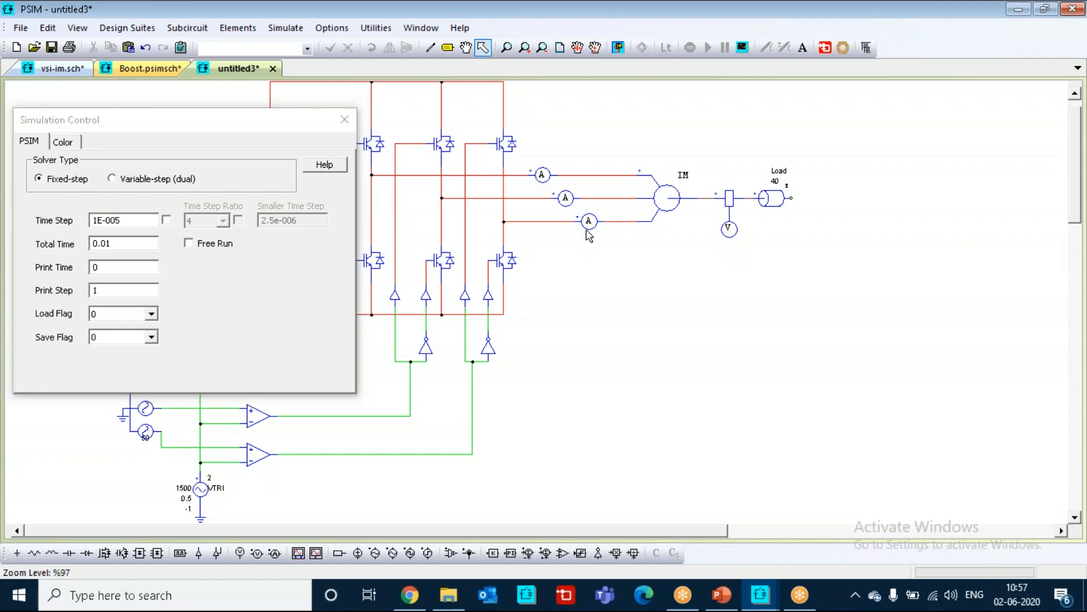
{"action": "left_click", "coordinate": [345, 119]}
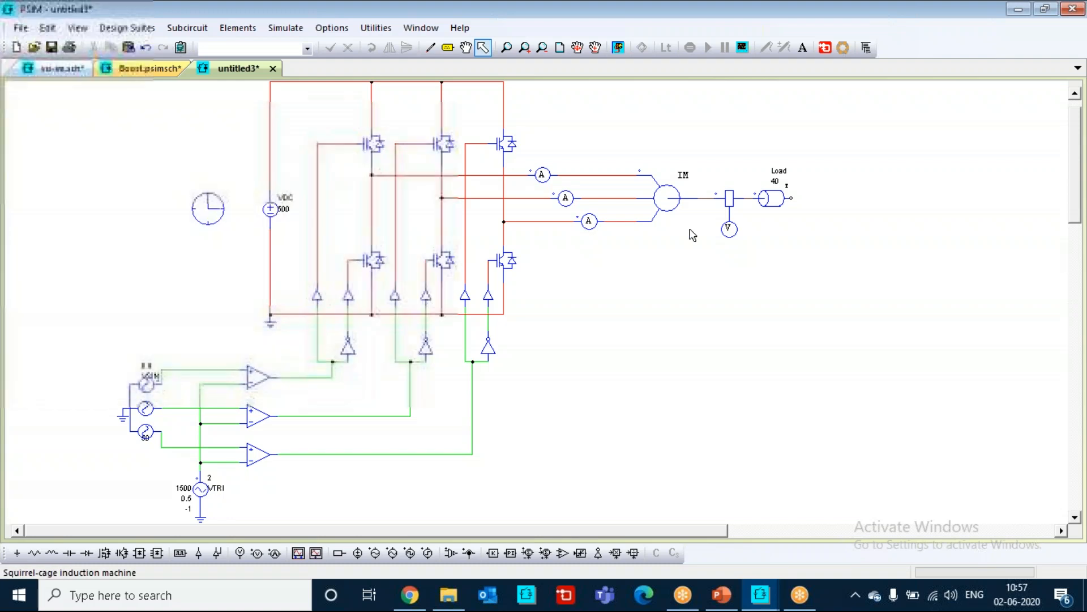
- Inspect the machine, its speed sensor and the mechanical load's parameters, and browse the available mechanical load and sensor elements
{"action": "left_click", "coordinate": [671, 205]}
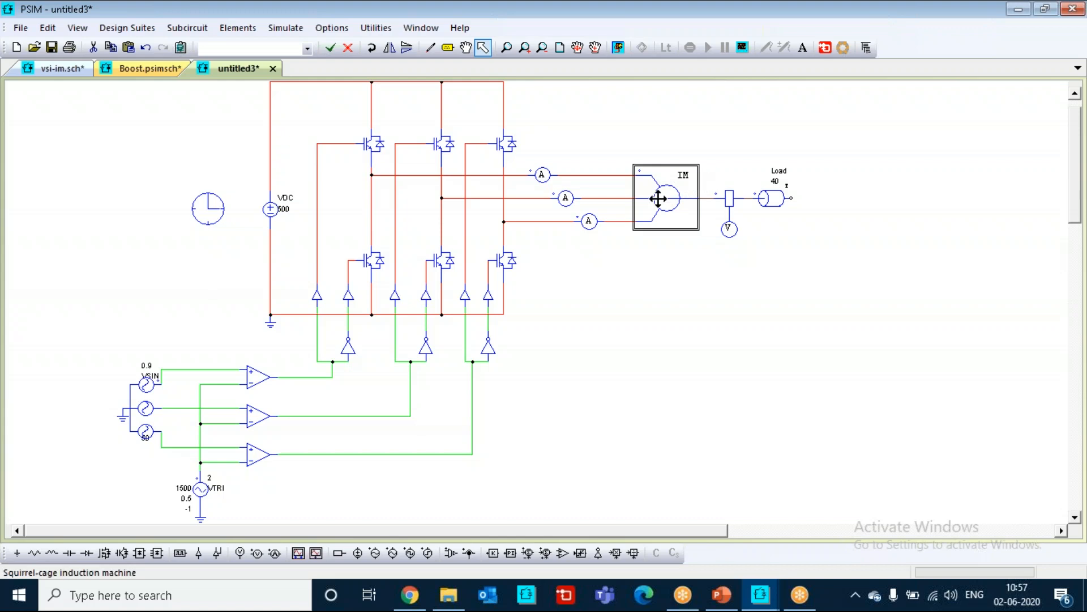
{"action": "left_click", "coordinate": [756, 163]}
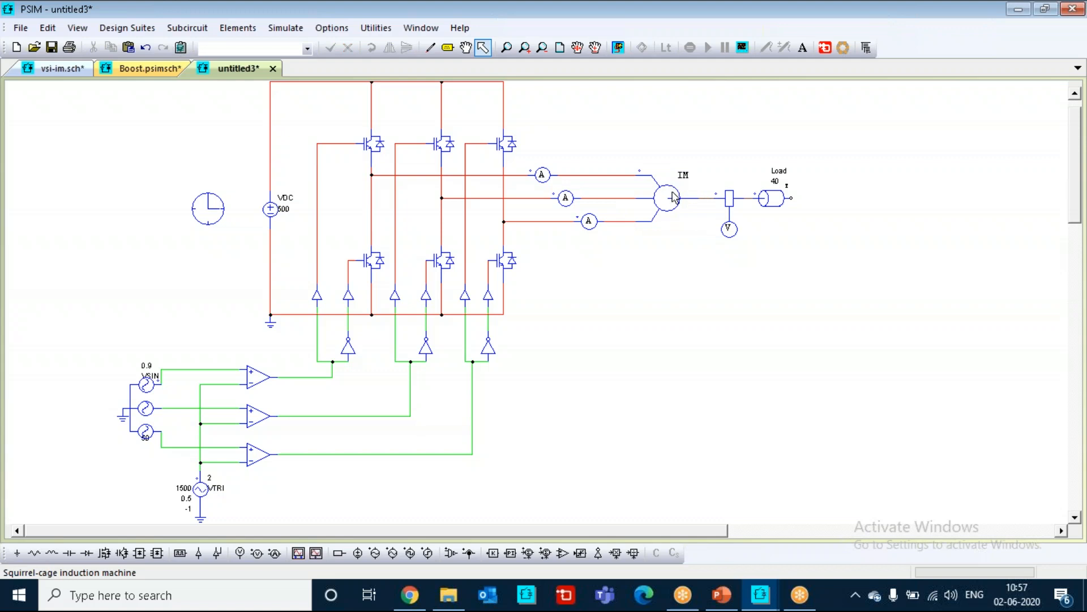
{"action": "left_click", "coordinate": [729, 201]}
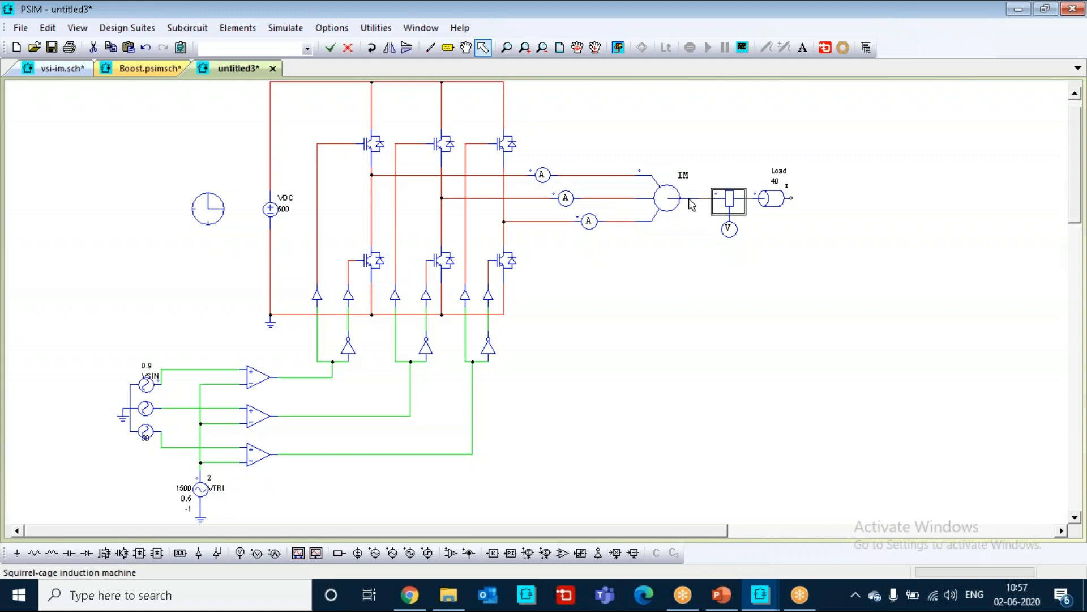
{"action": "double_click", "coordinate": [775, 202]}
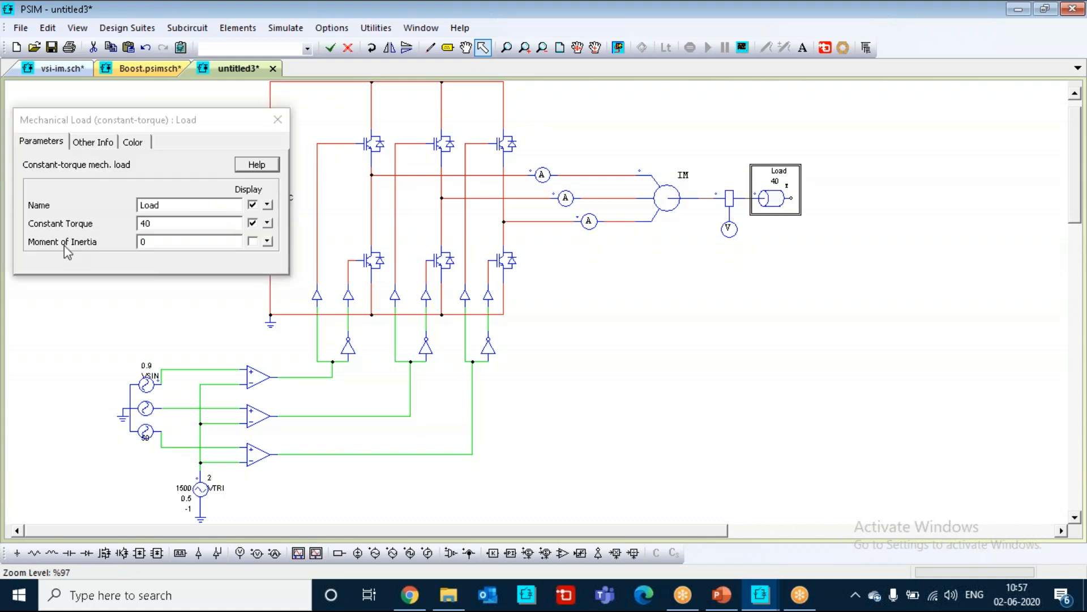
{"action": "left_click", "coordinate": [278, 120]}
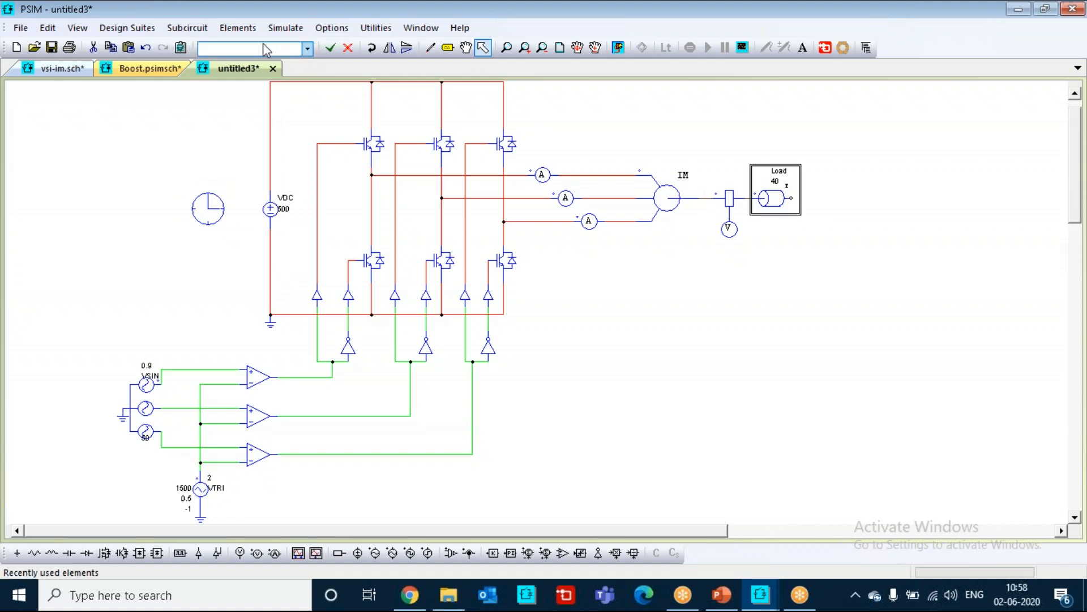
{"action": "left_click", "coordinate": [238, 29]}
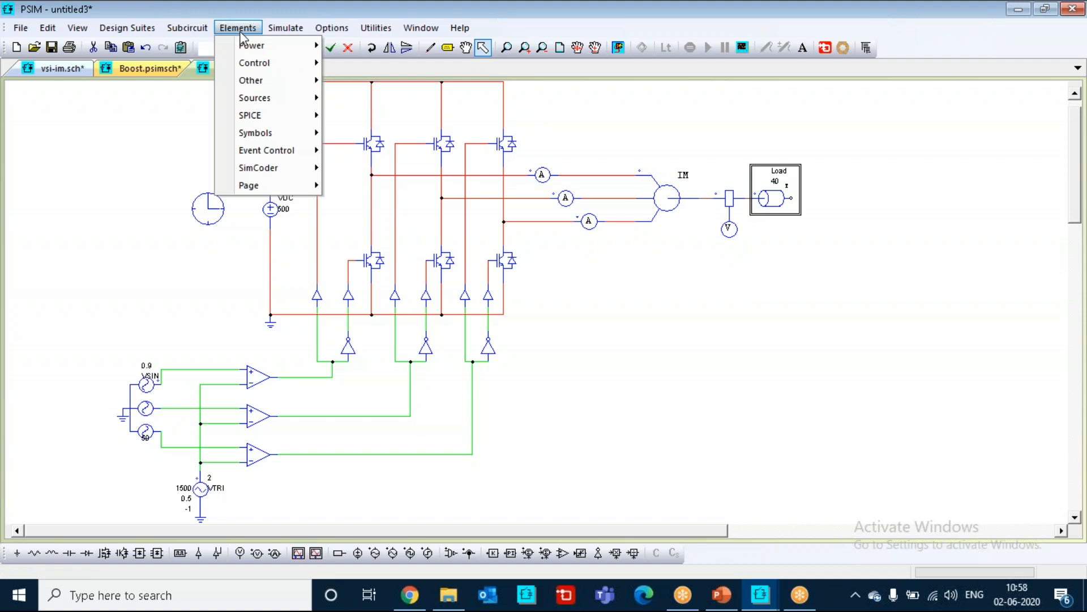
{"action": "mouse_move", "coordinate": [252, 50]}
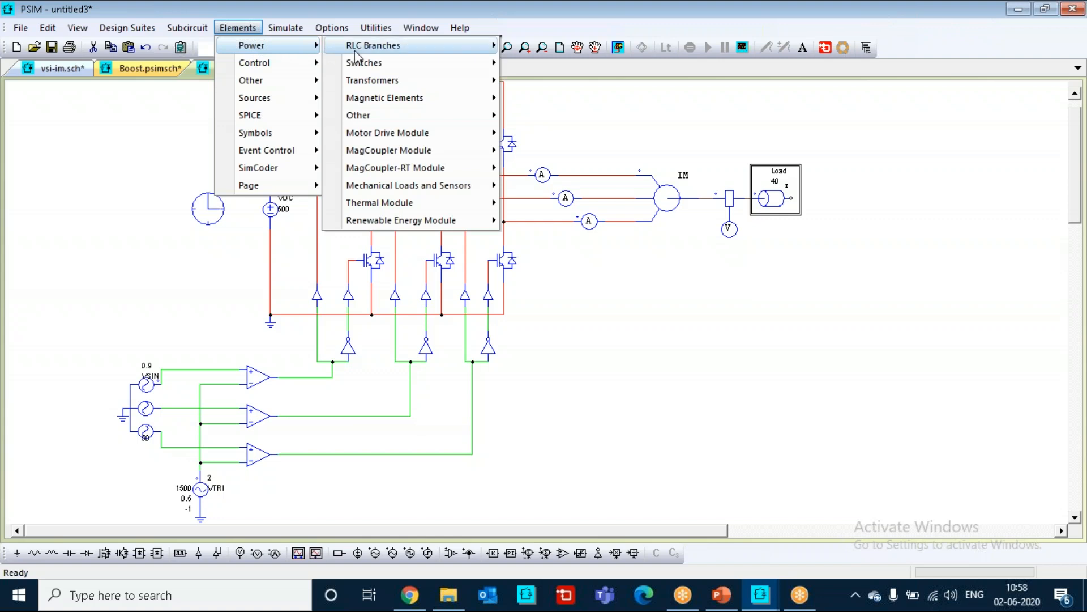
{"action": "mouse_move", "coordinate": [378, 172]}
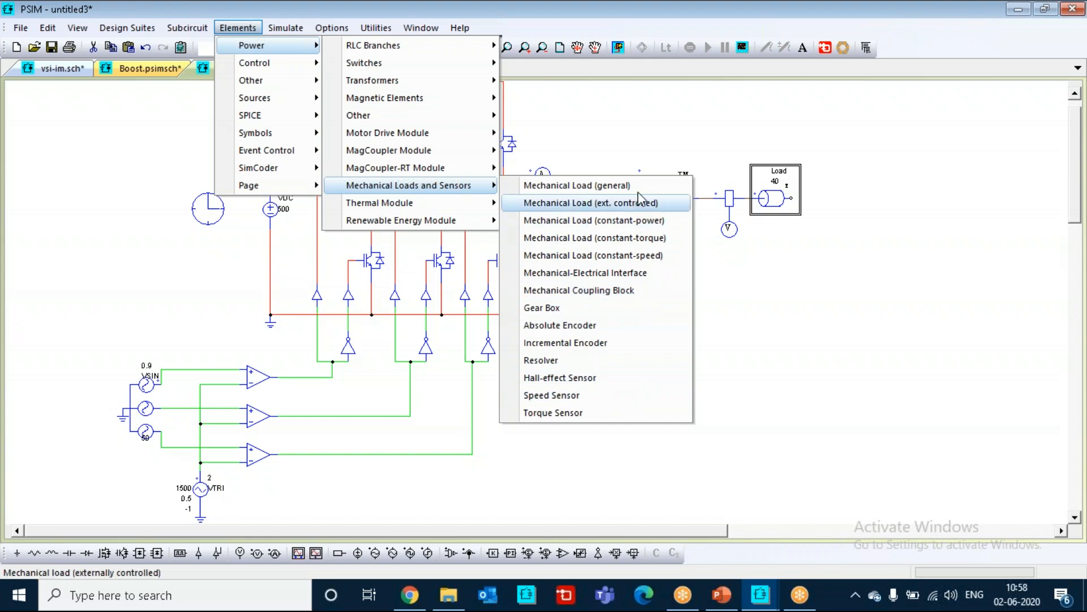
{"action": "left_click", "coordinate": [754, 252]}
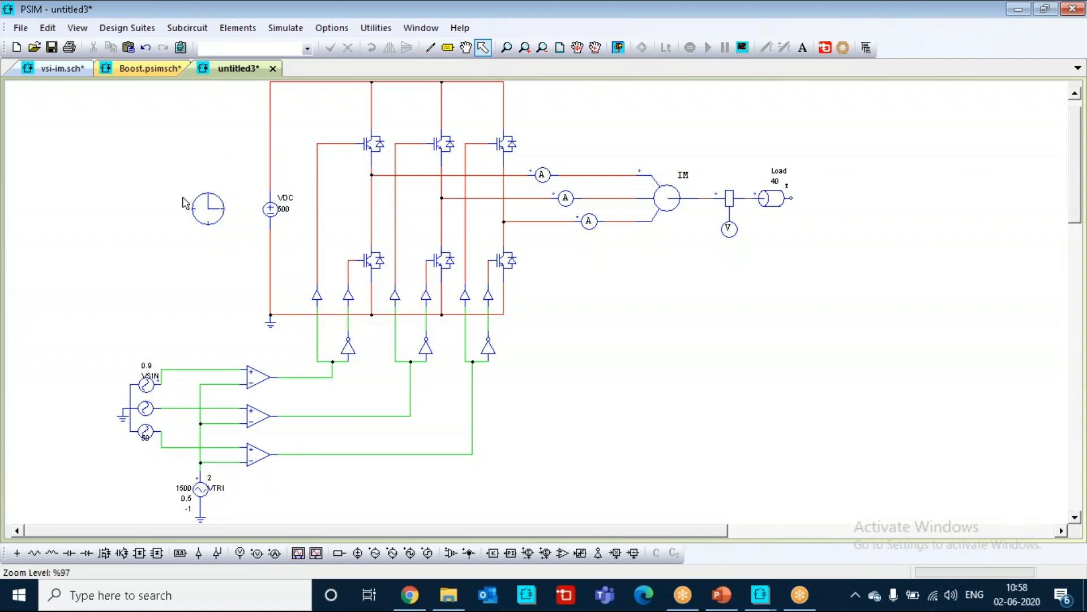
- Review the time step and total time settings of the placed Simulation Control element
{"action": "double_click", "coordinate": [207, 212]}
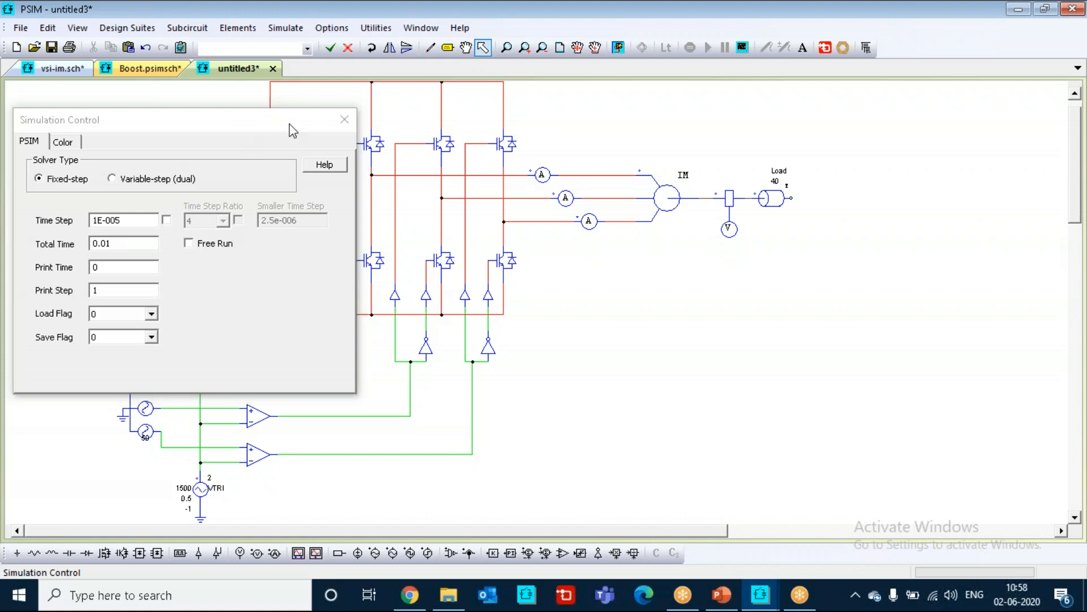
{"action": "left_click", "coordinate": [345, 118]}
{"action": "left_click", "coordinate": [275, 33]}
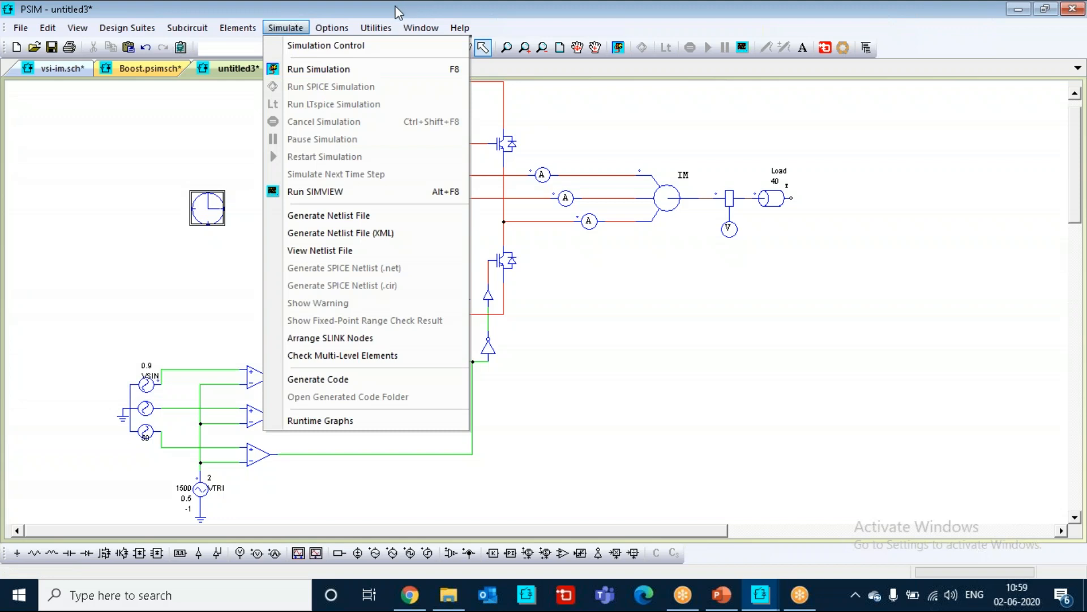
{"action": "left_click", "coordinate": [321, 49]}
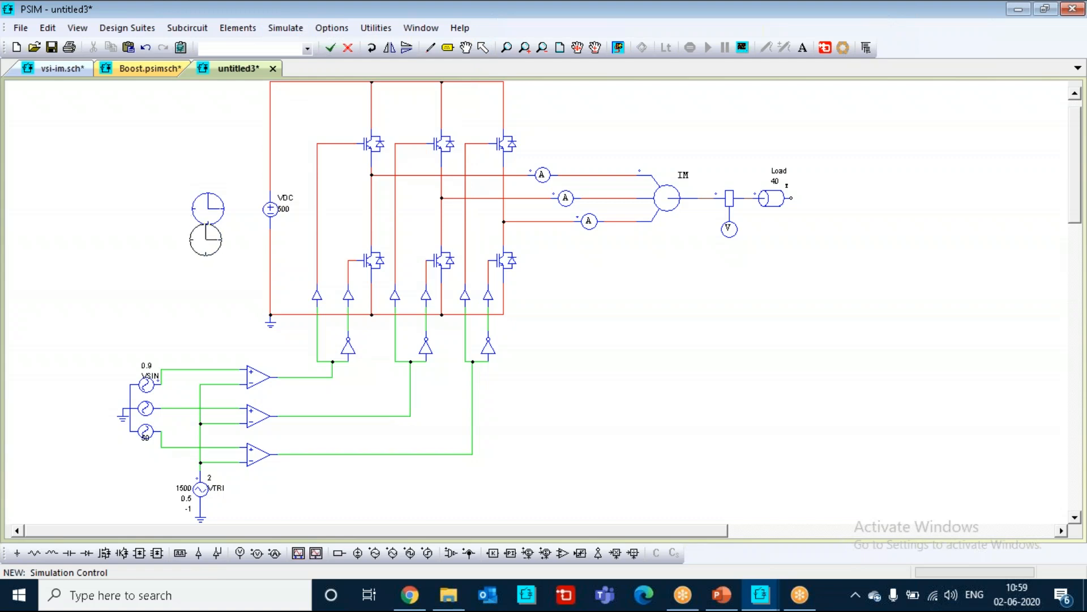
{"action": "key", "text": "Escape"}
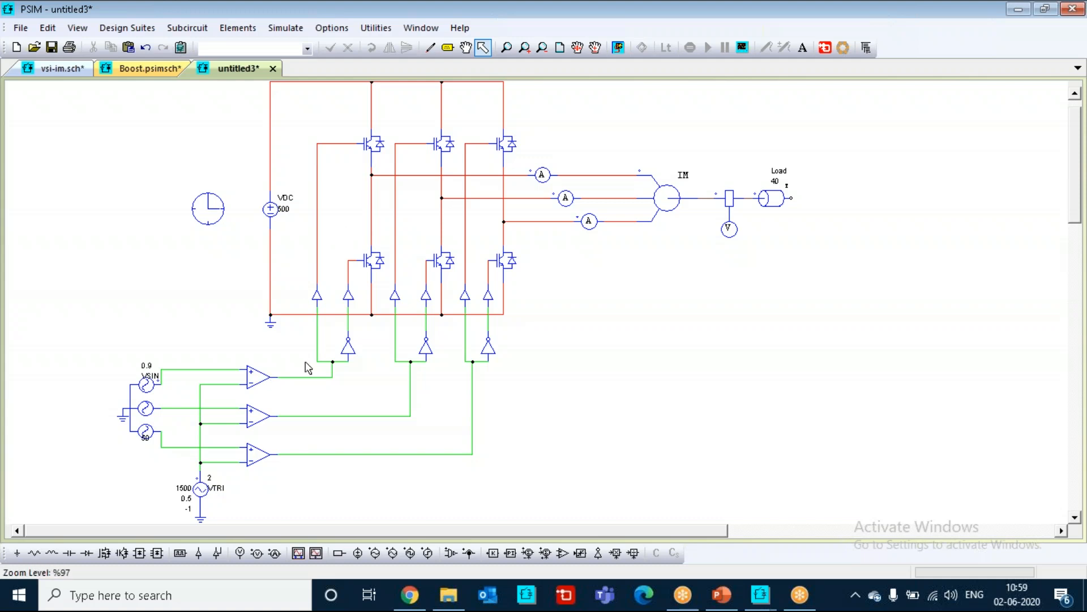
- Recheck the amplitude and frequency settings of the three-phase sinusoidal source and the triangular carrier source
{"action": "double_click", "coordinate": [145, 395]}
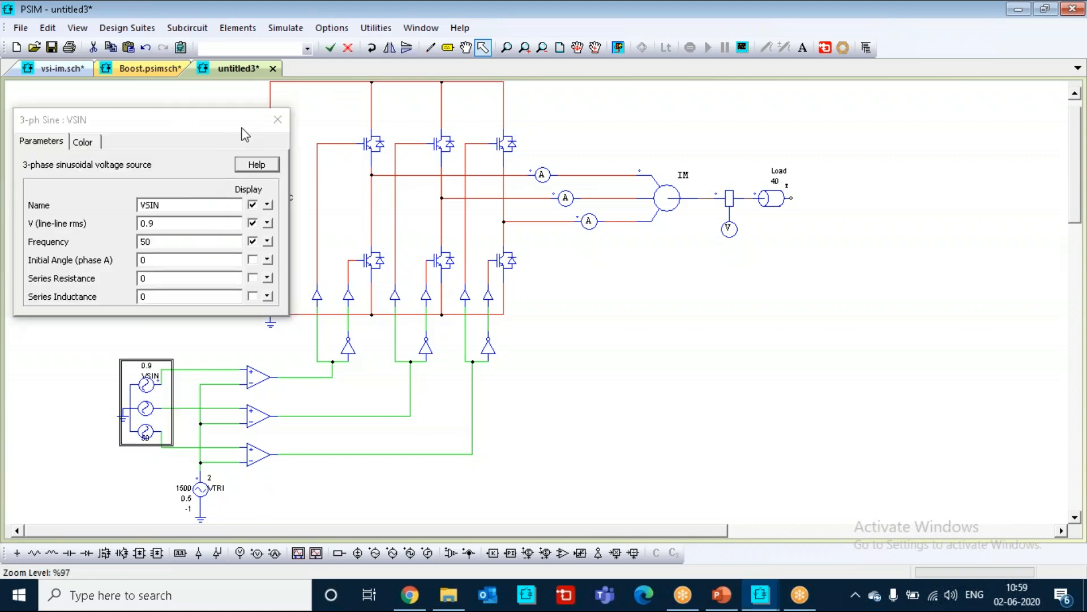
{"action": "left_click", "coordinate": [283, 125]}
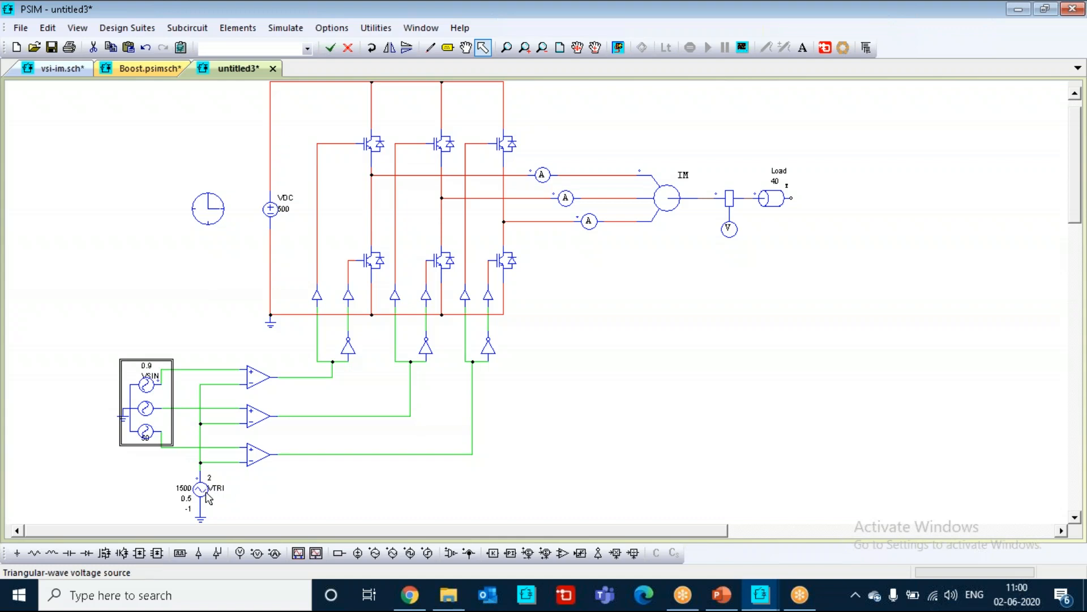
{"action": "left_click", "coordinate": [265, 491]}
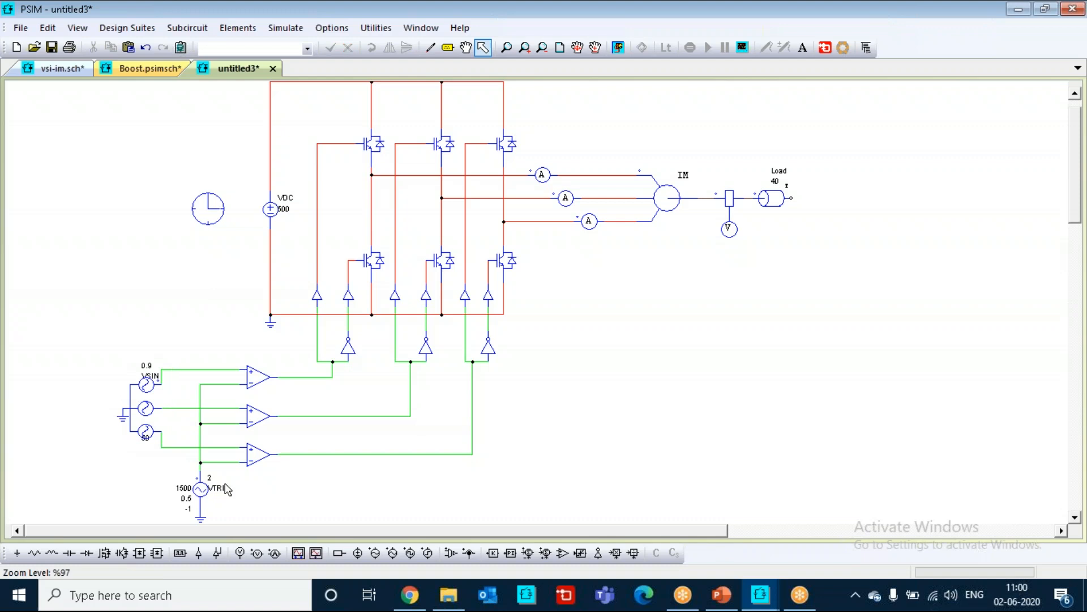
{"action": "left_click", "coordinate": [202, 490]}
{"action": "double_click", "coordinate": [202, 489]}
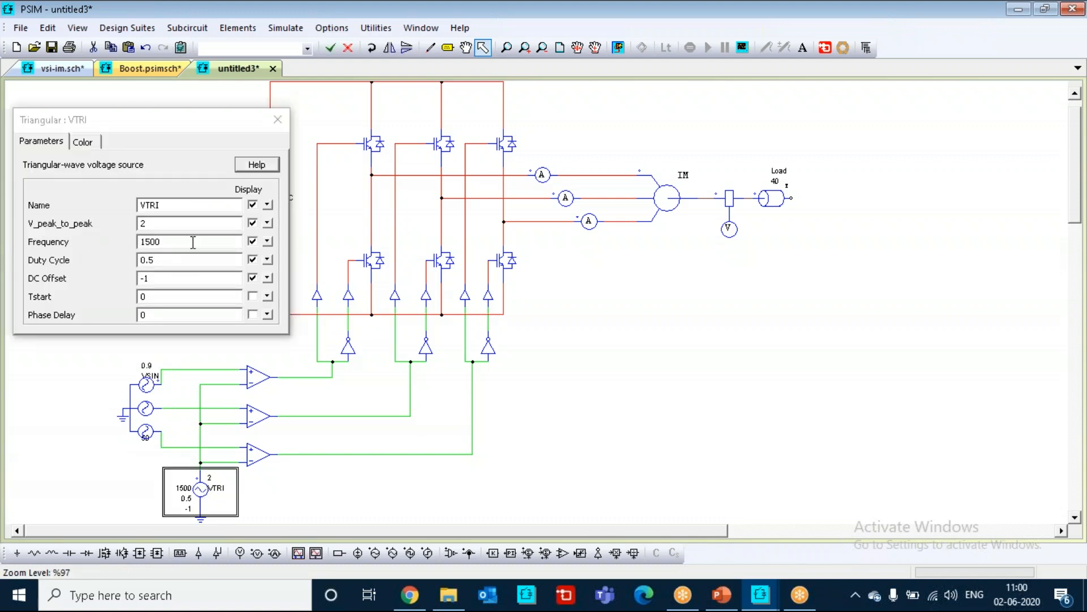
{"action": "left_click", "coordinate": [277, 119]}
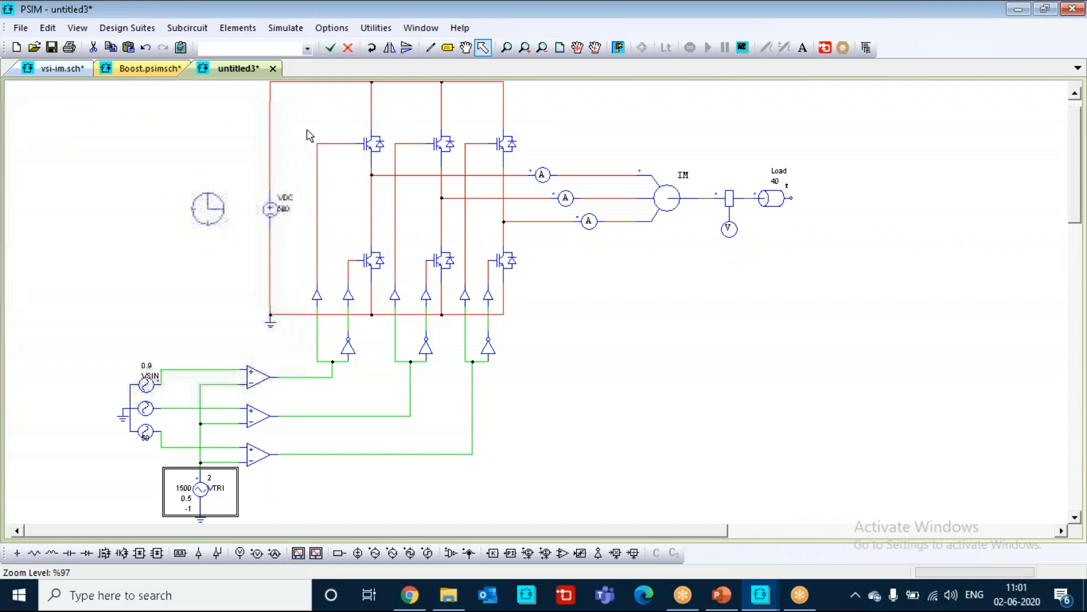
{"action": "left_click", "coordinate": [311, 137]}
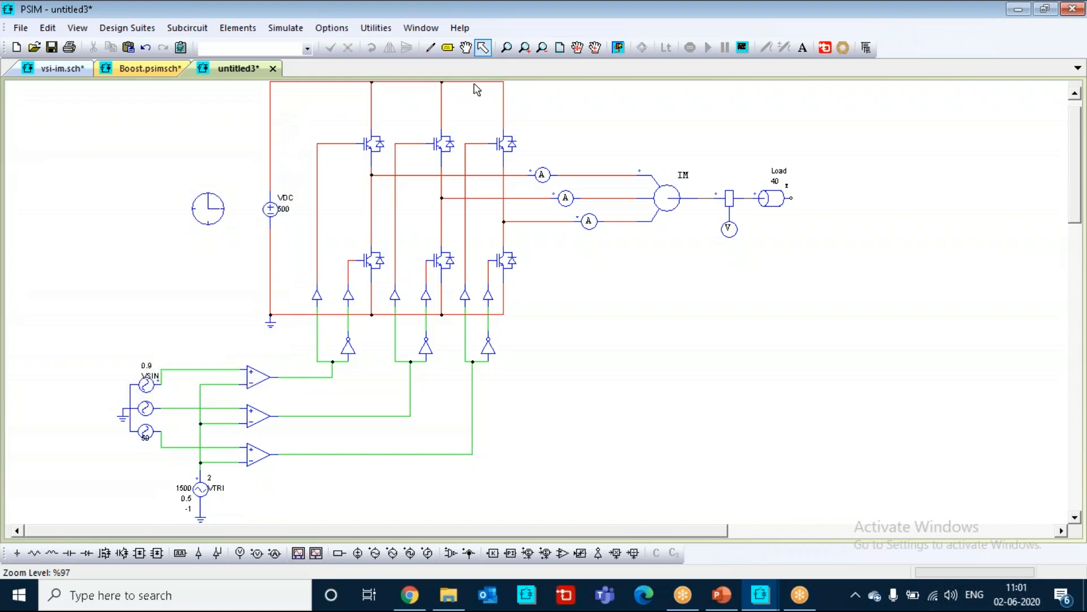
- Set the total time of the Simulation Control to 0.4
{"action": "double_click", "coordinate": [197, 221]}
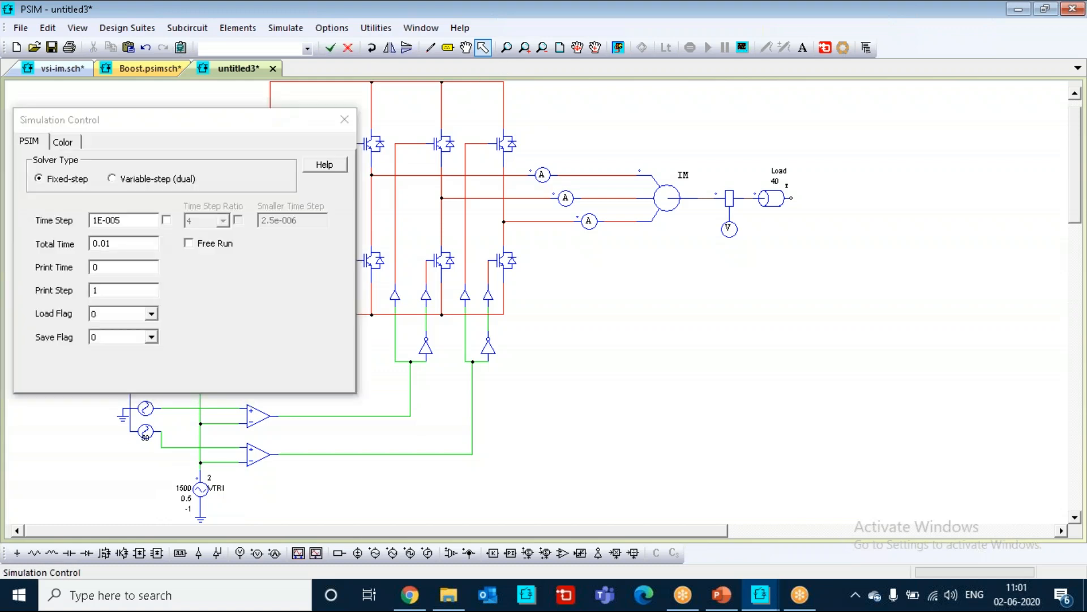
{"action": "left_click", "coordinate": [151, 123]}
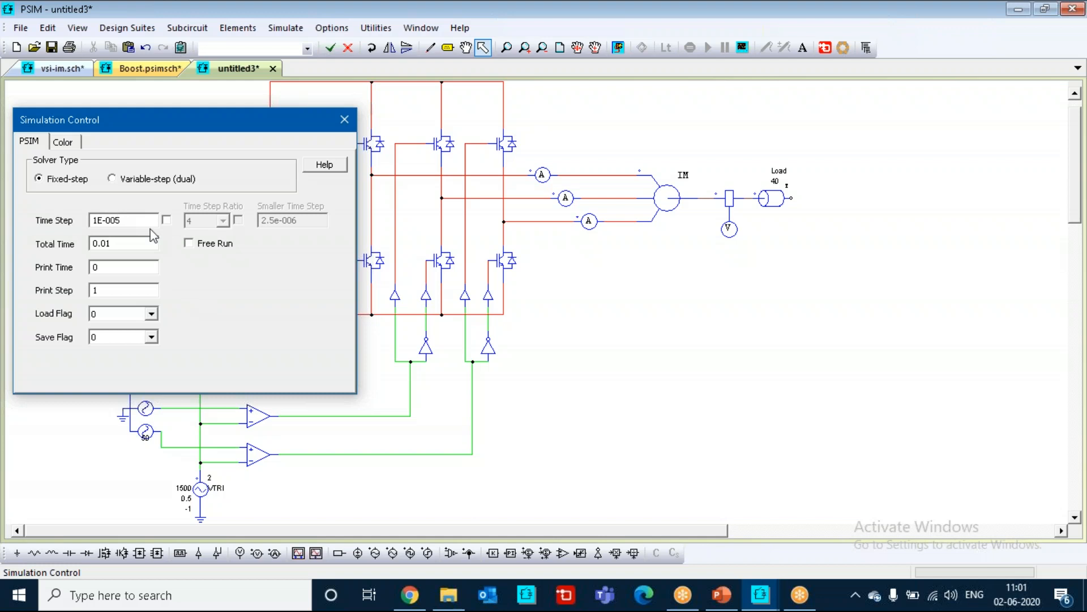
{"action": "left_click", "coordinate": [115, 247]}
{"action": "key", "text": "BackSpace"}
{"action": "key", "text": "BackSpace"}
{"action": "key", "text": "BackSpace"}
{"action": "key", "text": "BackSpace"}
{"action": "type", "text": "0.4"}
- Set the print step of the Simulation Control to 15 and close its settings
{"action": "left_click", "coordinate": [110, 291]}
{"action": "key", "text": "BackSpace"}
{"action": "type", "text": "15"}
{"action": "left_click_drag", "start_coordinate": [159, 132], "coordinate": [189, 140]}
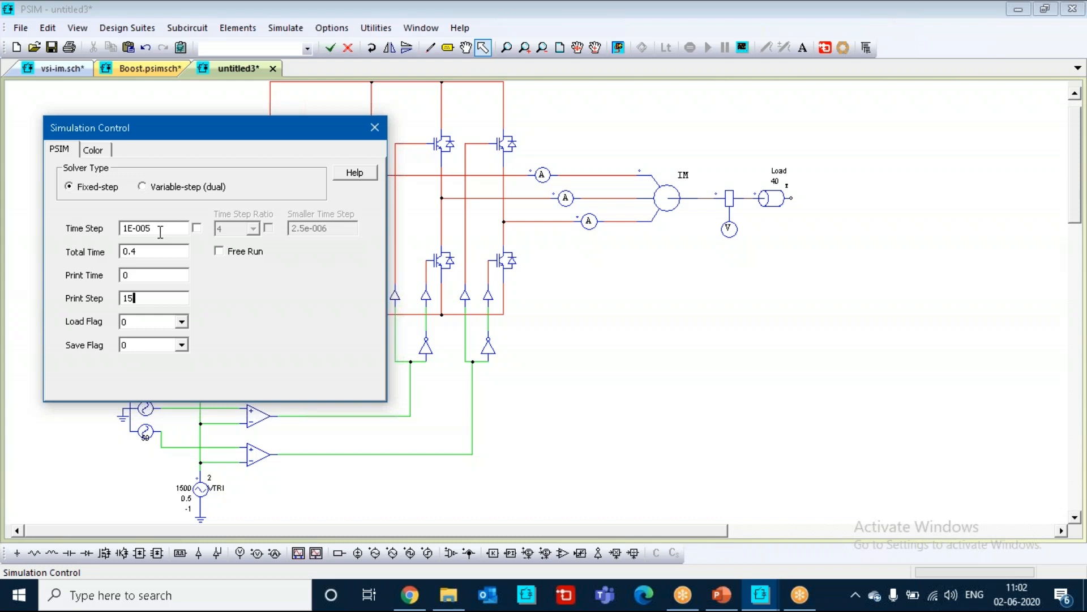
{"action": "left_click", "coordinate": [373, 128]}
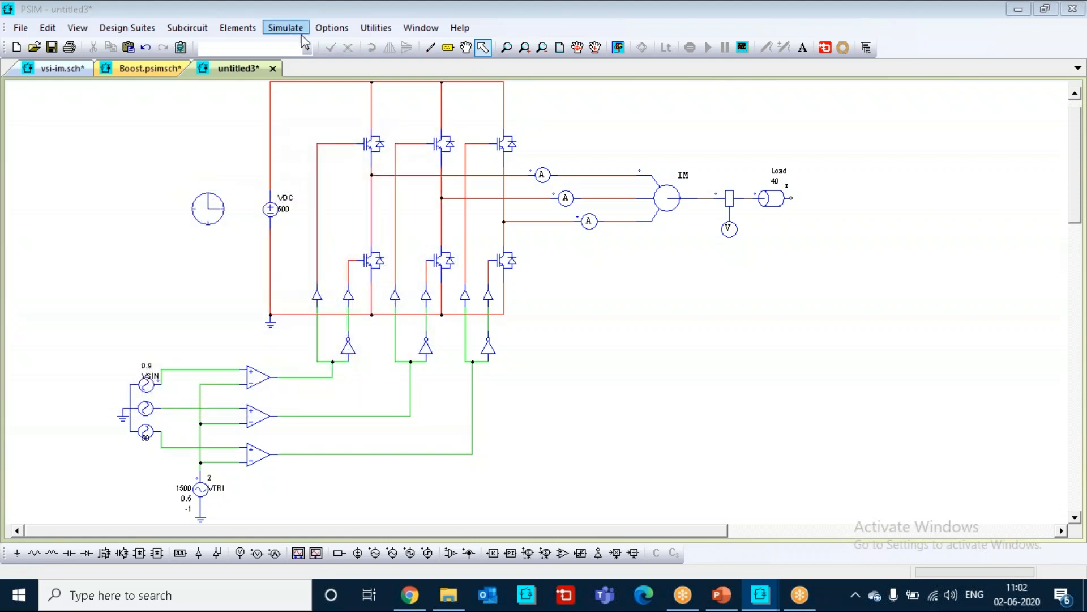
- Run the simulation, check the variables available for display, and close Simview without plotting any curves
{"action": "left_click", "coordinate": [613, 54]}
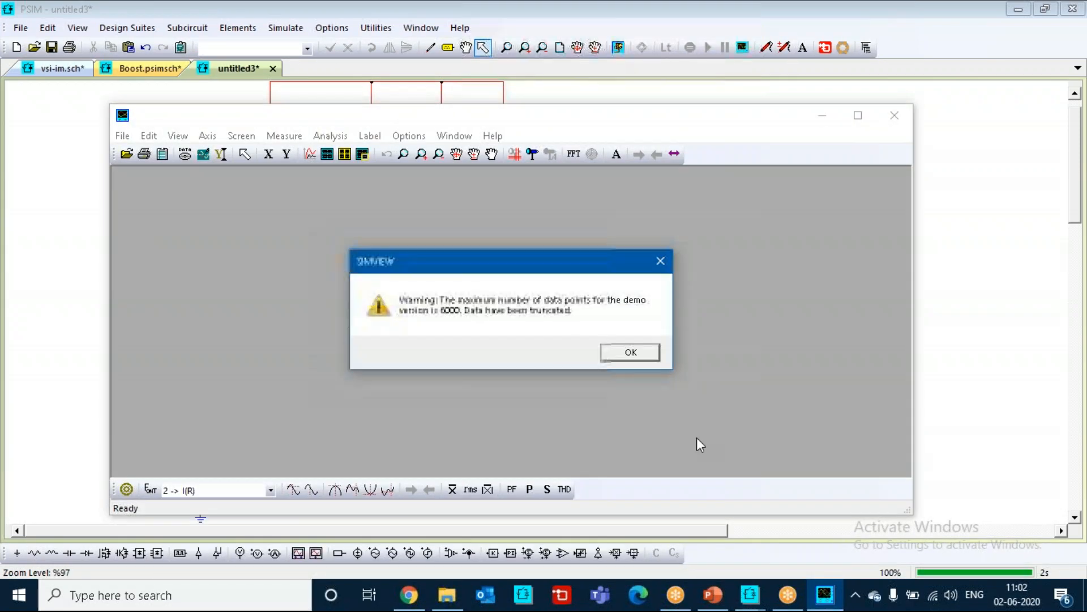
{"action": "left_click", "coordinate": [642, 354]}
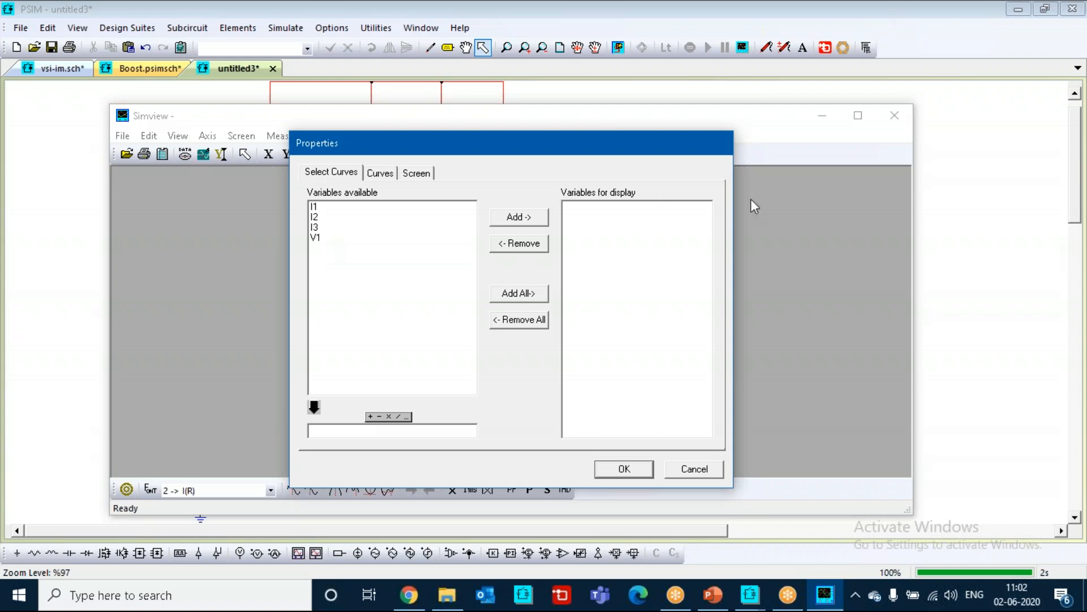
{"action": "left_click", "coordinate": [712, 477]}
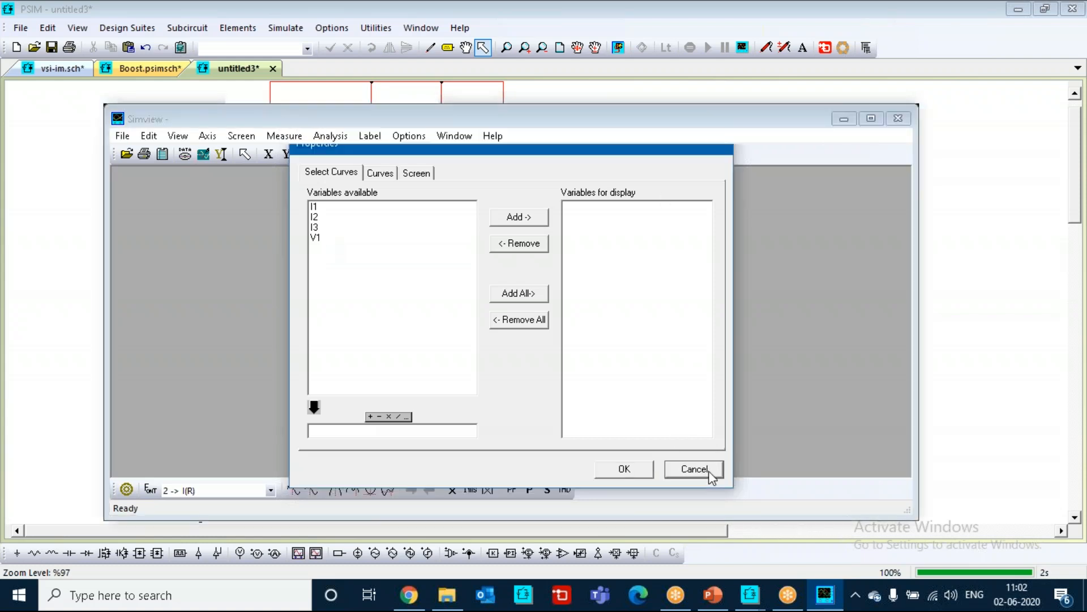
{"action": "left_click", "coordinate": [895, 115]}
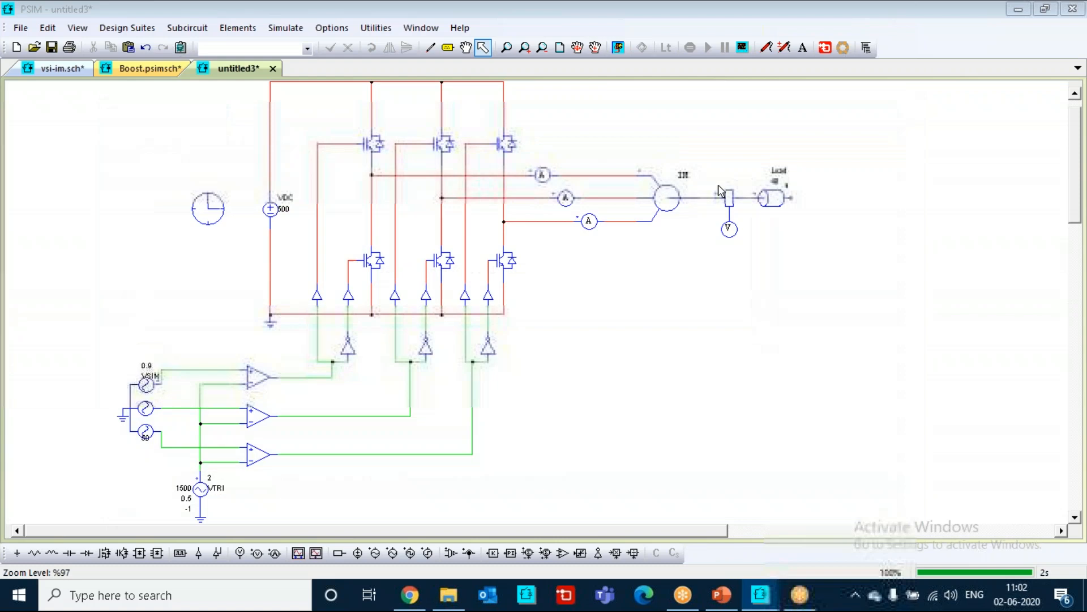
- Rename the voltage probe attached to the speed sensor as Speed
{"action": "double_click", "coordinate": [729, 229]}
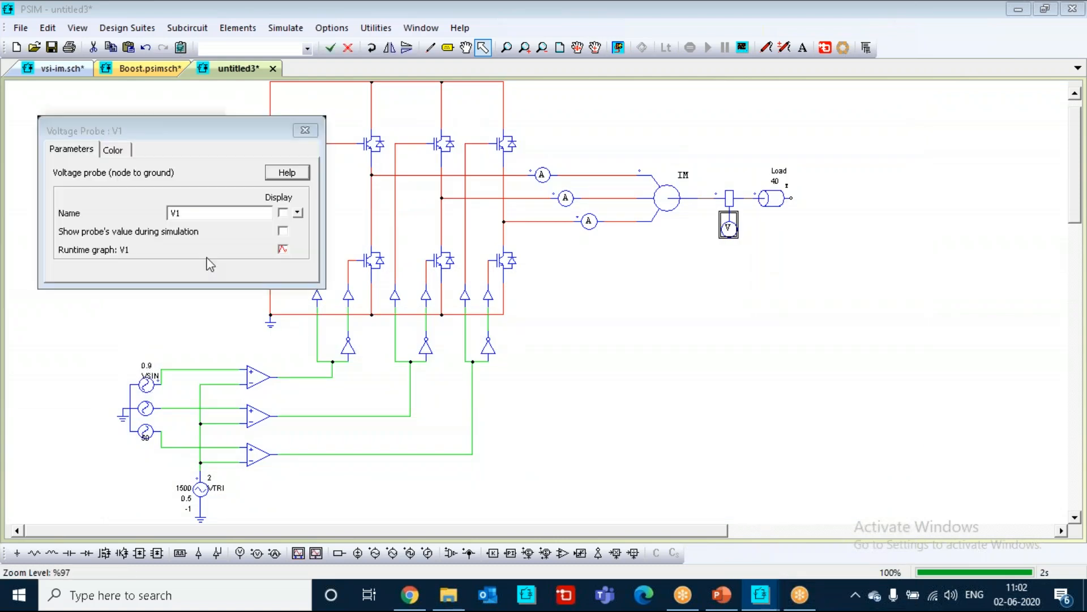
{"action": "left_click", "coordinate": [197, 214]}
{"action": "key", "text": "BackSpace"}
{"action": "key", "text": "BackSpace"}
{"action": "type", "text": "Speed"}
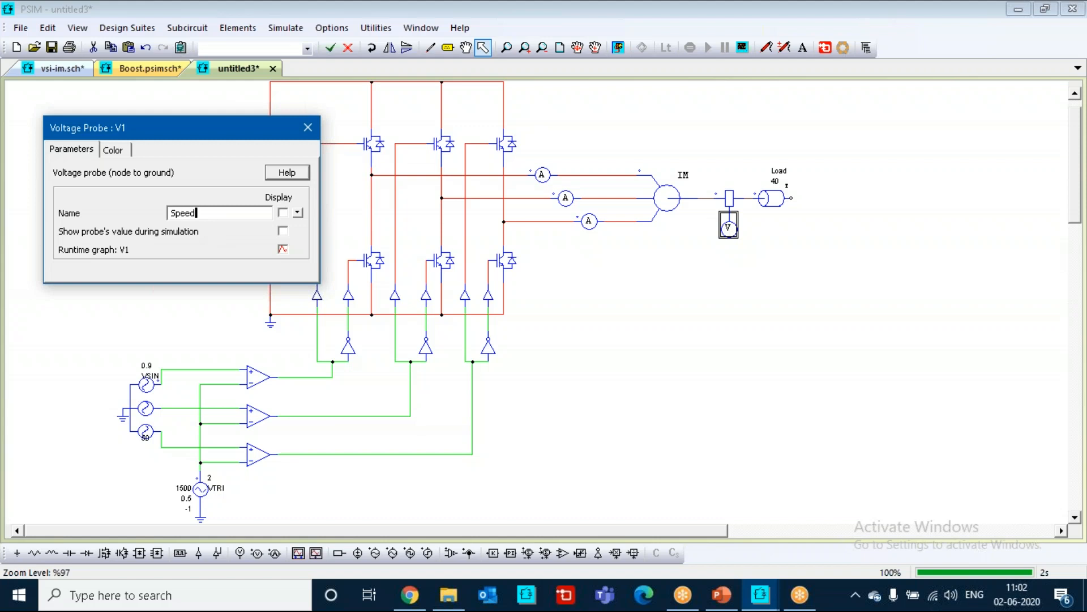
{"action": "left_click", "coordinate": [308, 127]}
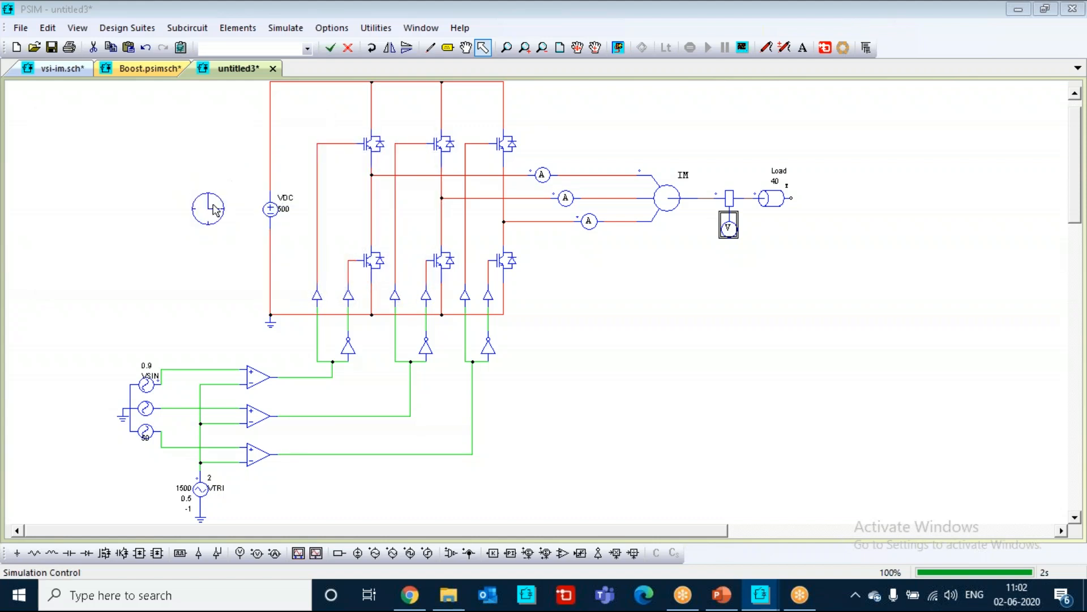
- Recheck the time step, total time and print step settings of the Simulation Control
{"action": "double_click", "coordinate": [209, 207]}
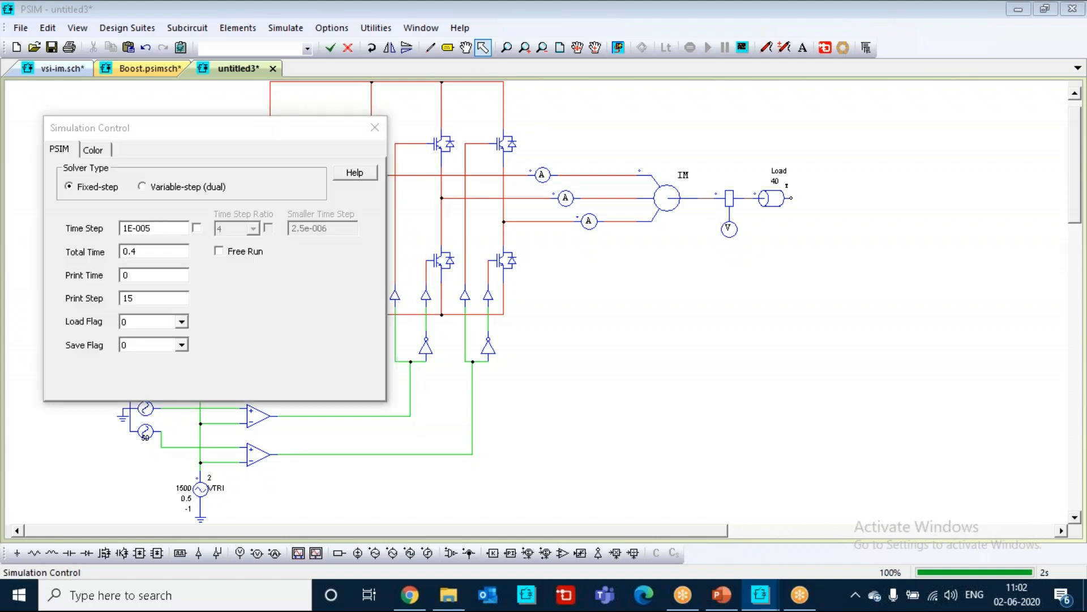
{"action": "left_click", "coordinate": [375, 126]}
{"action": "left_click", "coordinate": [215, 198]}
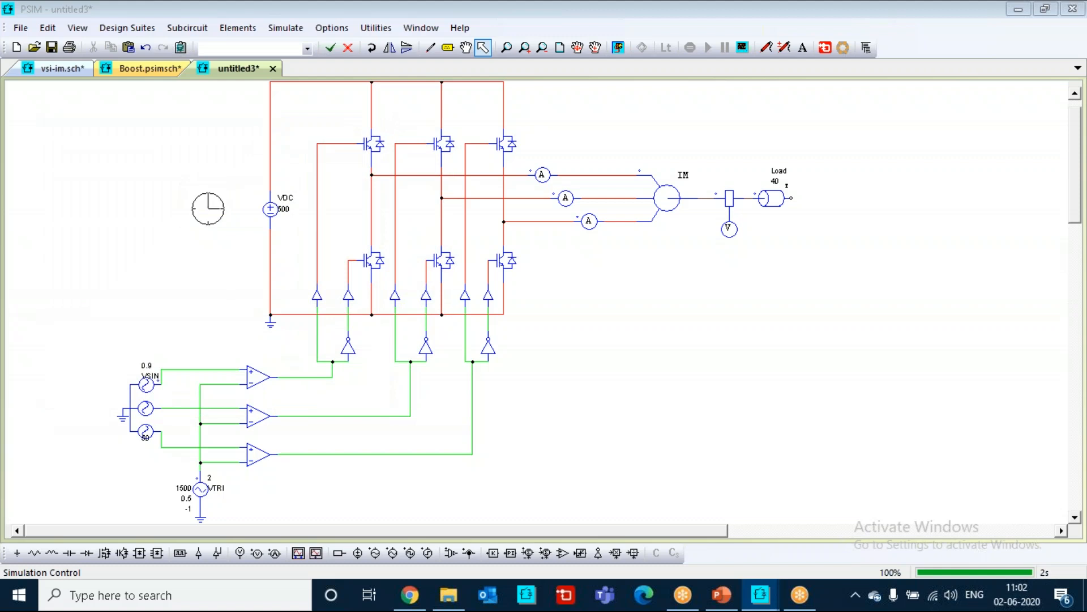
{"action": "double_click", "coordinate": [208, 207]}
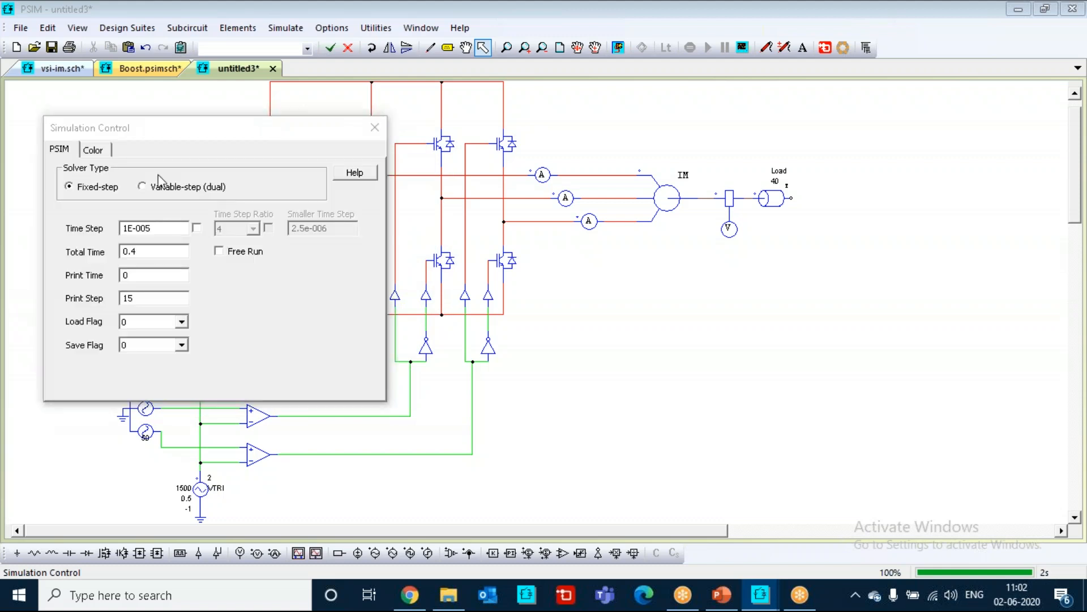
{"action": "left_click", "coordinate": [375, 127]}
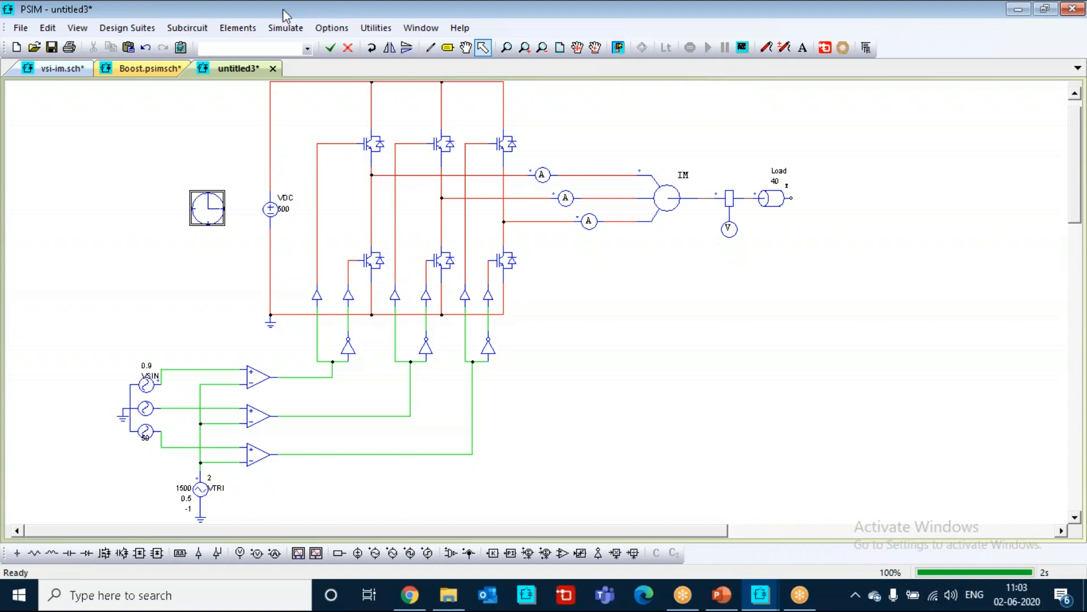
- Run the simulation again and plot the phase currents I1, I2 and I3 in Simview, then return to the schematic
{"action": "left_click", "coordinate": [289, 28]}
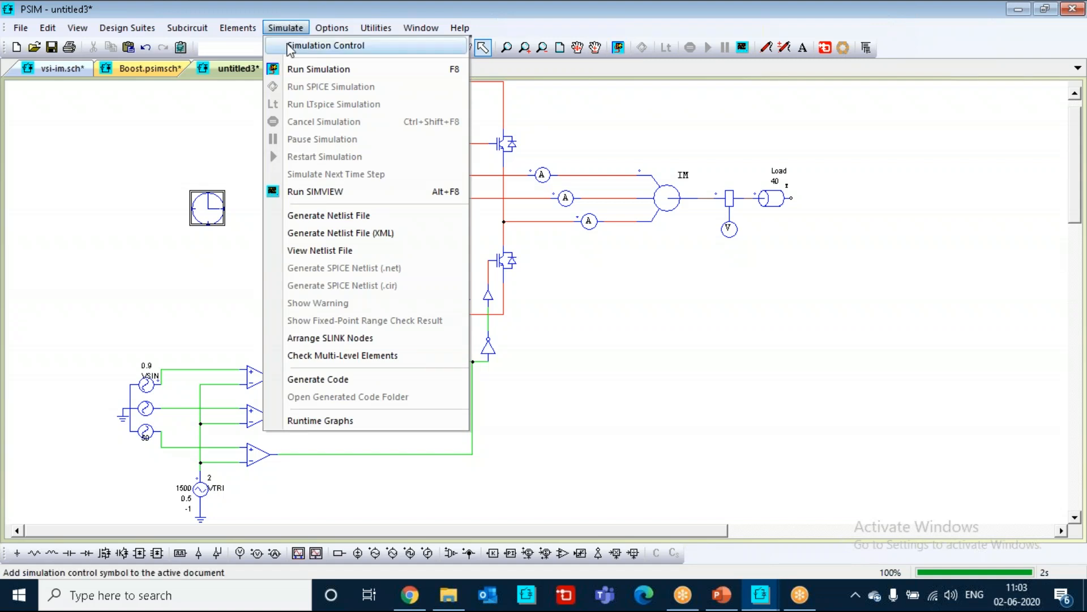
{"action": "left_click", "coordinate": [339, 69]}
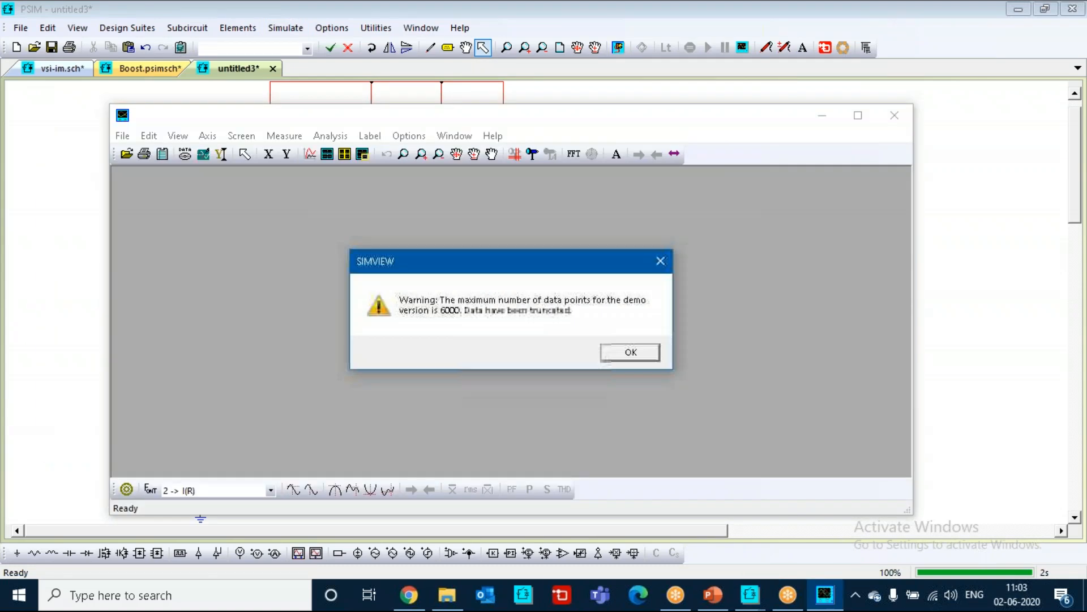
{"action": "left_click", "coordinate": [630, 353]}
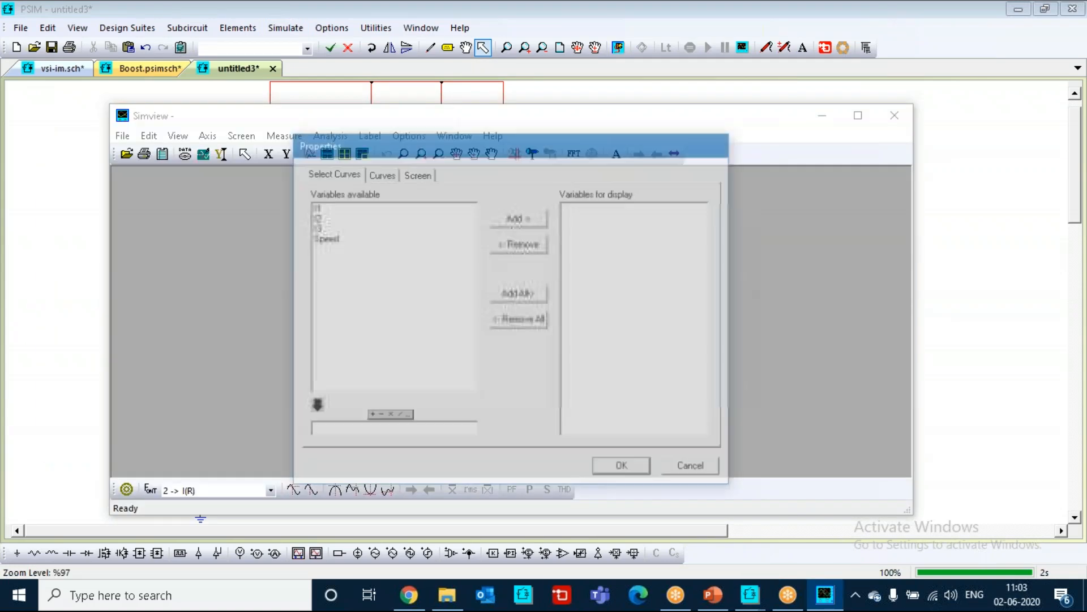
{"action": "left_click", "coordinate": [323, 211]}
{"action": "left_click", "coordinate": [330, 217], "text": "shift"}
{"action": "left_click", "coordinate": [335, 229], "text": "shift"}
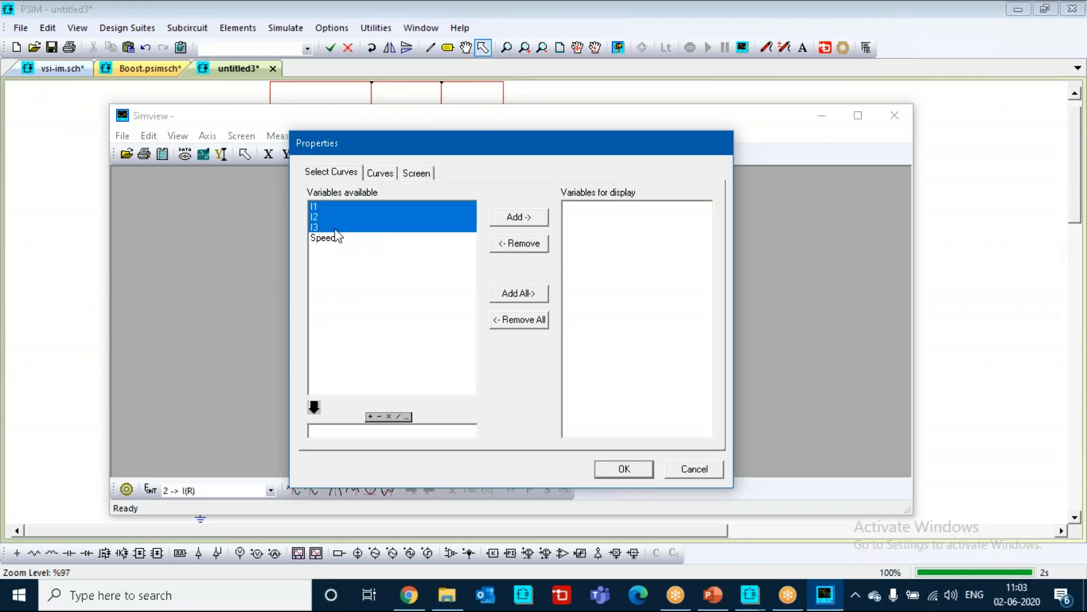
{"action": "left_click", "coordinate": [318, 207], "text": "ctrl"}
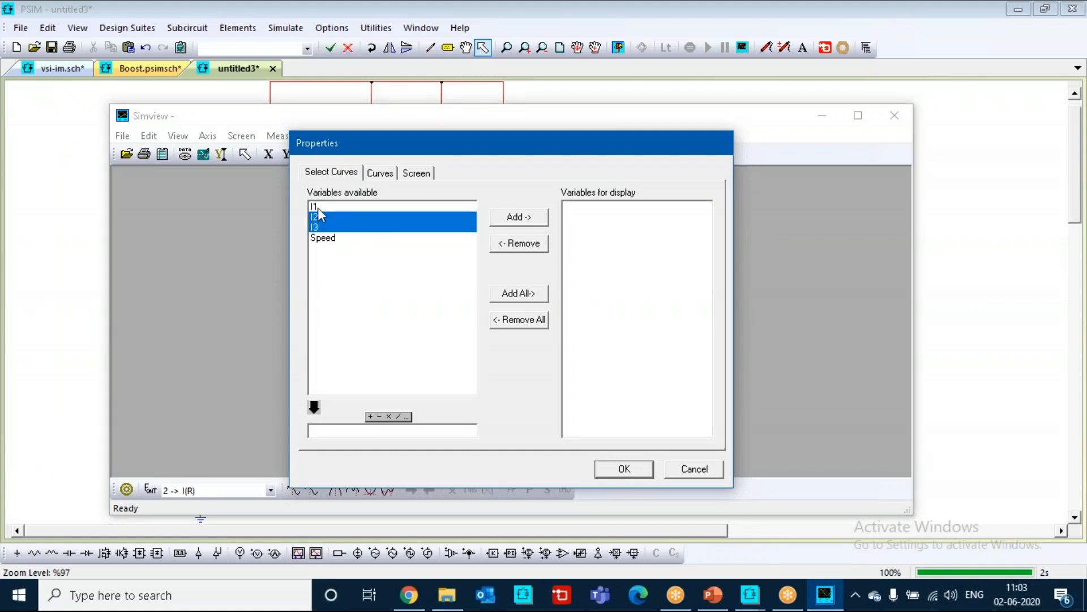
{"action": "left_click", "coordinate": [319, 207], "text": "ctrl"}
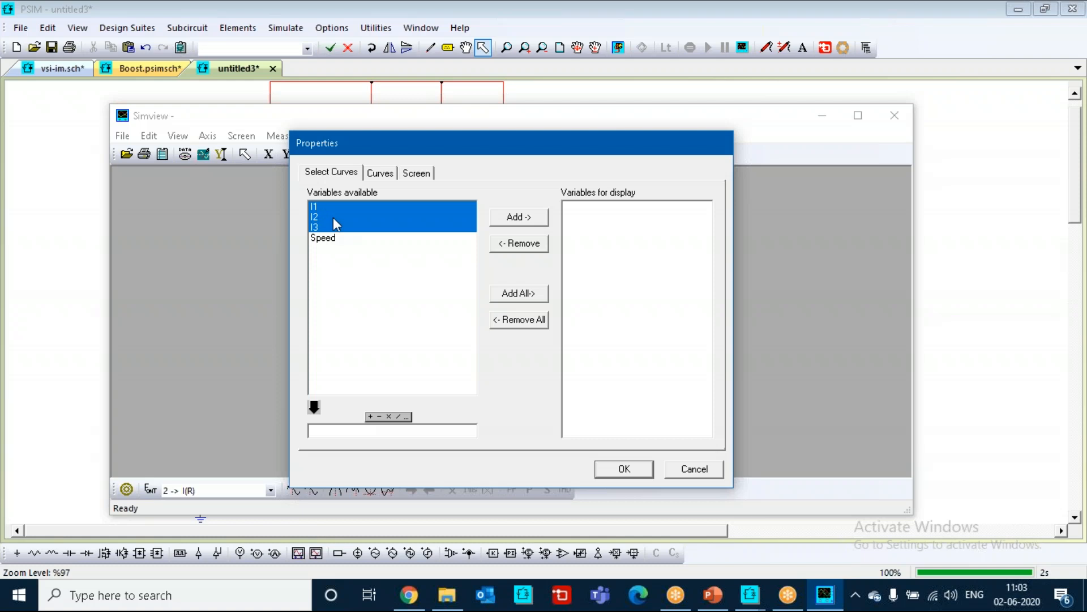
{"action": "left_click", "coordinate": [627, 468]}
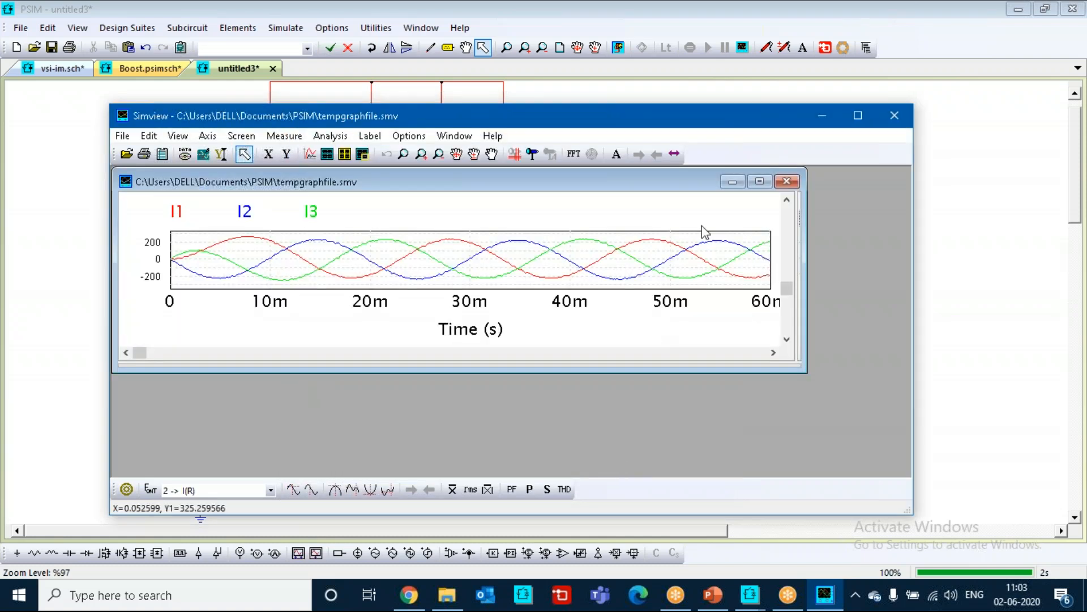
{"action": "left_click", "coordinate": [823, 116]}
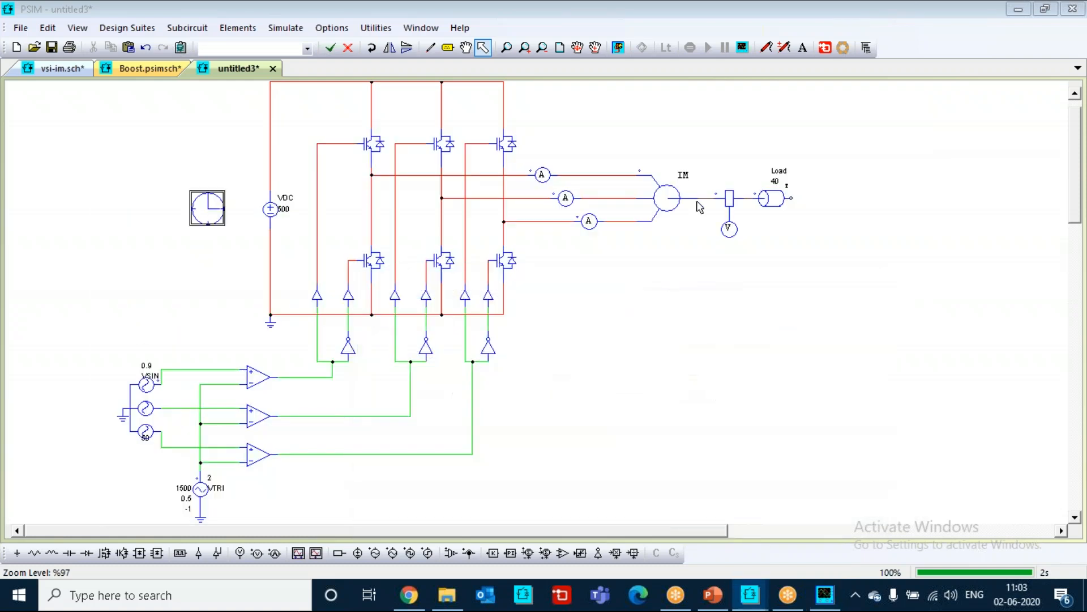
- Set the print step of the Simulation Control to 1
{"action": "left_click", "coordinate": [585, 274]}
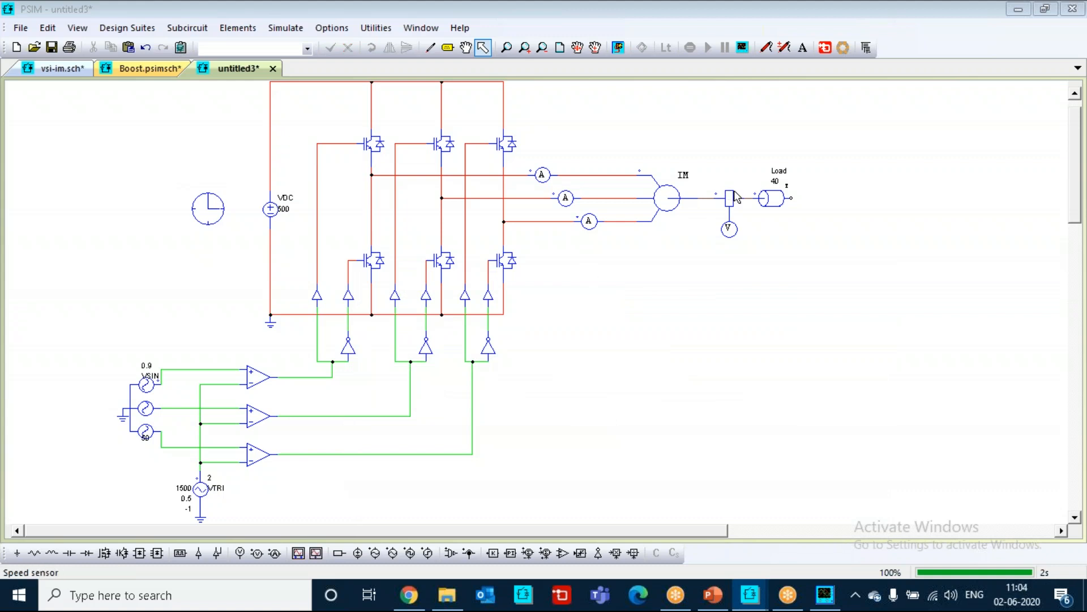
{"action": "left_click_drag", "start_coordinate": [1075, 145], "coordinate": [1083, 132]}
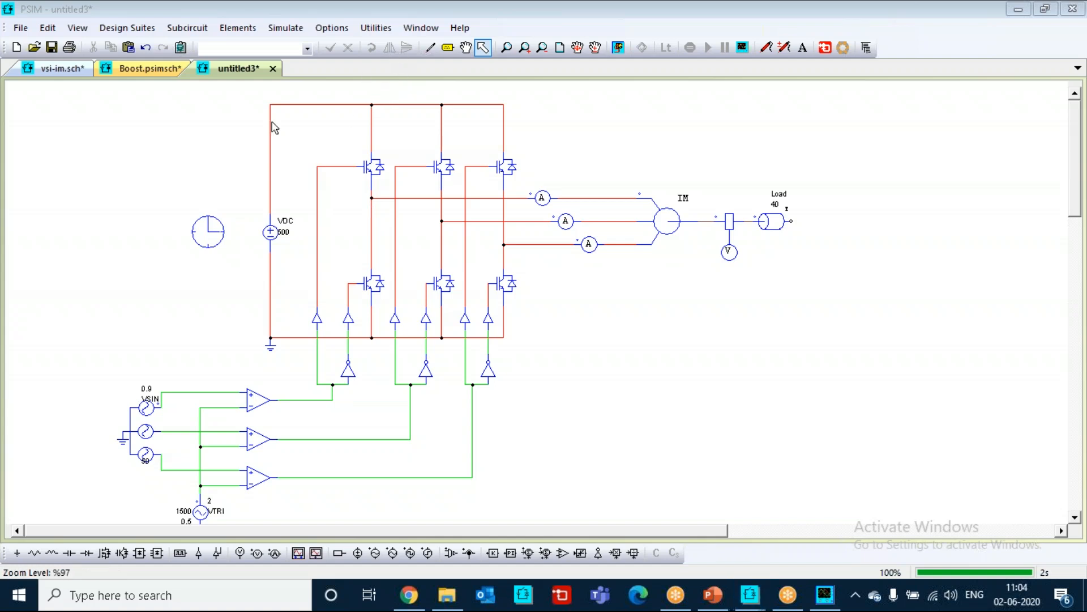
{"action": "double_click", "coordinate": [218, 222]}
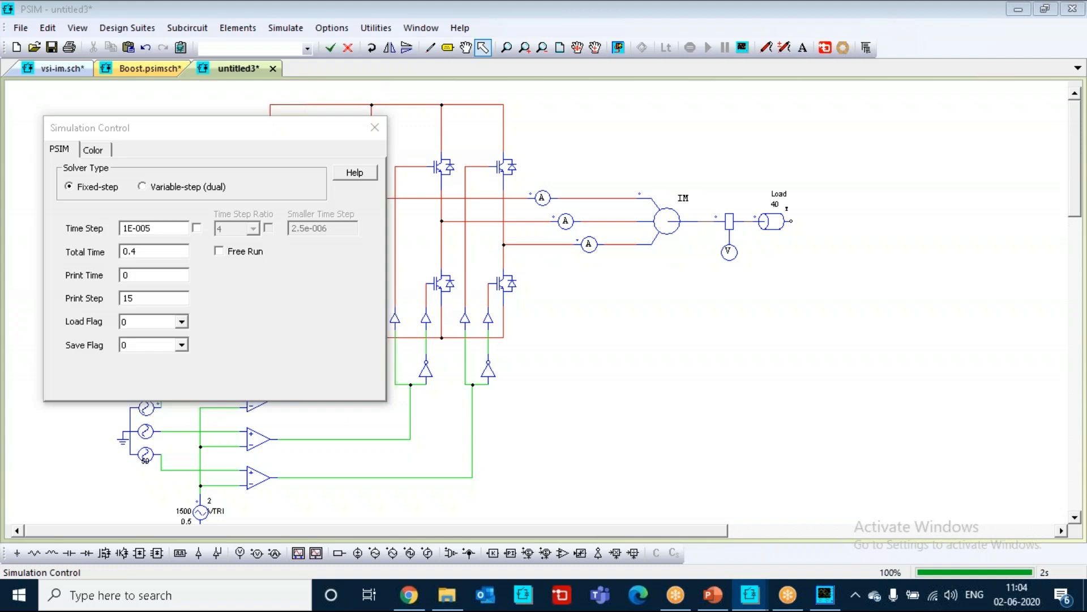
{"action": "left_click", "coordinate": [146, 302]}
{"action": "key", "text": "BackSpace"}
{"action": "key", "text": "BackSpace"}
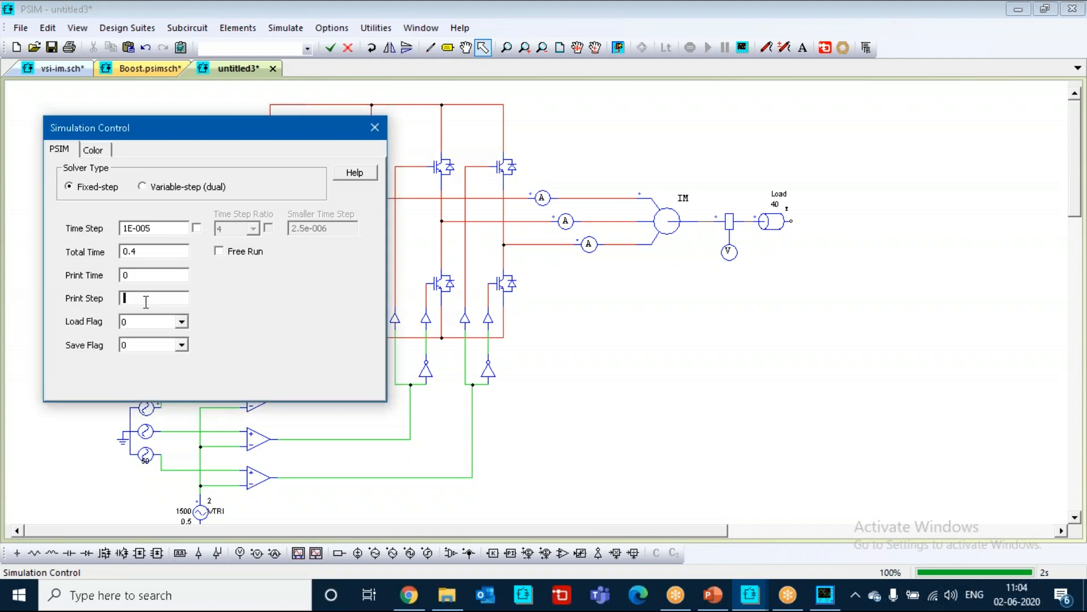
{"action": "type", "text": "1"}
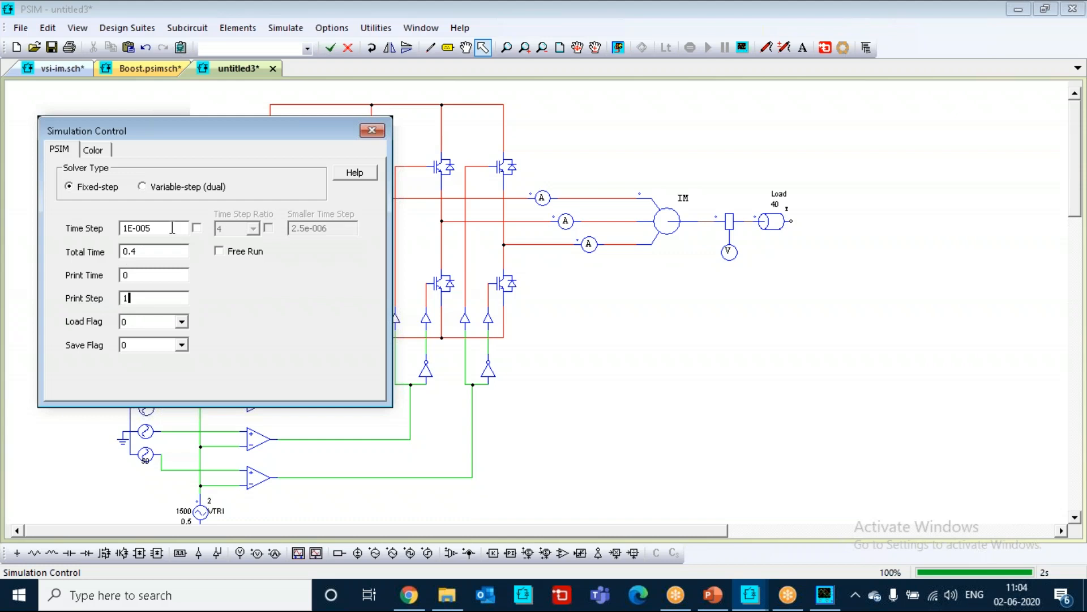
- Set the Simulation Control's time step to 6.66e-5 and close its settings
{"action": "double_click", "coordinate": [172, 228]}
{"action": "key", "text": "BackSpace"}
{"action": "key", "text": "BackSpace"}
{"action": "key", "text": "BackSpace"}
{"action": "key", "text": "BackSpace"}
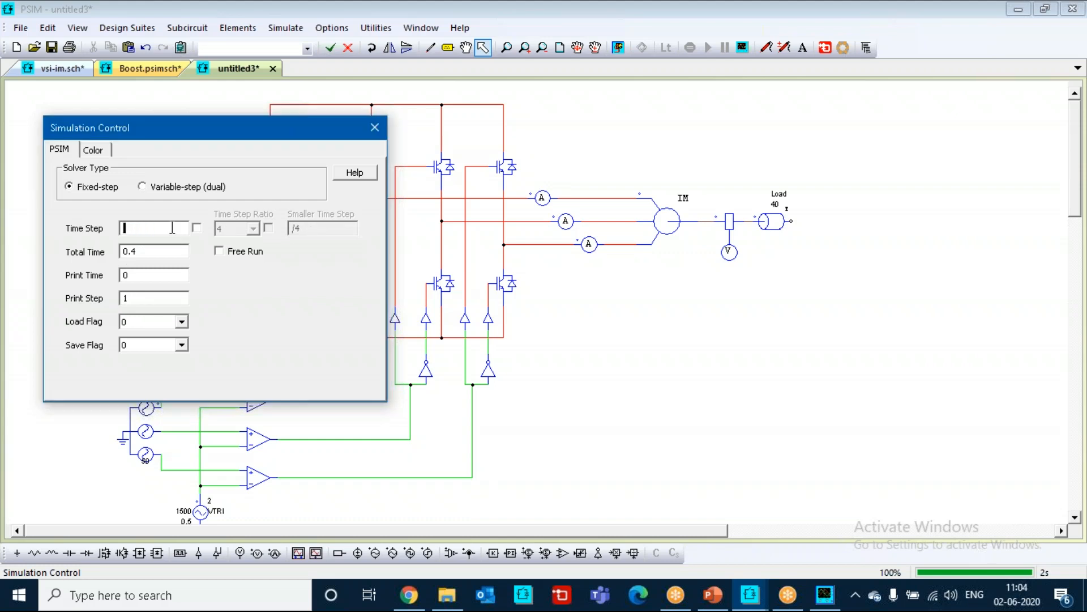
{"action": "type", "text": "6.66e-5"}
{"action": "left_click", "coordinate": [175, 256]}
{"action": "left_click", "coordinate": [372, 131]}
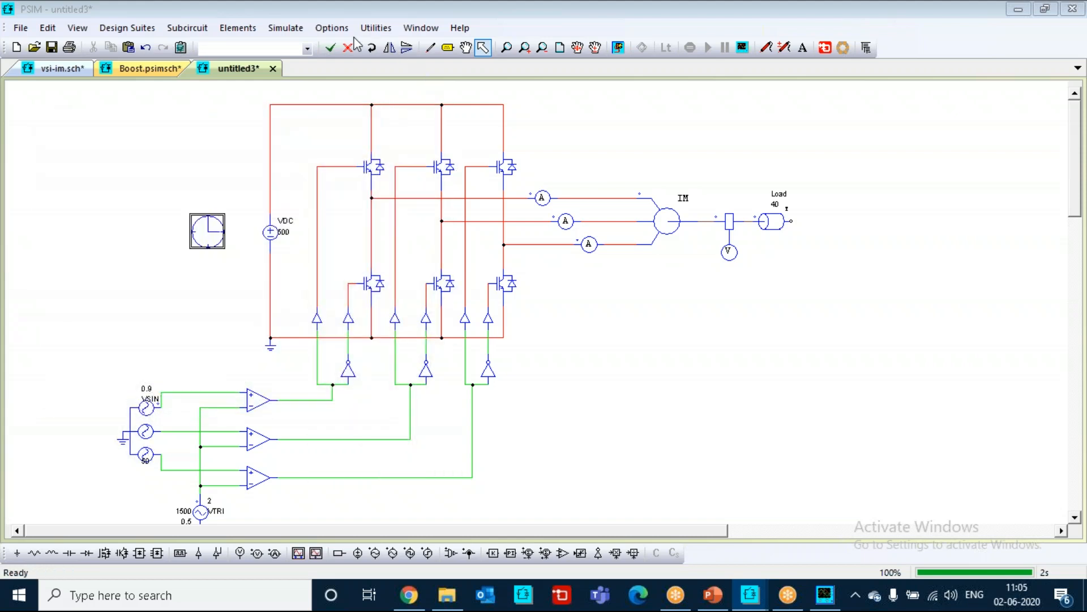
- Rerun the simulation, examine the updated phase current waveforms, and close Simview
{"action": "left_click", "coordinate": [618, 48]}
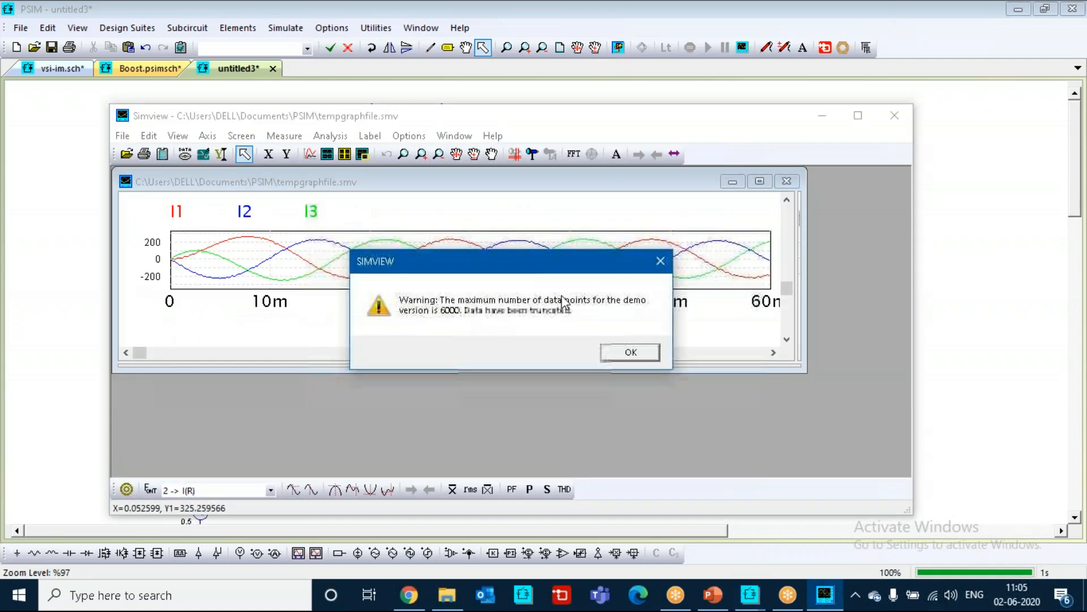
{"action": "left_click", "coordinate": [631, 352]}
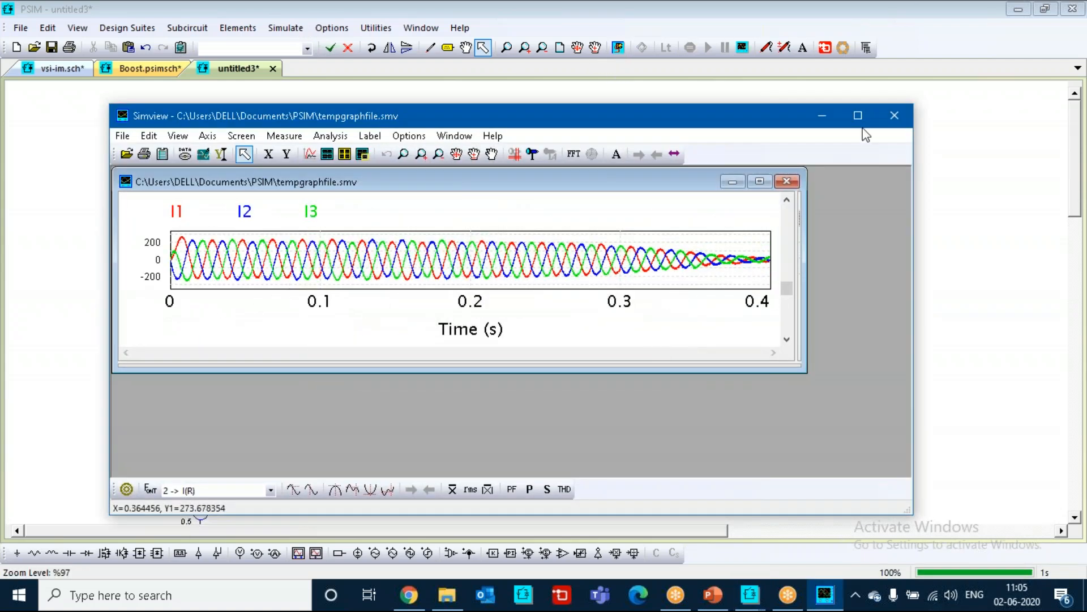
{"action": "left_click", "coordinate": [896, 115]}
- Open the Simulation Control settings, view the time step ratios of the variable-step solver, return to the fixed-step solver and close the settings
{"action": "double_click", "coordinate": [202, 242]}
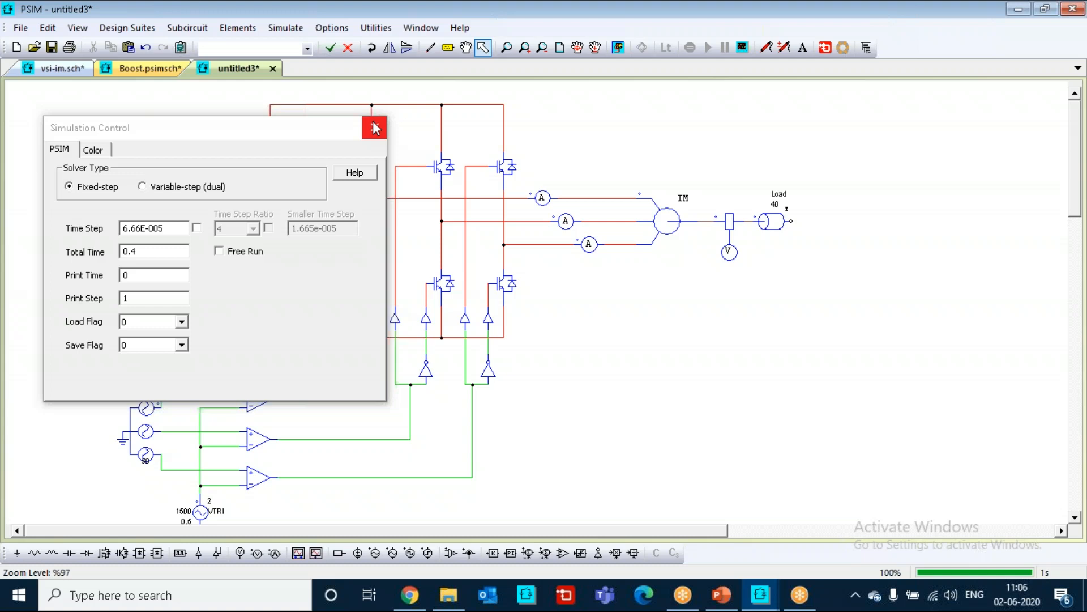
{"action": "left_click", "coordinate": [142, 187]}
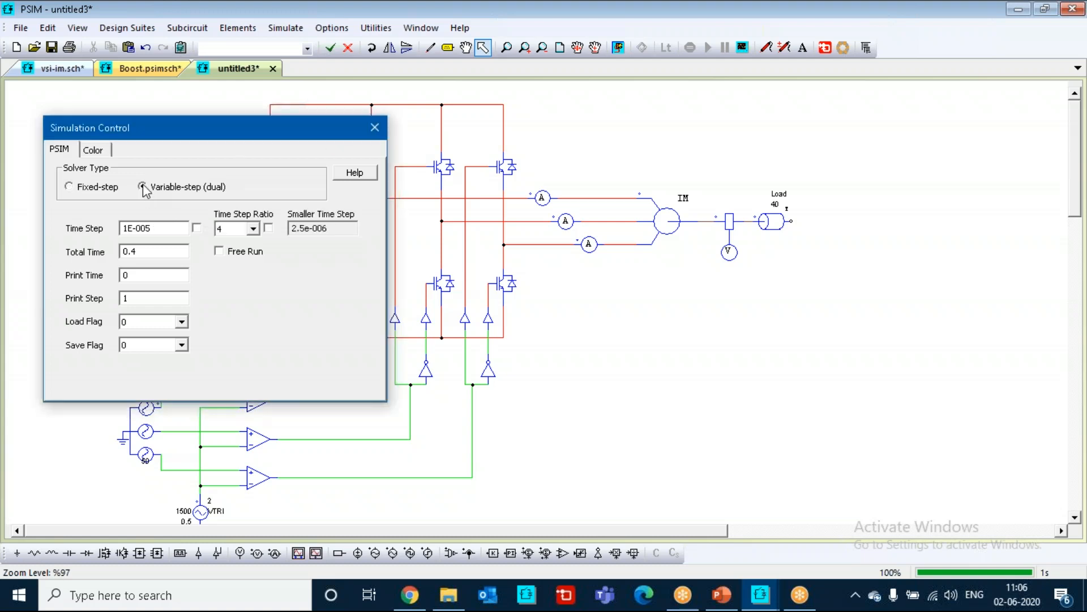
{"action": "left_click", "coordinate": [253, 228]}
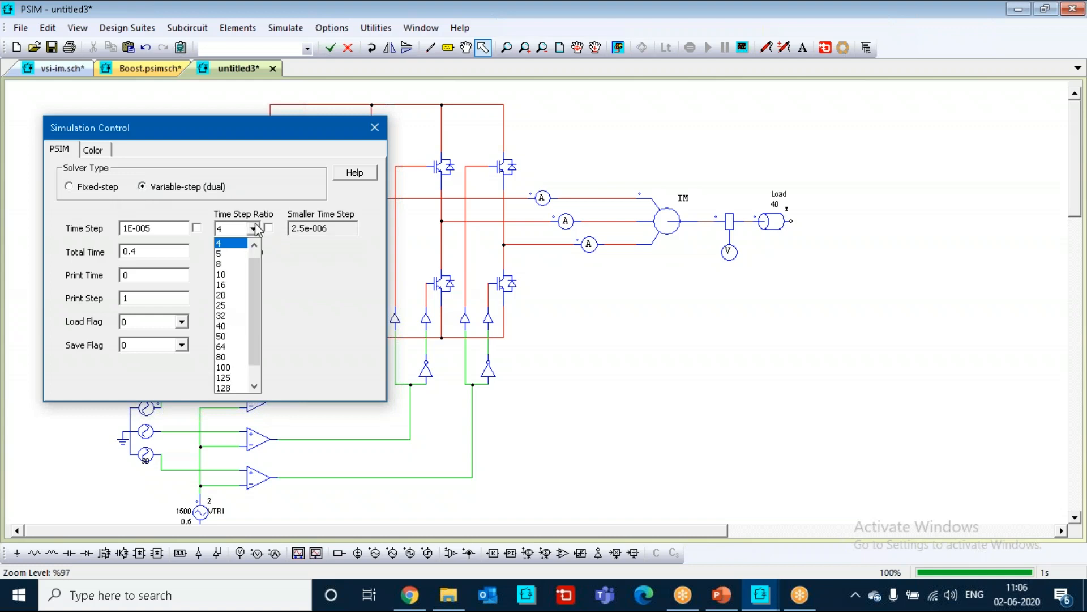
{"action": "left_click", "coordinate": [68, 187]}
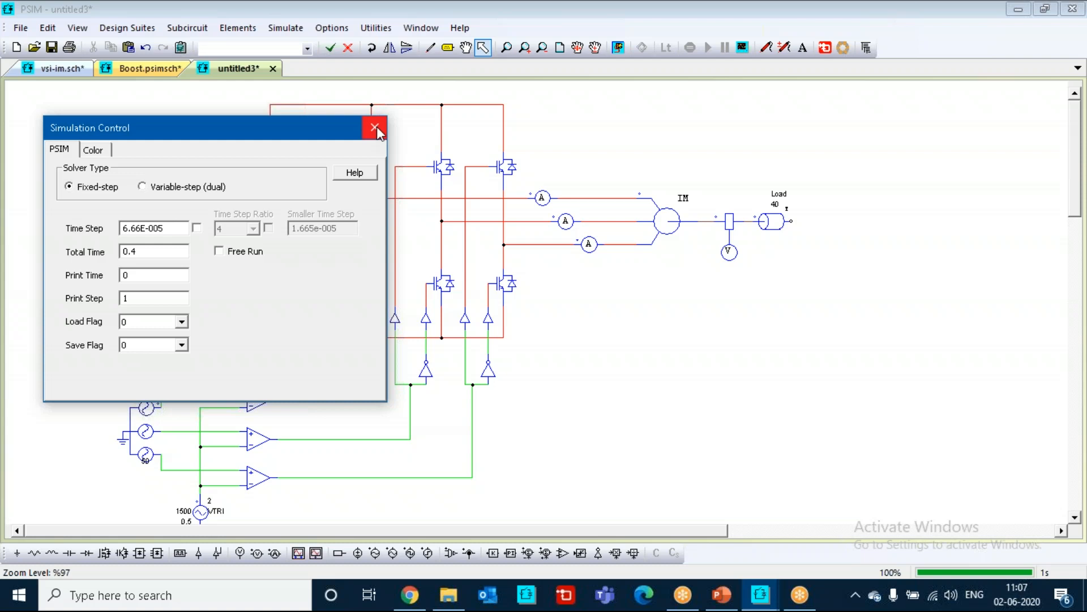
{"action": "left_click_drag", "start_coordinate": [286, 131], "coordinate": [231, 122]}
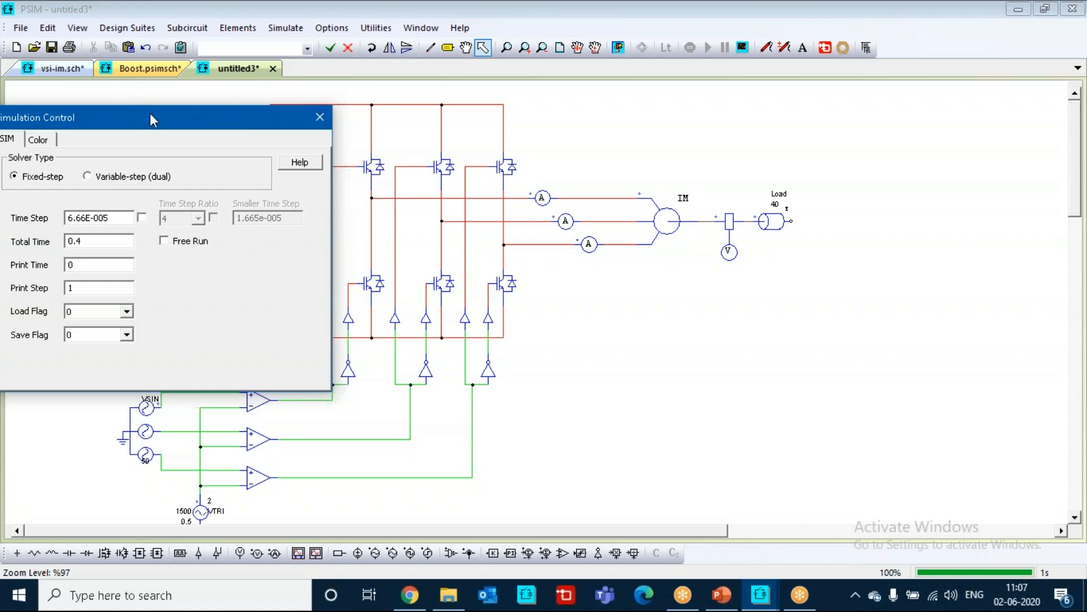
{"action": "left_click_drag", "start_coordinate": [154, 115], "coordinate": [201, 114]}
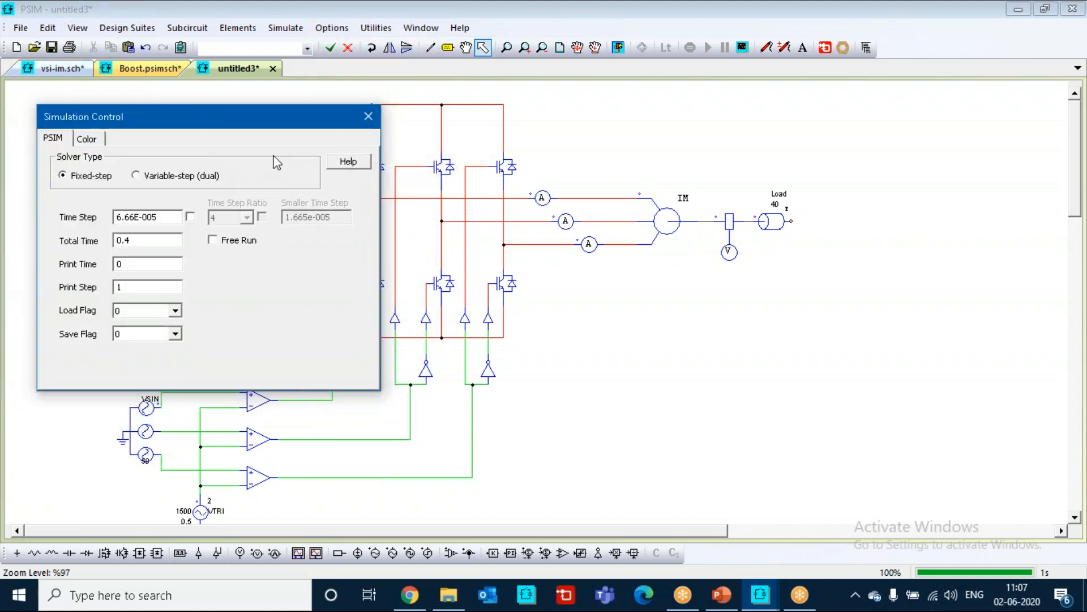
{"action": "left_click", "coordinate": [369, 119]}
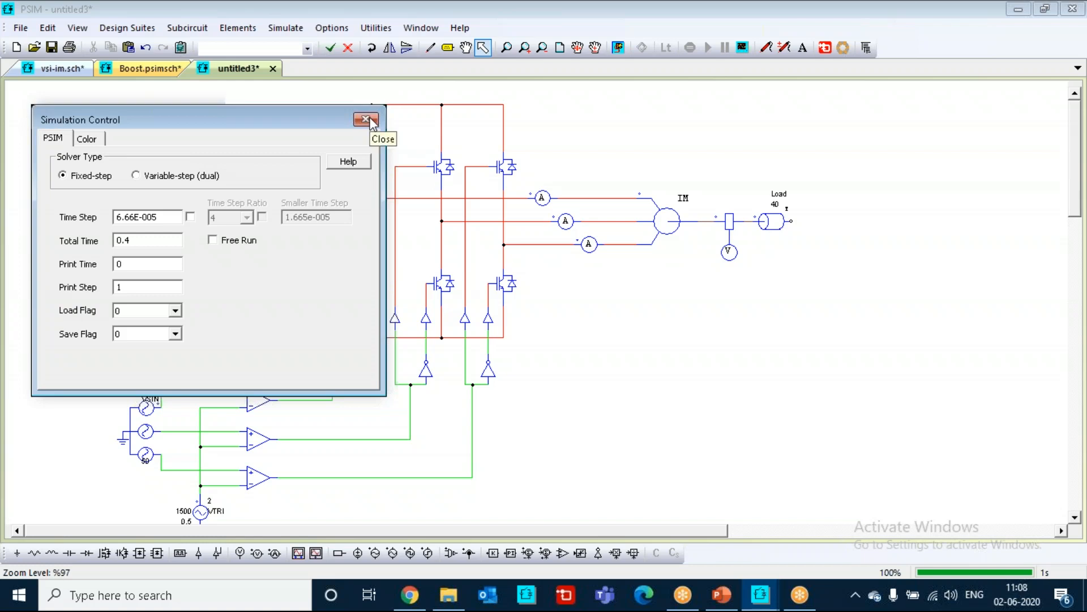
{"action": "left_click", "coordinate": [370, 120]}
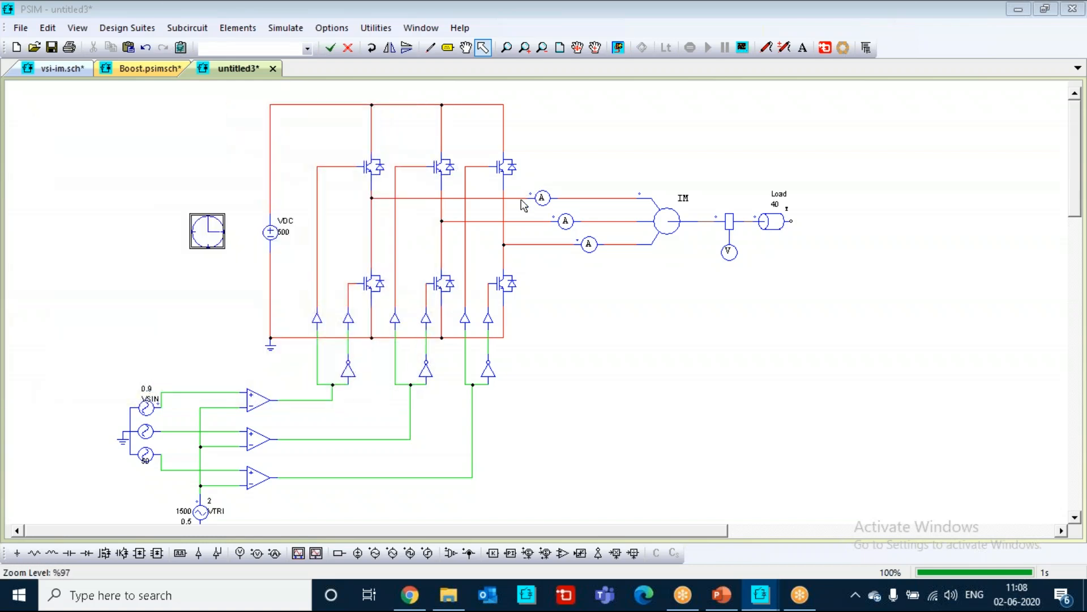
- Replace the wire from the first inverter leg to current probe I1 with one that stops just short of the leg
{"action": "left_click", "coordinate": [518, 198]}
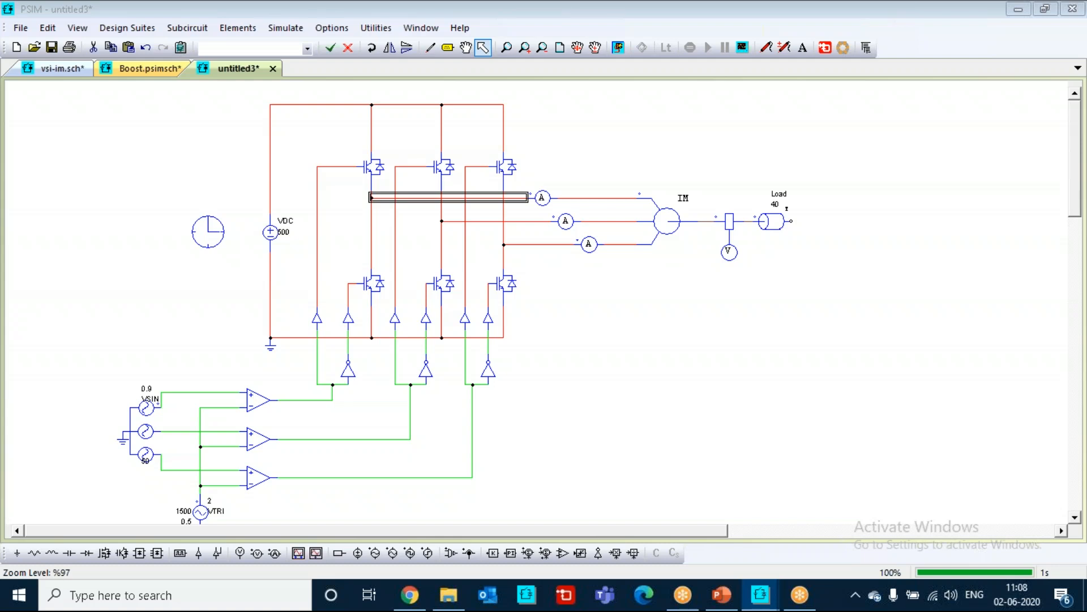
{"action": "key", "text": "Delete"}
{"action": "left_click", "coordinate": [430, 47]}
{"action": "mouse_move", "coordinate": [528, 198]}
{"action": "left_mouse_down"}
{"action": "mouse_move", "coordinate": [388, 211]}
{"action": "mouse_move", "coordinate": [387, 199]}
{"action": "left_mouse_up"}
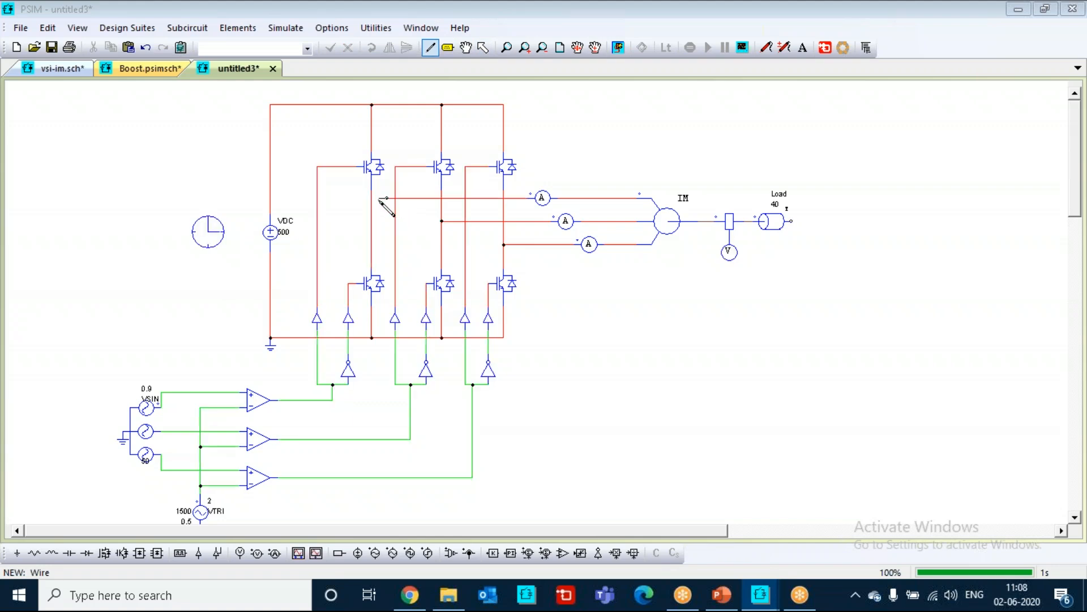
{"action": "left_click_drag", "start_coordinate": [377, 200], "coordinate": [377, 201]}
{"action": "left_click", "coordinate": [483, 48]}
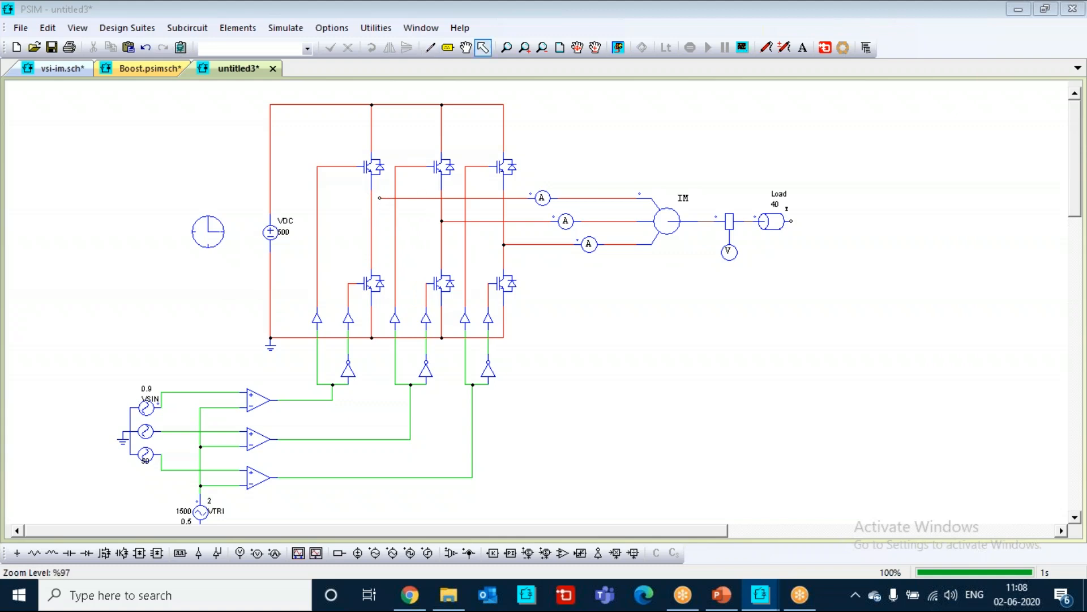
- Run the simulation with the open wire, dismiss the error messages, and reconnect the wire to the first inverter leg
{"action": "left_click", "coordinate": [618, 48]}
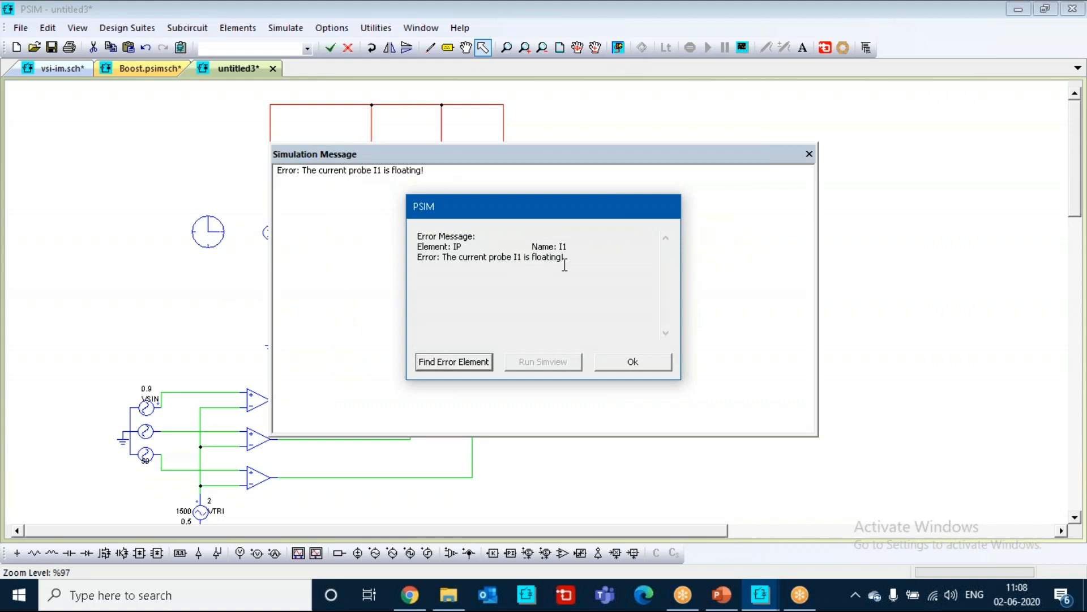
{"action": "left_click", "coordinate": [633, 360]}
{"action": "left_click", "coordinate": [809, 155]}
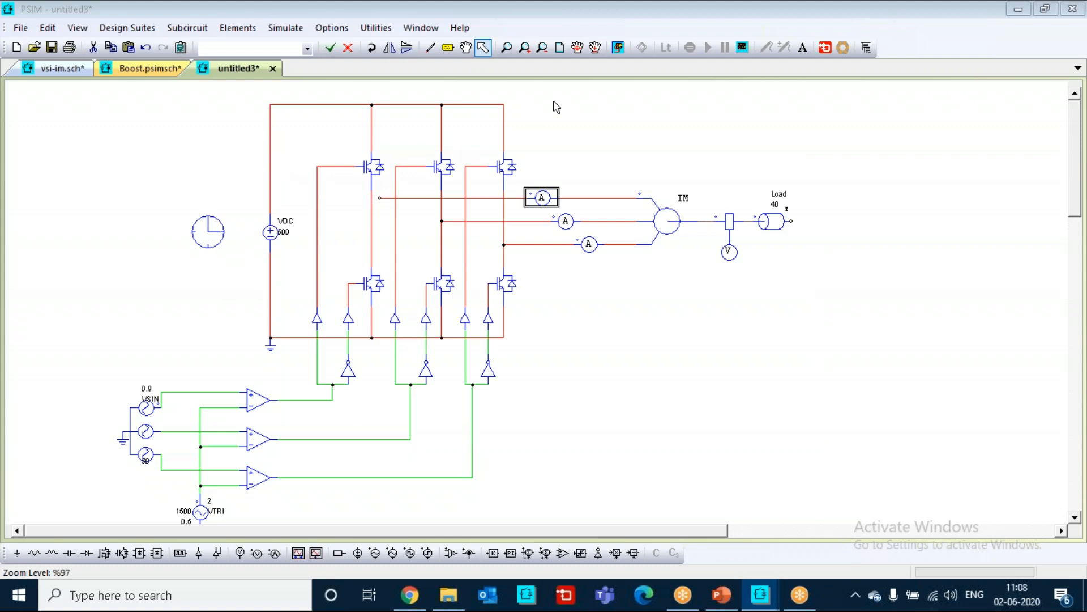
{"action": "left_click", "coordinate": [430, 48]}
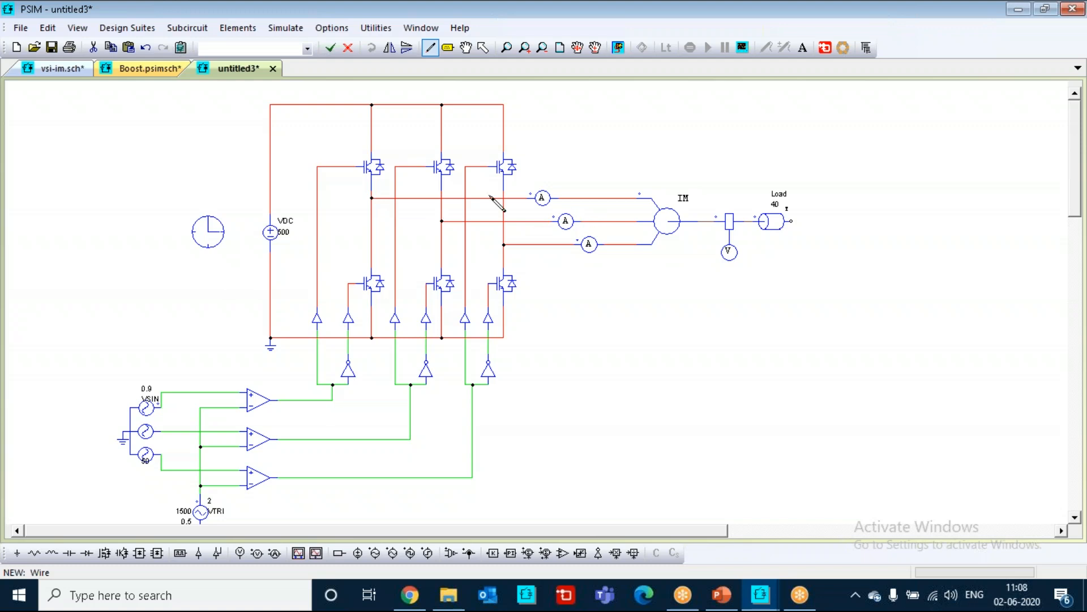
{"action": "key", "text": "Escape"}
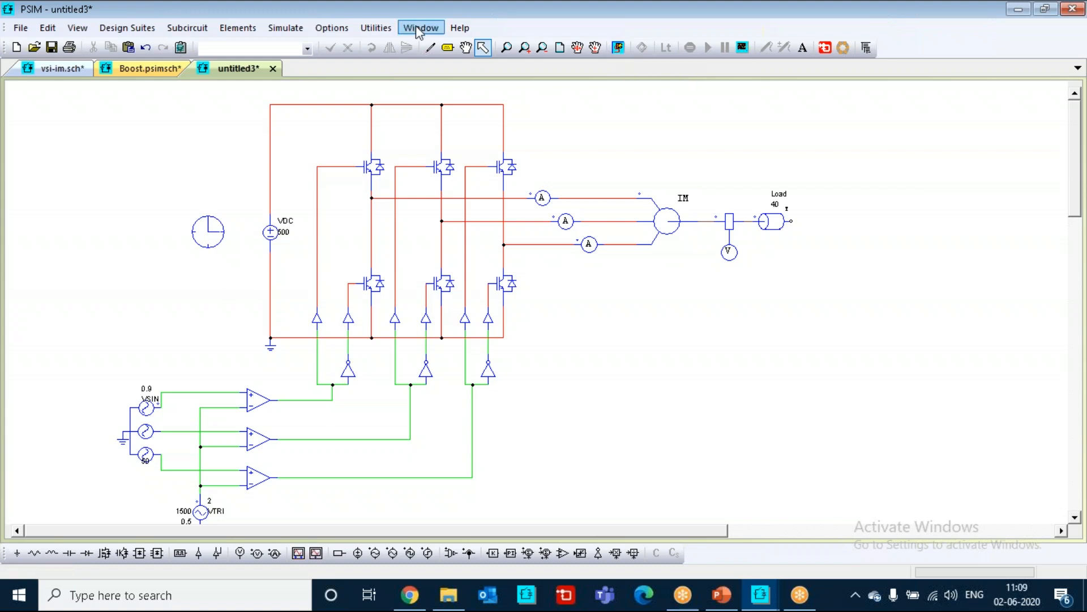
- Review the fixed-step settings of the Simulation Control and close them
{"action": "double_click", "coordinate": [209, 236]}
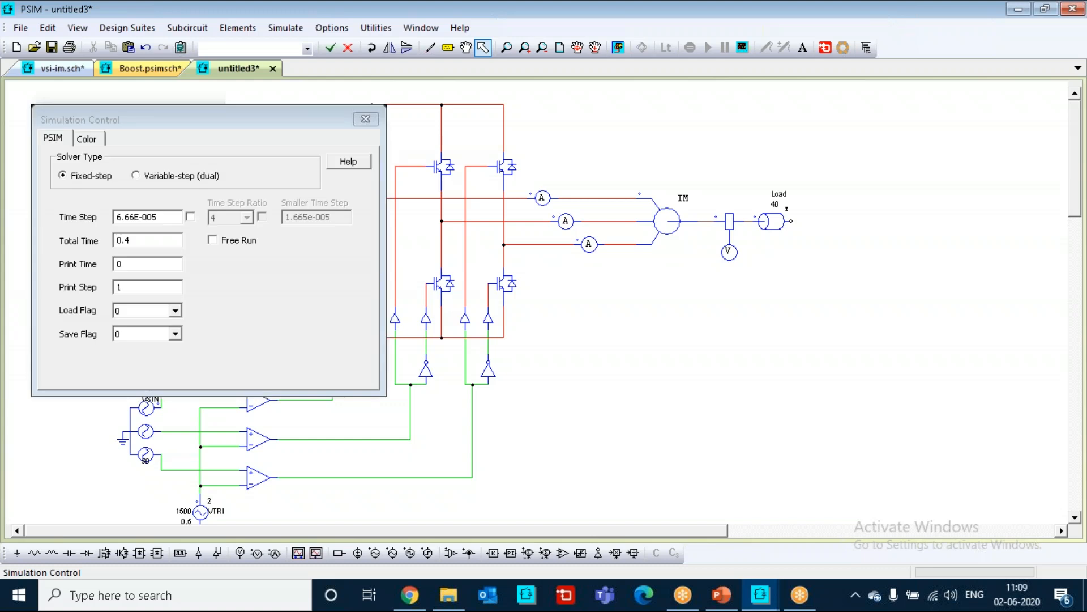
{"action": "left_click_drag", "start_coordinate": [165, 125], "coordinate": [137, 101]}
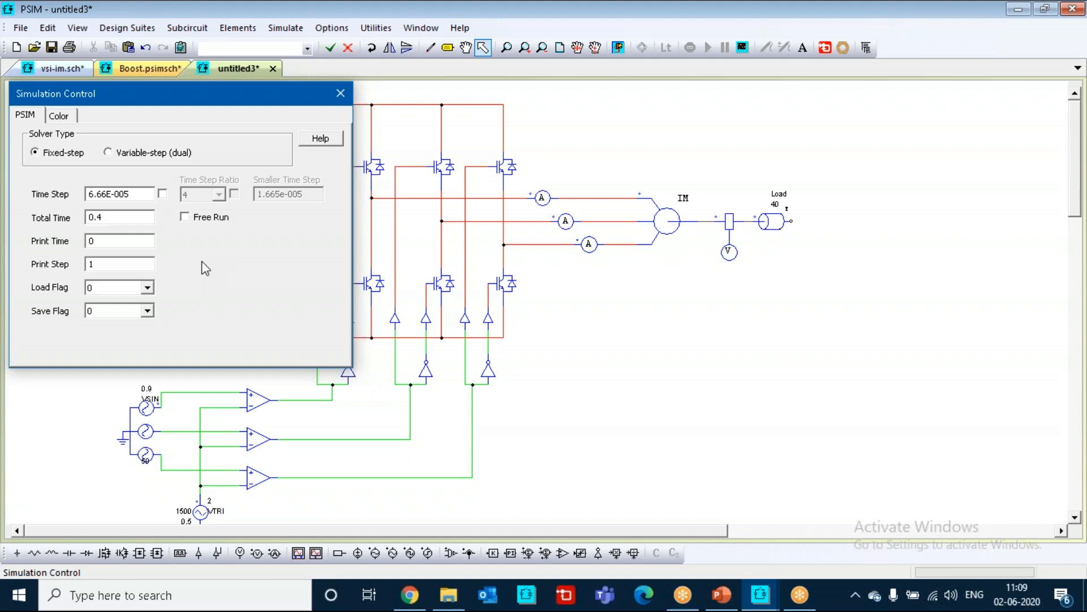
{"action": "left_click", "coordinate": [341, 93]}
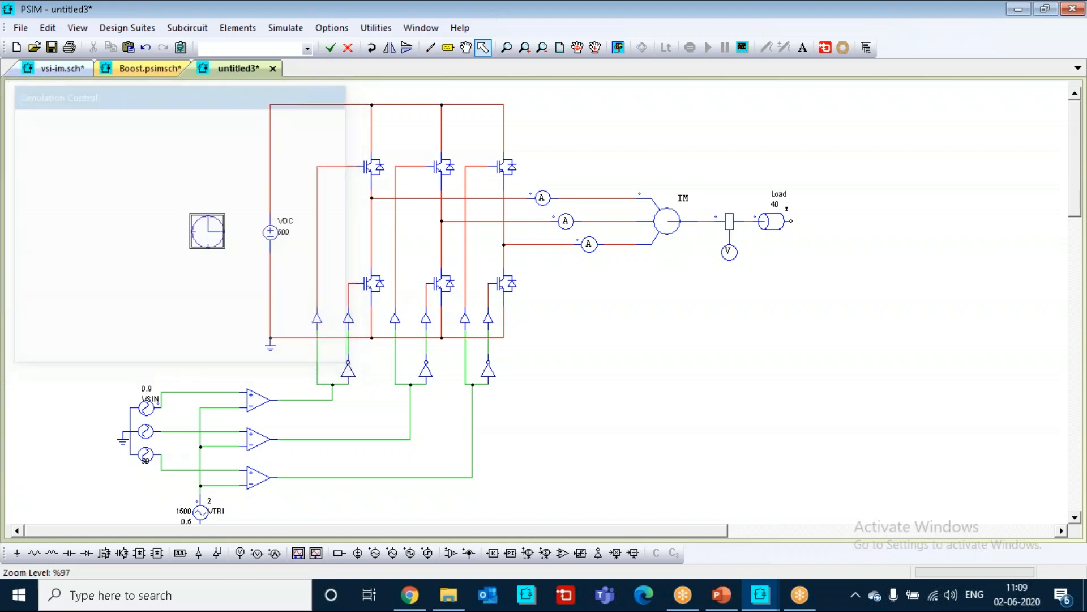
- Open the results in Simview, plot the phase currents I1, I2 and I3, and maximize the graph
{"action": "left_click", "coordinate": [743, 47]}
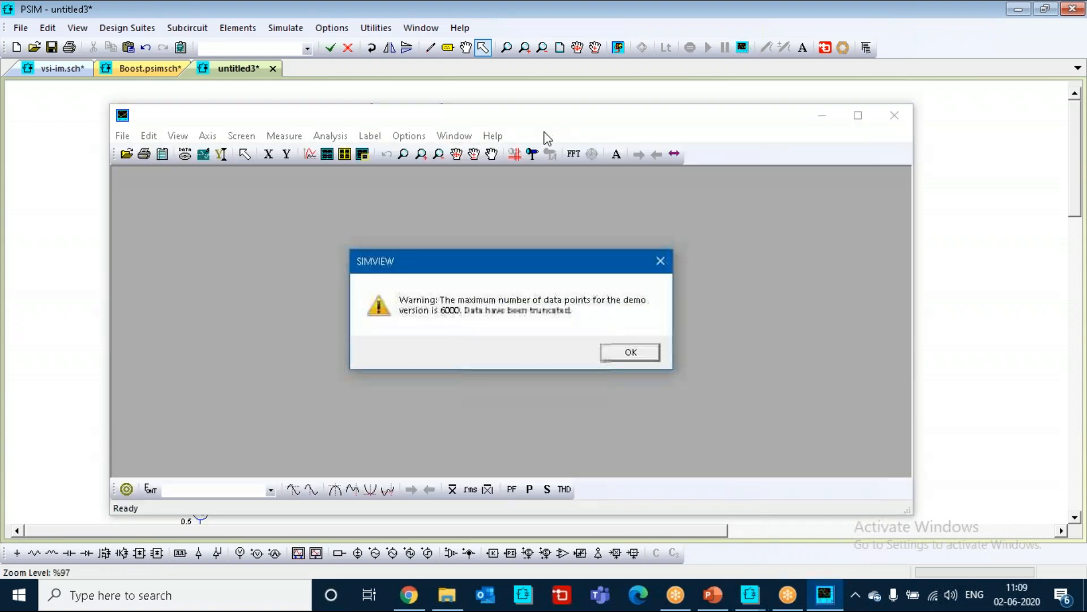
{"action": "left_click", "coordinate": [651, 353]}
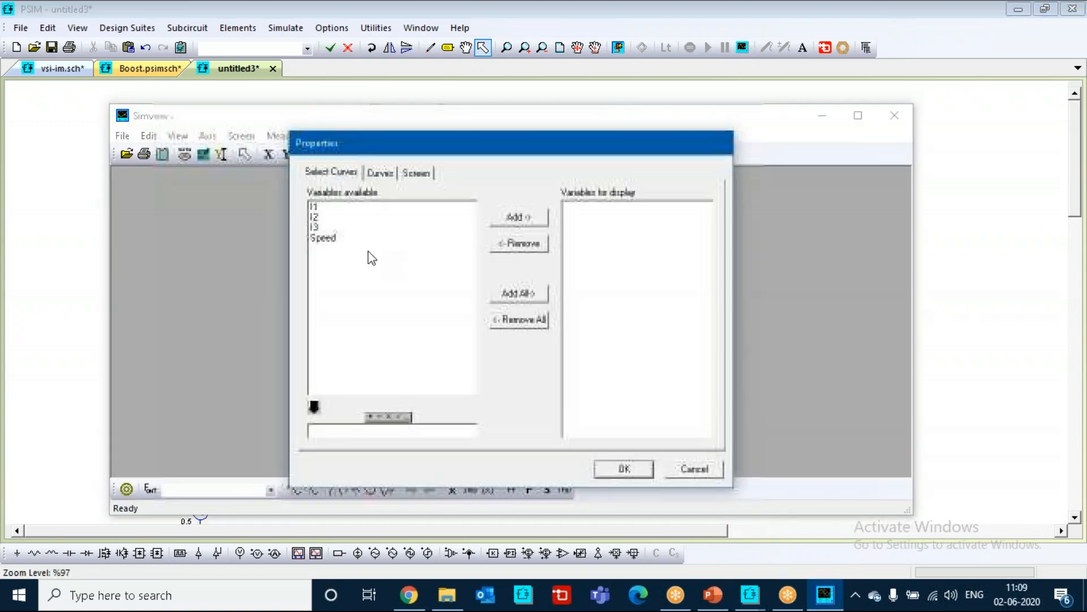
{"action": "left_click", "coordinate": [328, 208]}
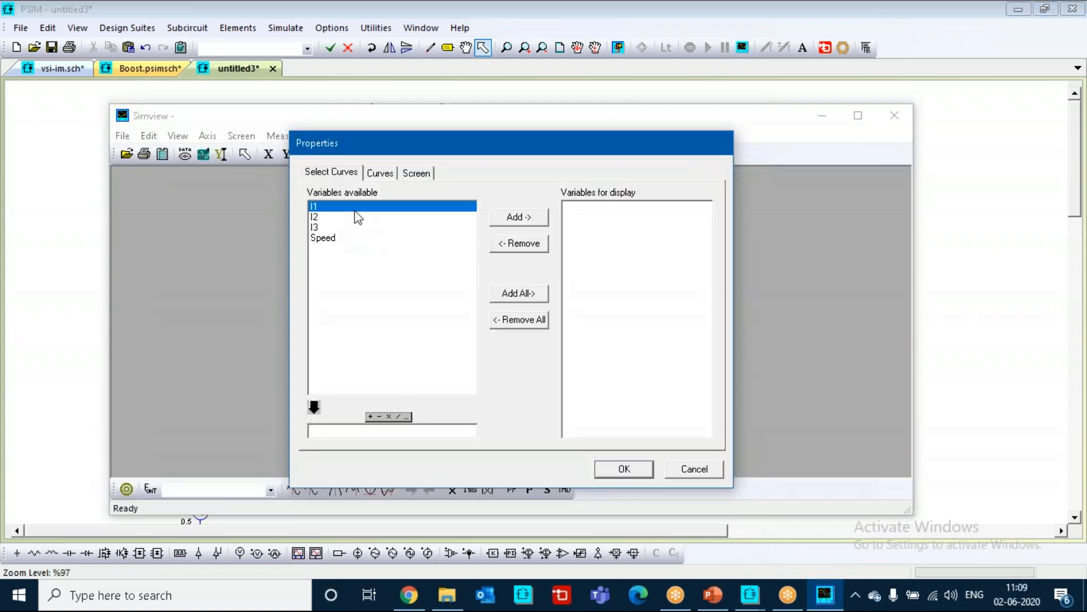
{"action": "left_click", "coordinate": [327, 220]}
{"action": "left_click", "coordinate": [331, 228]}
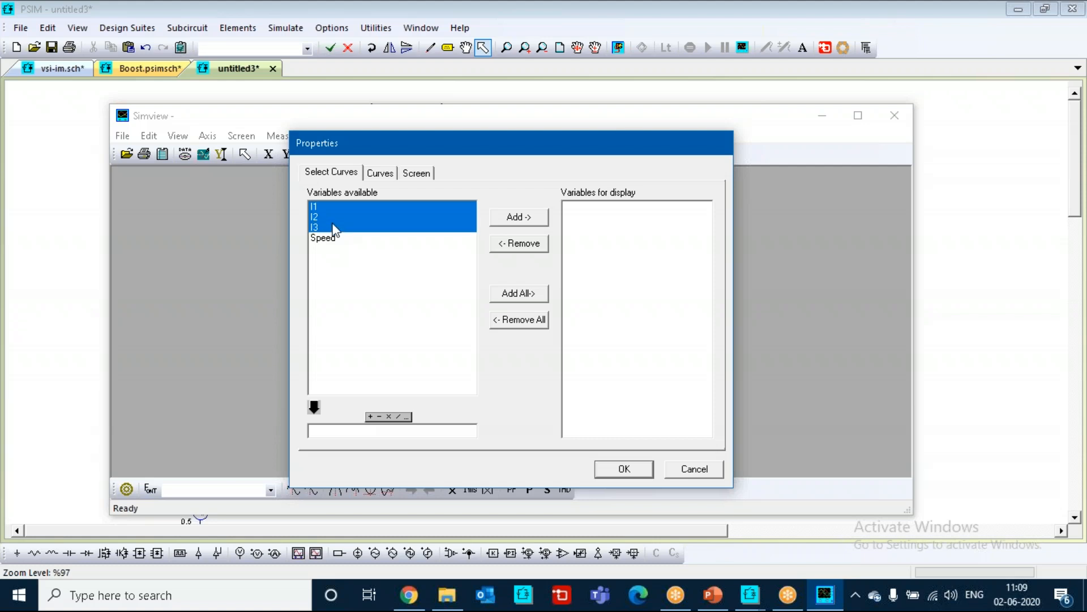
{"action": "left_click", "coordinate": [527, 227]}
{"action": "left_click", "coordinate": [631, 470]}
{"action": "left_click", "coordinate": [759, 181]}
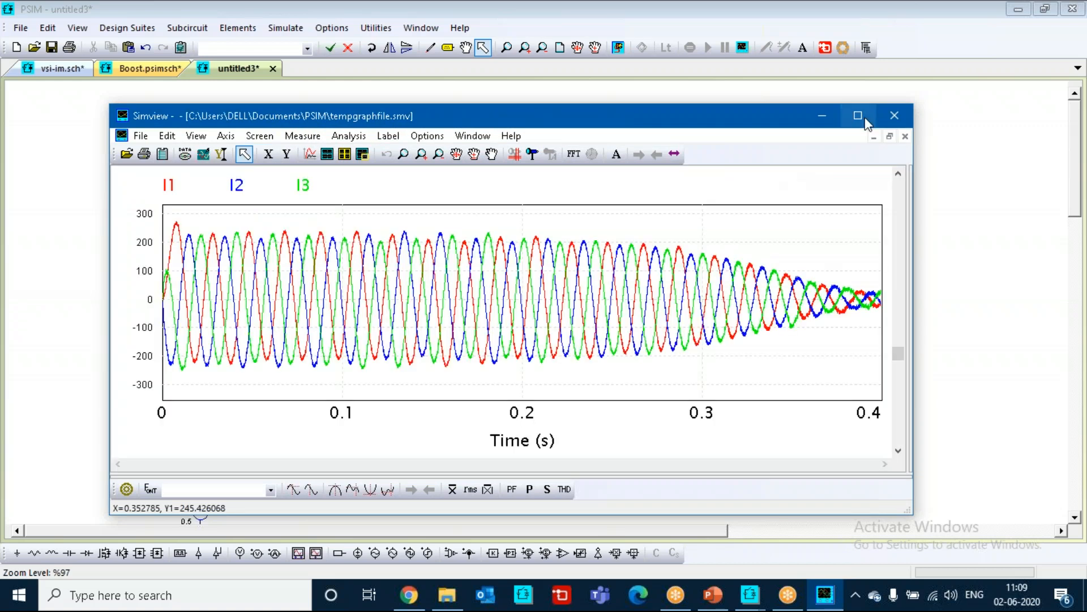
{"action": "left_click", "coordinate": [858, 116]}
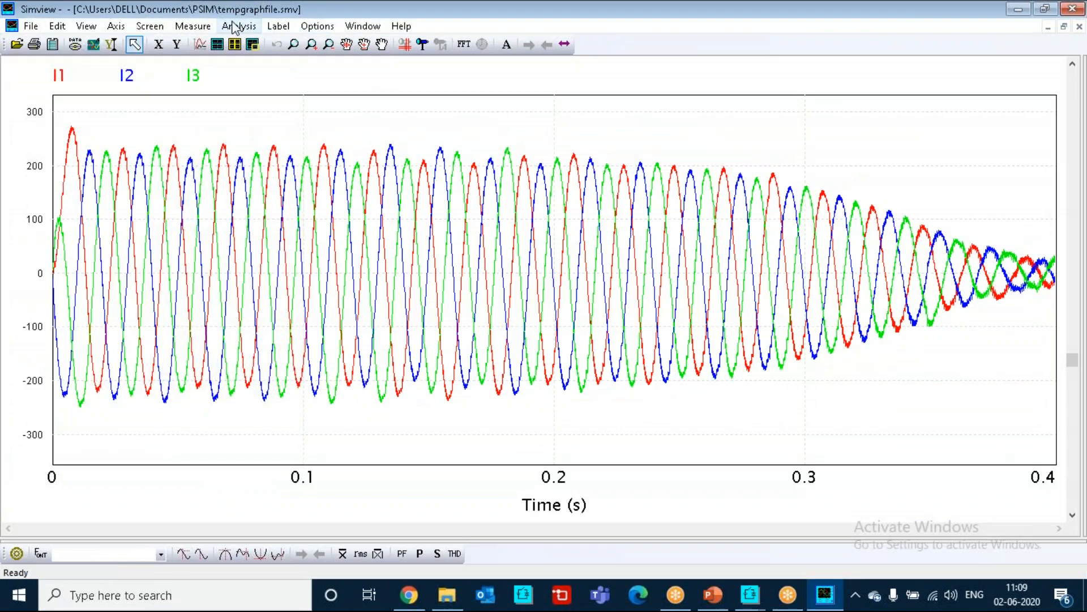
- Measure the THD of the three phase currents with a fundamental frequency of 50, then close the measurement table
{"action": "left_click", "coordinate": [237, 26]}
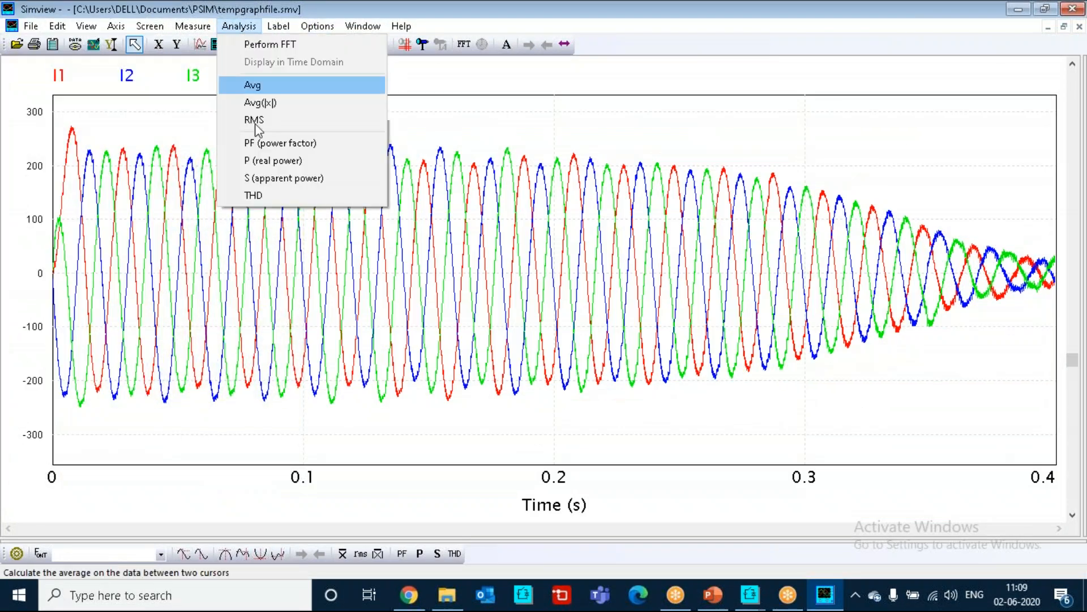
{"action": "left_click", "coordinate": [292, 198]}
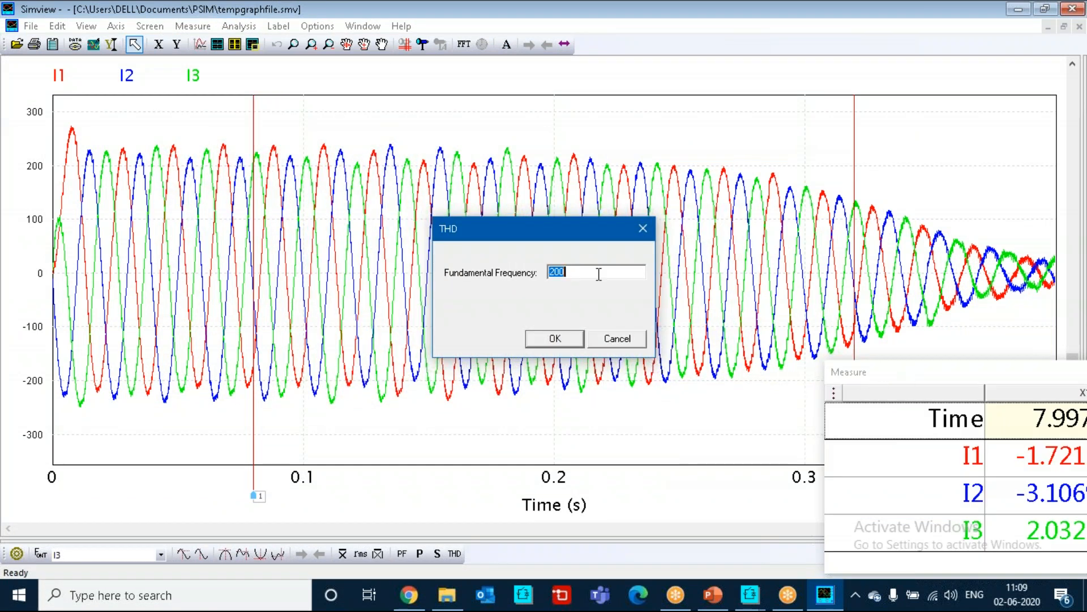
{"action": "type", "text": "50"}
{"action": "left_click", "coordinate": [554, 340]}
{"action": "left_click_drag", "start_coordinate": [1009, 386], "coordinate": [366, 333]}
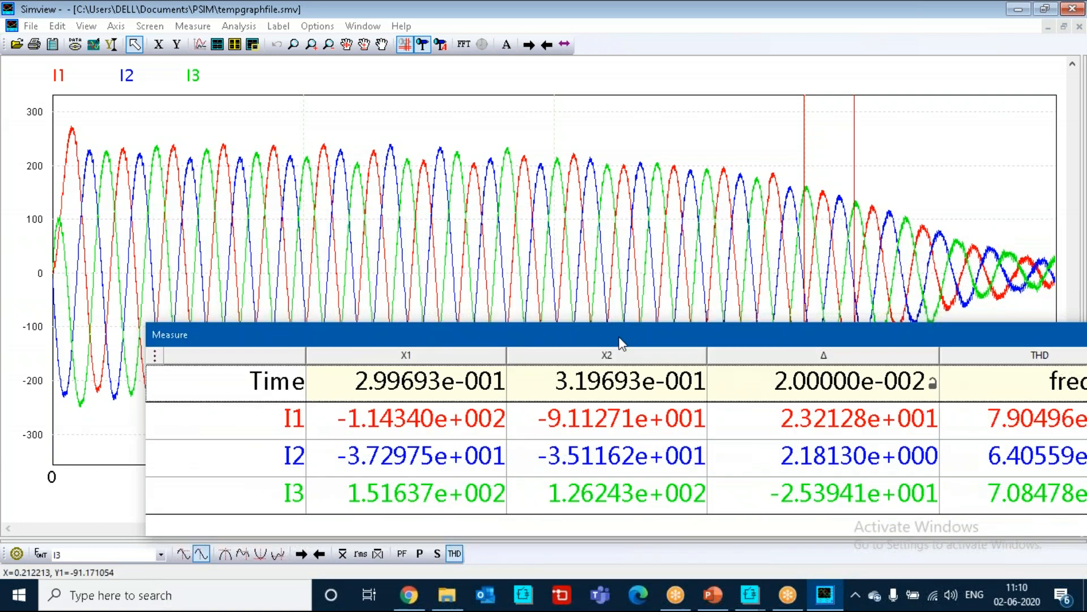
{"action": "left_click_drag", "start_coordinate": [621, 342], "coordinate": [483, 339]}
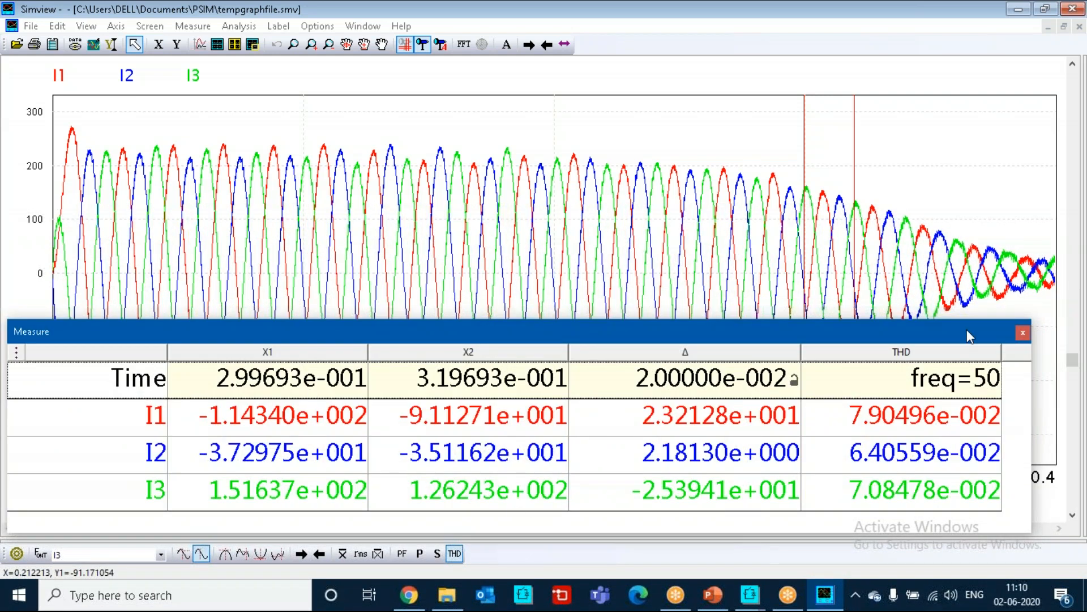
{"action": "left_click", "coordinate": [1022, 334]}
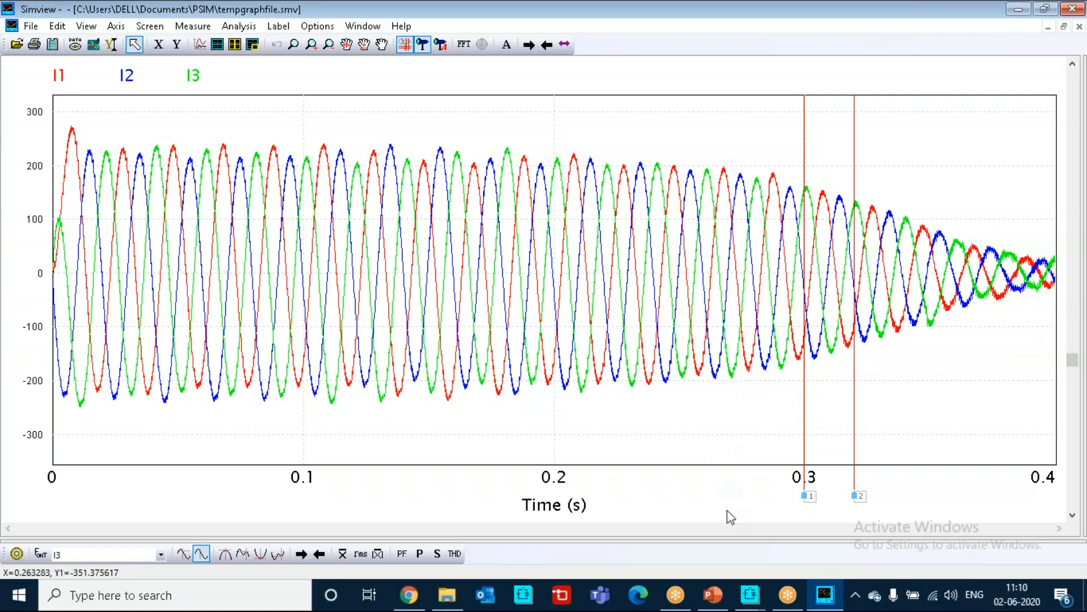
- Switch back to the untitled3 schematic in PSIM and recheck the Simulation Control's time and print settings
{"action": "mouse_move", "coordinate": [751, 604]}
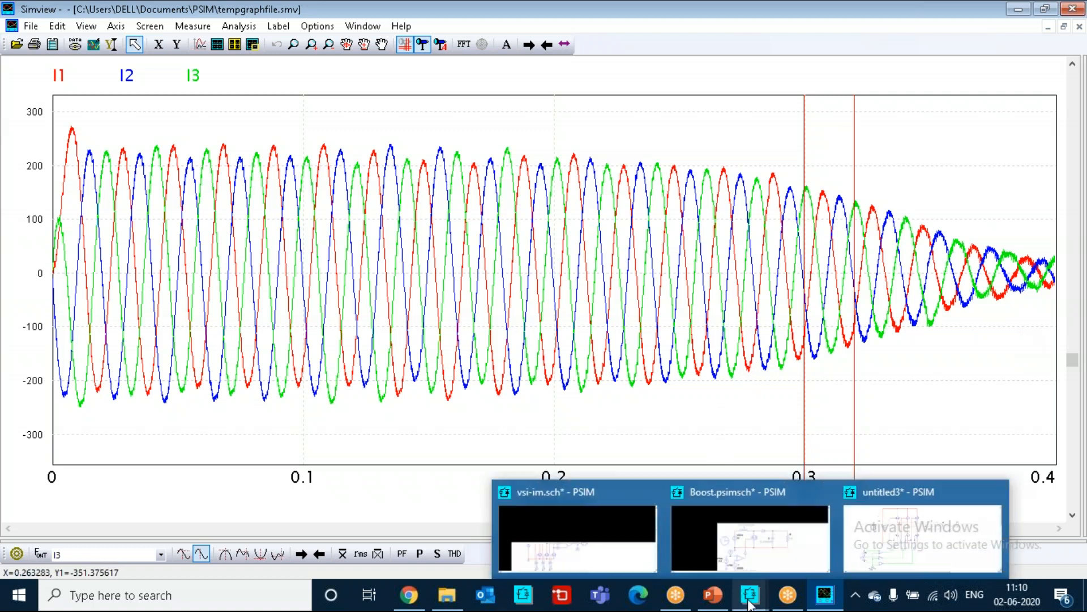
{"action": "left_click", "coordinate": [872, 516]}
{"action": "left_click", "coordinate": [873, 528]}
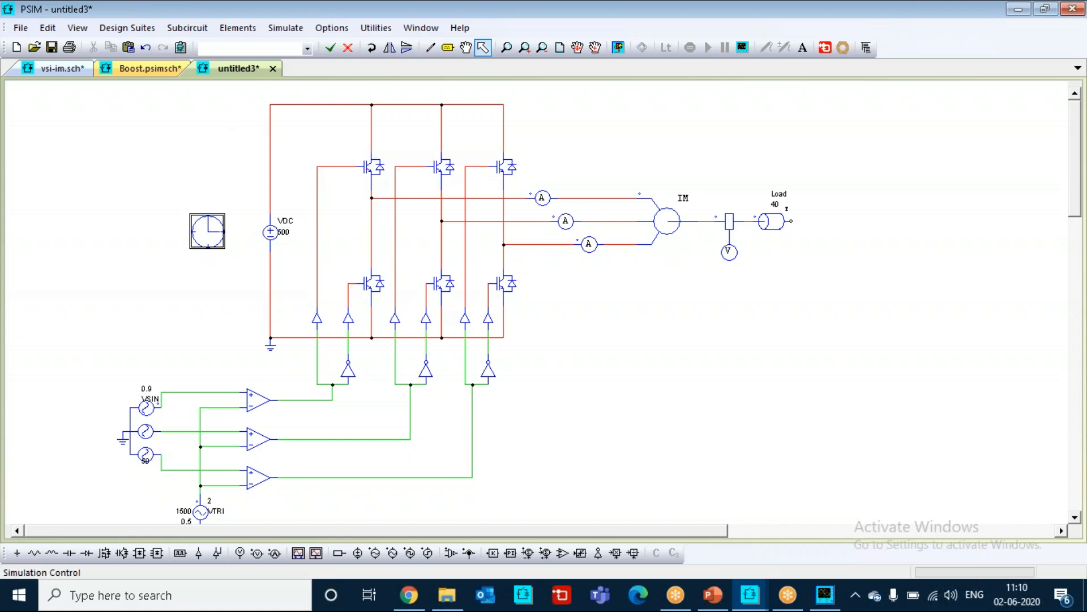
{"action": "double_click", "coordinate": [208, 230]}
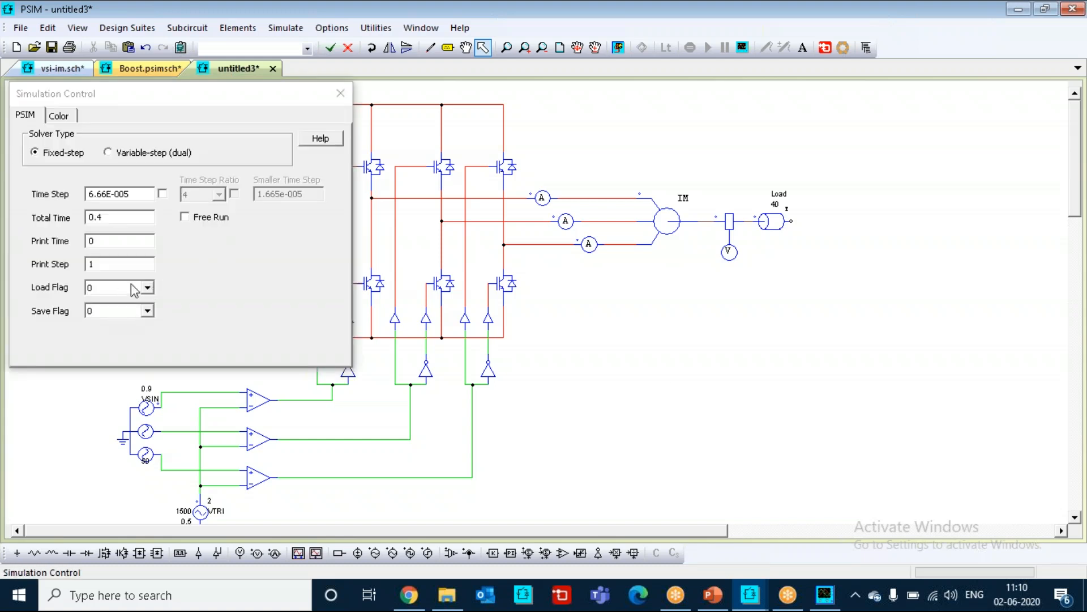
{"action": "left_click", "coordinate": [276, 225]}
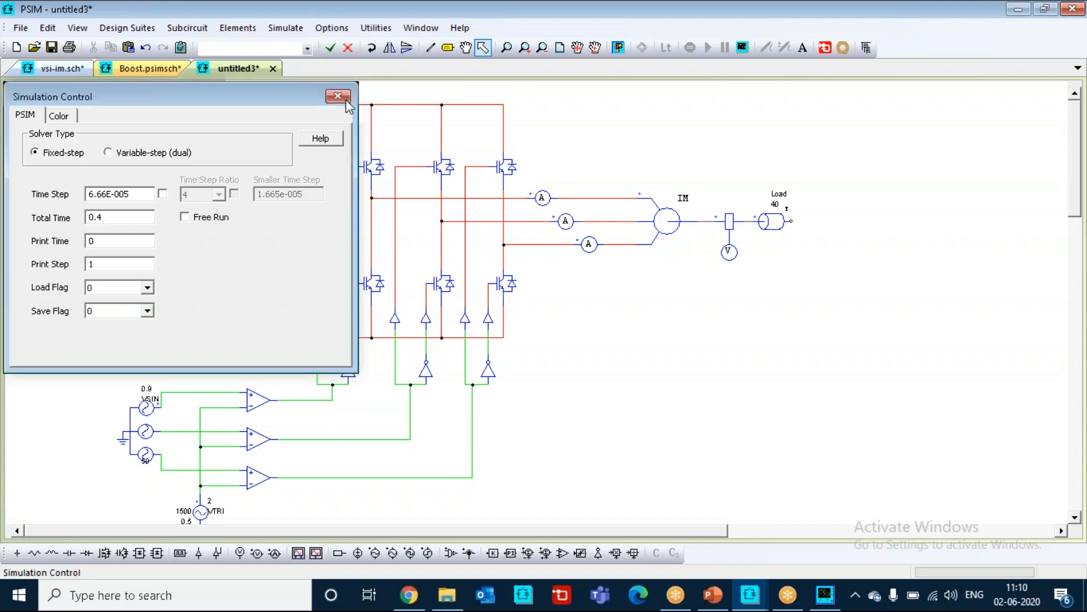
{"action": "left_click", "coordinate": [347, 102]}
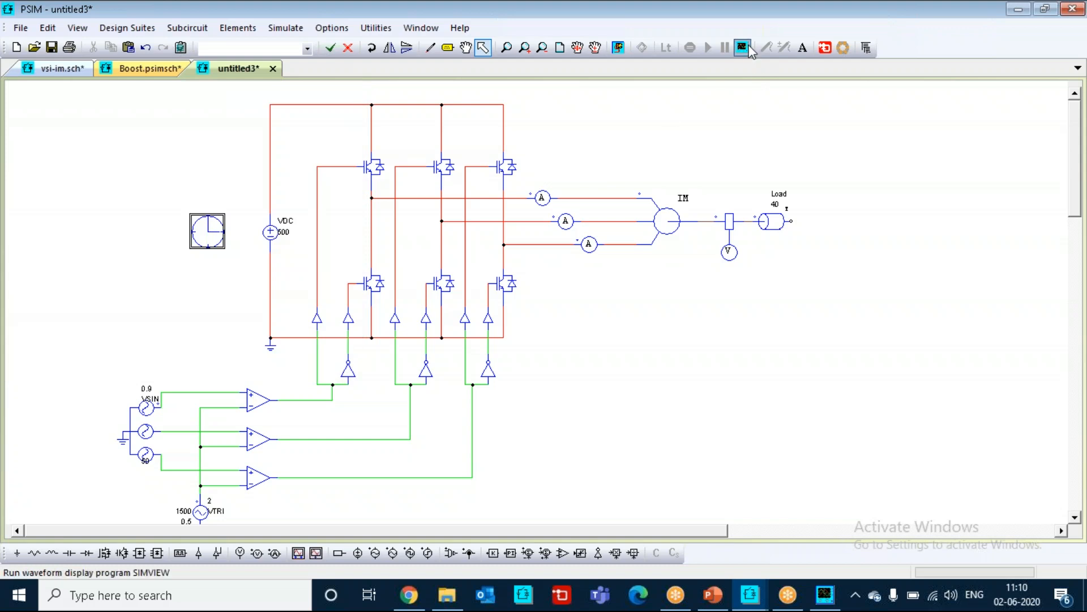
- Return to the phase current graph in Simview and view the data points of I1, I2 and I3
{"action": "left_click", "coordinate": [743, 47]}
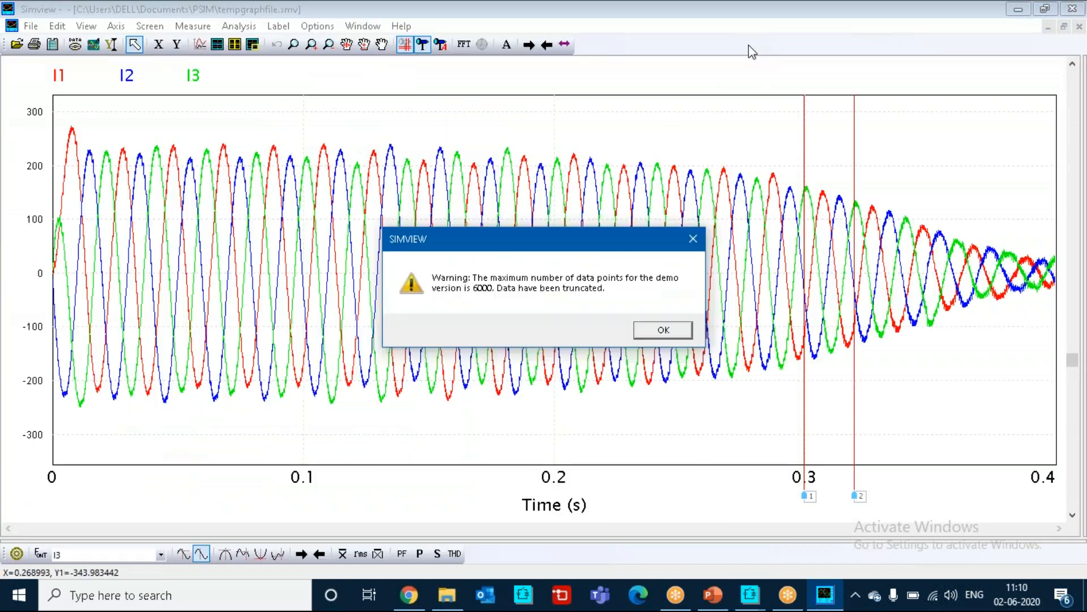
{"action": "left_click", "coordinate": [664, 330]}
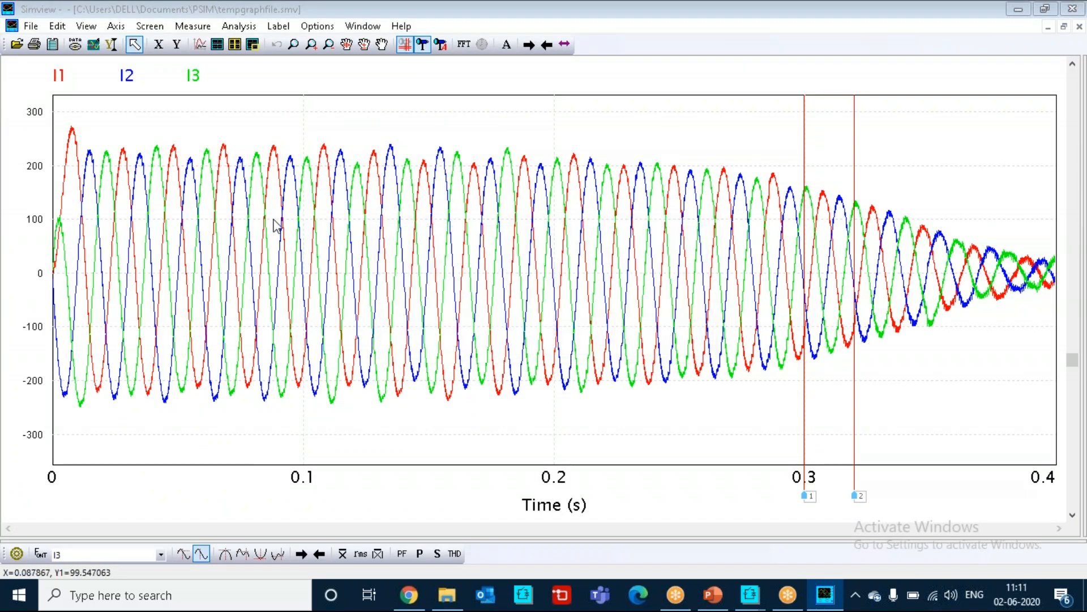
{"action": "right_click", "coordinate": [172, 131]}
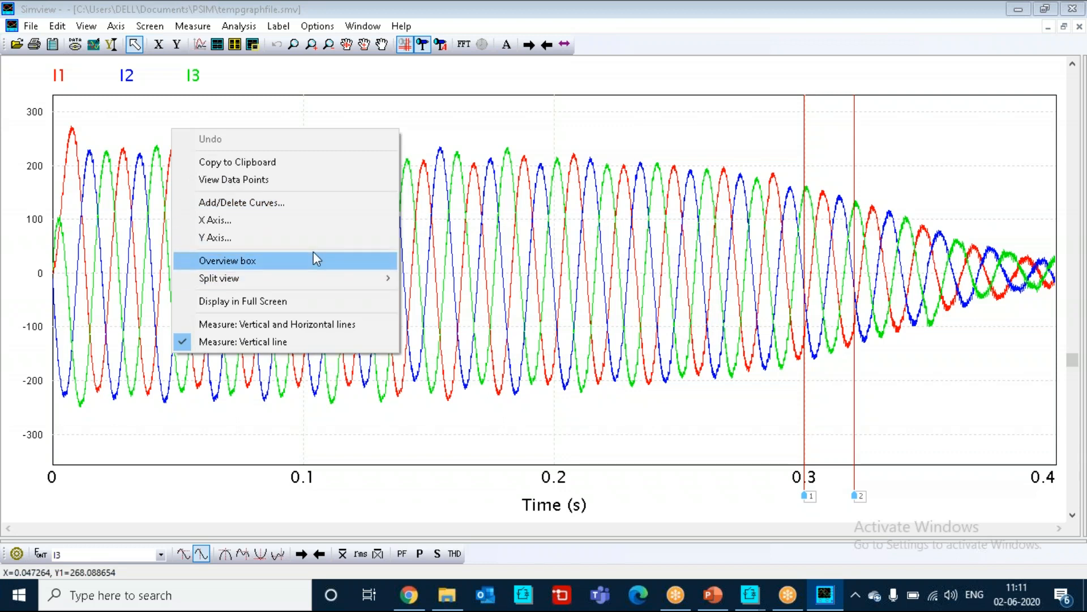
{"action": "left_click", "coordinate": [263, 180]}
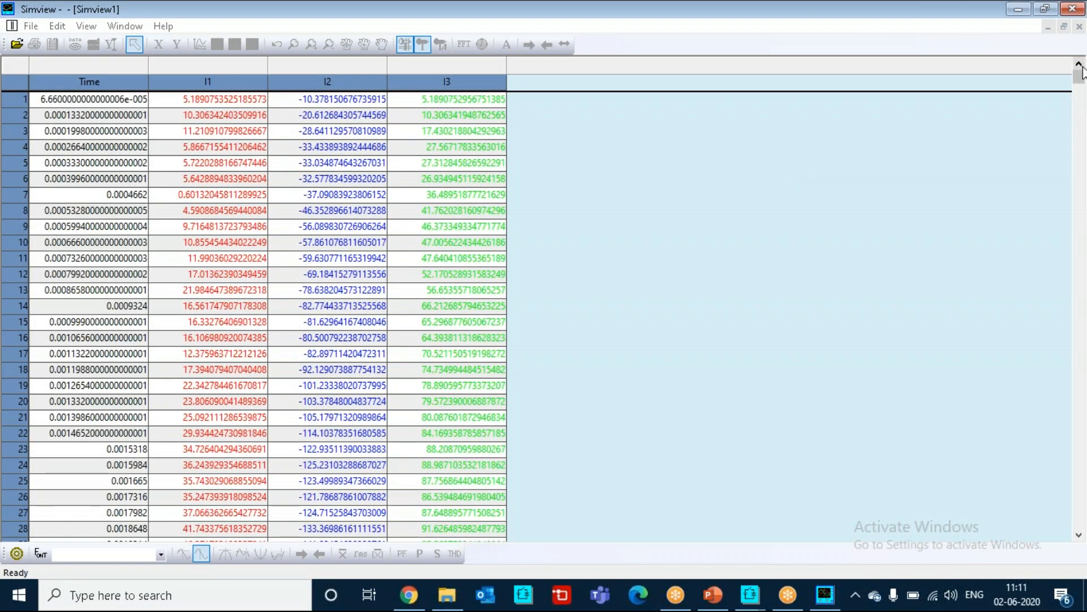
{"action": "mouse_move", "coordinate": [1081, 79]}
{"action": "left_mouse_down"}
{"action": "mouse_move", "coordinate": [1080, 96]}
{"action": "mouse_move", "coordinate": [1080, 69]}
{"action": "left_mouse_up"}
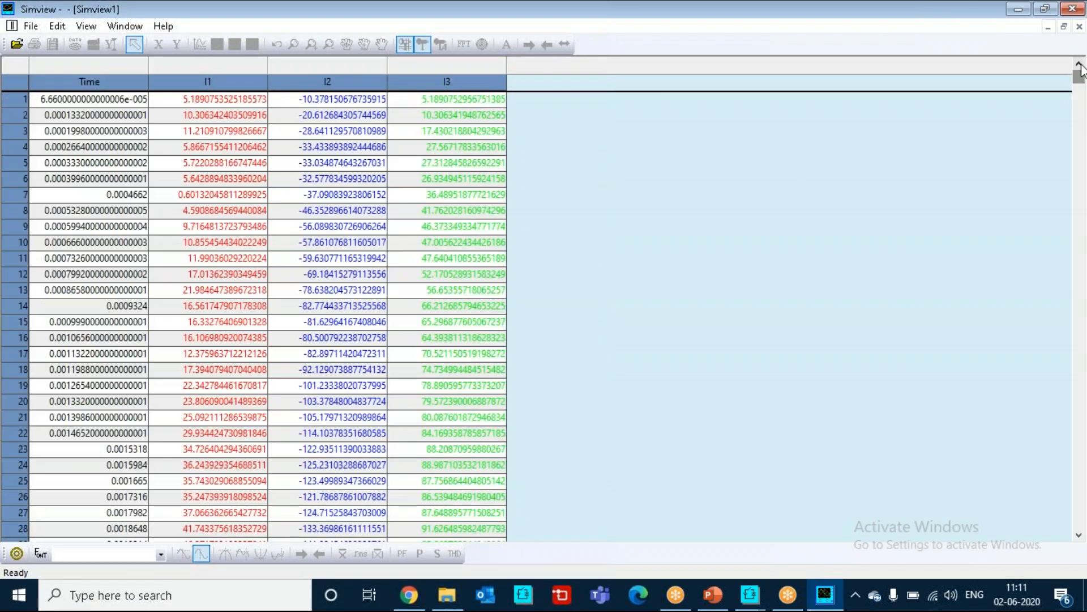
- Close Simview and keep PSIM open by cancelling the save prompt for vsi-im.sch
{"action": "left_click", "coordinate": [1073, 9]}
{"action": "left_click", "coordinate": [1073, 8]}
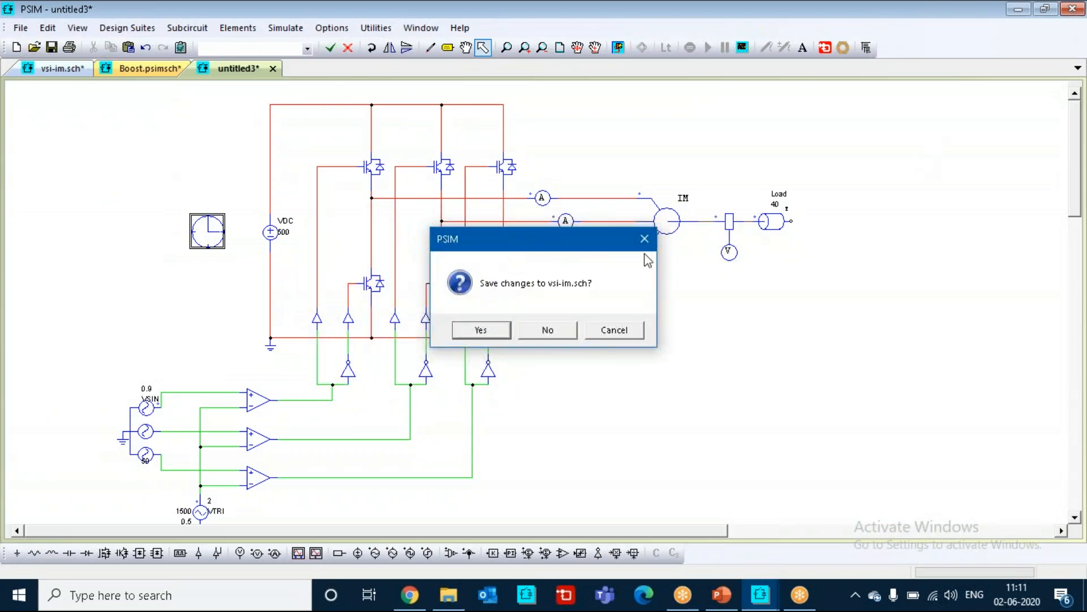
{"action": "left_click", "coordinate": [614, 331]}
{"action": "left_click", "coordinate": [530, 238]}
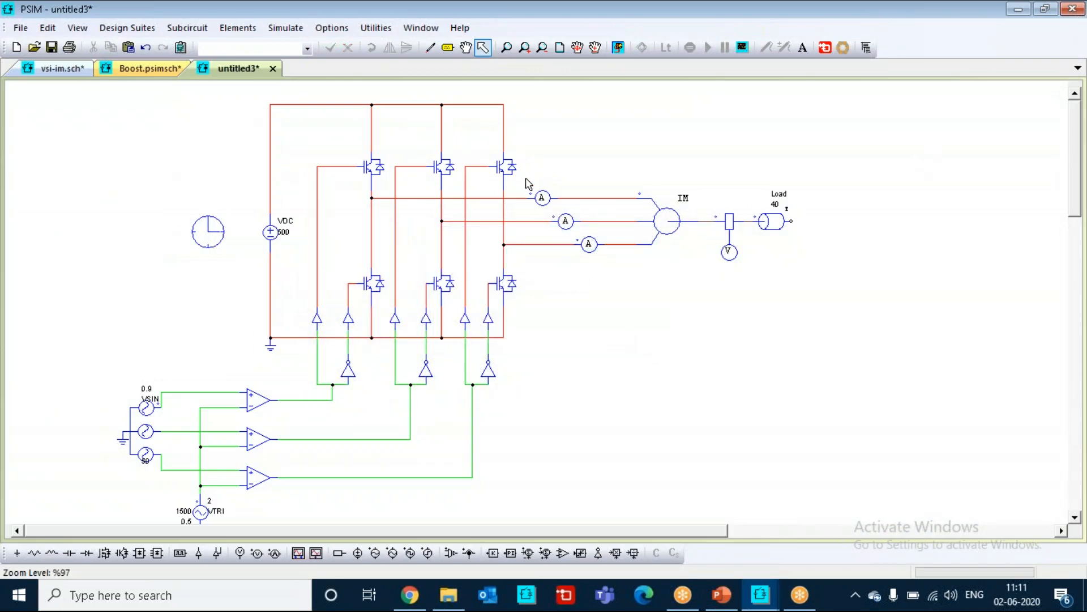
- Run the simulation of the untitled3 inverter and induction motor schematic
{"action": "left_click", "coordinate": [559, 54]}
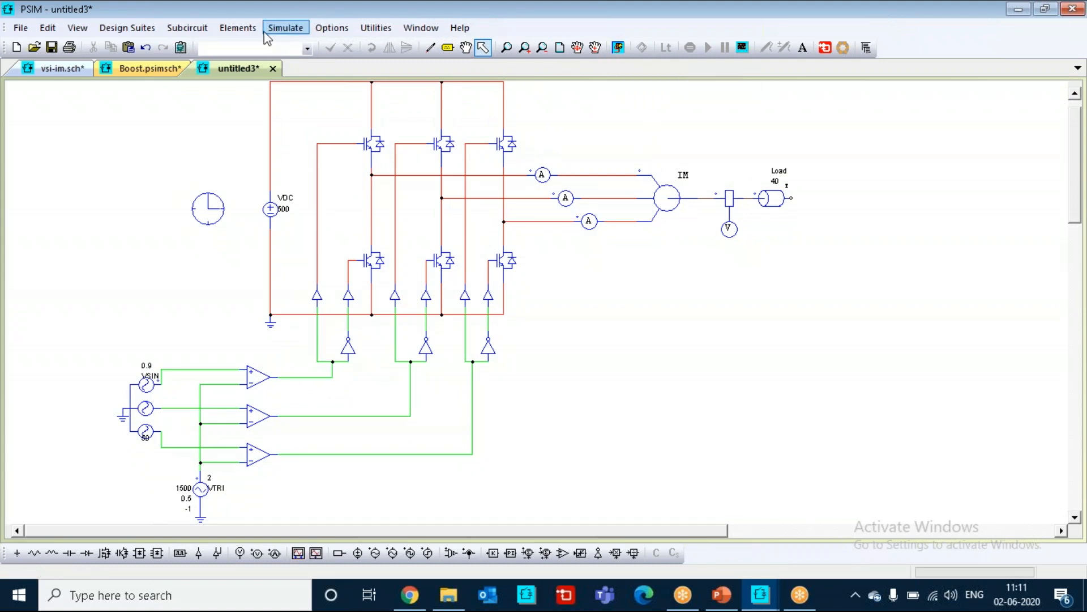
{"action": "left_click", "coordinate": [285, 28]}
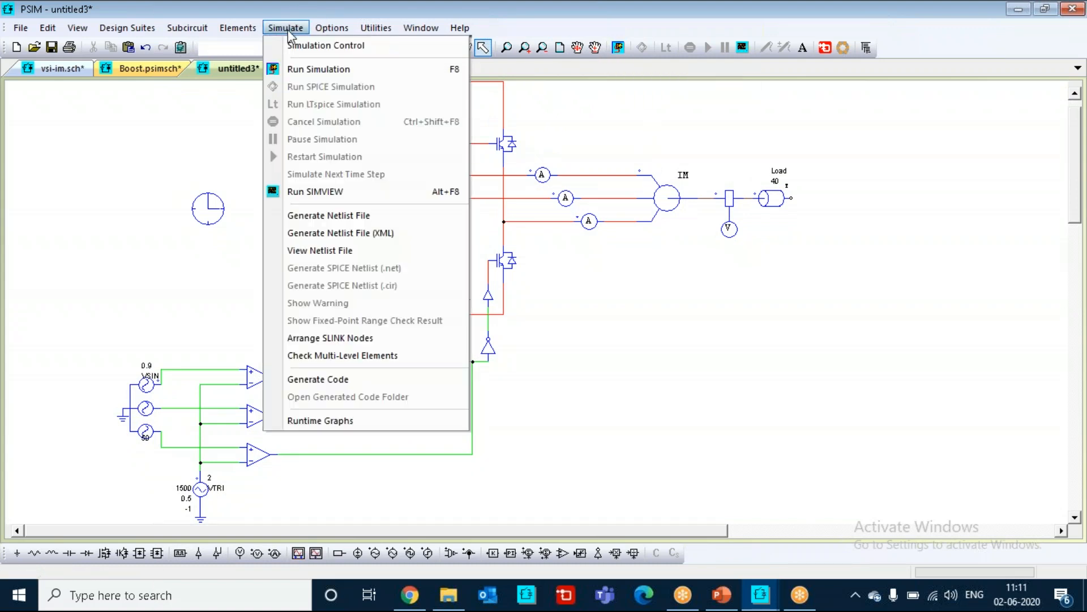
{"action": "mouse_move", "coordinate": [332, 28]}
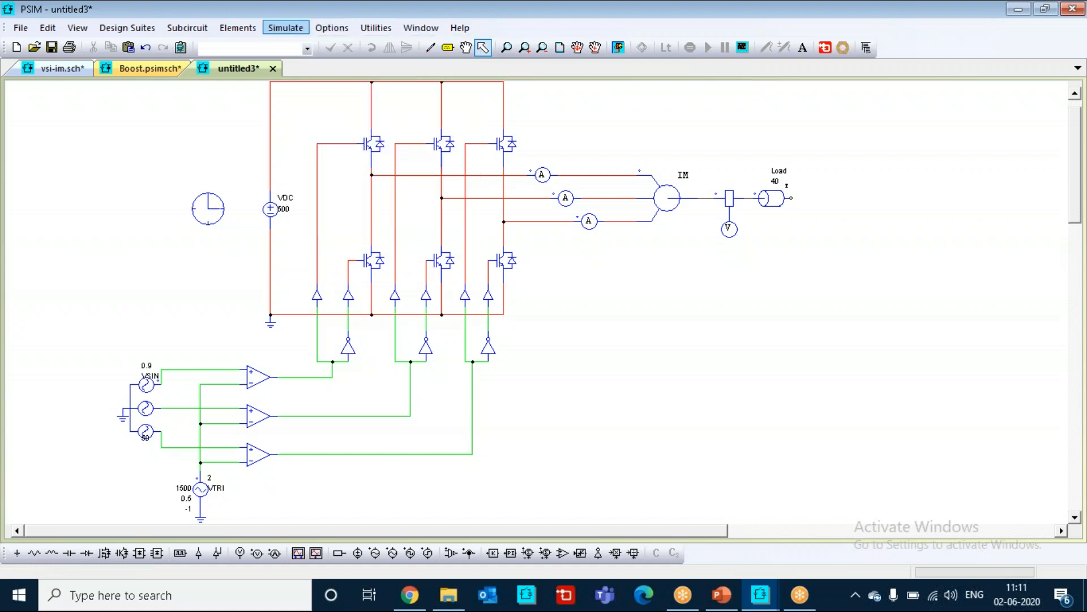
{"action": "left_click", "coordinate": [288, 29]}
{"action": "left_click", "coordinate": [330, 70]}
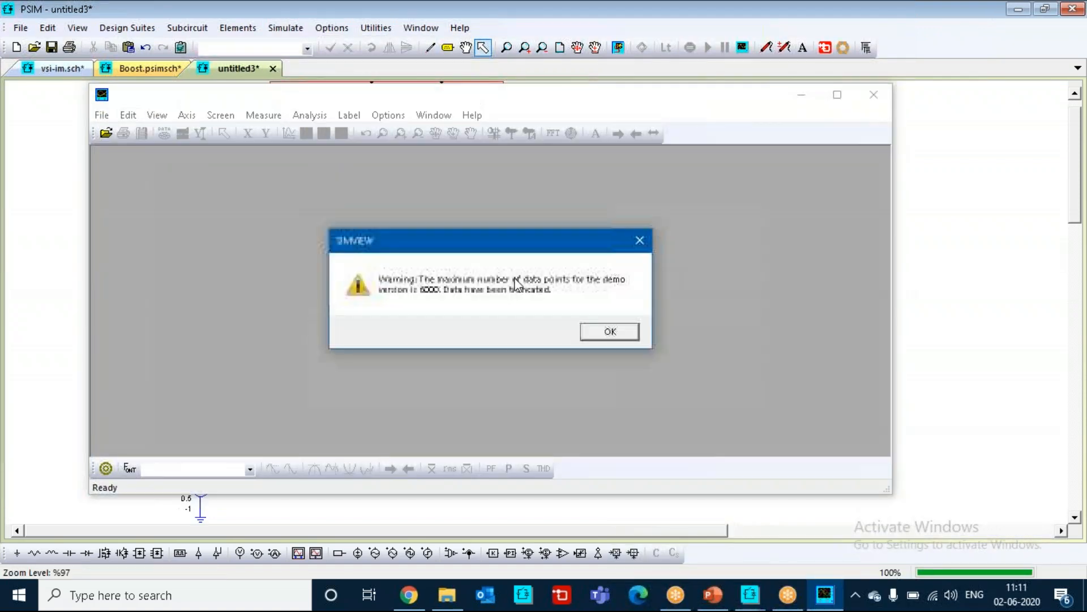
- Plot the Speed curve in Simview, maximize the graph to examine it, and close Simview
{"action": "left_click", "coordinate": [626, 331]}
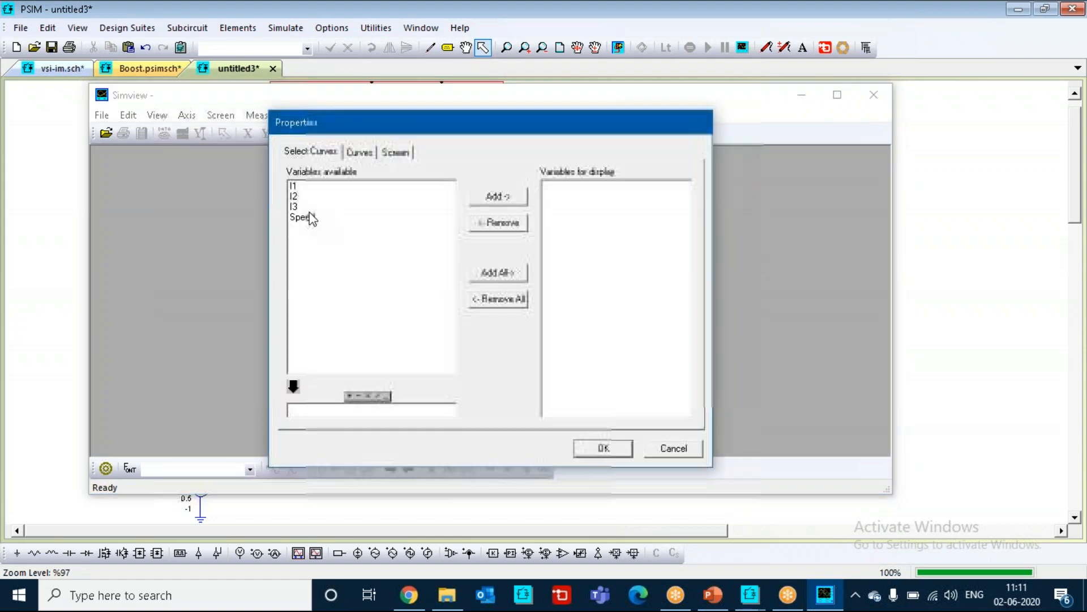
{"action": "left_click", "coordinate": [314, 220]}
{"action": "left_click", "coordinate": [505, 196]}
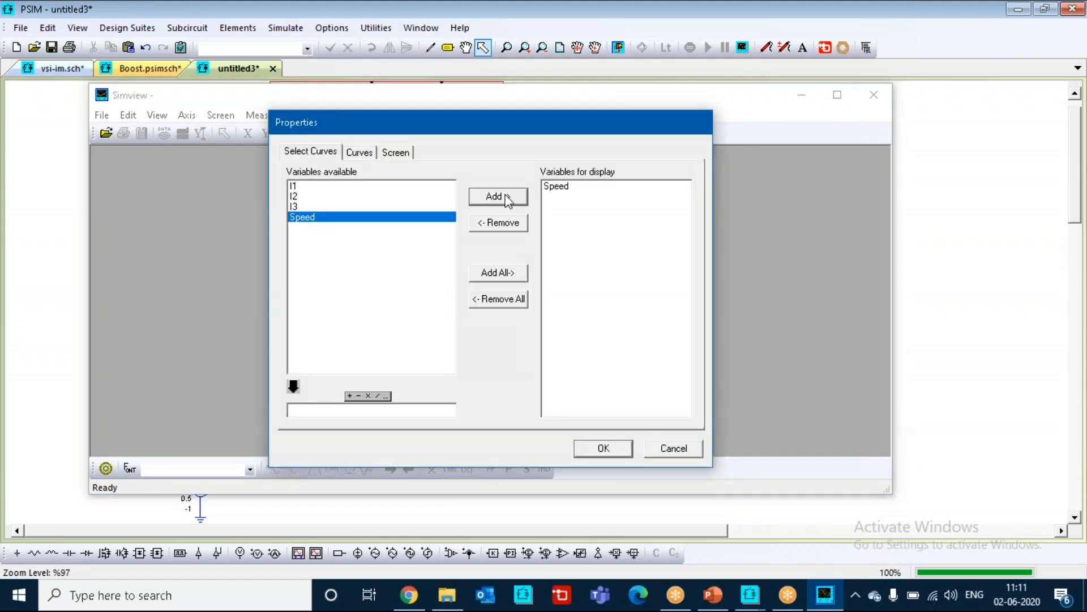
{"action": "left_click", "coordinate": [604, 448]}
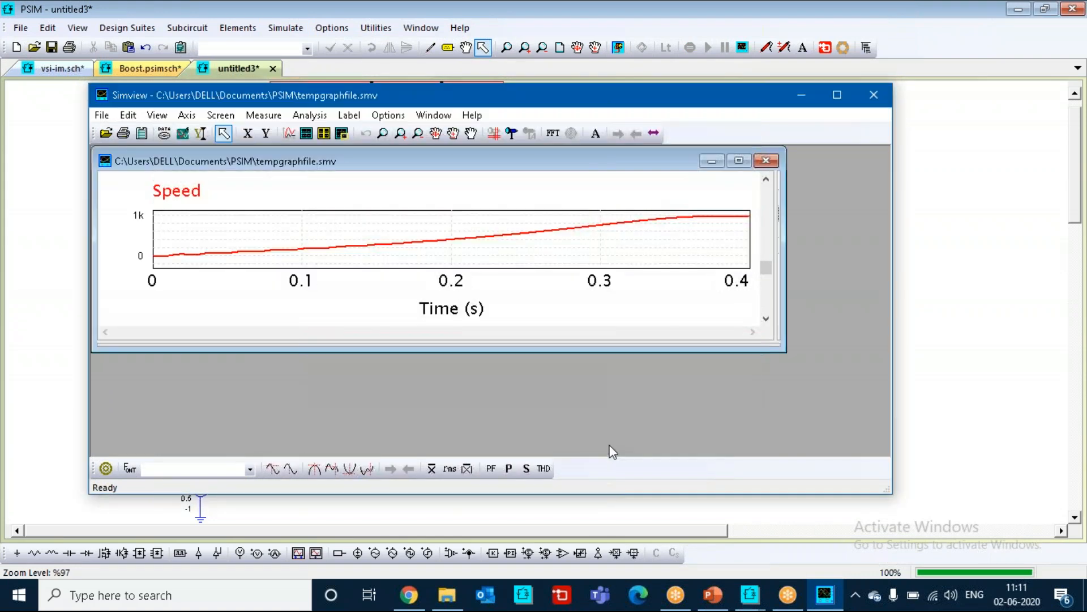
{"action": "left_click", "coordinate": [737, 161]}
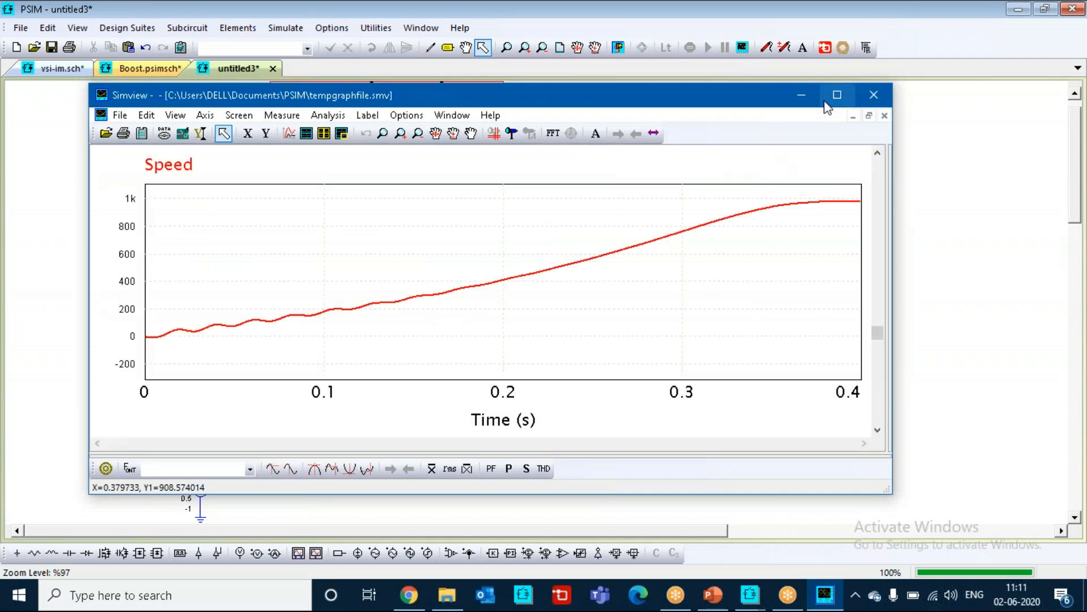
{"action": "left_click", "coordinate": [837, 95]}
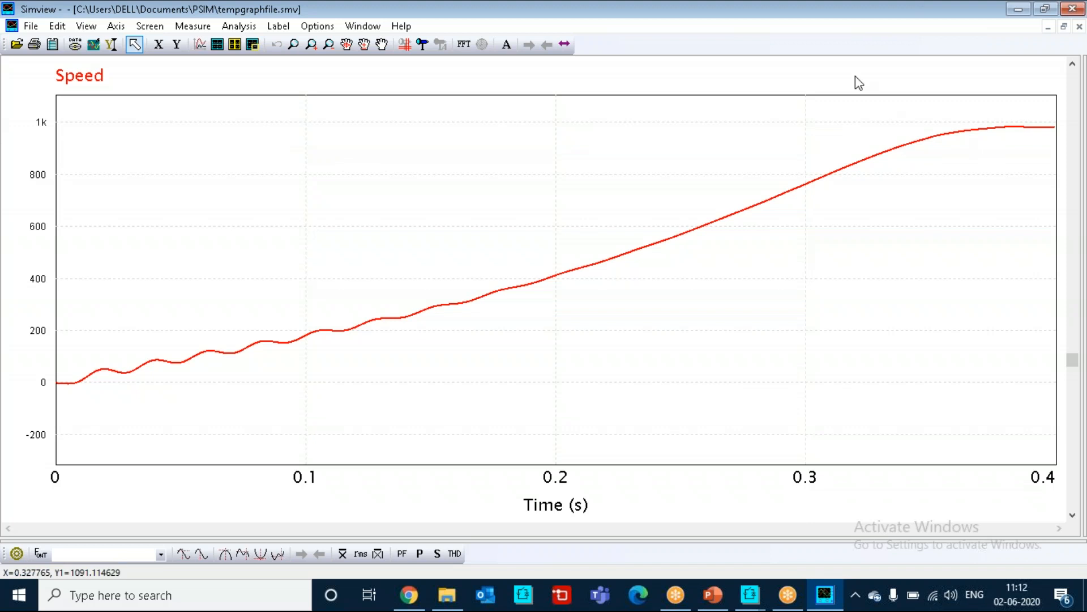
{"action": "left_click", "coordinate": [1073, 10]}
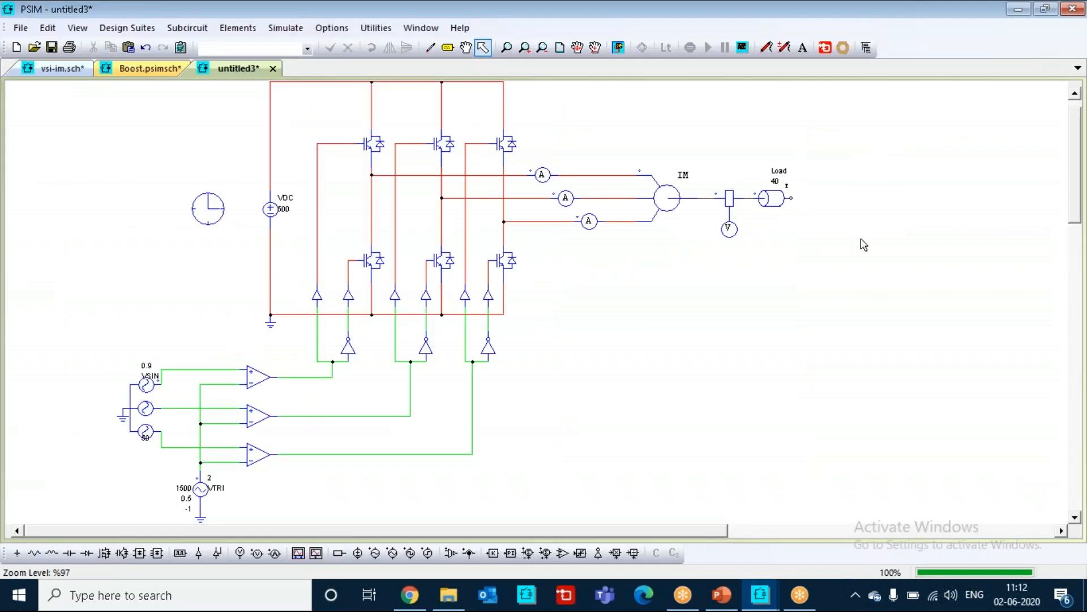
- Reopen the results in Simview, plot I1, I2 and I3, and maximize the graph to examine the current waveforms
{"action": "left_click", "coordinate": [742, 47]}
{"action": "left_click", "coordinate": [634, 353]}
{"action": "left_click", "coordinate": [333, 210]}
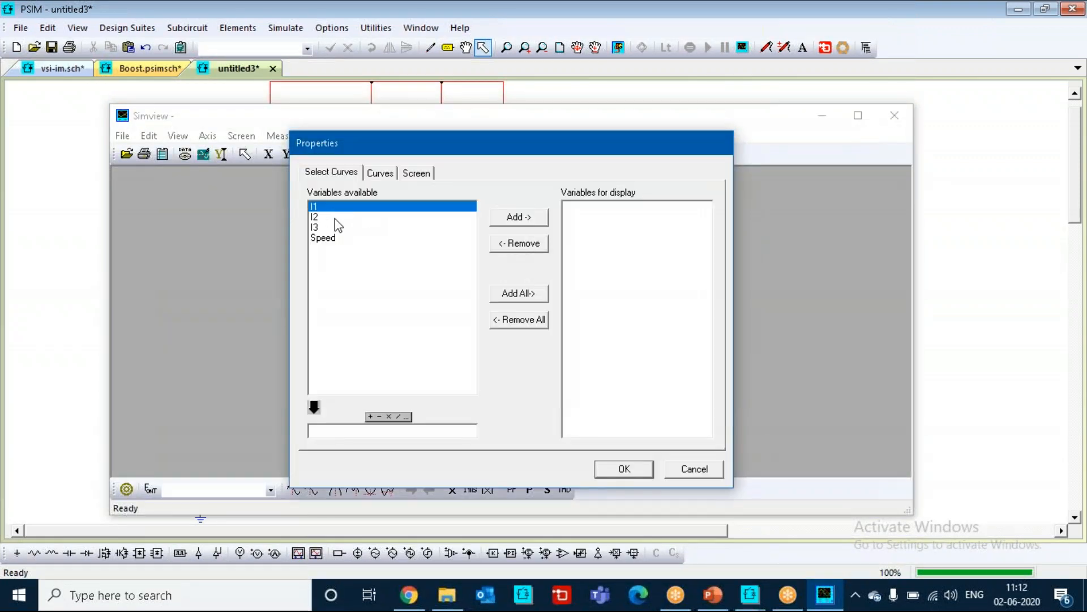
{"action": "left_click_drag", "start_coordinate": [334, 212], "coordinate": [335, 221]}
{"action": "left_click", "coordinate": [532, 218]}
{"action": "left_click", "coordinate": [632, 472]}
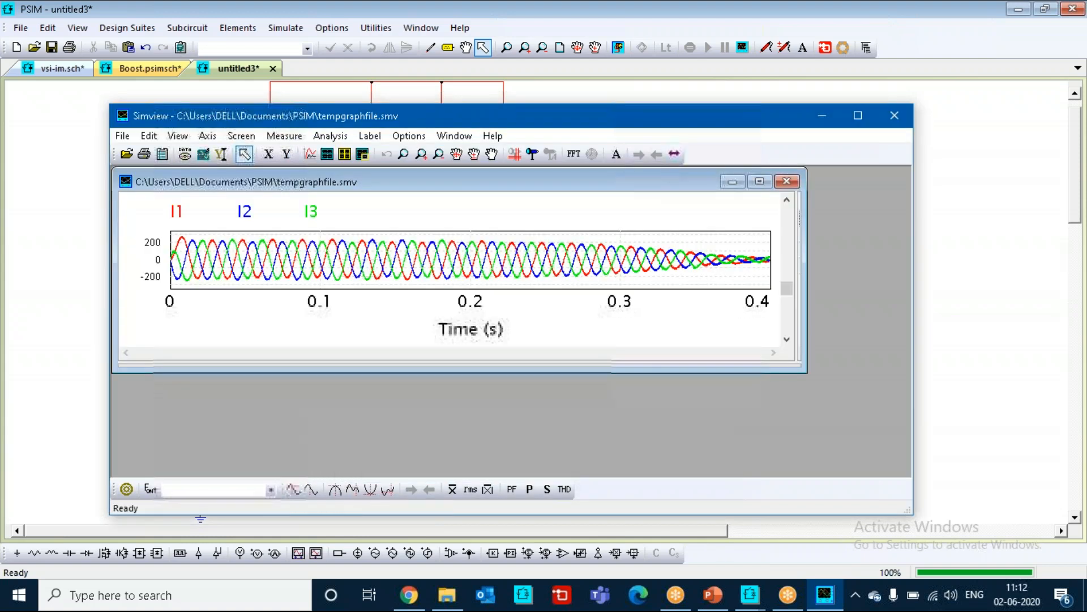
{"action": "left_click", "coordinate": [756, 181]}
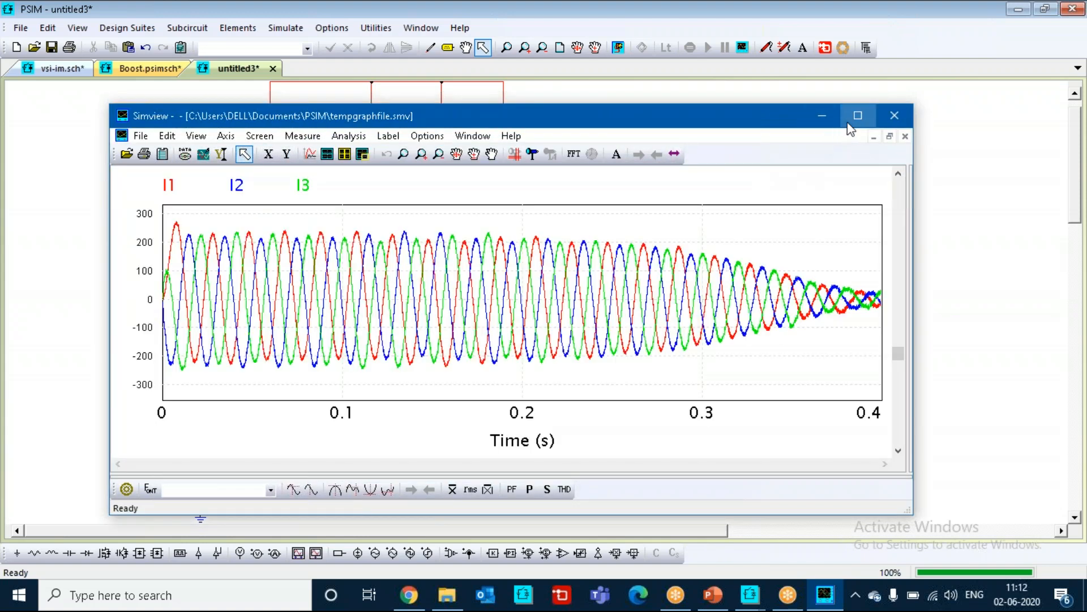
{"action": "left_click", "coordinate": [857, 117]}
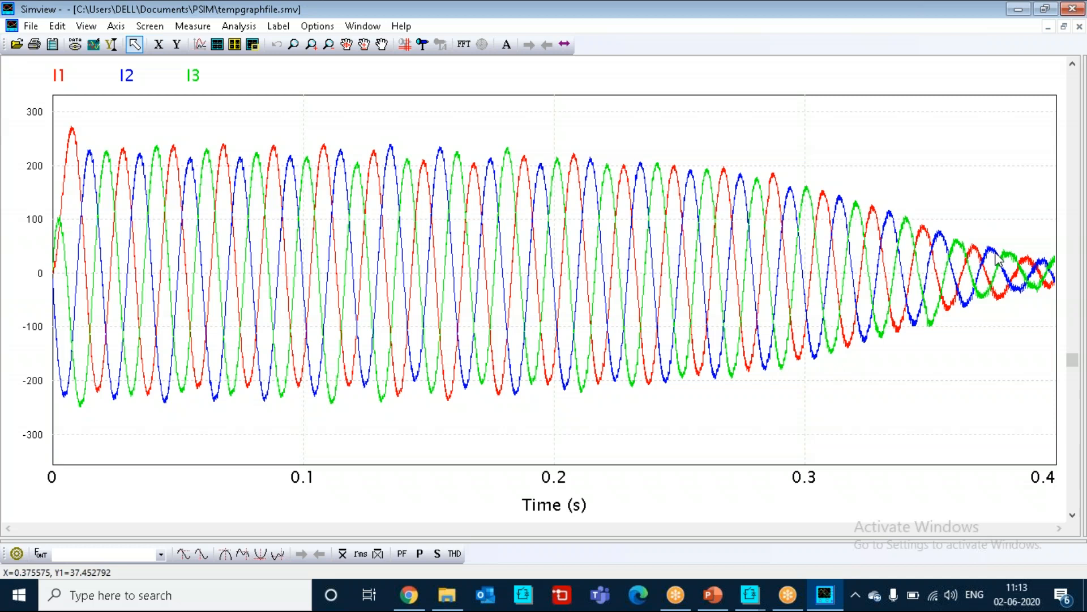
- Switch back to the schematic in PSIM and open the Simulation Control to review its time step and total time
{"action": "left_click", "coordinate": [995, 15]}
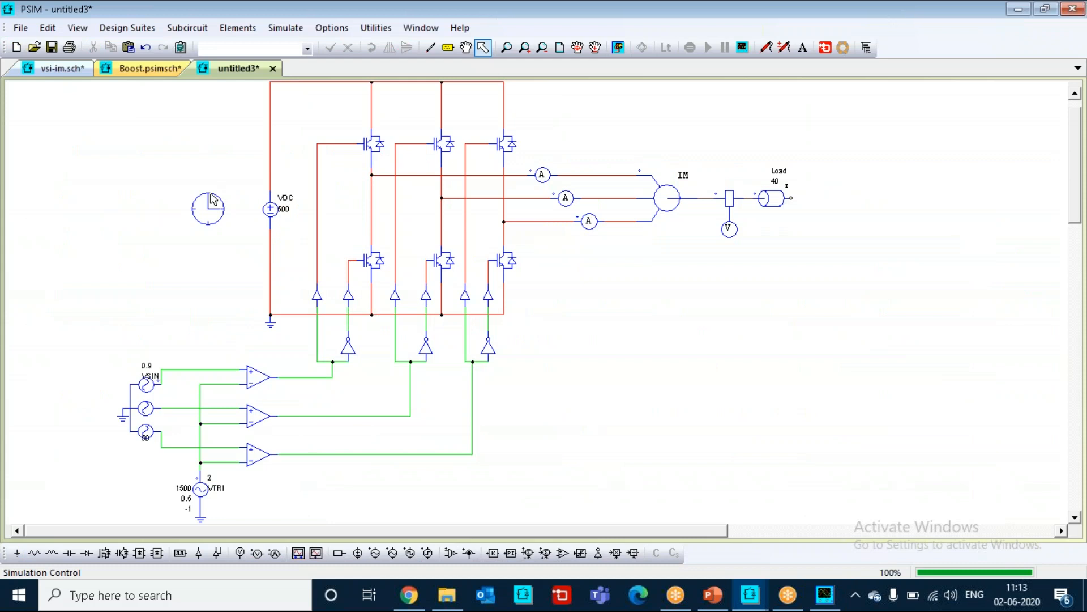
{"action": "double_click", "coordinate": [211, 200]}
{"action": "left_click_drag", "start_coordinate": [137, 35], "coordinate": [150, 122]}
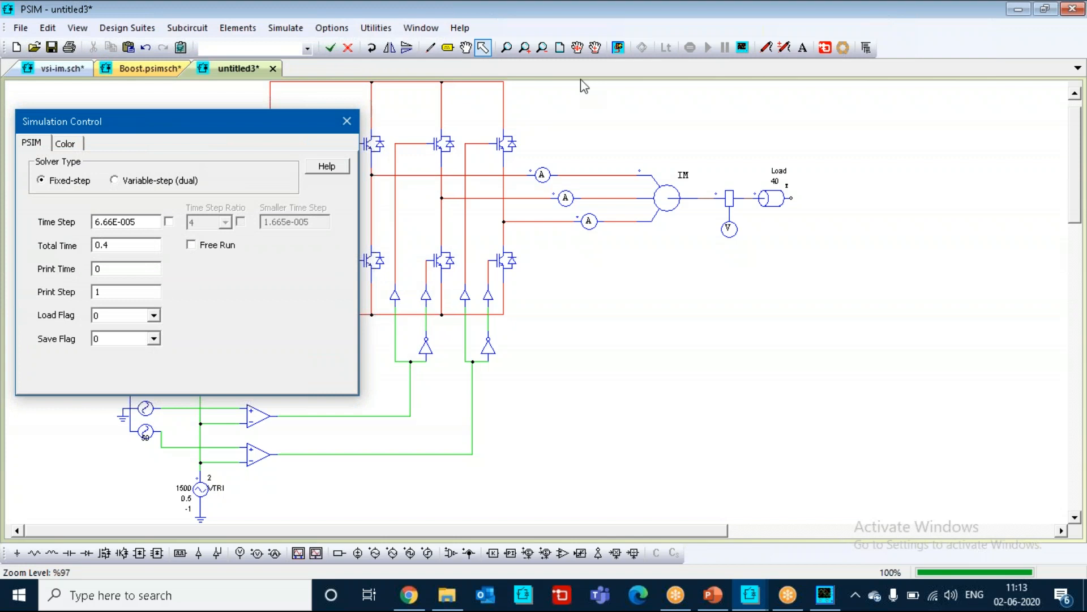
- Bring the Simview current graph back up and close Simview
{"action": "left_click", "coordinate": [746, 51]}
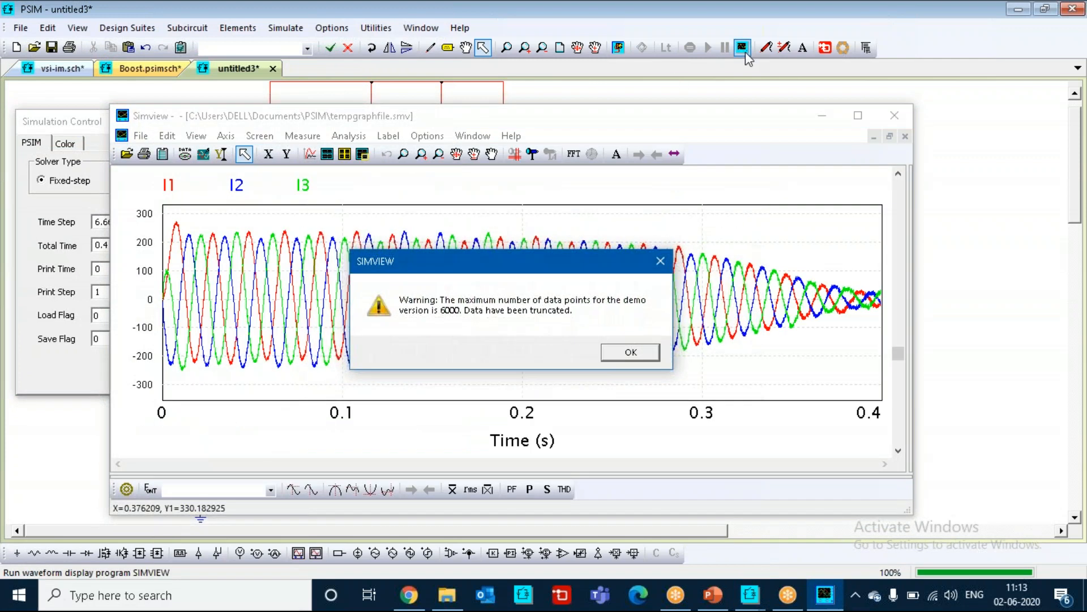
{"action": "left_click", "coordinate": [649, 354]}
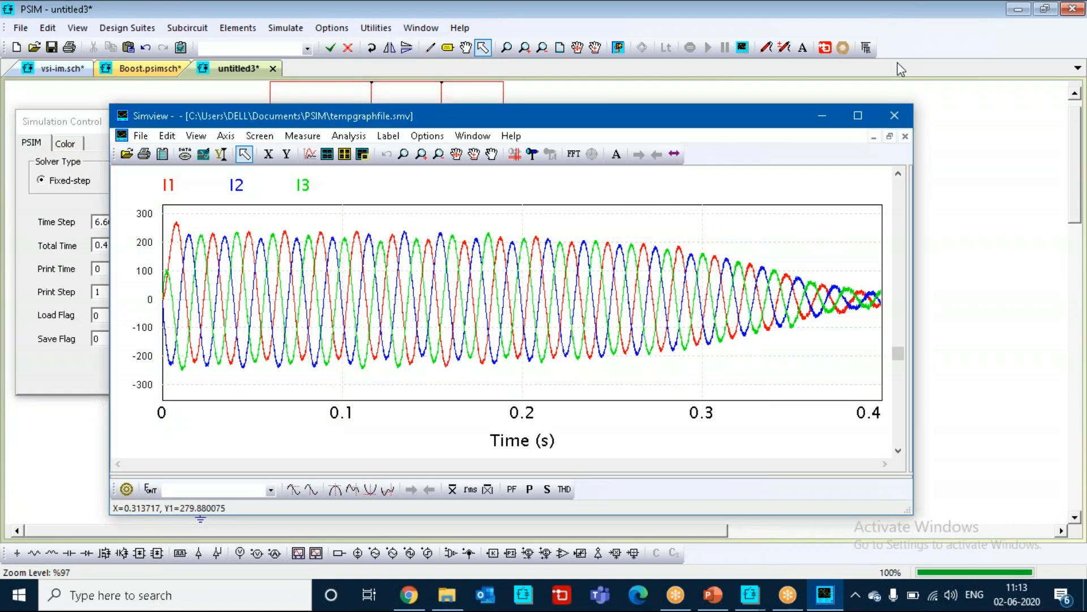
{"action": "left_click", "coordinate": [895, 115]}
- Load the results into a fresh Simview window, display I1, I2 and I3, and maximize both graph and window
{"action": "left_click", "coordinate": [742, 49]}
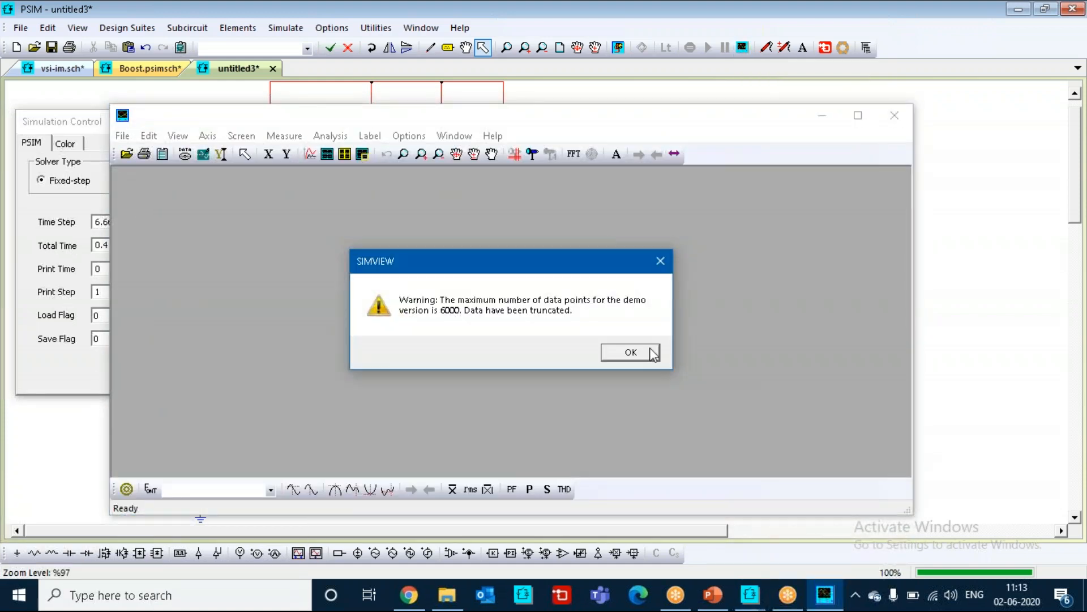
{"action": "left_click", "coordinate": [630, 352]}
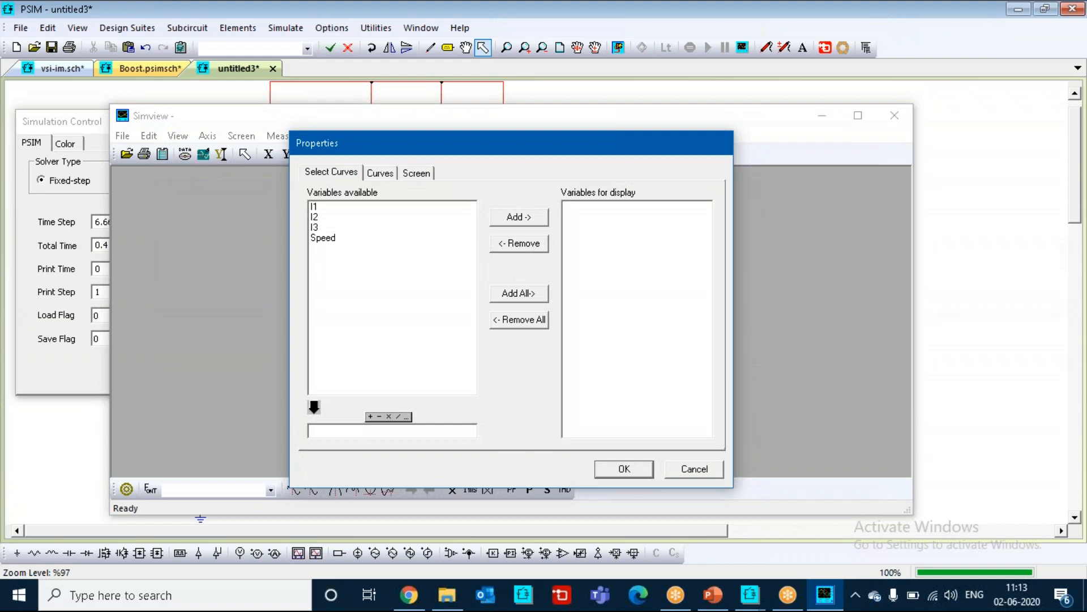
{"action": "left_click", "coordinate": [331, 207]}
{"action": "left_click", "coordinate": [331, 219]}
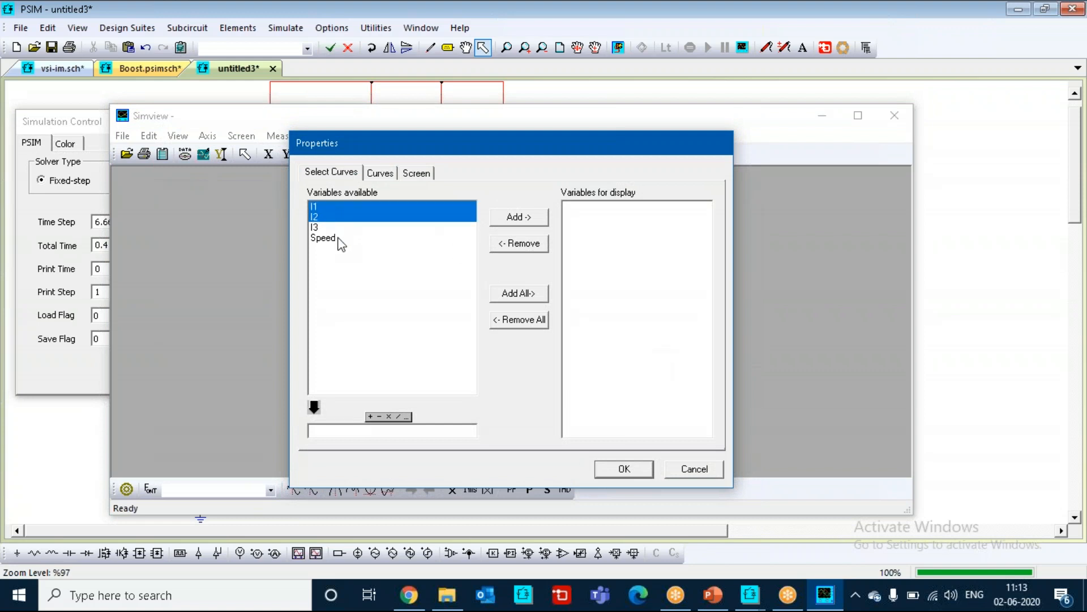
{"action": "left_click", "coordinate": [329, 228]}
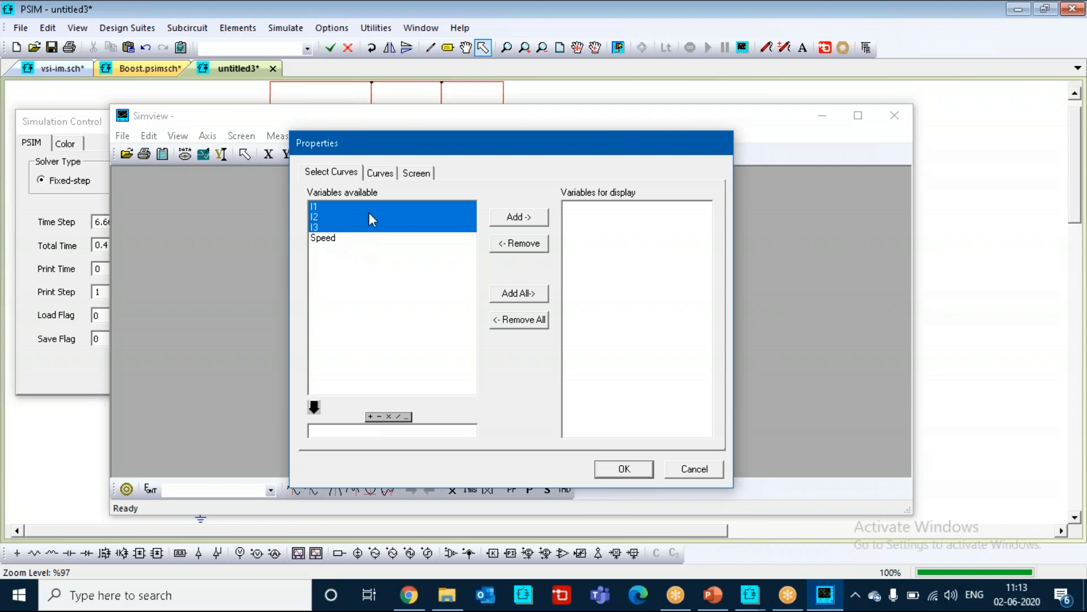
{"action": "left_click", "coordinate": [532, 220]}
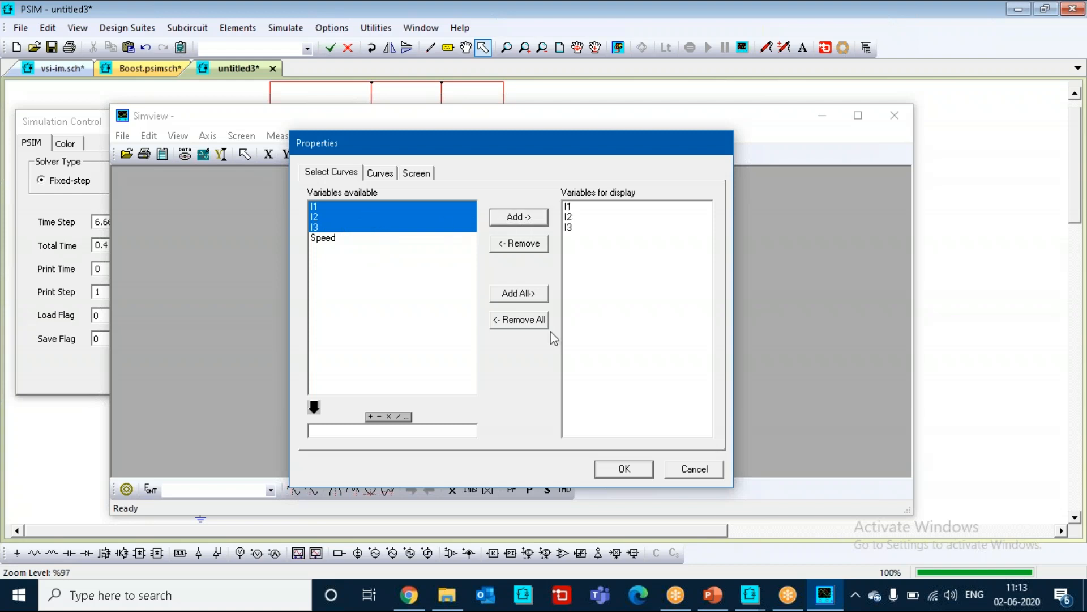
{"action": "left_click", "coordinate": [622, 469]}
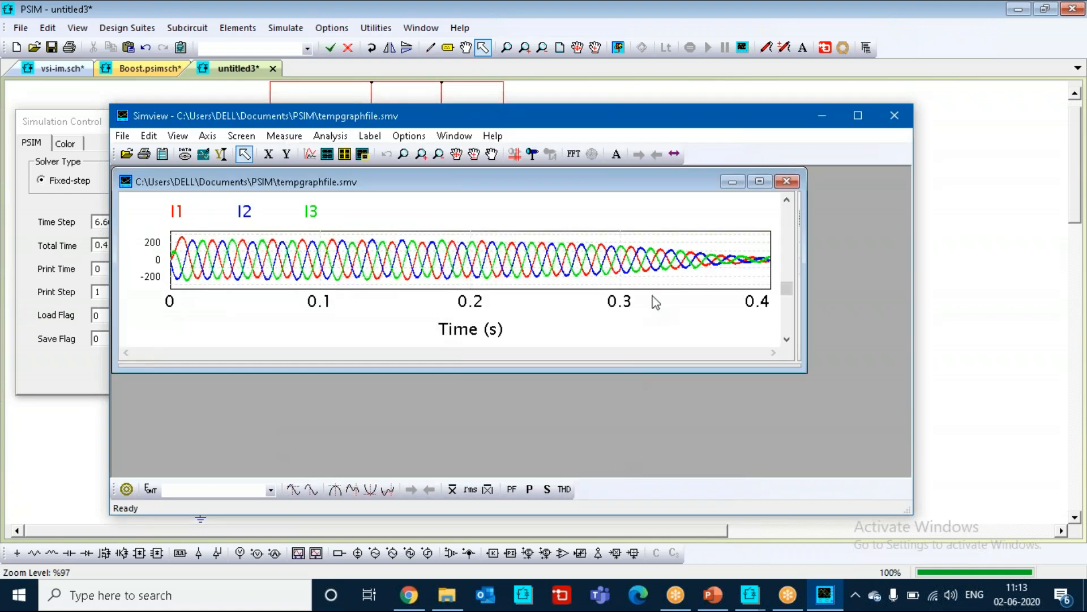
{"action": "left_click", "coordinate": [759, 181]}
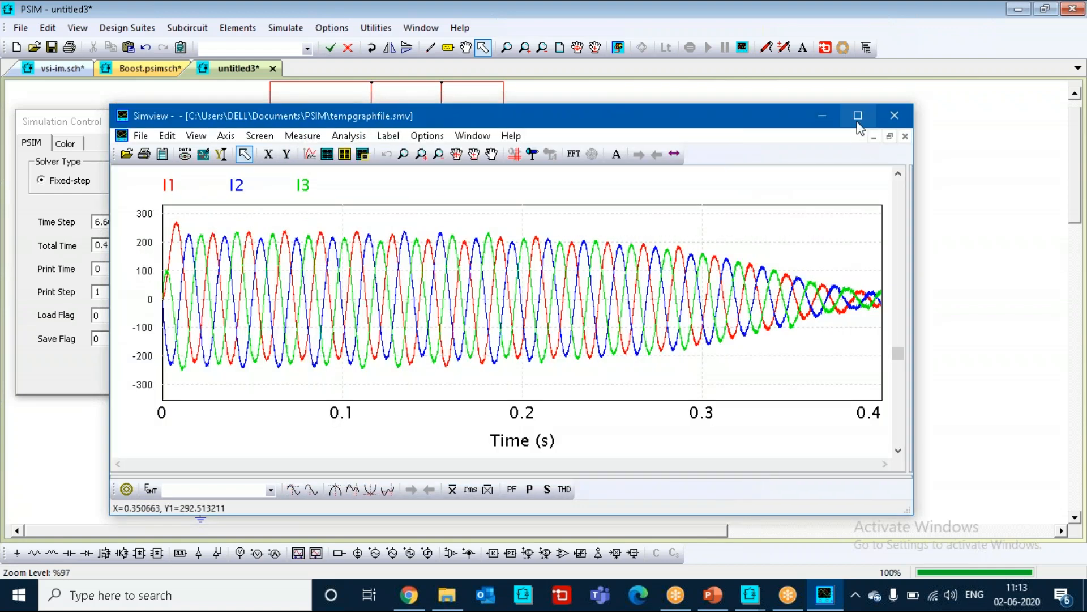
{"action": "left_click", "coordinate": [858, 116]}
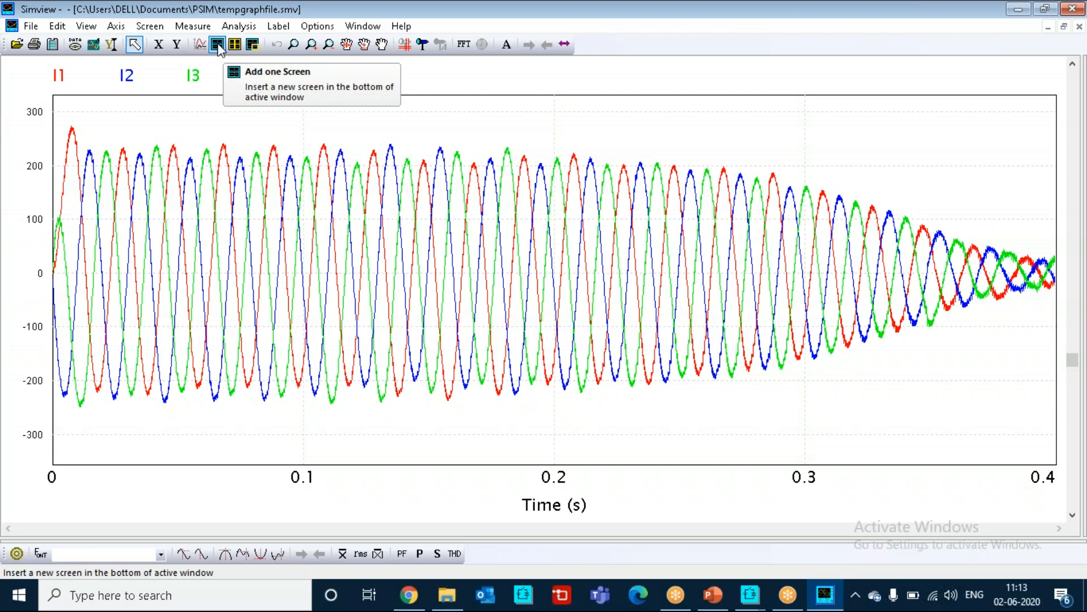
- Add a second screen below the phase-current graph, plot Speed in it, and close Simview
{"action": "left_click", "coordinate": [218, 45]}
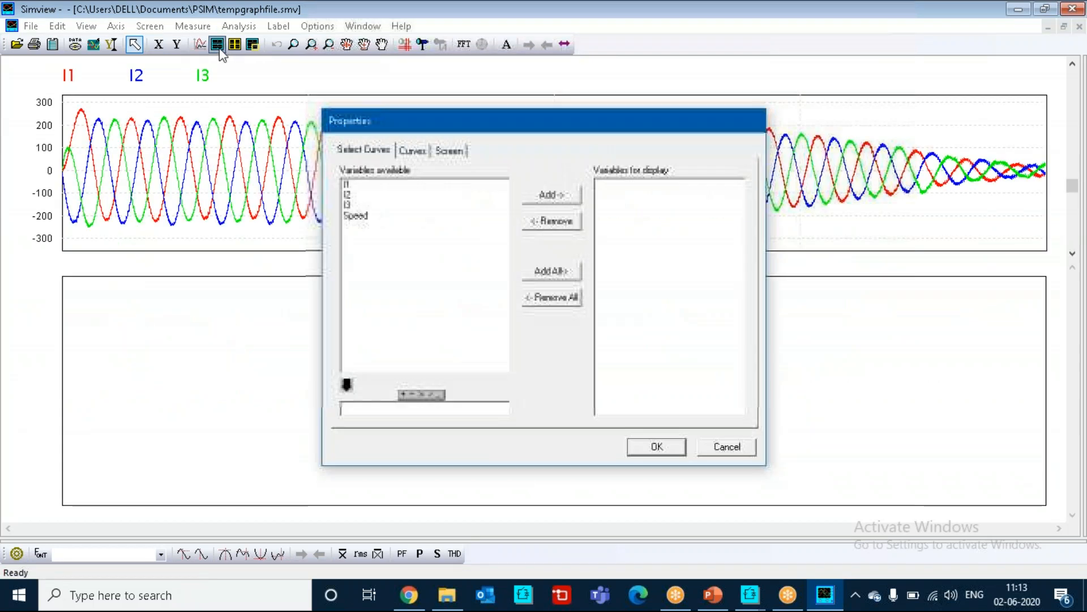
{"action": "left_click", "coordinate": [402, 215]}
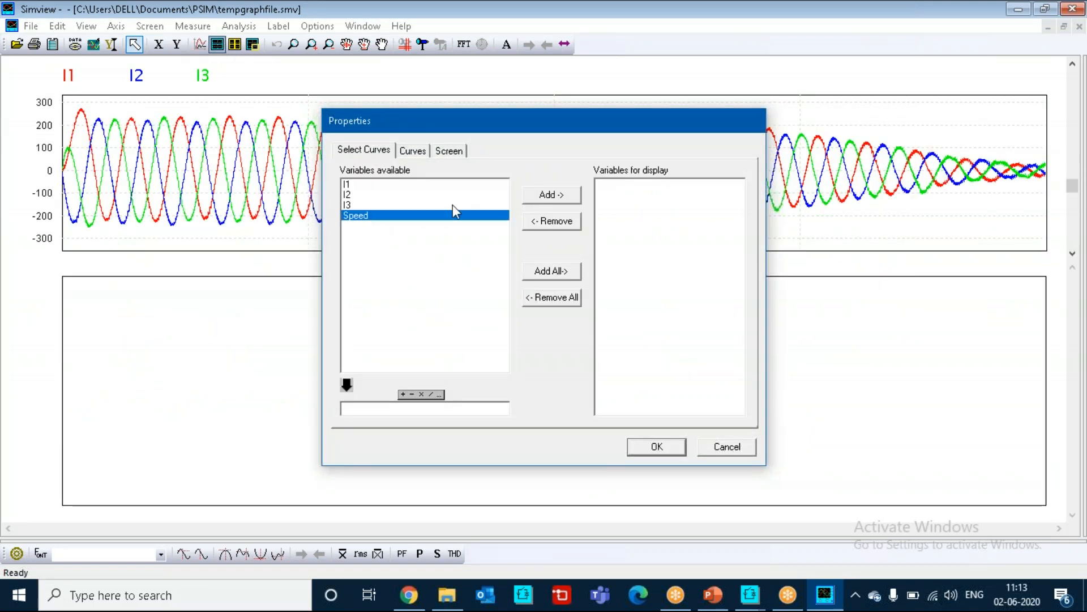
{"action": "left_click", "coordinate": [545, 194]}
{"action": "left_click", "coordinate": [656, 446]}
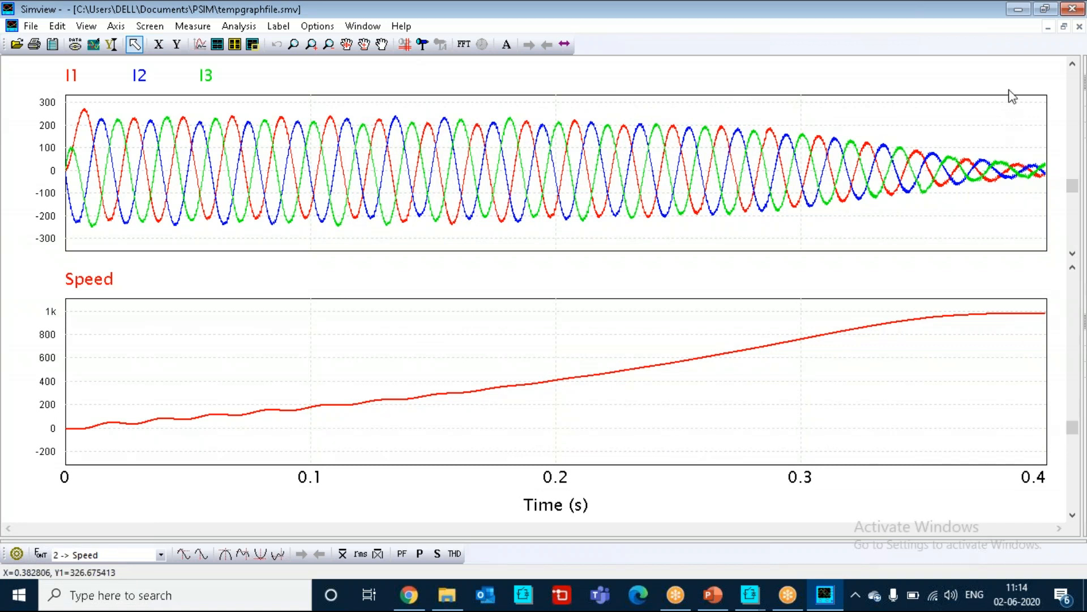
{"action": "left_click", "coordinate": [1073, 9]}
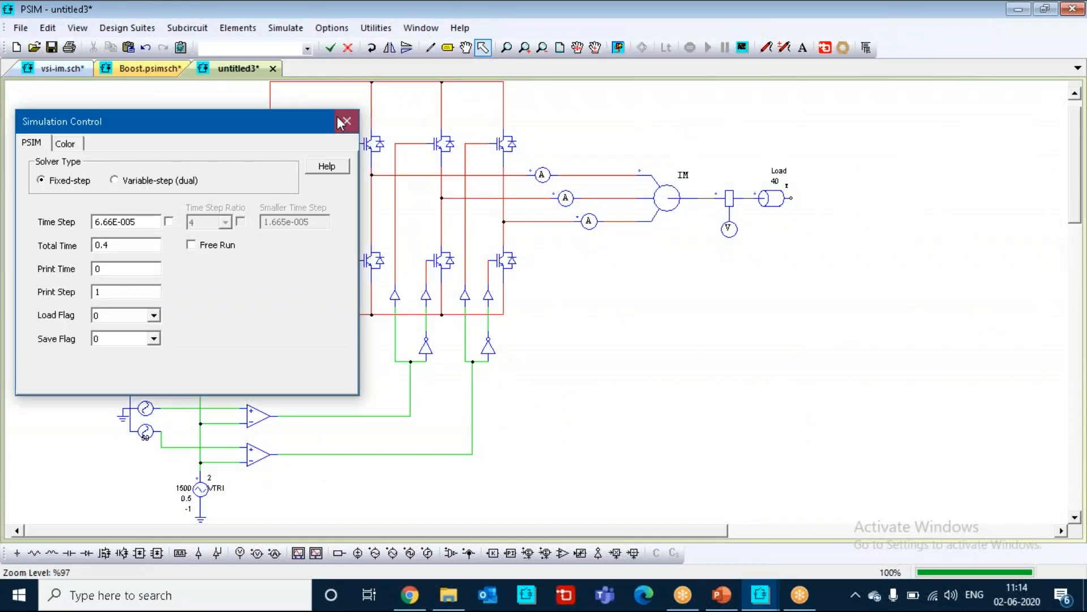
- Close the Simulation Control, reopen the results in Simview with I1, I2 and I3 in a maximized graph, examine them and close Simview
{"action": "left_click", "coordinate": [347, 119]}
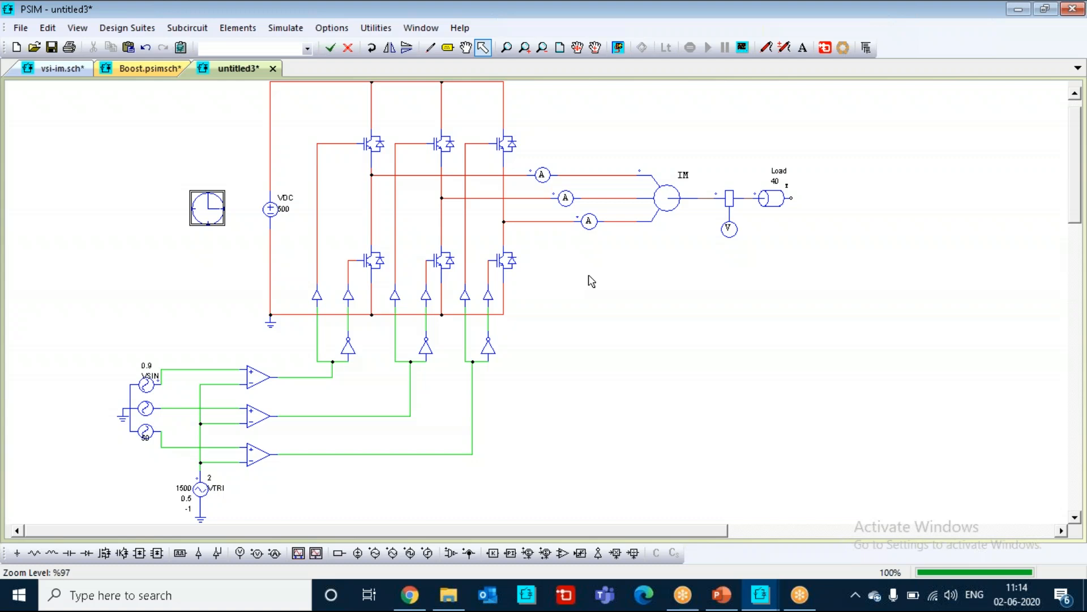
{"action": "left_click", "coordinate": [744, 48]}
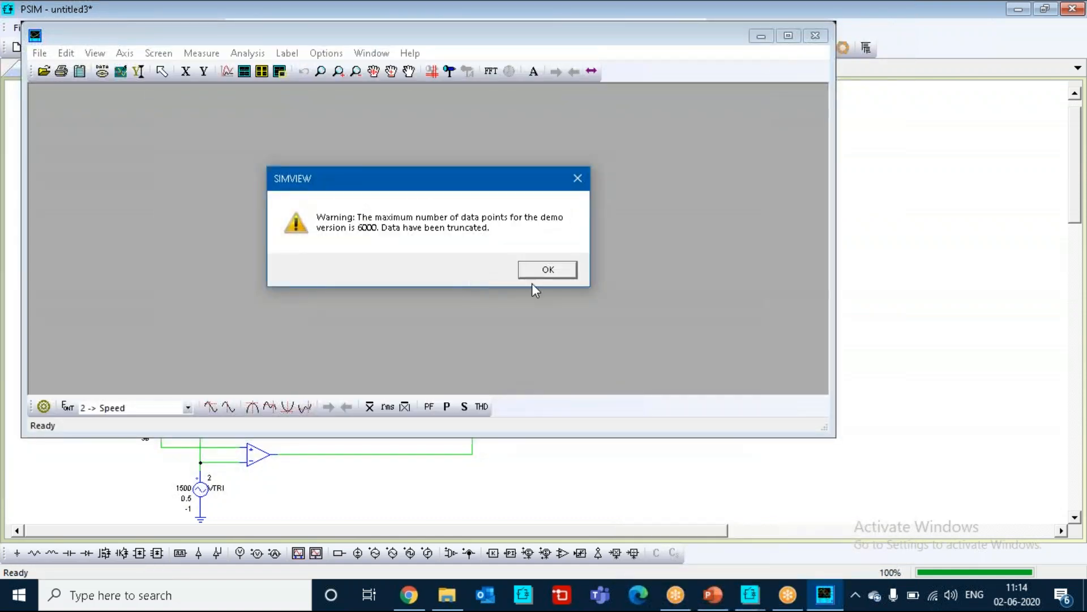
{"action": "left_click", "coordinate": [573, 271]}
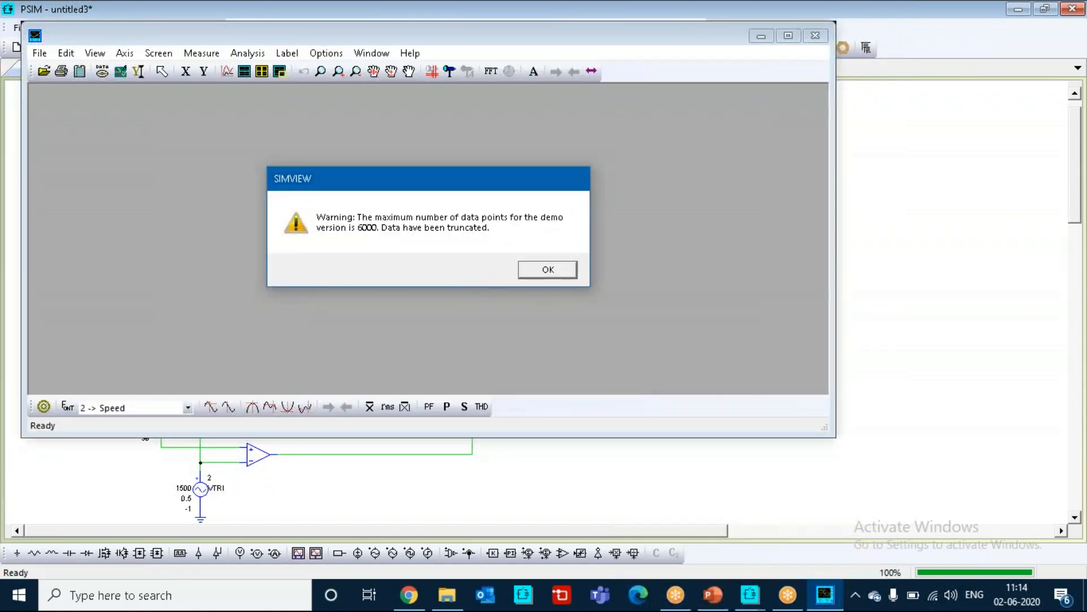
{"action": "left_click", "coordinate": [238, 124]}
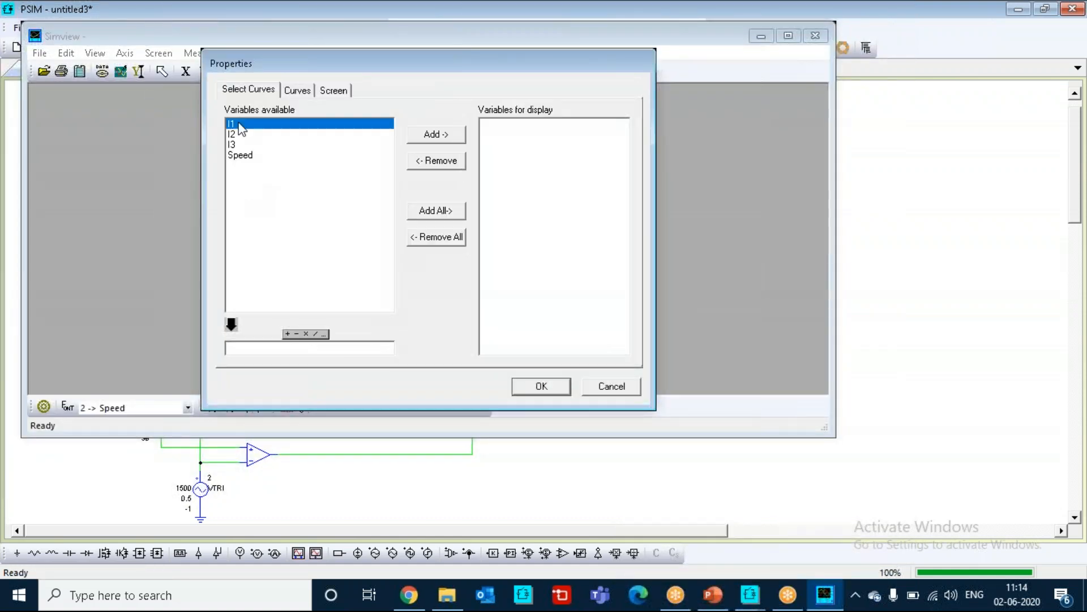
{"action": "left_click", "coordinate": [243, 135], "text": "ctrl"}
{"action": "left_click", "coordinate": [255, 145], "text": "ctrl"}
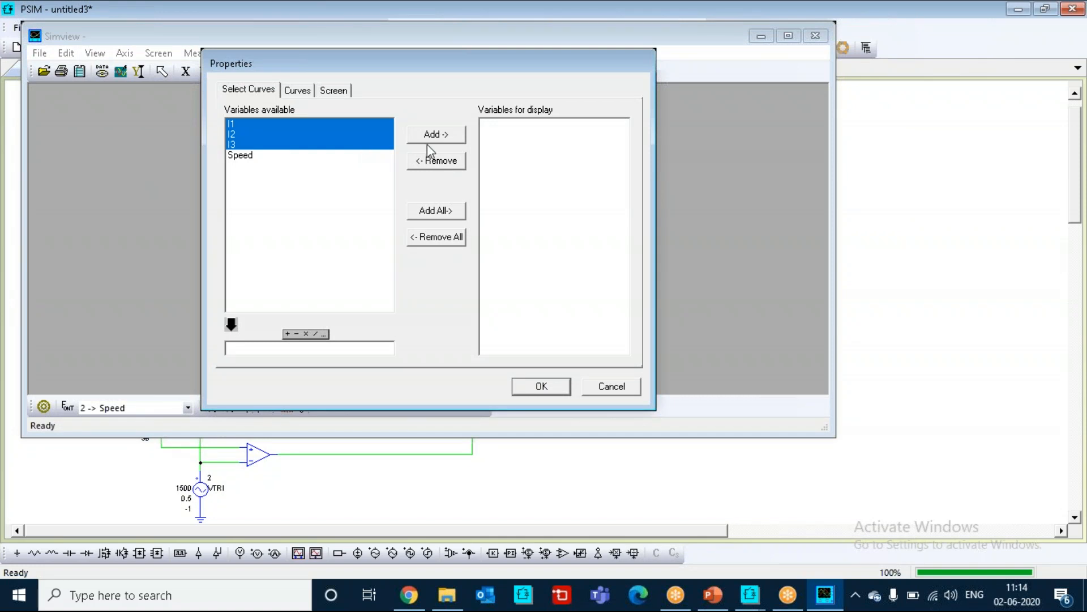
{"action": "left_click", "coordinate": [447, 136]}
{"action": "left_click", "coordinate": [542, 386]}
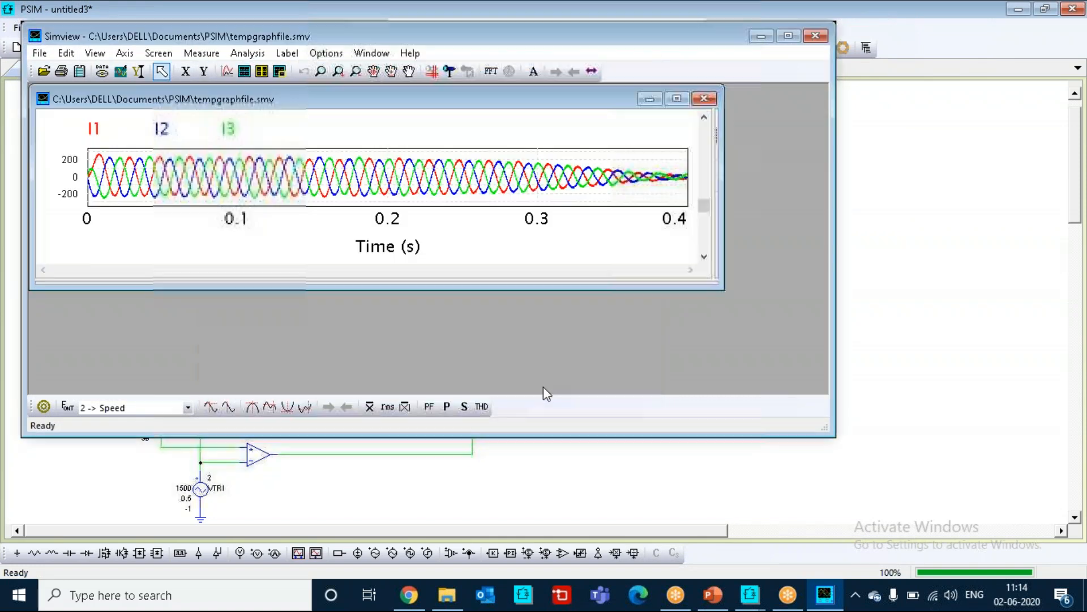
{"action": "left_click", "coordinate": [676, 99]}
{"action": "left_click", "coordinate": [775, 30]}
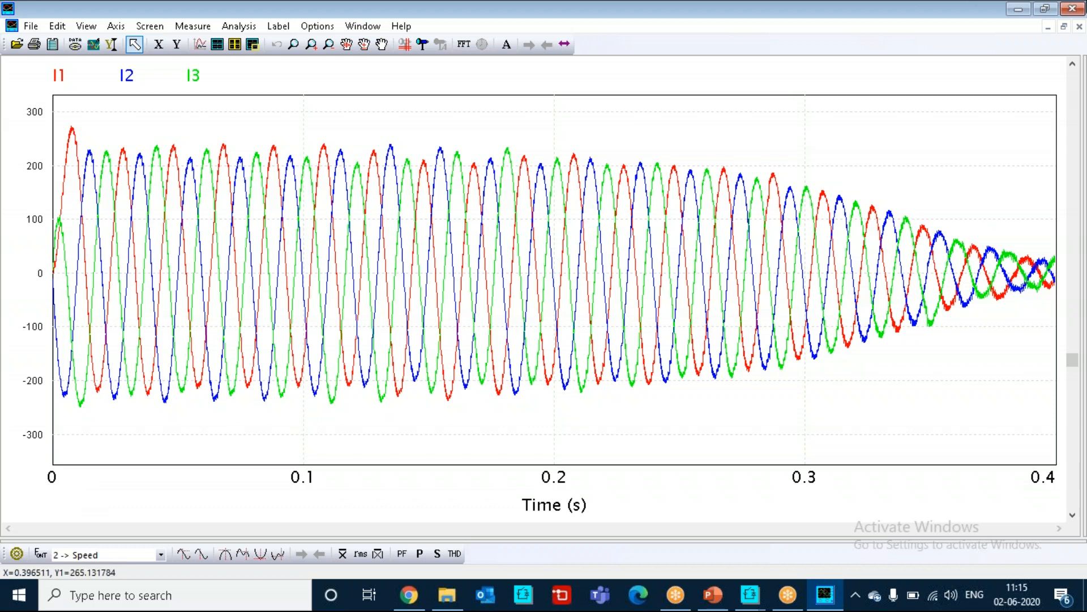
{"action": "left_click", "coordinate": [1073, 9]}
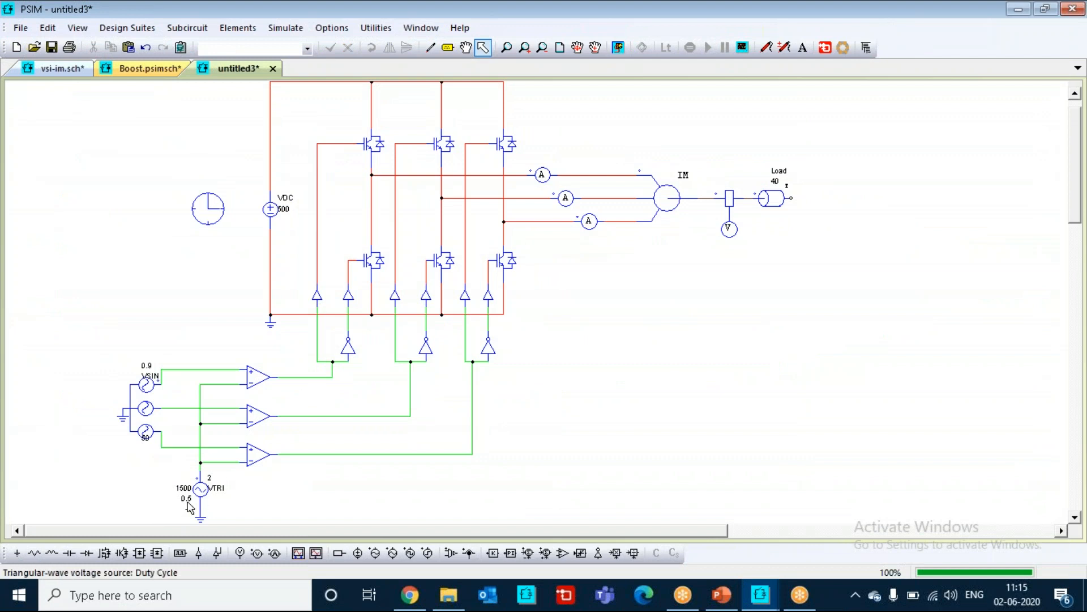
- Review the parameters of the triangular carrier source VTRI, the DC source VDC and the constant-torque mechanical load
{"action": "double_click", "coordinate": [204, 486]}
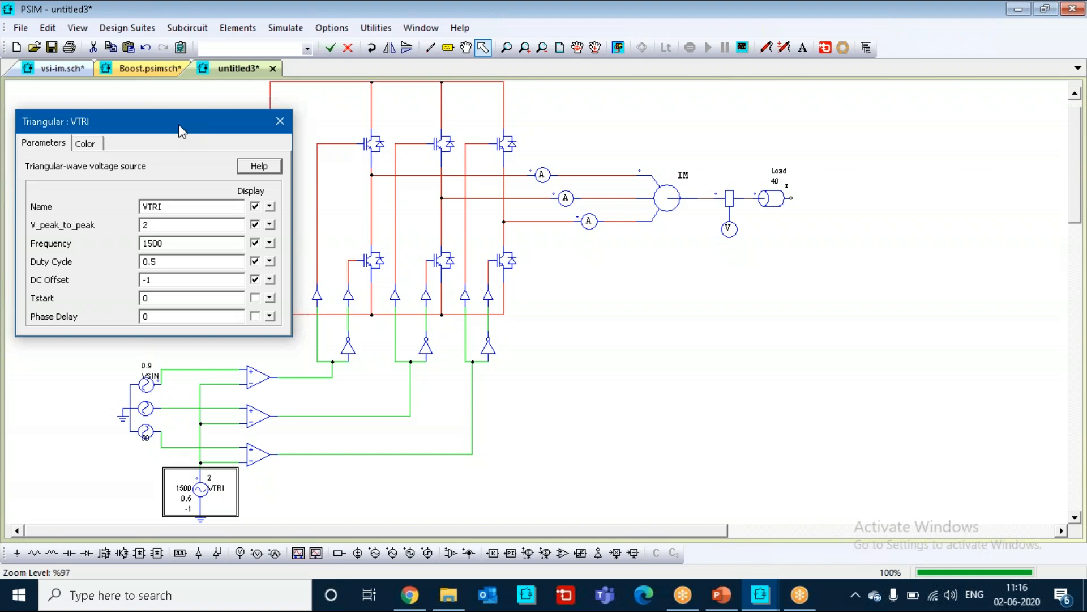
{"action": "left_click", "coordinate": [280, 122]}
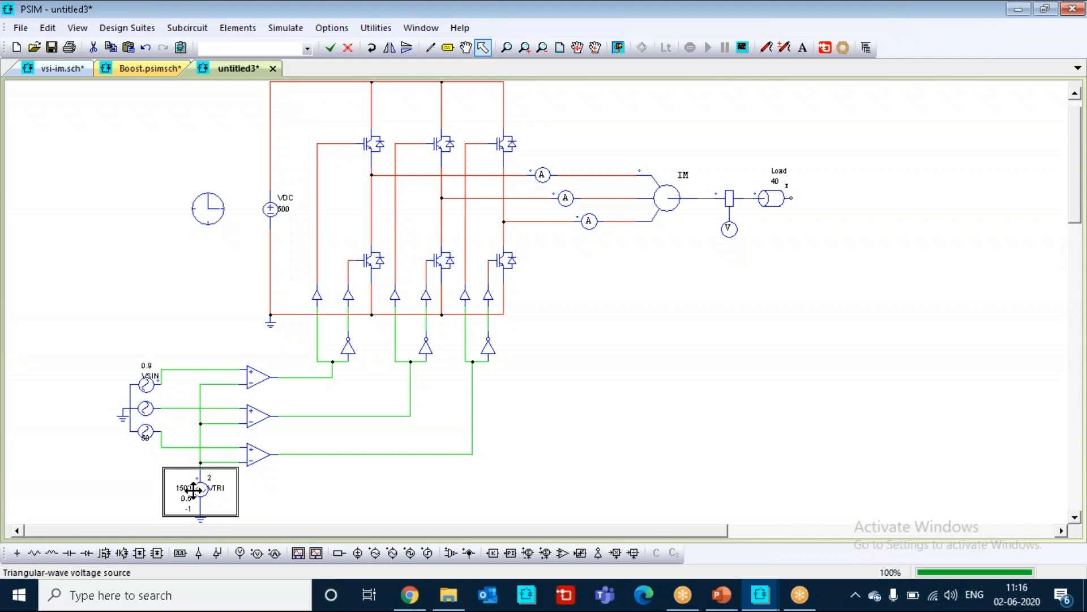
{"action": "left_click", "coordinate": [342, 486]}
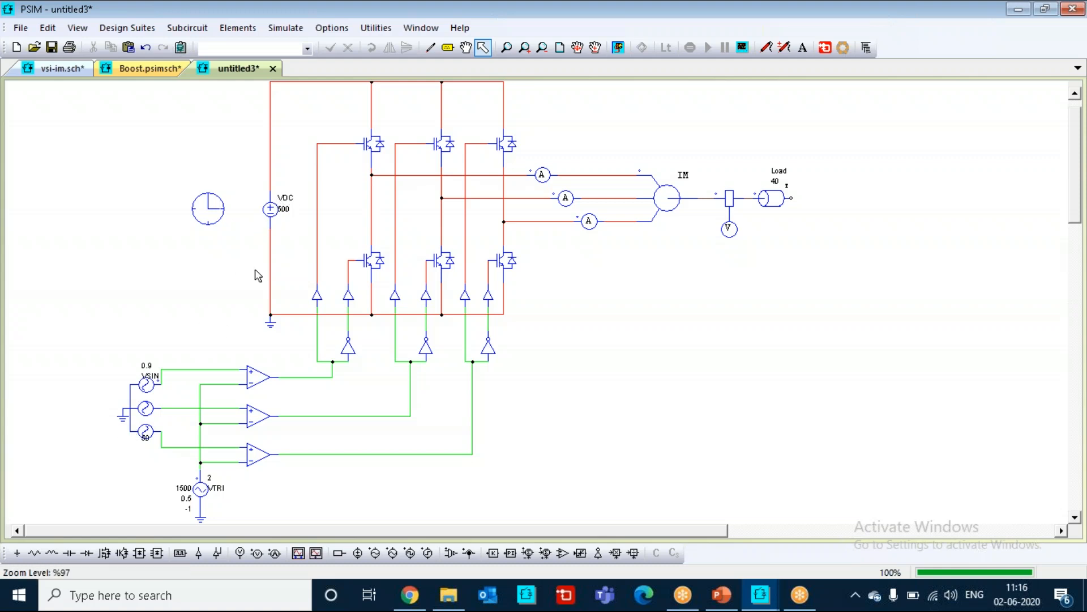
{"action": "double_click", "coordinate": [270, 213]}
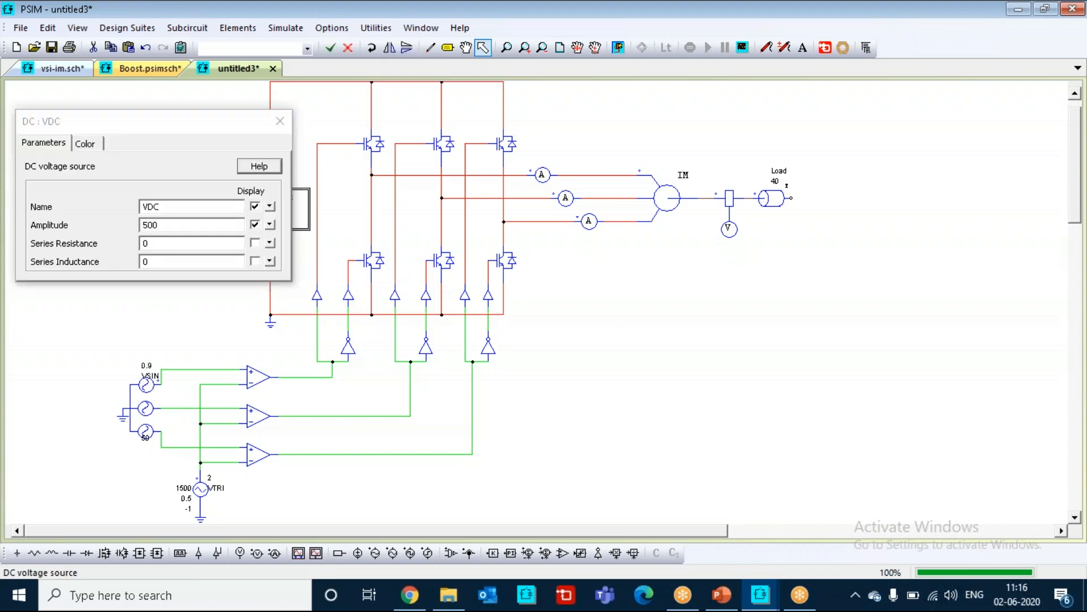
{"action": "left_click", "coordinate": [280, 121]}
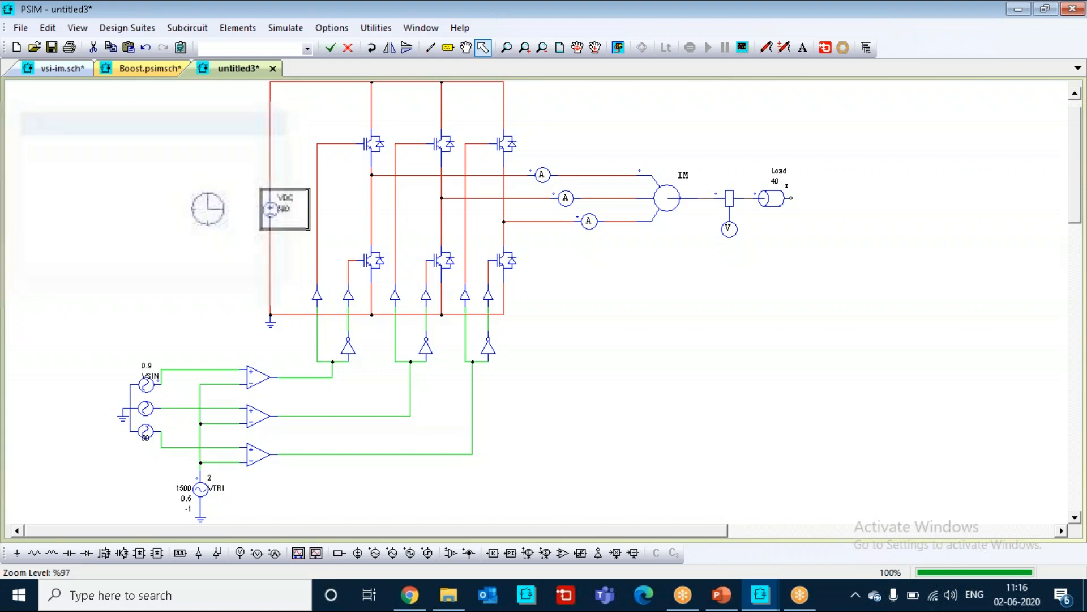
{"action": "double_click", "coordinate": [779, 211]}
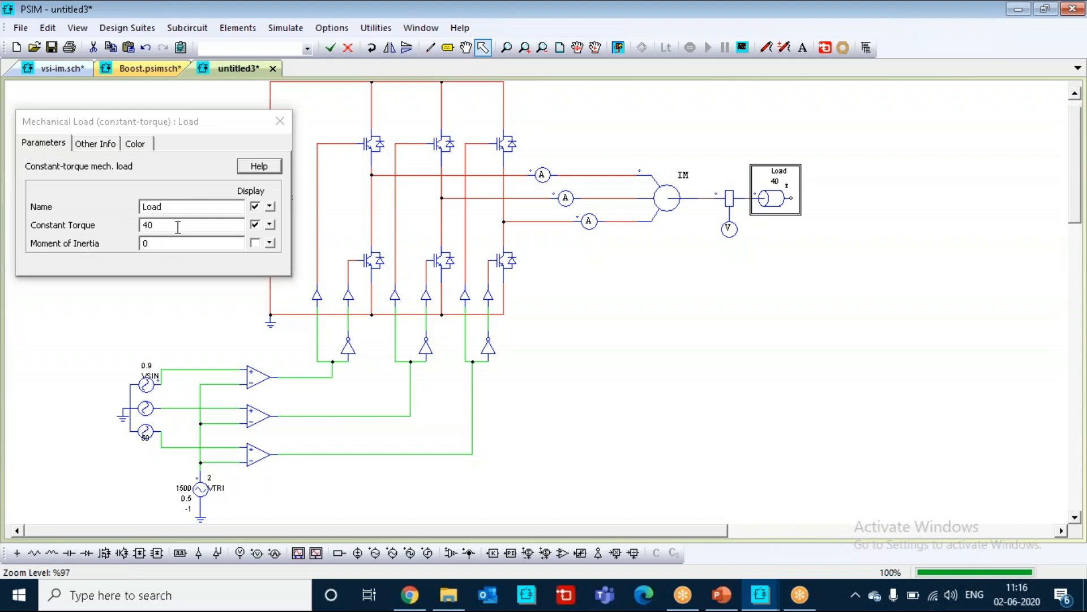
{"action": "left_click", "coordinate": [283, 122]}
- Review the parameters of the three-phase sine source VSIN and compare them with the triangular source VTRI
{"action": "left_click", "coordinate": [128, 437]}
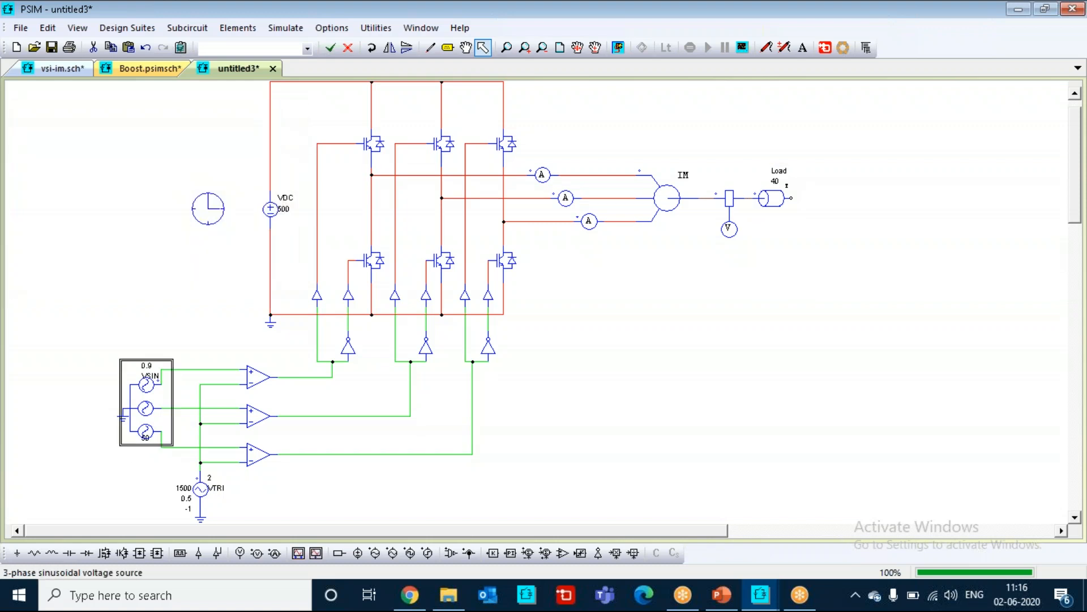
{"action": "double_click", "coordinate": [129, 435]}
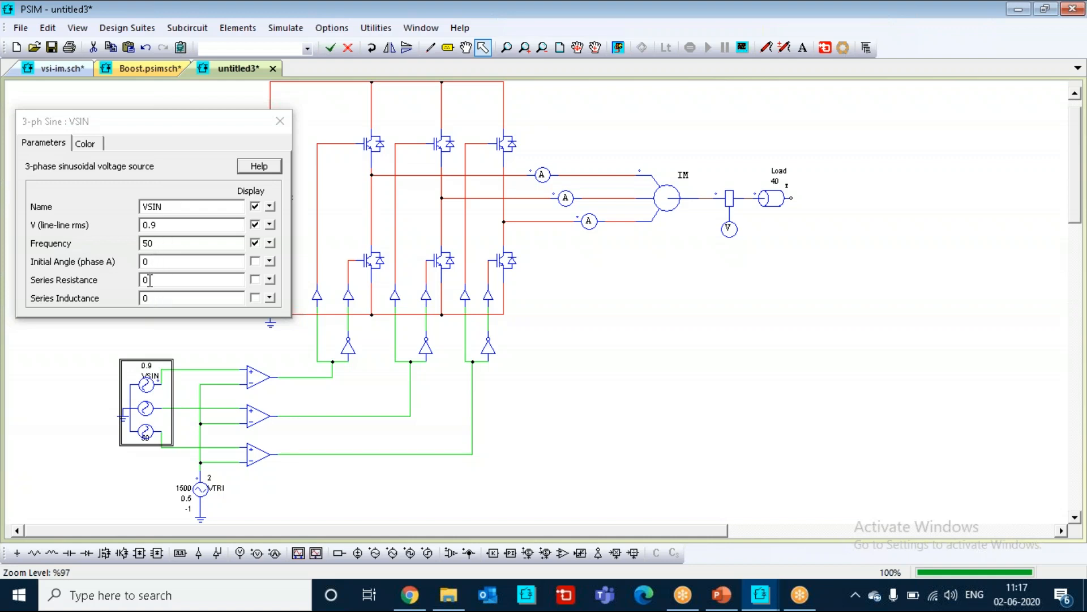
{"action": "left_click", "coordinate": [280, 121]}
{"action": "double_click", "coordinate": [202, 488]}
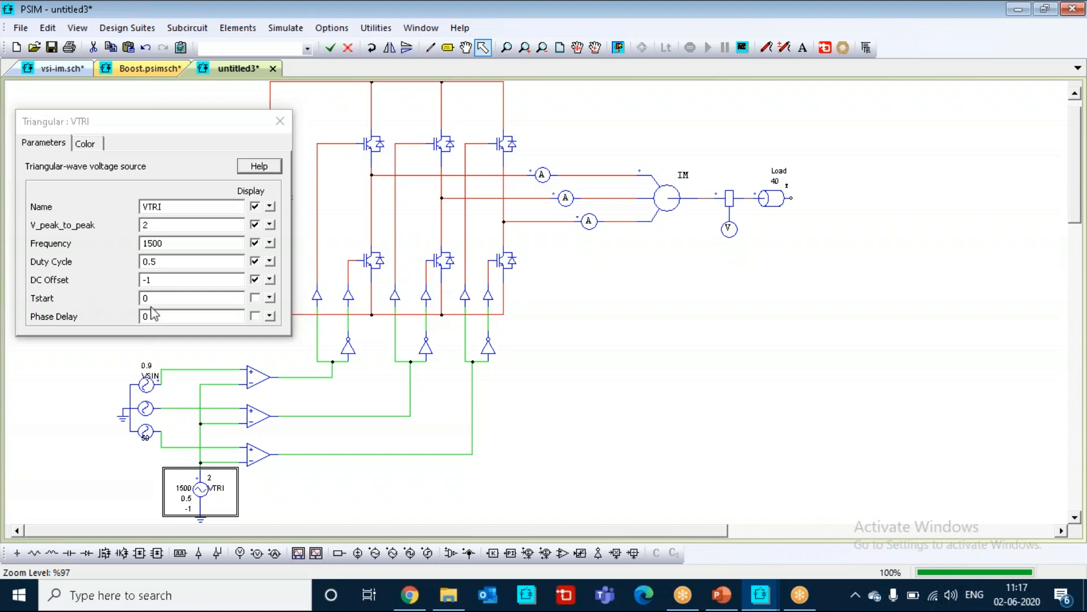
{"action": "left_click", "coordinate": [279, 122]}
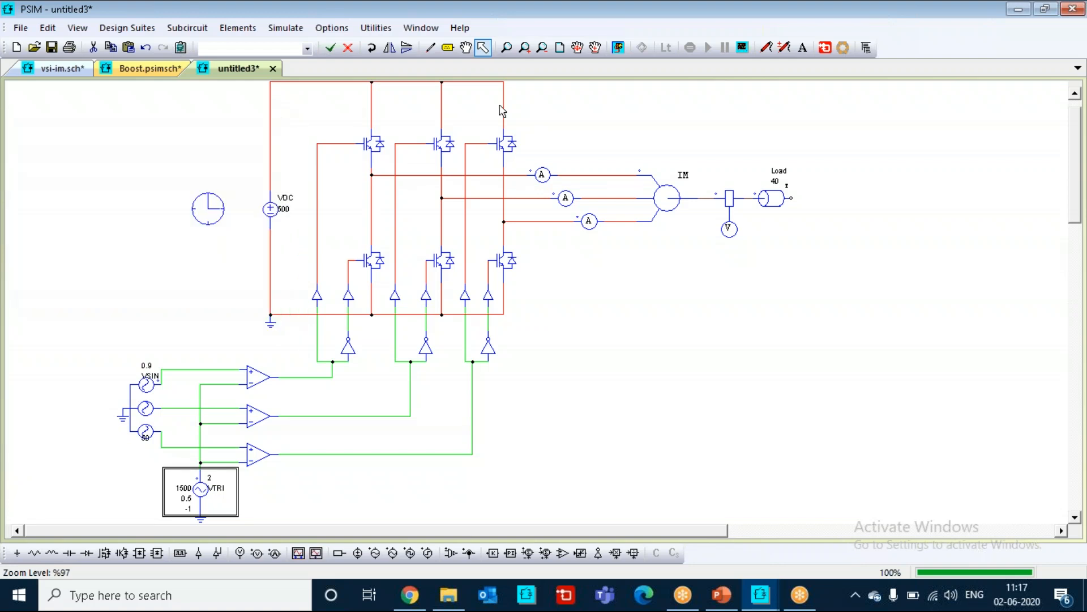
- Run the simulation, plot I1, I2 and I3 in a maximized Simview graph, and close Simview after examining the currents
{"action": "left_click", "coordinate": [623, 53]}
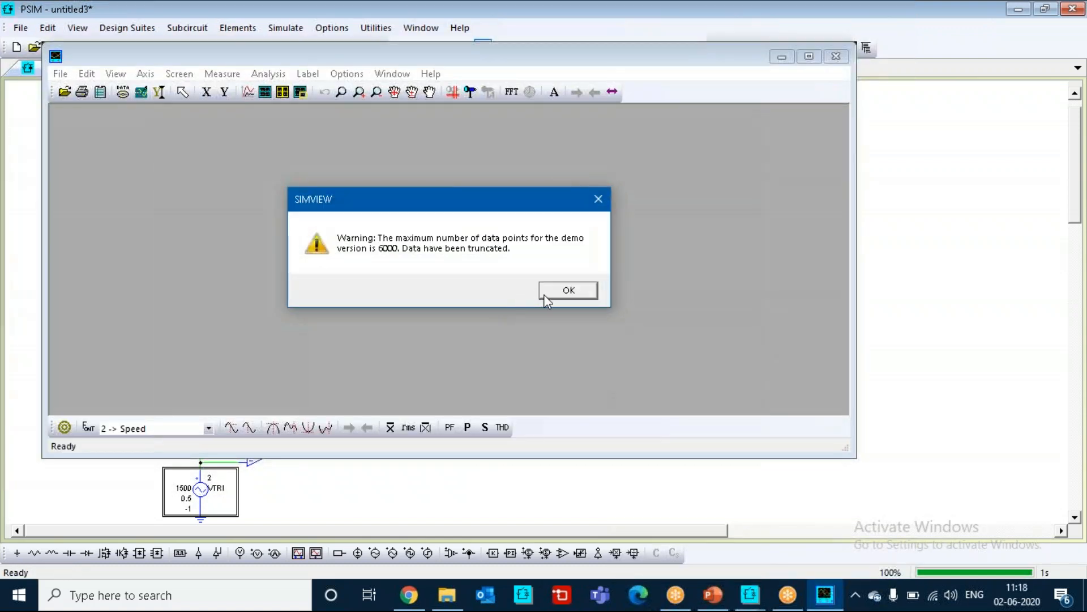
{"action": "left_click", "coordinate": [566, 290]}
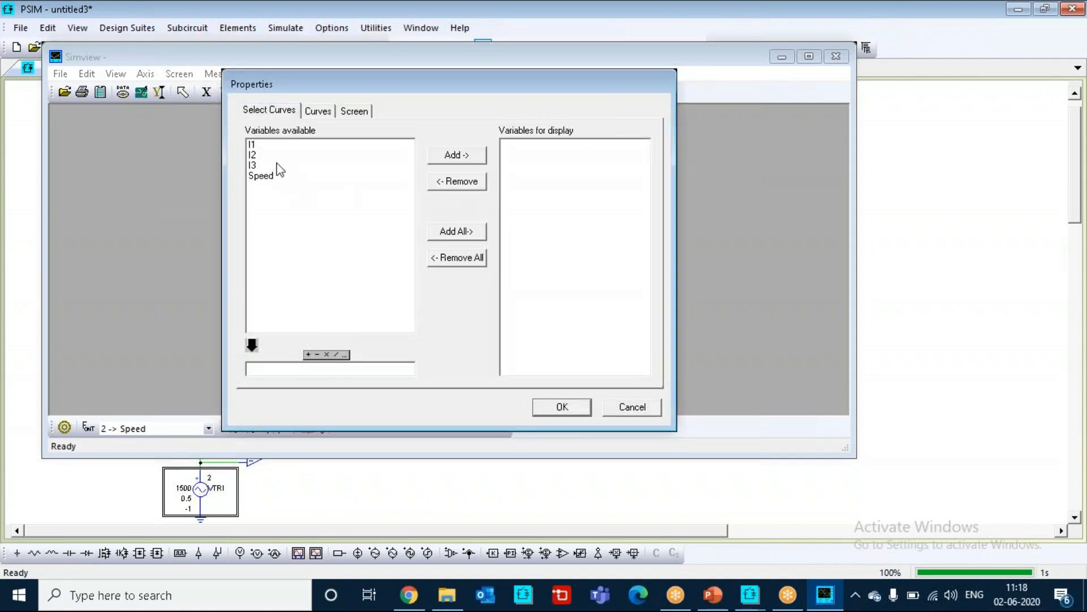
{"action": "left_click", "coordinate": [265, 146]}
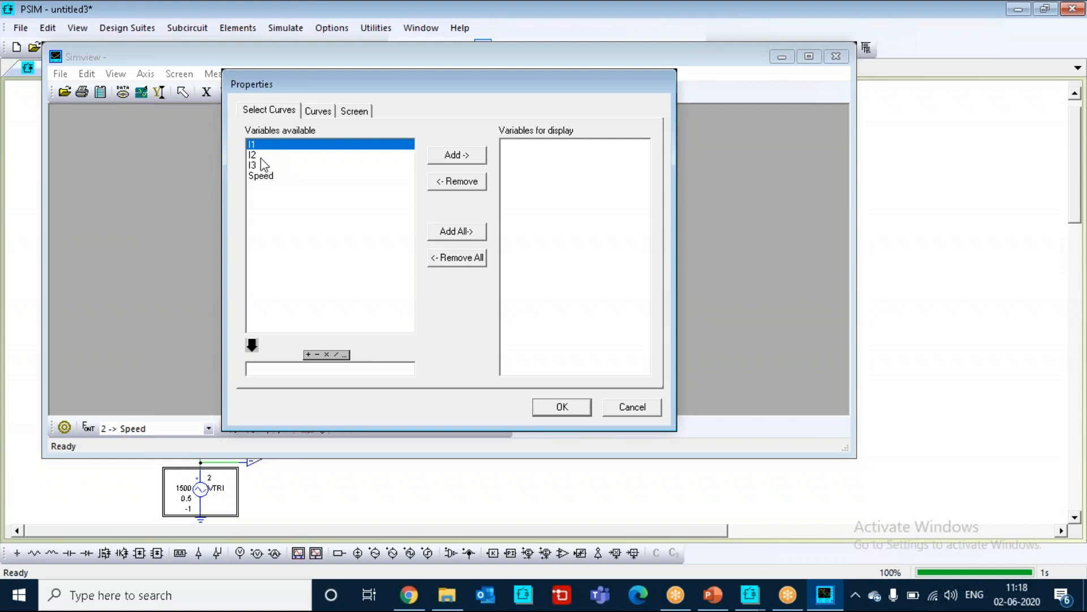
{"action": "left_click", "coordinate": [256, 156], "text": "shift"}
{"action": "left_click", "coordinate": [262, 165], "text": "shift"}
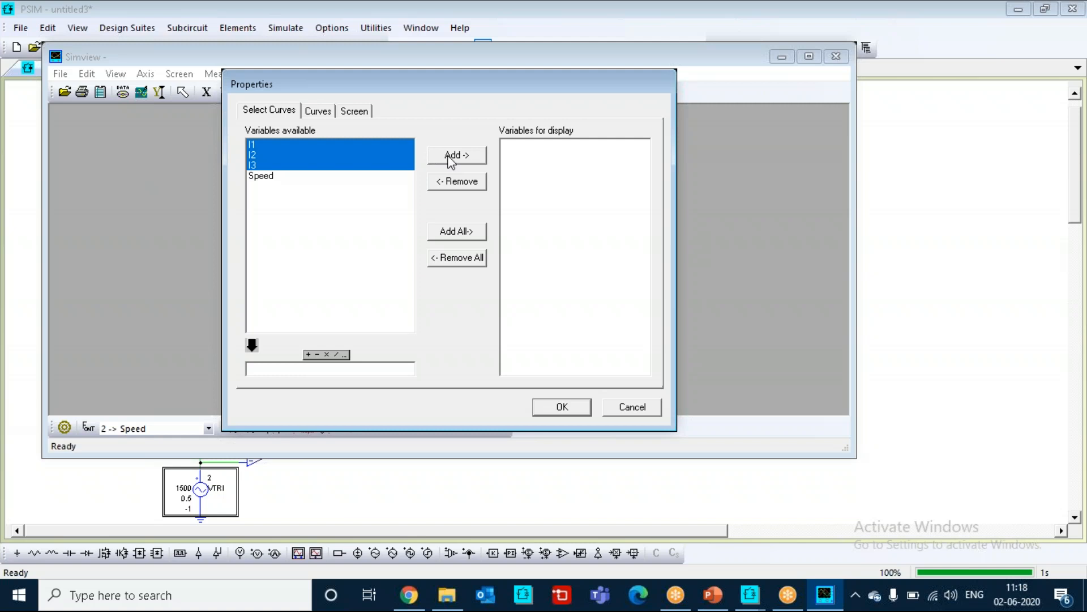
{"action": "left_click", "coordinate": [452, 160]}
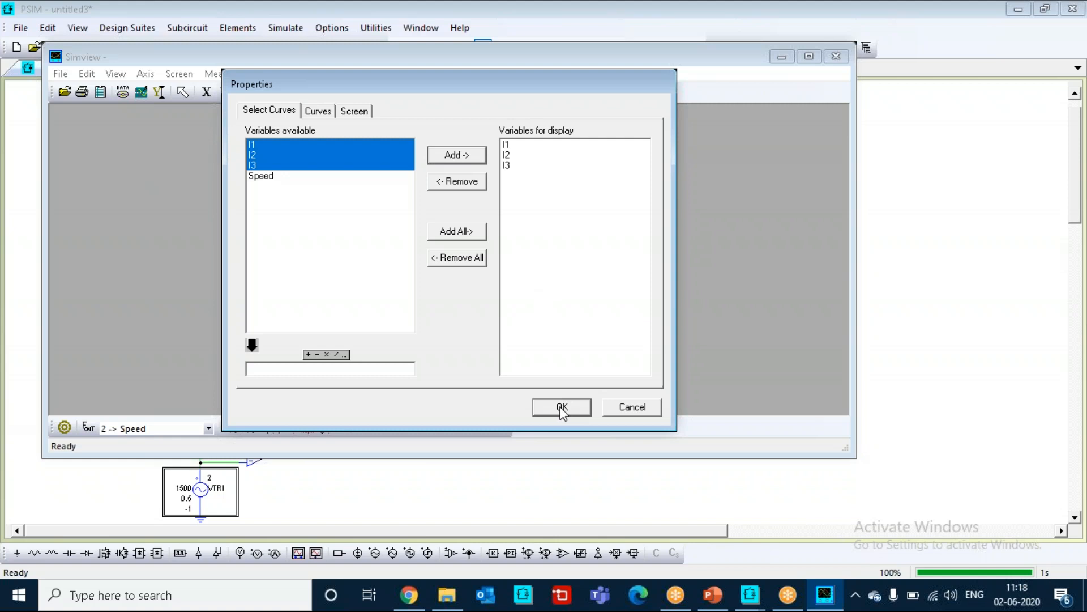
{"action": "left_click", "coordinate": [562, 408]}
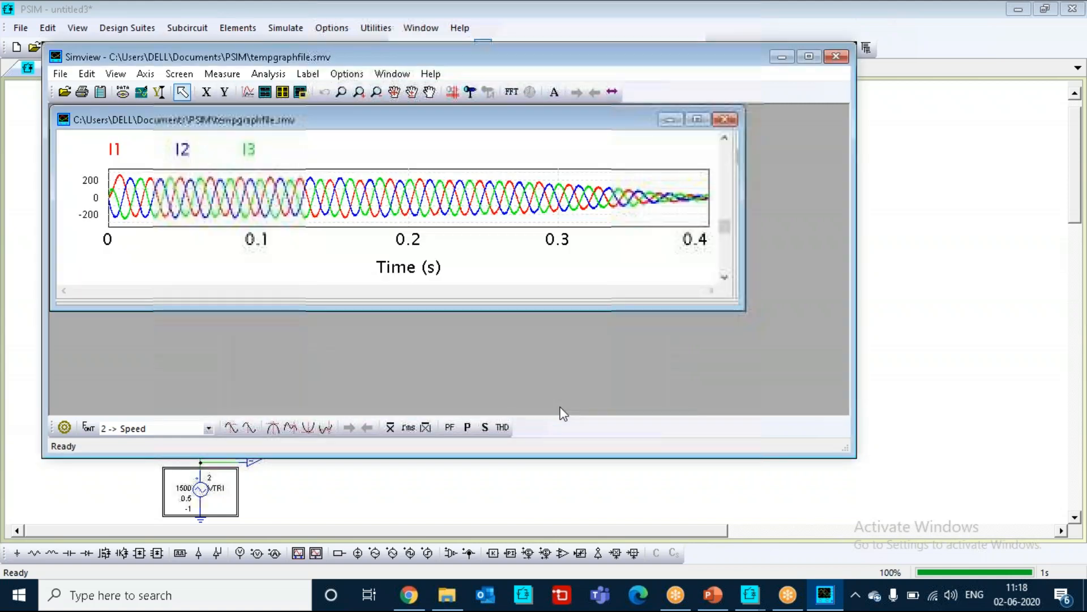
{"action": "left_click", "coordinate": [697, 124]}
{"action": "double_click", "coordinate": [784, 59]}
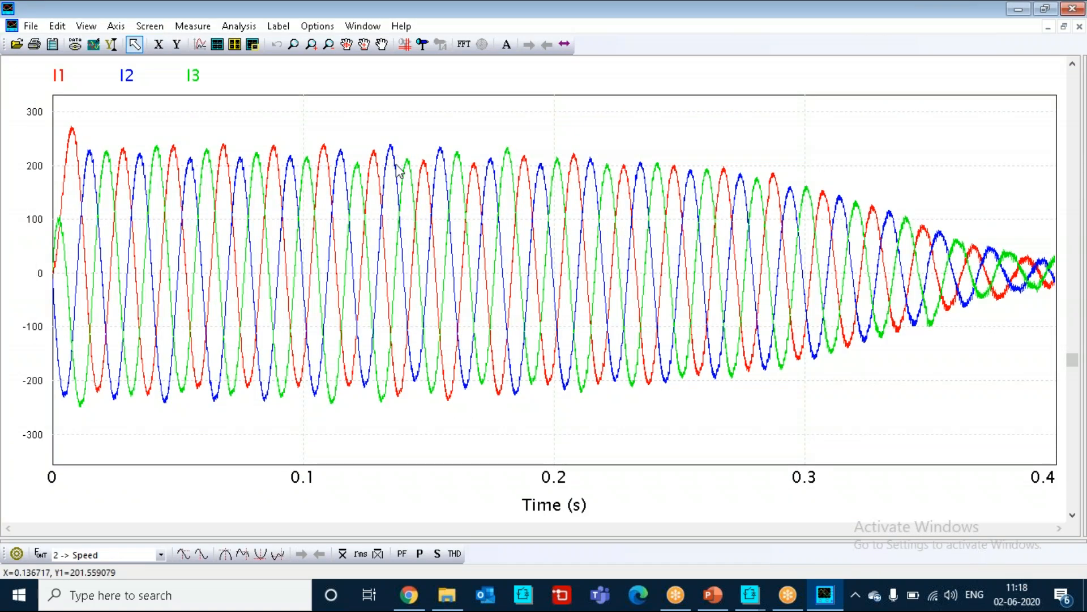
{"action": "left_click", "coordinate": [1073, 9]}
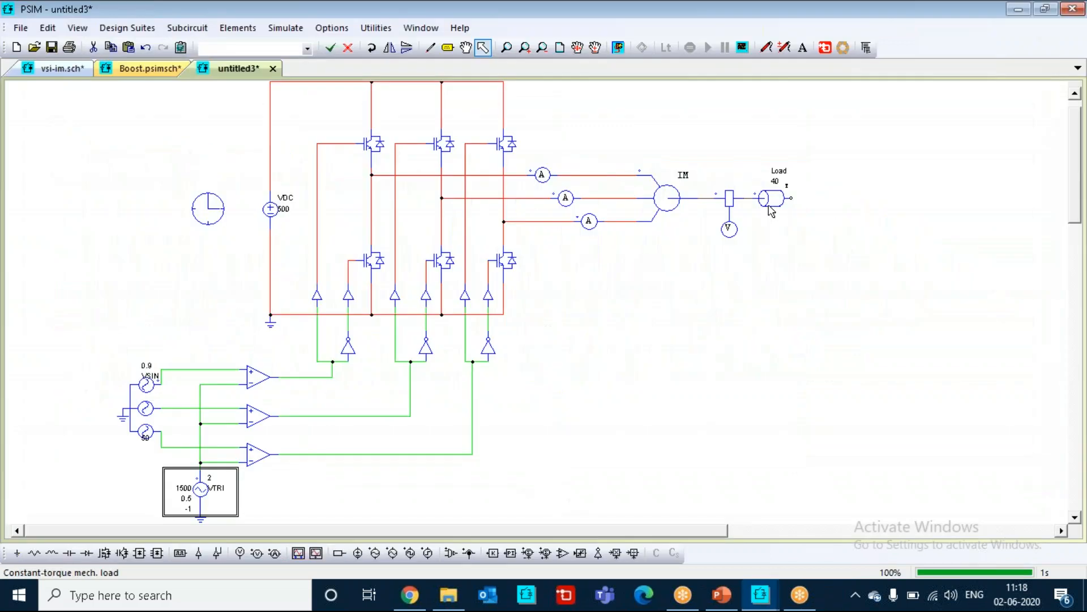
- Examine the speed sensor, its voltage probe and the mechanical load connected to the induction motor shaft
{"action": "left_click", "coordinate": [706, 133]}
{"action": "left_click_drag", "start_coordinate": [685, 124], "coordinate": [808, 252]}
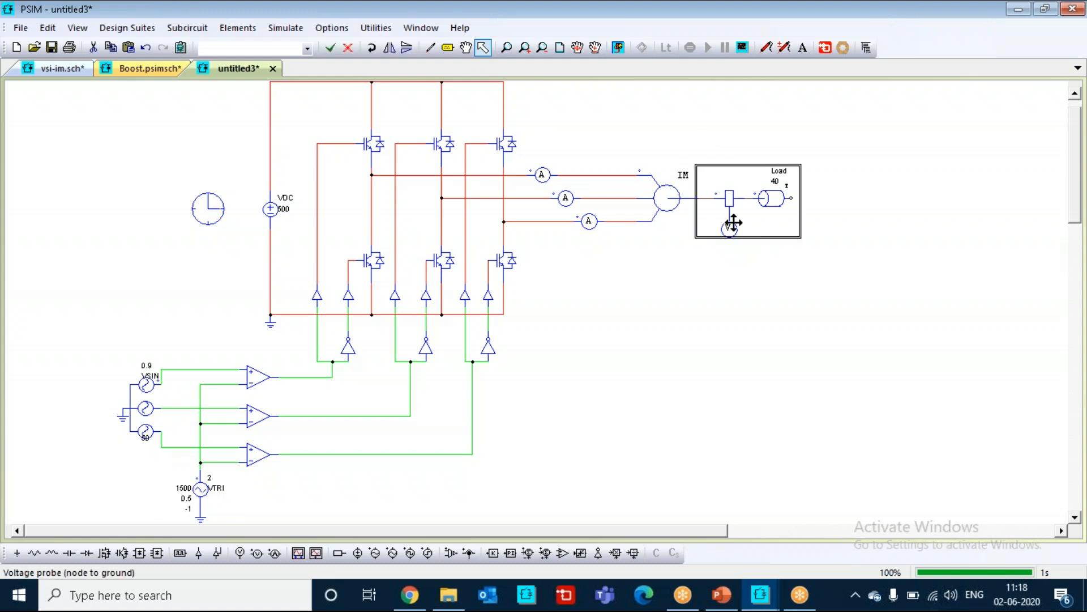
{"action": "left_click", "coordinate": [679, 269]}
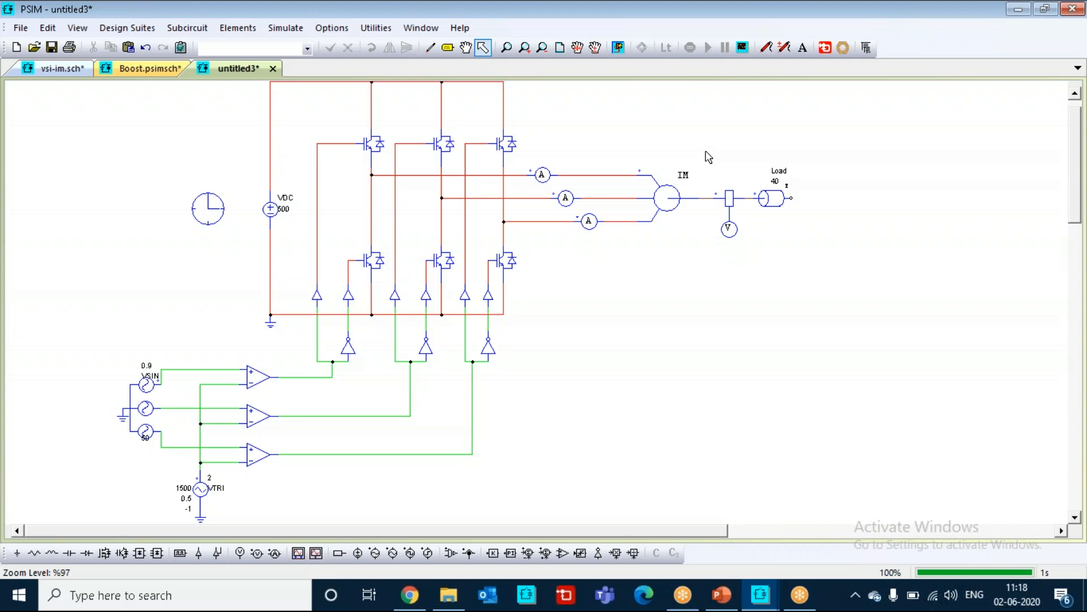
{"action": "left_click", "coordinate": [729, 197]}
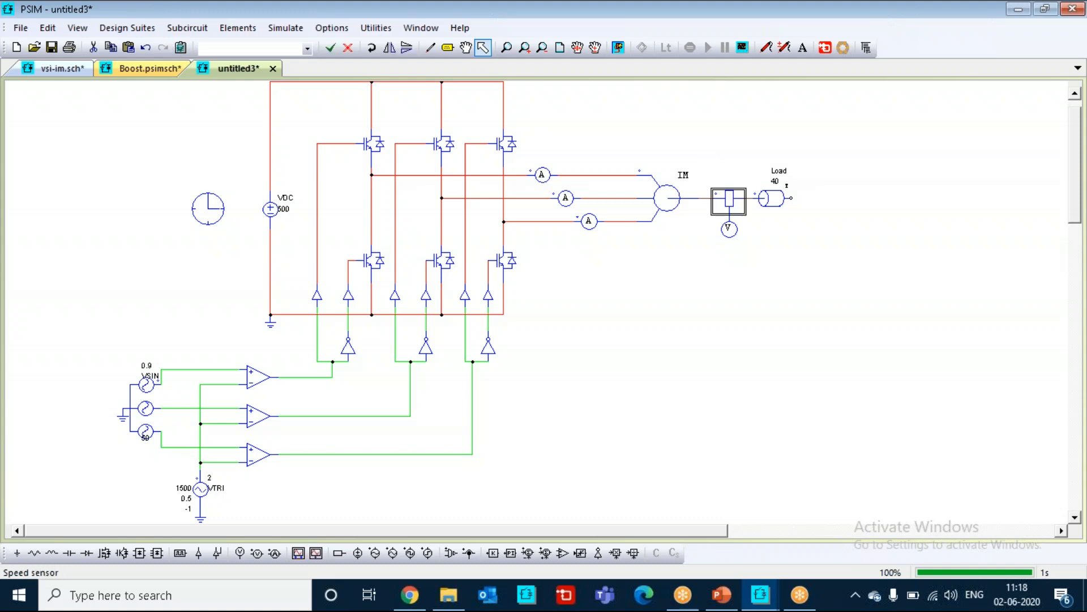
{"action": "left_click", "coordinate": [770, 198]}
{"action": "left_click", "coordinate": [745, 229]}
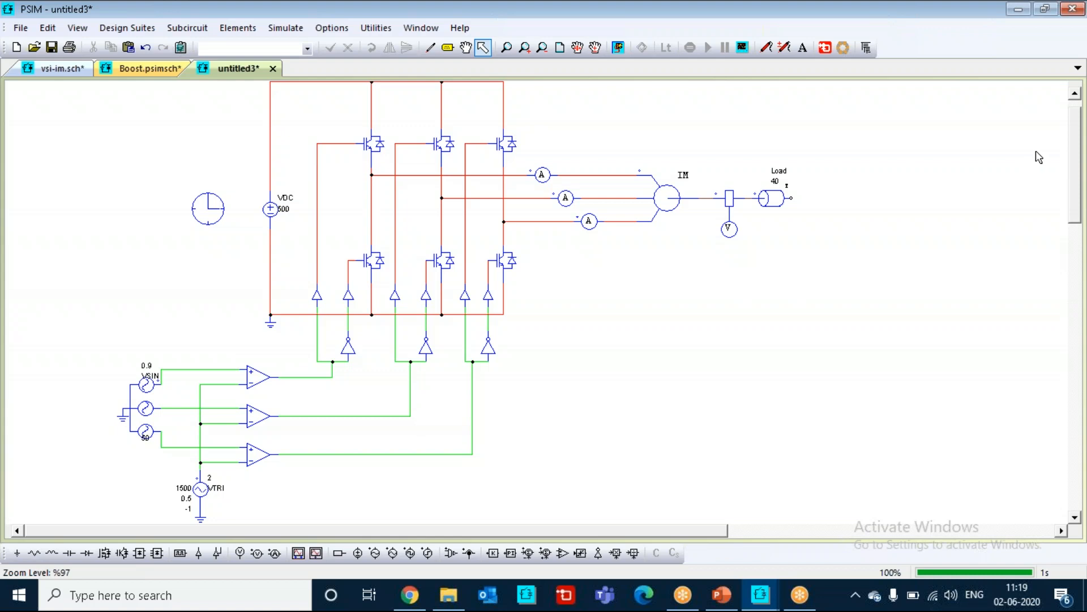
{"action": "mouse_move", "coordinate": [1076, 147]}
{"action": "left_mouse_down"}
{"action": "mouse_move", "coordinate": [1076, 155]}
{"action": "mouse_move", "coordinate": [1076, 135]}
{"action": "left_mouse_up"}
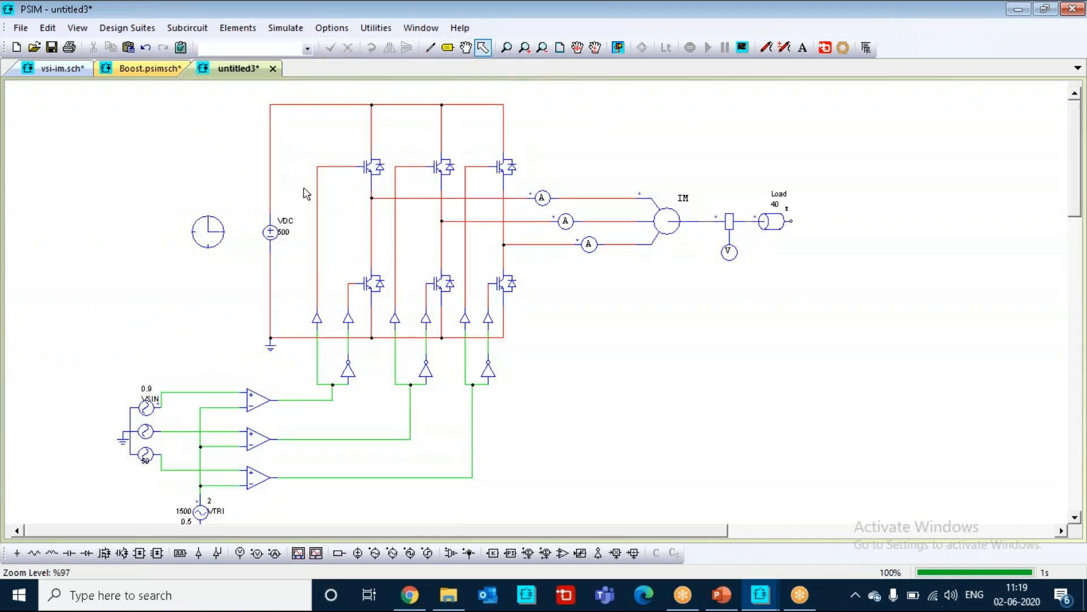
- Check the Simulation Control settings, then run the simulation and view the phase currents I1, I2 and I3 in Simview
{"action": "double_click", "coordinate": [209, 238]}
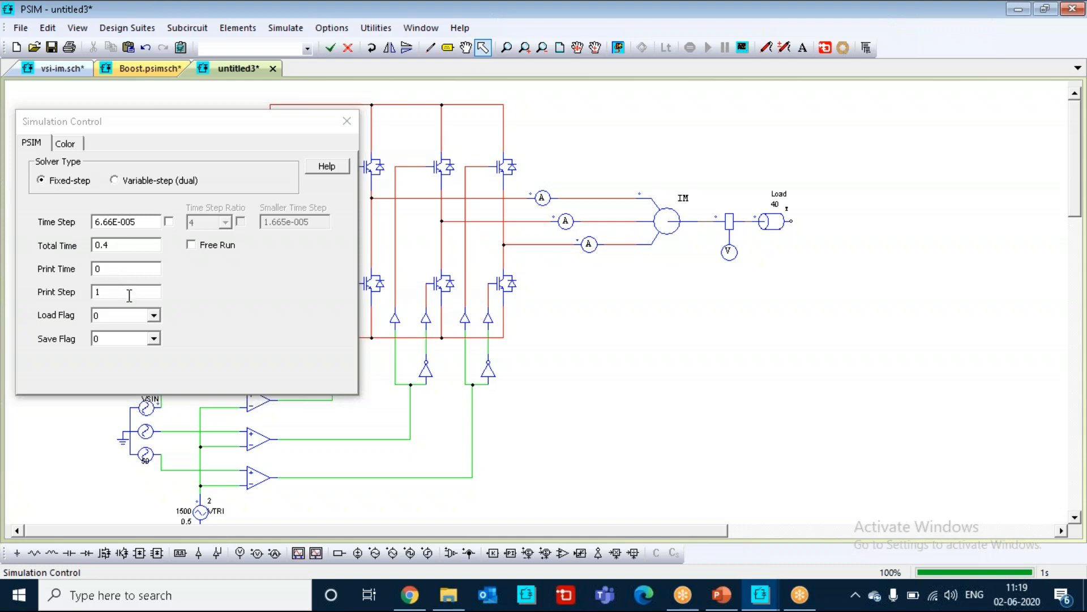
{"action": "left_click", "coordinate": [344, 126]}
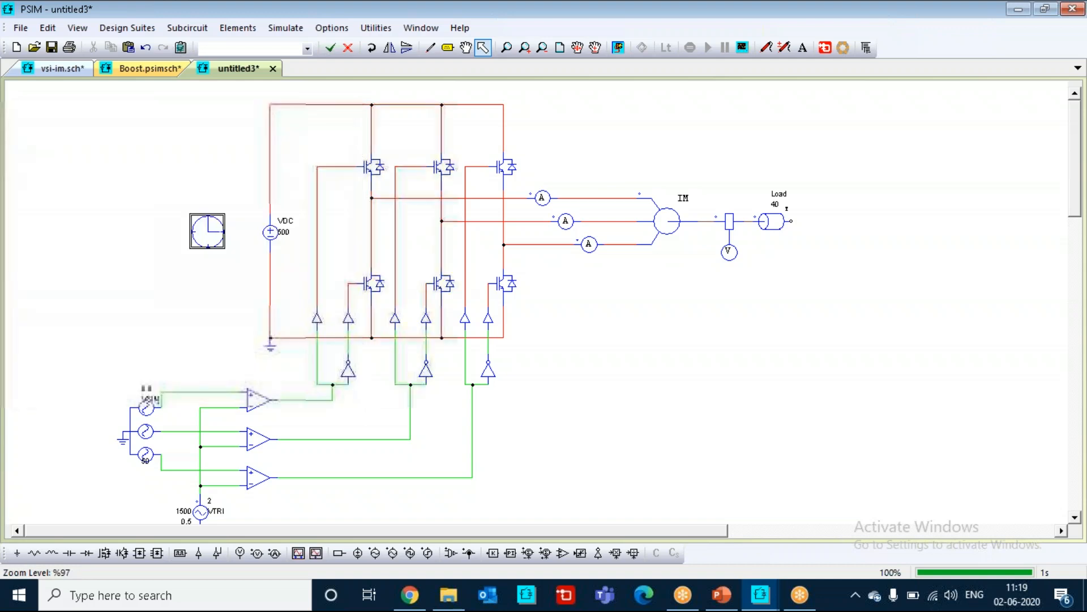
{"action": "left_click", "coordinate": [619, 48]}
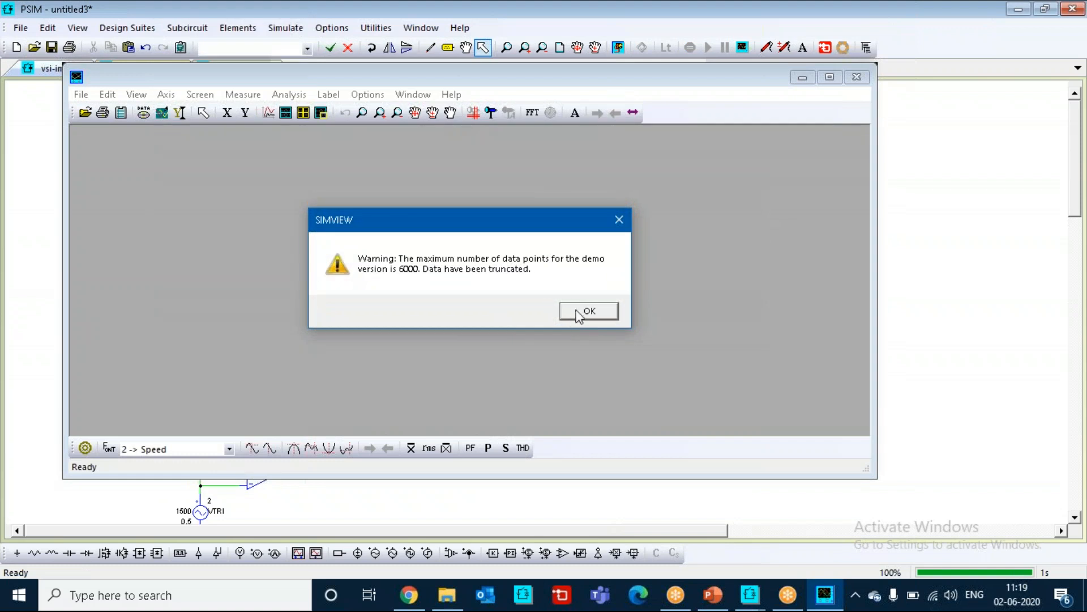
{"action": "left_click", "coordinate": [589, 311]}
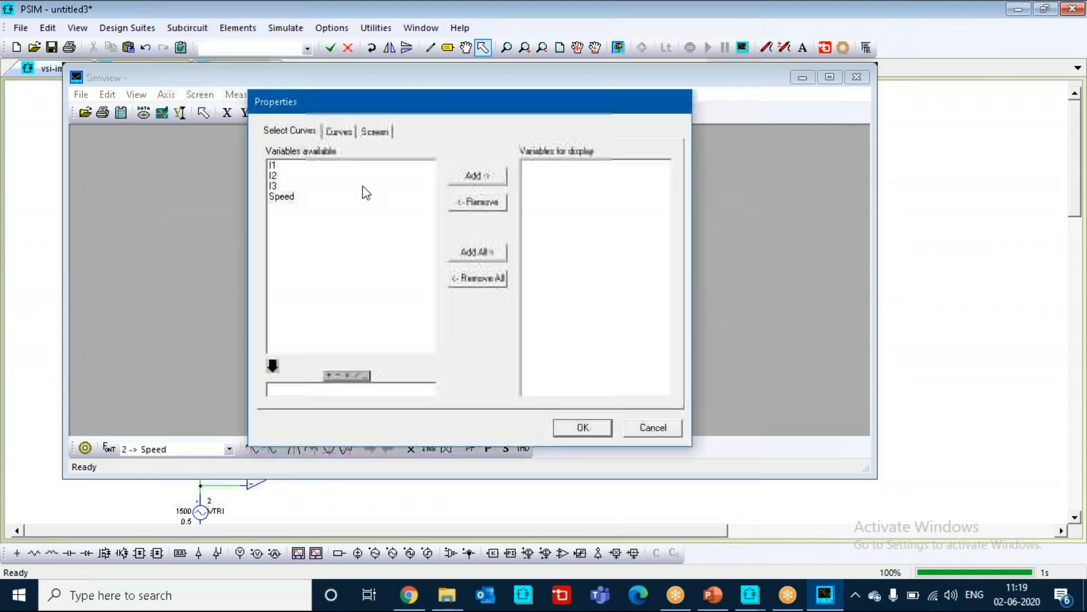
{"action": "left_click", "coordinate": [273, 165]}
{"action": "left_click_drag", "start_coordinate": [273, 164], "coordinate": [312, 190]}
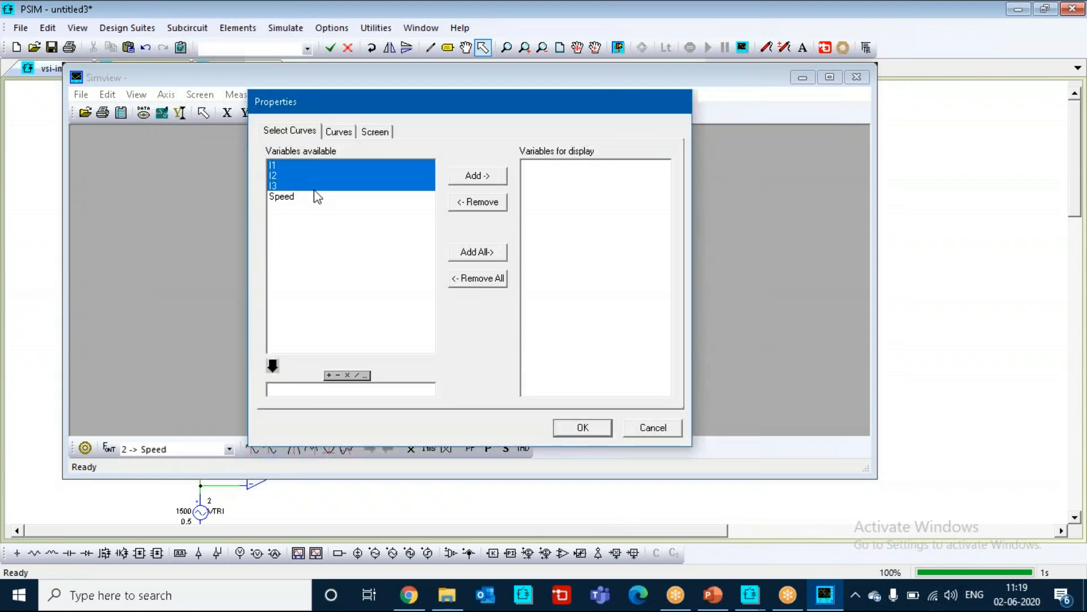
{"action": "left_click", "coordinate": [583, 427]}
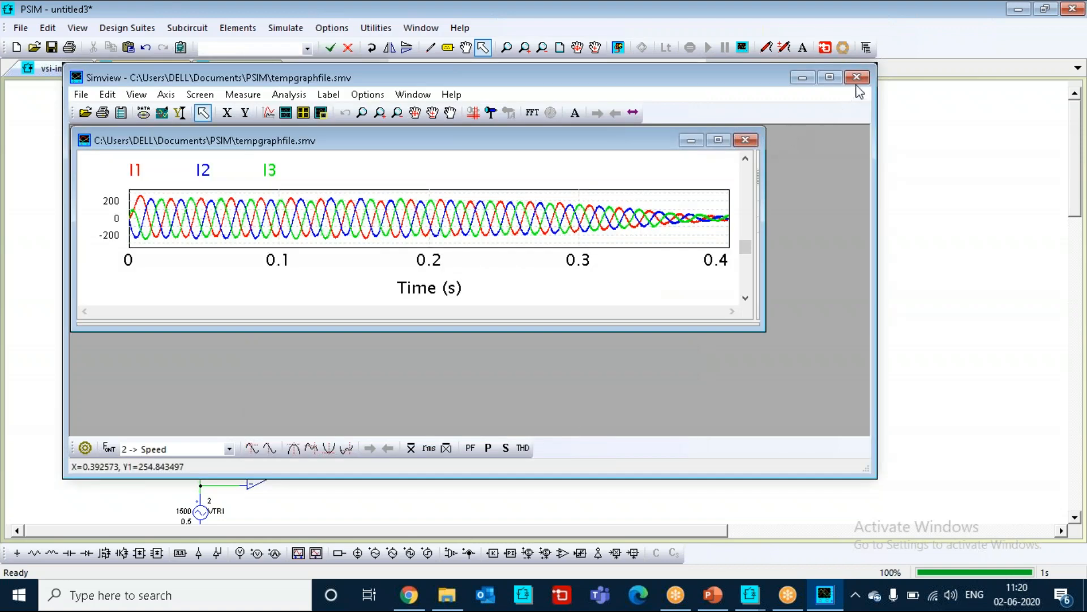
{"action": "left_click", "coordinate": [857, 77]}
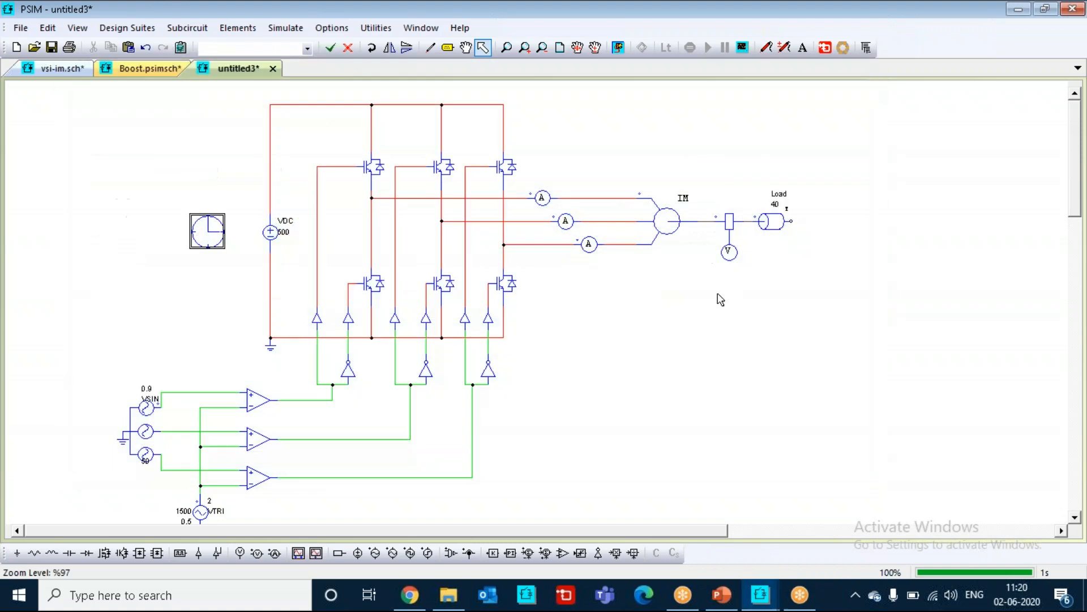
- Examine the on-off switch controllers, the NOT gate and the gate-signal wiring of the first inverter leg
{"action": "left_click", "coordinate": [318, 321]}
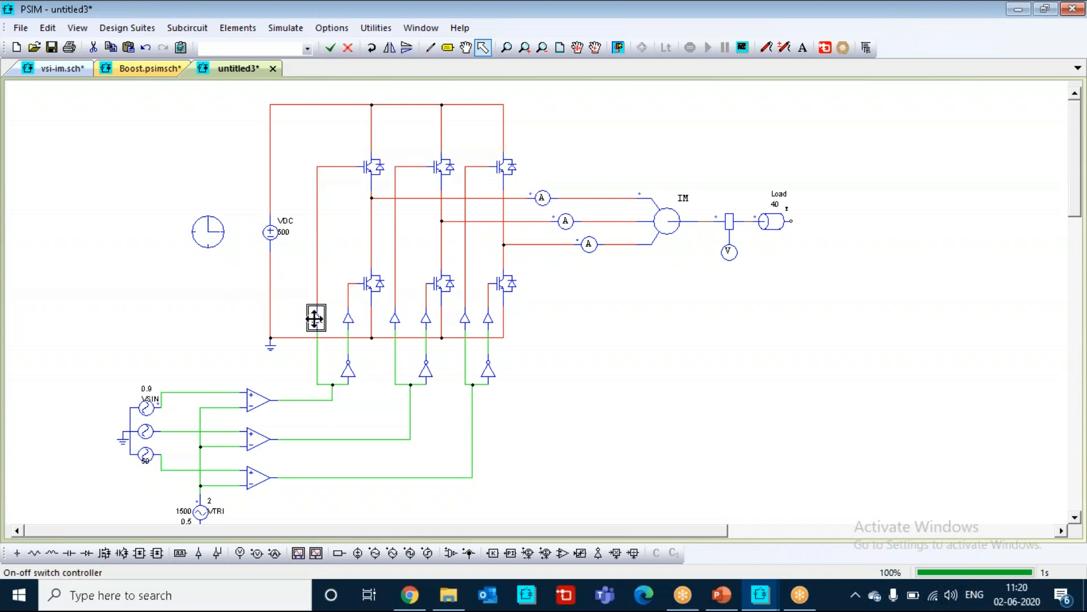
{"action": "left_click", "coordinate": [350, 320]}
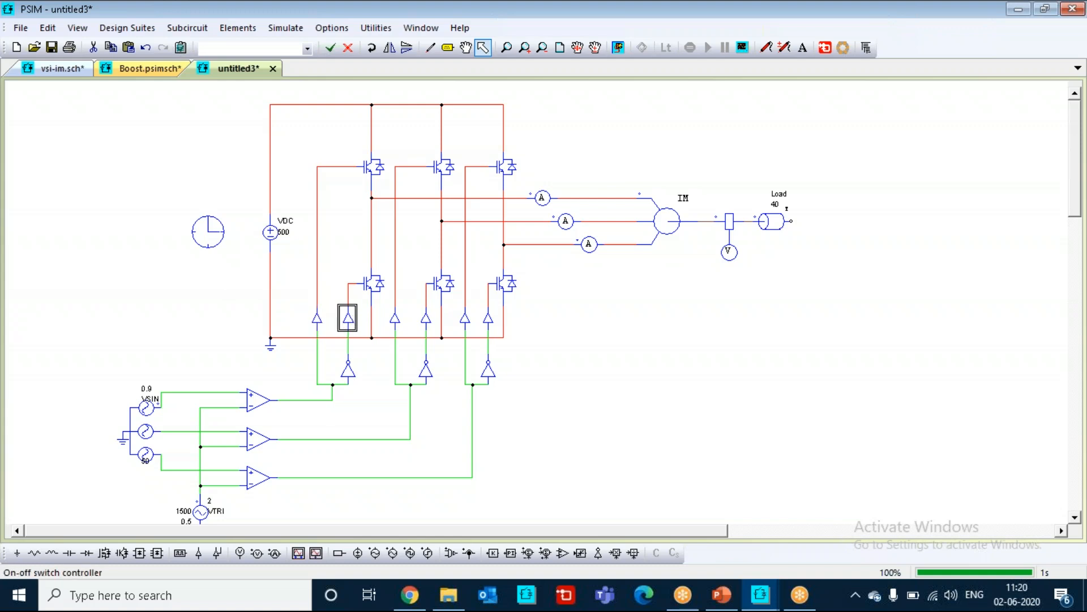
{"action": "left_click", "coordinate": [320, 319]}
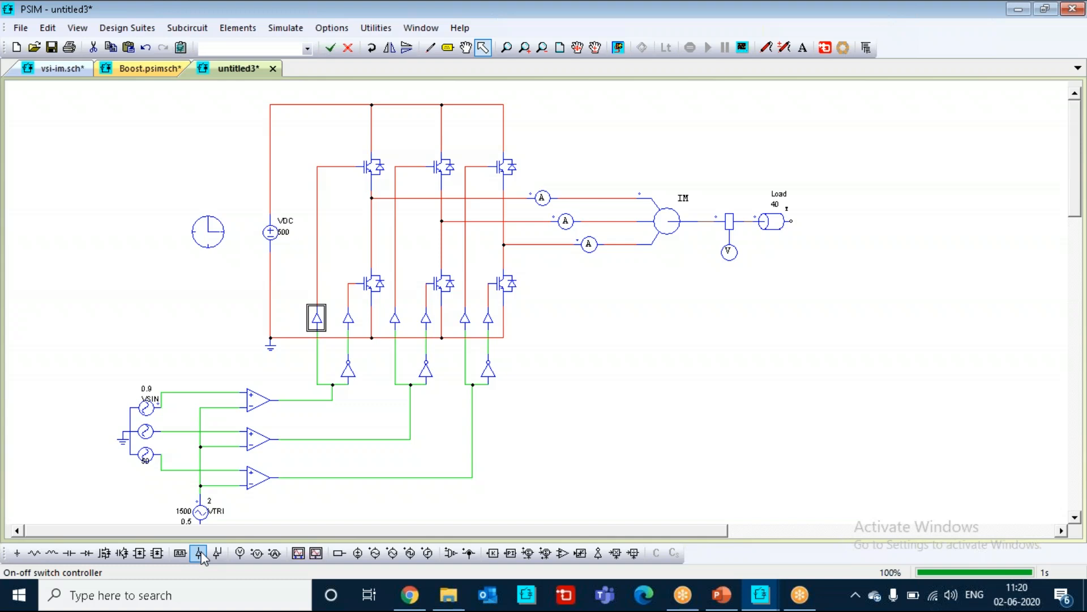
{"action": "left_click", "coordinate": [348, 372]}
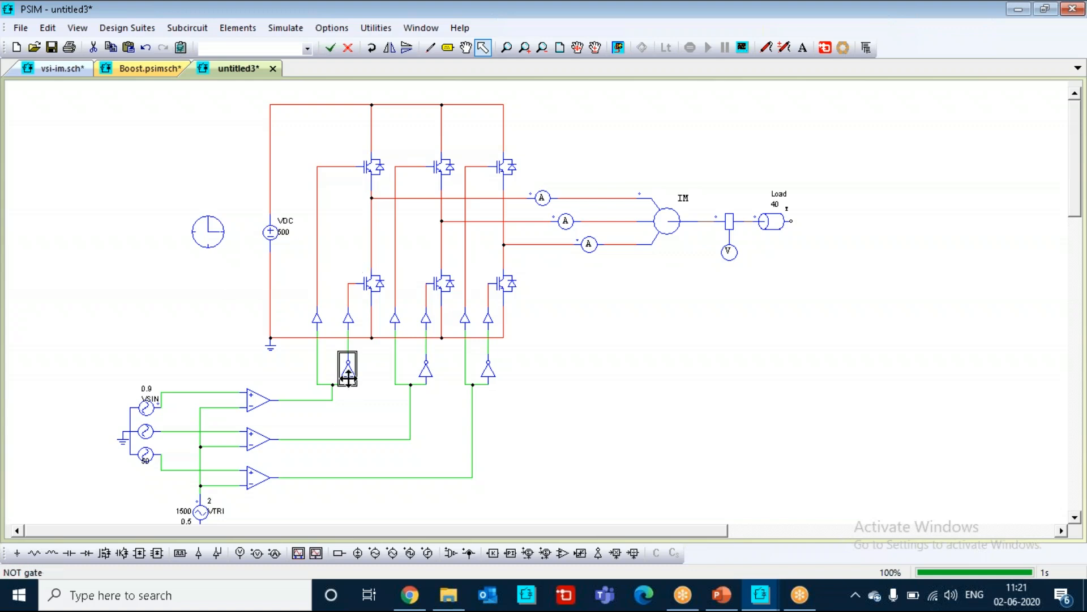
{"action": "left_click", "coordinate": [349, 403]}
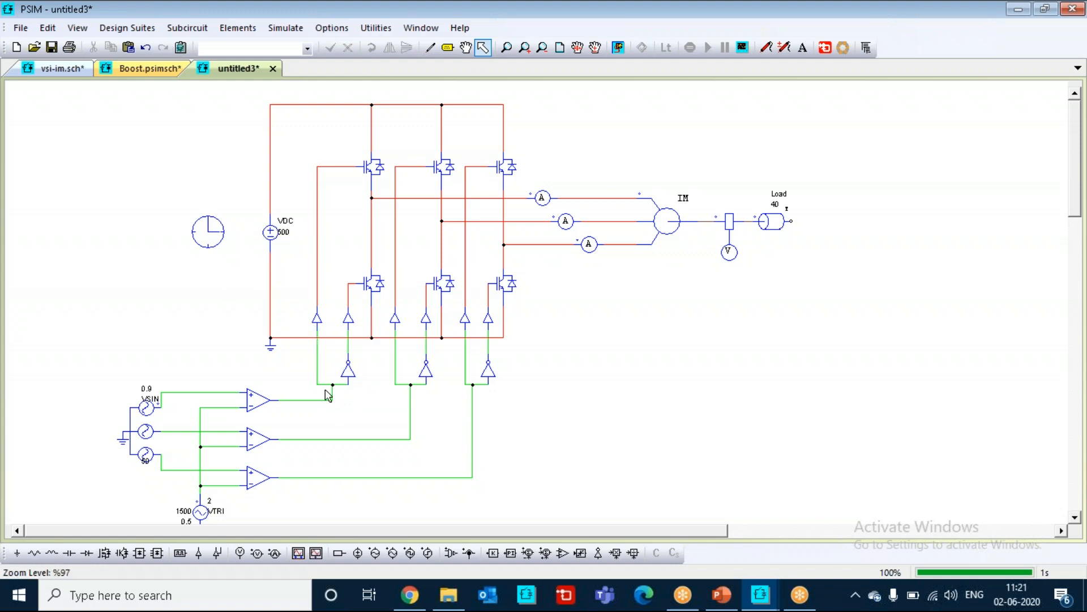
{"action": "left_click_drag", "start_coordinate": [327, 392], "coordinate": [332, 384]}
{"action": "left_click", "coordinate": [376, 198]}
{"action": "left_click", "coordinate": [360, 216]}
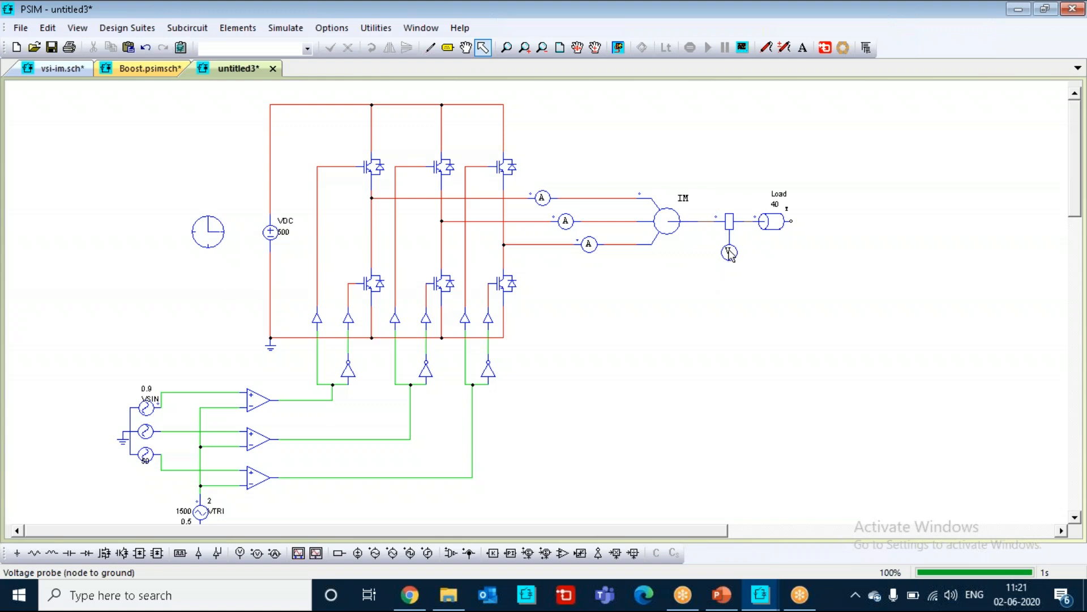
{"action": "left_click", "coordinate": [742, 47]}
{"action": "left_click", "coordinate": [595, 314]}
{"action": "left_click", "coordinate": [297, 198]}
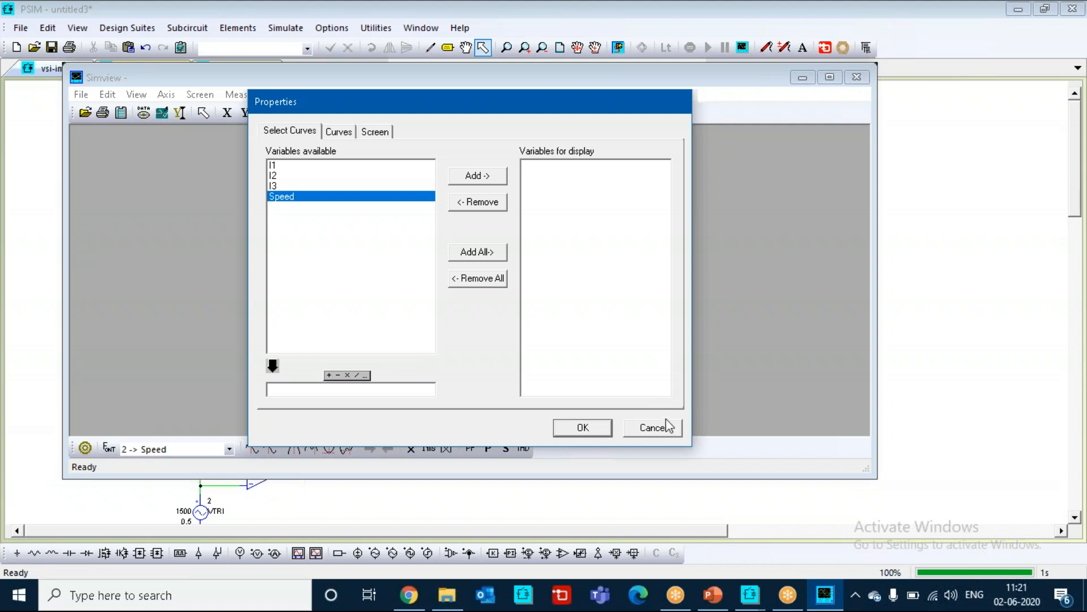
{"action": "left_click", "coordinate": [669, 426]}
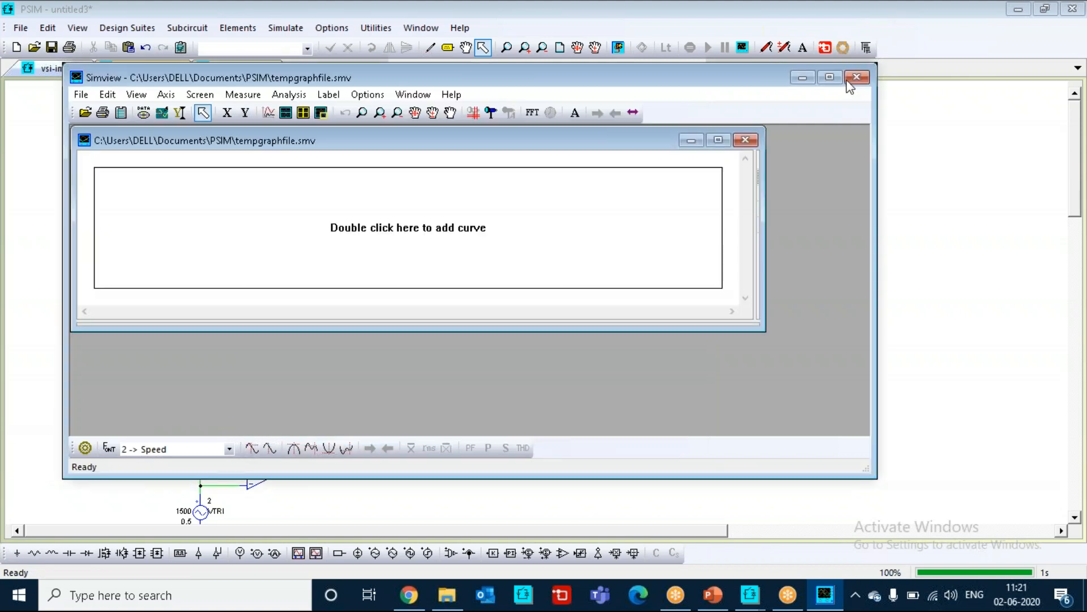
{"action": "left_click", "coordinate": [855, 78]}
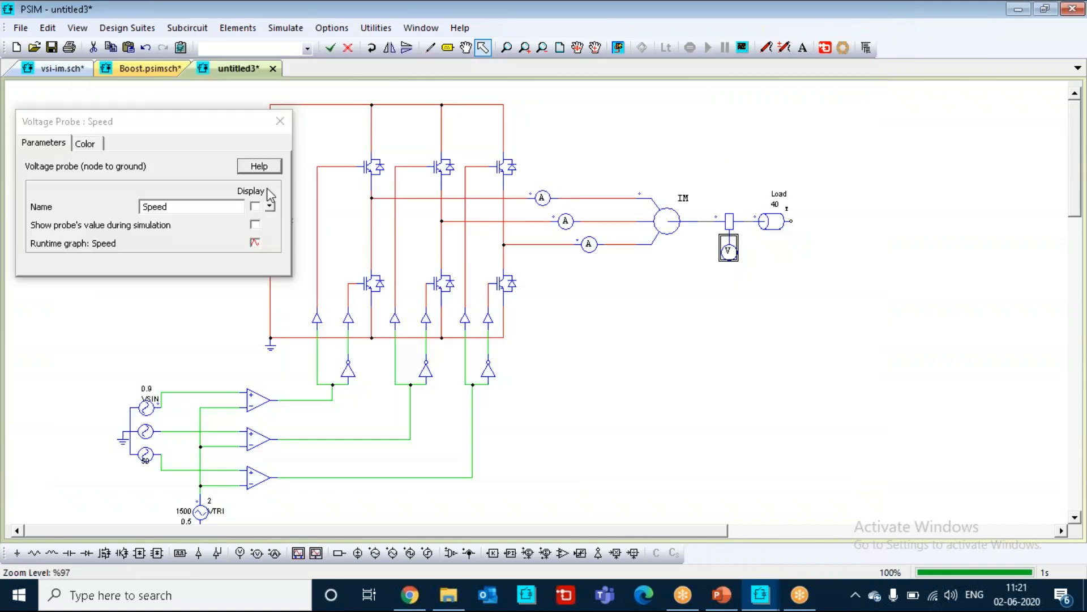
{"action": "left_click", "coordinate": [281, 121]}
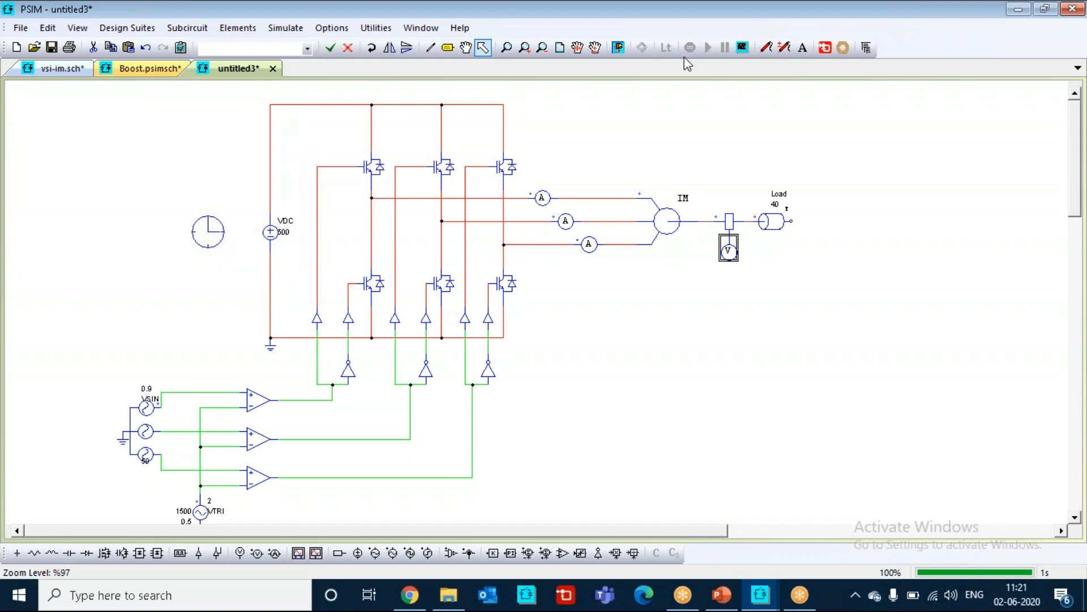
- Plot the Speed curve from the existing results in a maximized Simview graph, examine it and close Simview
{"action": "left_click", "coordinate": [742, 48]}
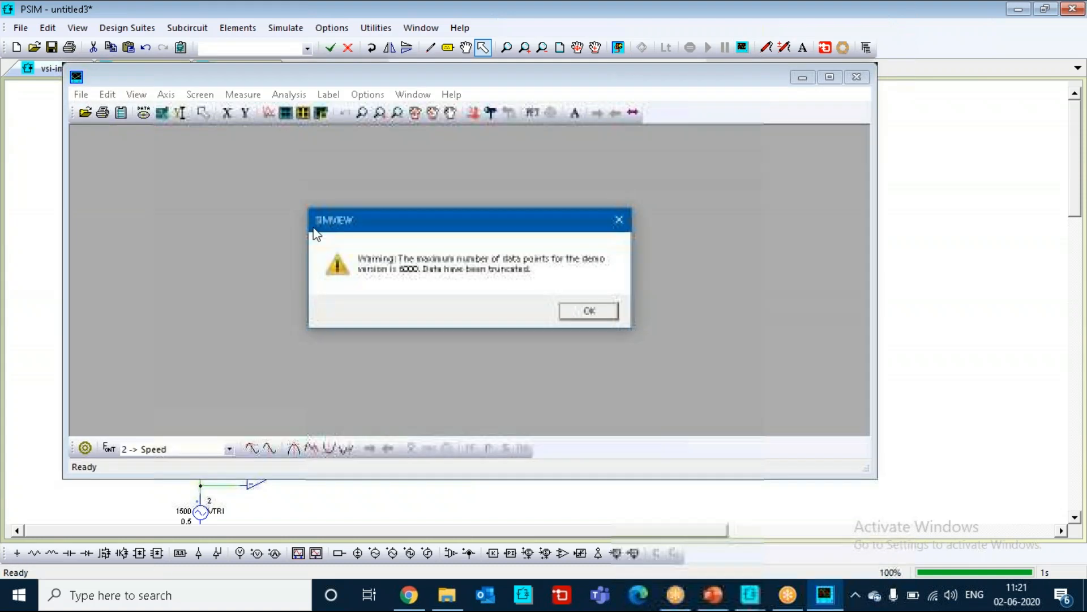
{"action": "left_click", "coordinate": [583, 310]}
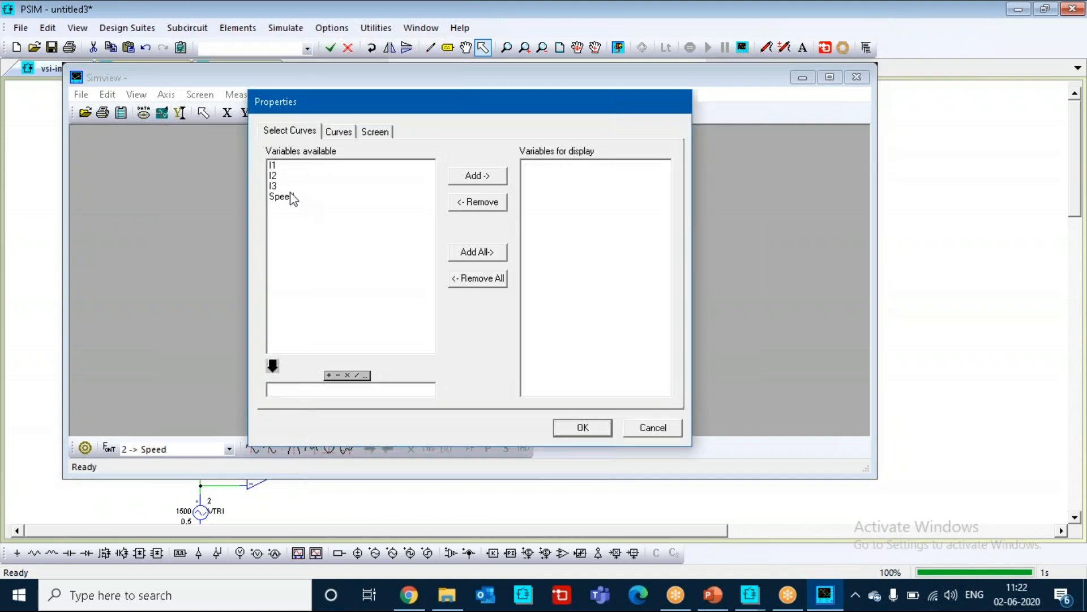
{"action": "left_click", "coordinate": [294, 199]}
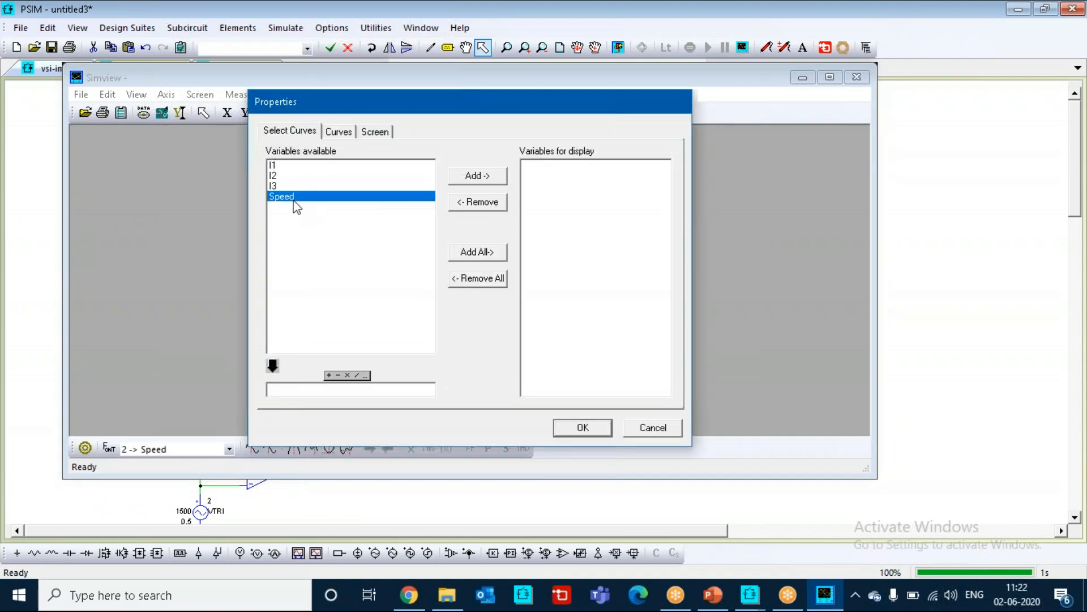
{"action": "left_click", "coordinate": [482, 177]}
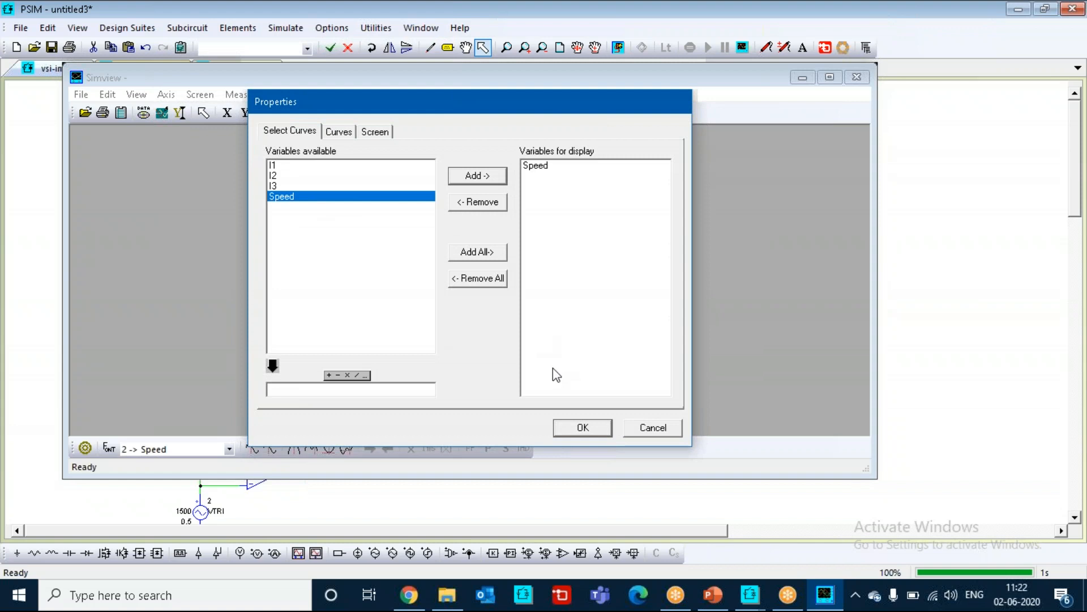
{"action": "left_click", "coordinate": [584, 429]}
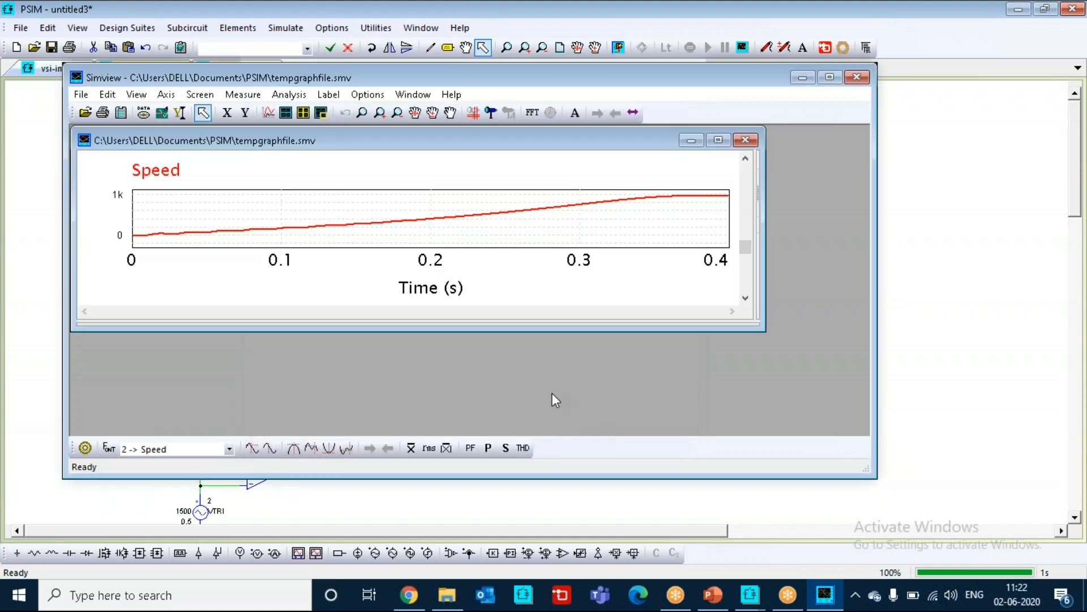
{"action": "left_click", "coordinate": [728, 143]}
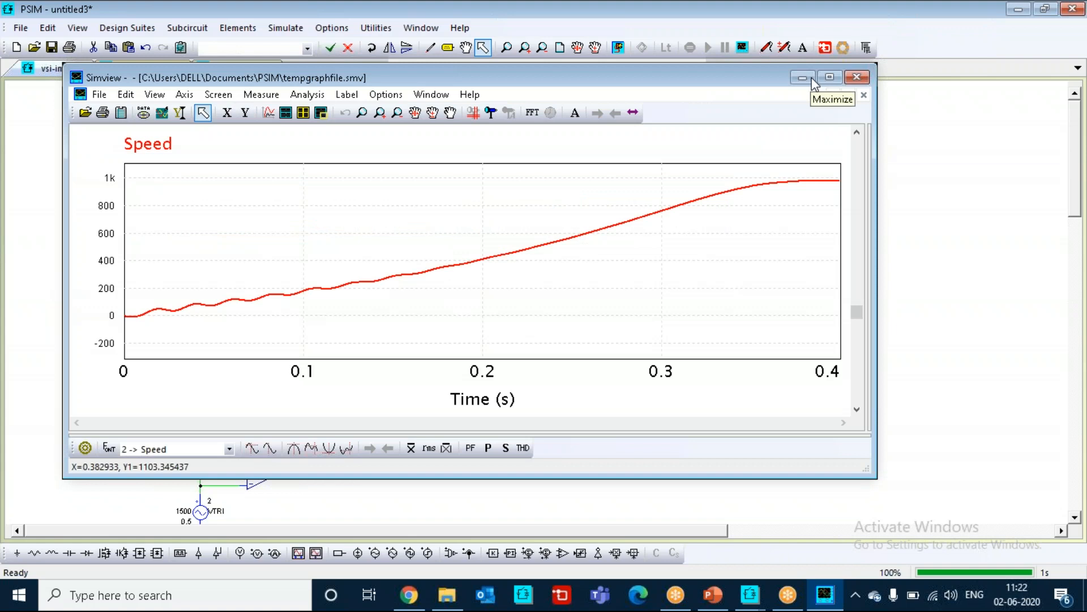
{"action": "left_click", "coordinate": [856, 78]}
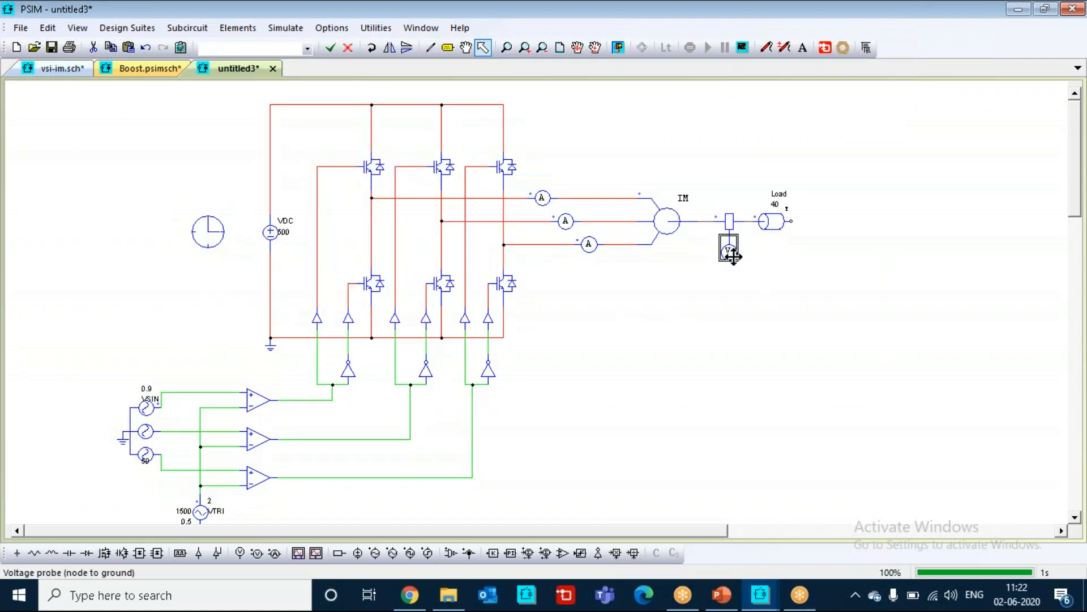
- Review the name and display parameters of the voltage probe on the speed sensor
{"action": "left_click", "coordinate": [729, 250]}
{"action": "double_click", "coordinate": [729, 251]}
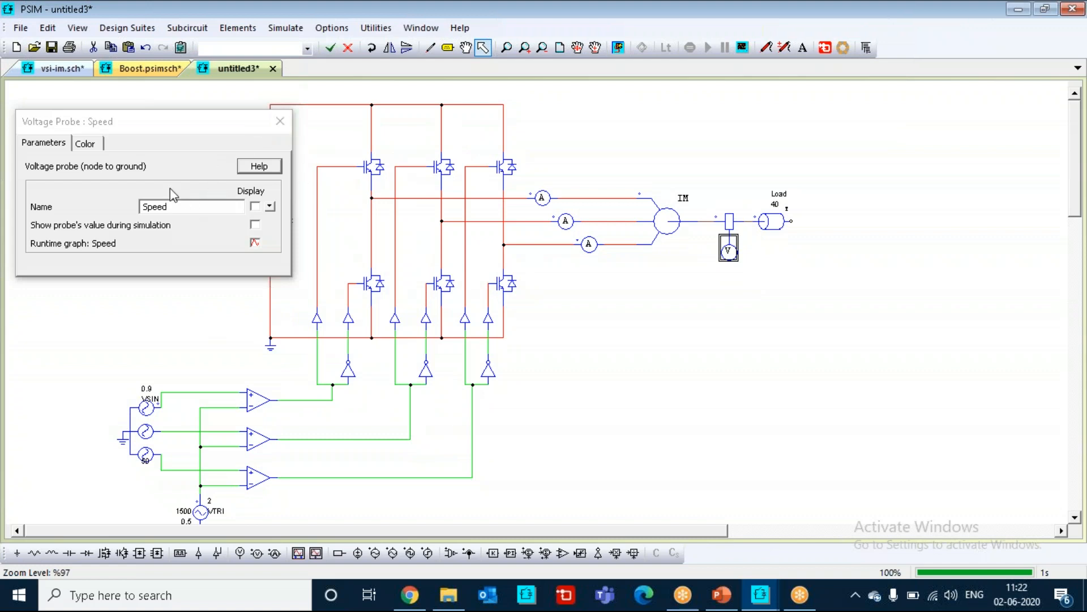
{"action": "left_click", "coordinate": [169, 207]}
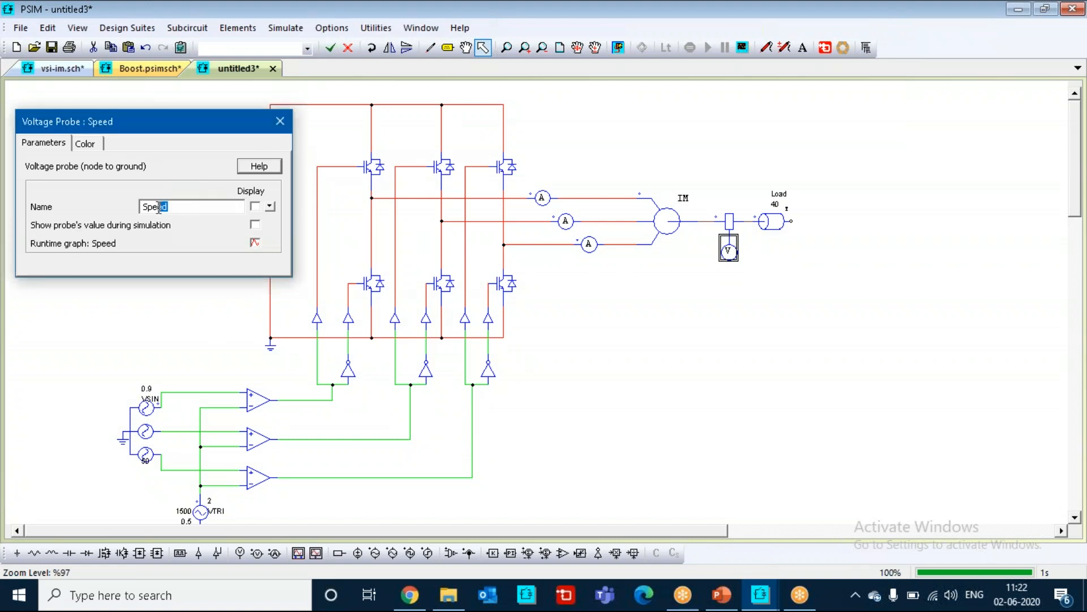
{"action": "double_click", "coordinate": [156, 208]}
{"action": "left_click", "coordinate": [280, 121]}
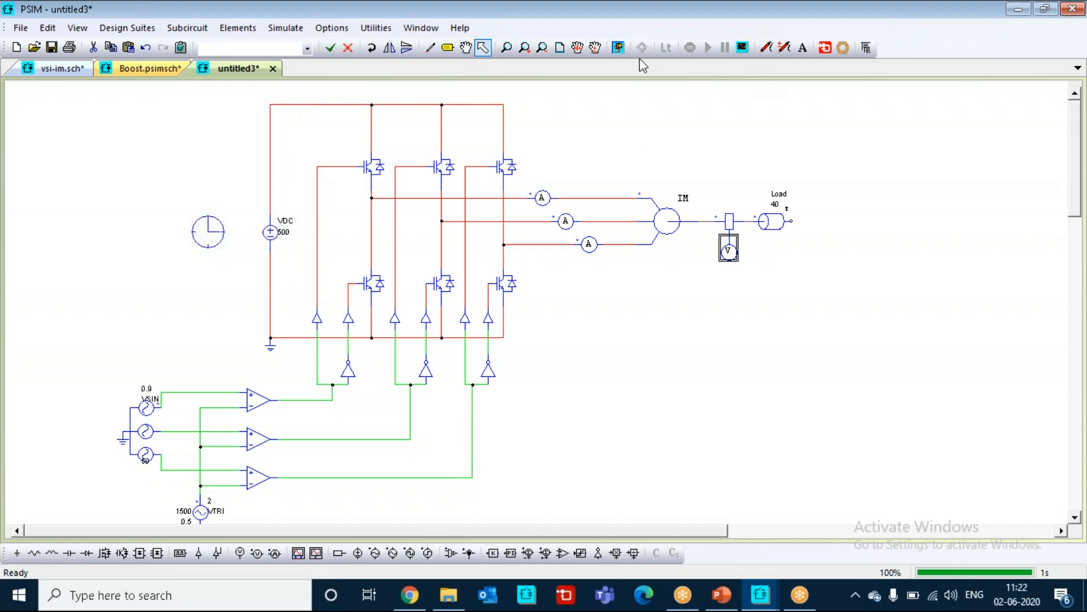
- Rerun the simulation, examine the Speed curve in a maximized Simview graph, and return to the schematic with nothing selected
{"action": "left_click", "coordinate": [617, 49]}
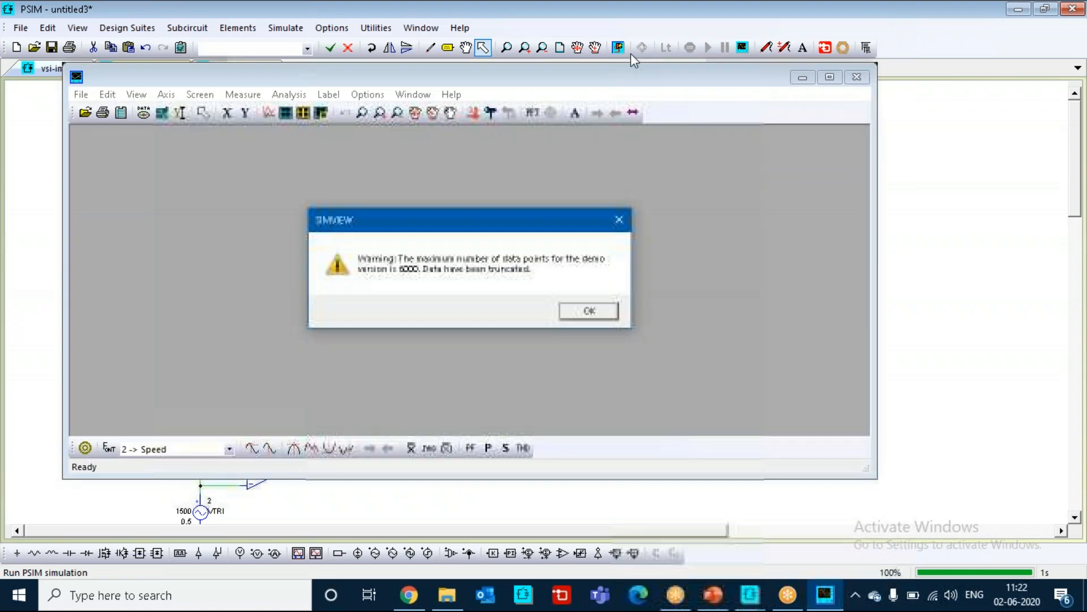
{"action": "left_click", "coordinate": [589, 311]}
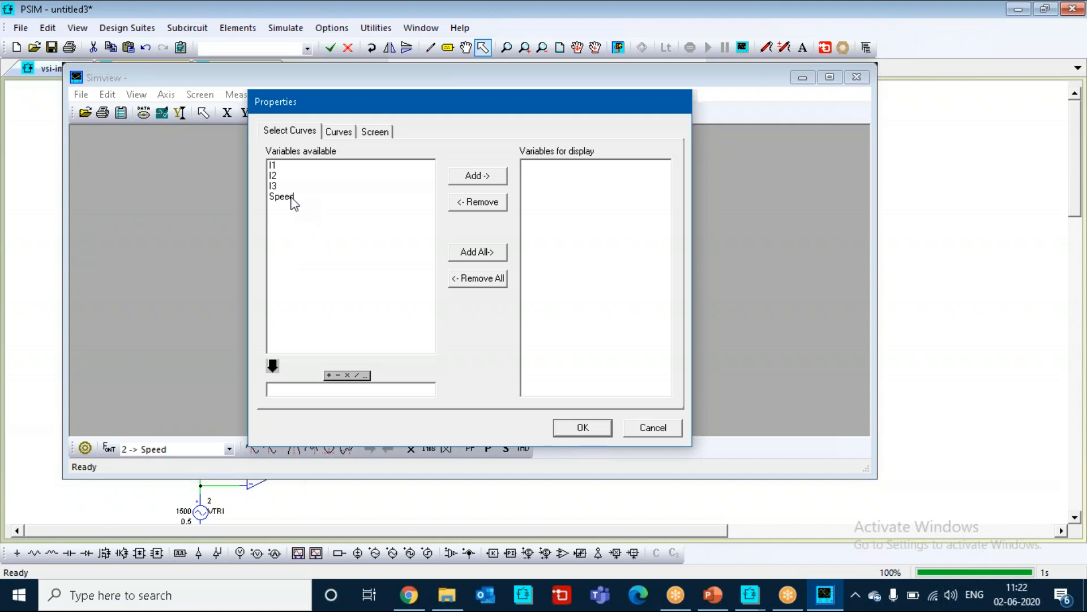
{"action": "left_click", "coordinate": [291, 197]}
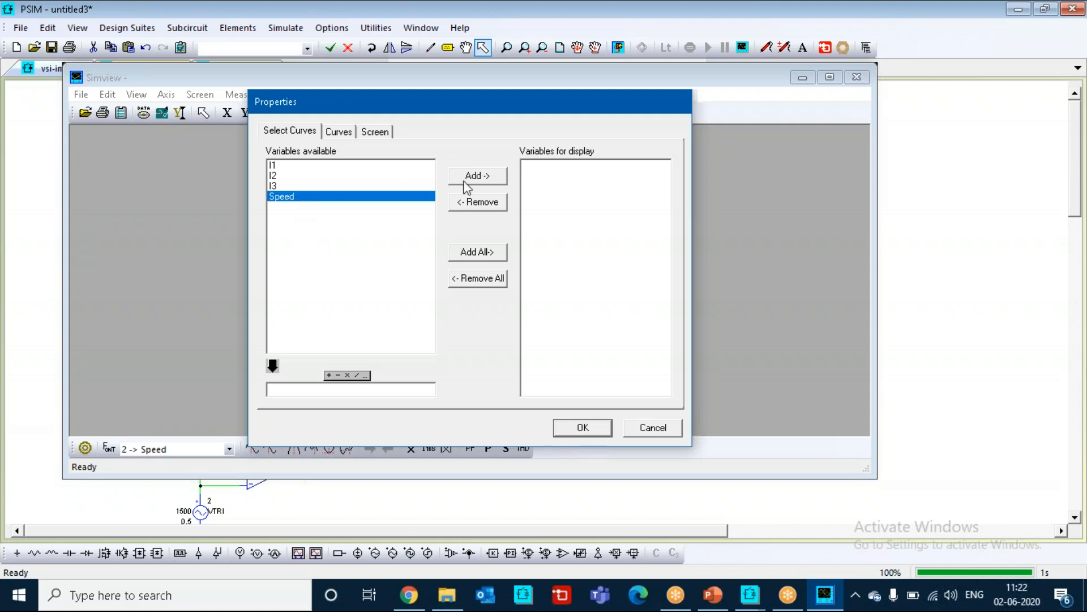
{"action": "left_click", "coordinate": [481, 178]}
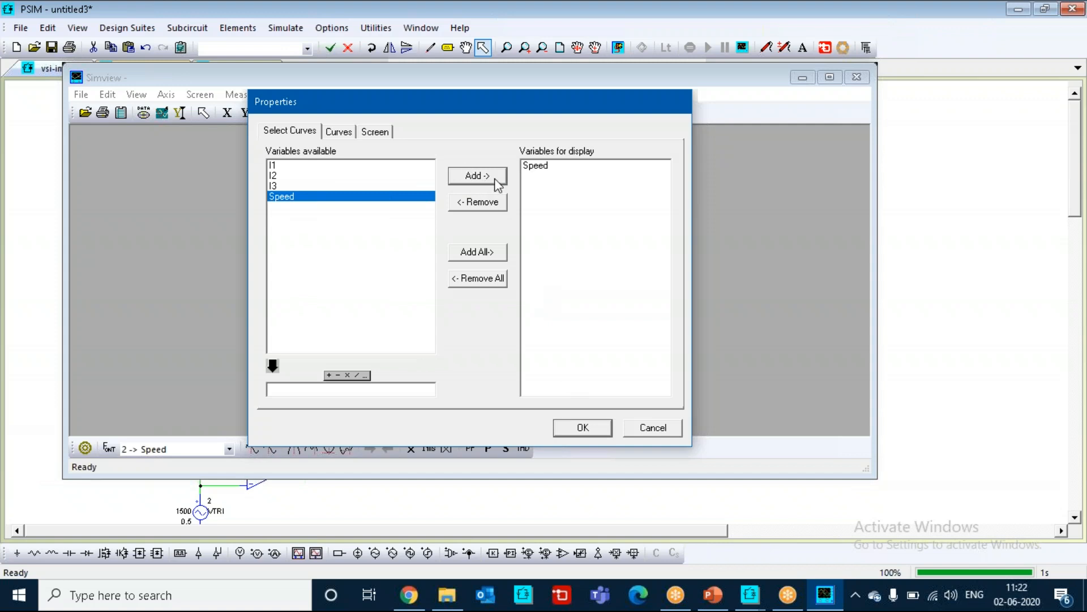
{"action": "left_click", "coordinate": [583, 431]}
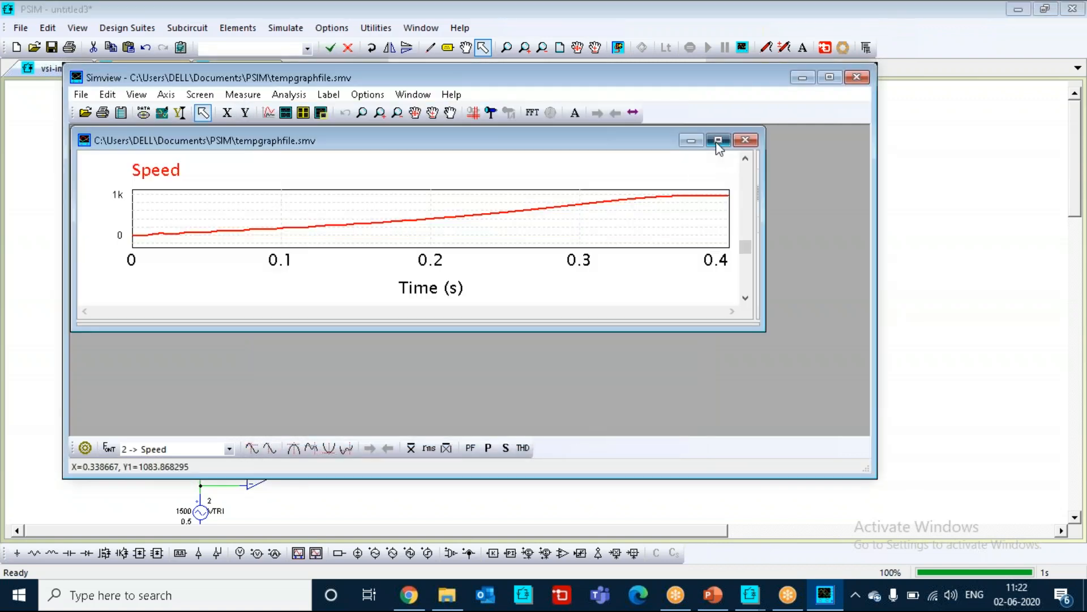
{"action": "left_click", "coordinate": [718, 139]}
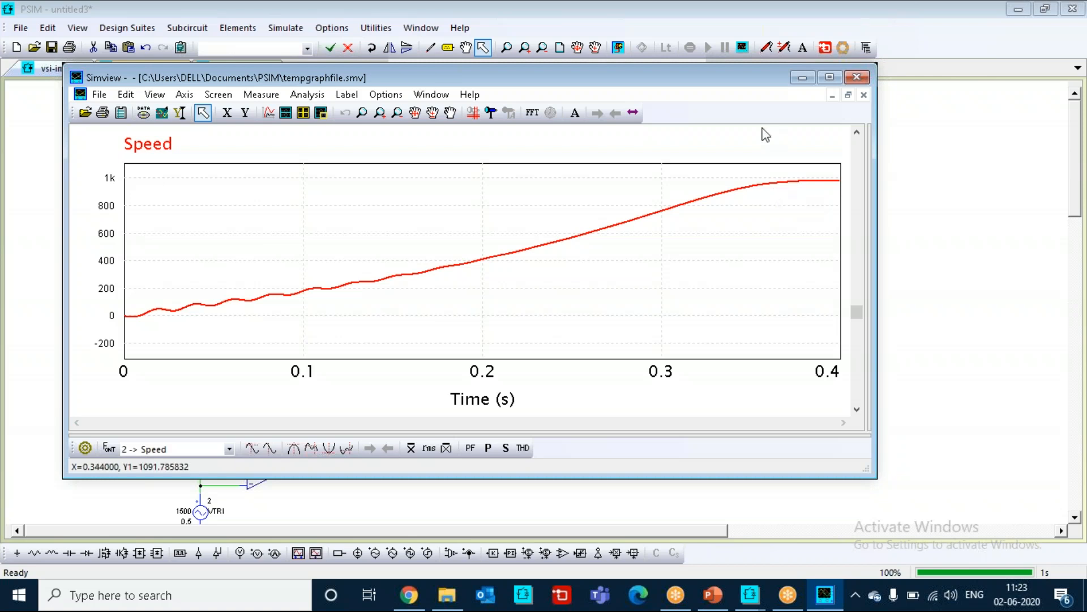
{"action": "left_click", "coordinate": [857, 77]}
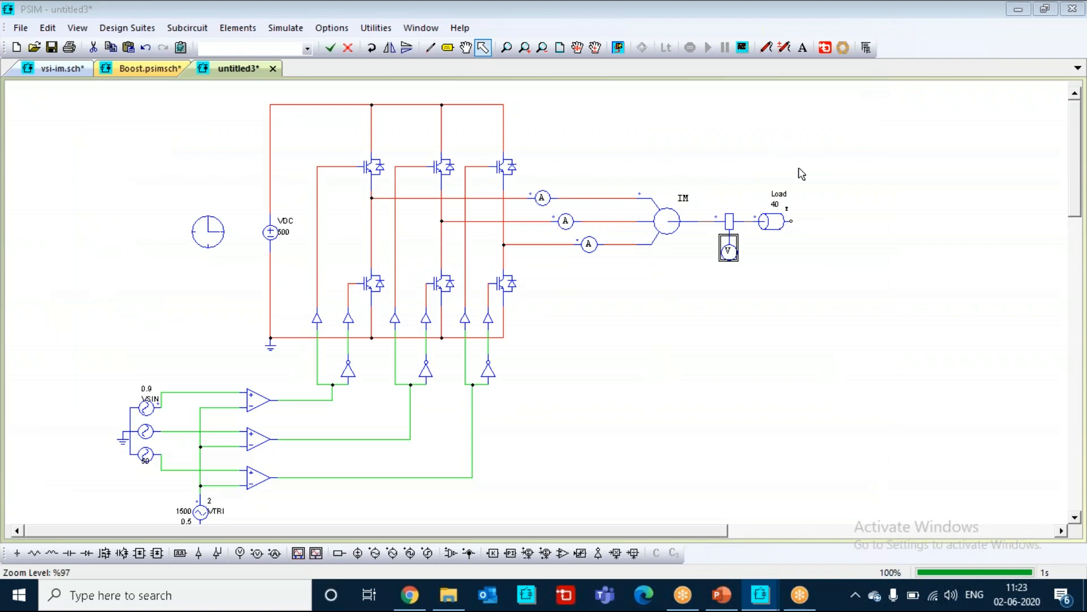
{"action": "left_click", "coordinate": [567, 160]}
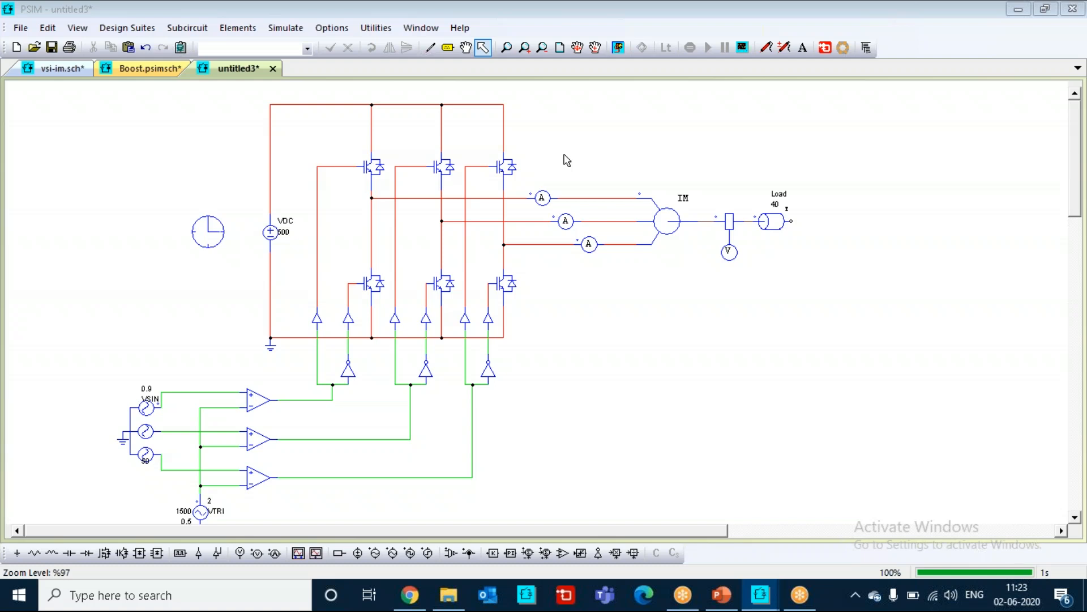
{"action": "left_click", "coordinate": [565, 156]}
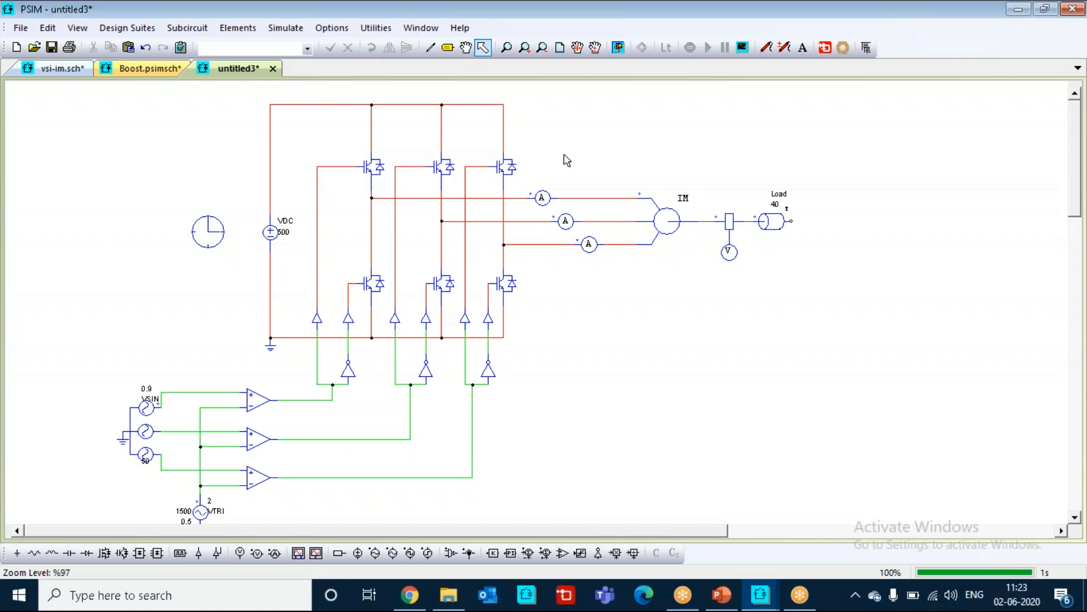
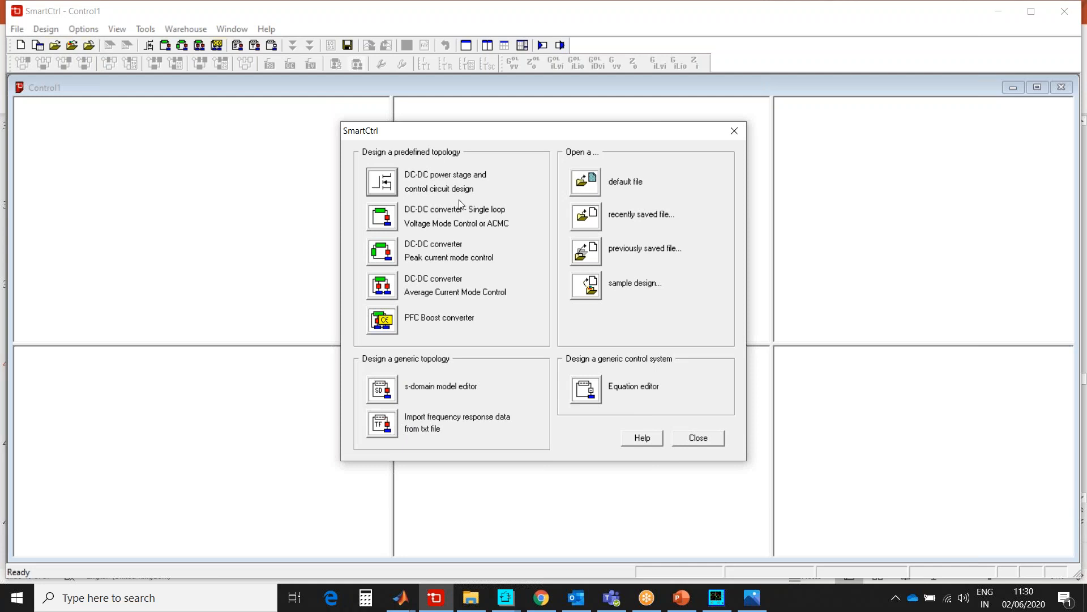
- In SmartCtrl, start a single-loop DC-DC converter design with the Buck (voltage mode controlled) plant and accept its default parameters
{"action": "left_click", "coordinate": [382, 221]}
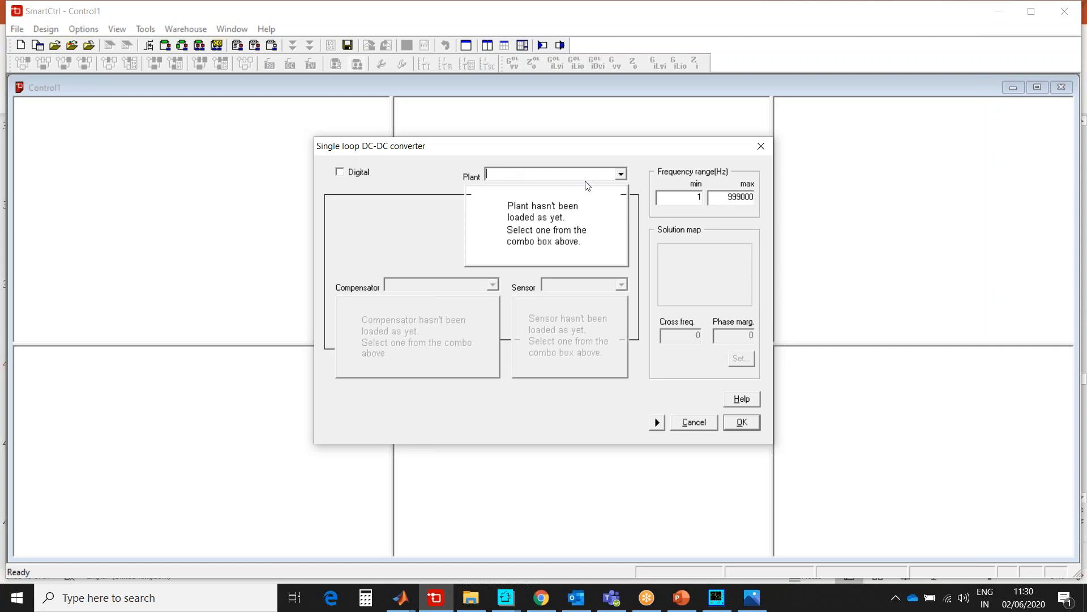
{"action": "left_click", "coordinate": [620, 175]}
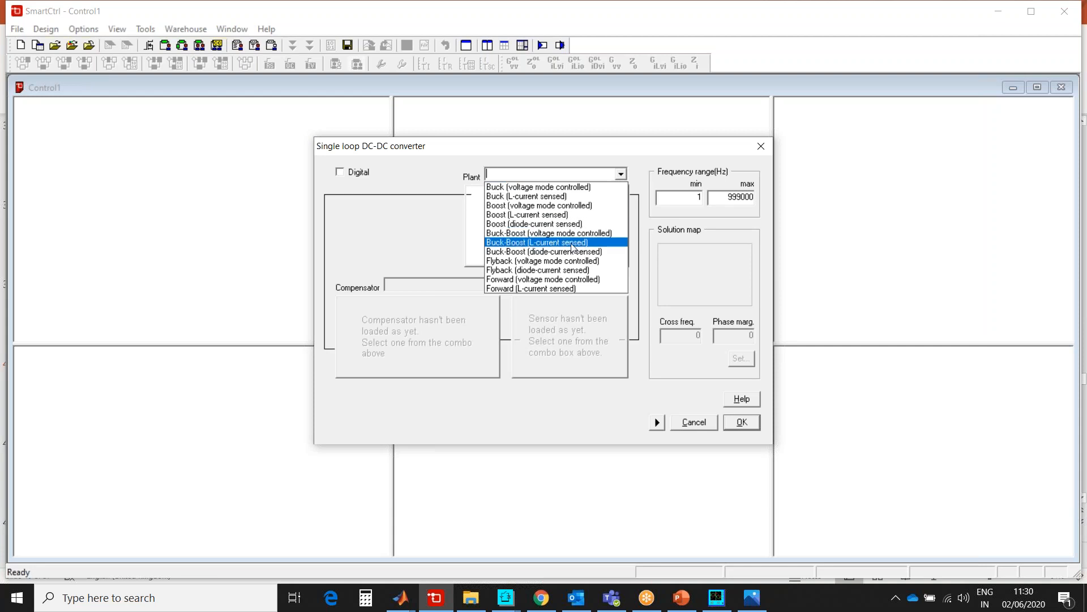
{"action": "left_click", "coordinate": [551, 188]}
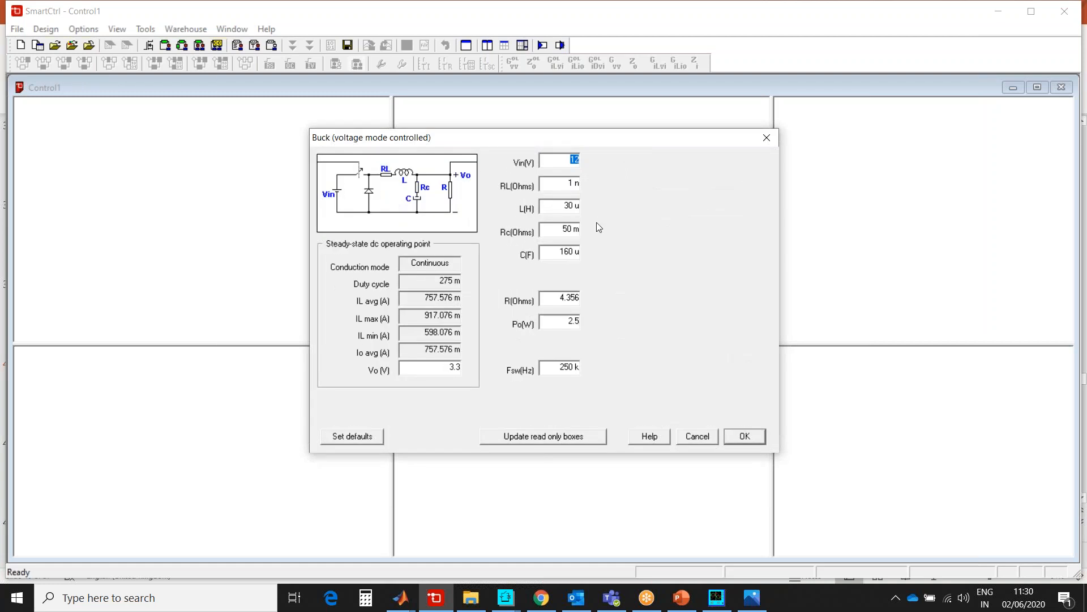
{"action": "left_click_drag", "start_coordinate": [446, 367], "coordinate": [462, 367]}
{"action": "left_click", "coordinate": [450, 369]}
{"action": "left_click", "coordinate": [744, 440]}
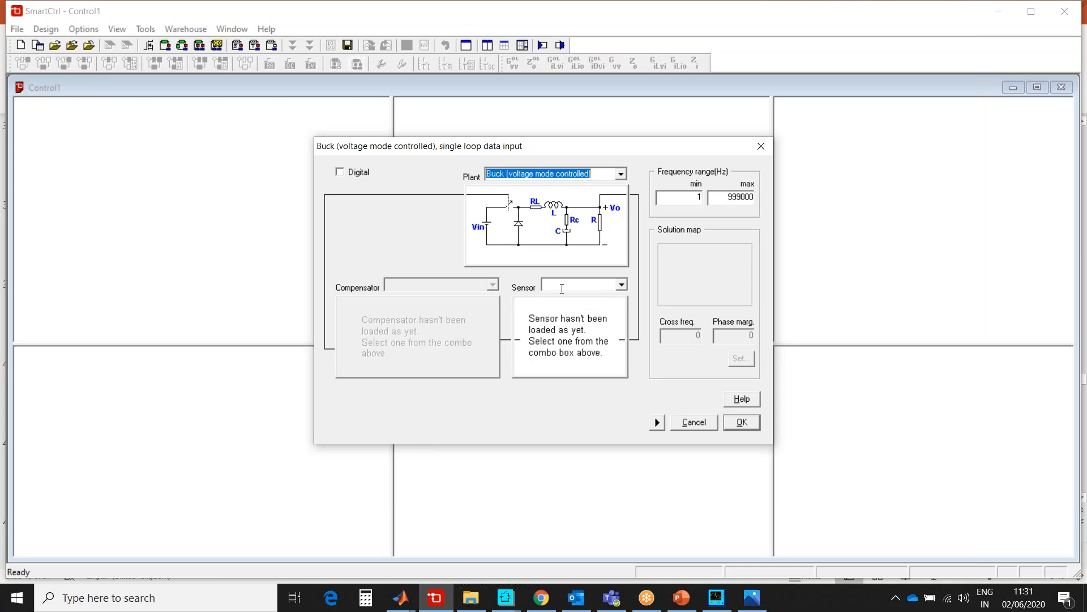
- Choose the voltage divider as the loop's sensor and calculate its gain from a Vref of 2.5 V
{"action": "left_click", "coordinate": [621, 285]}
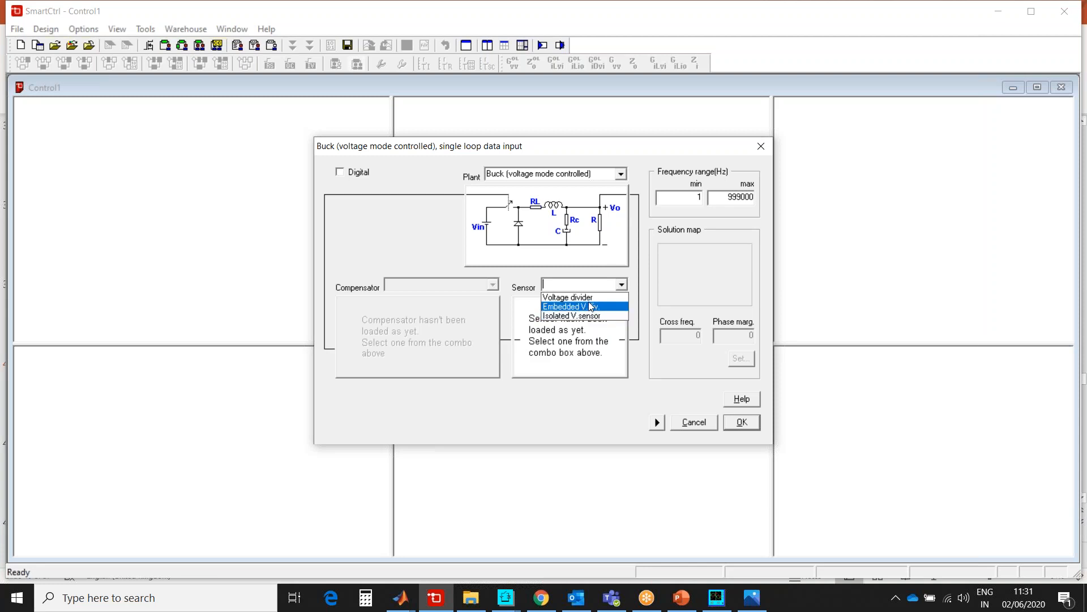
{"action": "left_click", "coordinate": [585, 308]}
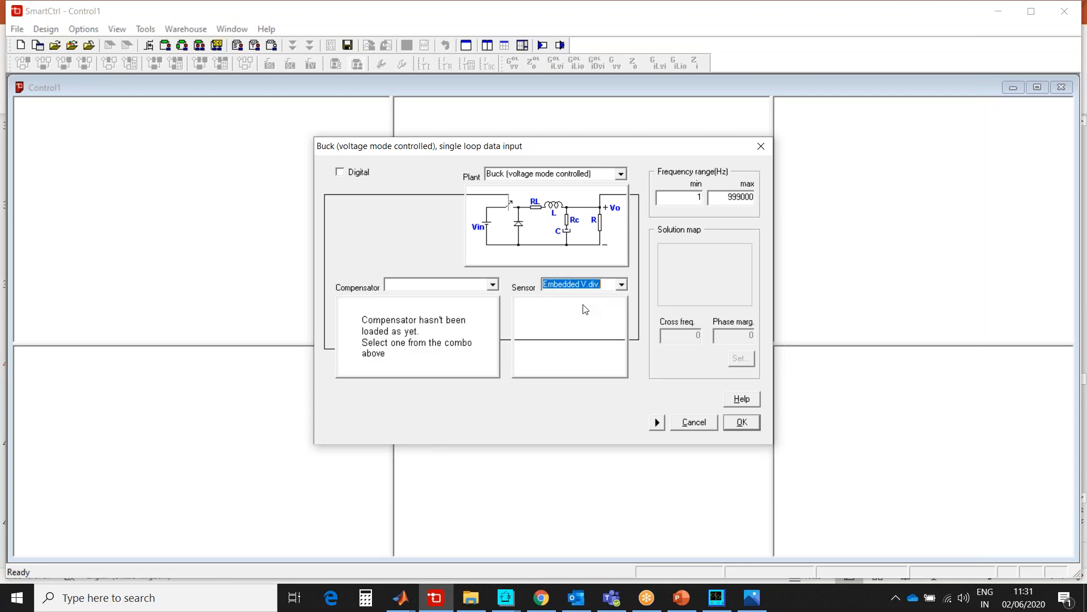
{"action": "left_click", "coordinate": [620, 284]}
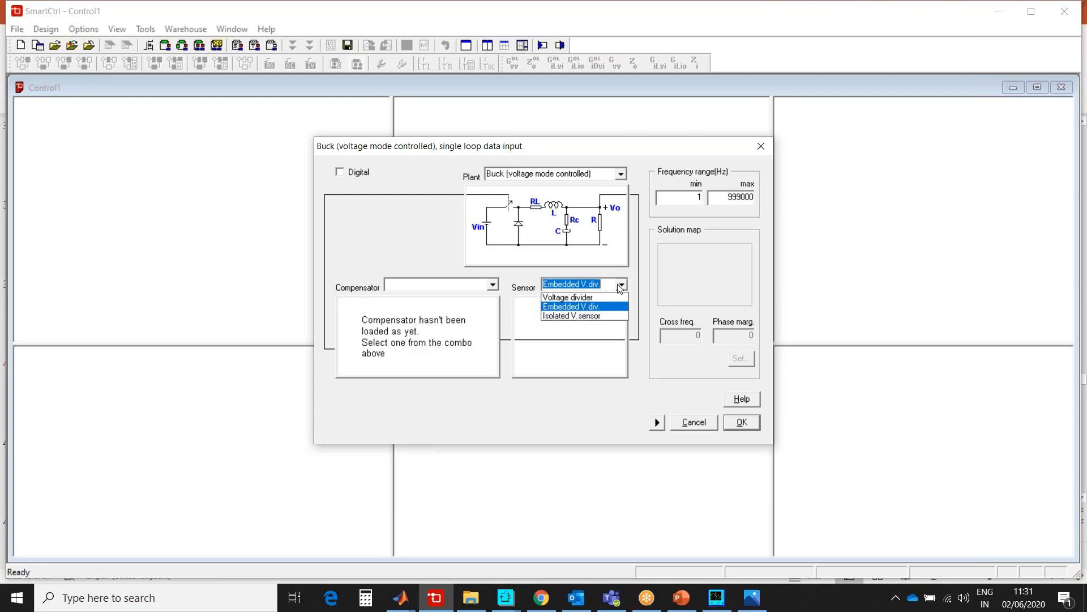
{"action": "left_click", "coordinate": [583, 306]}
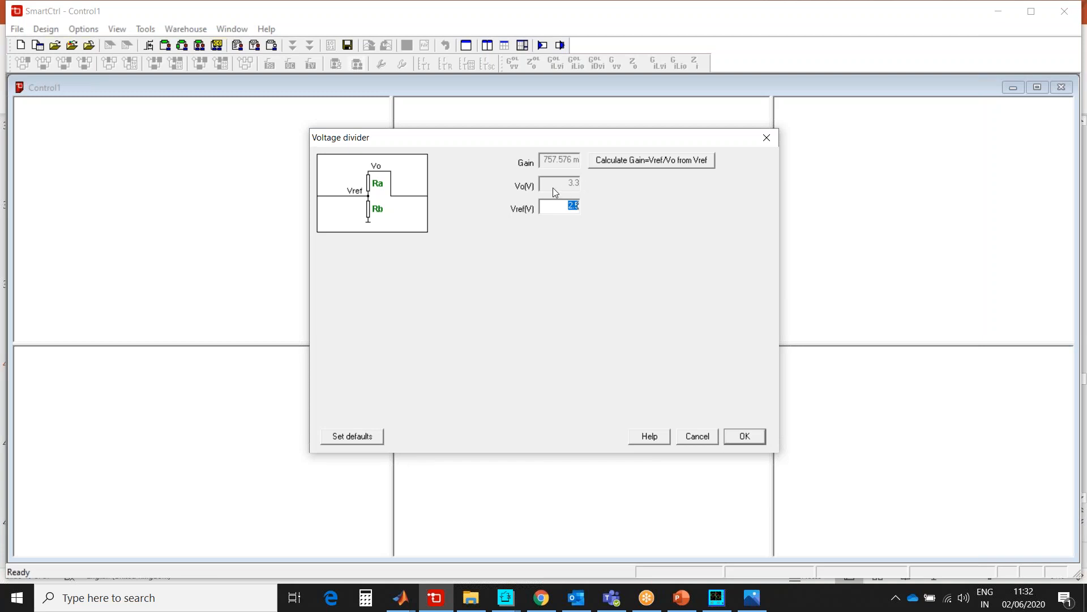
{"action": "left_click", "coordinate": [562, 204]}
{"action": "left_click", "coordinate": [635, 160]}
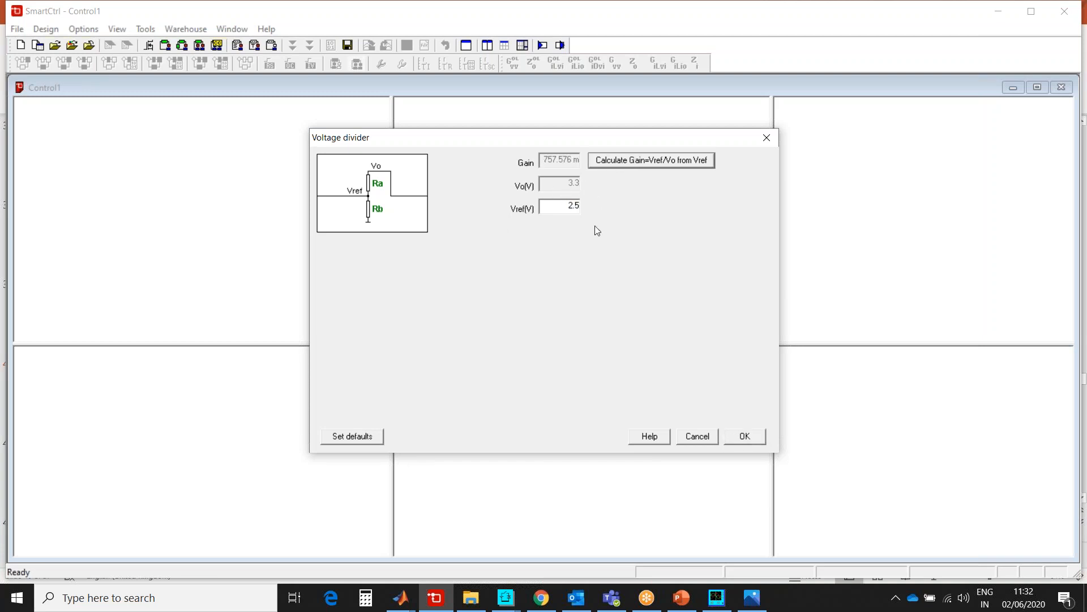
{"action": "left_click", "coordinate": [735, 433]}
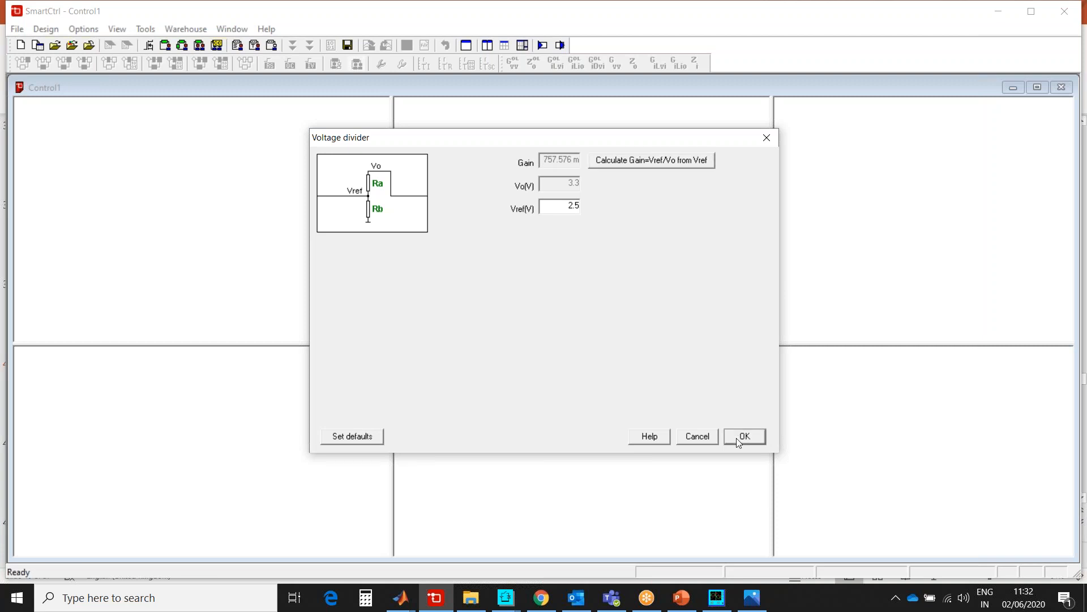
- Select the Type 3 compensator and accept its default values, with R11 at 10K and ramp limits of 3.0 and 1.0 V
{"action": "left_click", "coordinate": [493, 285]}
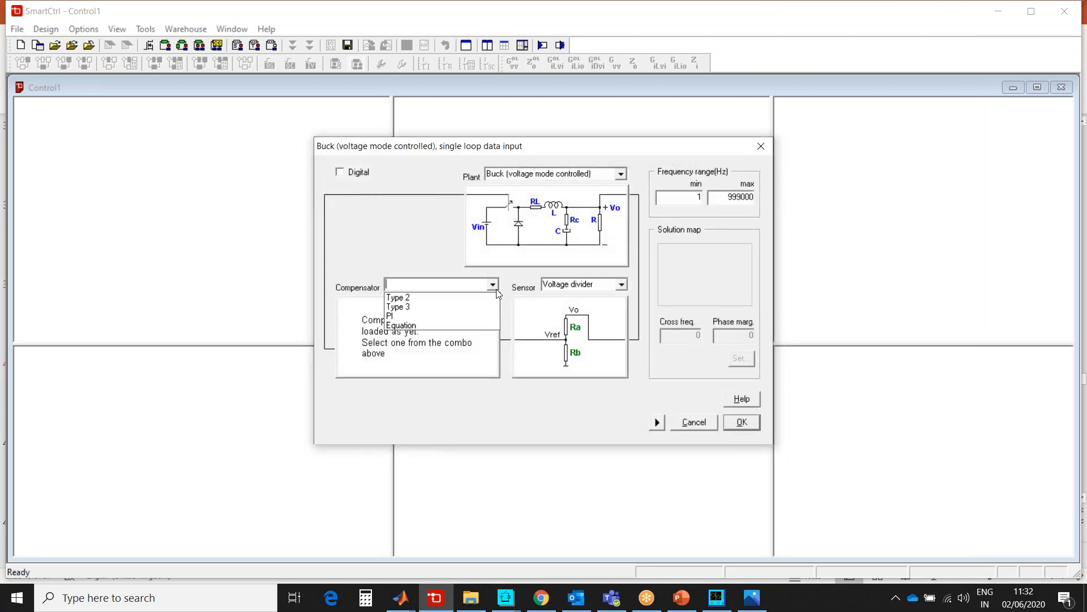
{"action": "left_click", "coordinate": [430, 309]}
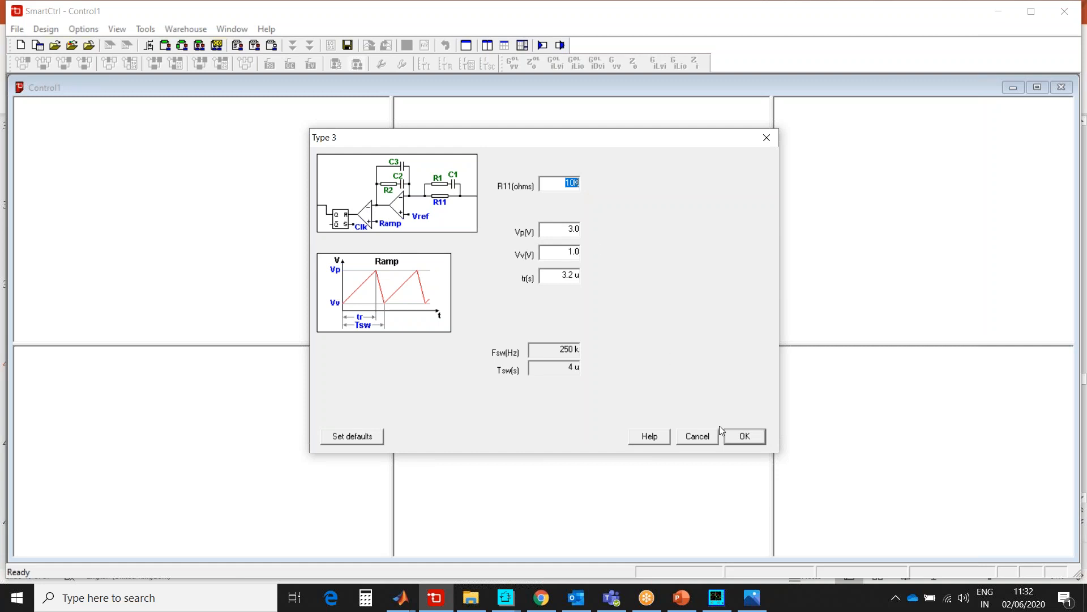
{"action": "left_click", "coordinate": [732, 435]}
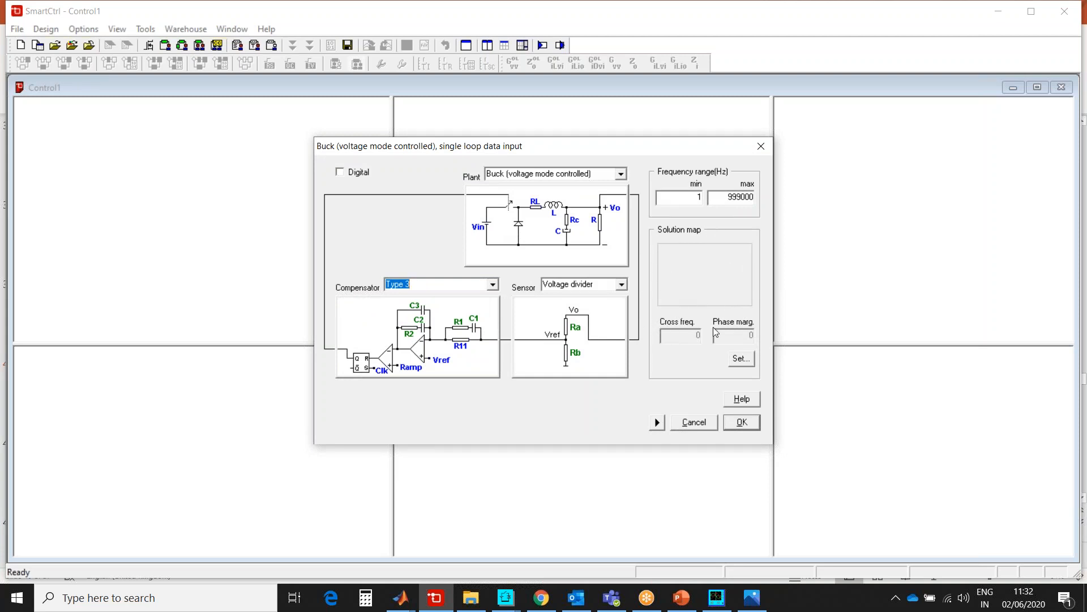
- Pick a cross frequency of about 23.17 kHz with a 55° phase margin on the solution map and generate the loop design
{"action": "left_click", "coordinate": [740, 359]}
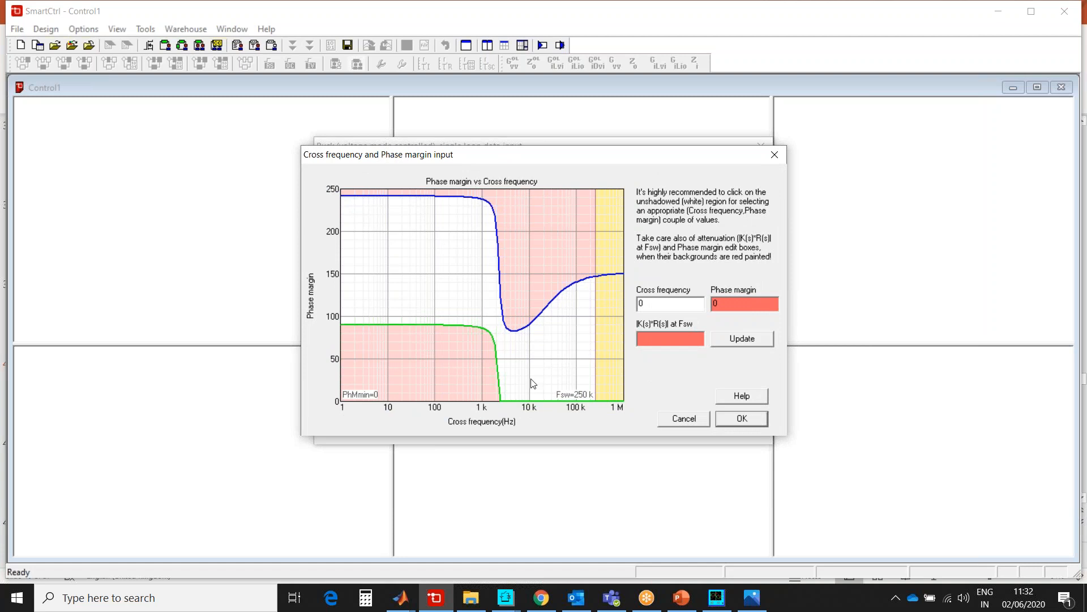
{"action": "left_click", "coordinate": [546, 355]}
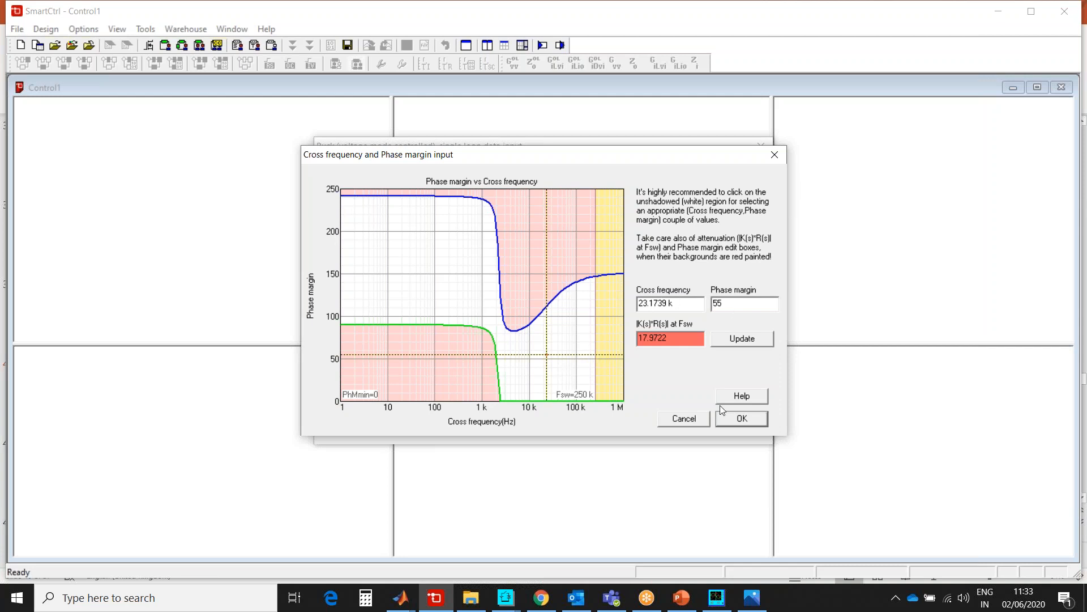
{"action": "left_click", "coordinate": [745, 423]}
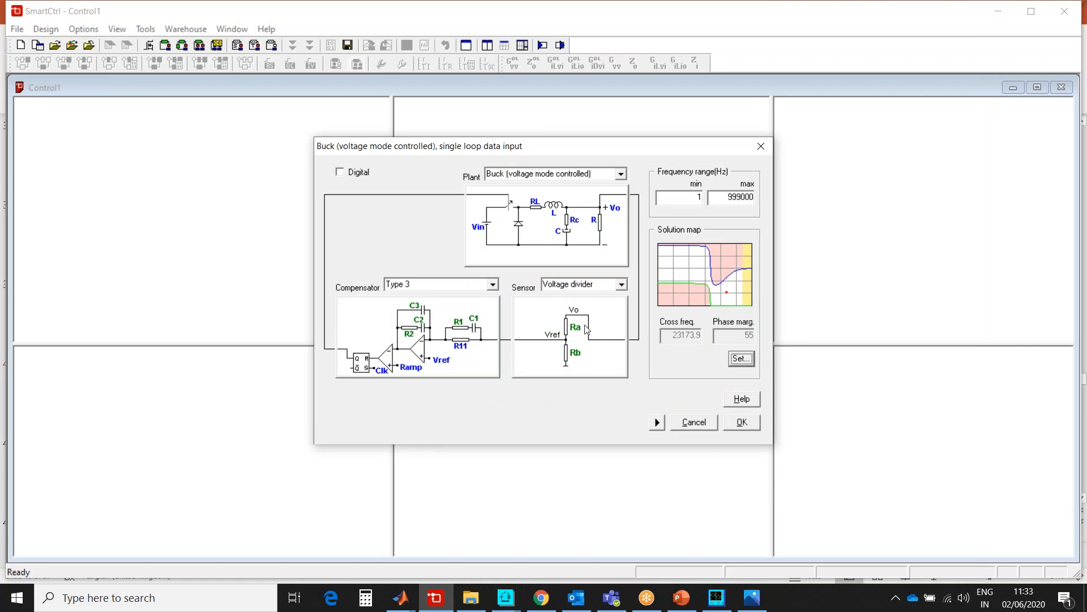
{"action": "left_click", "coordinate": [732, 425]}
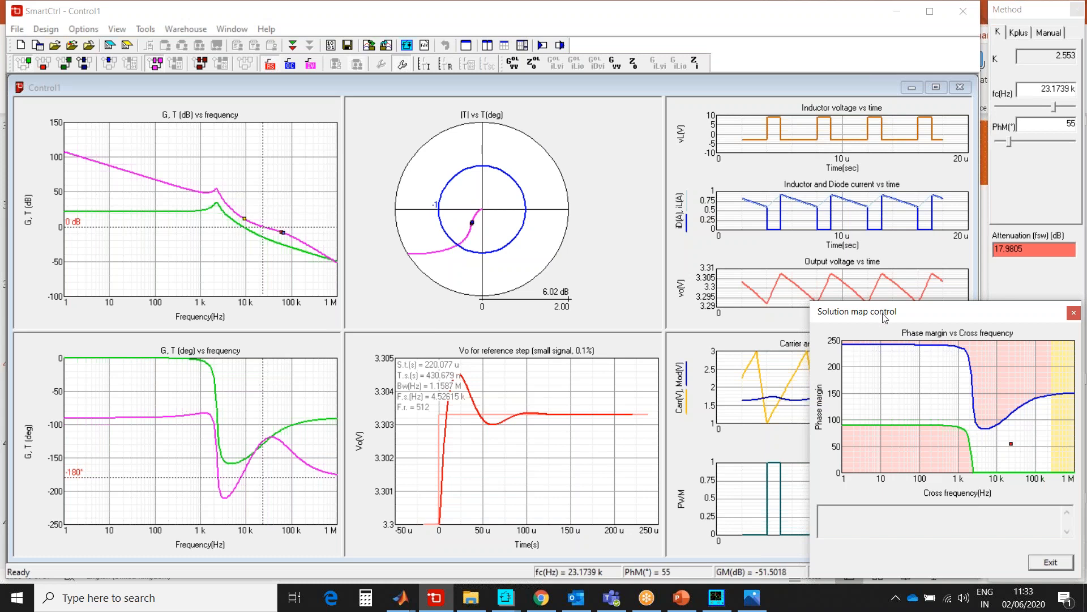
- Reposition the solution map window and shift the operating point to about 33.3 kHz cross frequency and 54.8° phase margin
{"action": "left_click_drag", "start_coordinate": [881, 316], "coordinate": [634, 107]}
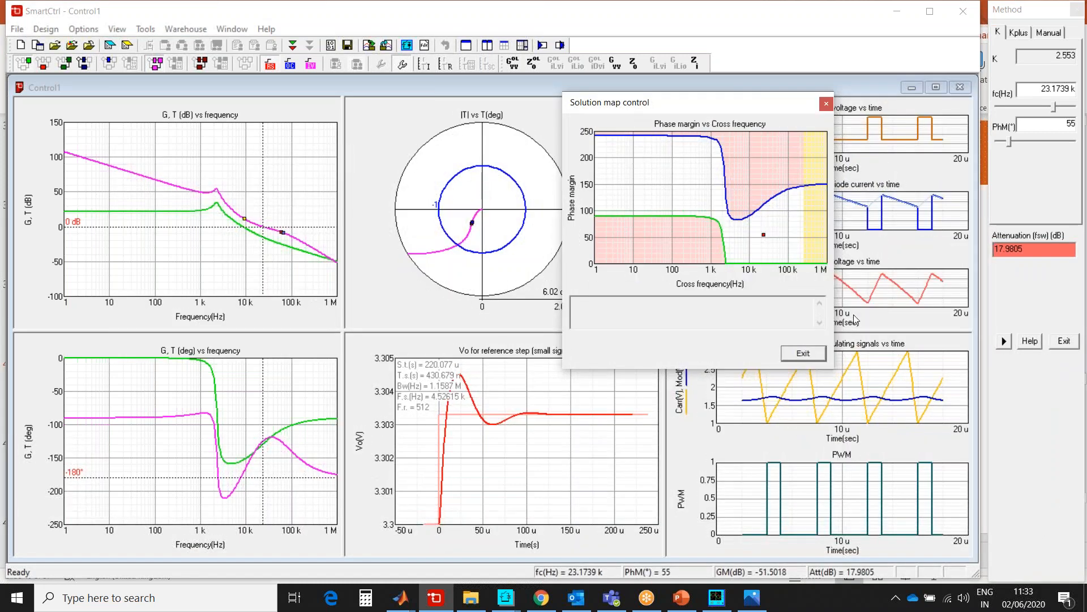
{"action": "left_click_drag", "start_coordinate": [670, 104], "coordinate": [669, 136]}
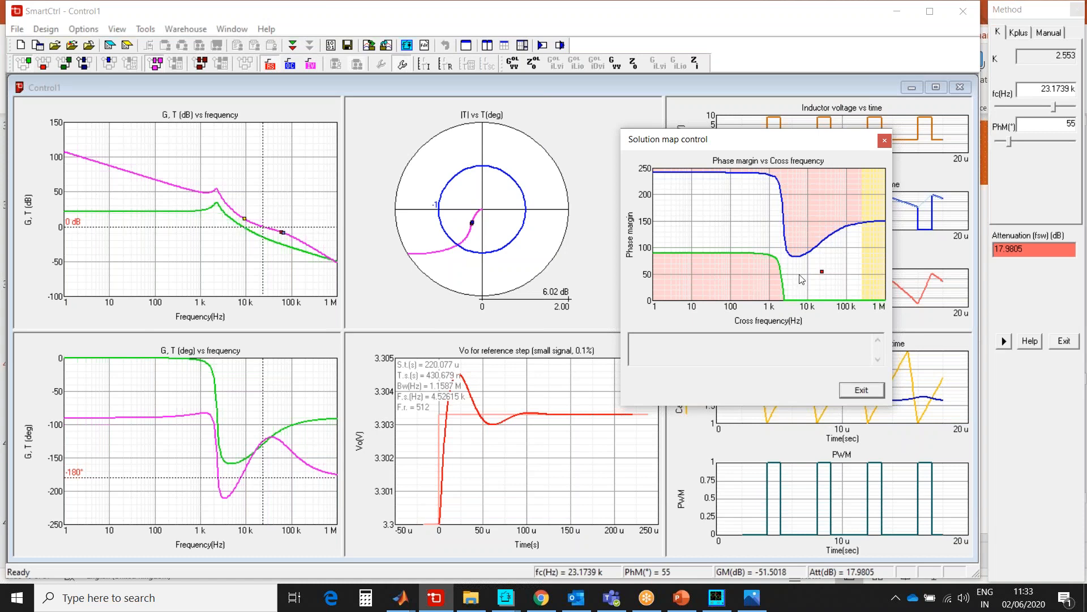
{"action": "mouse_move", "coordinate": [823, 275]}
{"action": "left_mouse_down"}
{"action": "mouse_move", "coordinate": [792, 267]}
{"action": "mouse_move", "coordinate": [829, 273]}
{"action": "left_mouse_up"}
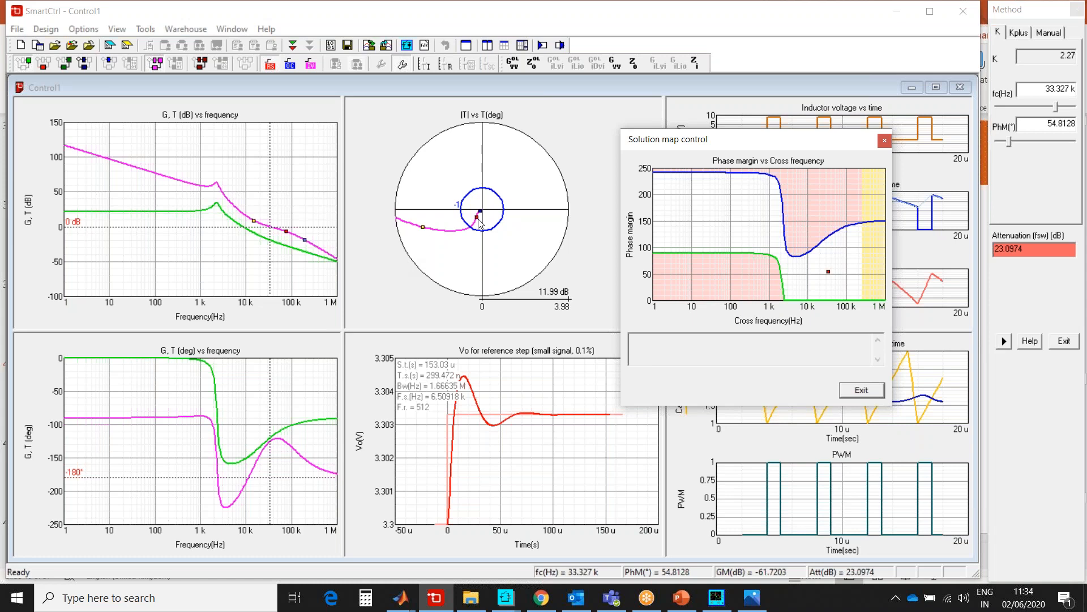
- Export the design to a PSIM schematic named teststc on the Desktop, using component values, power stage and sensors, and initial conditions
{"action": "left_click", "coordinate": [409, 46]}
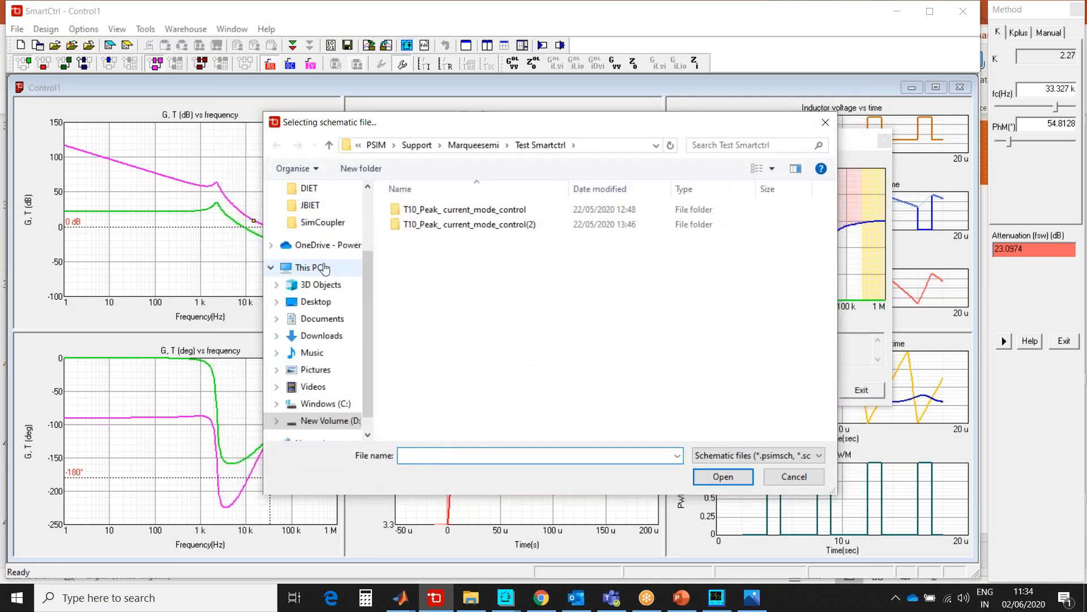
{"action": "left_click", "coordinate": [324, 268]}
{"action": "left_click", "coordinate": [316, 301]}
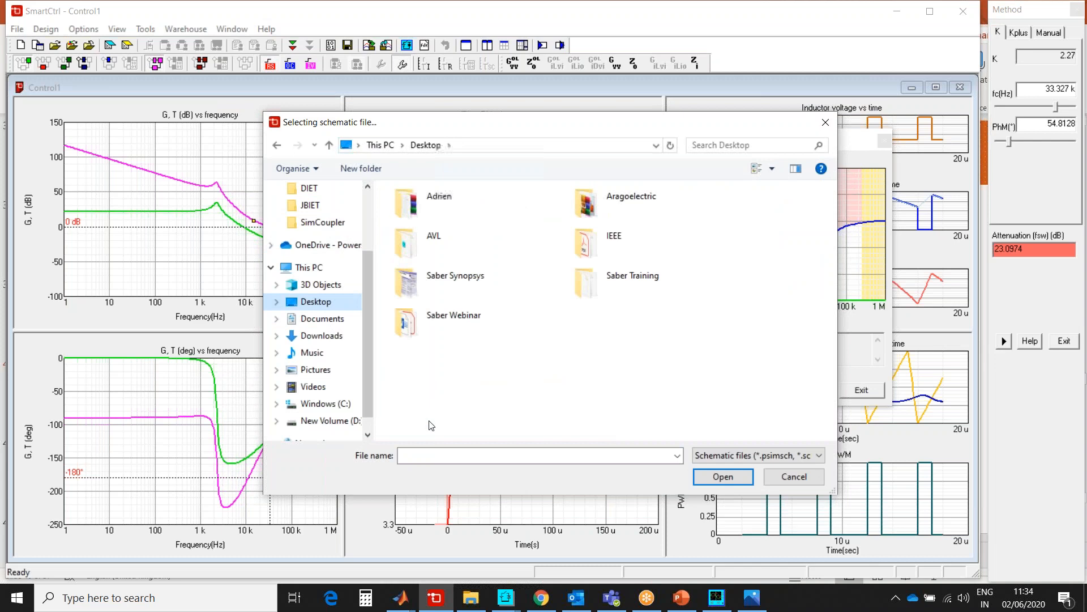
{"action": "left_click", "coordinate": [437, 453]}
{"action": "type", "text": "teststc"}
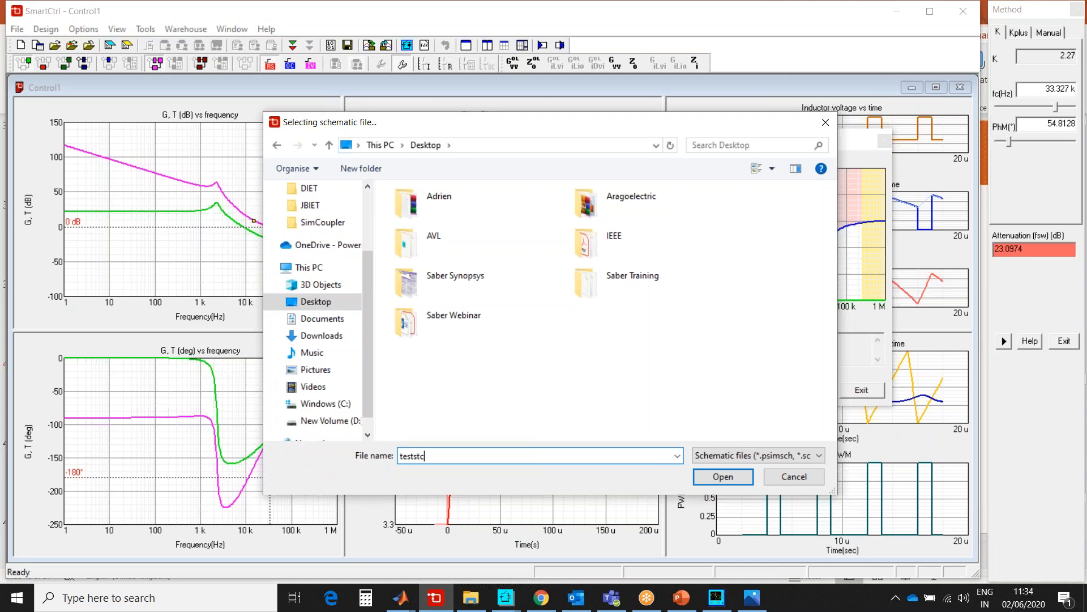
{"action": "key", "text": "Return"}
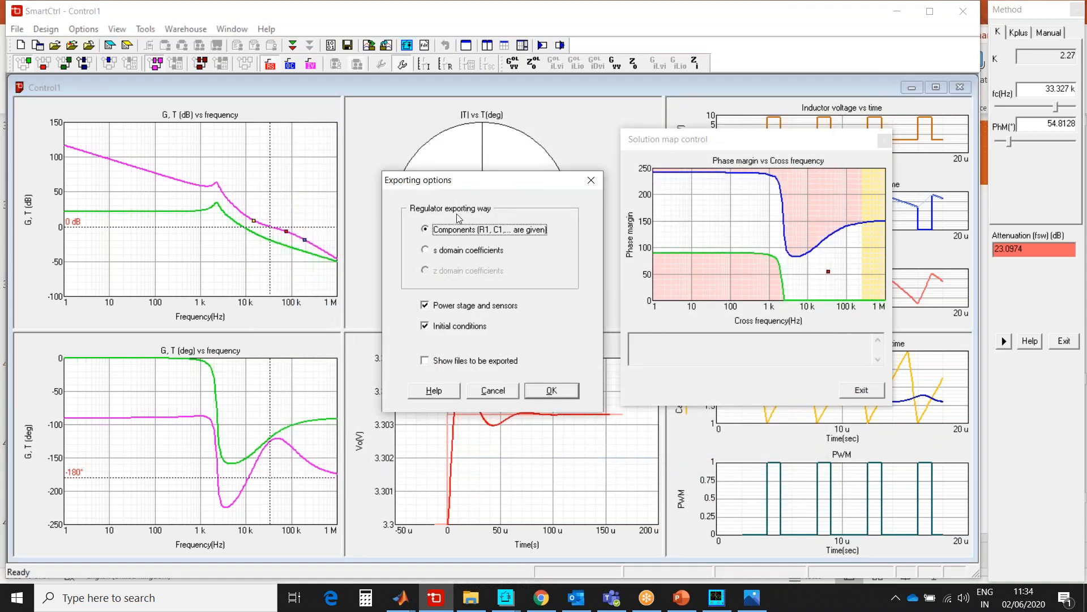
{"action": "left_click", "coordinate": [539, 391]}
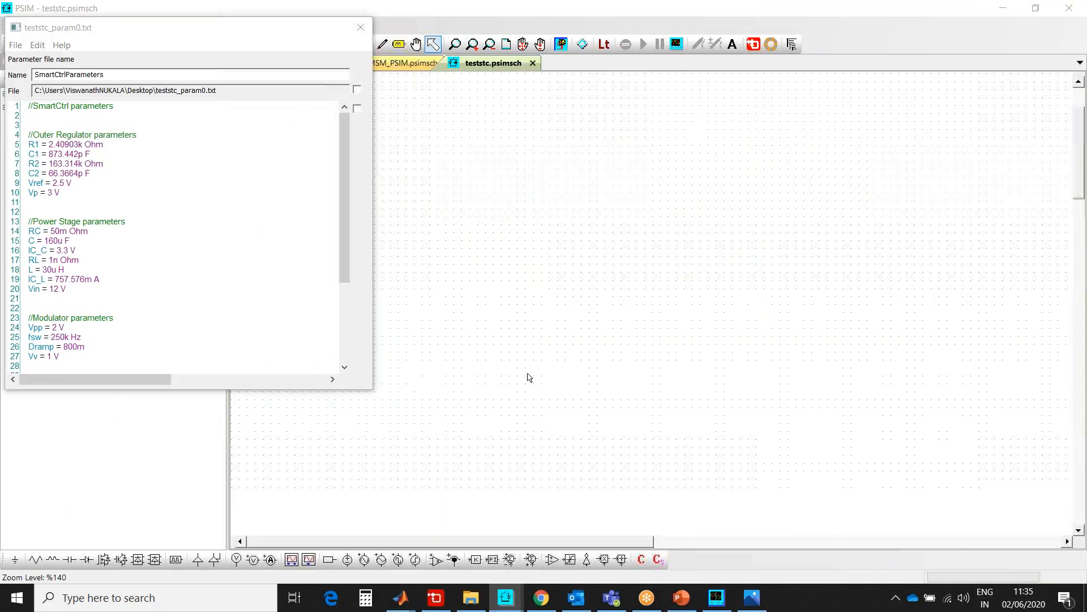
- Plot Vo from the teststc simulation in Simview, cancel the PMSM_PSIM curve selection, examine the Vo waveform and minimize Simview
{"action": "double_click", "coordinate": [376, 221]}
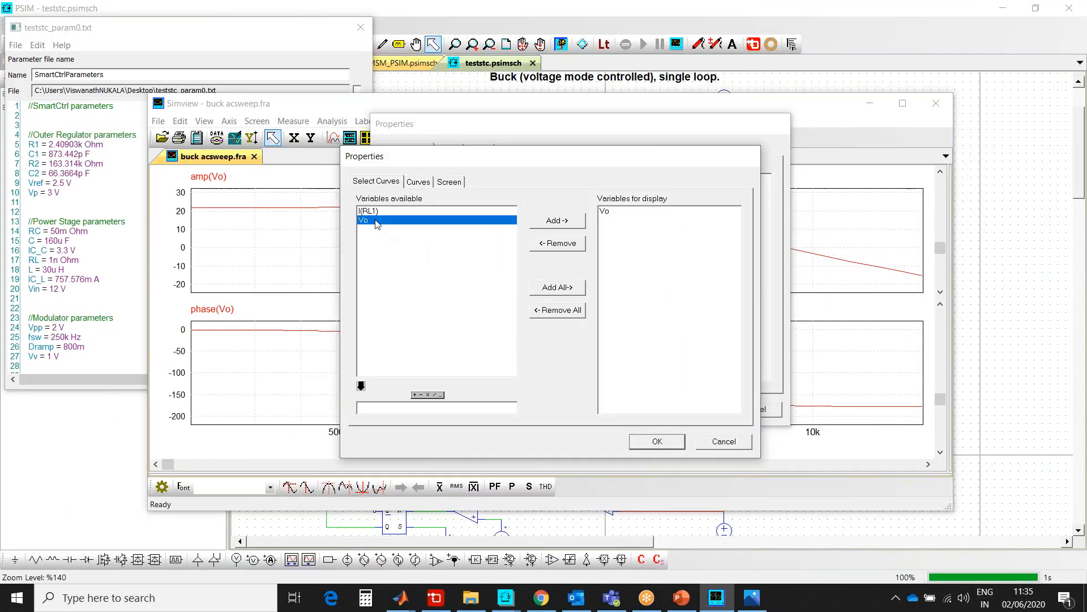
{"action": "left_click", "coordinate": [646, 443]}
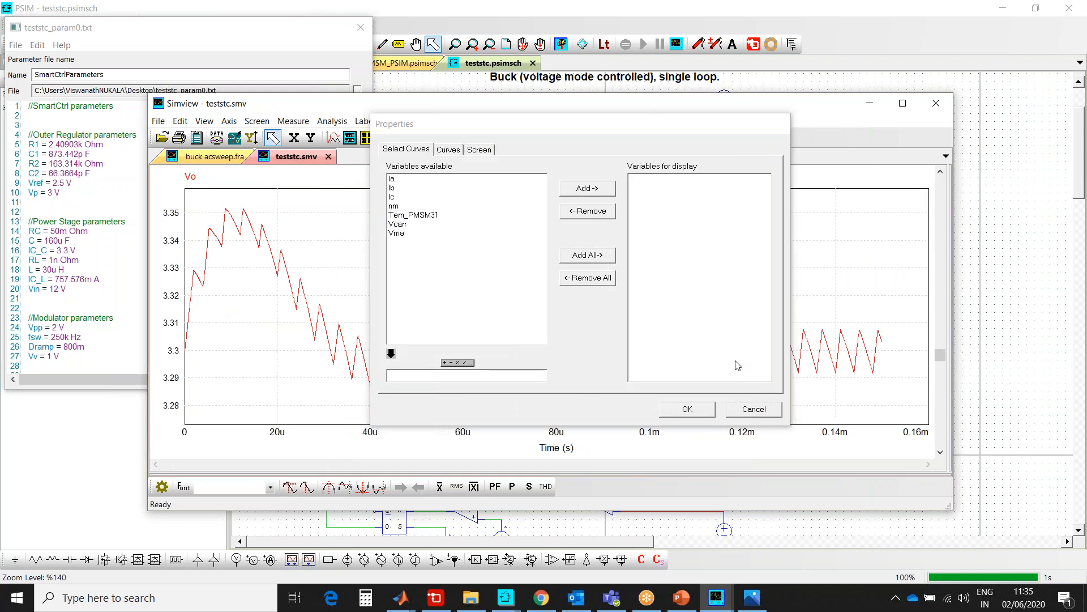
{"action": "left_click", "coordinate": [745, 409]}
{"action": "left_click", "coordinate": [291, 156]}
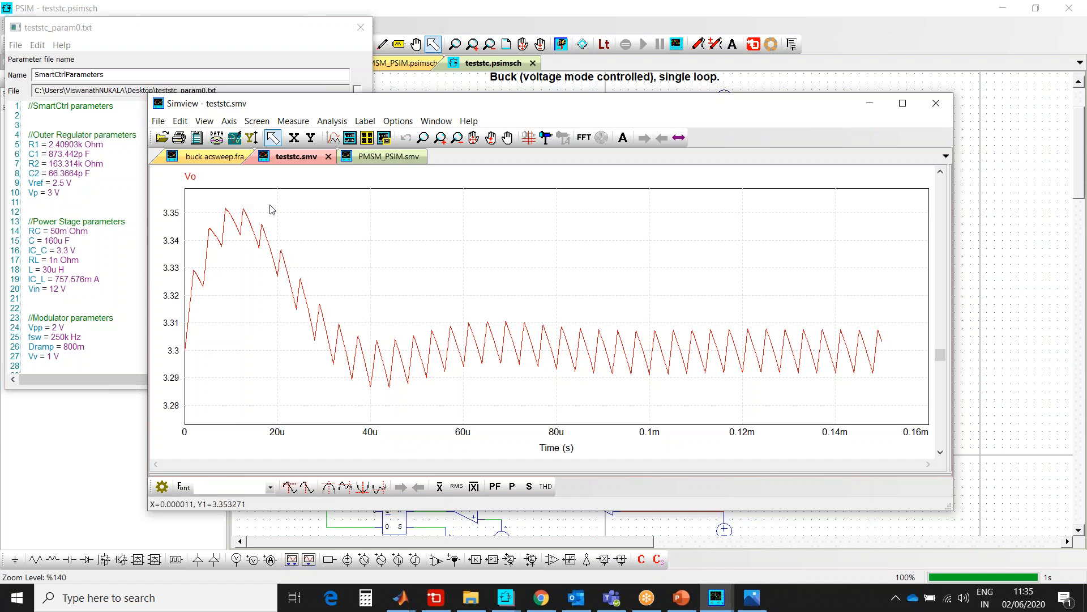
{"action": "left_click", "coordinate": [872, 104]}
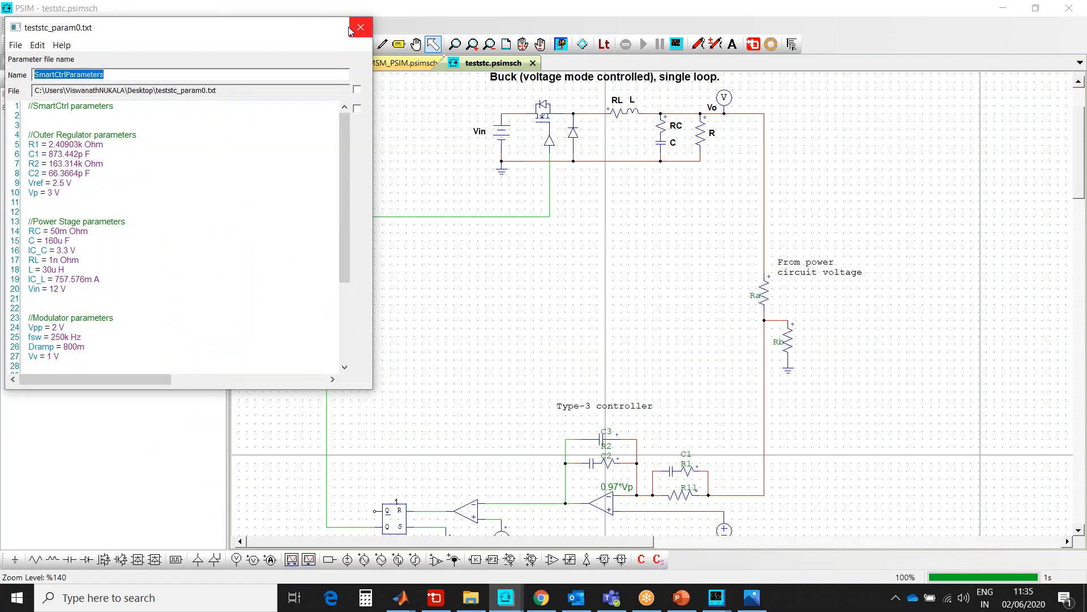
- Close the teststc parameter file and examine the exported buck power stage, the Type-3 controller and the modulator circuit
{"action": "left_click", "coordinate": [361, 28]}
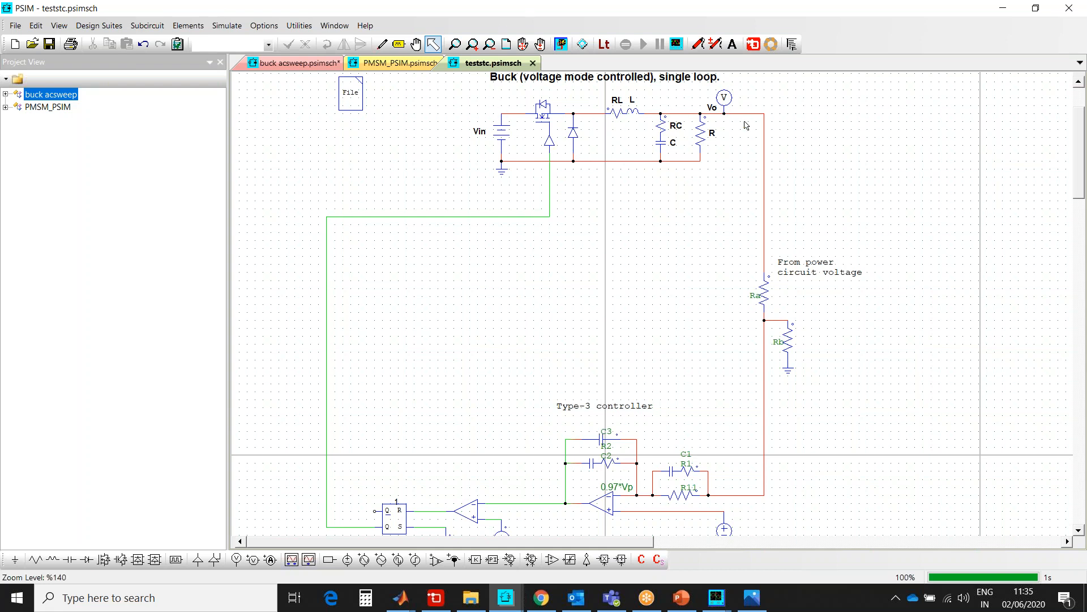
{"action": "left_click_drag", "start_coordinate": [465, 104], "coordinate": [828, 204]}
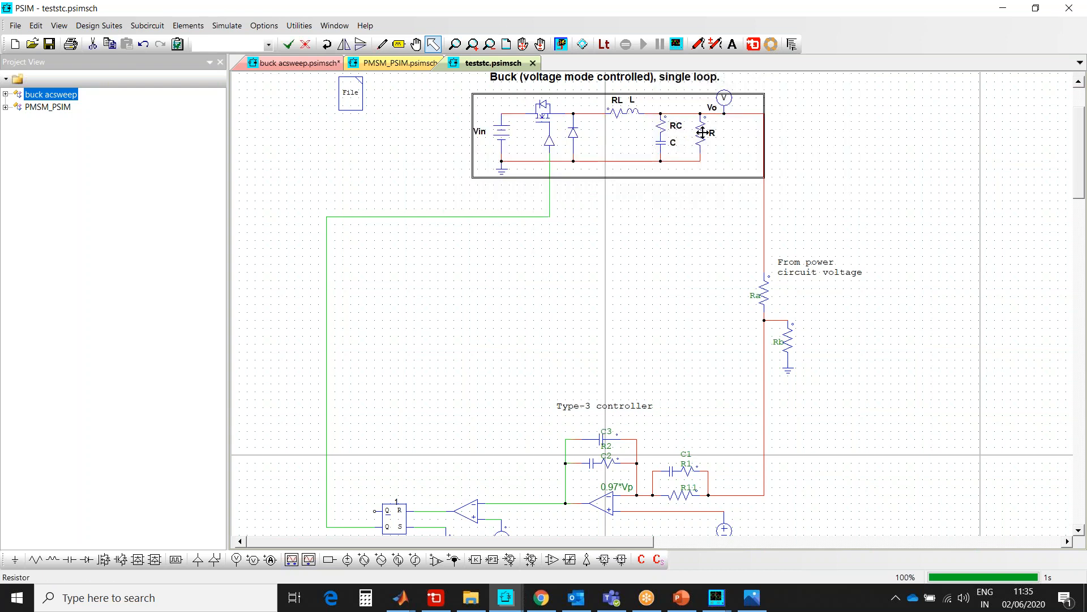
{"action": "left_click_drag", "start_coordinate": [758, 489], "coordinate": [815, 560]}
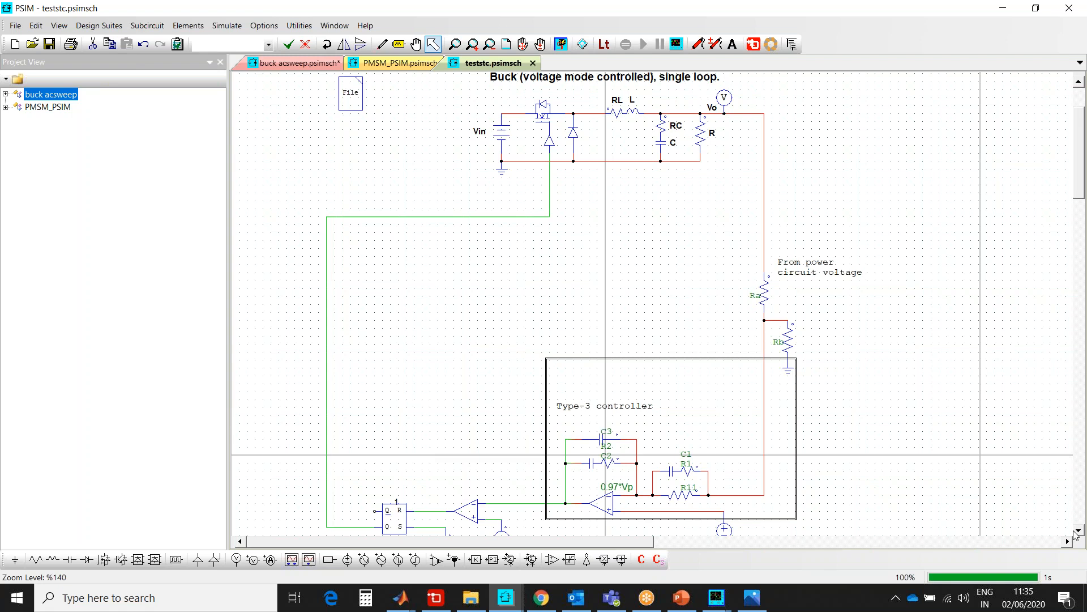
{"action": "left_click", "coordinate": [1075, 531]}
{"action": "left_click", "coordinate": [1076, 532]}
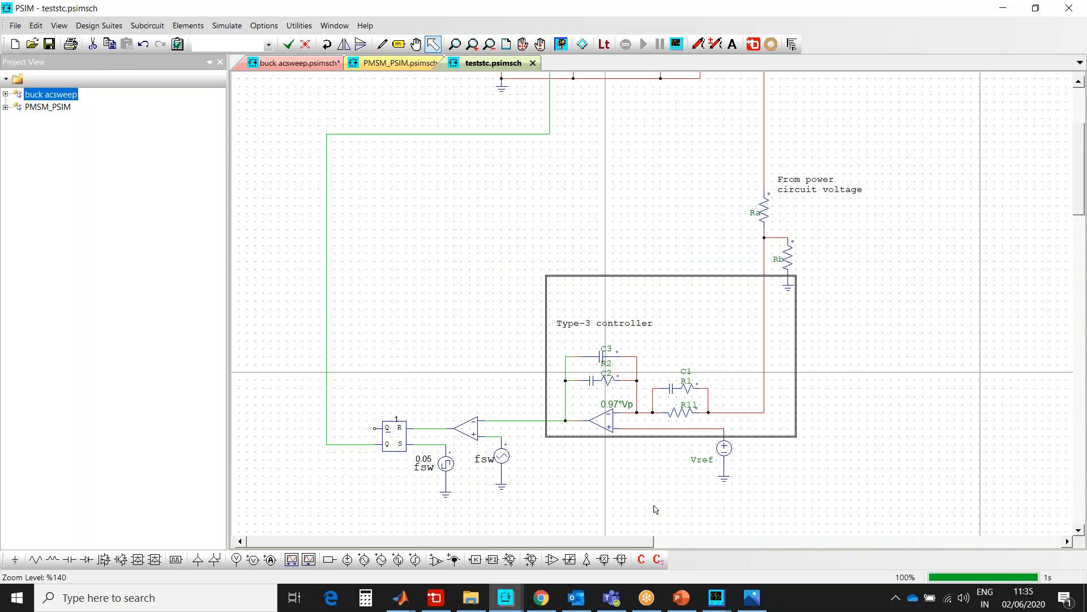
- Switch to SmartCtrl and shift the operating point to about 8.7 kHz cross frequency and 53.5° phase margin
{"action": "left_click", "coordinate": [440, 603]}
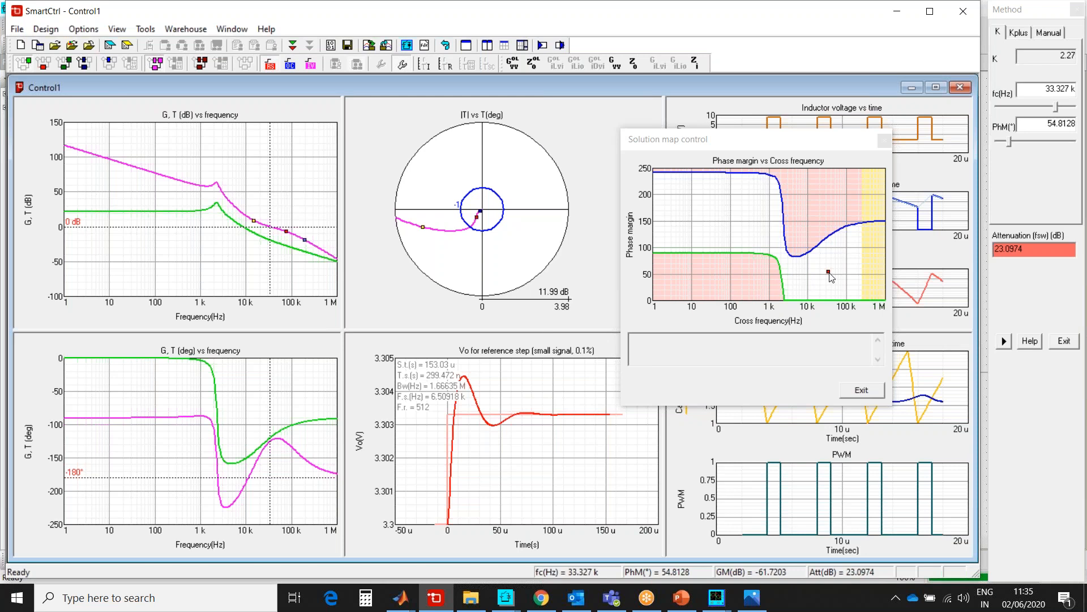
{"action": "left_click", "coordinate": [806, 273]}
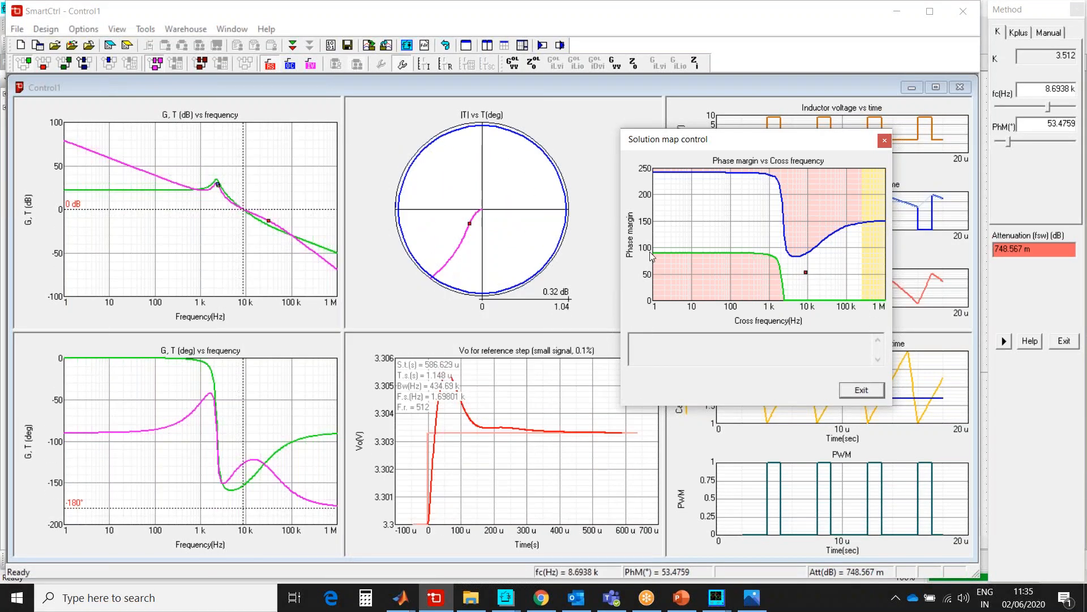
- Export the design to PSIM with component values, power stage and initial conditions, overwriting the teststc files, and dismiss the plot and parameter file
{"action": "left_click", "coordinate": [424, 45]}
{"action": "double_click", "coordinate": [629, 333]}
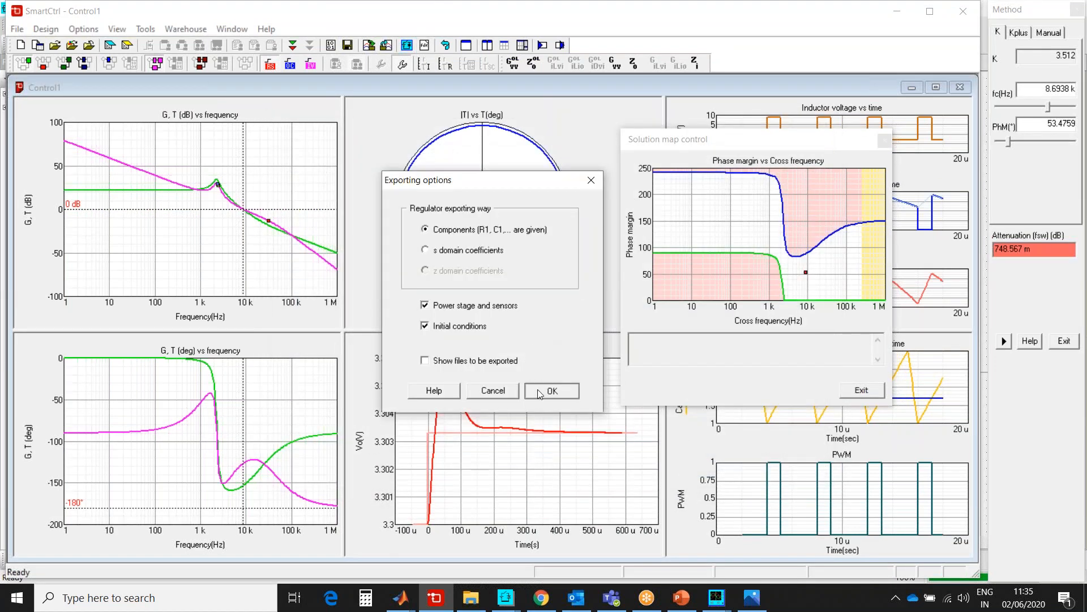
{"action": "left_click", "coordinate": [540, 392]}
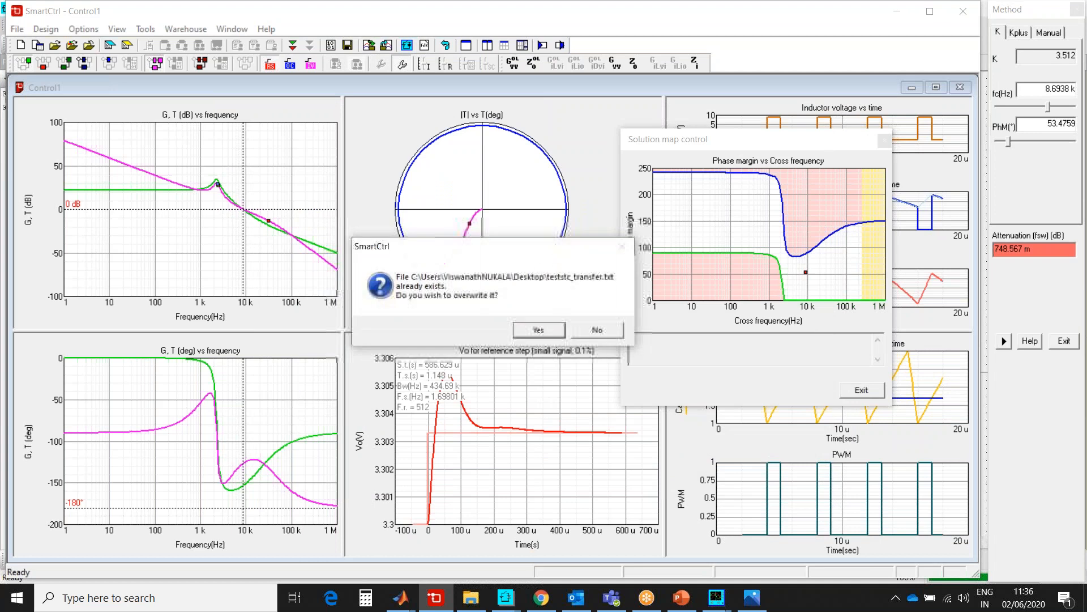
{"action": "left_click", "coordinate": [538, 330]}
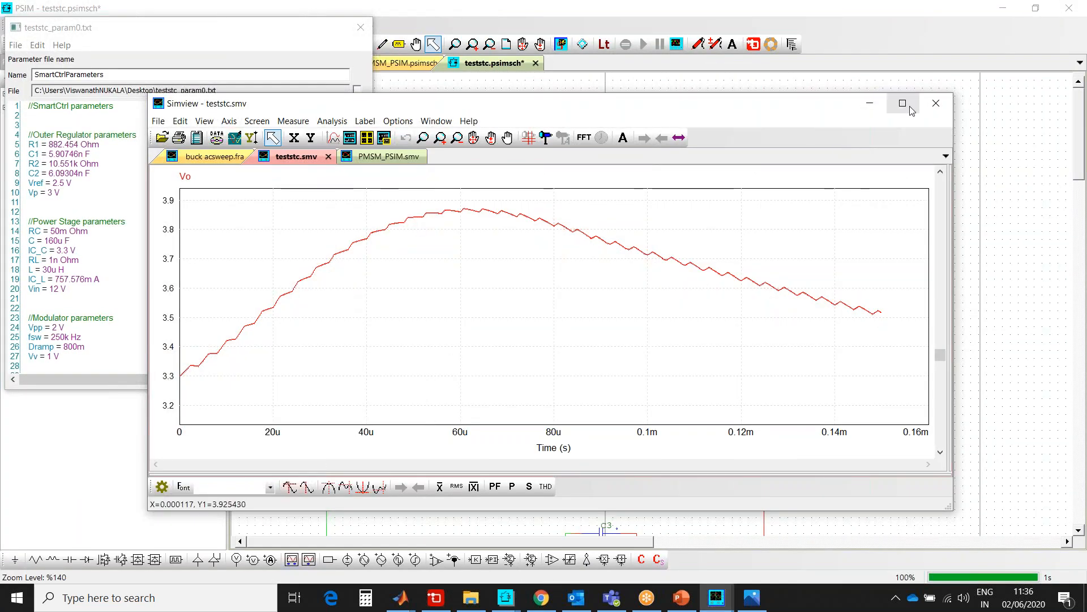
{"action": "left_click", "coordinate": [870, 103]}
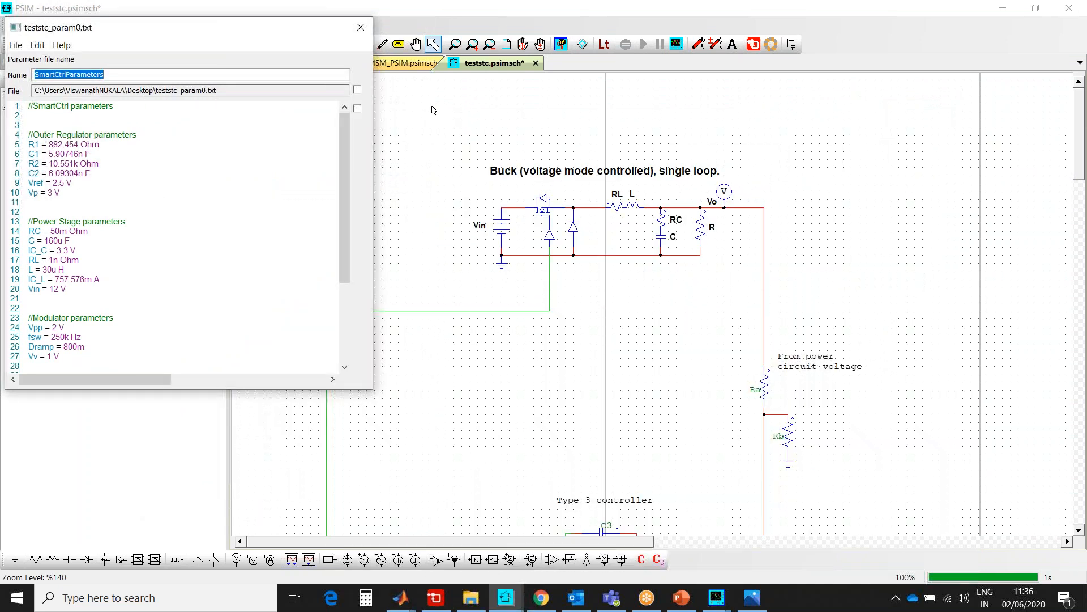
{"action": "left_click", "coordinate": [360, 28]}
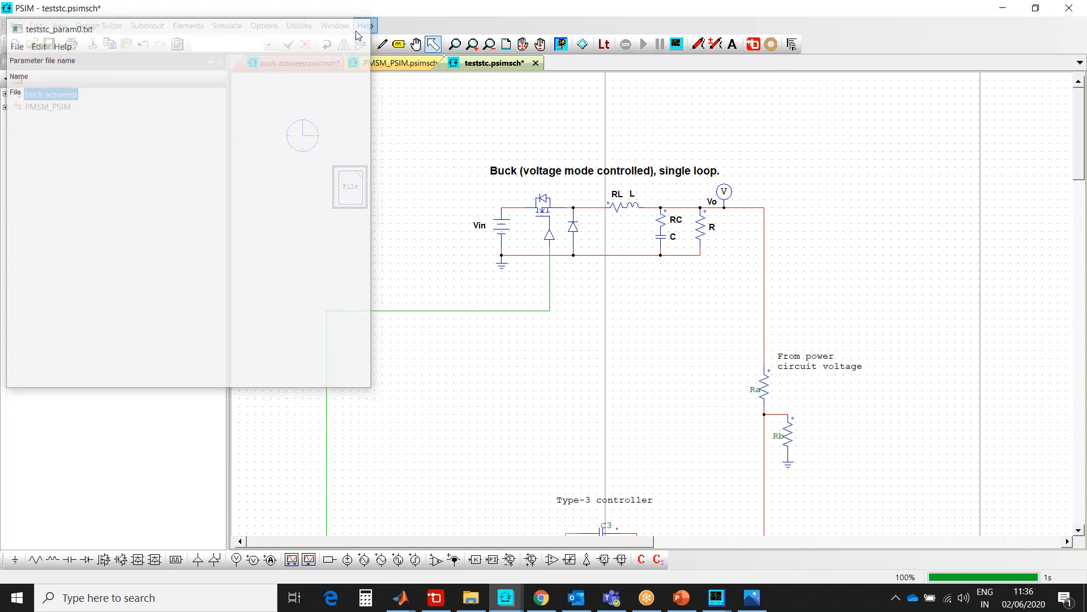
- Bring up the buck acsweep schematic and examine the AC Sweep block's frequency, amplitude and source parameters
{"action": "left_click", "coordinate": [286, 63]}
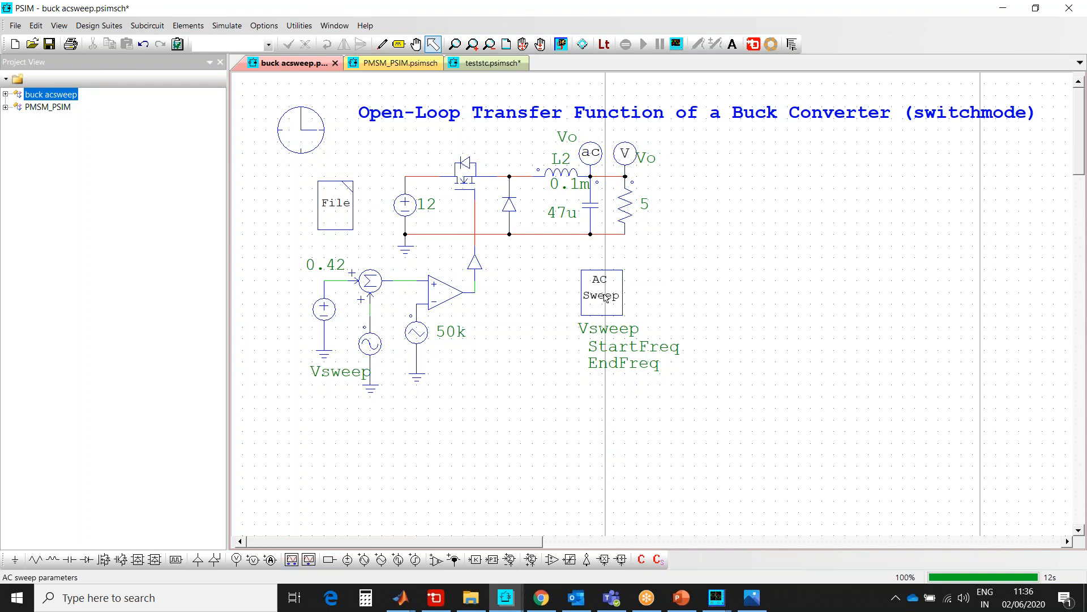
{"action": "left_click", "coordinate": [588, 289]}
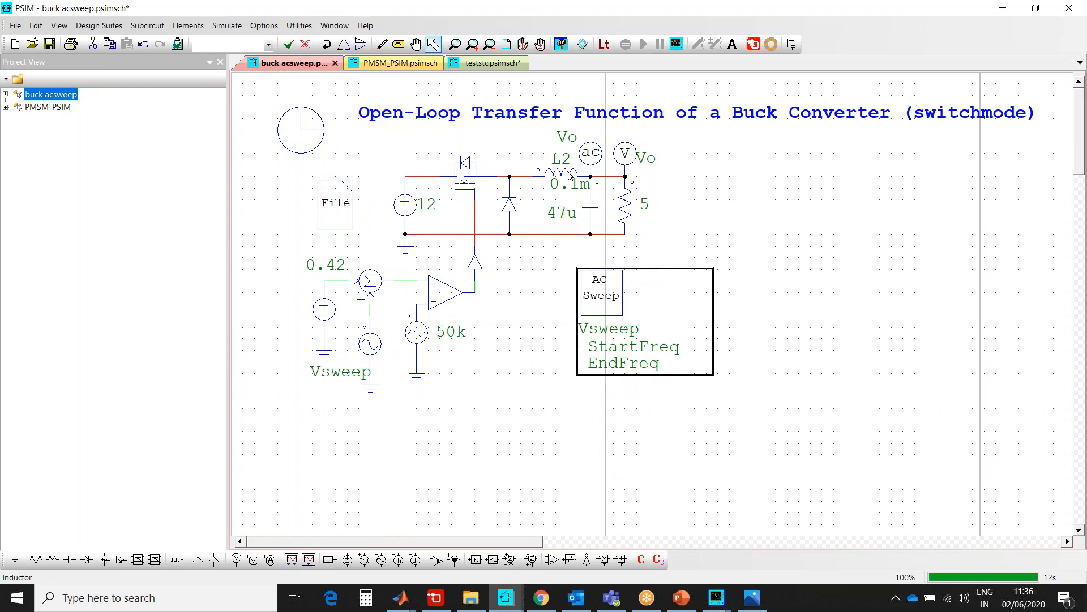
{"action": "double_click", "coordinate": [596, 297]}
{"action": "left_click_drag", "start_coordinate": [158, 30], "coordinate": [551, 214]}
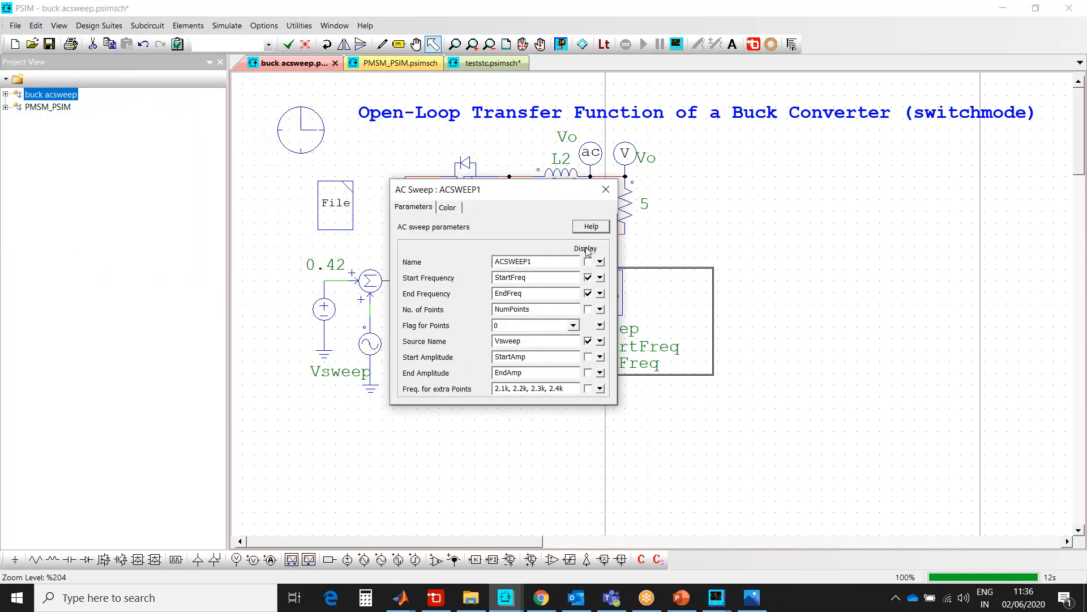
{"action": "left_click", "coordinate": [605, 190]}
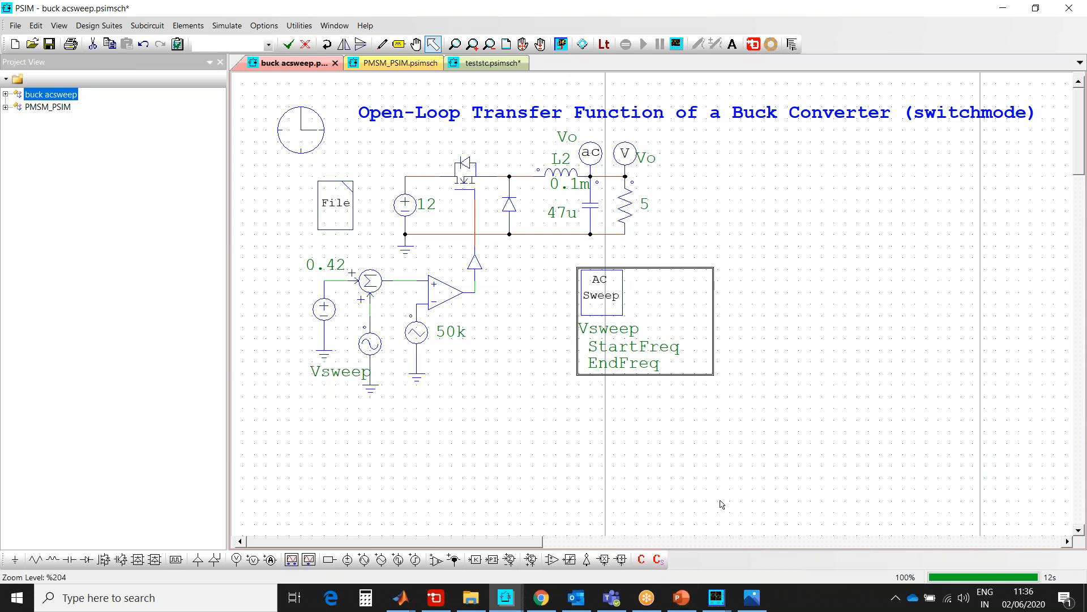
- Switch to the buck acsweep.fra results in Simview and maximize the window to view the Vo amplitude and phase curves
{"action": "left_click", "coordinate": [716, 598]}
{"action": "left_click", "coordinate": [574, 531]}
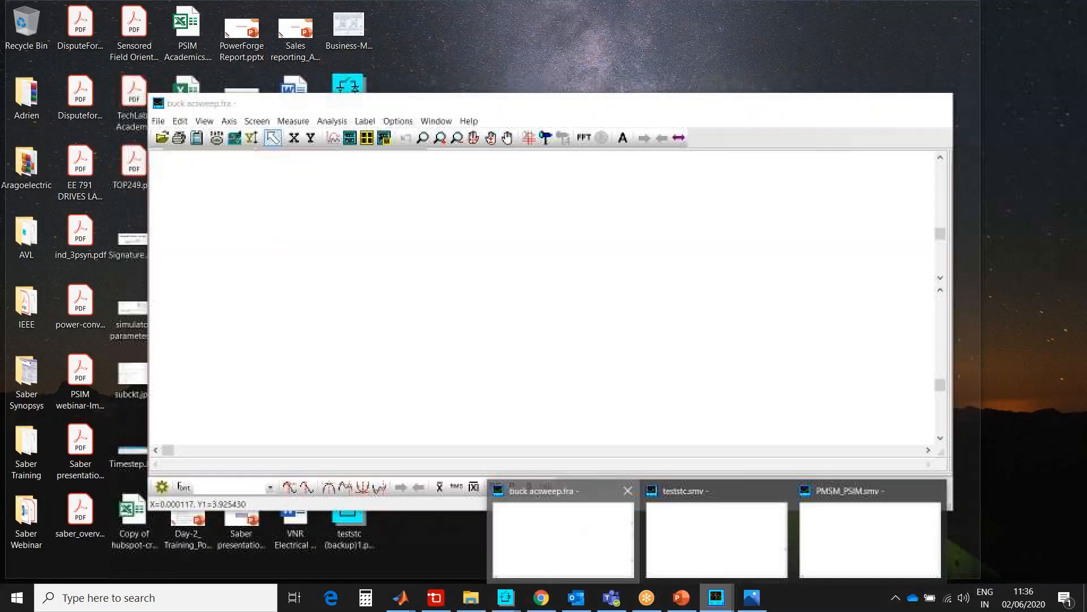
{"action": "left_click", "coordinate": [900, 103]}
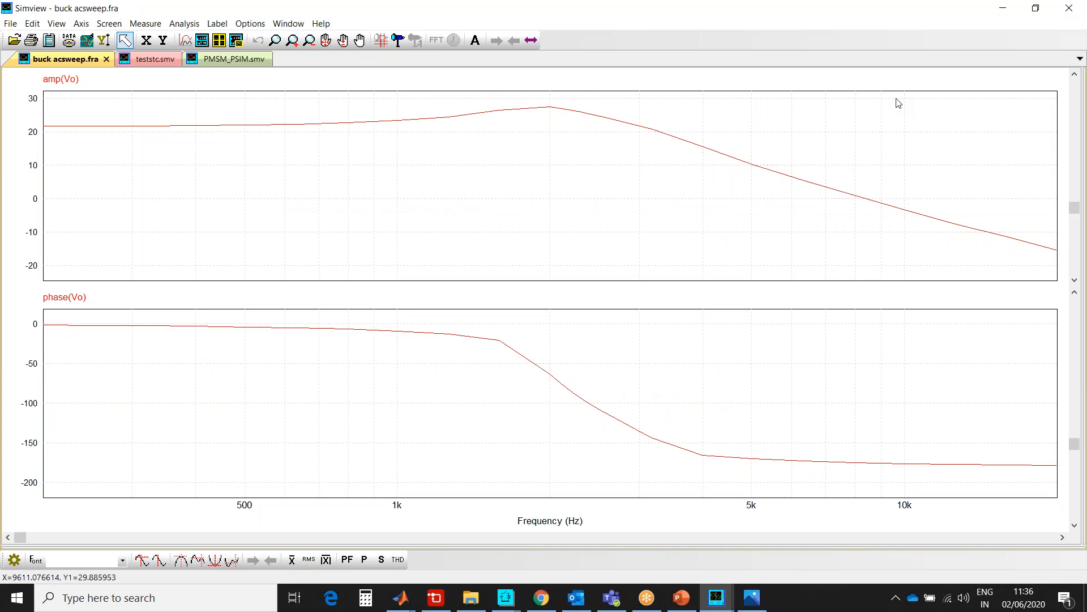
- Start saving the AC sweep results to the Desktop with the Text files (*.fra) format
{"action": "left_click", "coordinate": [10, 25]}
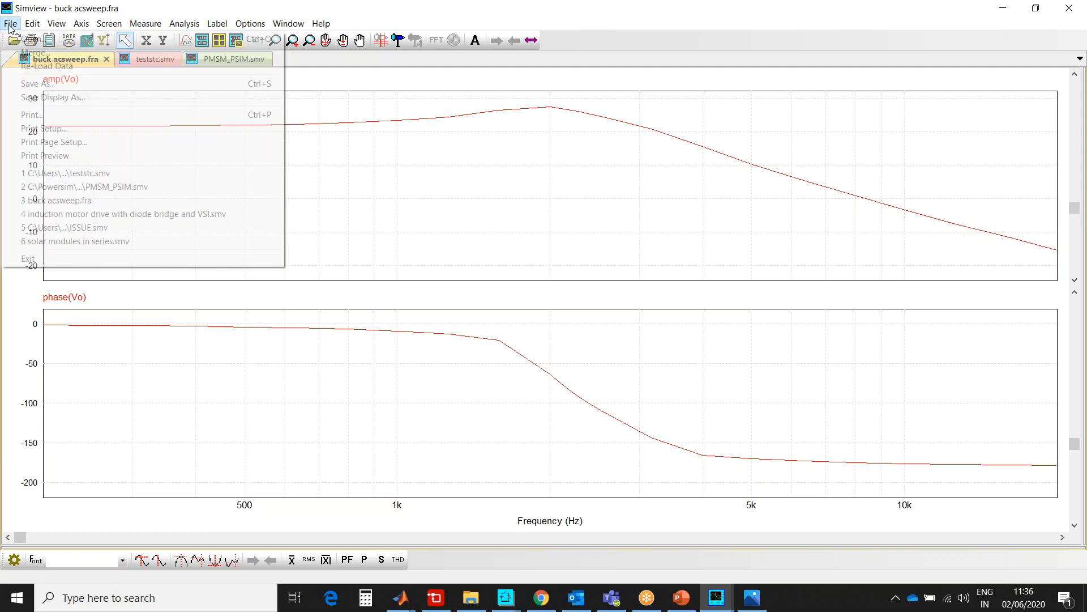
{"action": "left_click", "coordinate": [32, 86]}
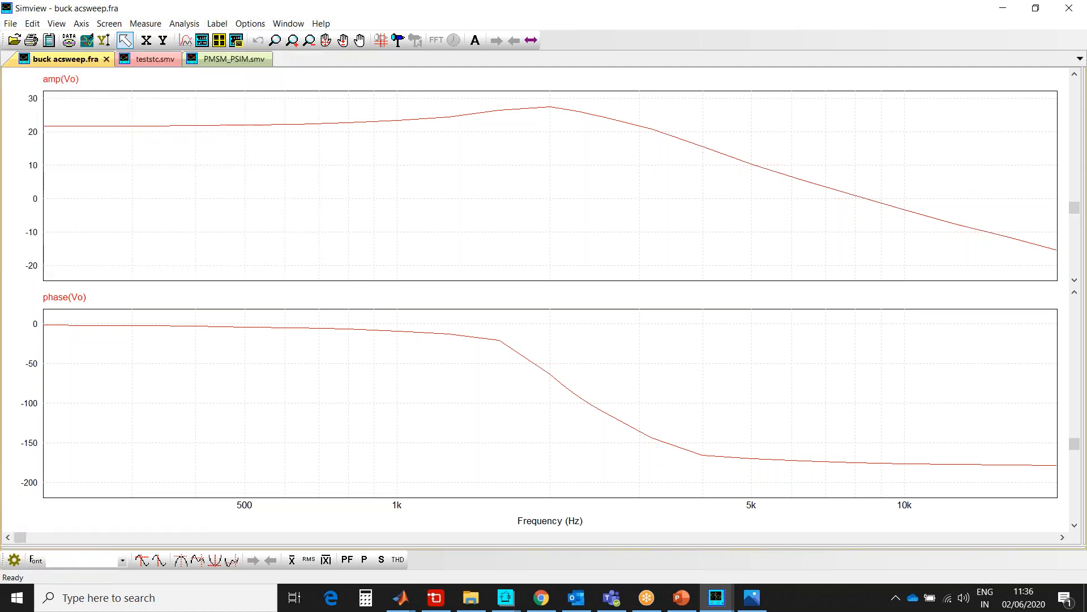
{"action": "left_click", "coordinate": [463, 386]}
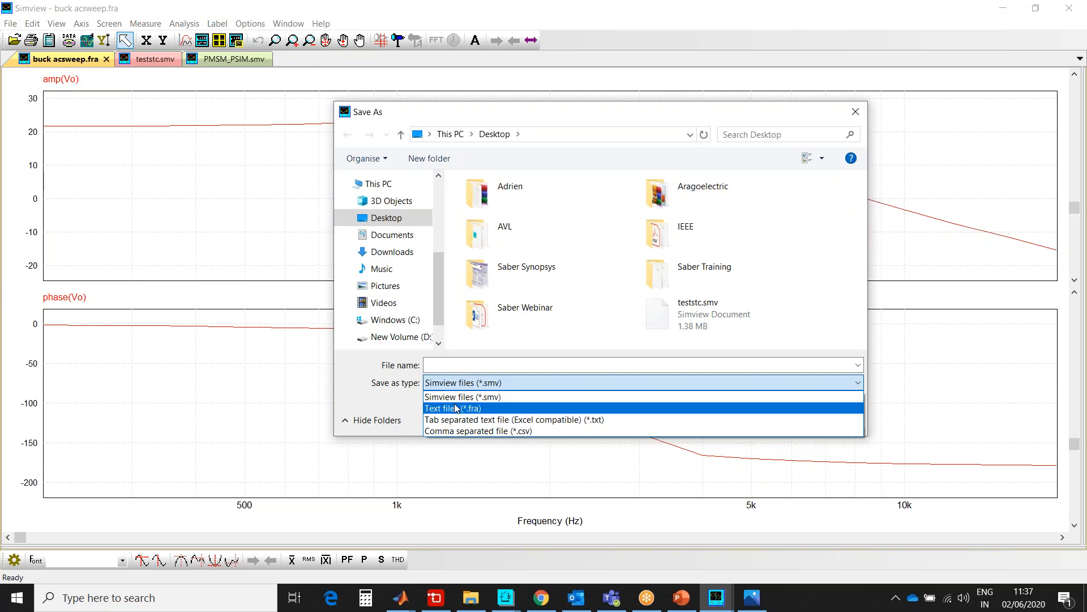
{"action": "left_click", "coordinate": [455, 409]}
{"action": "left_click", "coordinate": [481, 364]}
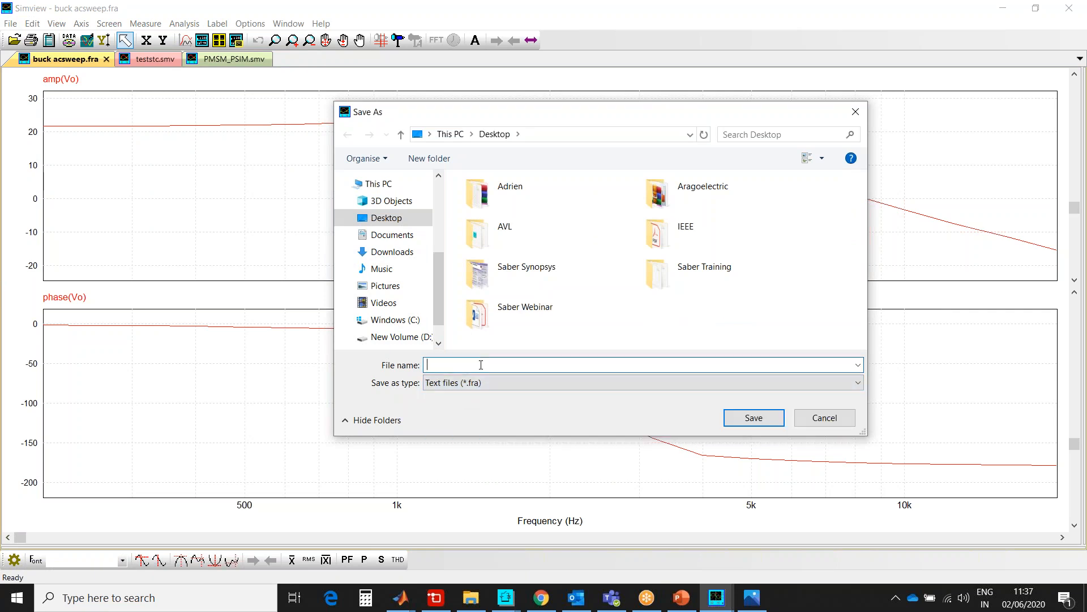
- Switch to SmartCtrl and try starting a voltage mode controlled design from imported frequency response data, without loading a file
{"action": "left_click", "coordinate": [436, 598]}
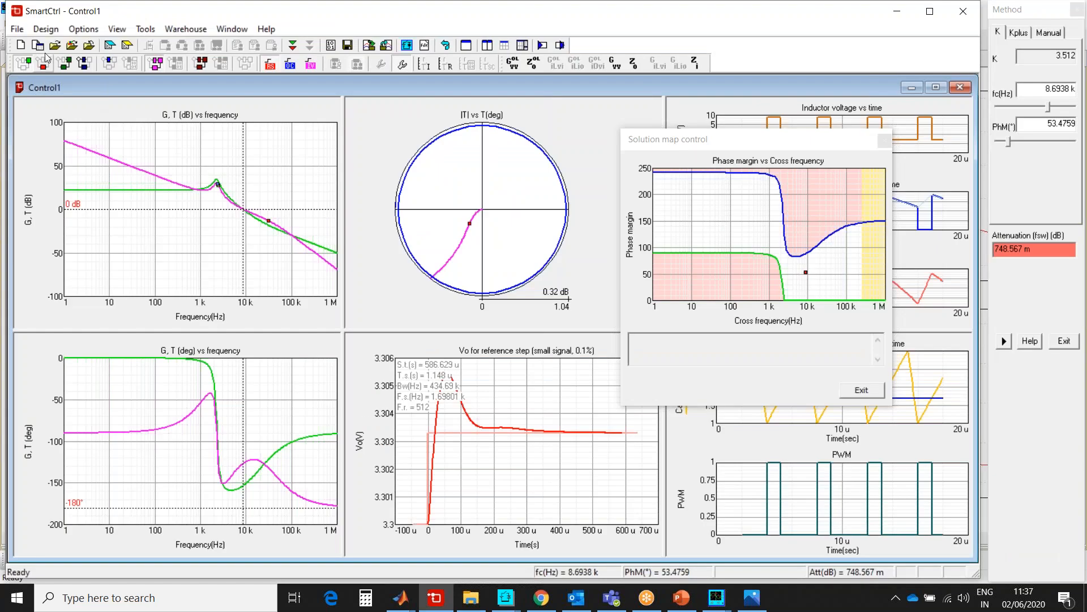
{"action": "left_click", "coordinate": [38, 46]}
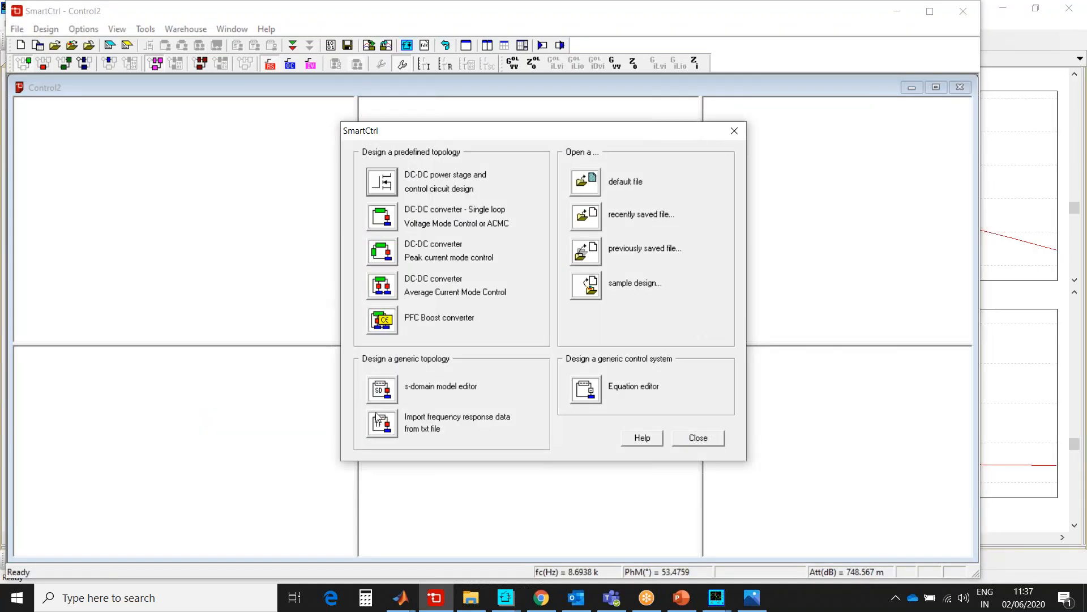
{"action": "left_click", "coordinate": [381, 425]}
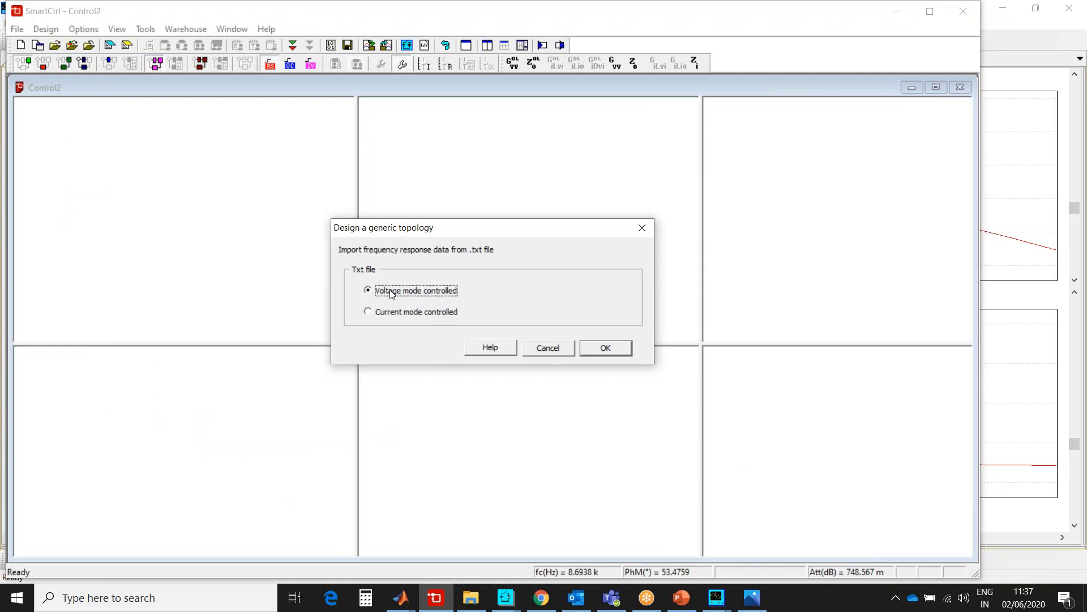
{"action": "left_click", "coordinate": [630, 347]}
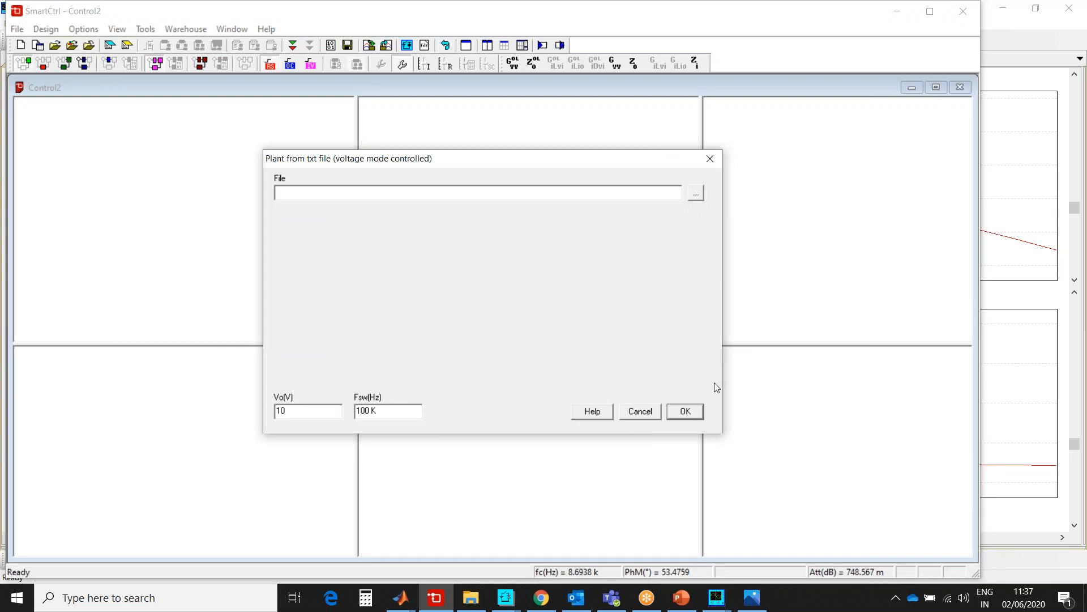
{"action": "left_click", "coordinate": [686, 417]}
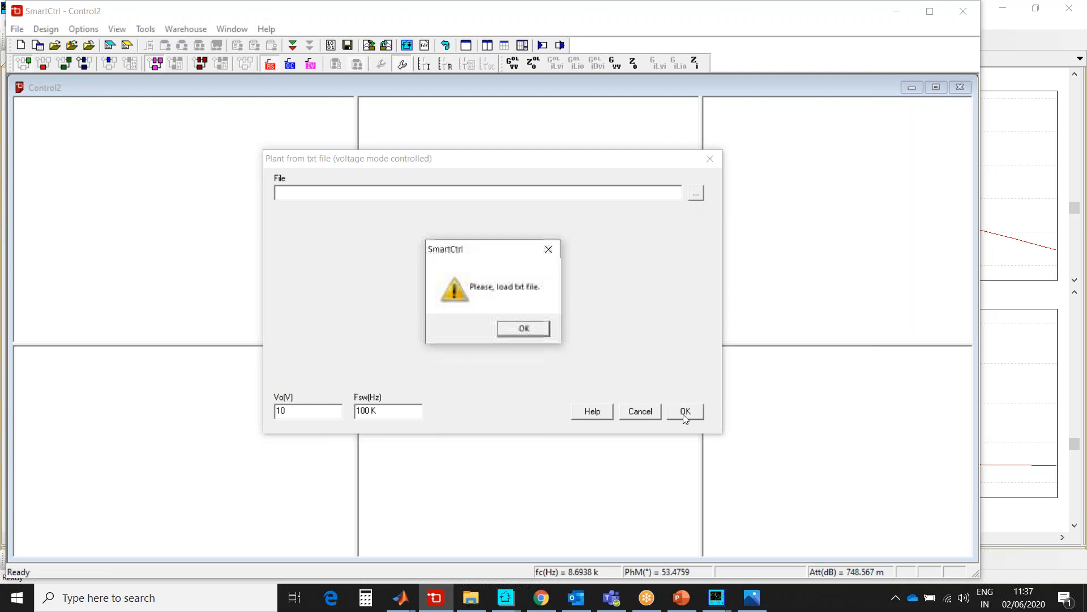
{"action": "key", "text": "Return"}
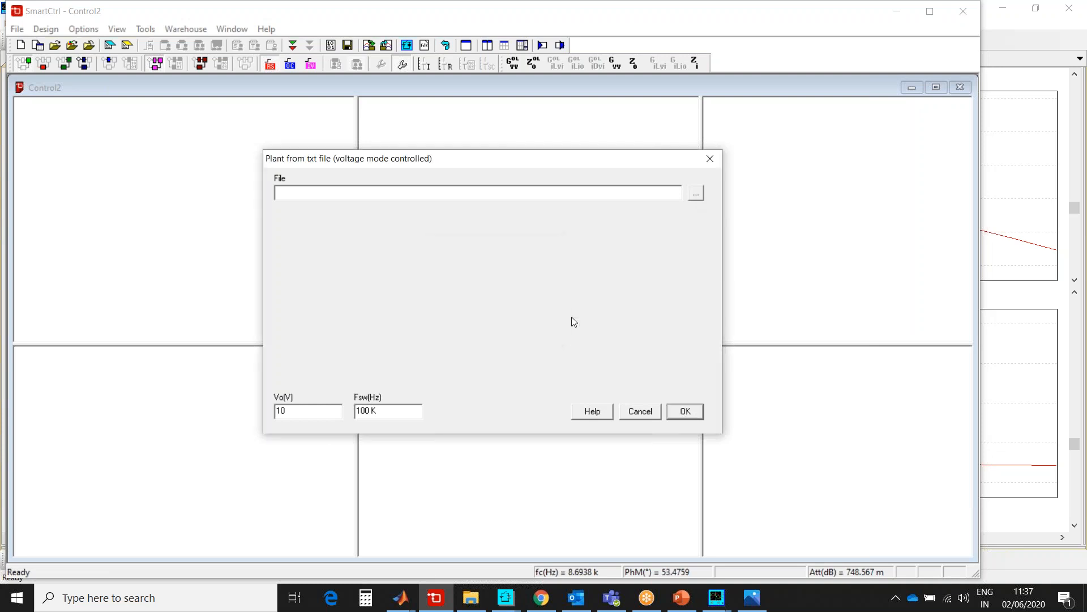
{"action": "left_click", "coordinate": [639, 413]}
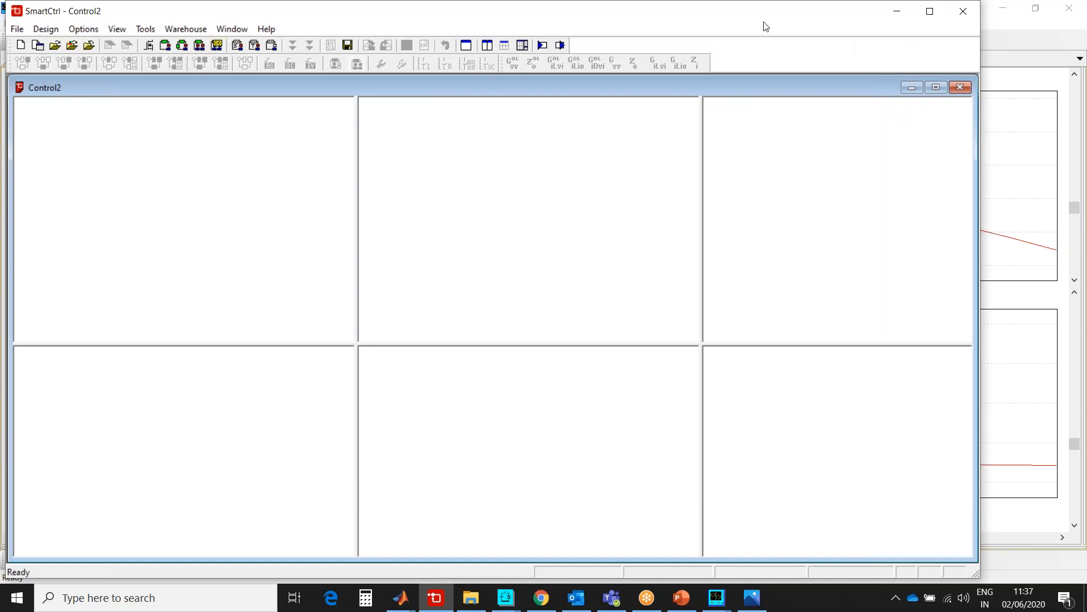
- Close SmartCtrl without saving Control1 and cancel the pending save of the AC sweep results in Simview
{"action": "left_click", "coordinate": [963, 11]}
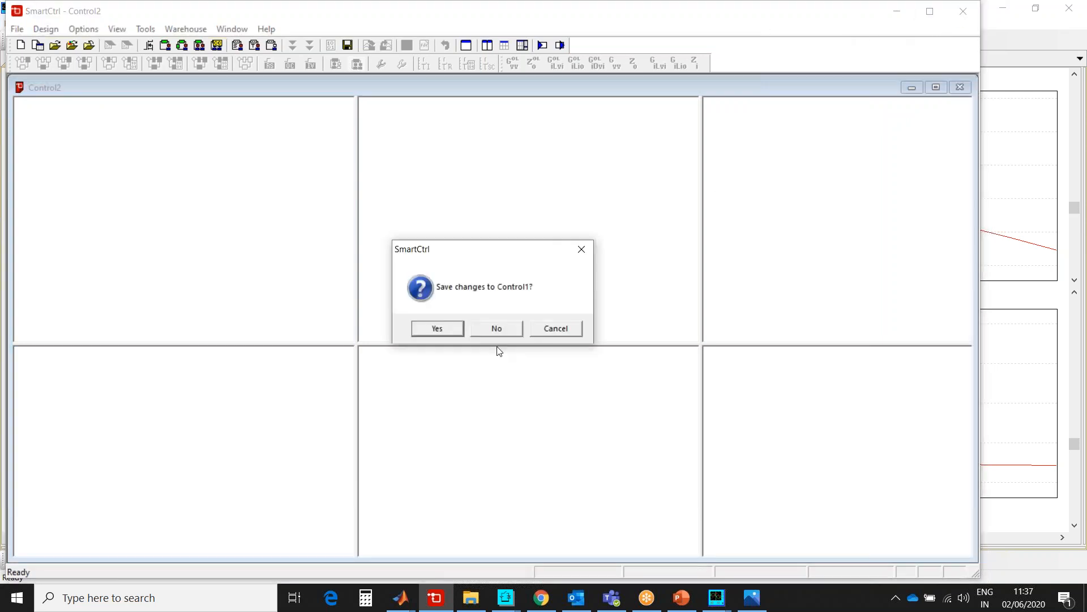
{"action": "left_click", "coordinate": [491, 331]}
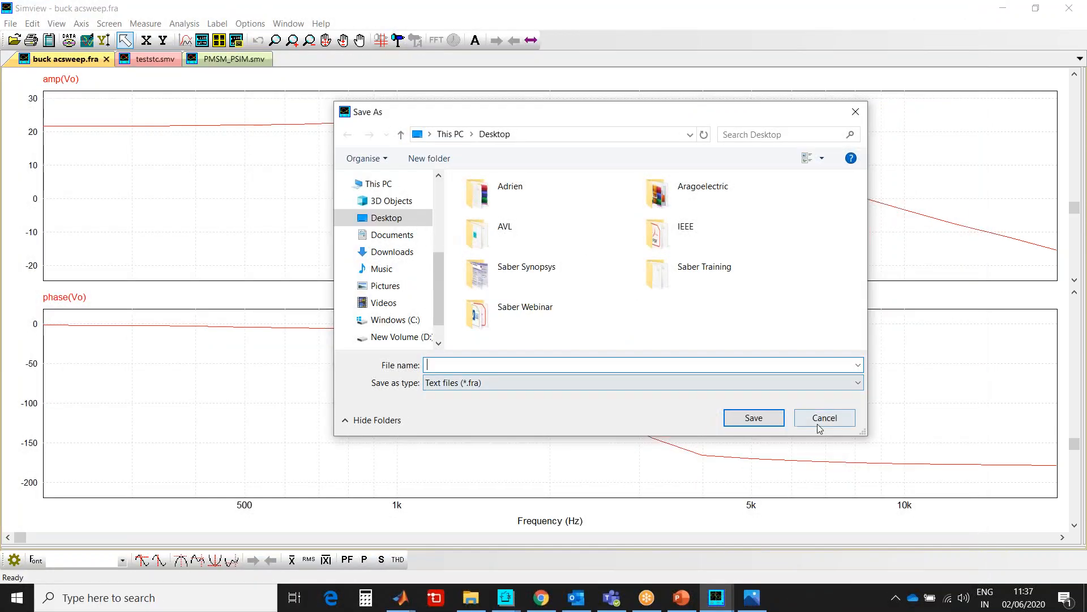
{"action": "left_click", "coordinate": [814, 411]}
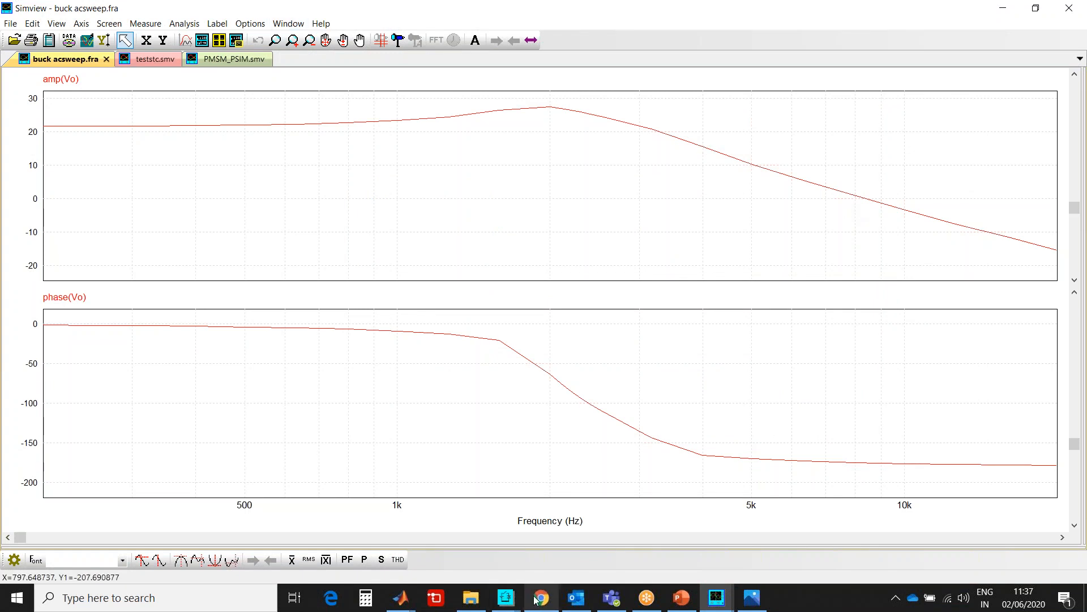
- Switch to the PMSM_PSIM schematic in PSIM and review the available utilities, including SimCoupler Setup
{"action": "mouse_move", "coordinate": [505, 598]}
{"action": "left_click", "coordinate": [488, 543]}
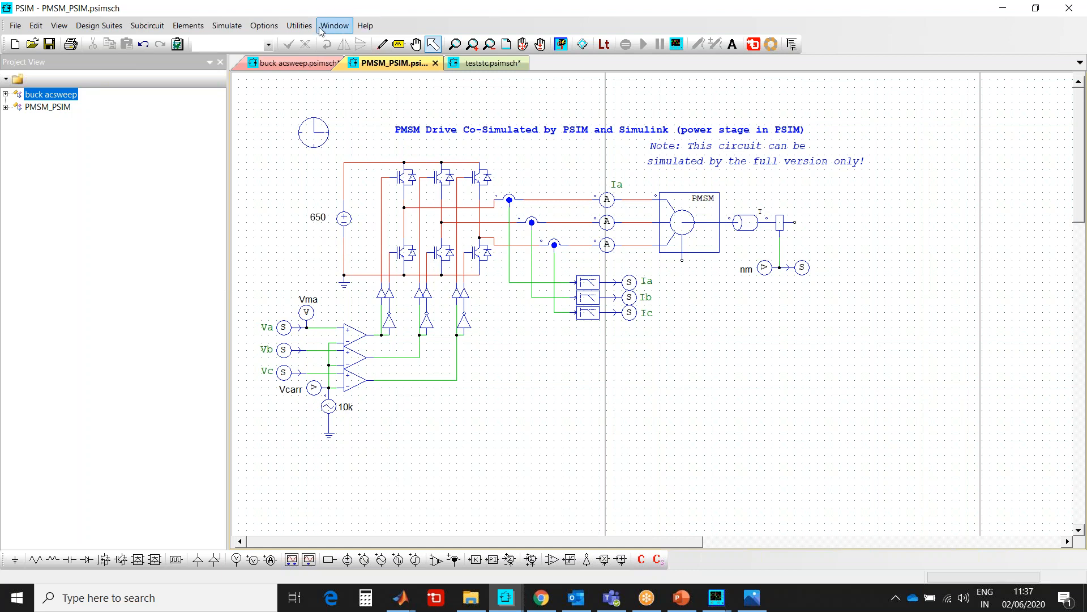
{"action": "left_click", "coordinate": [299, 26]}
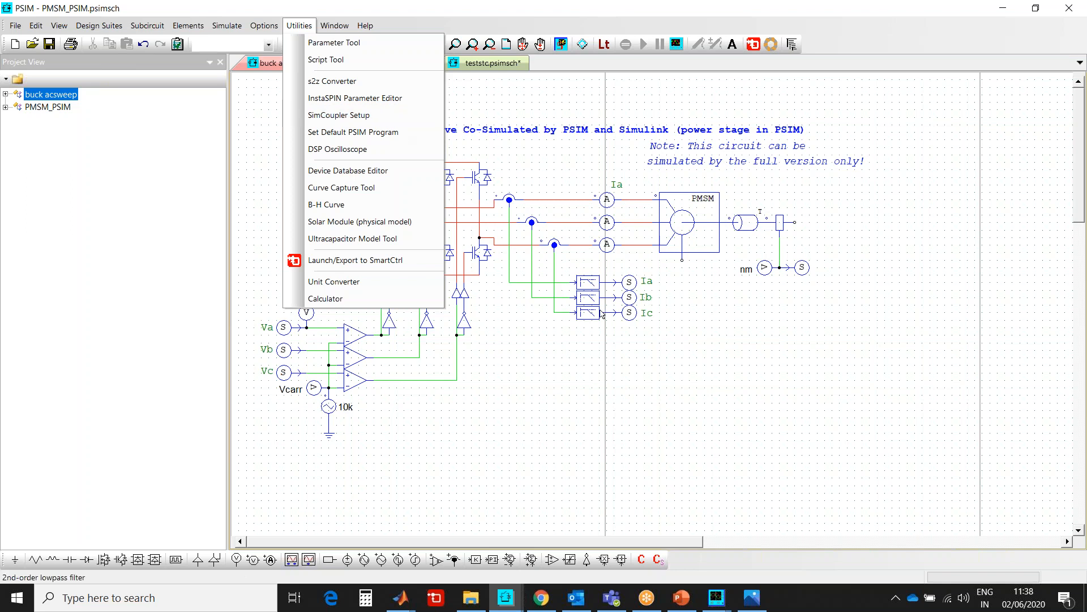
{"action": "left_click", "coordinate": [562, 390]}
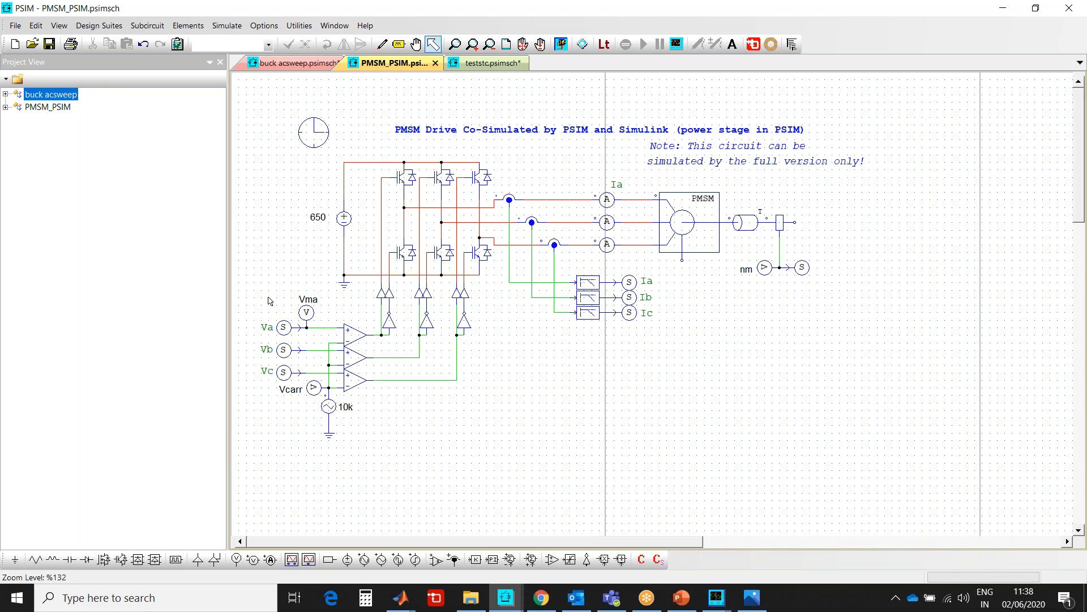
- Switch to the pmsm_simulink_R2018 model in Simulink, inspect the PMSM_PSIM block's settings and show its linked PSIM schematic
{"action": "left_click", "coordinate": [401, 598]}
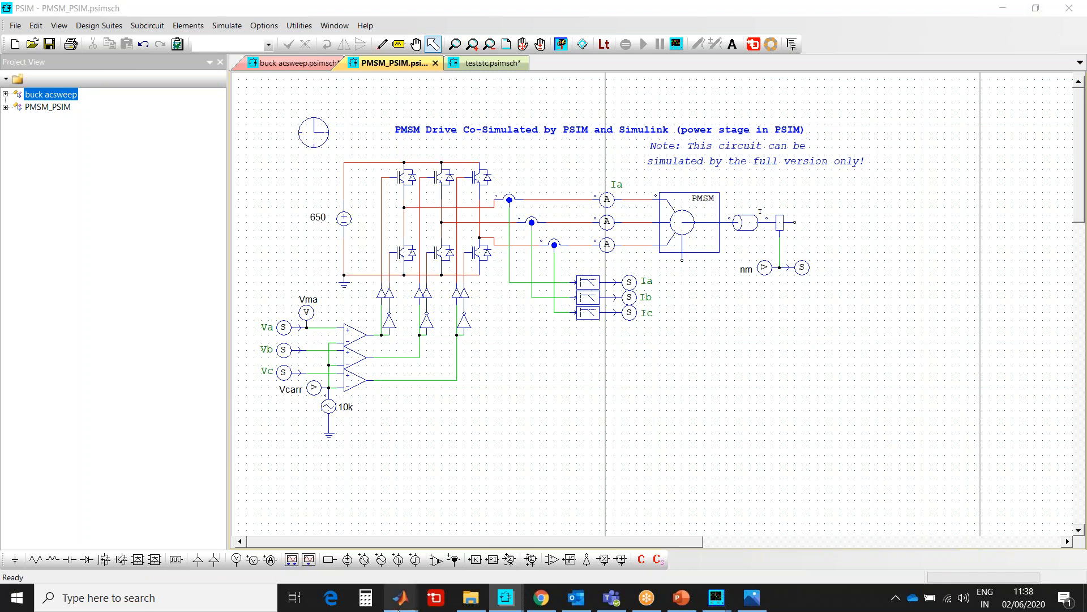
{"action": "left_click", "coordinate": [452, 549]}
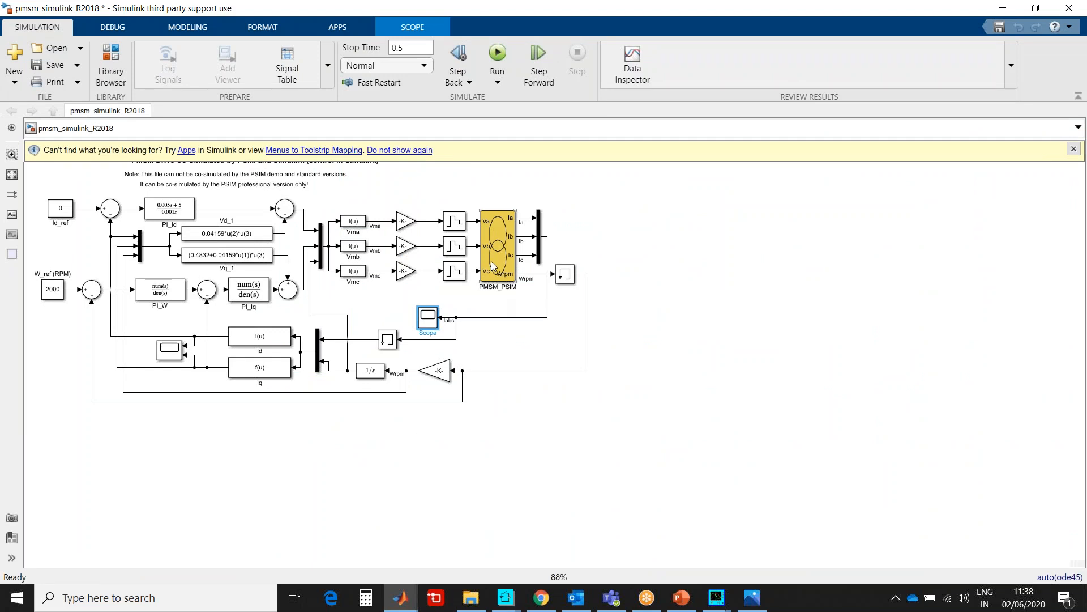
{"action": "left_click", "coordinate": [500, 228]}
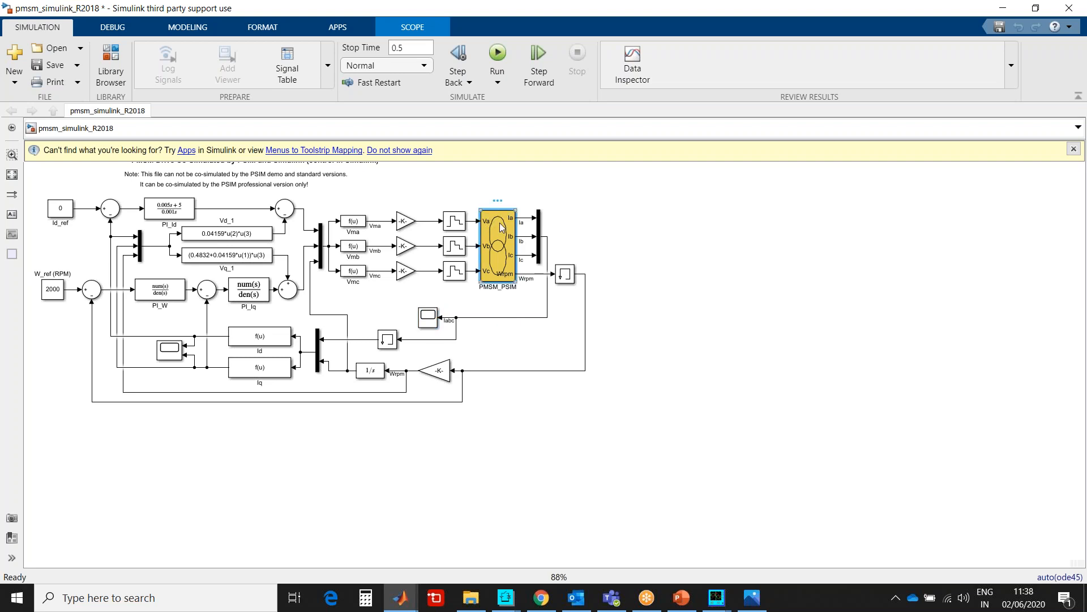
{"action": "double_click", "coordinate": [500, 227]}
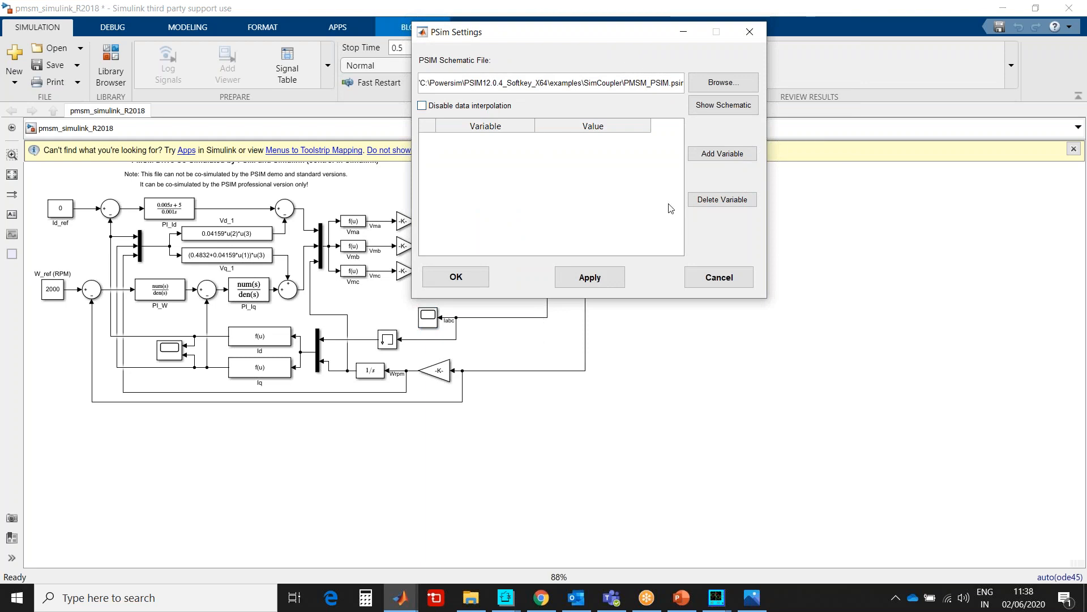
{"action": "left_click", "coordinate": [708, 106]}
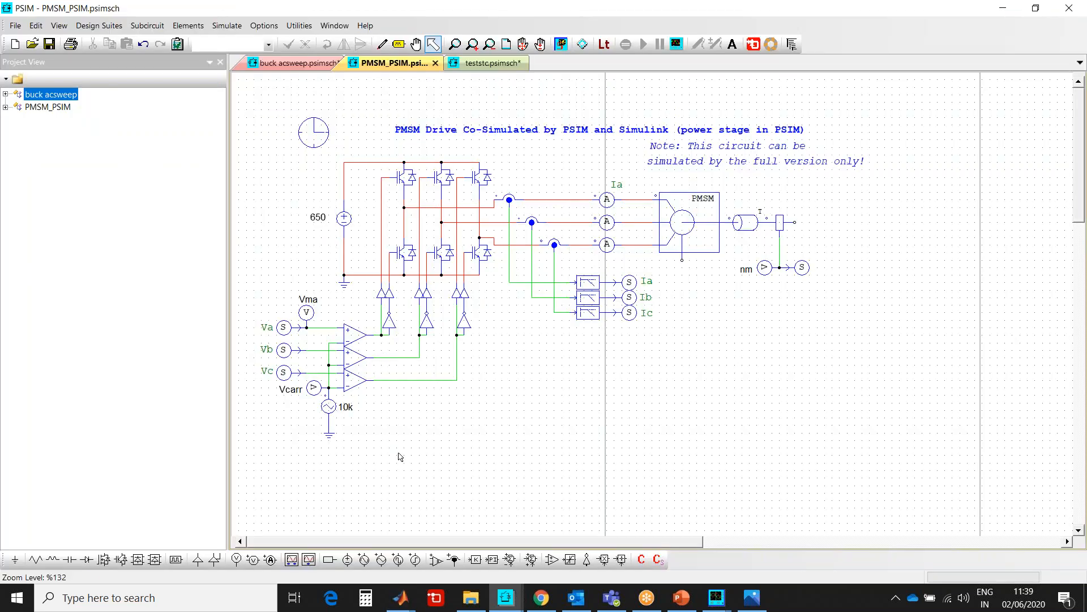
- Switch to the pmsm_simulink_R2018 model in Simulink and apply the PMSM_PSIM block's settings with the PMSM_PSIM schematic file
{"action": "left_click", "coordinate": [402, 601]}
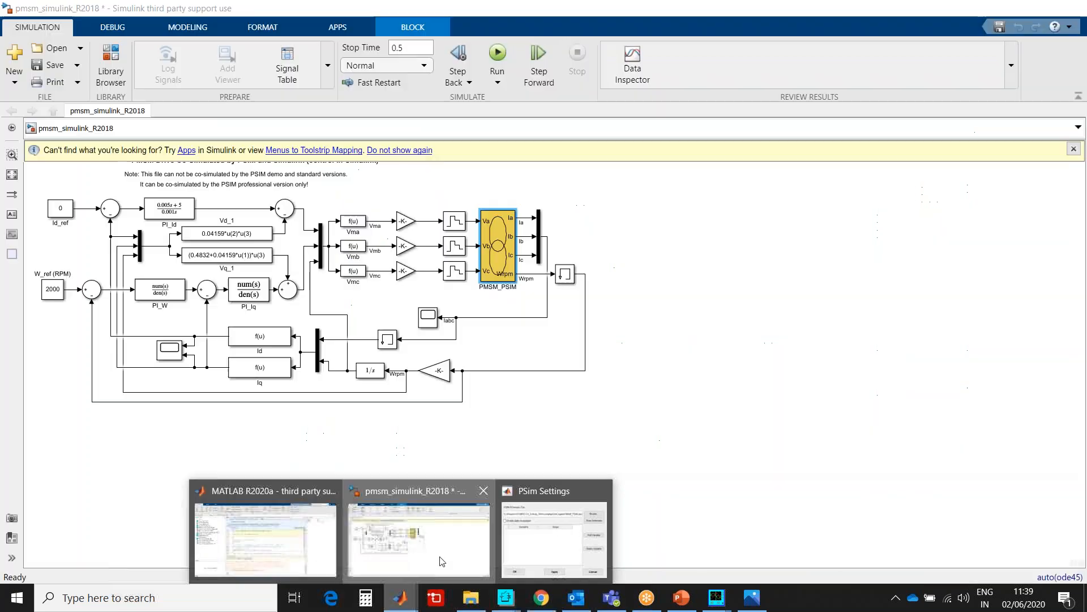
{"action": "left_click", "coordinate": [456, 535]}
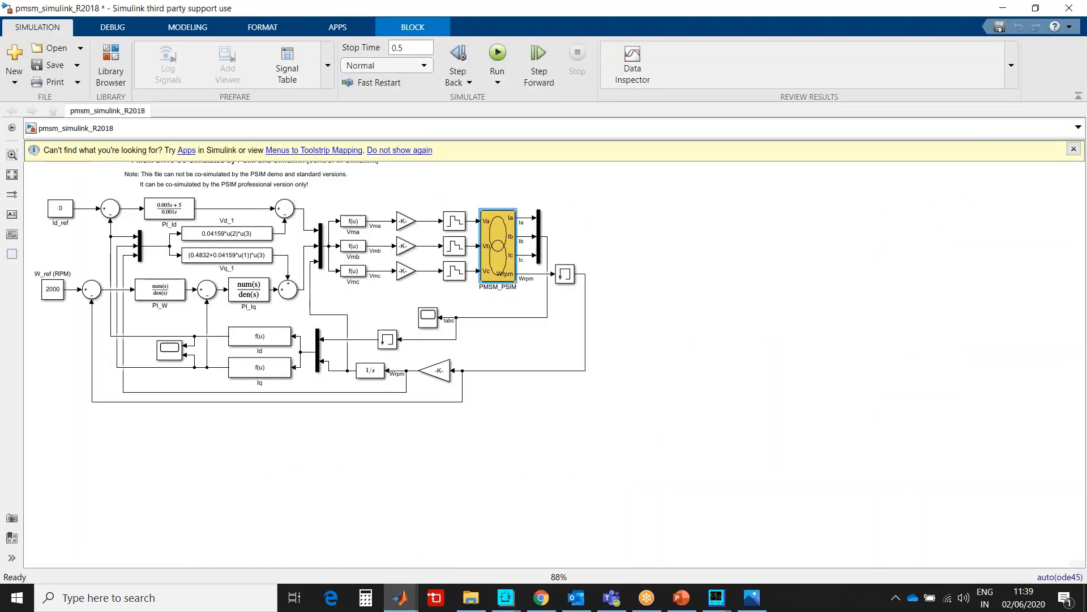
{"action": "double_click", "coordinate": [498, 245]}
{"action": "left_click", "coordinate": [595, 281]}
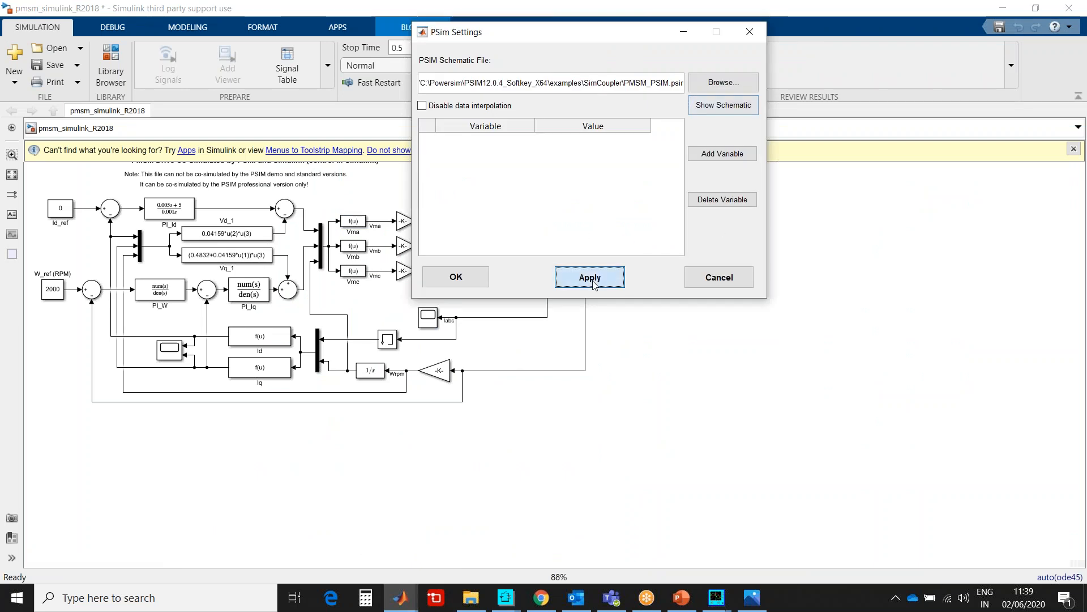
{"action": "left_click", "coordinate": [749, 31]}
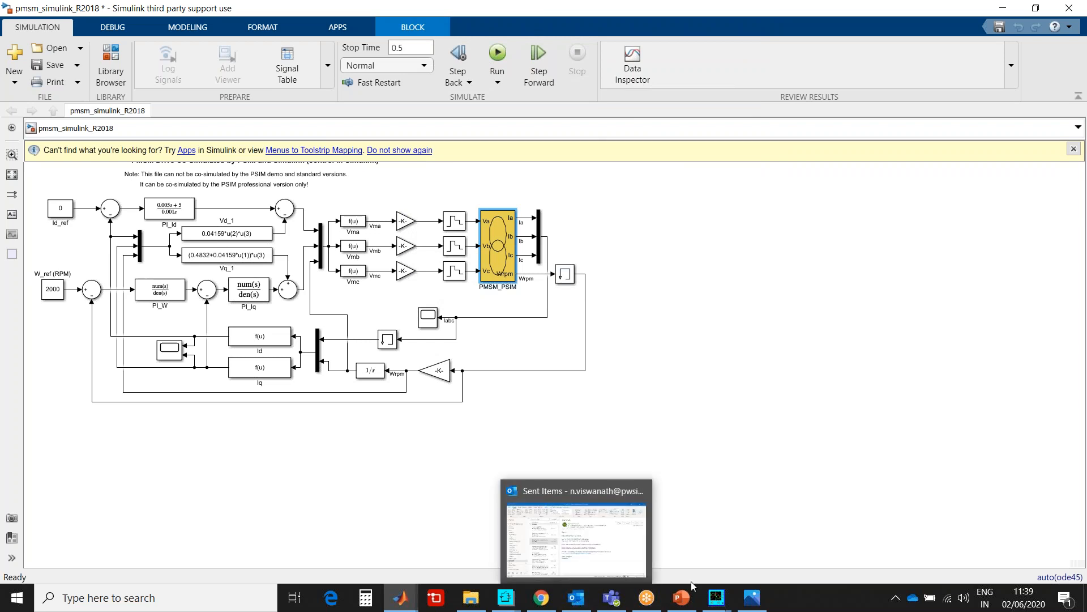
- Switch to PSIM and close the teststc and buck acsweep schematics, leaving only PMSM_PSIM open
{"action": "mouse_move", "coordinate": [717, 598]}
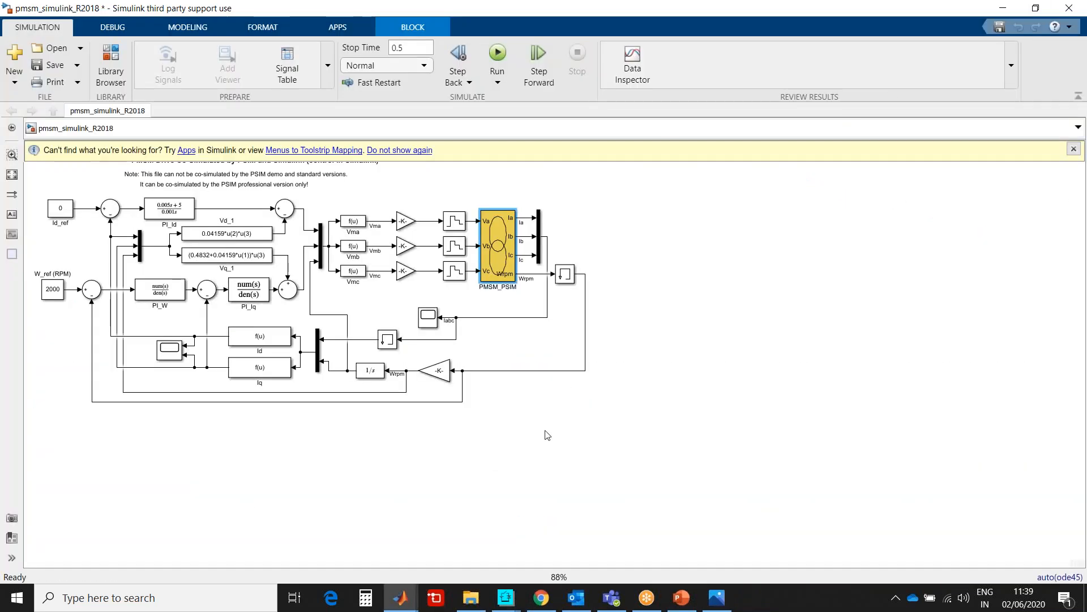
{"action": "left_click", "coordinate": [506, 596]}
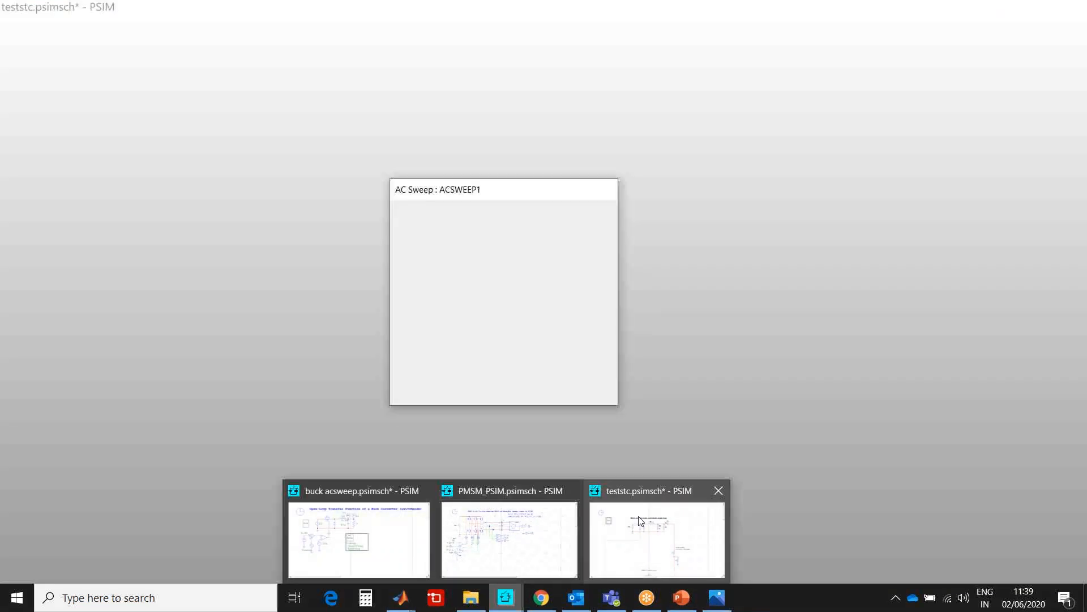
{"action": "left_click", "coordinate": [639, 518]}
{"action": "left_click", "coordinate": [536, 63]}
{"action": "left_click", "coordinate": [551, 328]}
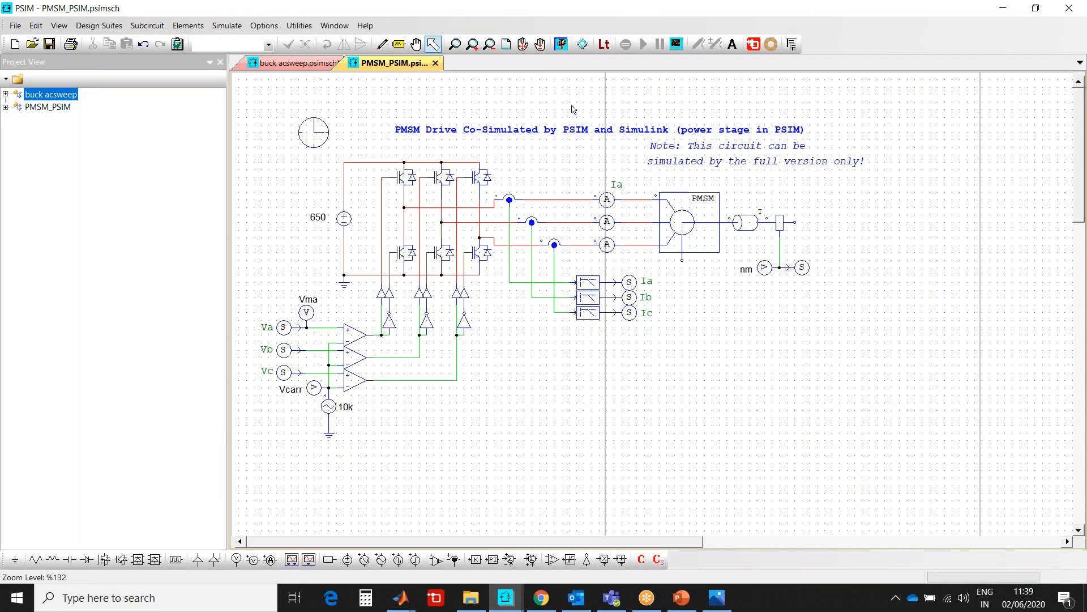
{"action": "left_click", "coordinate": [271, 65]}
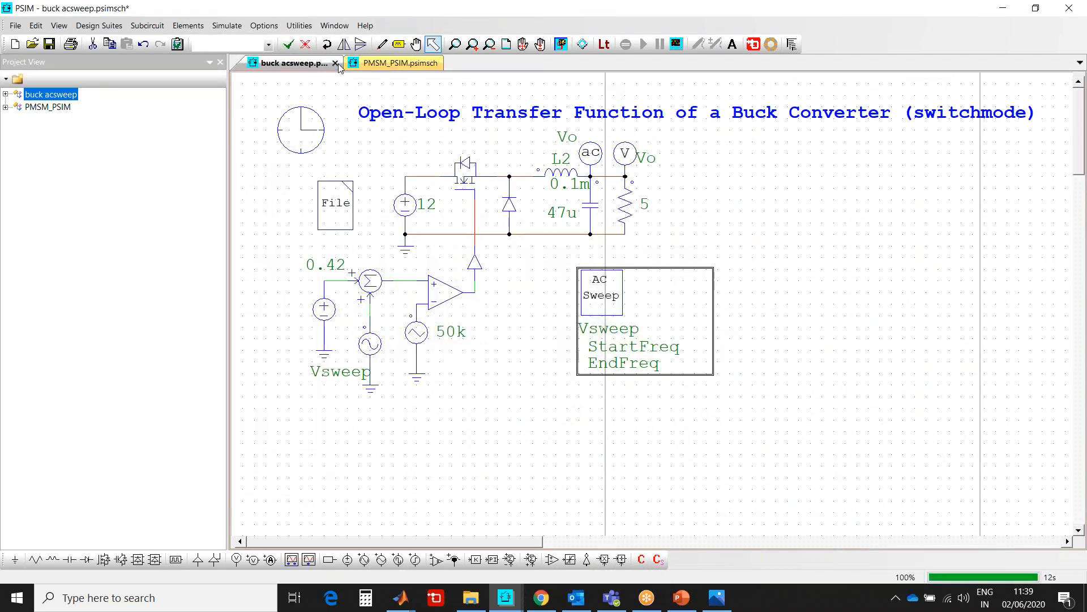
{"action": "left_click", "coordinate": [335, 63]}
{"action": "left_click", "coordinate": [553, 328]}
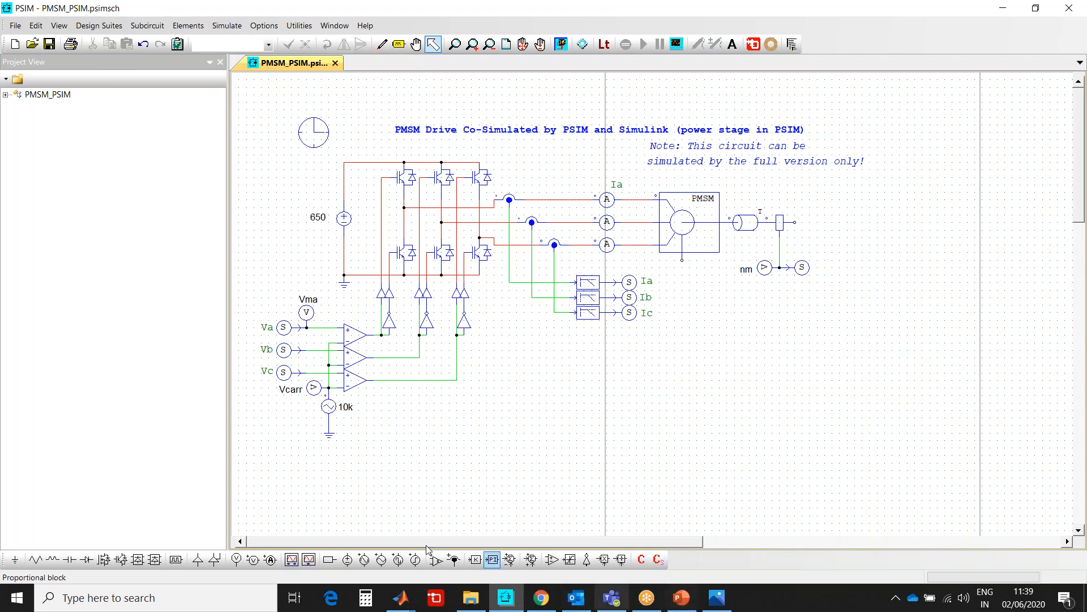
- Switch back to the pmsm_simulink_R2018 model and run the co-simulation with a stop time of 0.5
{"action": "mouse_move", "coordinate": [401, 598]}
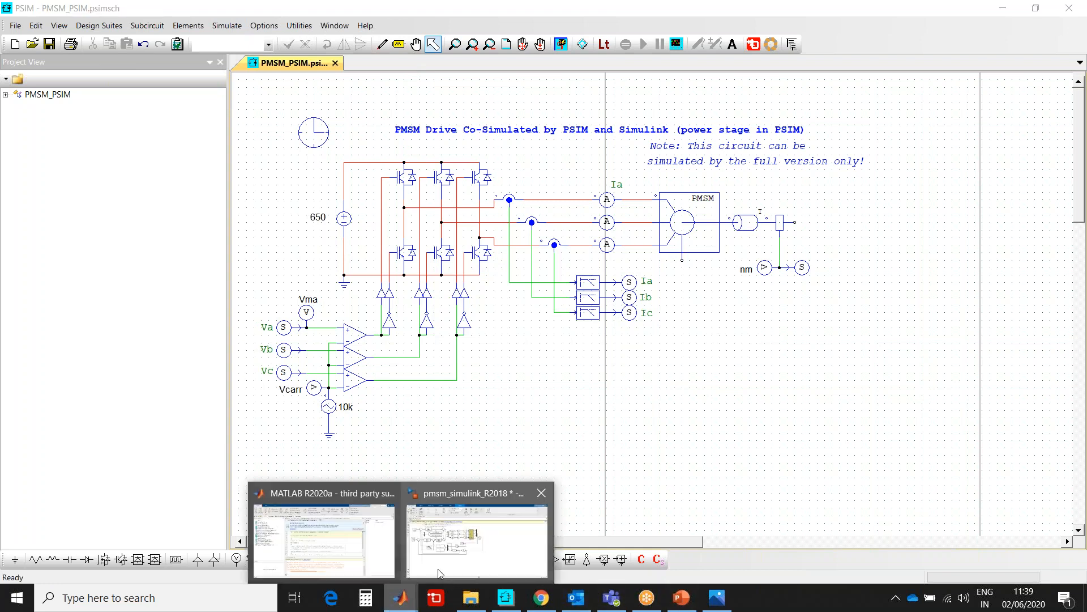
{"action": "left_click", "coordinate": [482, 530]}
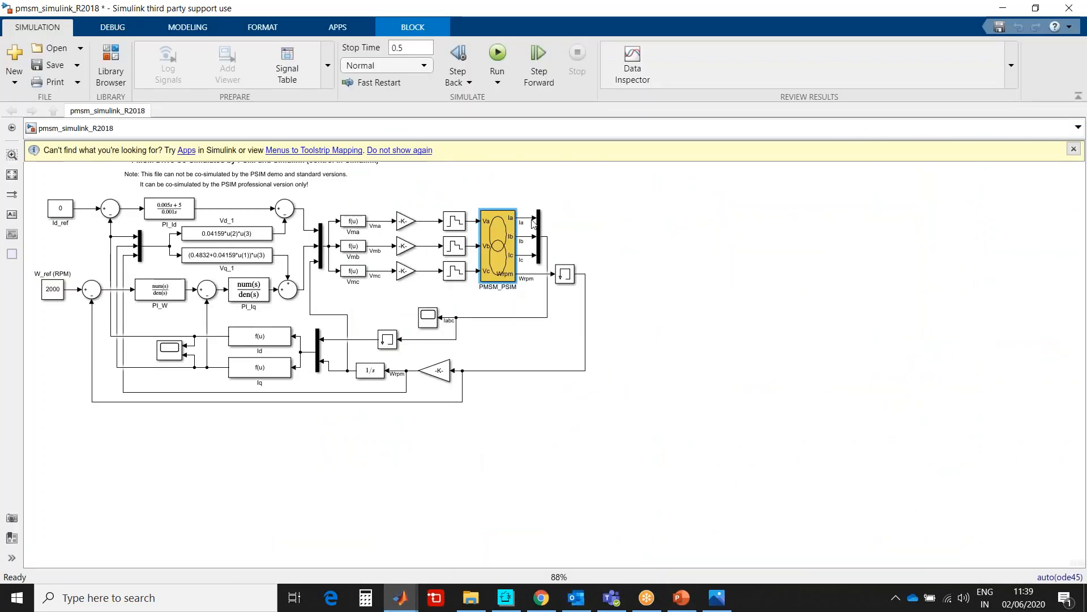
{"action": "left_click", "coordinate": [498, 54]}
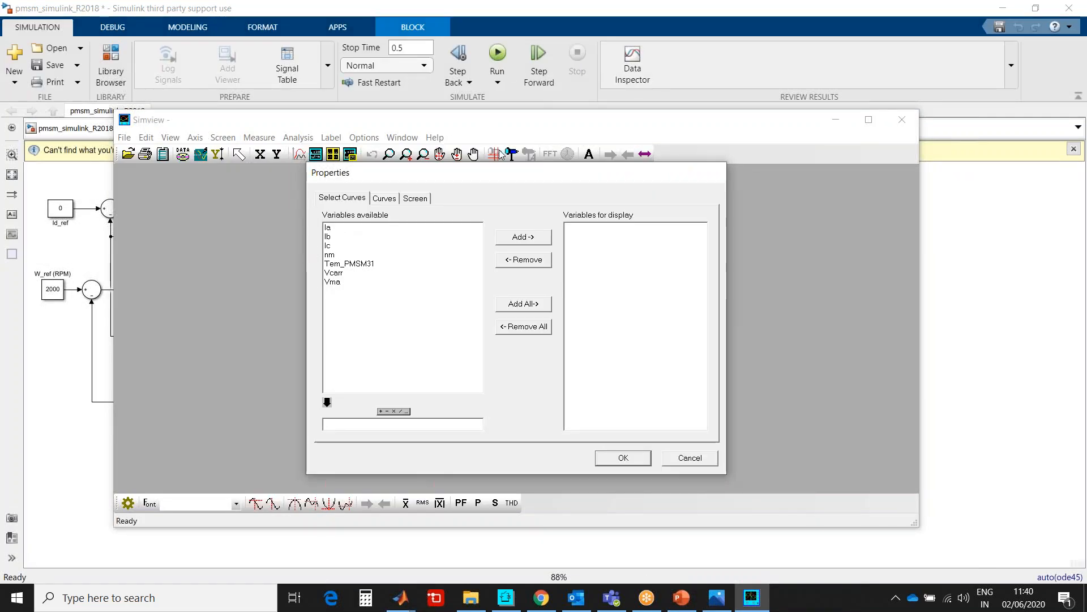
- Plot the phase currents Ia, Ib and Ic in Simview and maximize the waveform window
{"action": "double_click", "coordinate": [351, 228]}
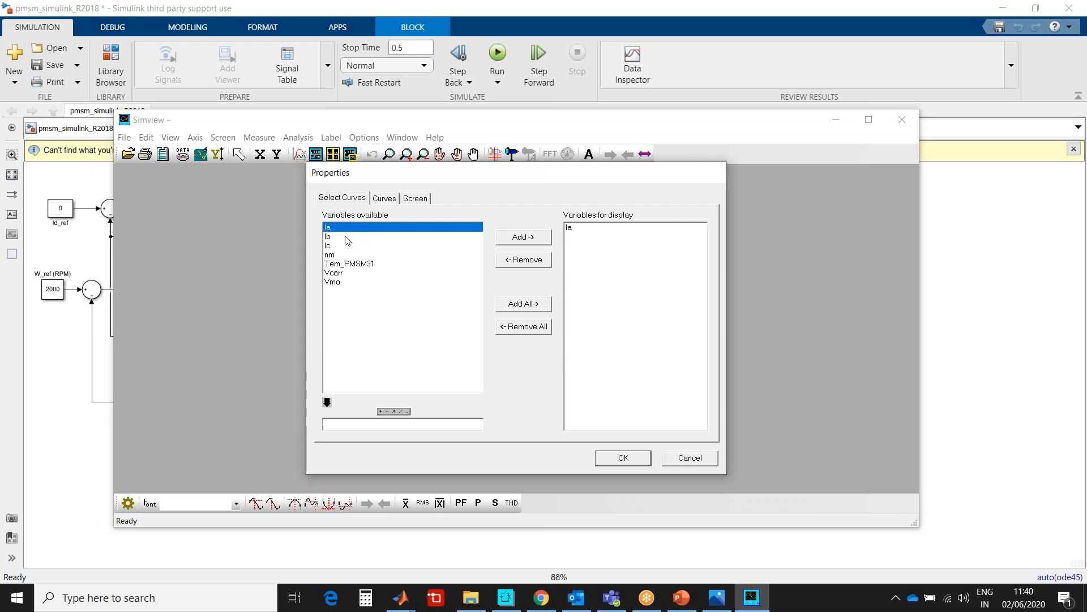
{"action": "double_click", "coordinate": [346, 237]}
{"action": "double_click", "coordinate": [345, 245]}
{"action": "left_click", "coordinate": [621, 458]}
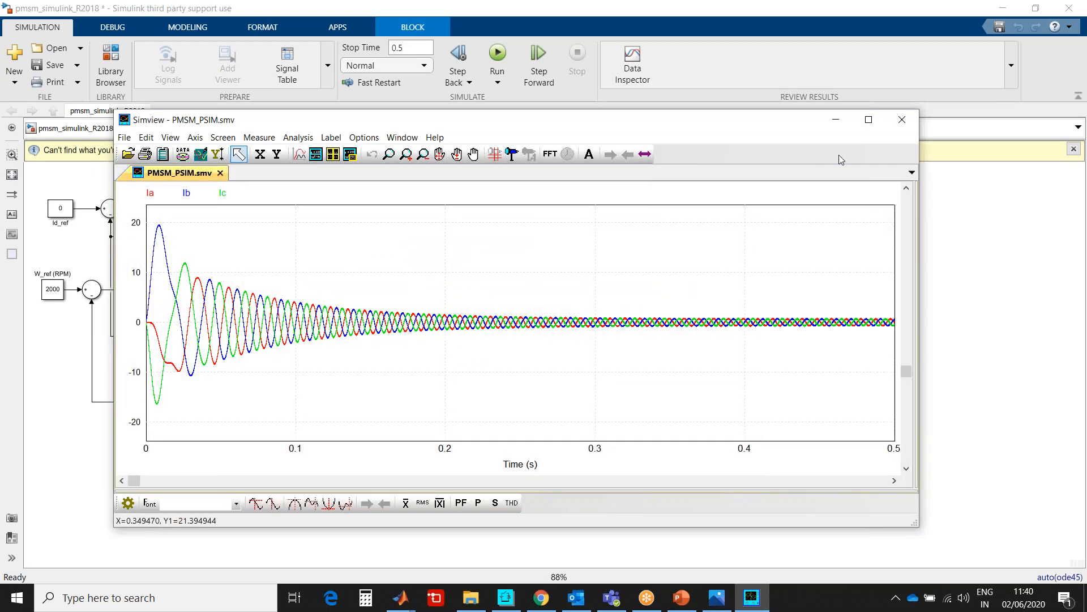
{"action": "left_click", "coordinate": [870, 120]}
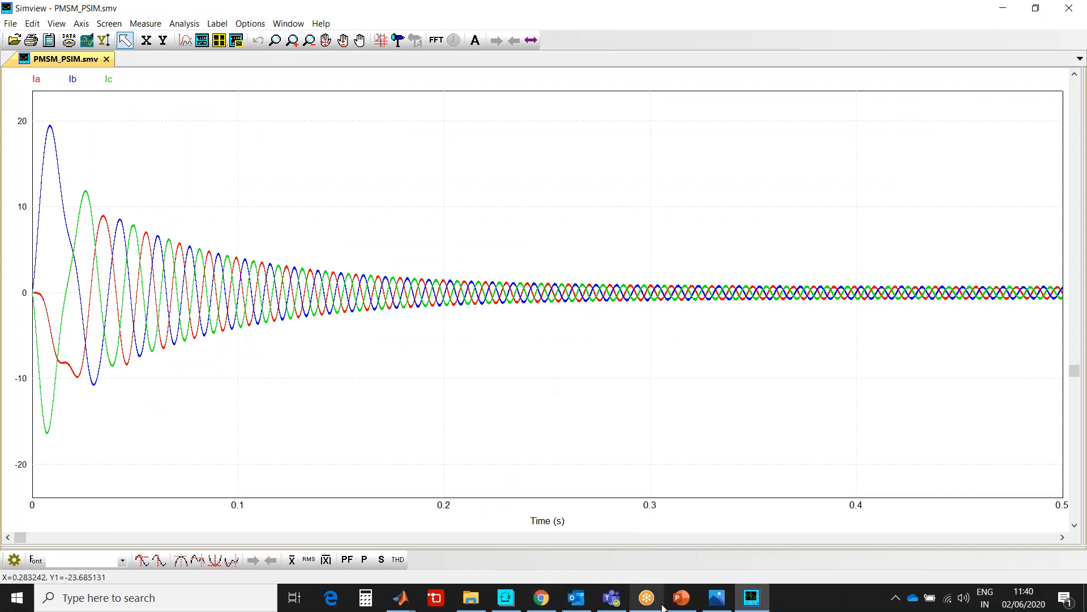
- Return to the Simulink model, open the Iabc scope and scale both of its axes to fit the current waveforms
{"action": "mouse_move", "coordinate": [396, 606]}
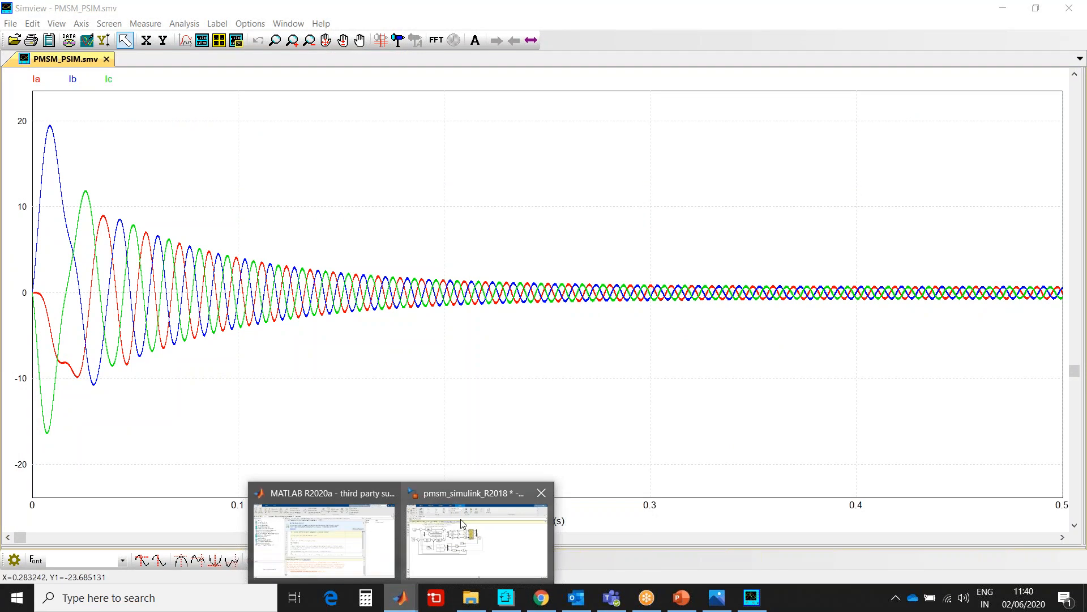
{"action": "left_click", "coordinate": [462, 524]}
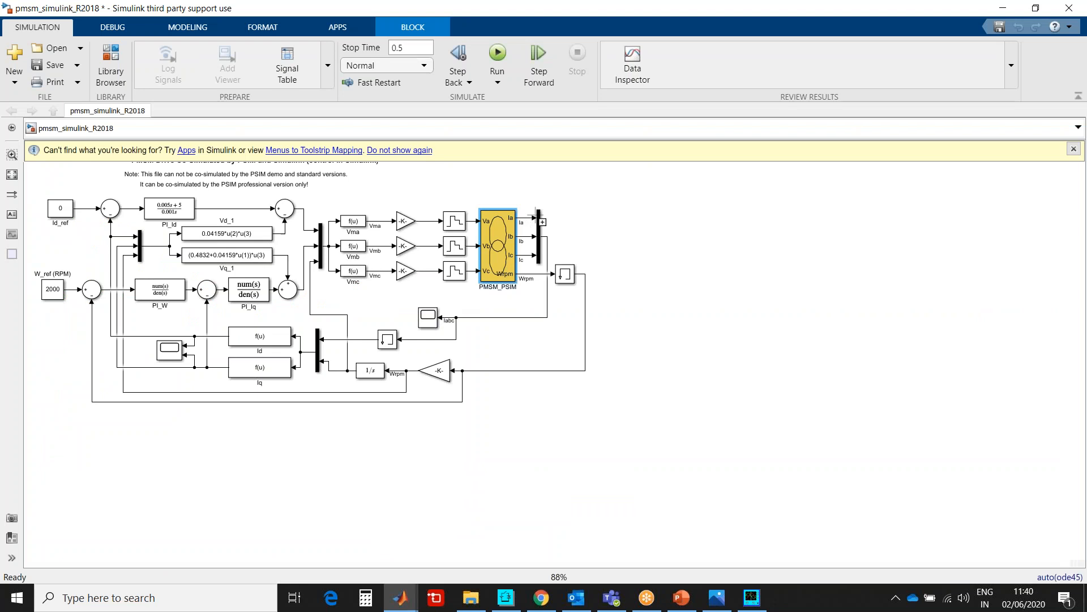
{"action": "left_click", "coordinate": [429, 320]}
{"action": "double_click", "coordinate": [428, 320]}
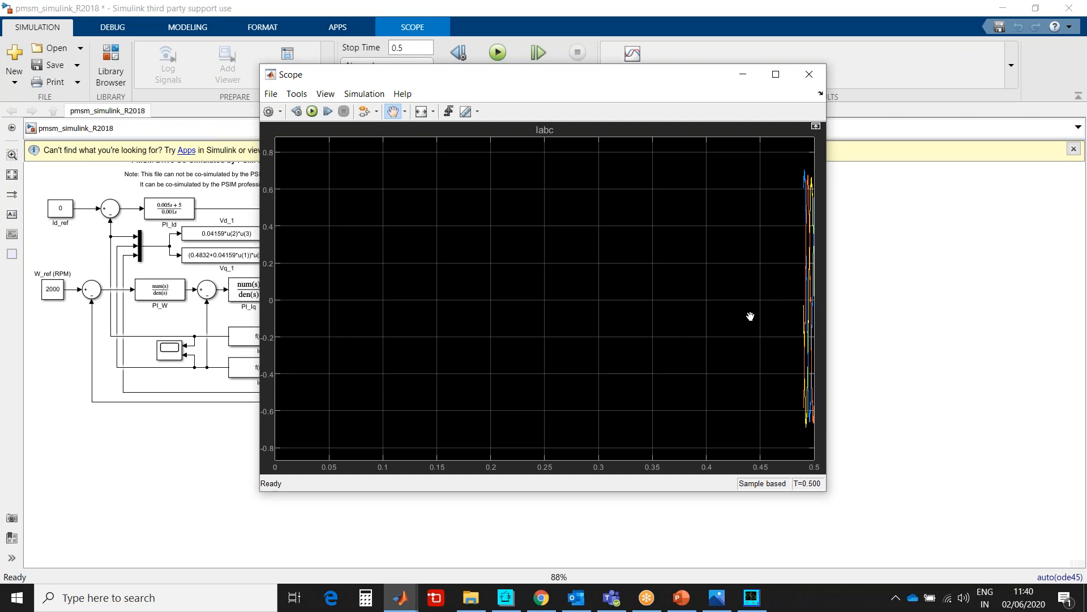
{"action": "left_click_drag", "start_coordinate": [705, 313], "coordinate": [660, 305]}
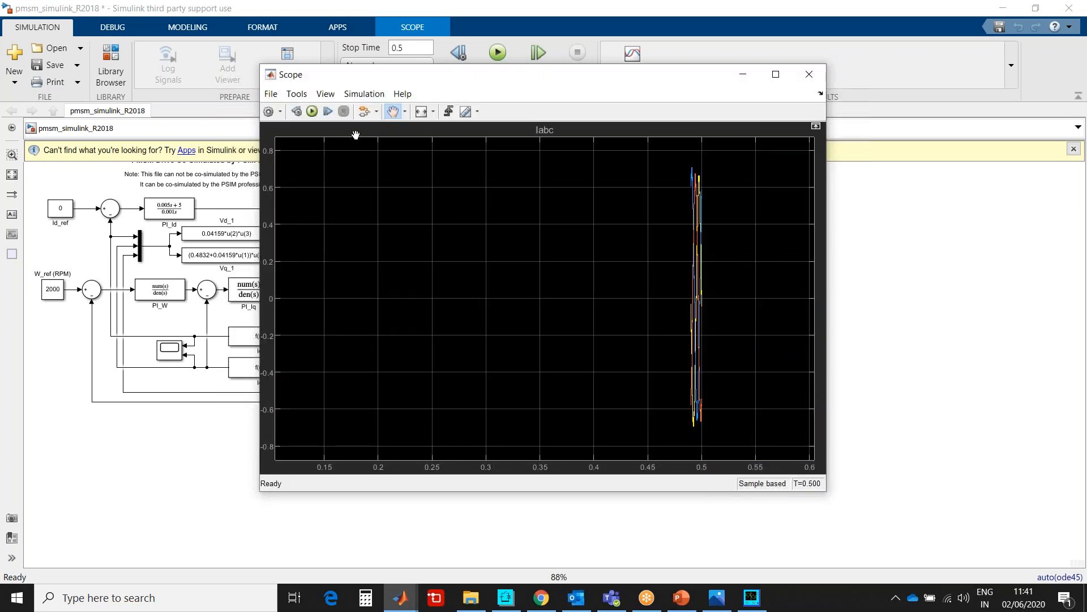
{"action": "left_click", "coordinate": [433, 112]}
{"action": "left_click", "coordinate": [424, 136]}
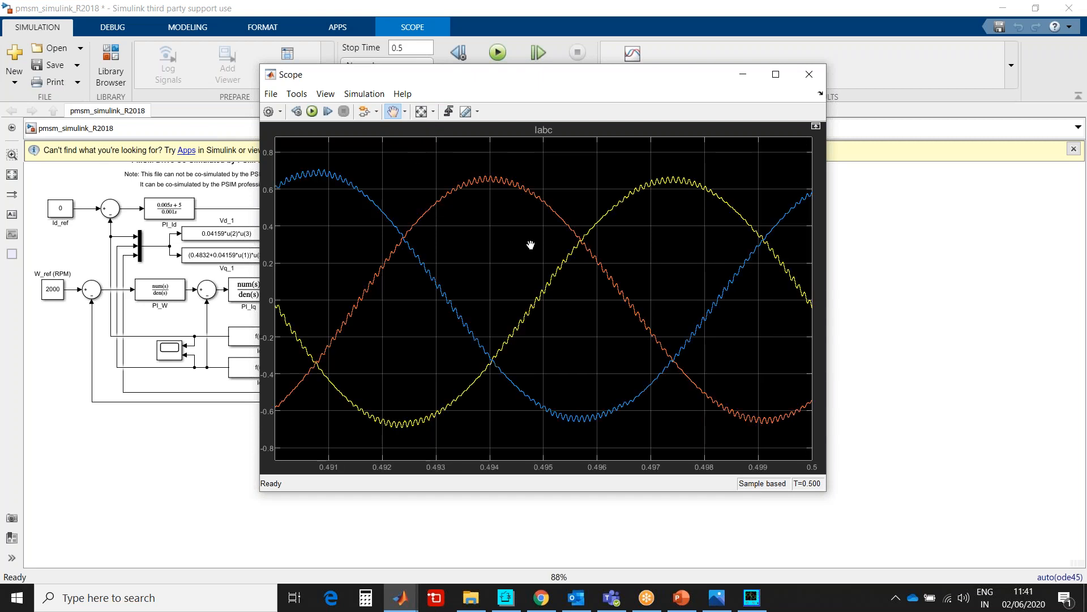
- Pan the Iabc waveforms in the scope and rescale the Y axis to fit them
{"action": "left_click_drag", "start_coordinate": [773, 277], "coordinate": [717, 213]}
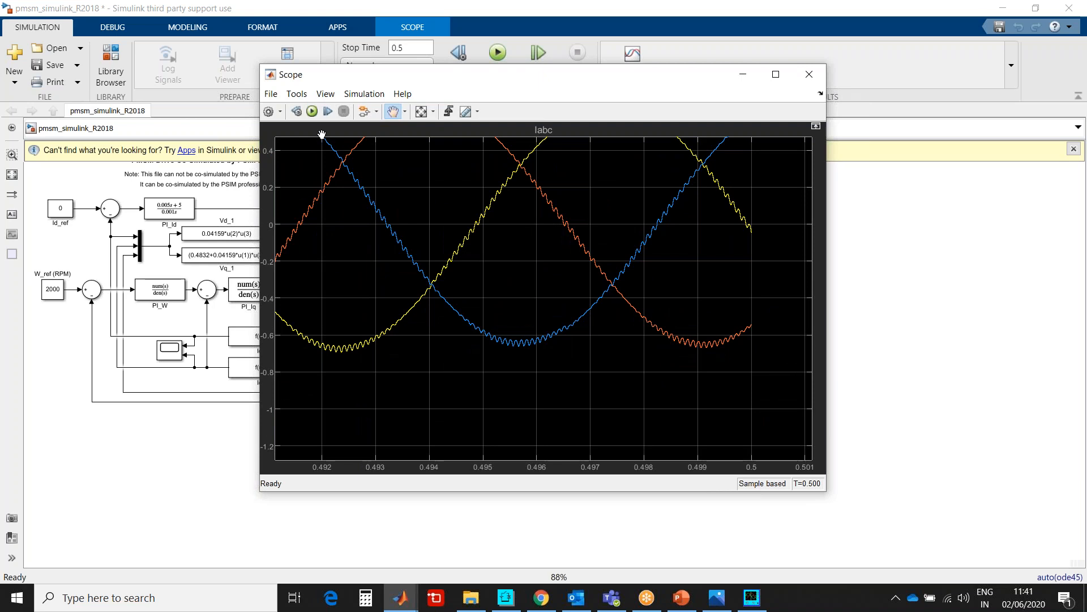
{"action": "left_click", "coordinate": [296, 94]}
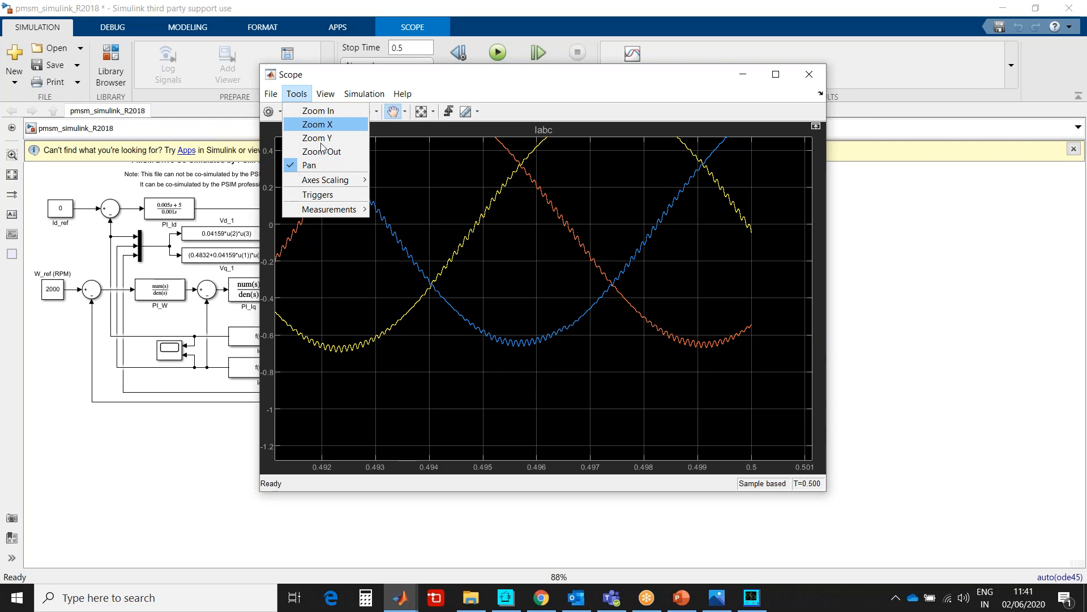
{"action": "mouse_move", "coordinate": [326, 179]}
{"action": "left_click", "coordinate": [407, 209]}
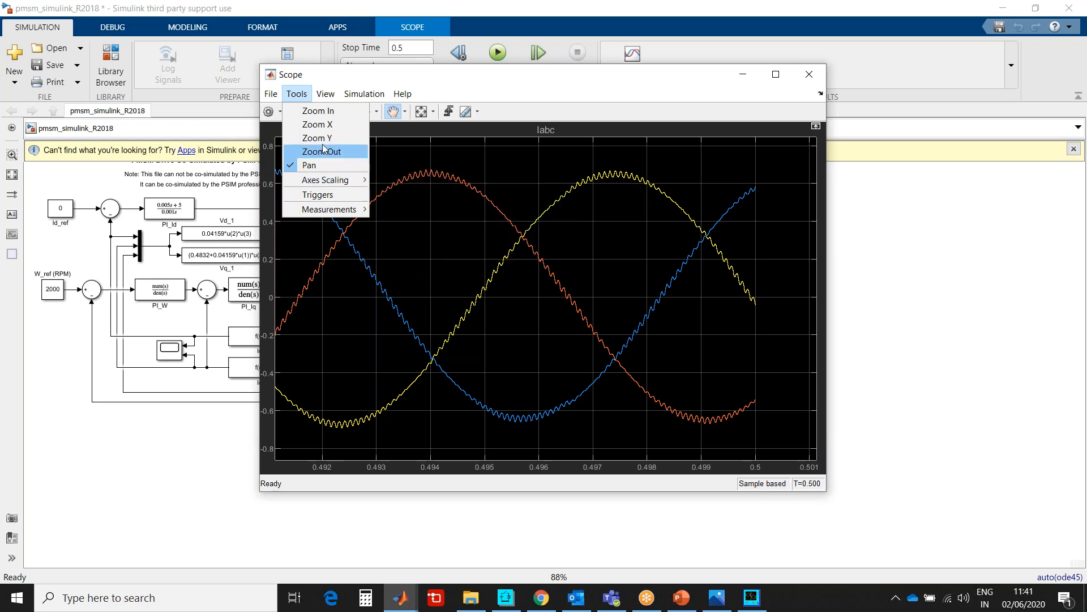
- Look through the scope's configuration options and choose a single-display layout
{"action": "mouse_move", "coordinate": [274, 96]}
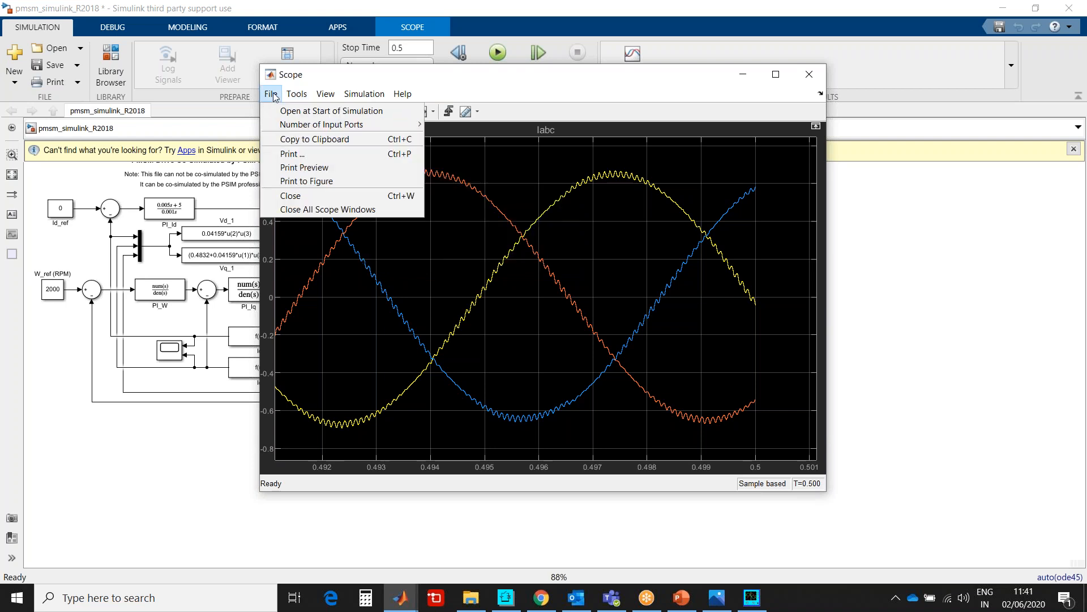
{"action": "mouse_move", "coordinate": [403, 94]}
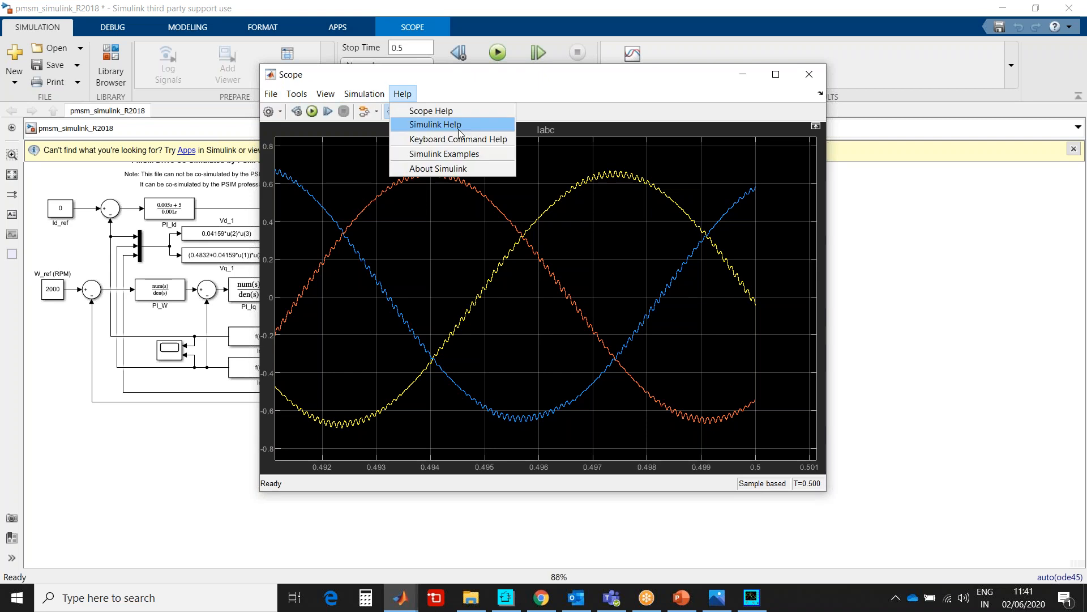
{"action": "left_click", "coordinate": [281, 114]}
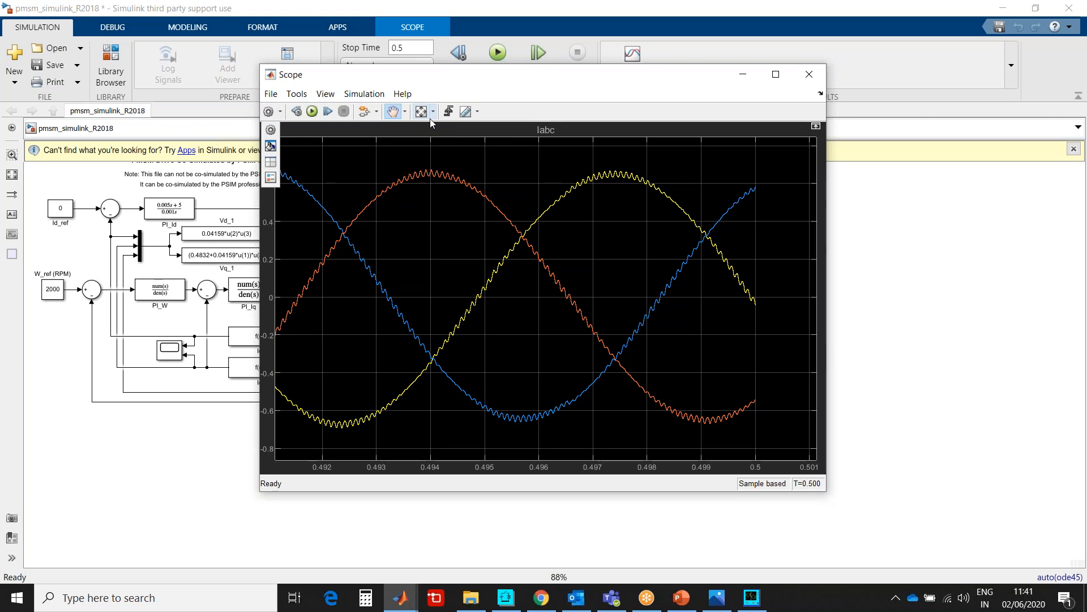
{"action": "left_click", "coordinate": [318, 94]}
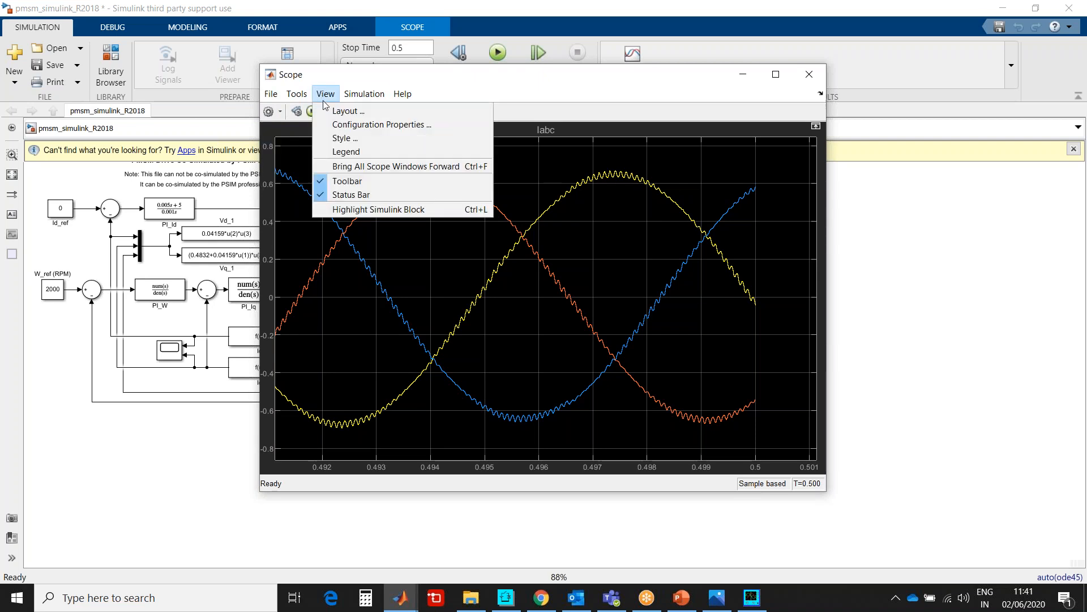
{"action": "left_click", "coordinate": [330, 114]}
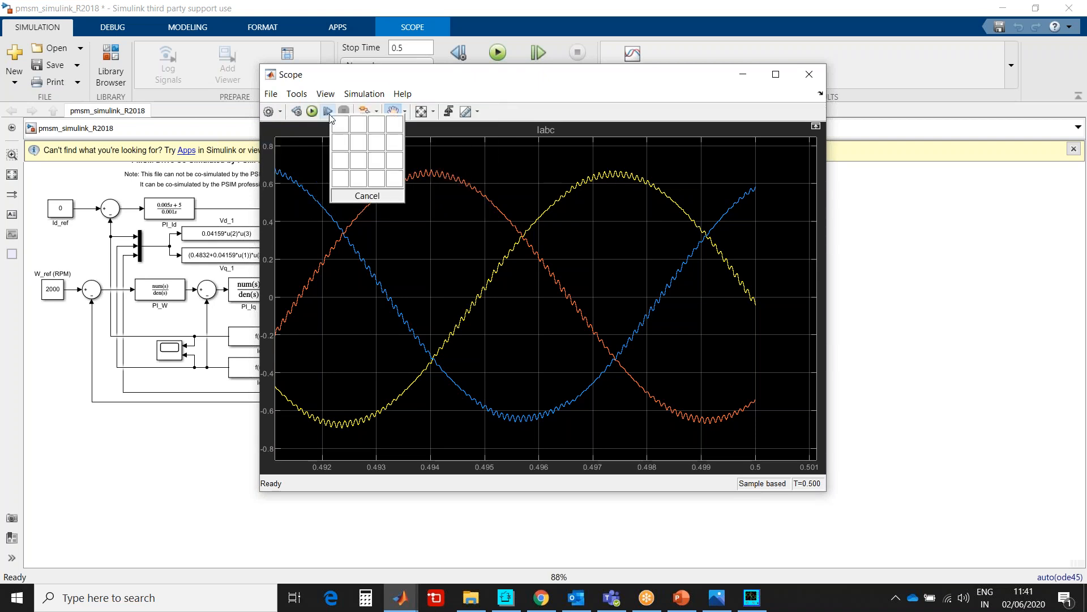
{"action": "left_click", "coordinate": [347, 129]}
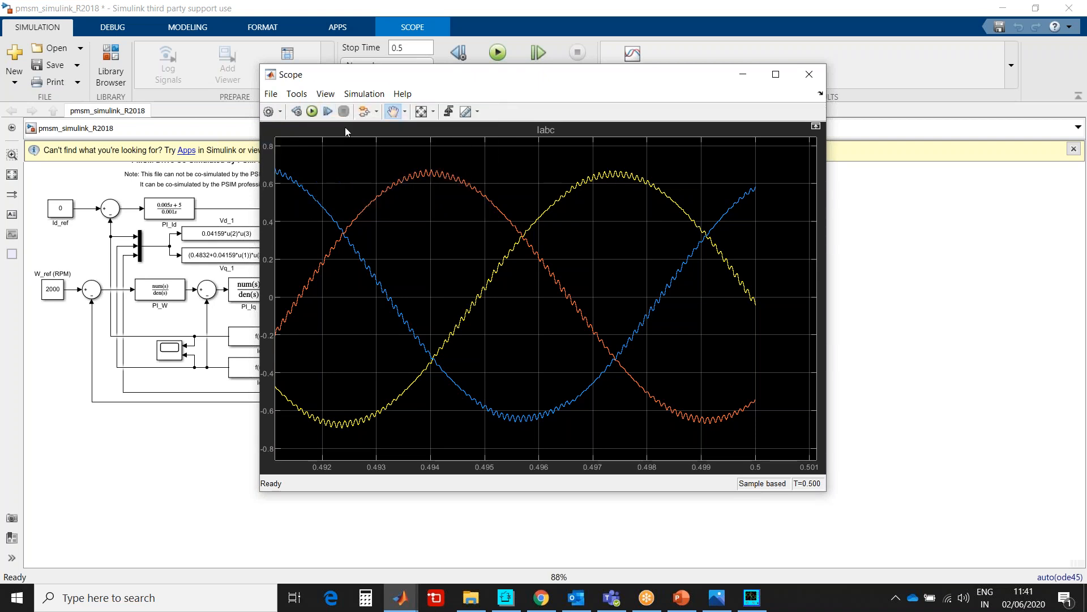
- Try the scope's Zoom X and Zoom In modes, return to Pan and move the Iabc plot toward earlier times
{"action": "left_click", "coordinate": [296, 94]}
{"action": "left_click", "coordinate": [301, 122]}
{"action": "left_click", "coordinate": [405, 112]}
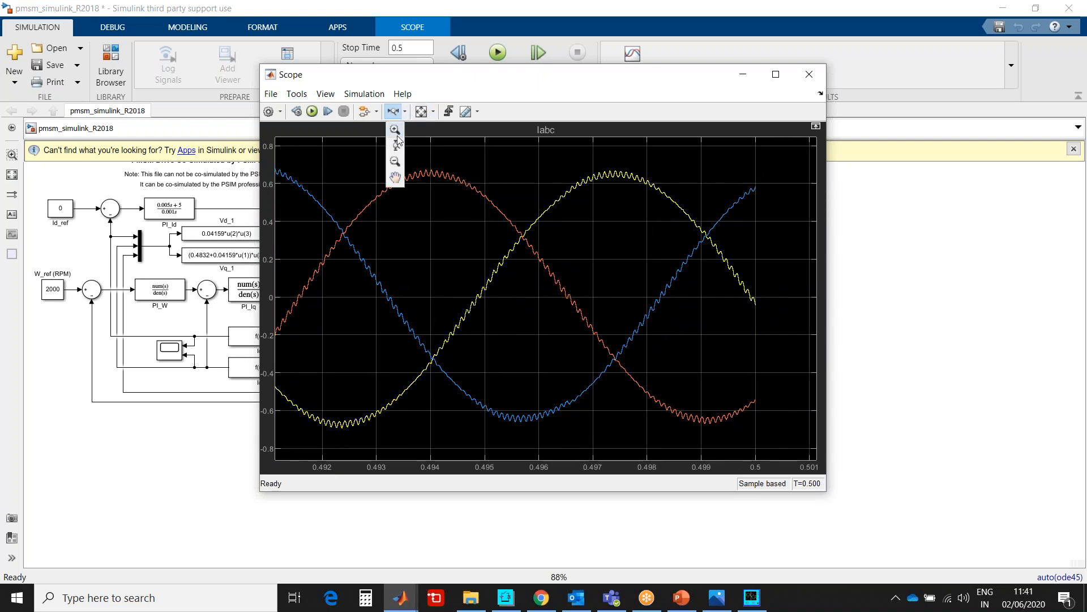
{"action": "left_click", "coordinate": [397, 134]}
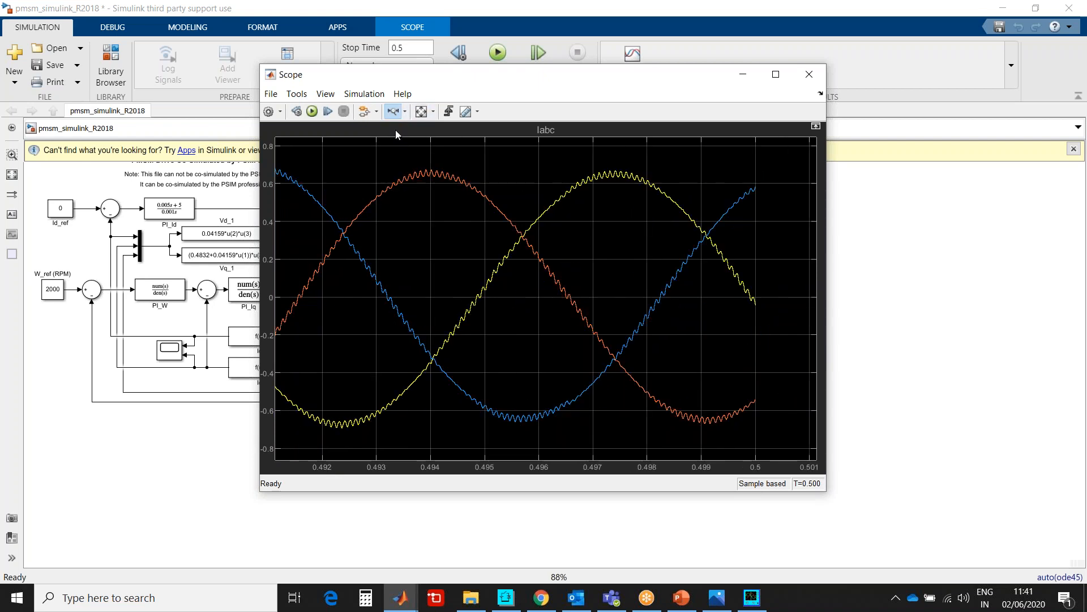
{"action": "right_click", "coordinate": [422, 252]}
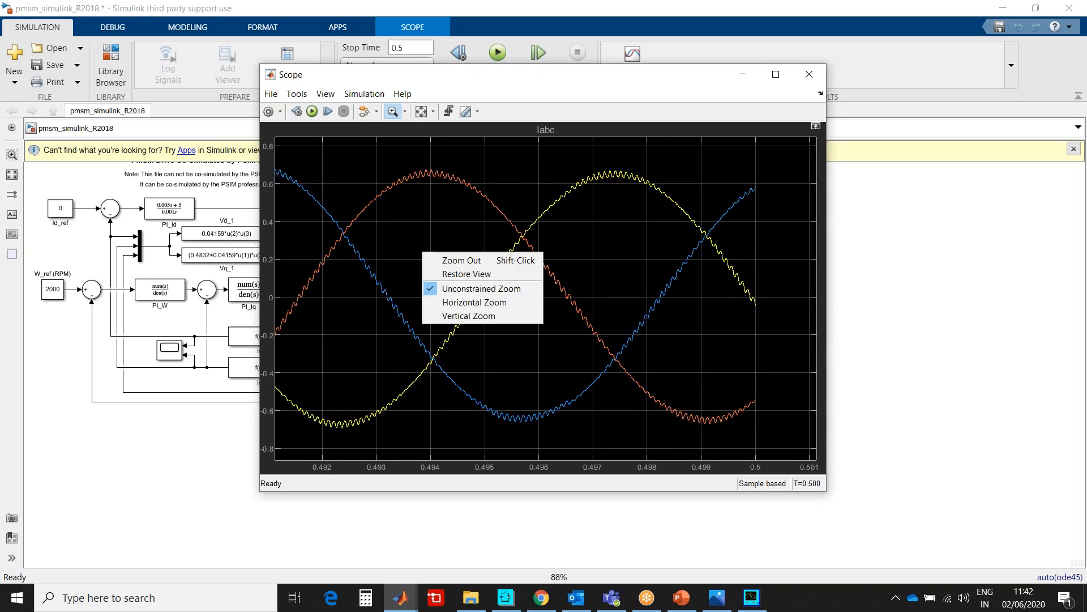
{"action": "left_click", "coordinate": [406, 114]}
{"action": "left_click", "coordinate": [397, 182]}
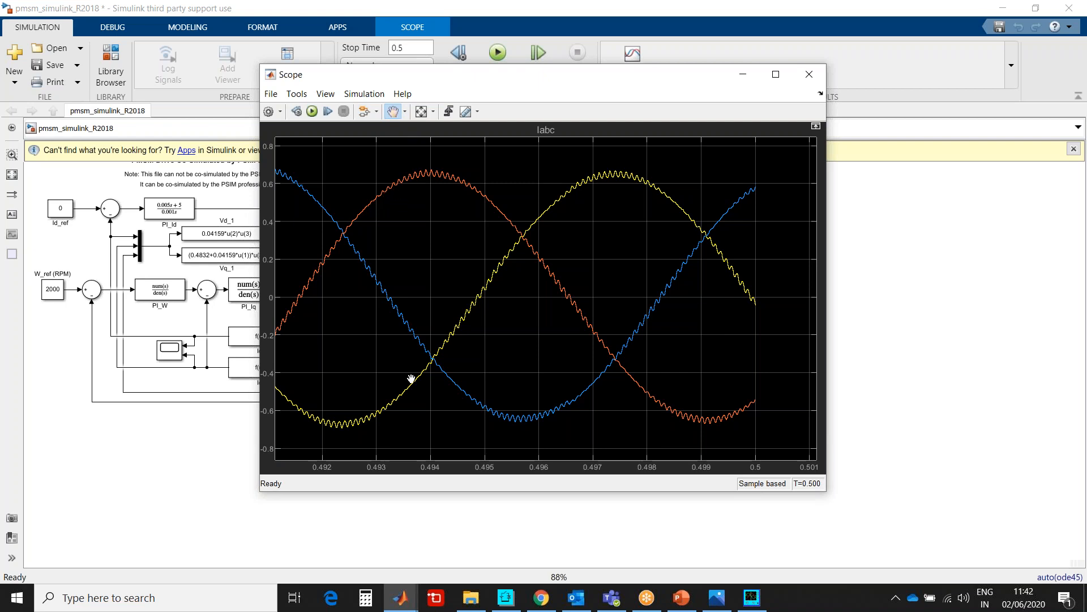
{"action": "left_click_drag", "start_coordinate": [375, 466], "coordinate": [476, 462]}
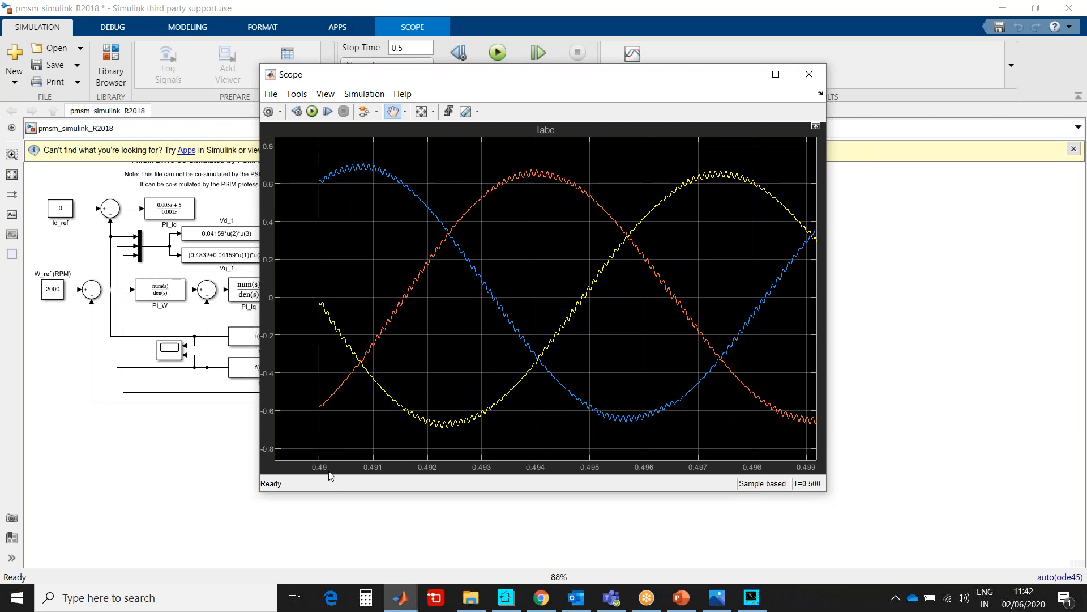
{"action": "left_click_drag", "start_coordinate": [317, 469], "coordinate": [522, 453]}
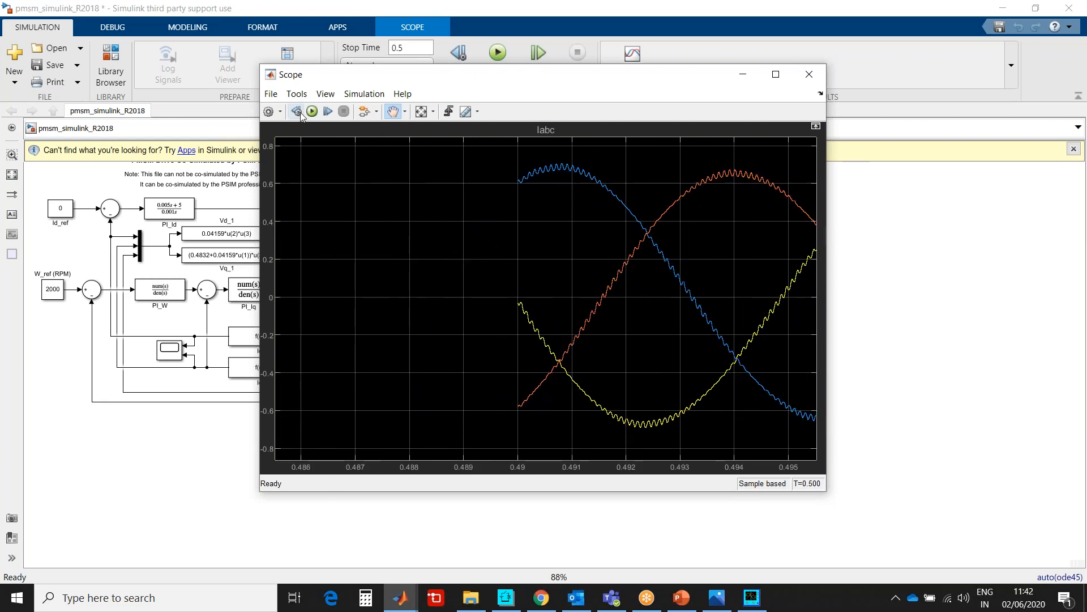
- Scale the scope's axes to bring the Iabc waveforms back into full view
{"action": "left_click", "coordinate": [317, 96]}
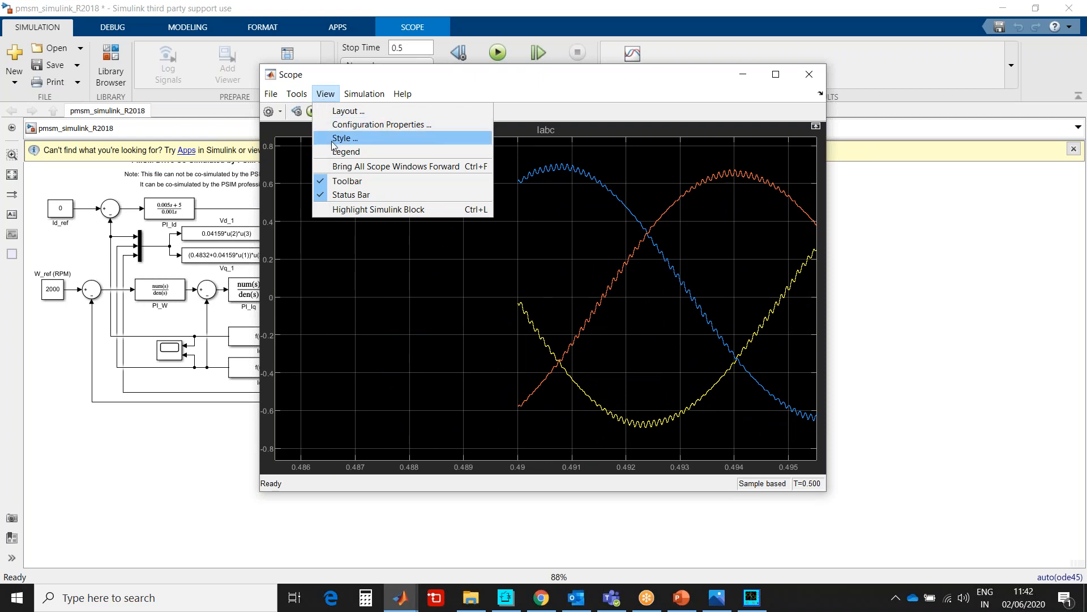
{"action": "left_click", "coordinate": [439, 278]}
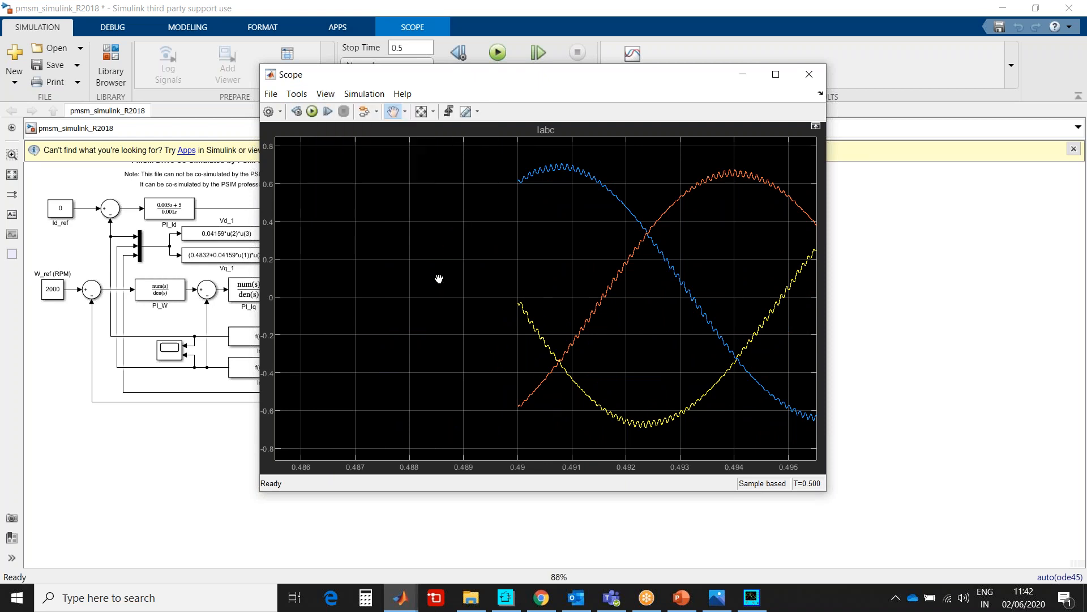
{"action": "left_click", "coordinate": [433, 112]}
{"action": "left_click", "coordinate": [427, 144]}
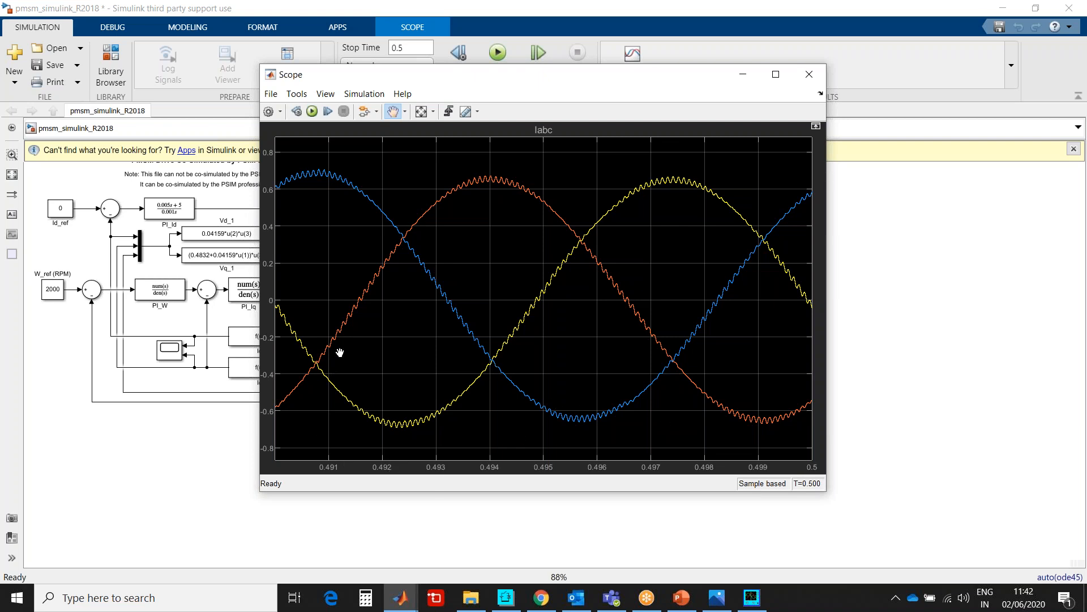
- Apply Scale X & Y Axes Limits to the Iabc plot
{"action": "left_click", "coordinate": [296, 94]}
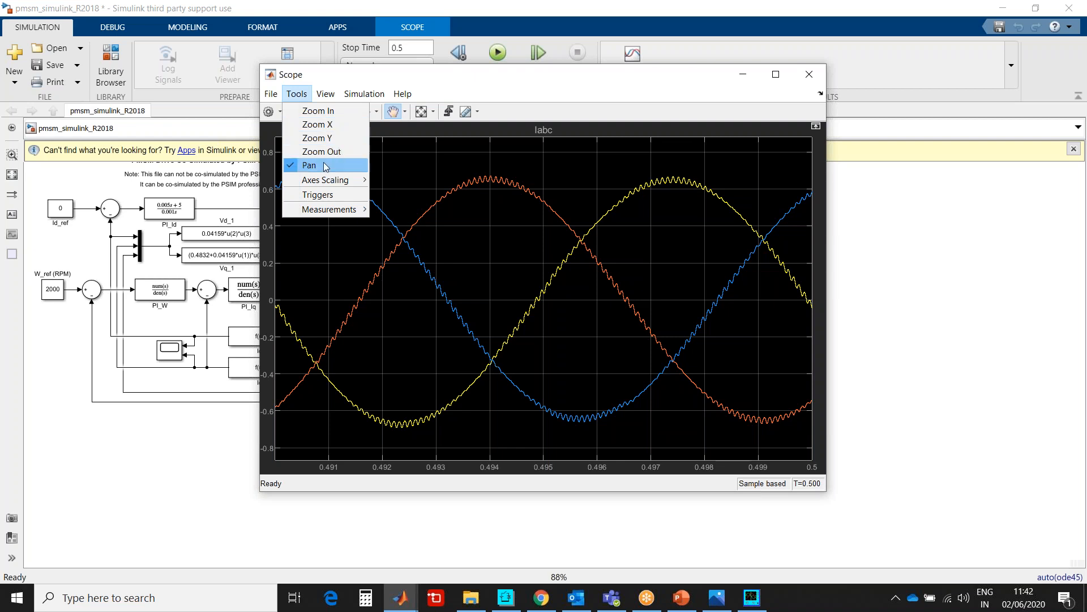
{"action": "mouse_move", "coordinate": [332, 180]}
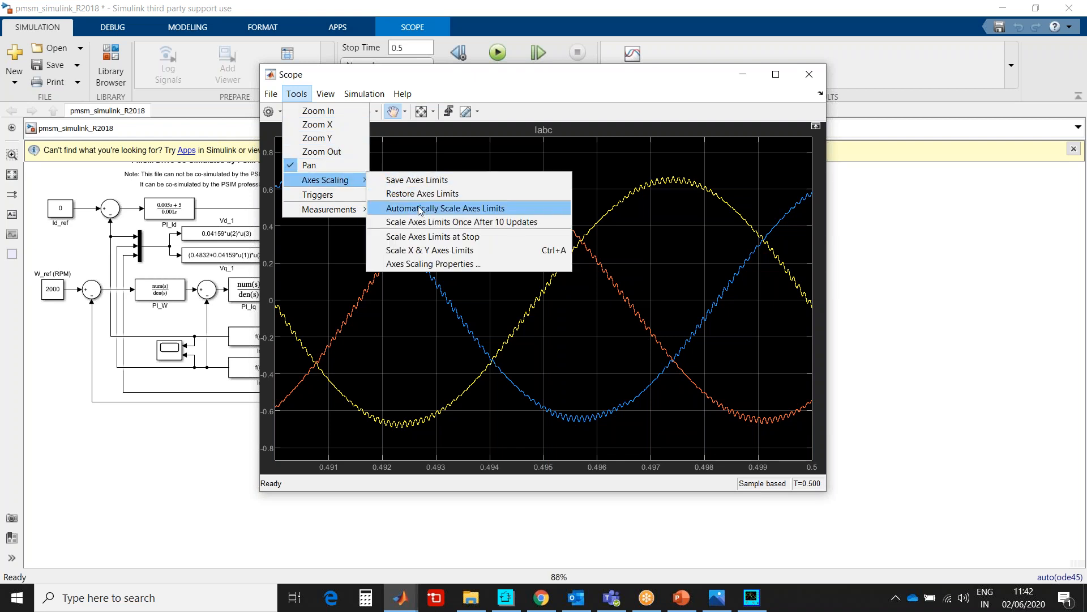
{"action": "left_click", "coordinate": [430, 251]}
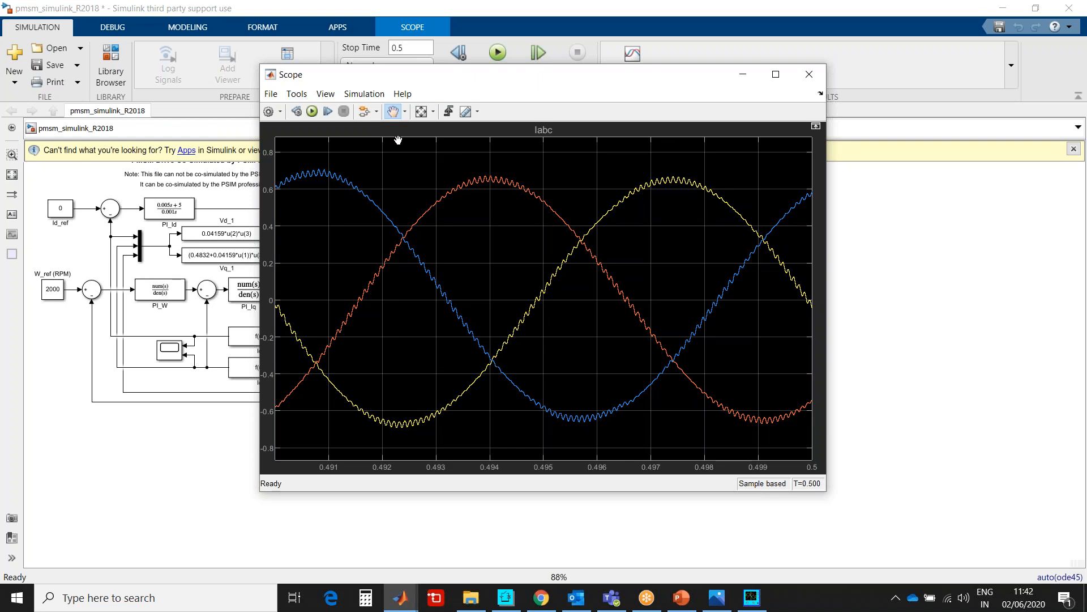
{"action": "left_click", "coordinate": [297, 94]}
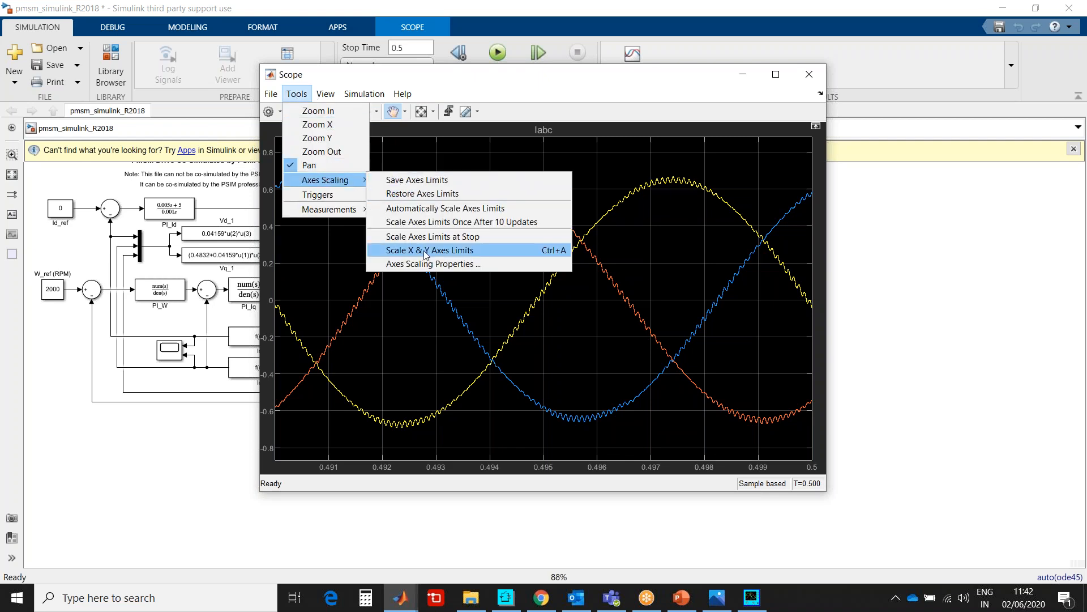
{"action": "left_click", "coordinate": [426, 251]}
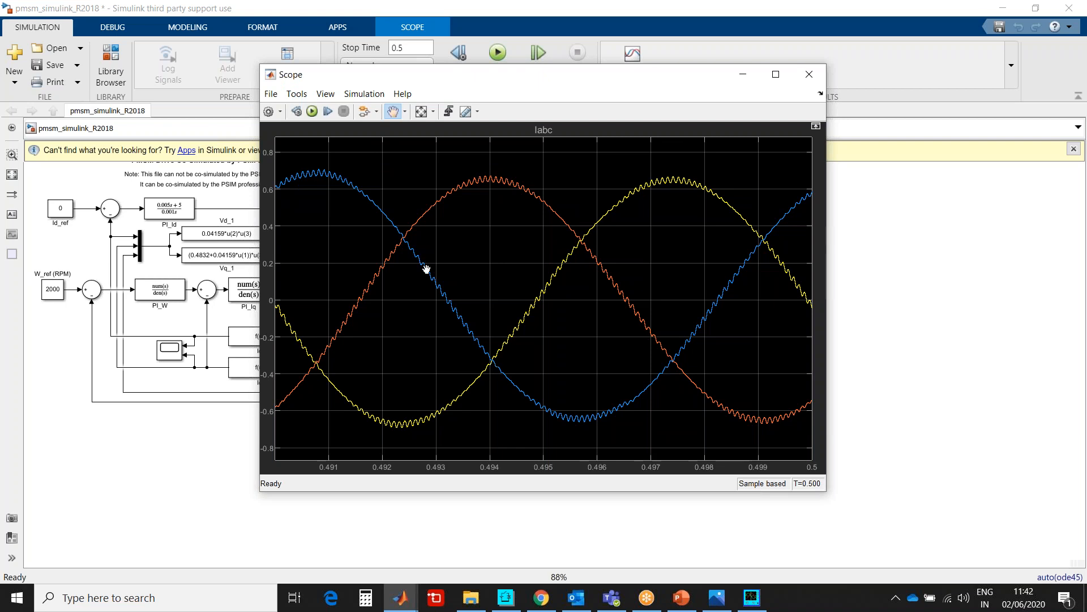
- Set the scope's axes scaling to Auto with X-axis autoscaling off, and apply the setting
{"action": "left_click", "coordinate": [297, 94]}
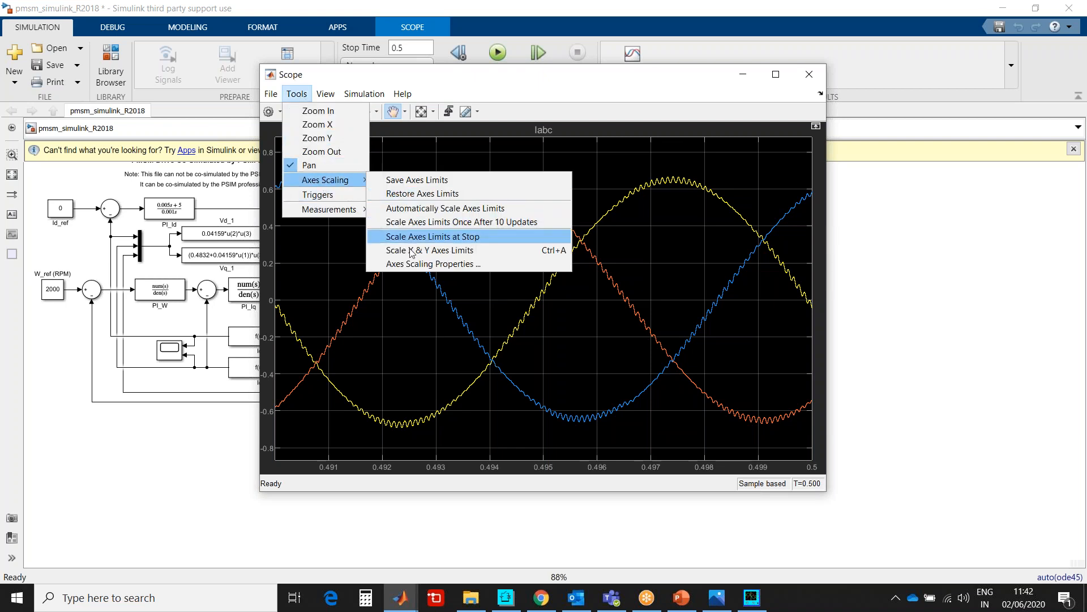
{"action": "left_click", "coordinate": [410, 260]}
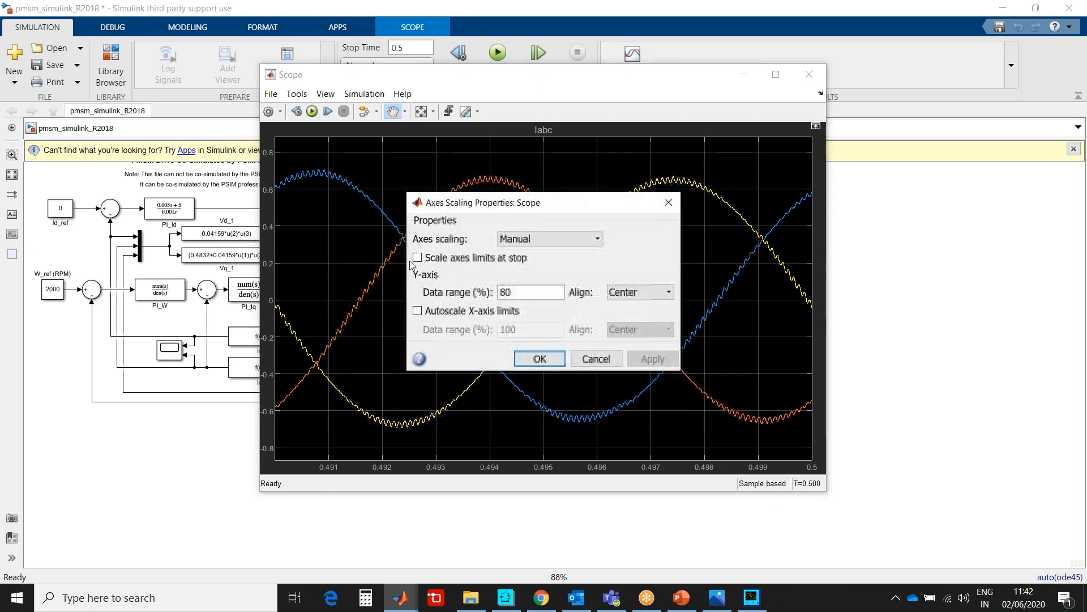
{"action": "left_click", "coordinate": [517, 239]}
{"action": "left_click", "coordinate": [519, 264]}
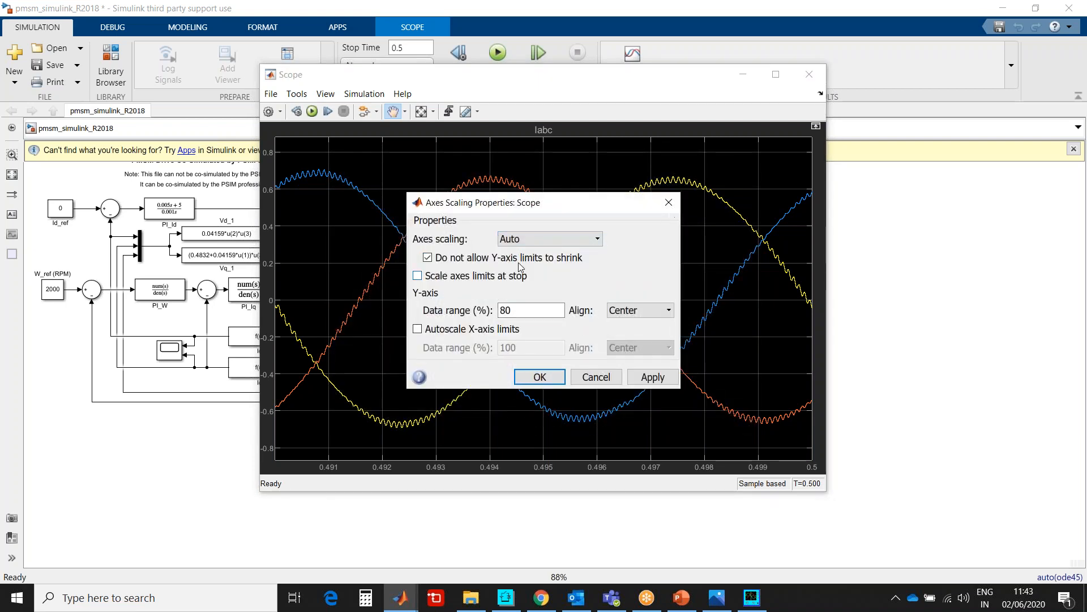
{"action": "left_click", "coordinate": [417, 330]}
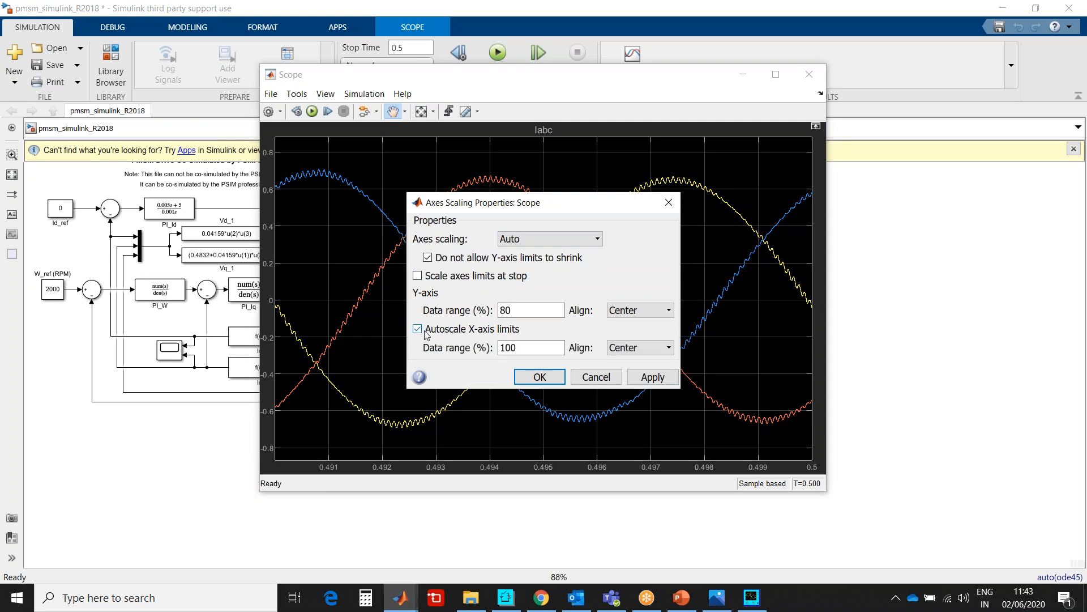
{"action": "left_click", "coordinate": [425, 332]}
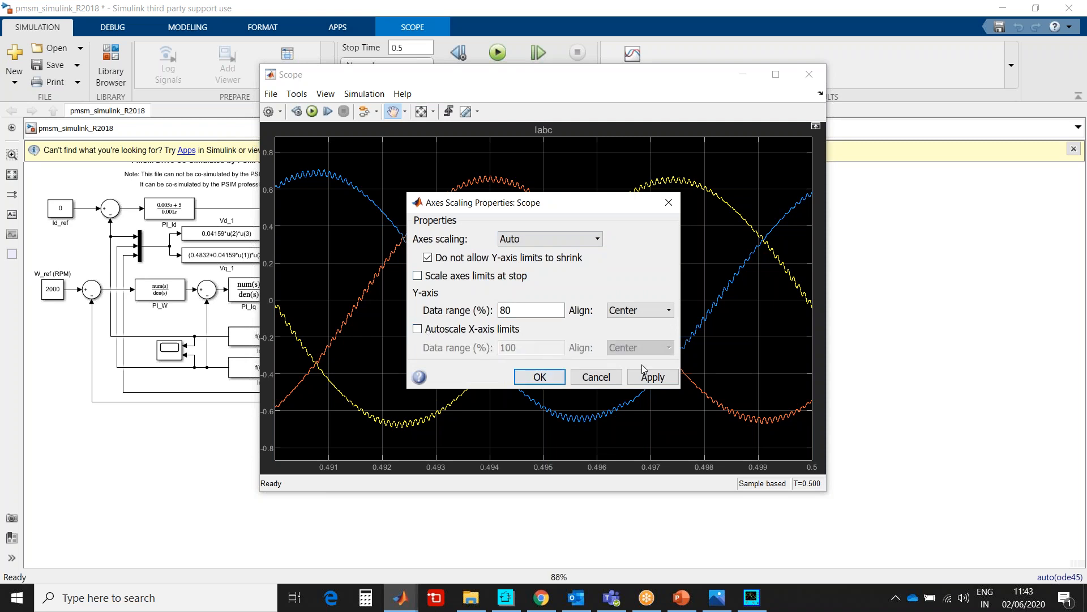
{"action": "left_click", "coordinate": [654, 377]}
{"action": "left_click", "coordinate": [524, 376]}
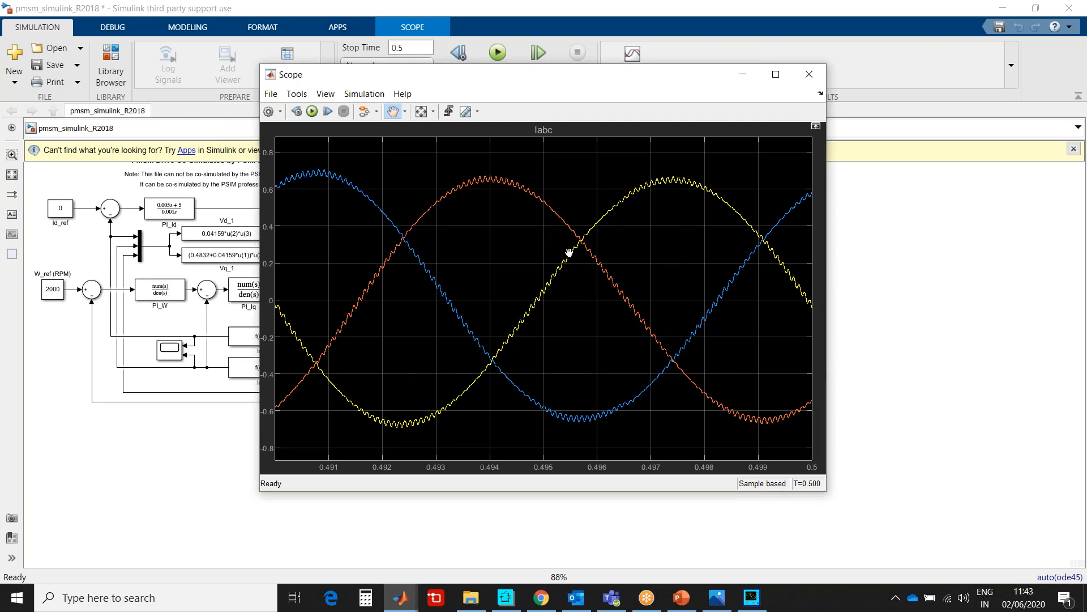
- Restrict the scope's panning to Horizontal Pan and restore the plot's view
{"action": "right_click", "coordinate": [610, 269]}
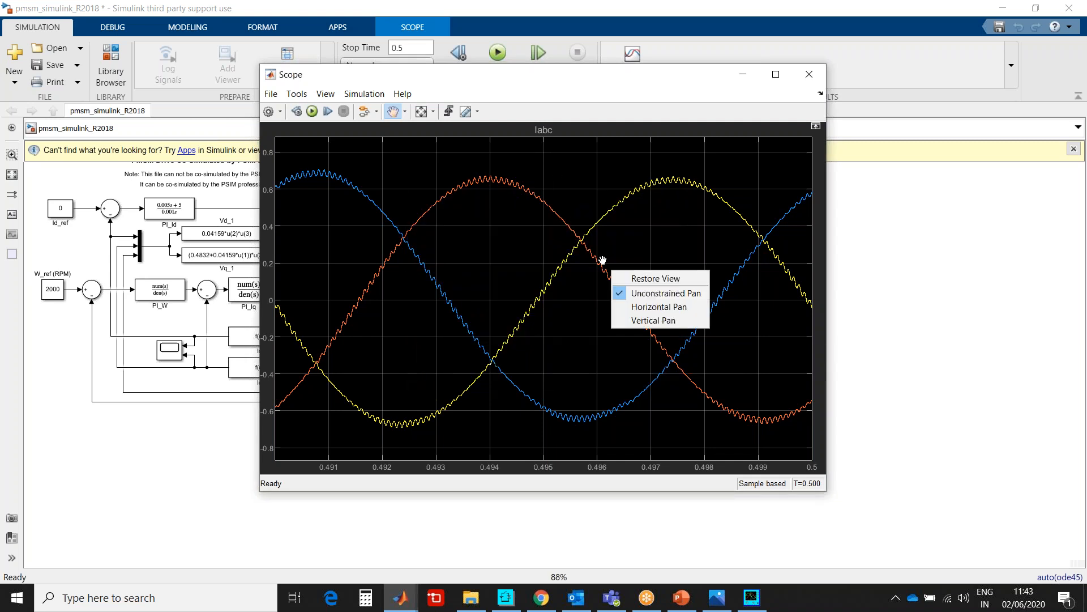
{"action": "right_click", "coordinate": [618, 275]}
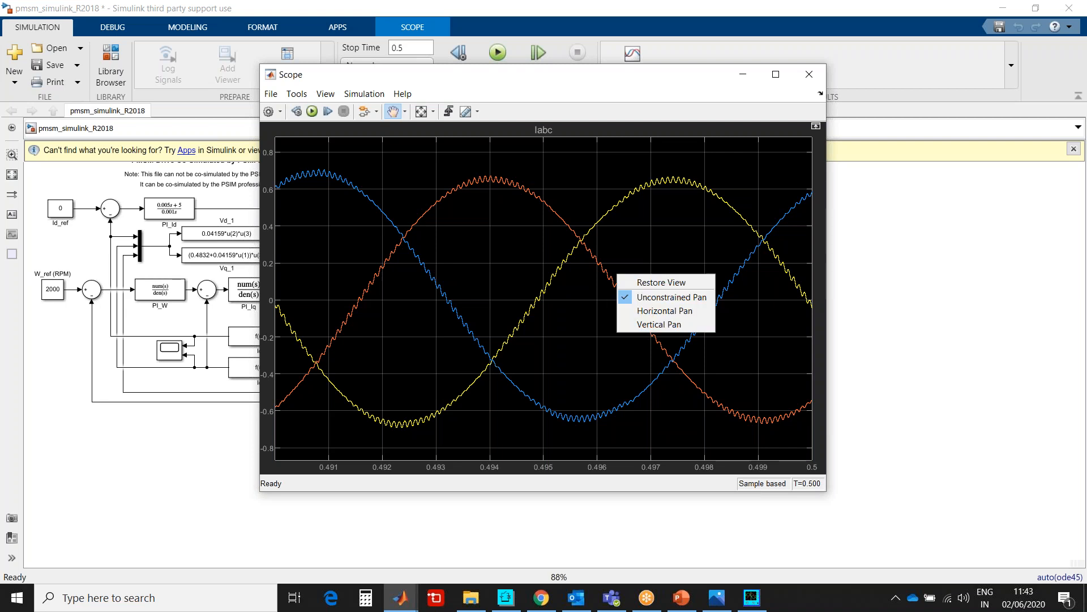
{"action": "left_click", "coordinate": [637, 310]}
{"action": "right_click", "coordinate": [556, 279]}
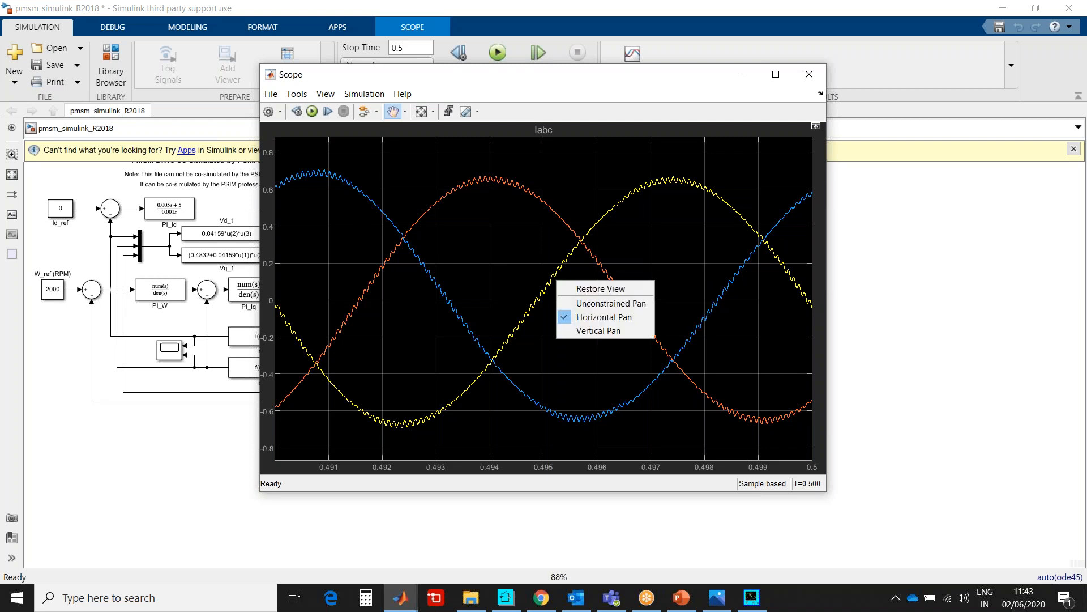
{"action": "left_click", "coordinate": [567, 286]}
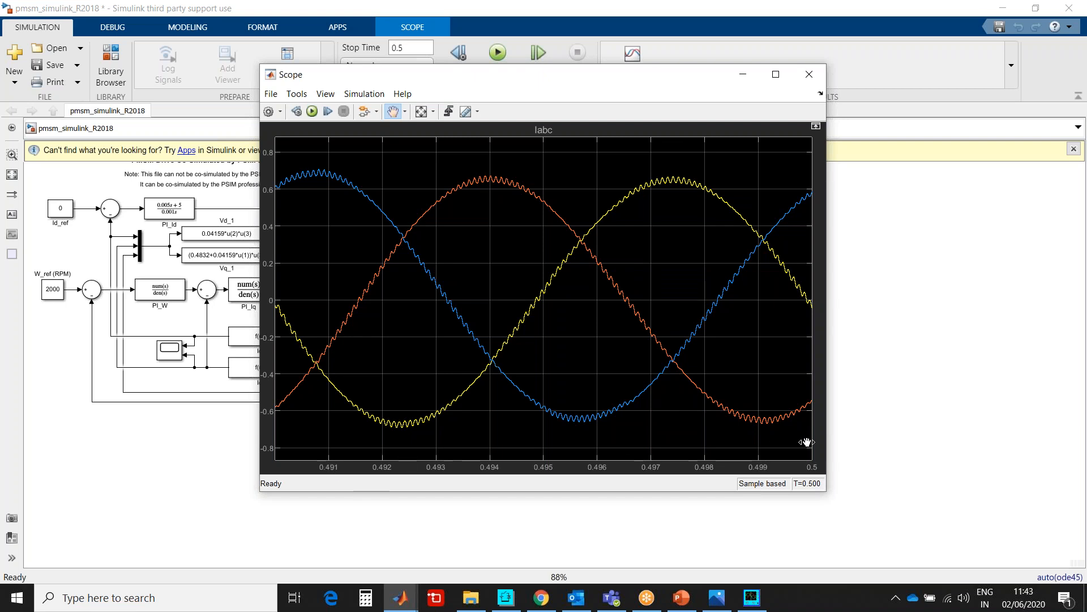
- Switch to Simview and set the X-axis range of the phase currents to start from 0.491 s
{"action": "left_click", "coordinate": [752, 598]}
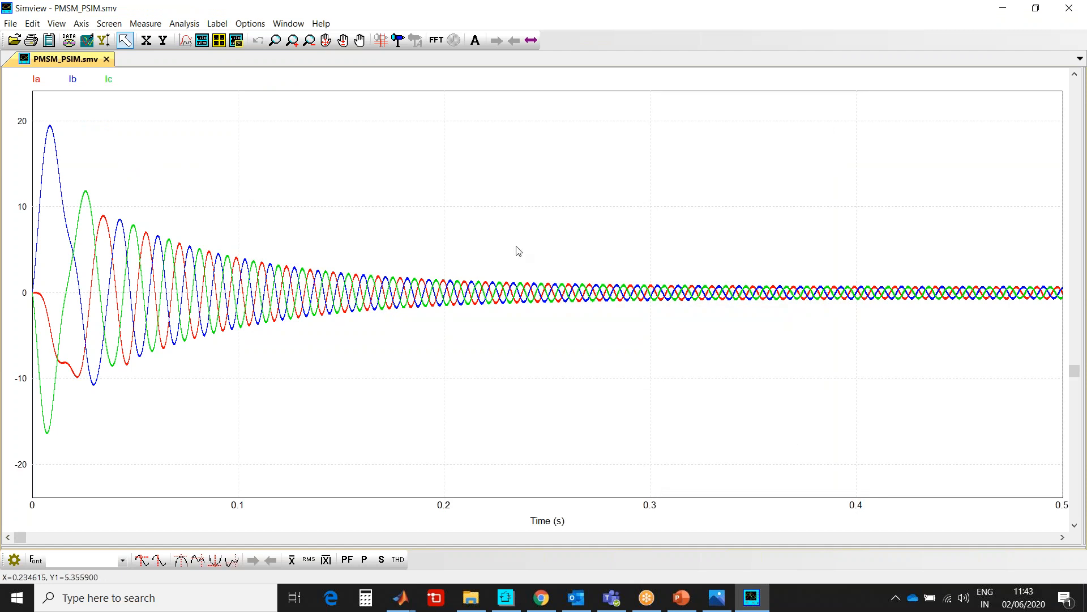
{"action": "left_click", "coordinate": [81, 23]}
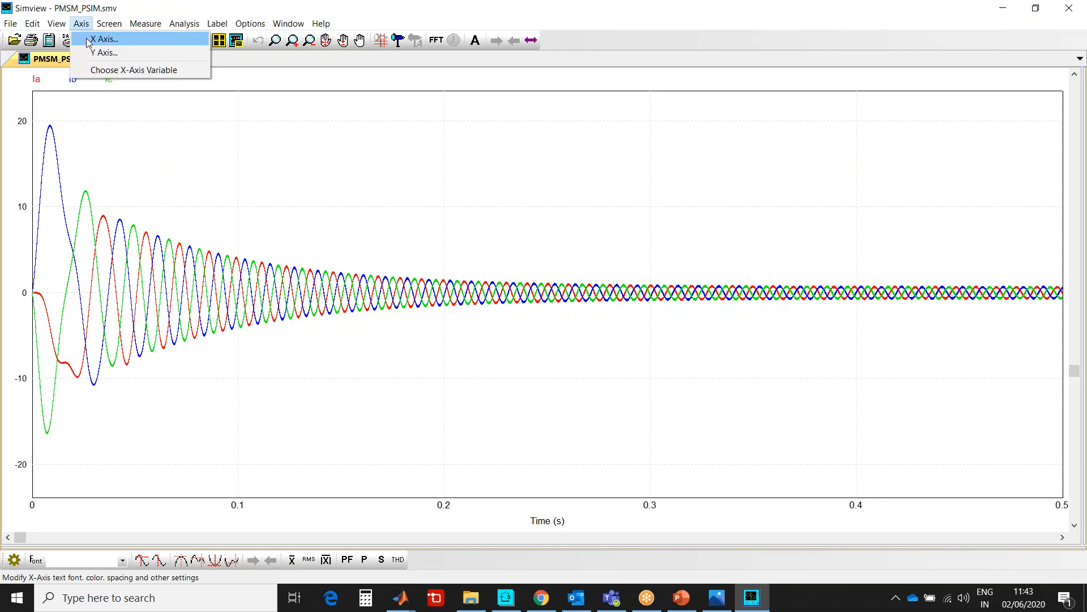
{"action": "left_click", "coordinate": [91, 36]}
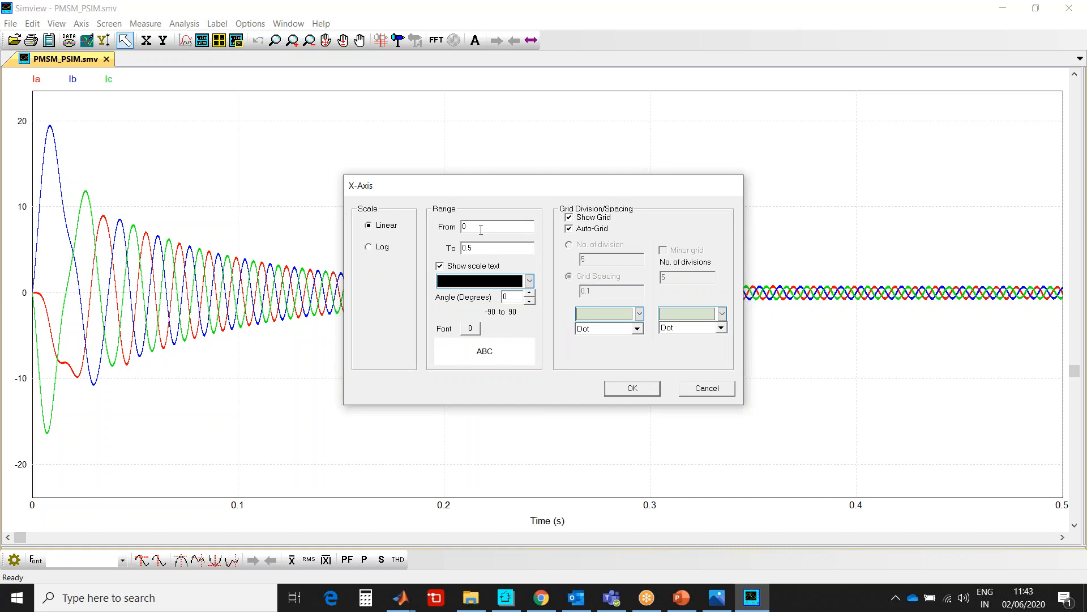
{"action": "type", "text": "491"}
{"action": "key", "text": "Return"}
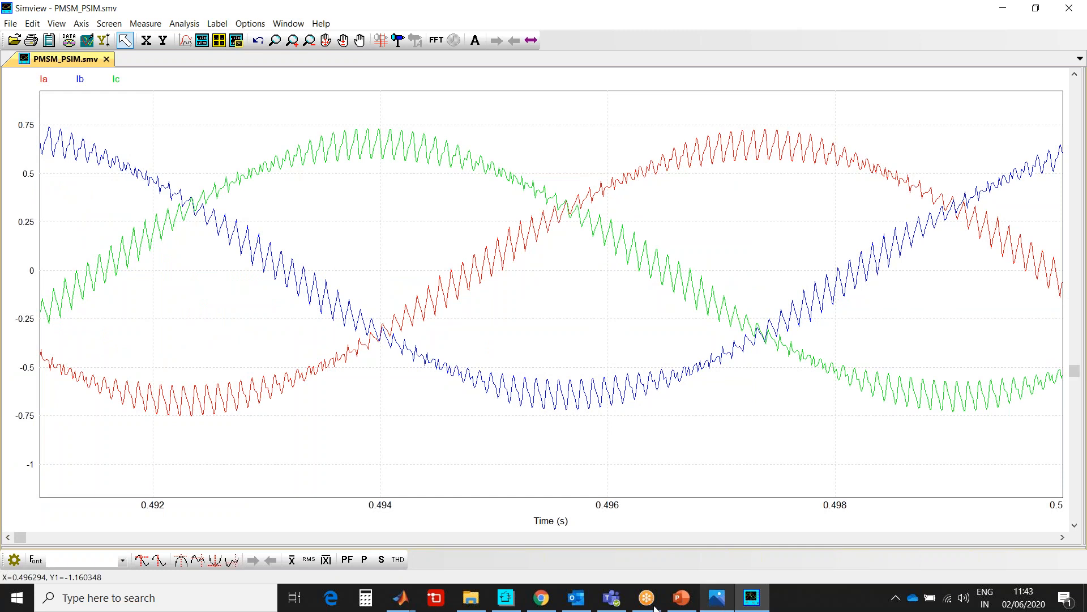
- Bring up the Iabc scope to compare it with the Simview currents, and close the scope and Simview
{"action": "left_click", "coordinate": [400, 601]}
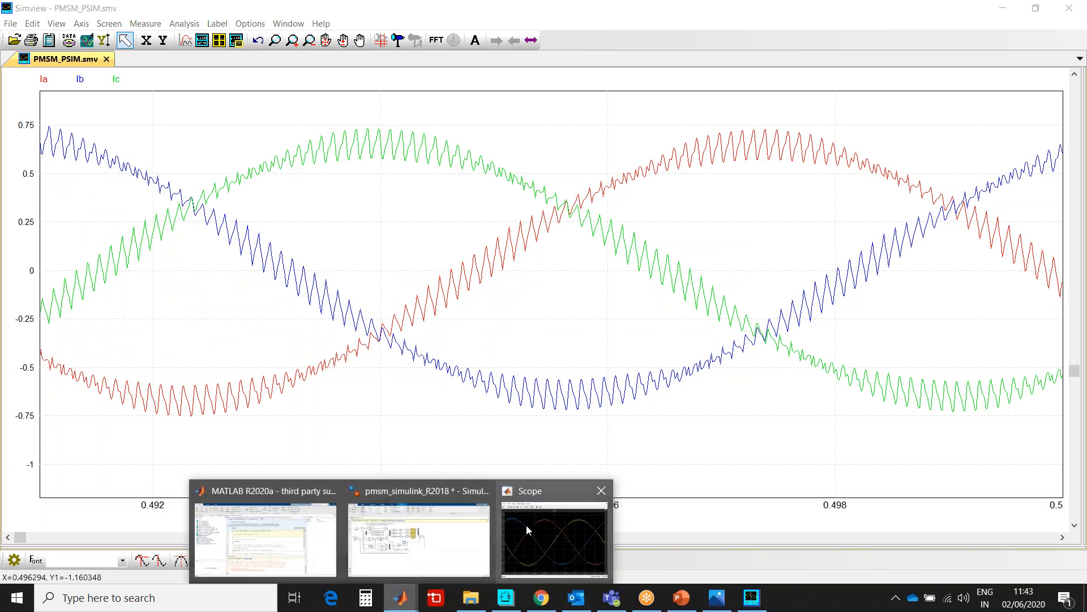
{"action": "left_click", "coordinate": [525, 525]}
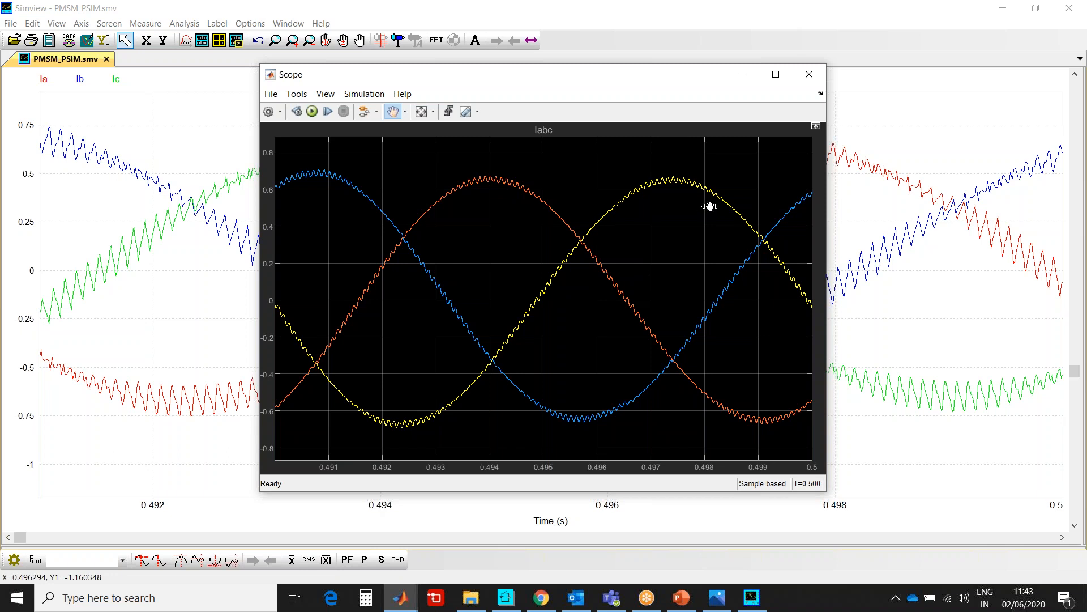
{"action": "left_click", "coordinate": [806, 81]}
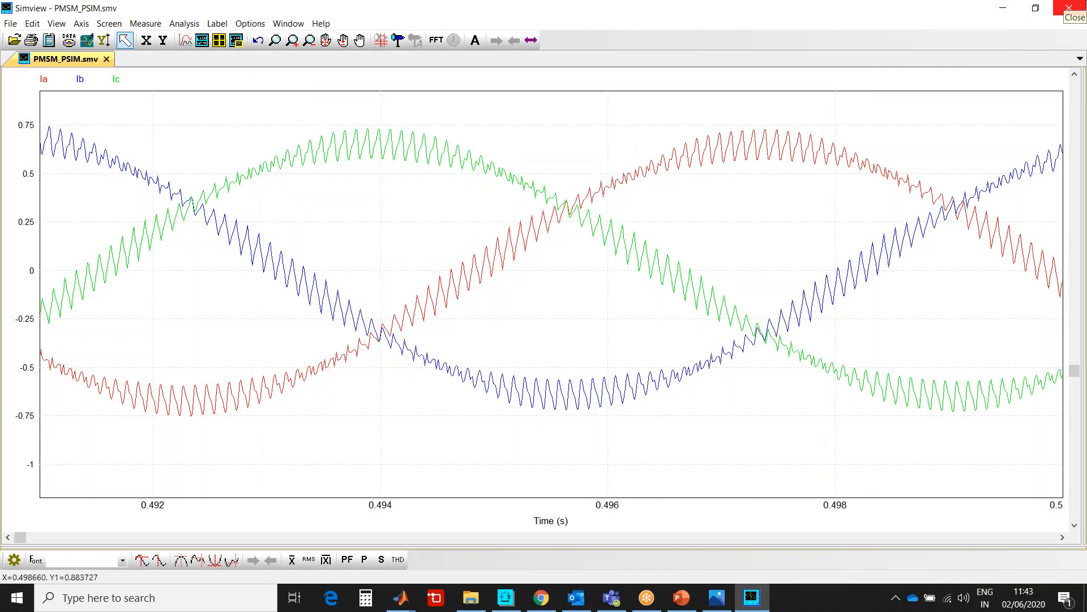
{"action": "left_click", "coordinate": [1069, 8]}
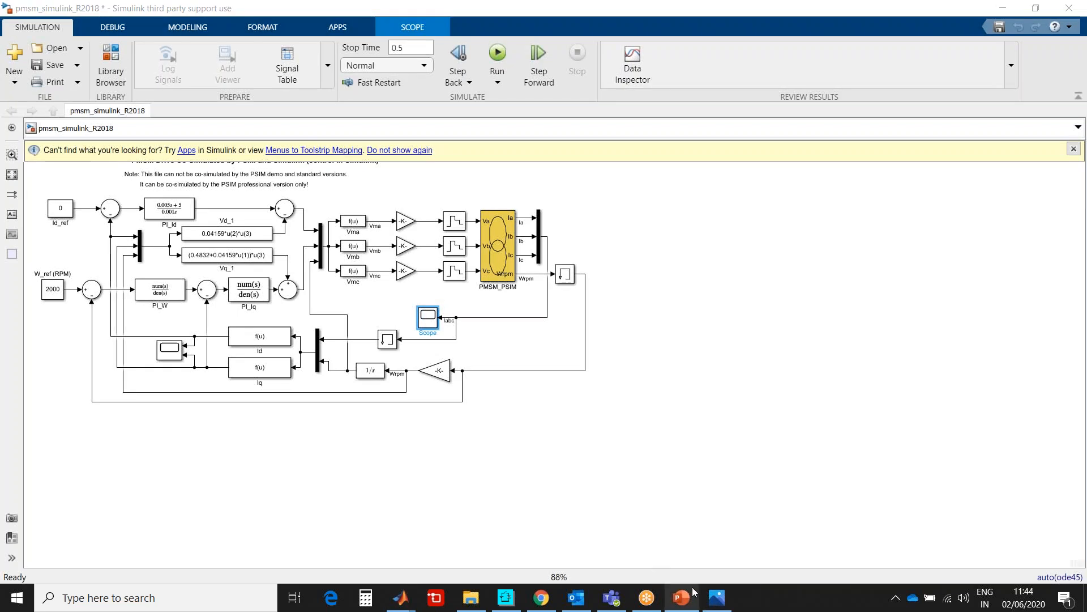
- Switch to the PSIM schematic and look through the built-in PDF tutorials and video tutorials
{"action": "left_click", "coordinate": [855, 455]}
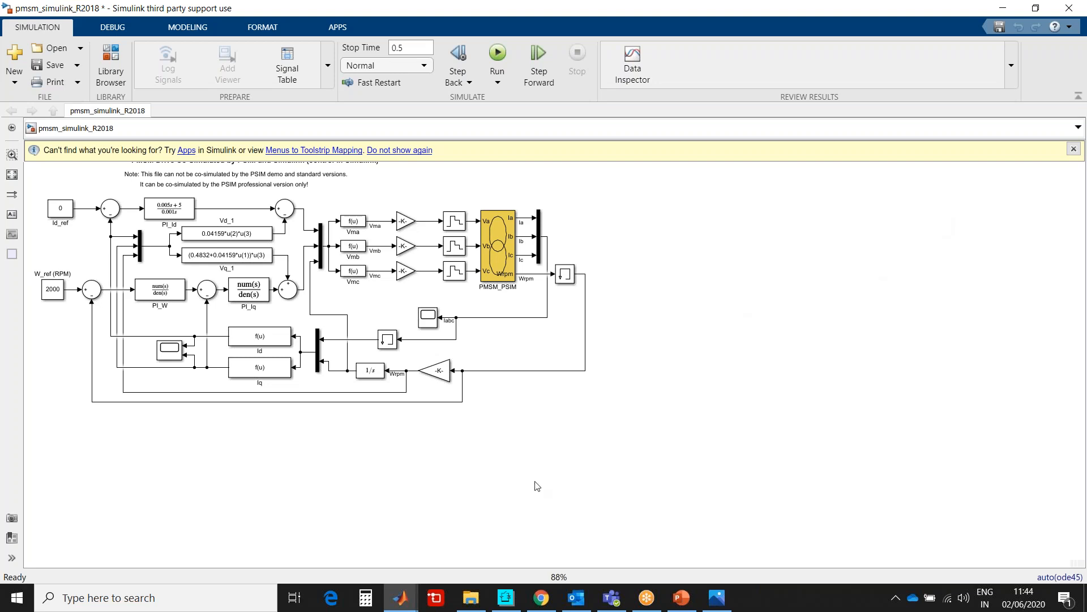
{"action": "left_click", "coordinate": [512, 587]}
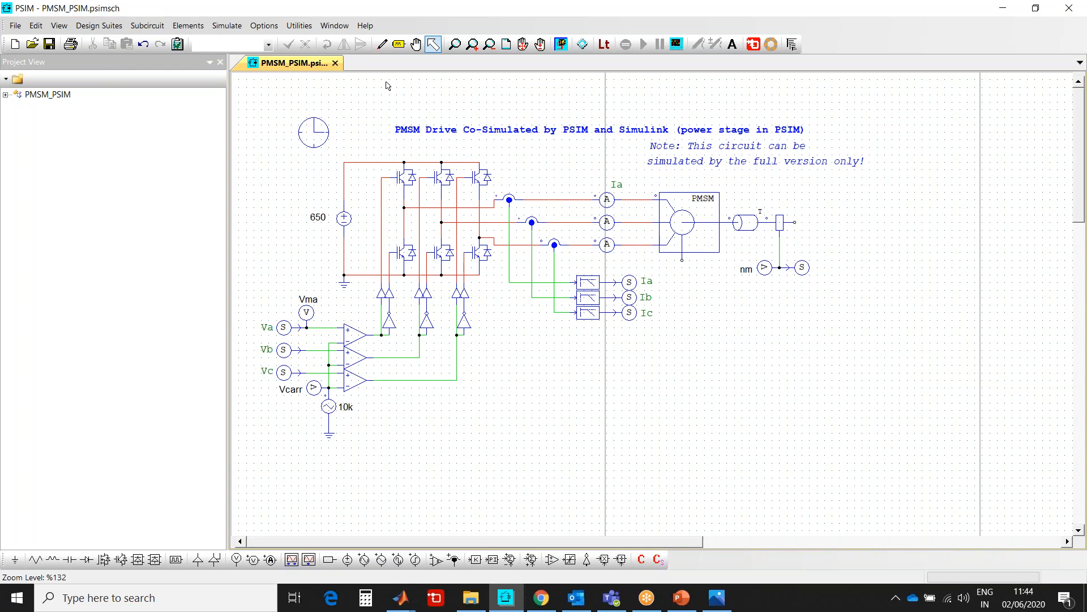
{"action": "left_click", "coordinate": [365, 26]}
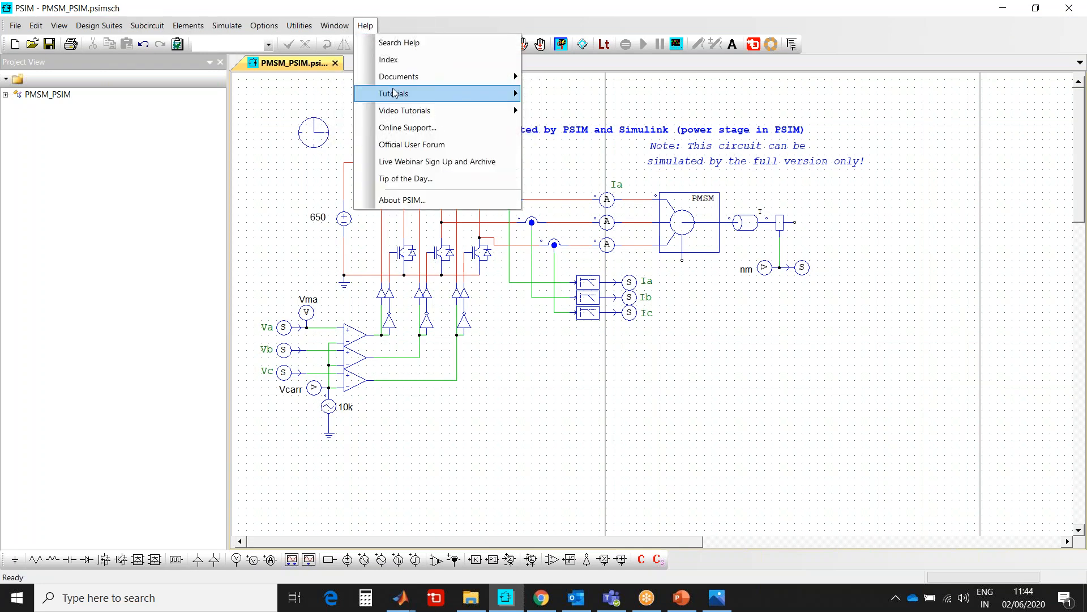
{"action": "mouse_move", "coordinate": [495, 92]}
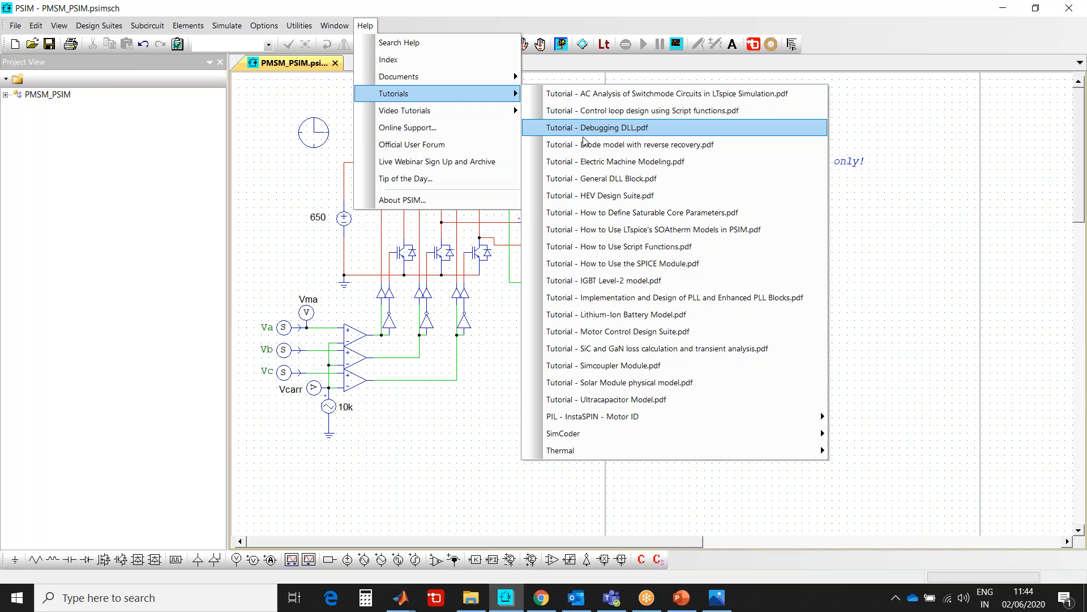
{"action": "mouse_move", "coordinate": [404, 111]}
{"action": "mouse_move", "coordinate": [597, 128]}
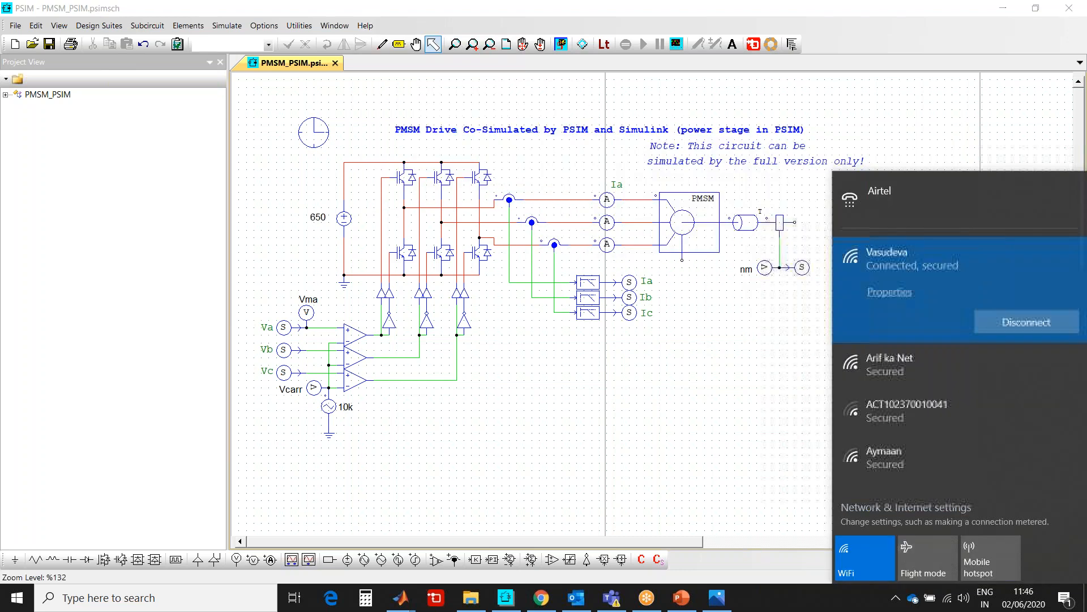
{"action": "key", "text": "Escape"}
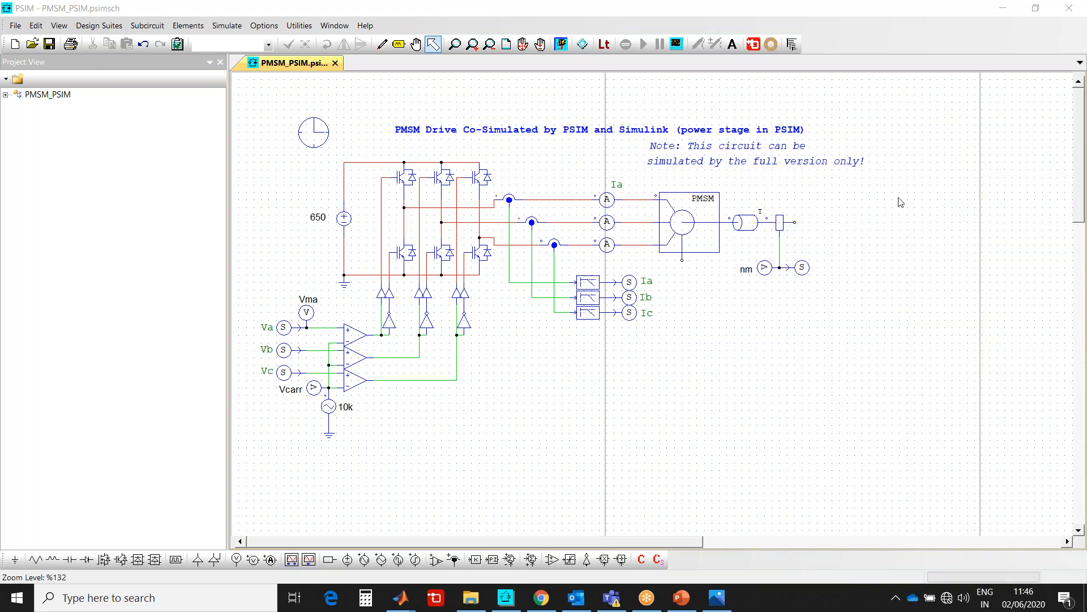
{"action": "left_click", "coordinate": [719, 335]}
{"action": "double_click", "coordinate": [324, 144]}
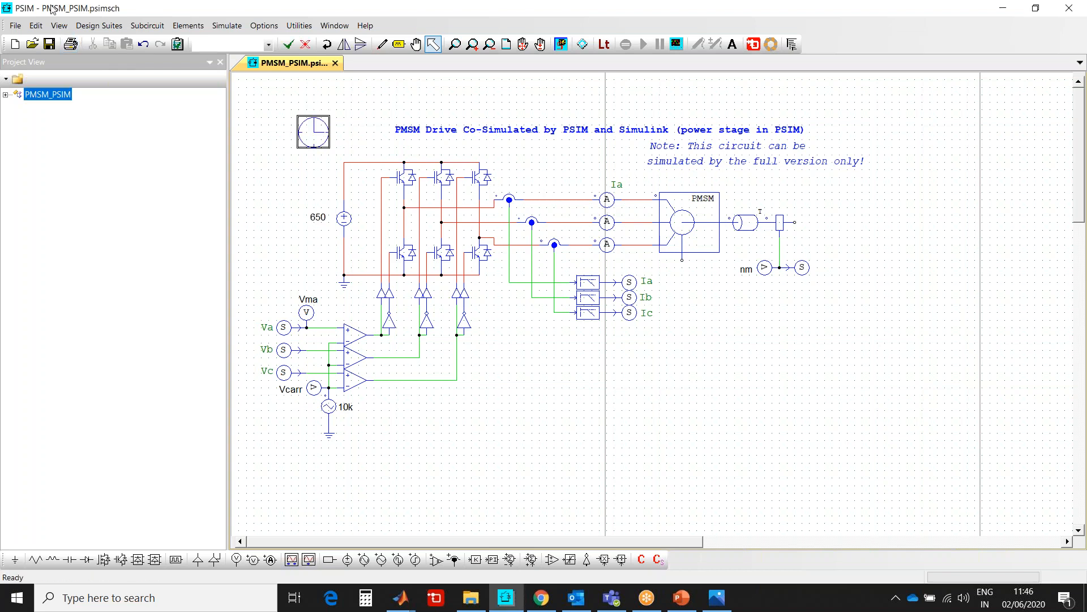
{"action": "left_click", "coordinate": [15, 25]}
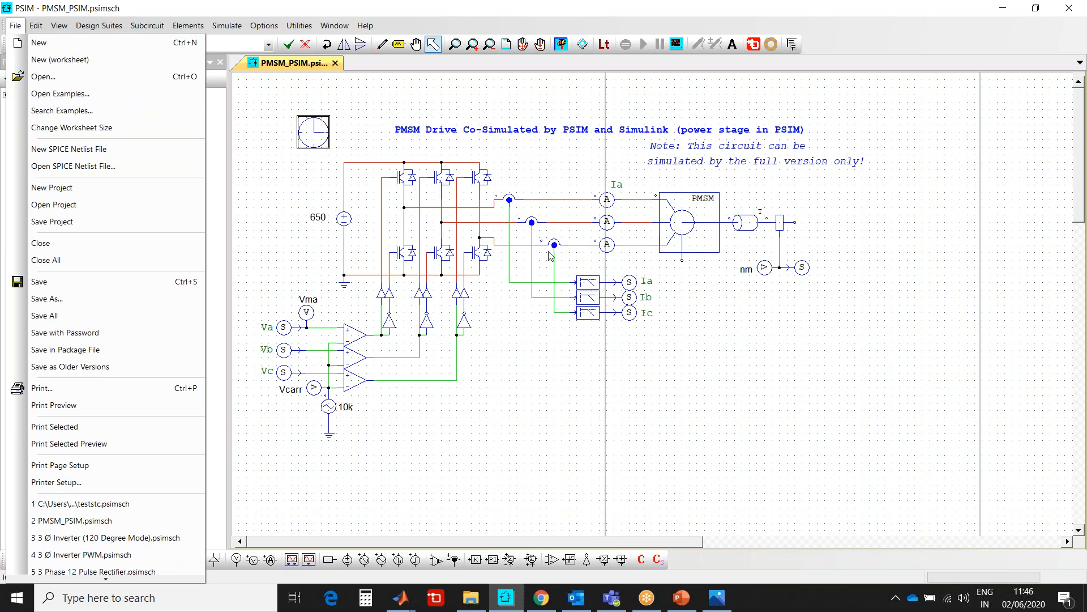
{"action": "left_click", "coordinate": [573, 175]}
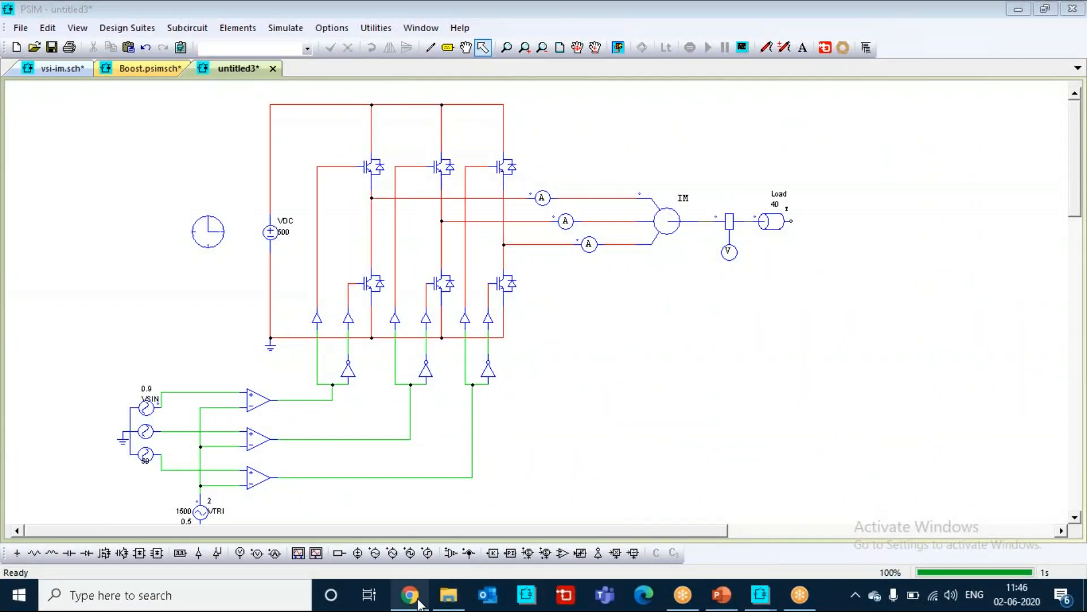
{"action": "left_click", "coordinate": [410, 595]}
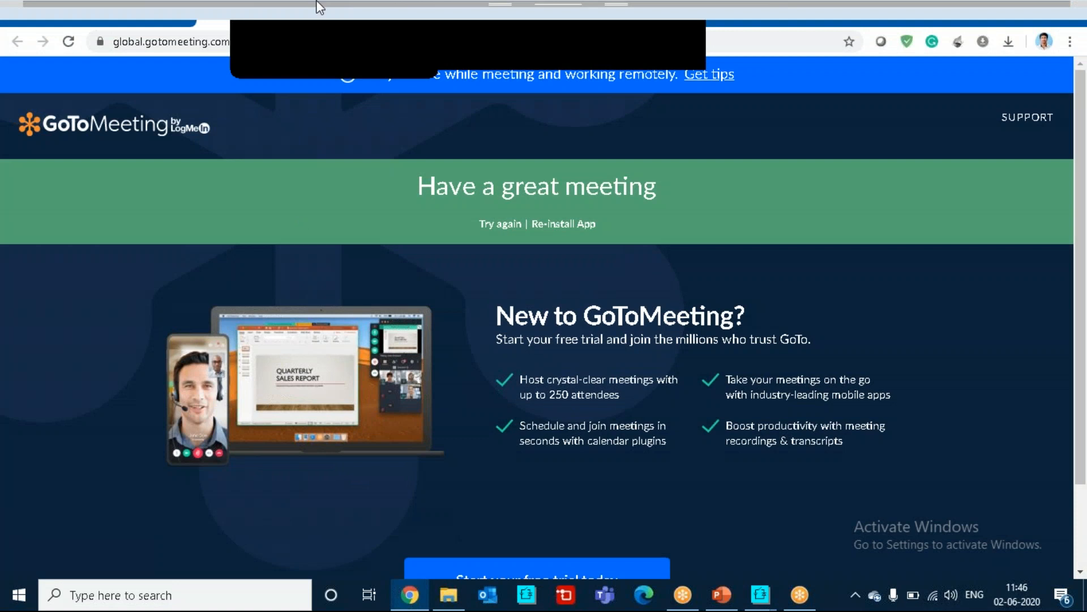
{"action": "left_click", "coordinate": [399, 26]}
{"action": "left_click", "coordinate": [335, 67]}
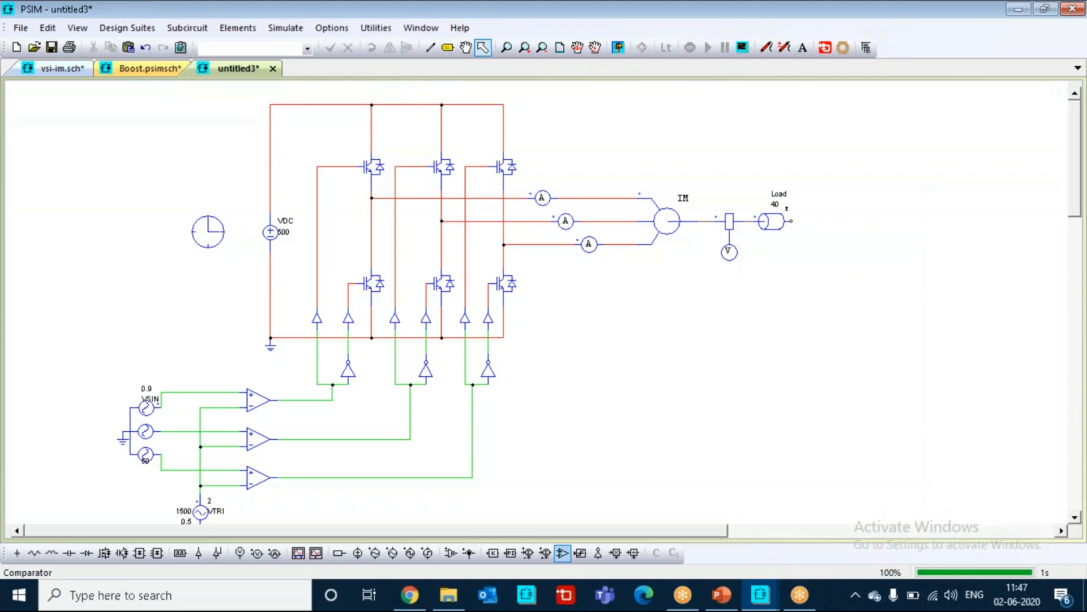
- Switch to the day 2 presentation in PowerPoint and start the slide show from the PowerForge Software slide
{"action": "left_click", "coordinate": [722, 594]}
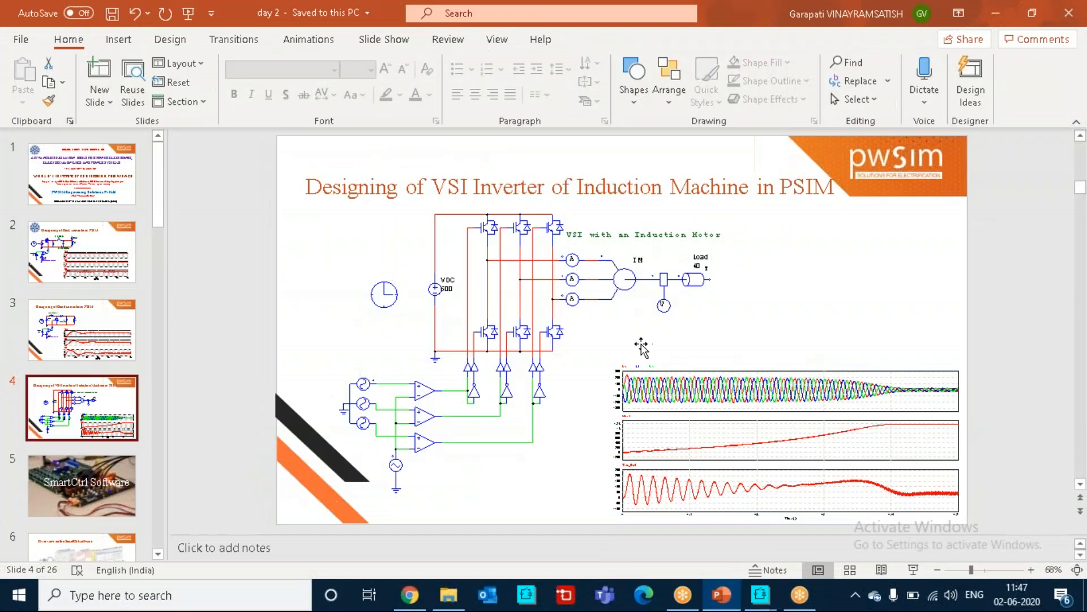
{"action": "left_click", "coordinate": [90, 489]}
{"action": "key", "text": "Down"}
{"action": "key", "text": "Down"}
{"action": "key", "text": "Down"}
{"action": "key", "text": "Down"}
{"action": "key", "text": "Down"}
{"action": "key", "text": "Down"}
{"action": "key", "text": "Down"}
{"action": "key", "text": "Down"}
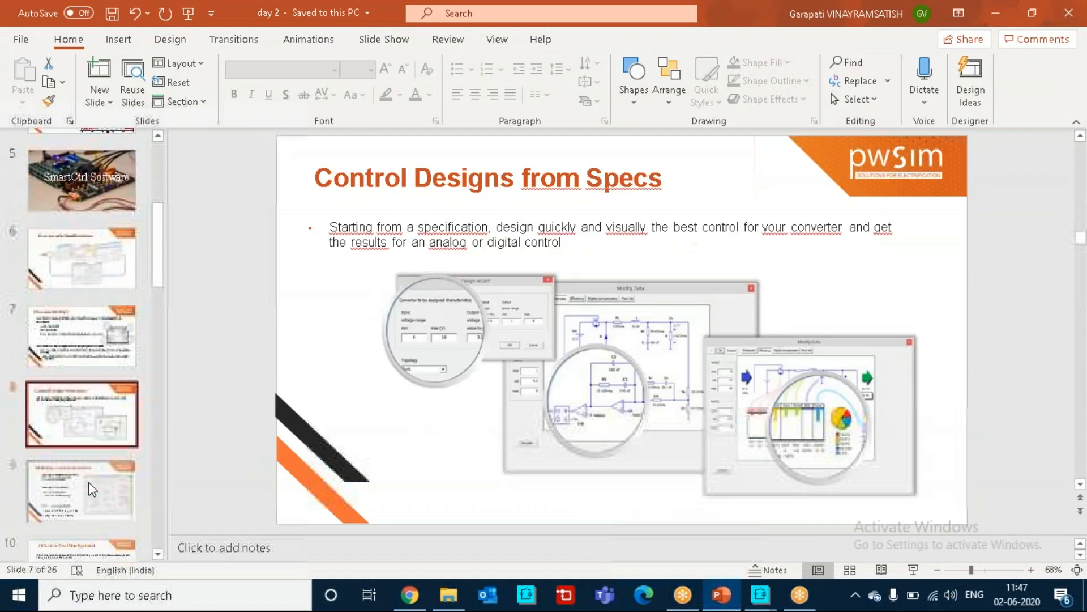
{"action": "key", "text": "Down"}
{"action": "key", "text": "Down"}
{"action": "key", "text": "Down"}
{"action": "key", "text": "Down"}
{"action": "key", "text": "Down"}
{"action": "key", "text": "Down"}
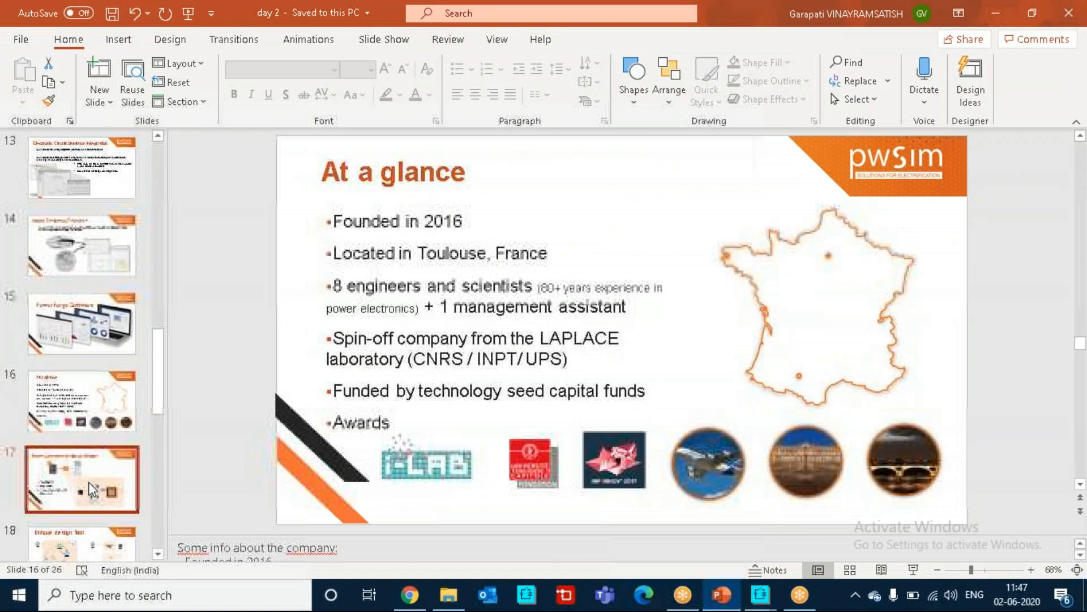
{"action": "key", "text": "Up"}
{"action": "key", "text": "Up"}
{"action": "key", "text": "Up"}
{"action": "key", "text": "Up"}
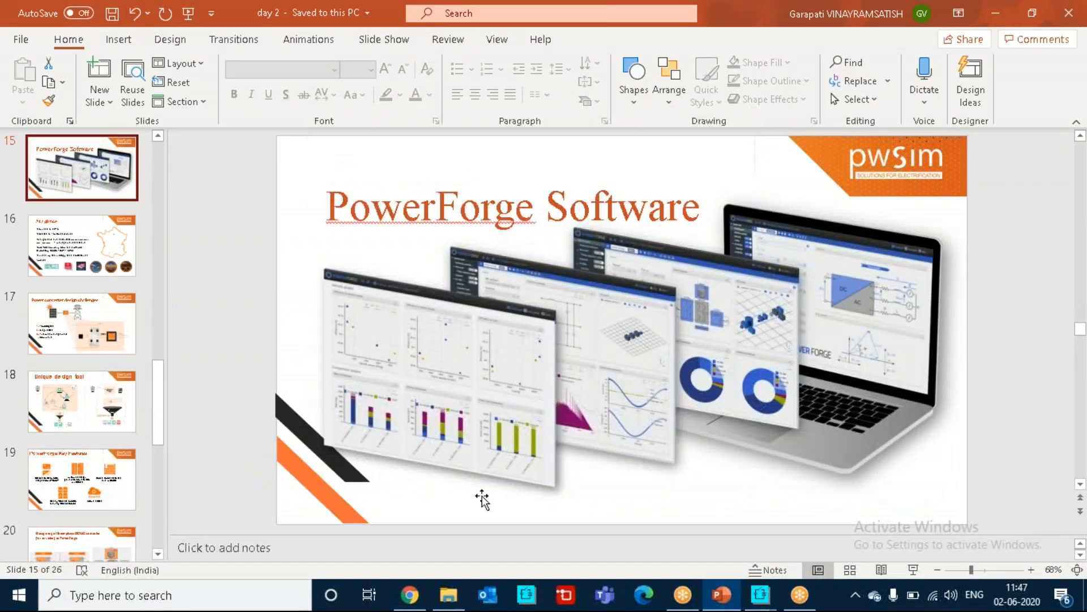
{"action": "left_click", "coordinate": [915, 570]}
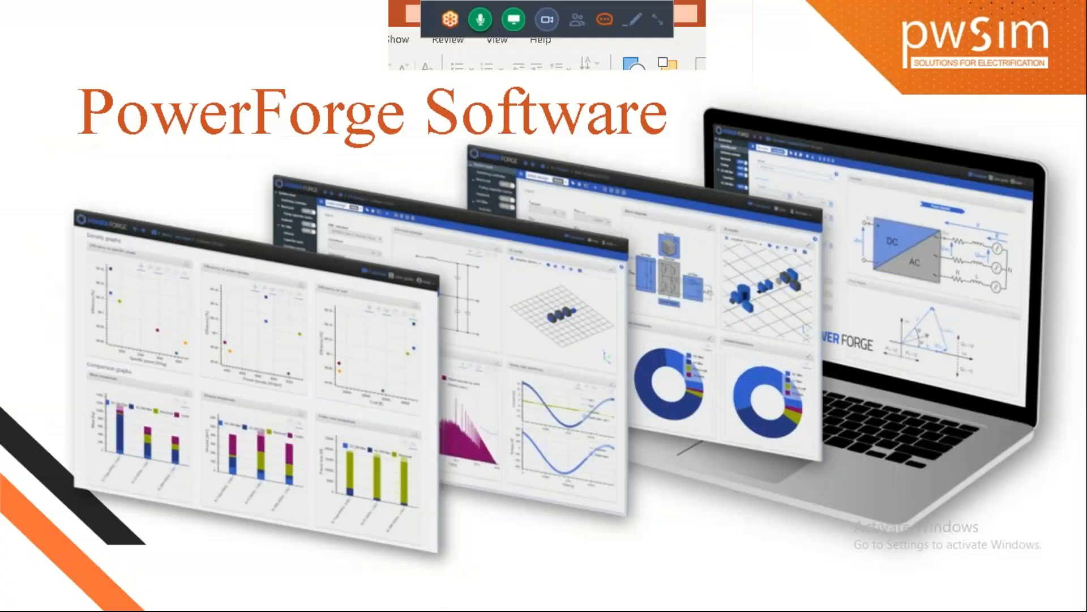